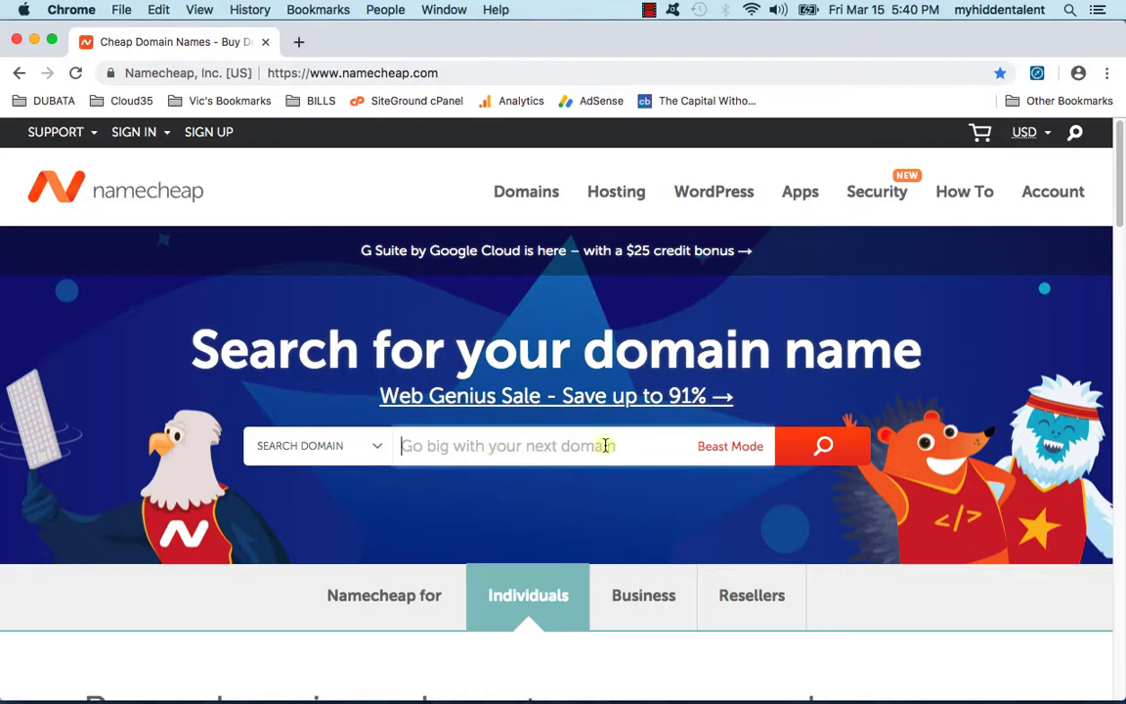
Step: Search Namecheap for cloud35sports.com to see its availability and $8.18/yr price
text(ch)
key(BackSpace)
key(BackSpace)
text(cou)
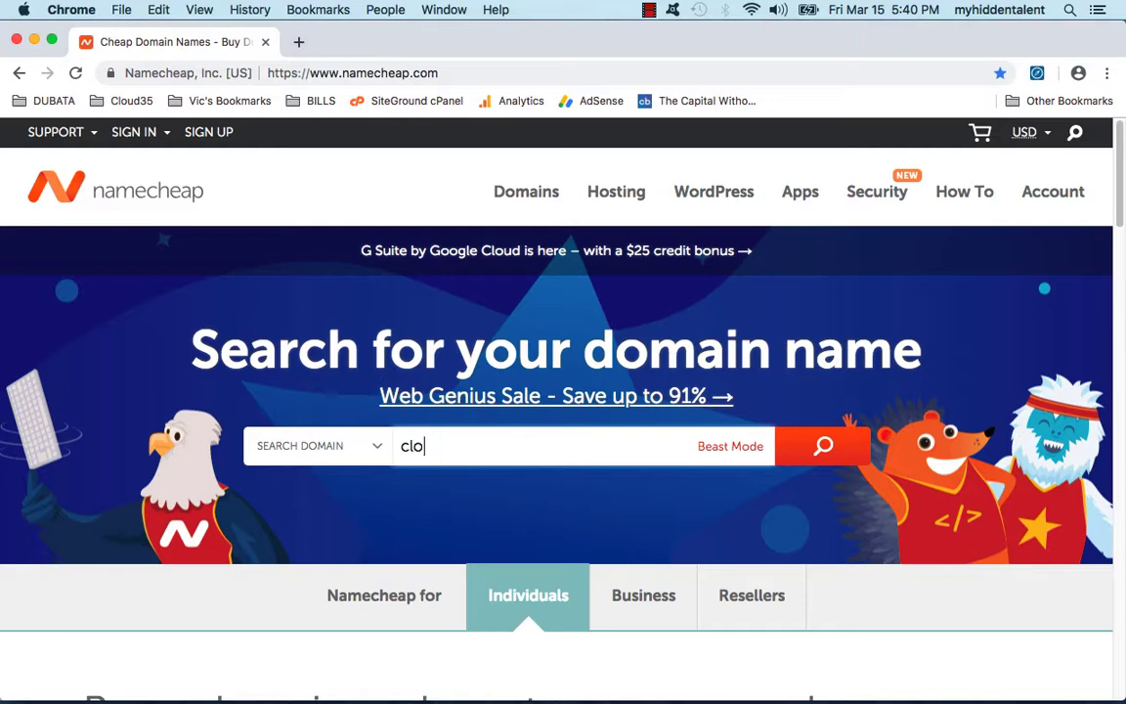
text(ld35sports.com)
key(Return)
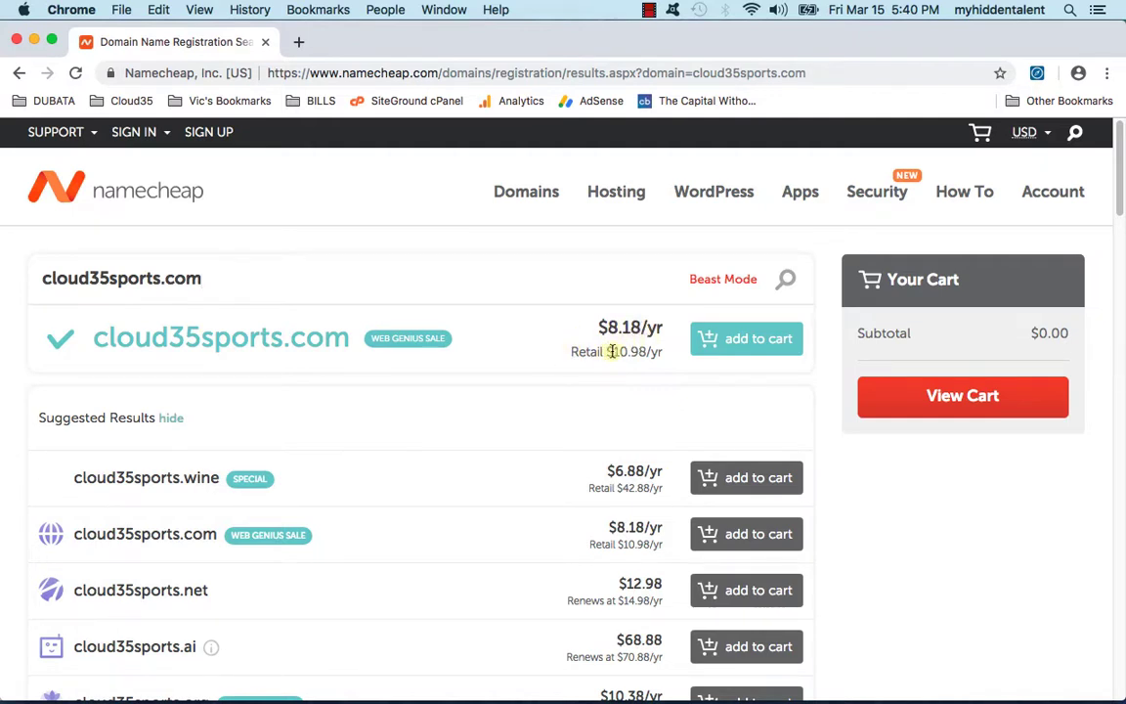
Step: Point out the retail price, add cloud35sports.com to the cart and view the cart
drag(607, 351, 655, 352)
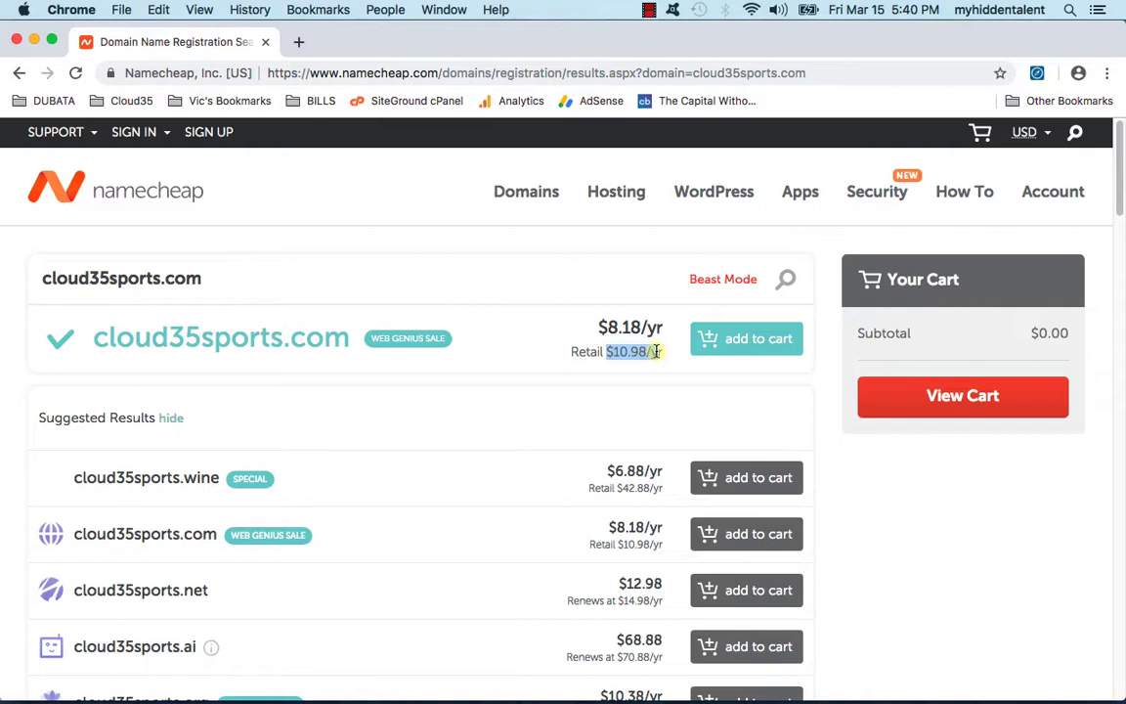
drag(658, 352, 663, 352)
click(750, 352)
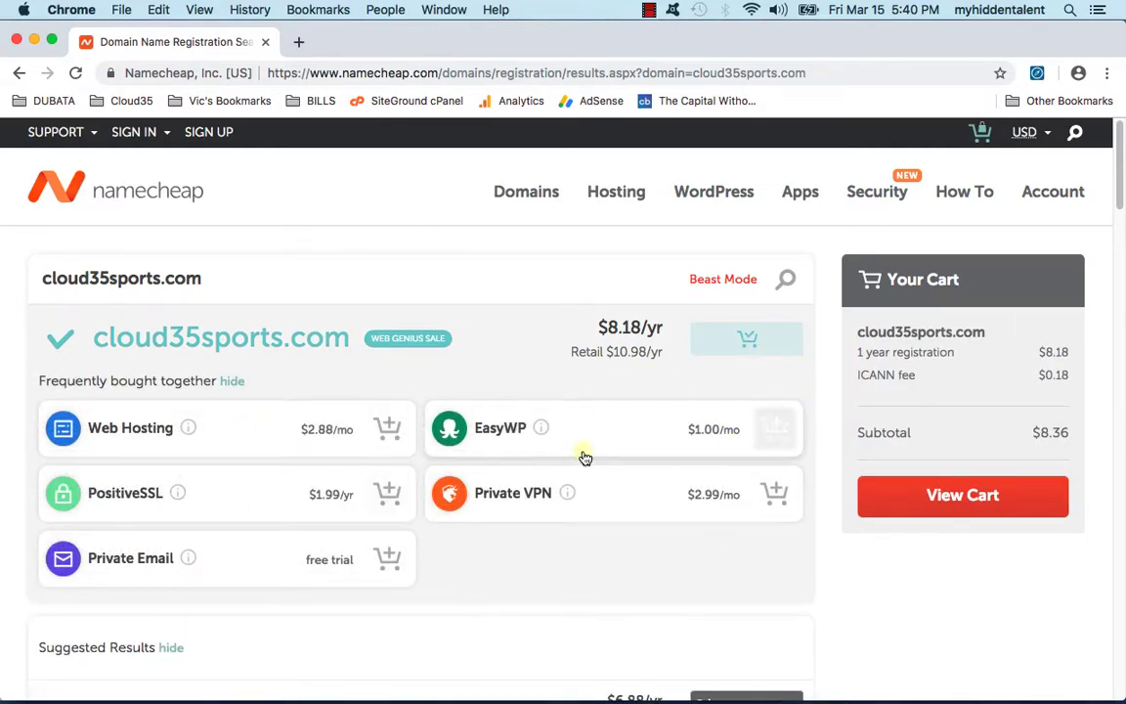
scroll(783, 505, down, 2)
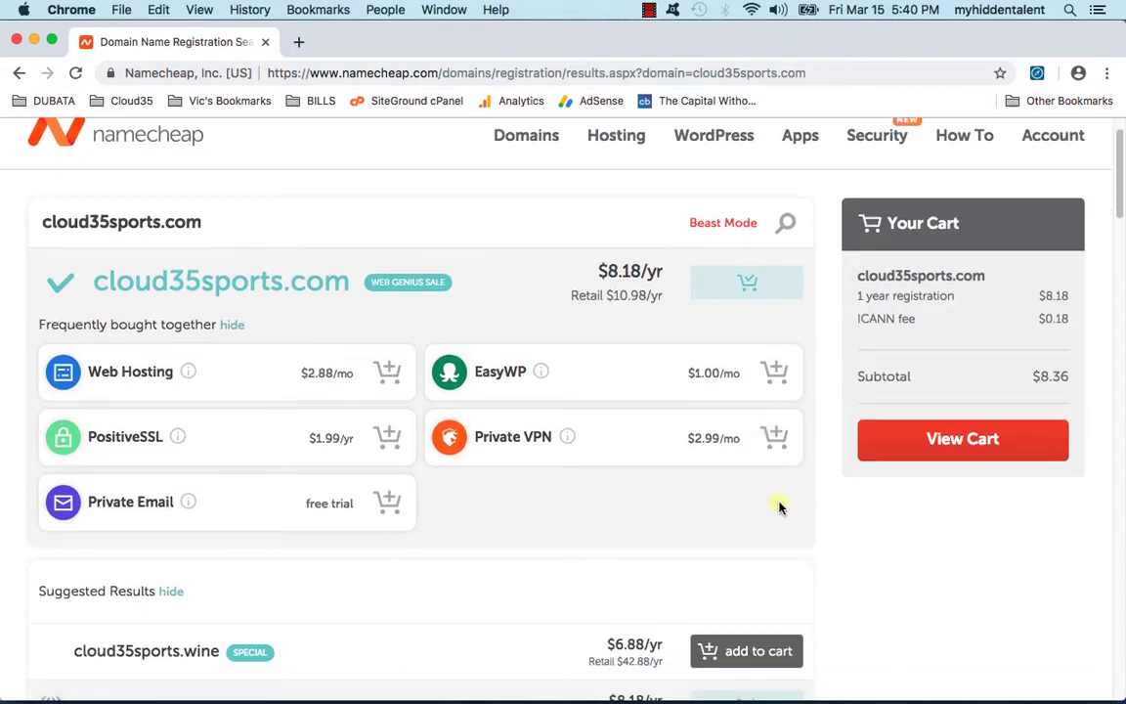
click(953, 440)
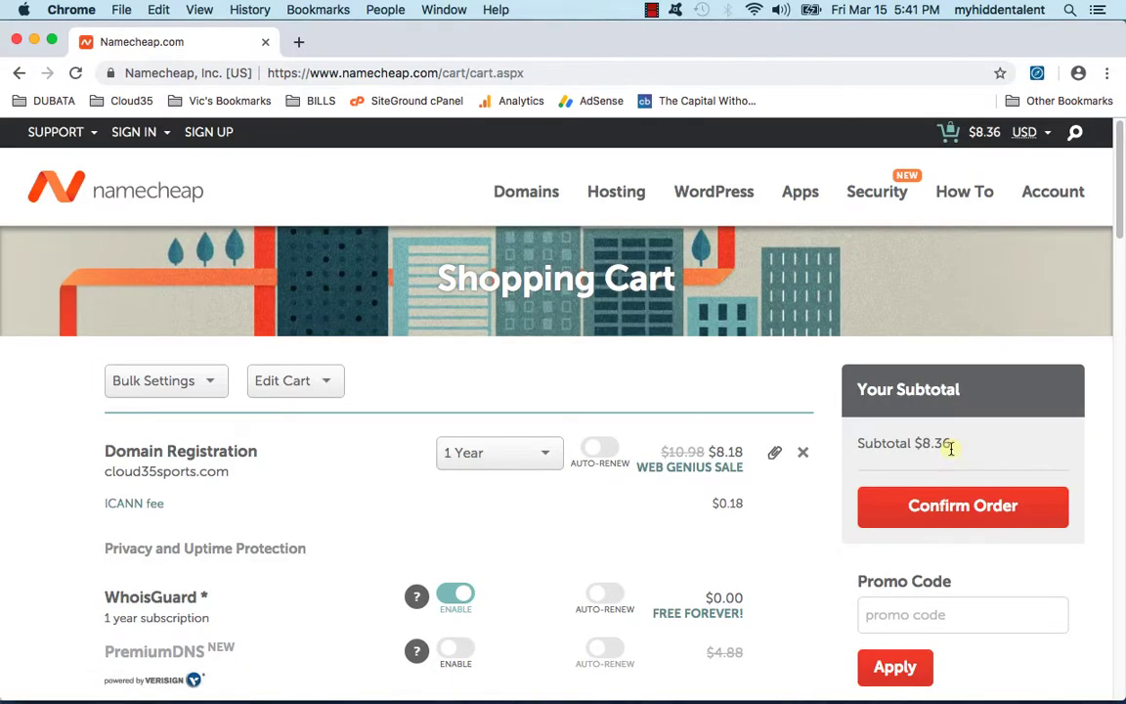
Step: Turn off WhoisGuard and confirm the one-year cloud35sports.com order for checkout
scroll(809, 451, down, 2)
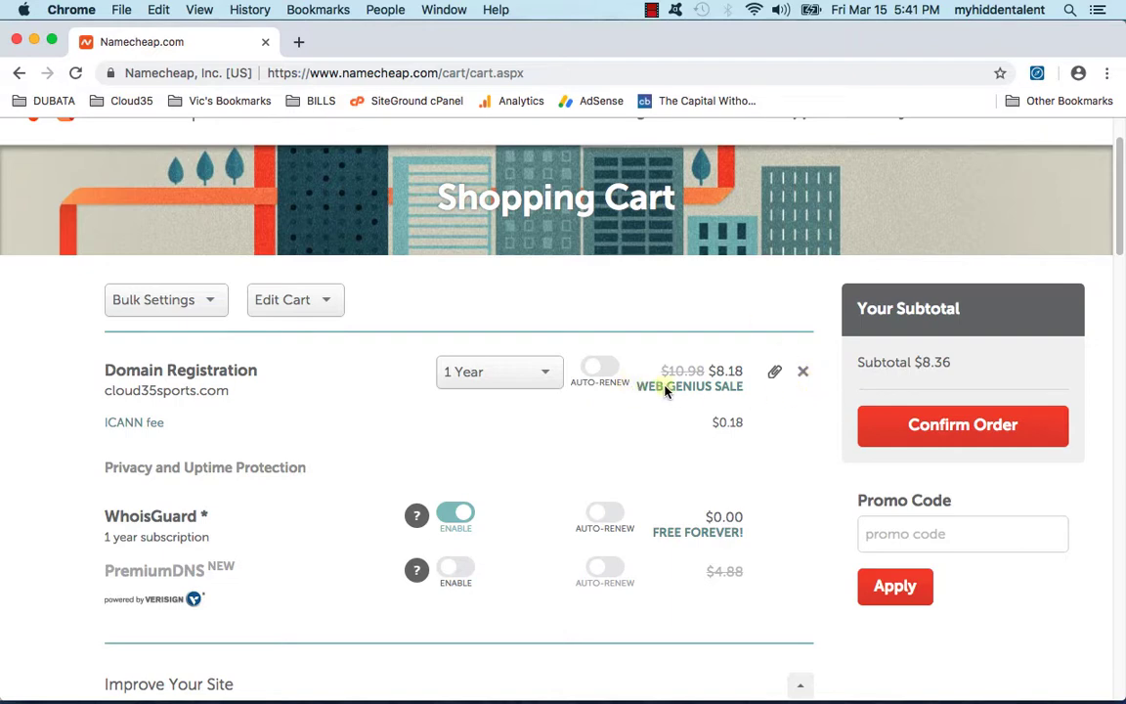
drag(653, 390, 724, 387)
click(755, 394)
drag(715, 372, 740, 371)
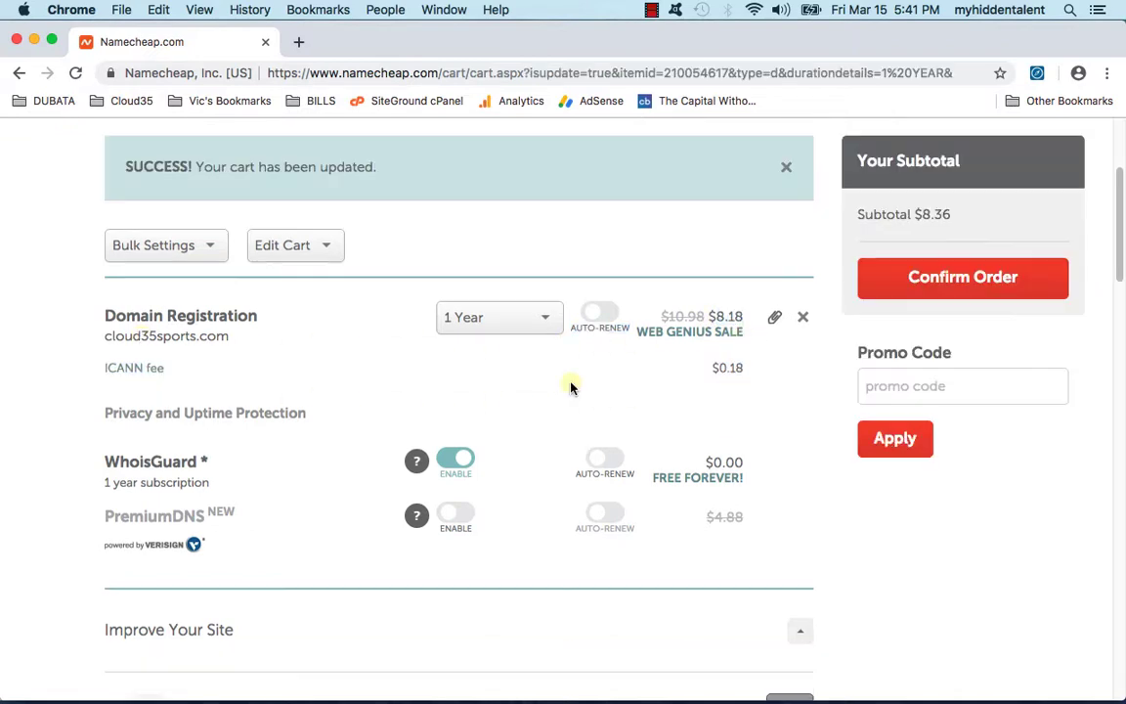
scroll(563, 385, down, 1)
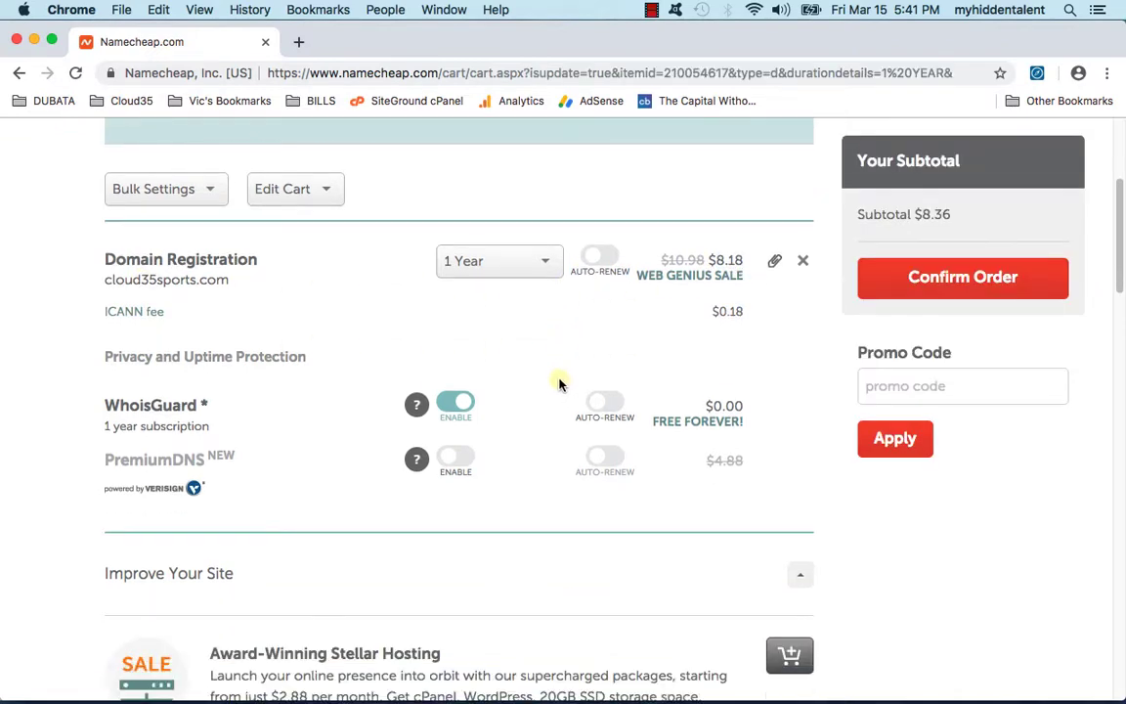
click(462, 405)
scroll(513, 400, down, 1)
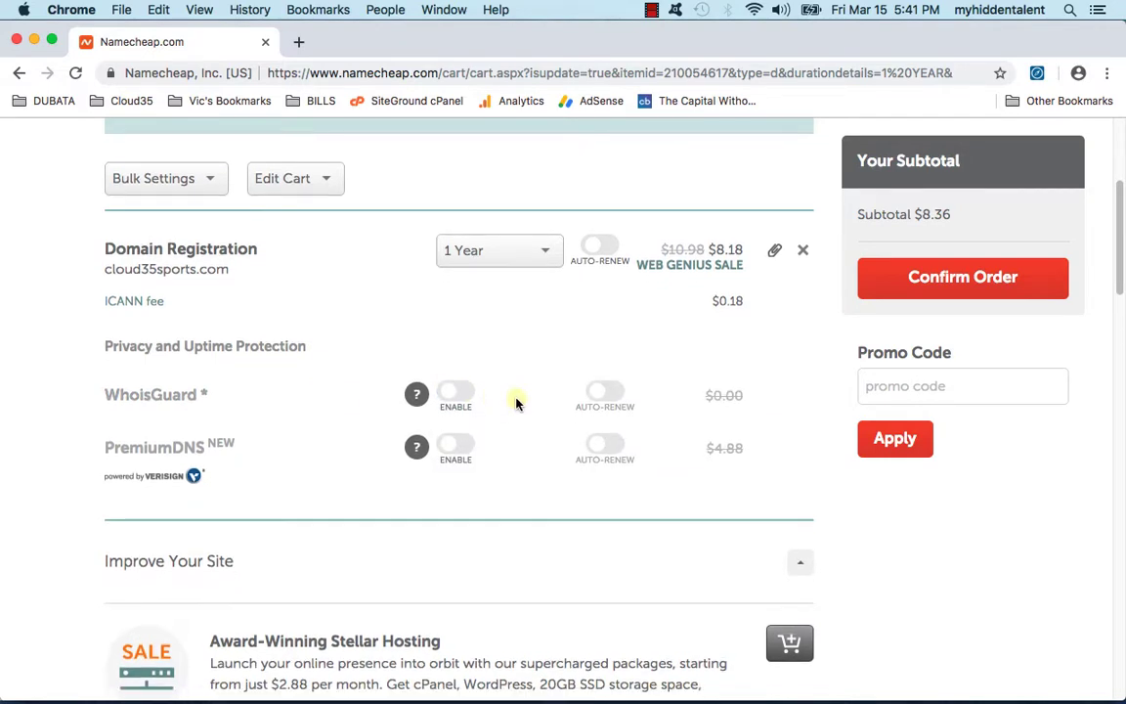
scroll(510, 402, down, 10)
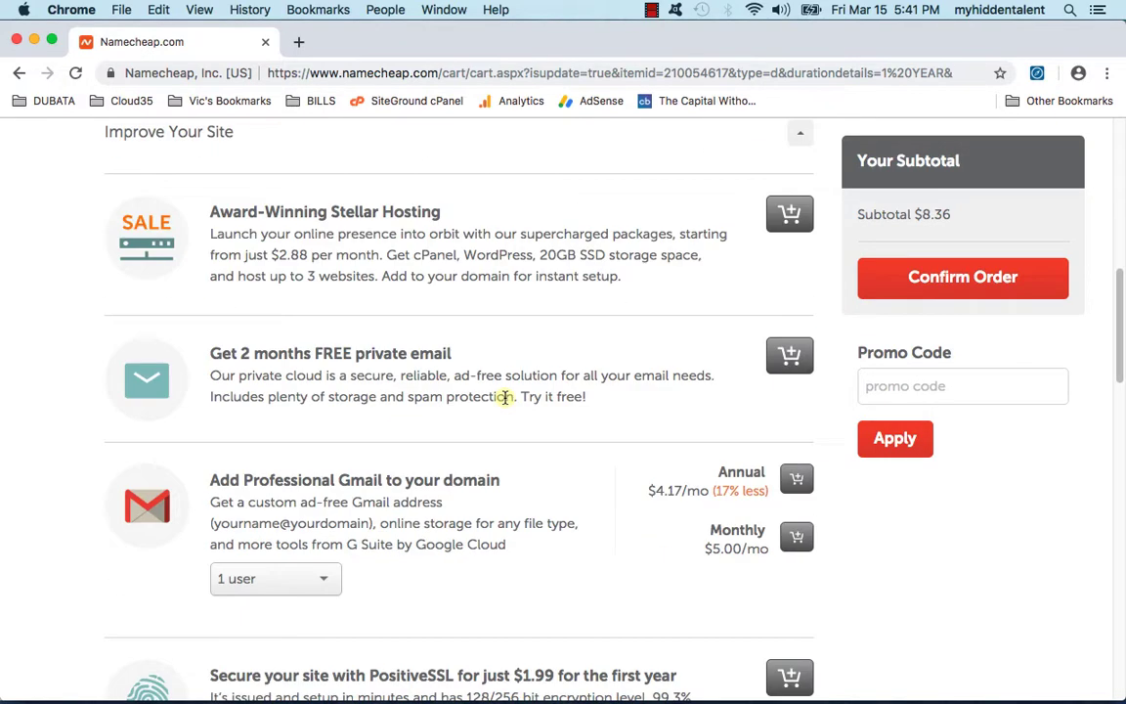
scroll(500, 401, down, 6)
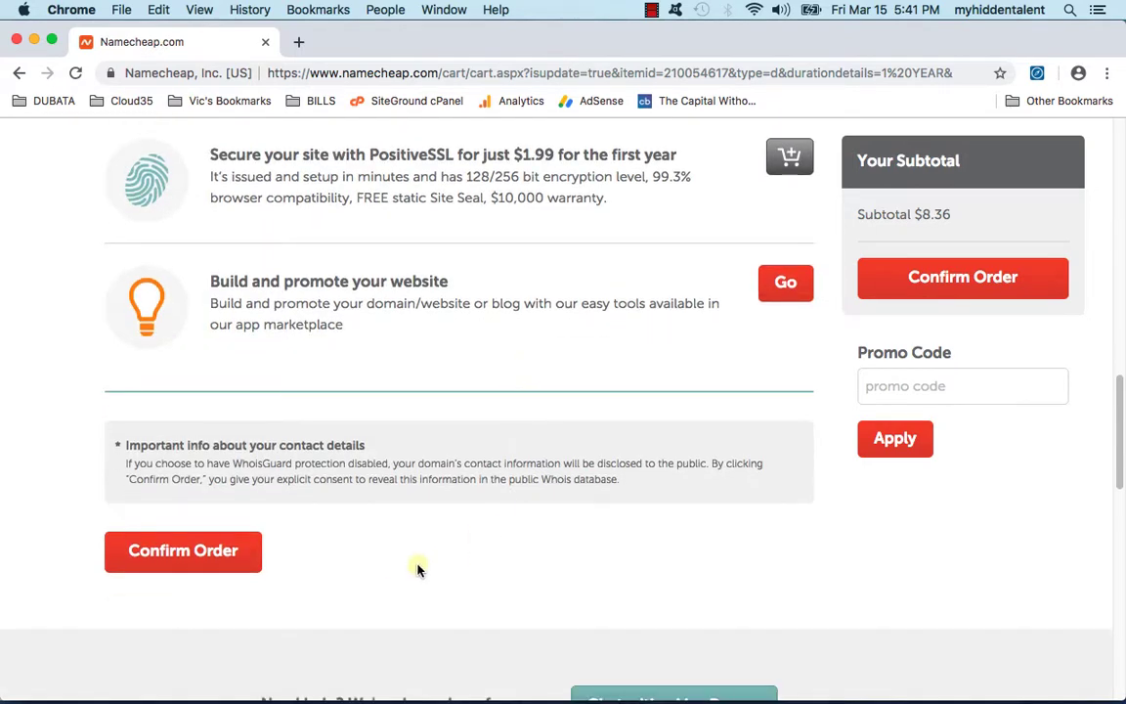
click(198, 563)
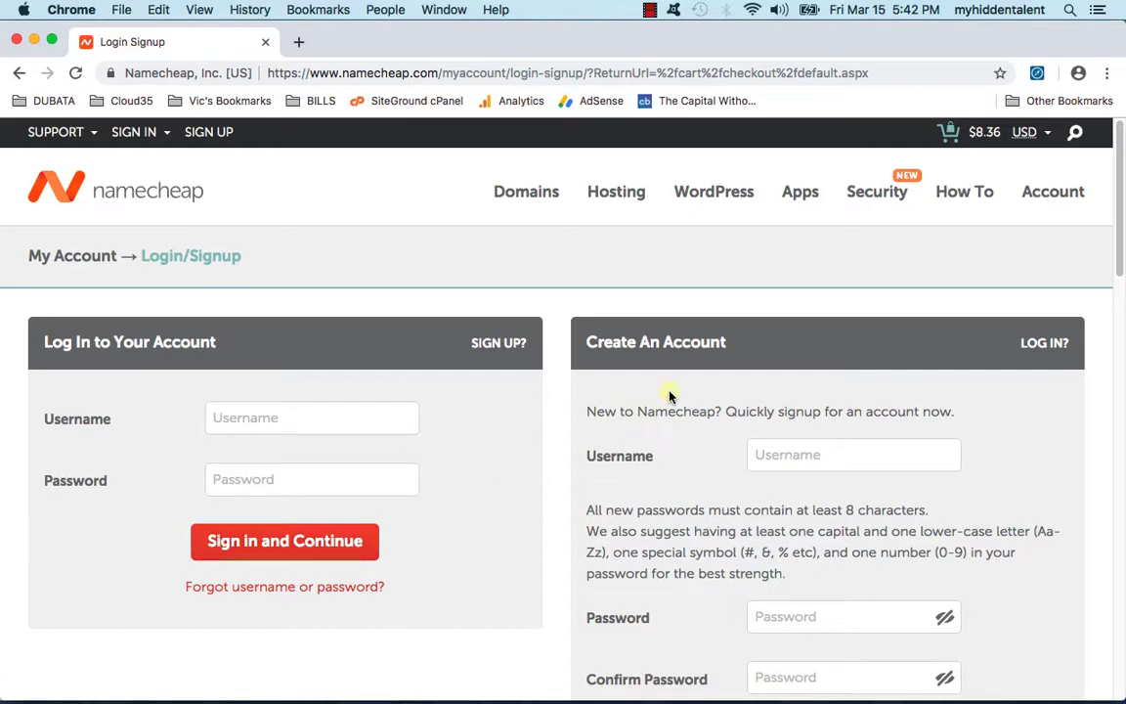
Step: Log in with the Namecheap account username and password to complete the cloud35sports.com purchase
scroll(690, 408, down, 5)
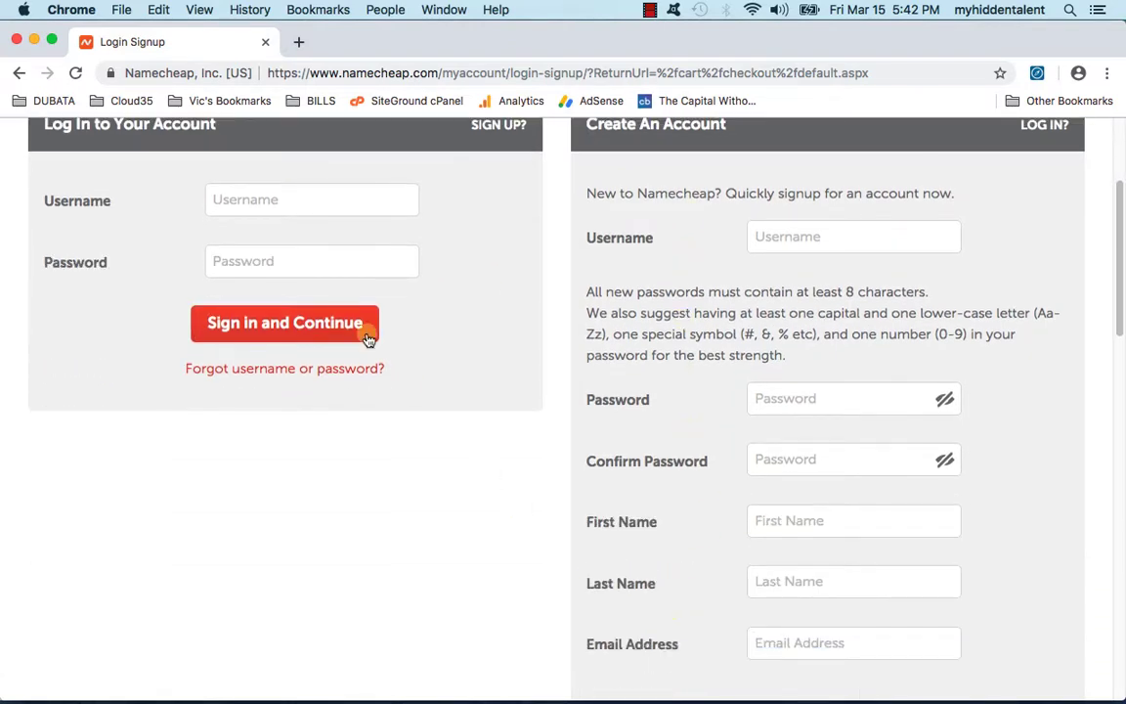
scroll(409, 390, up, 1)
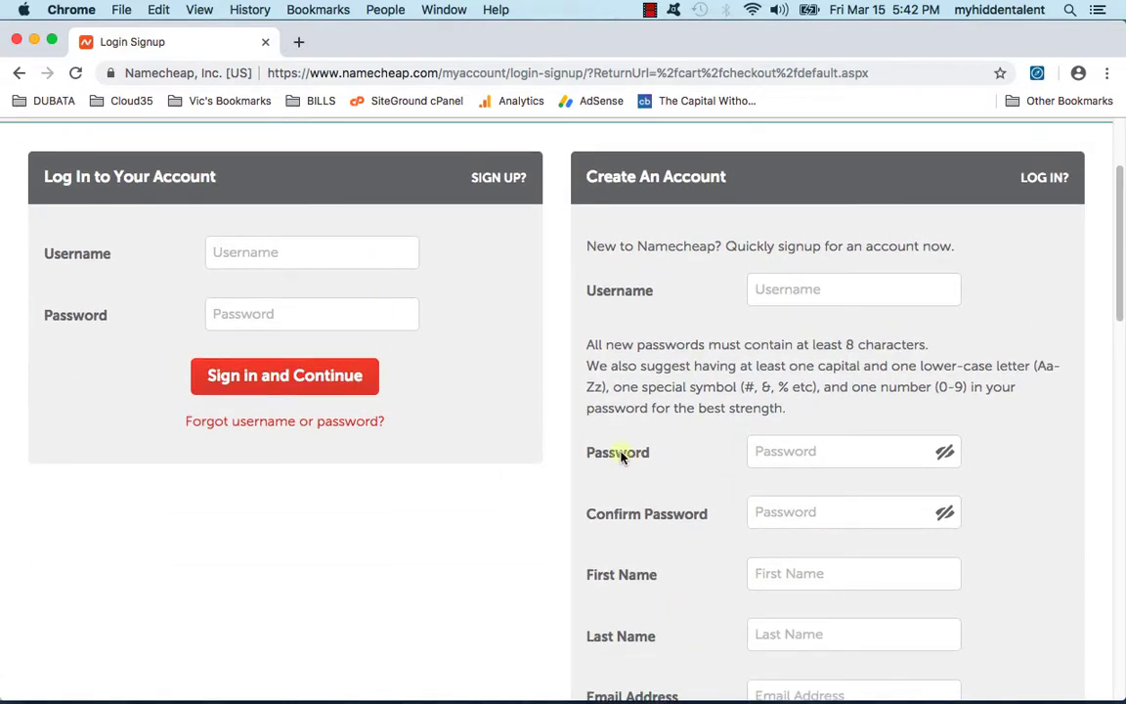
scroll(598, 450, up, 2)
click(334, 350)
scroll(795, 347, up, 1)
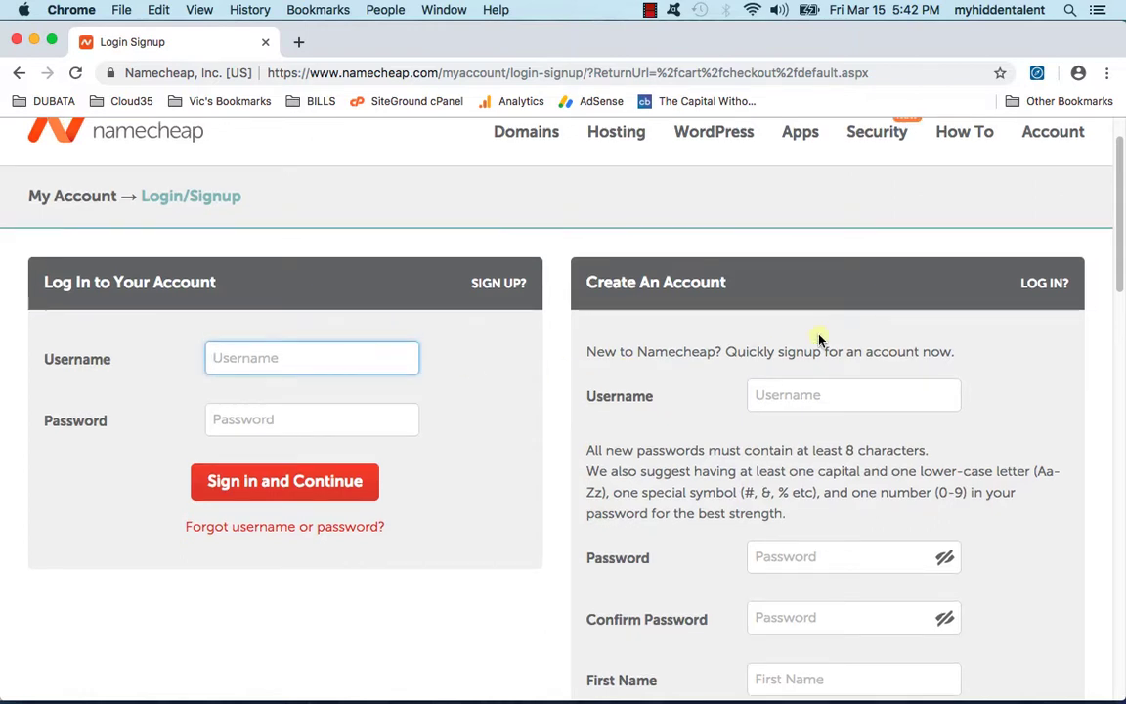
text(vsaxinfo)
key(Tab)
text(••••••••••)
key(Return)
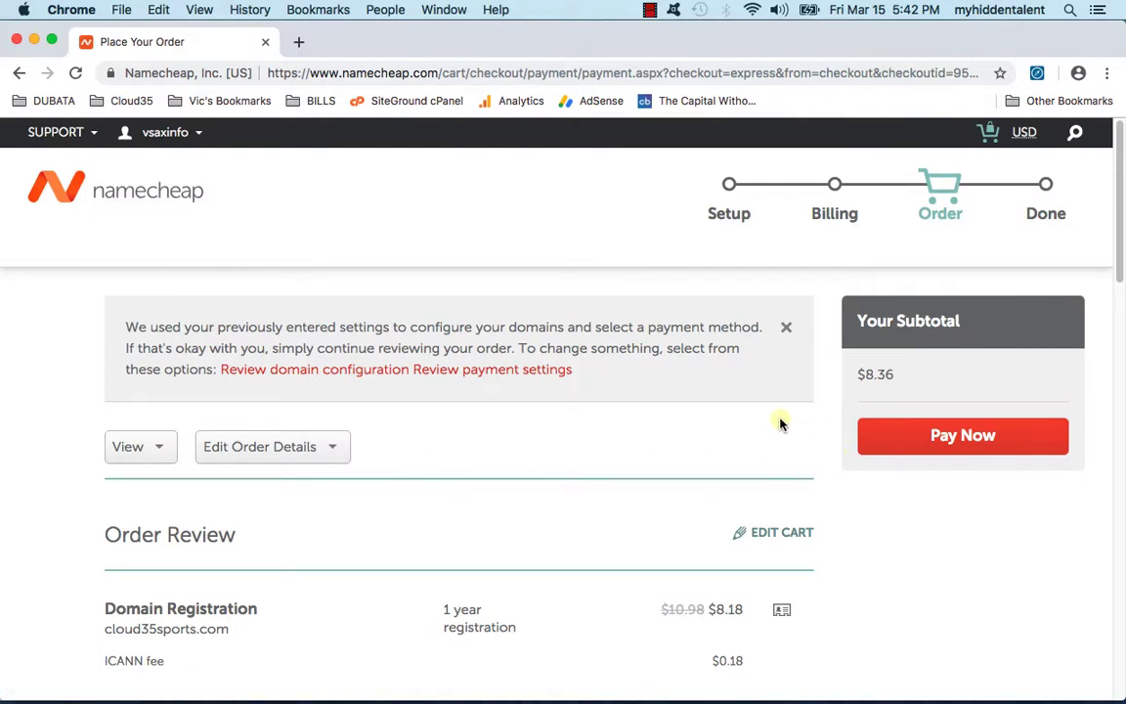
scroll(777, 419, down, 5)
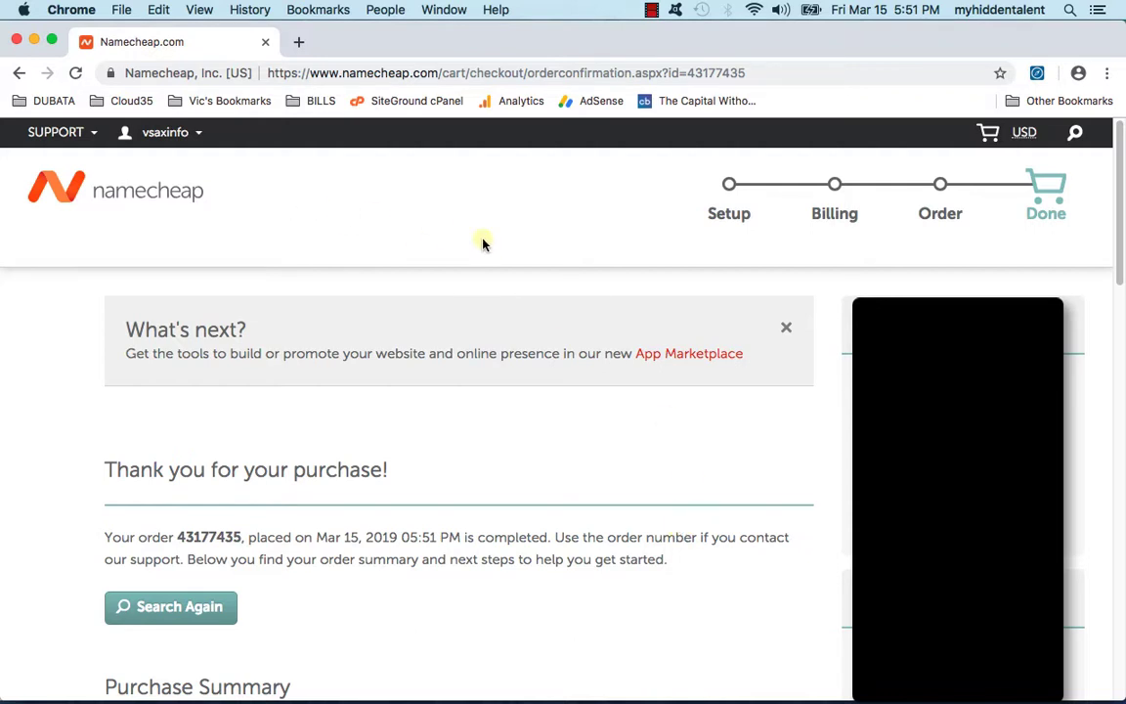
Step: Open the dashboard and highlight cloud35sports.com, cloud35blogs.com and its expiry date under Recently Active
mouse_move(172, 135)
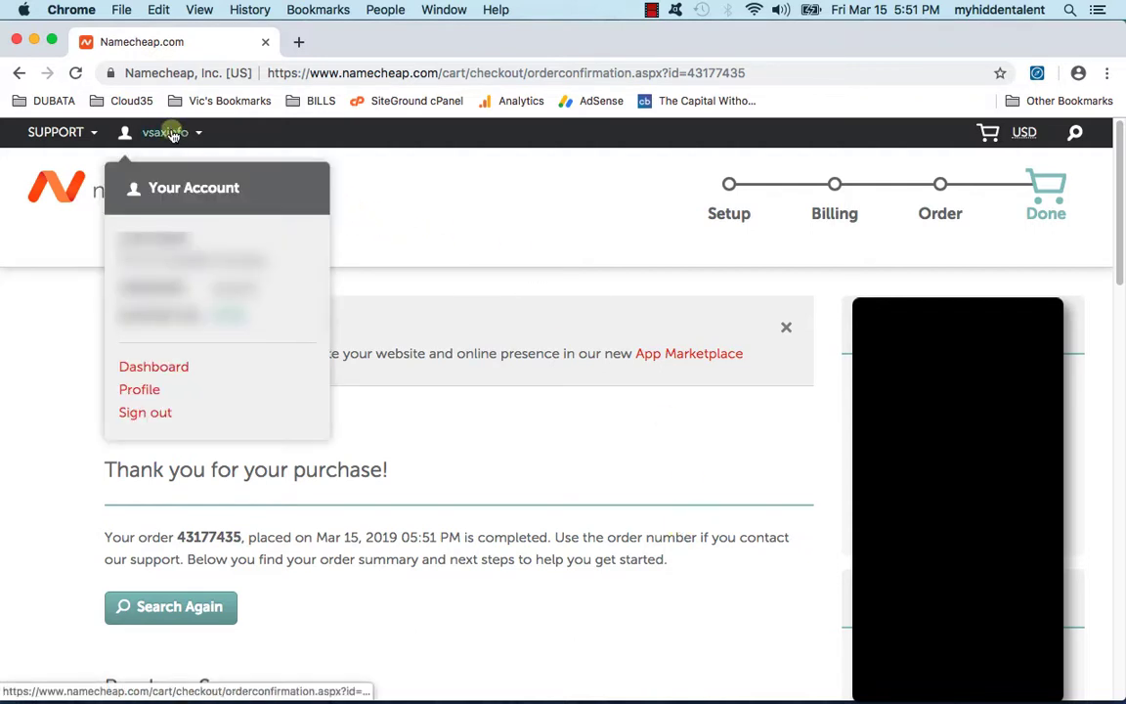
click(135, 367)
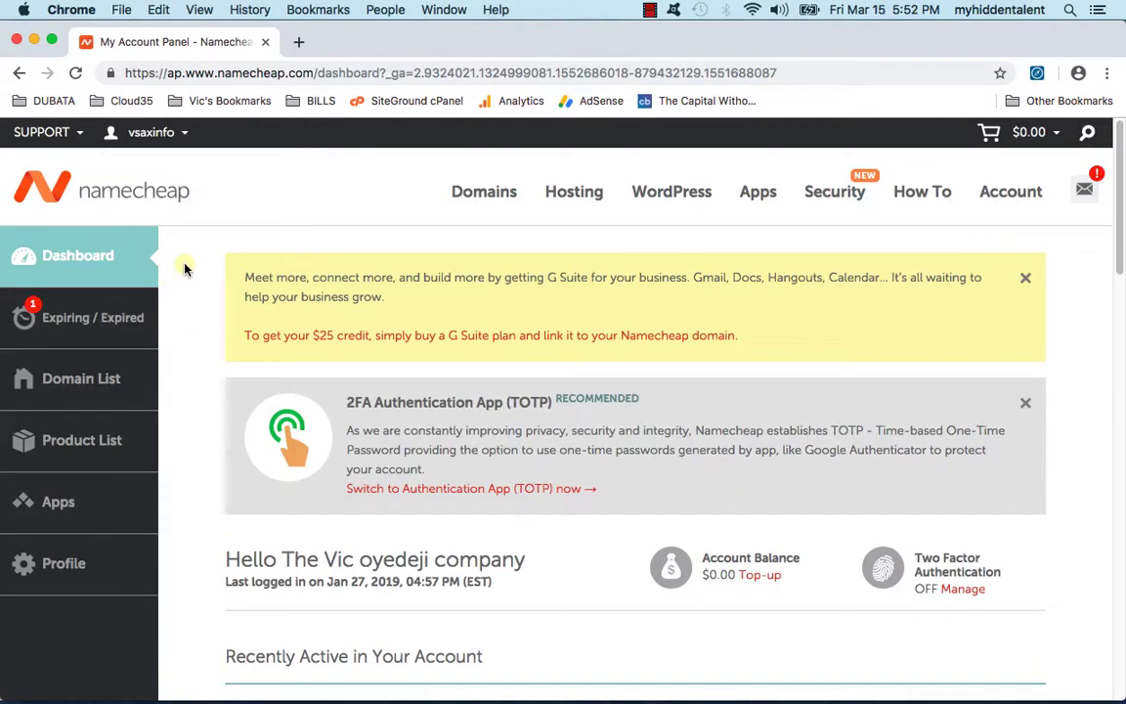
scroll(182, 274, down, 5)
scroll(176, 277, down, 4)
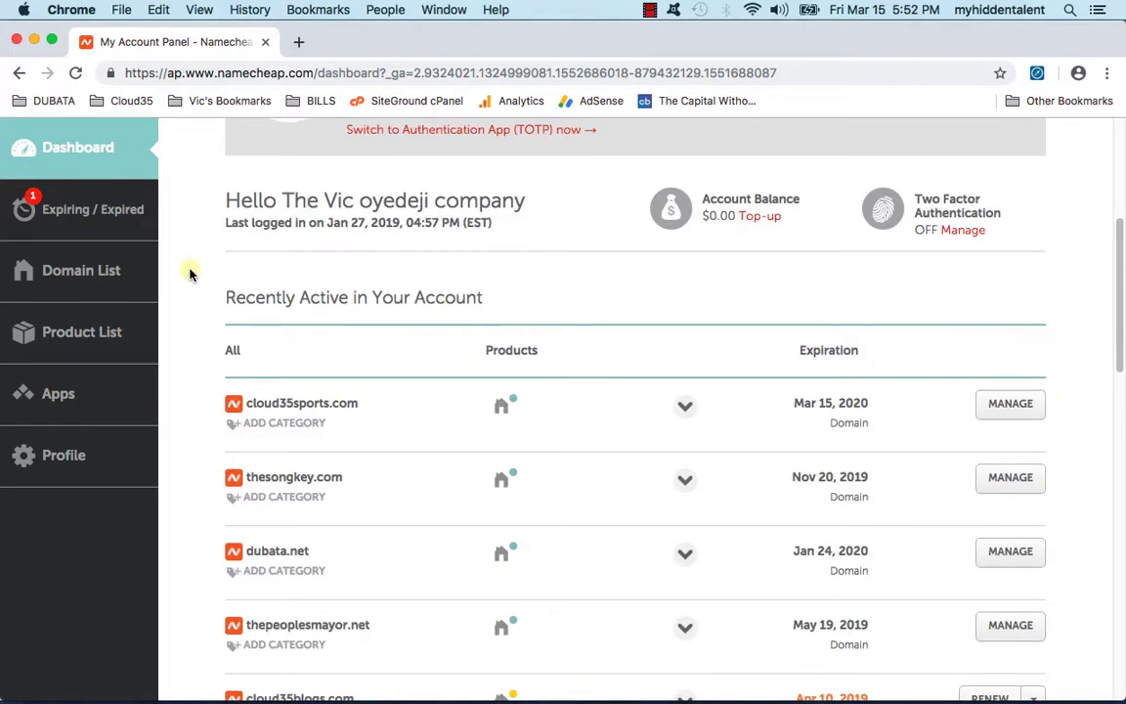
scroll(176, 275, down, 1)
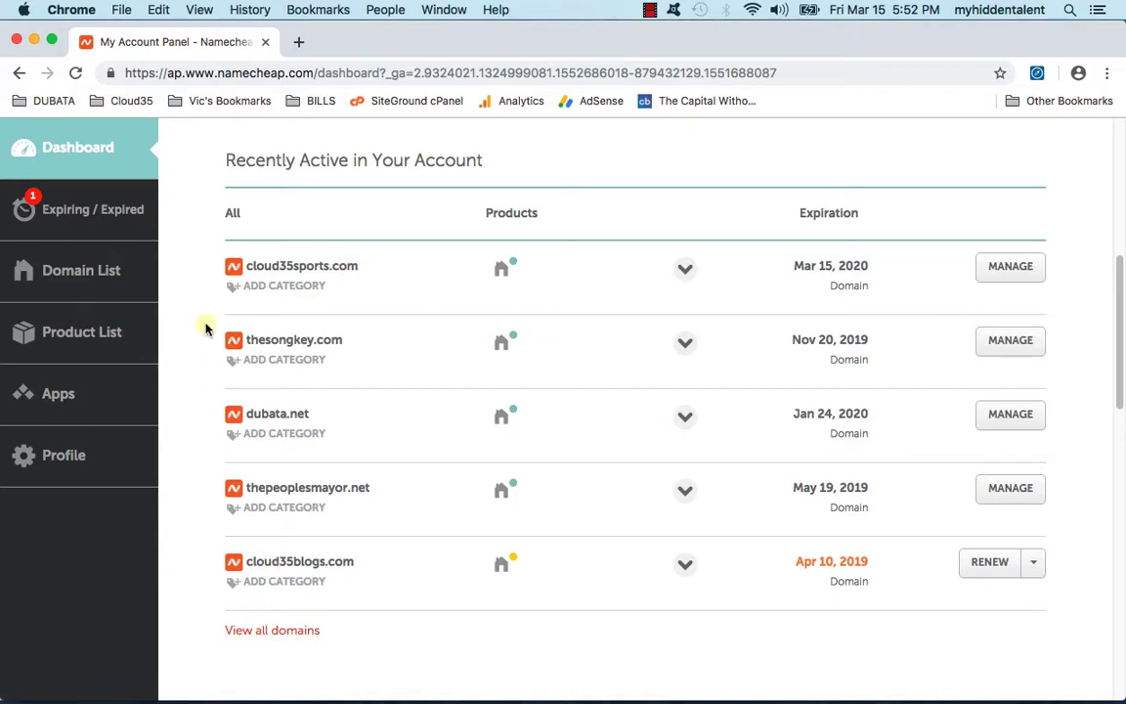
drag(355, 265, 219, 262)
drag(356, 563, 249, 565)
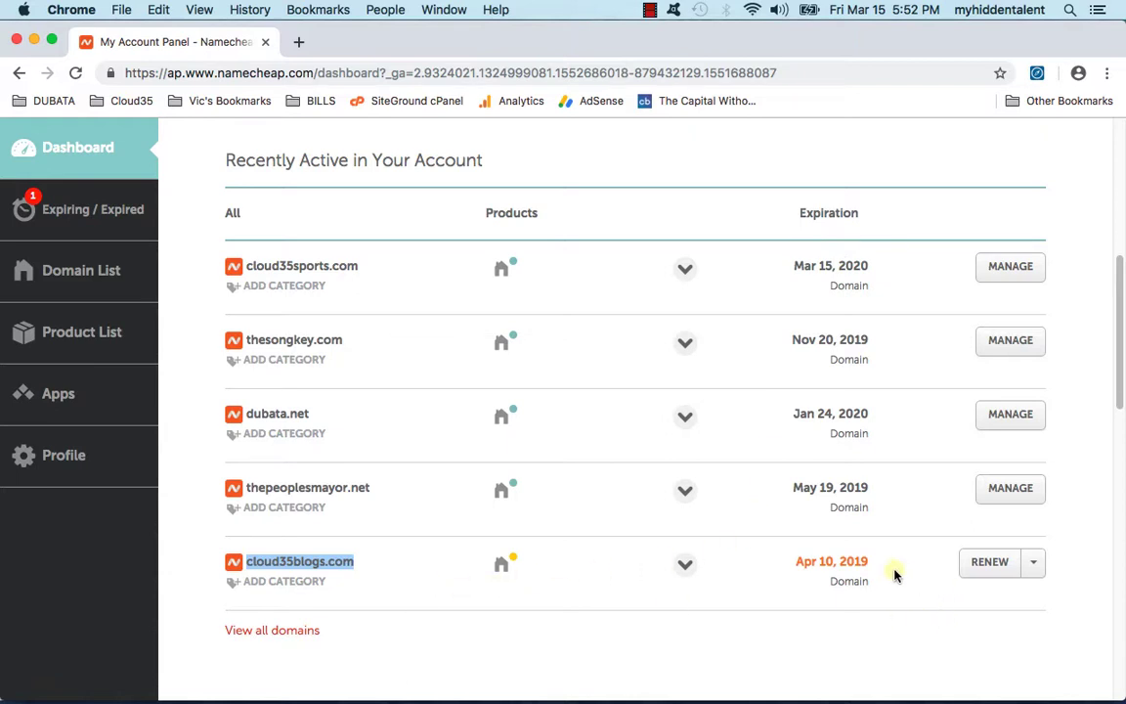
drag(885, 563, 795, 563)
click(786, 611)
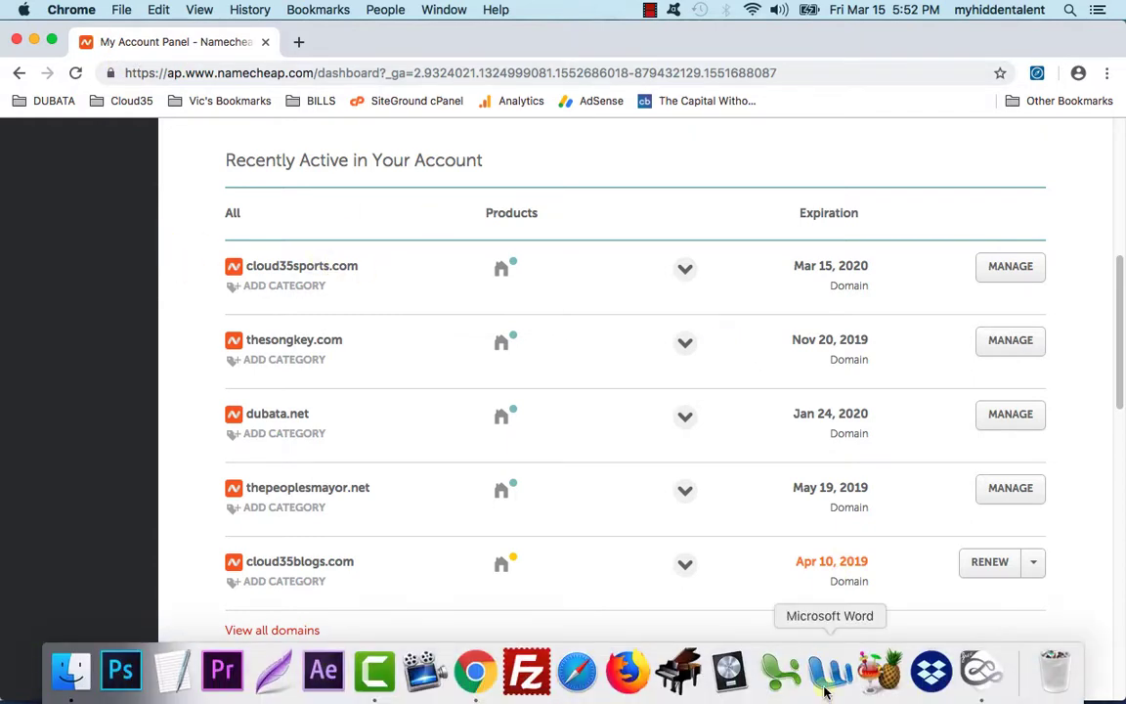
Step: Circle the step 2 beside copy/clone on the Mischief migration diagram, then minimize Mischief
click(980, 671)
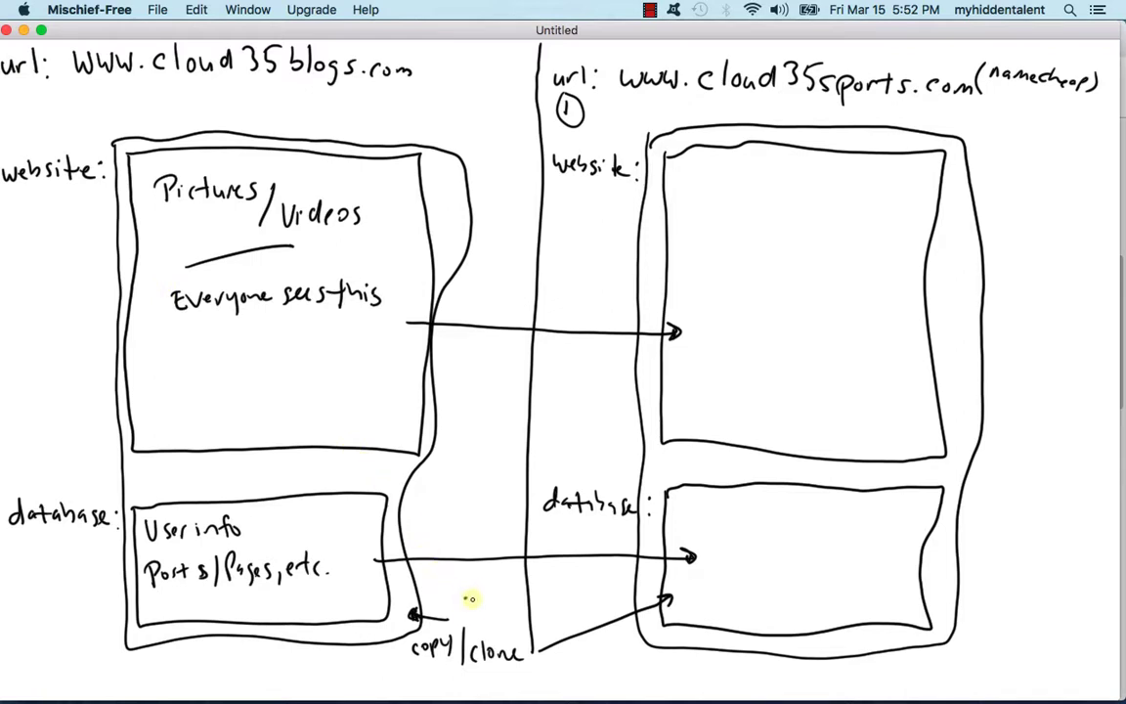
mouse_move(468, 585)
mouse_down()
mouse_move(486, 603)
mouse_move(470, 587)
mouse_up()
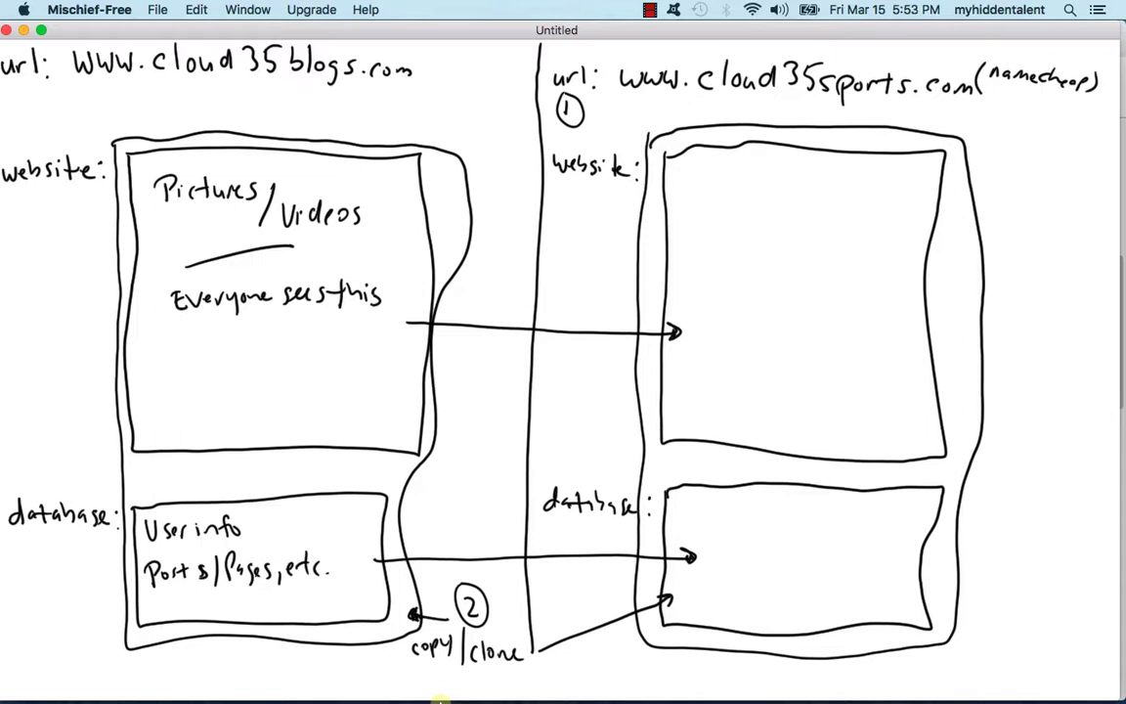
click(24, 30)
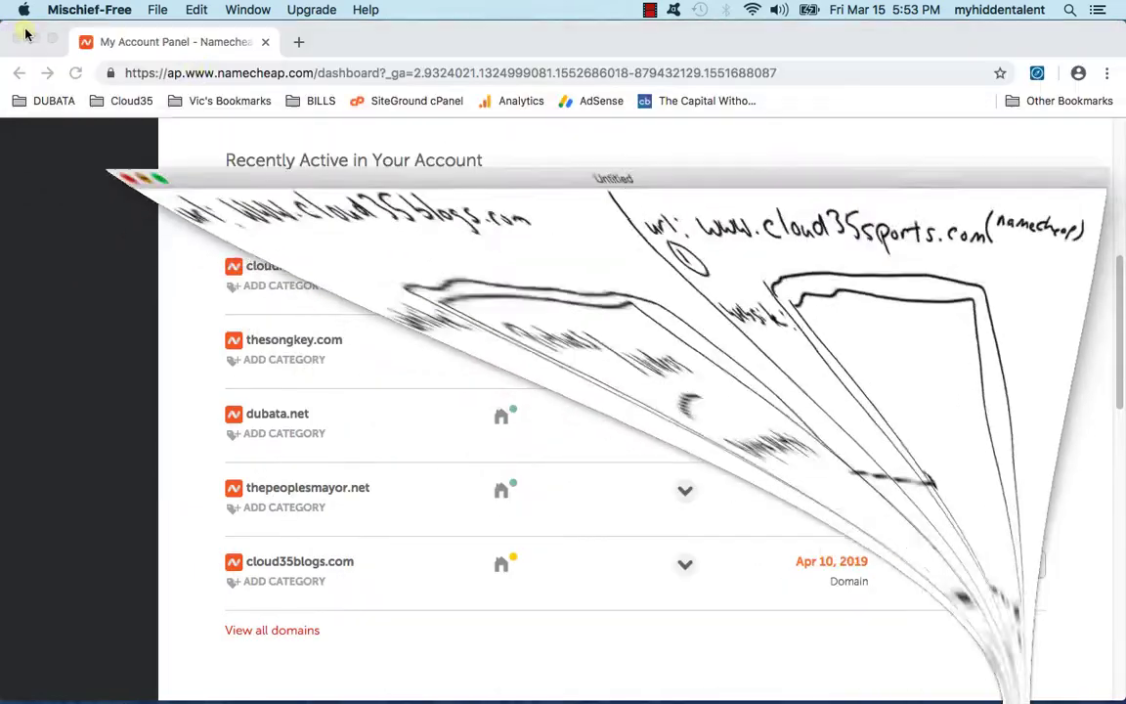
Step: Load cloud35blogs.com in a new tab, then go to its /wp-admin login page
click(298, 43)
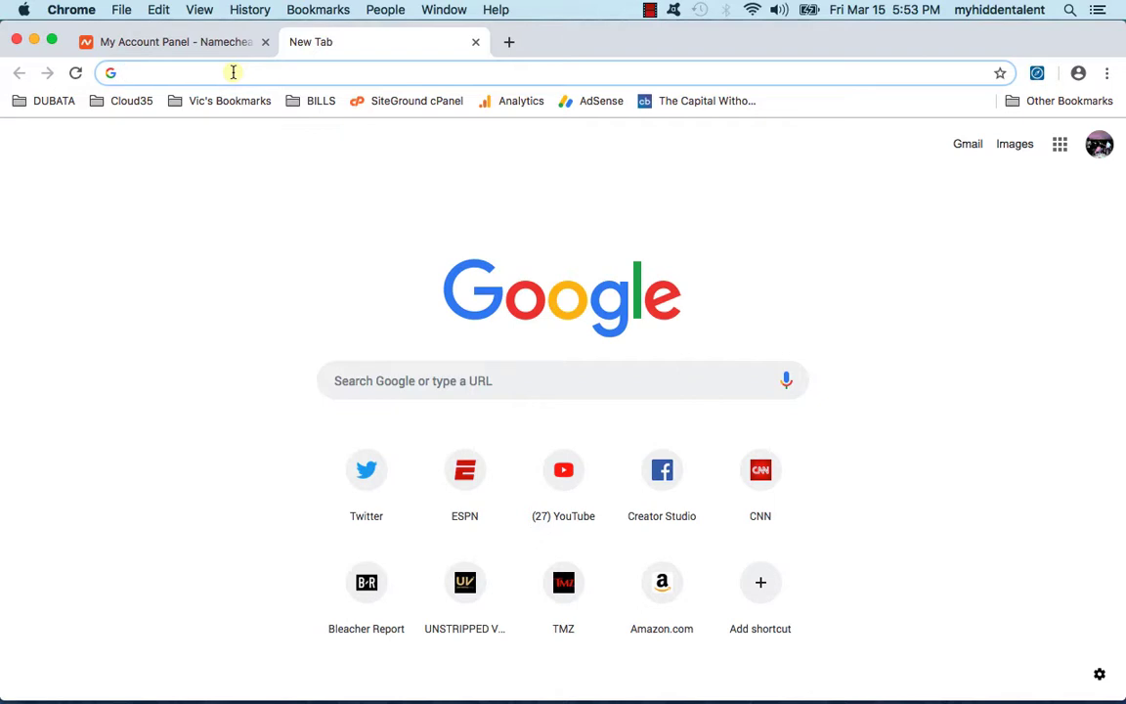
text(cloud35blogs.com)
key(Return)
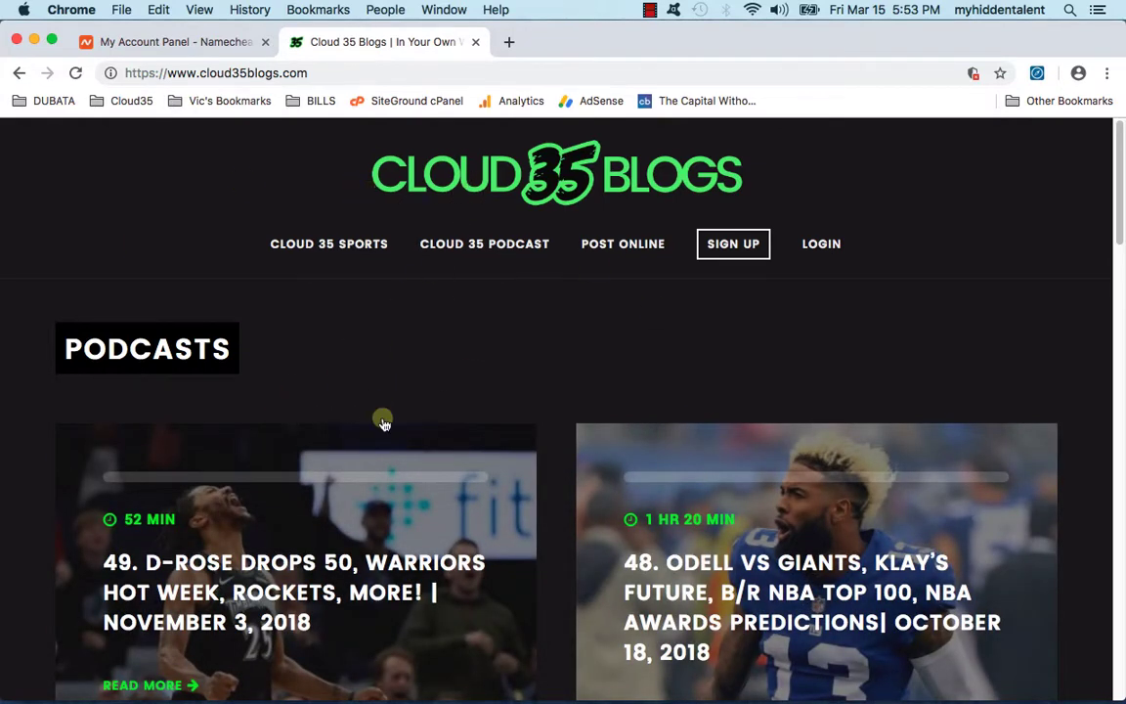
scroll(245, 371, down, 3)
scroll(401, 525, up, 1)
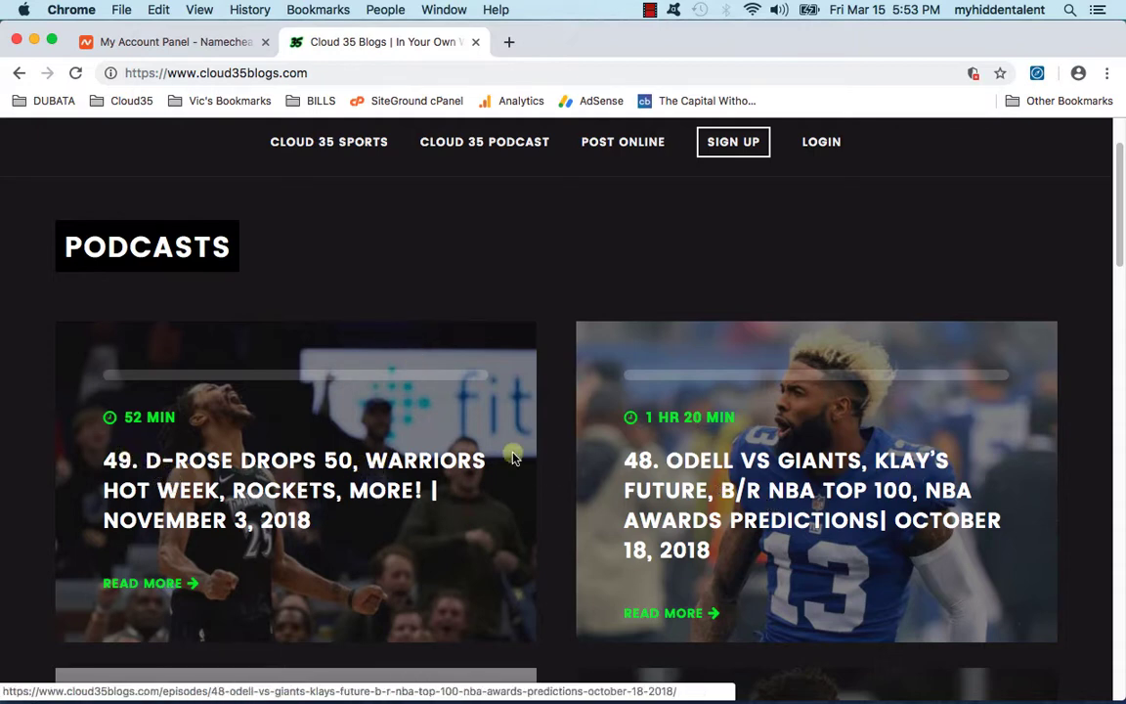
scroll(508, 457, down, 3)
scroll(496, 462, down, 2)
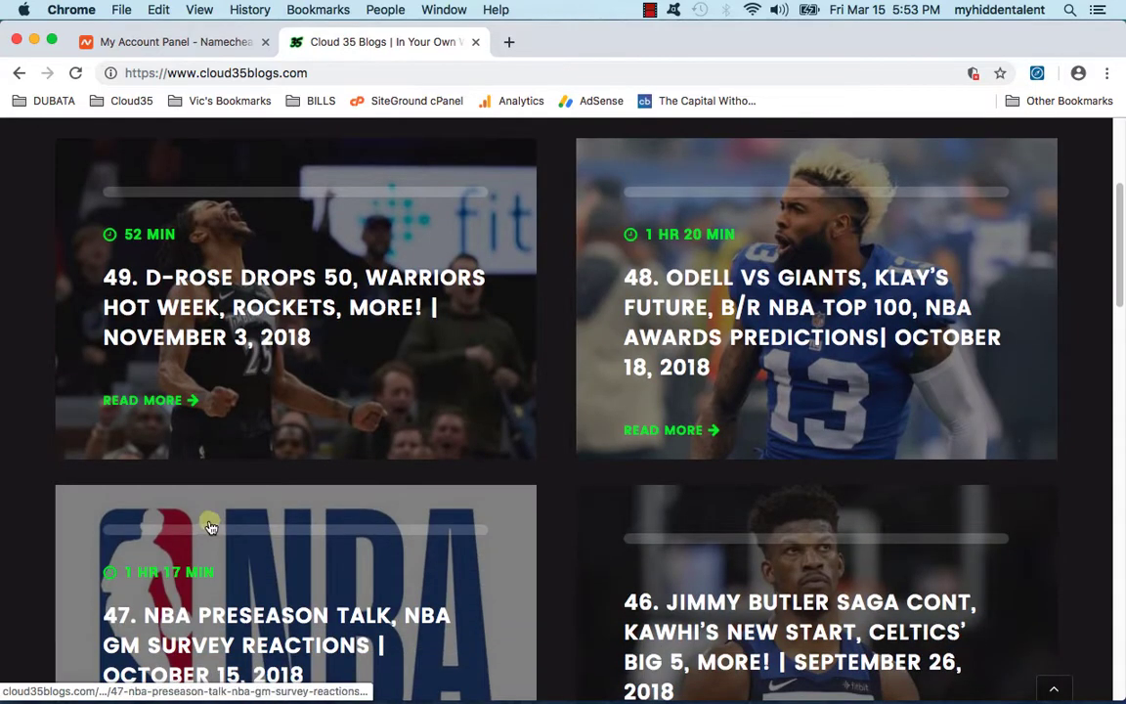
scroll(674, 481, up, 7)
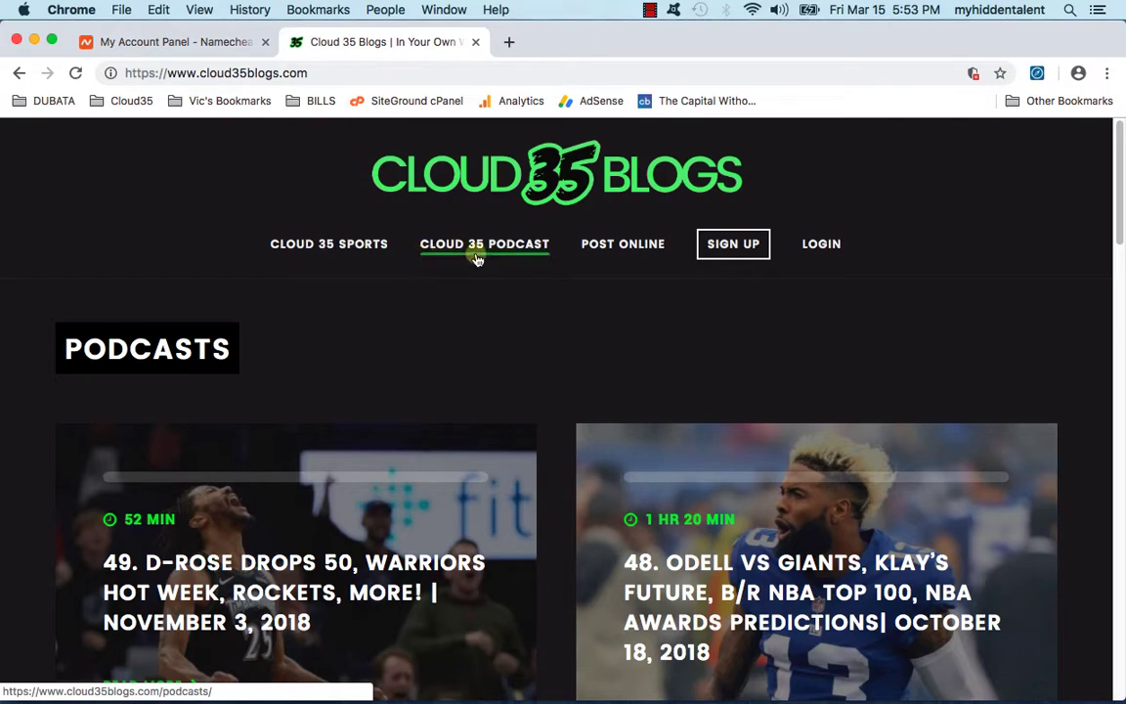
click(336, 70)
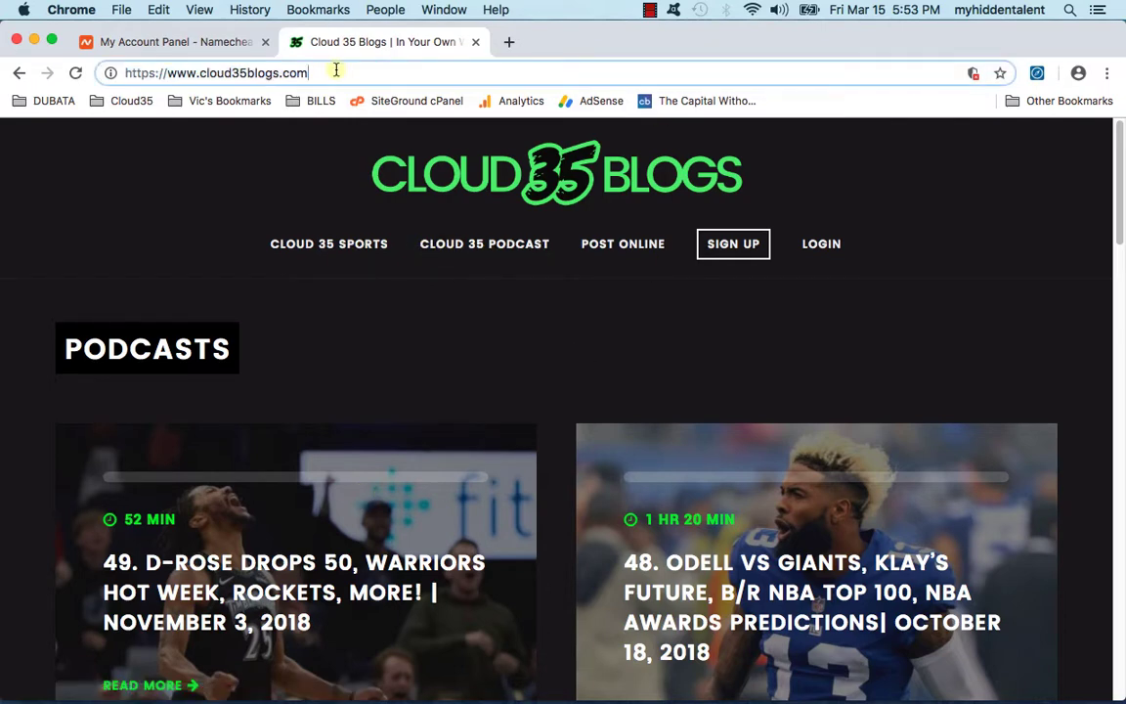
text(/wp-adm)
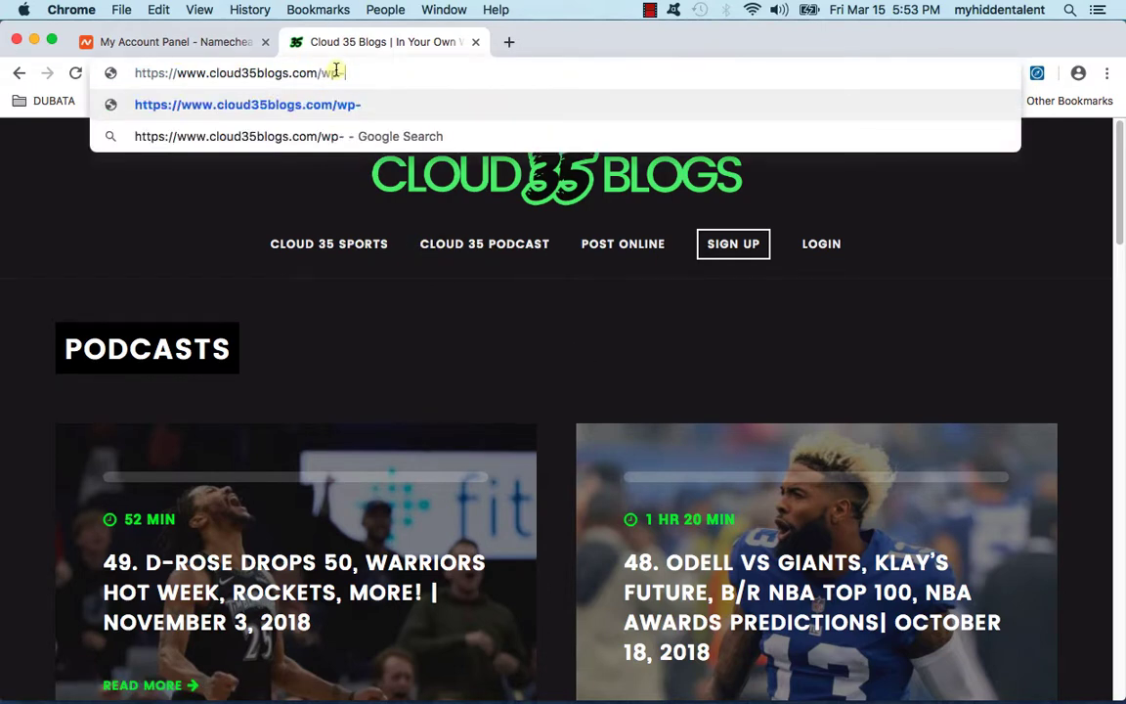
text(in)
key(Return)
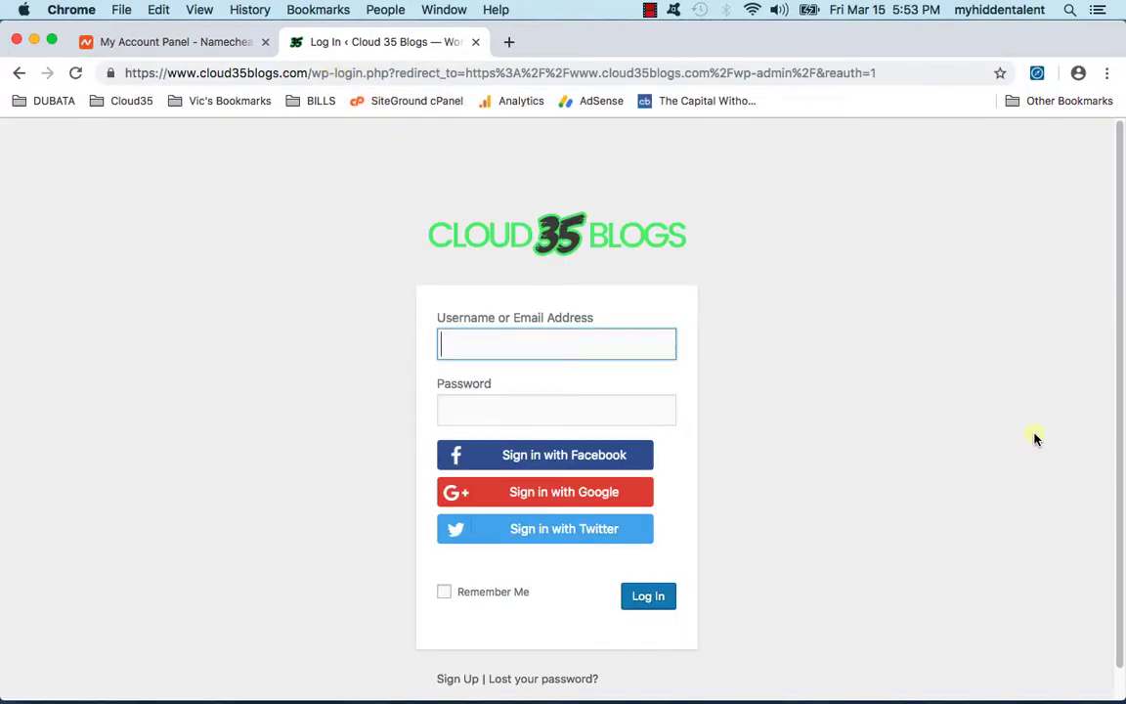
Step: Log in to WordPress with the admin username and password
text(theadmin)
key(Tab)
text(**********)
key(Return)
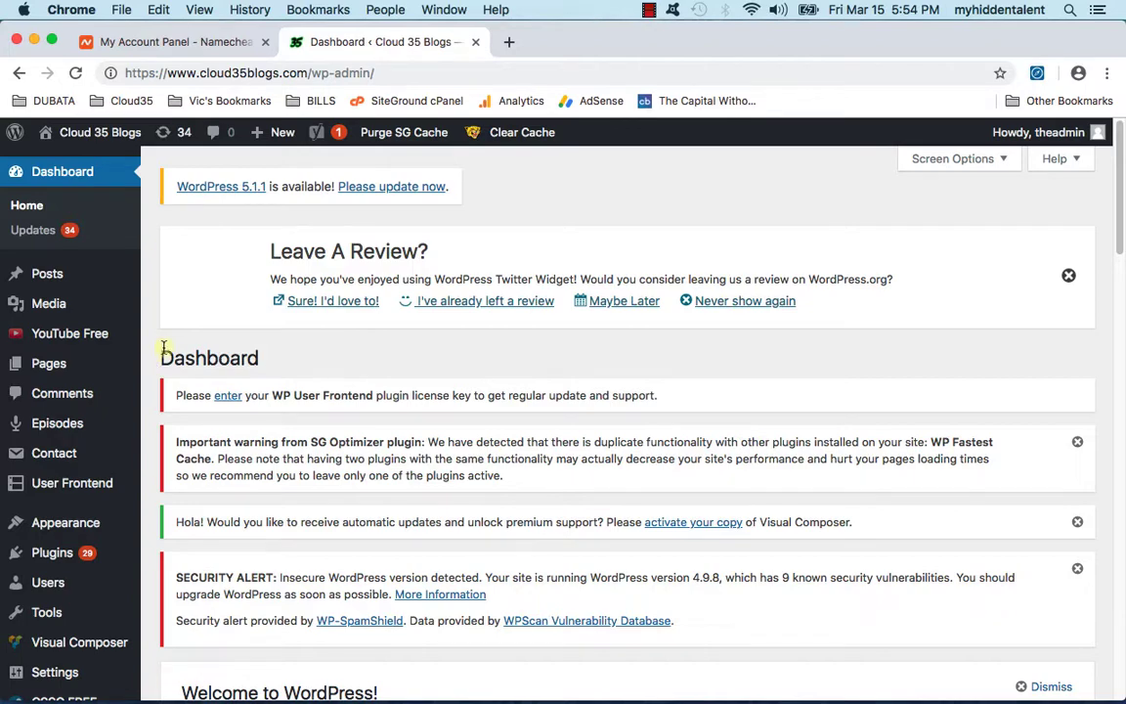
Step: Scroll through the Cloud 35 Blogs dashboard notices and bring up the Plugins sidebar flyout
scroll(147, 360, down, 1)
scroll(142, 358, down, 3)
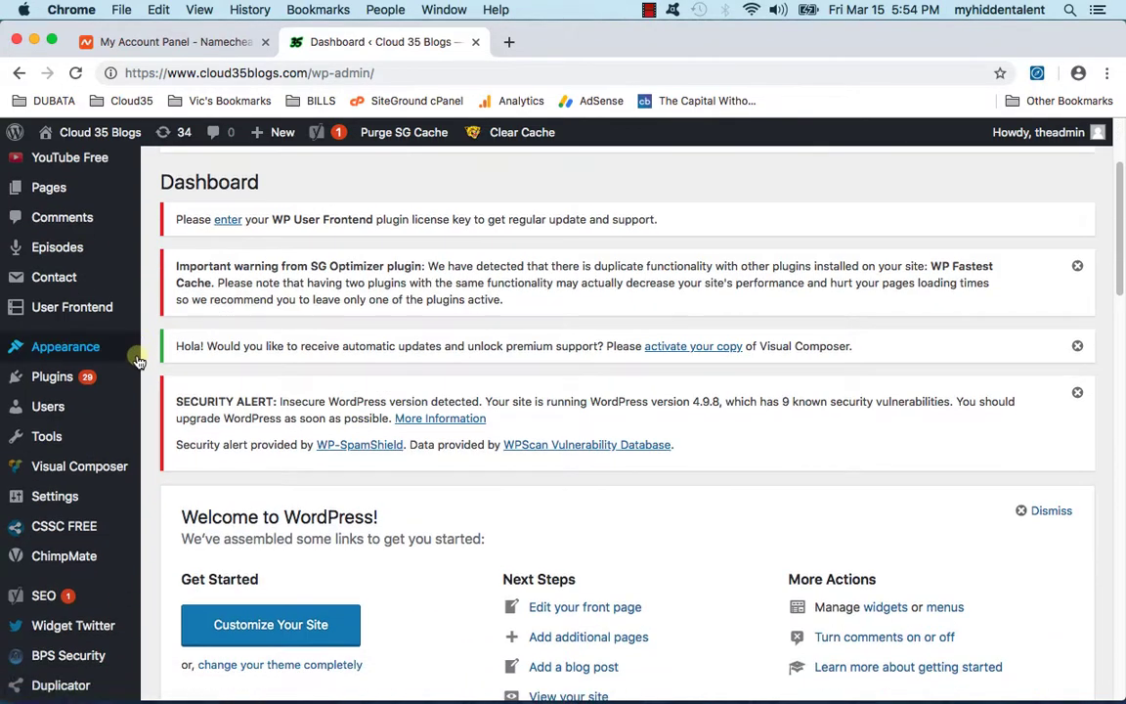
scroll(137, 372, down, 1)
mouse_move(132, 383)
scroll(132, 383, down, 6)
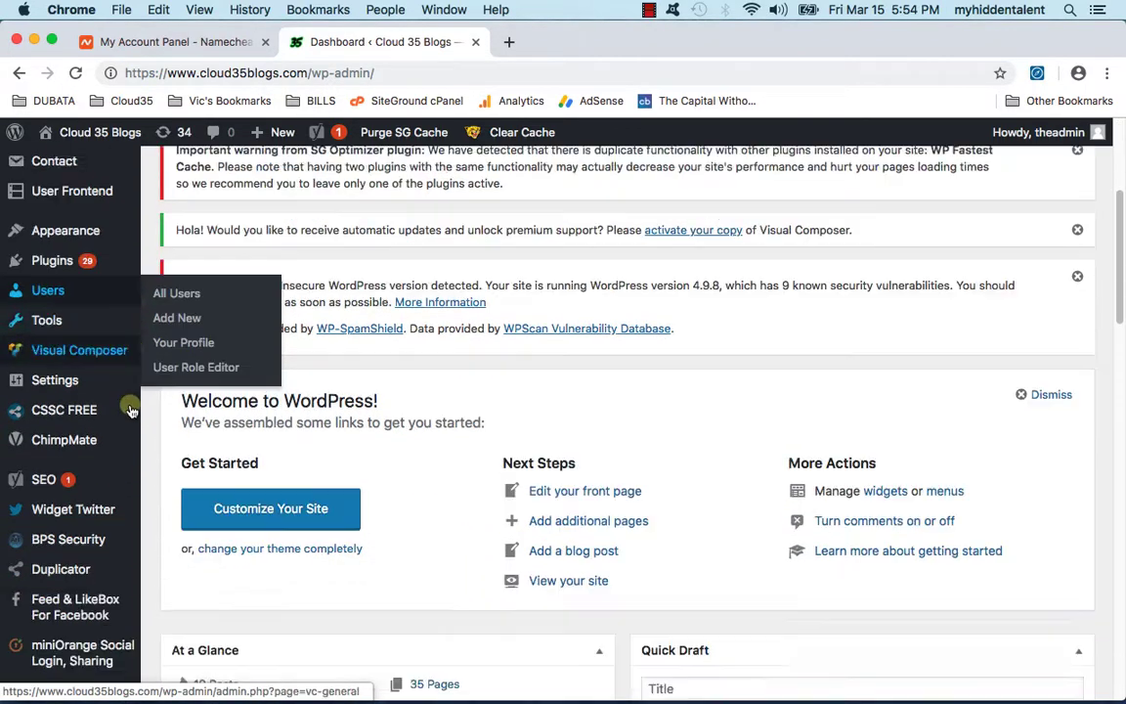
scroll(137, 515, up, 7)
mouse_move(127, 591)
scroll(19, 586, down, 1)
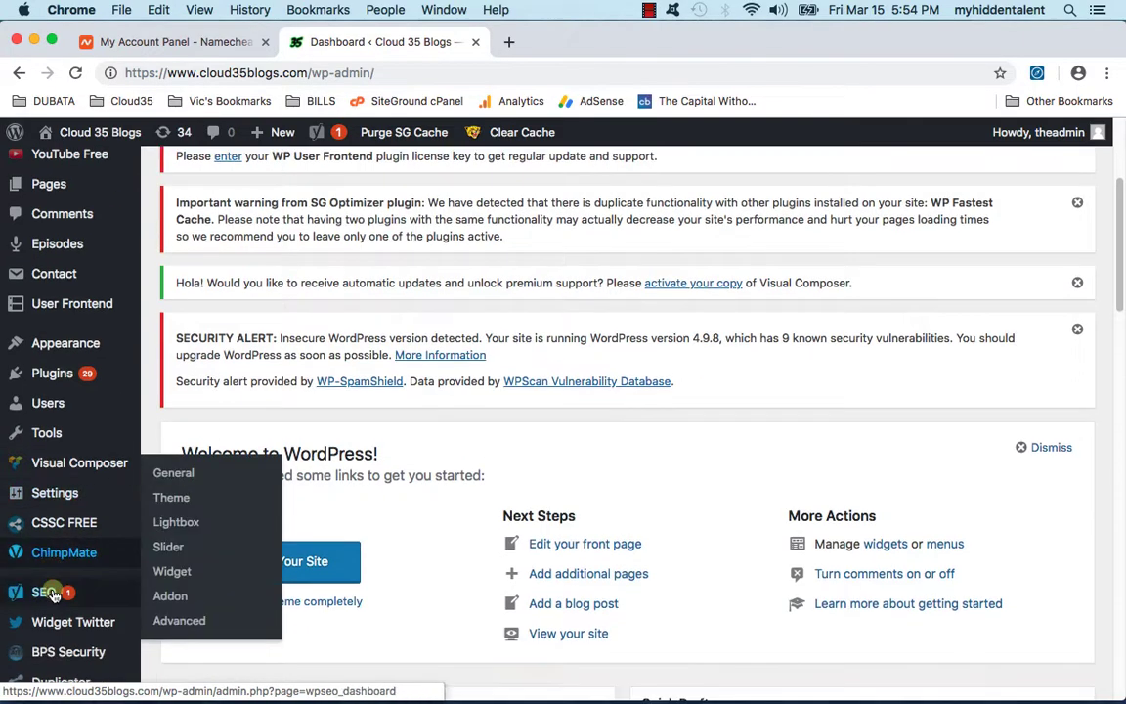
mouse_move(78, 376)
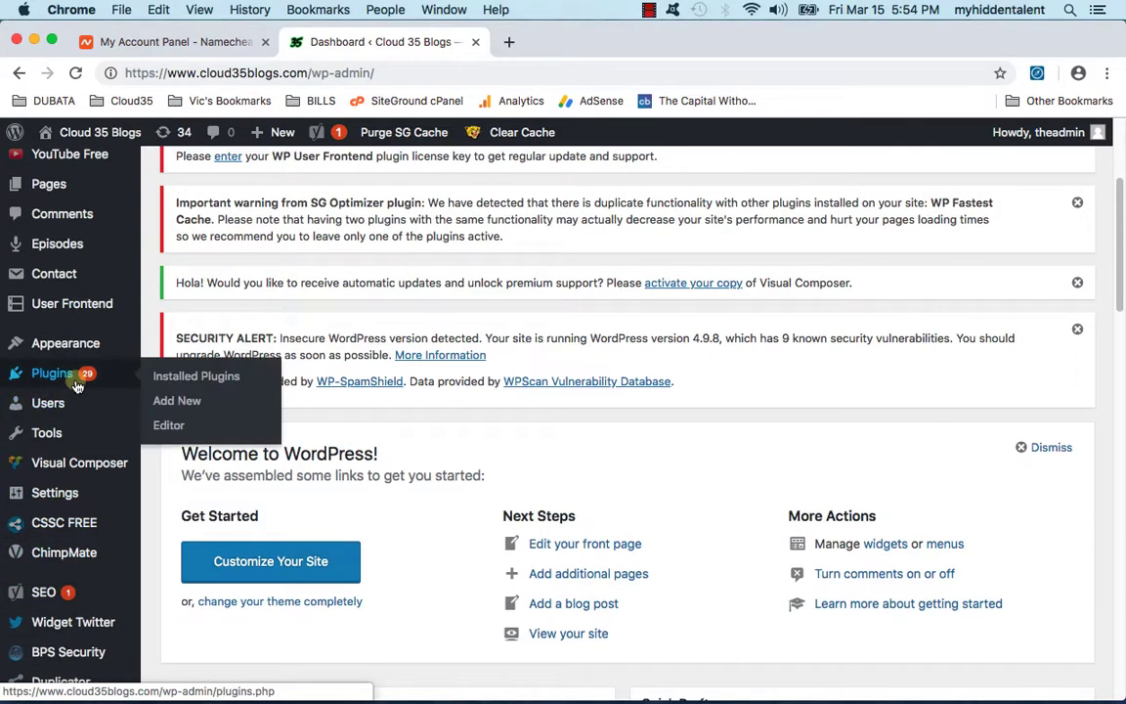
Step: Open Installed Plugins and pick out the active Duplicator plugin, version 1.2.48
click(232, 377)
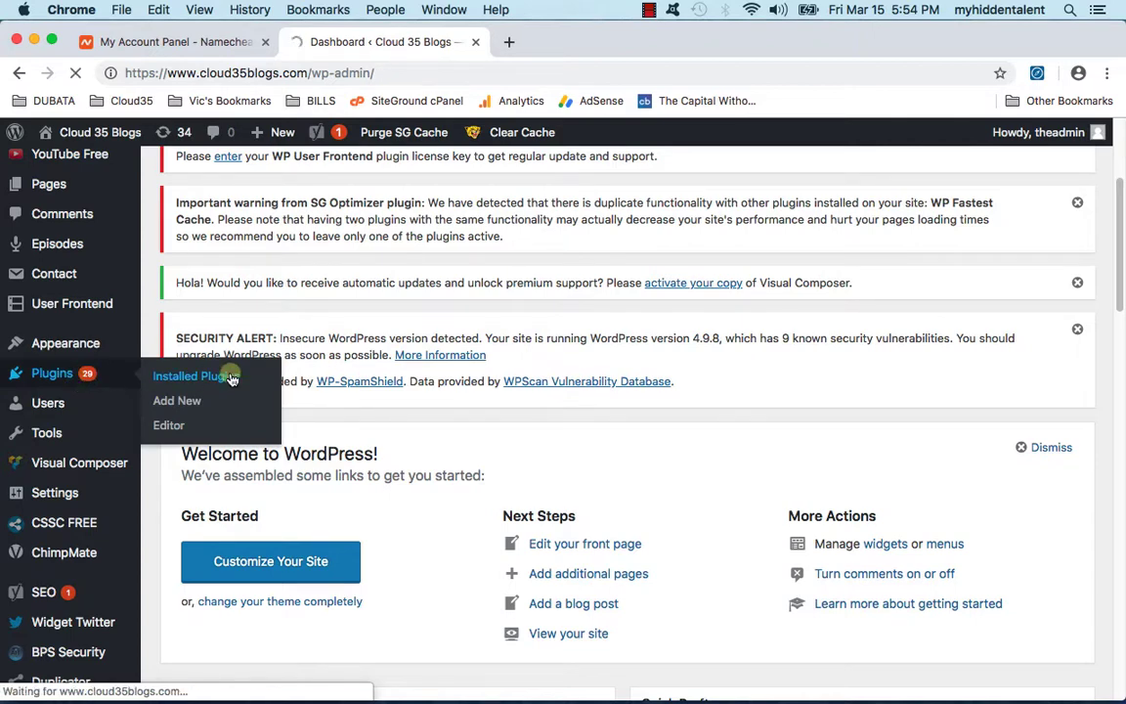
scroll(920, 445, down, 5)
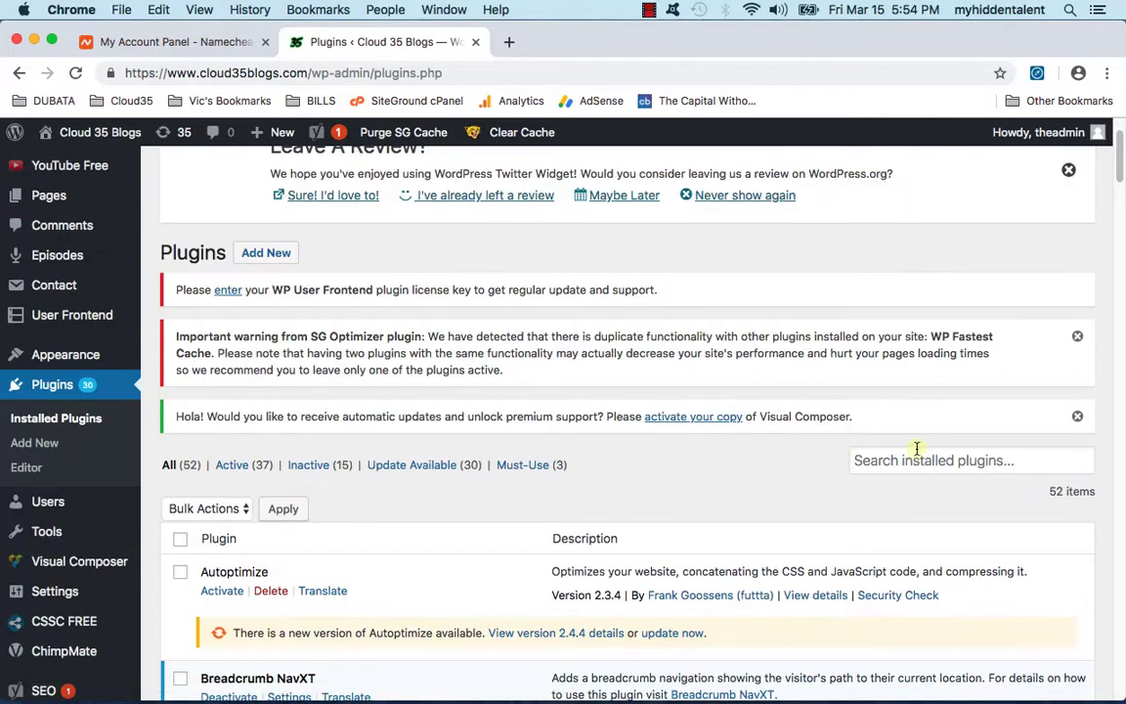
scroll(587, 467, down, 10)
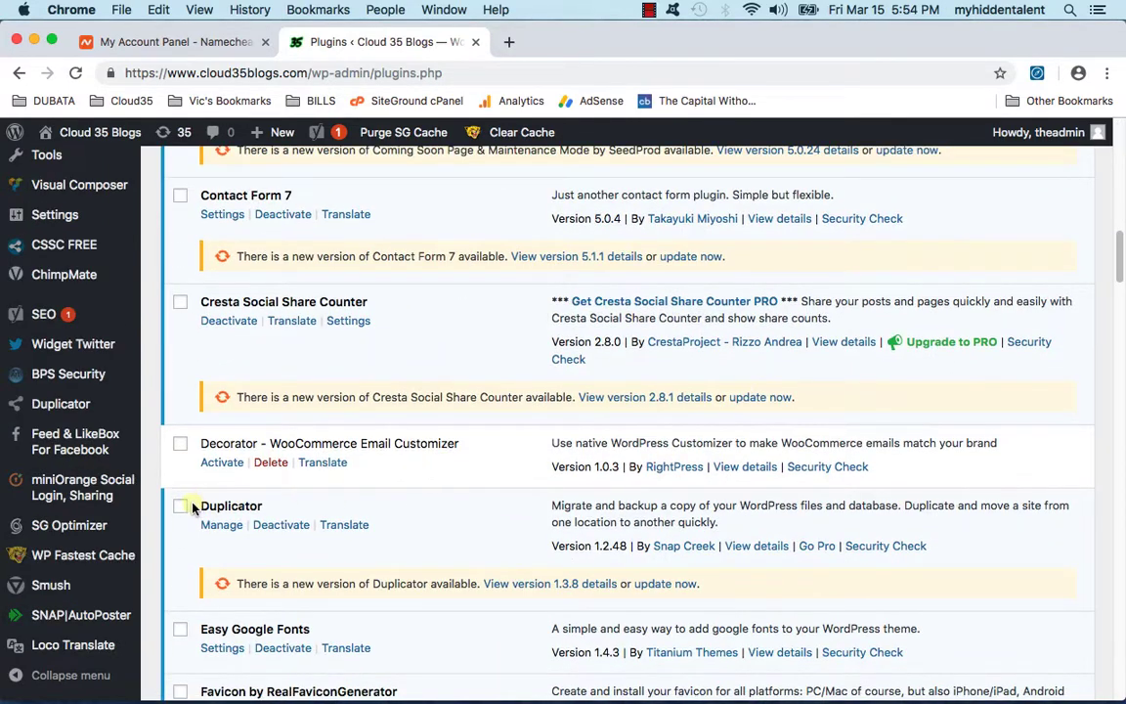
double_click(234, 503)
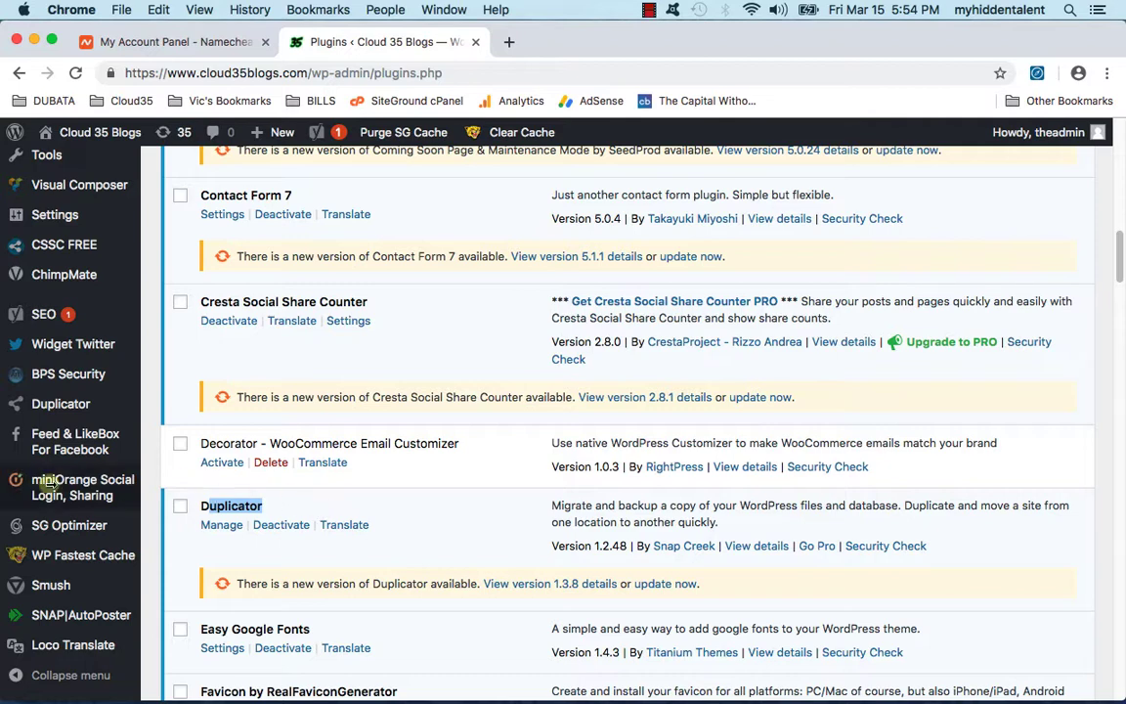
mouse_move(54, 229)
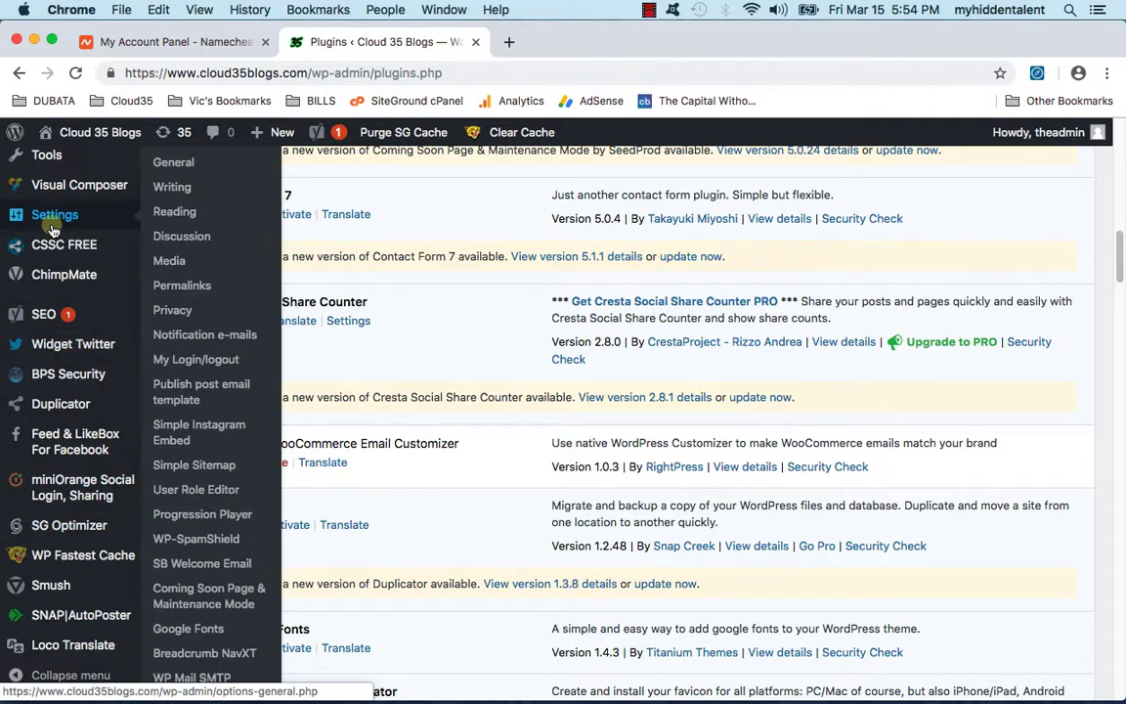
scroll(54, 577, down, 2)
Step: Open Duplicator's Packages list and start a new package
mouse_move(71, 404)
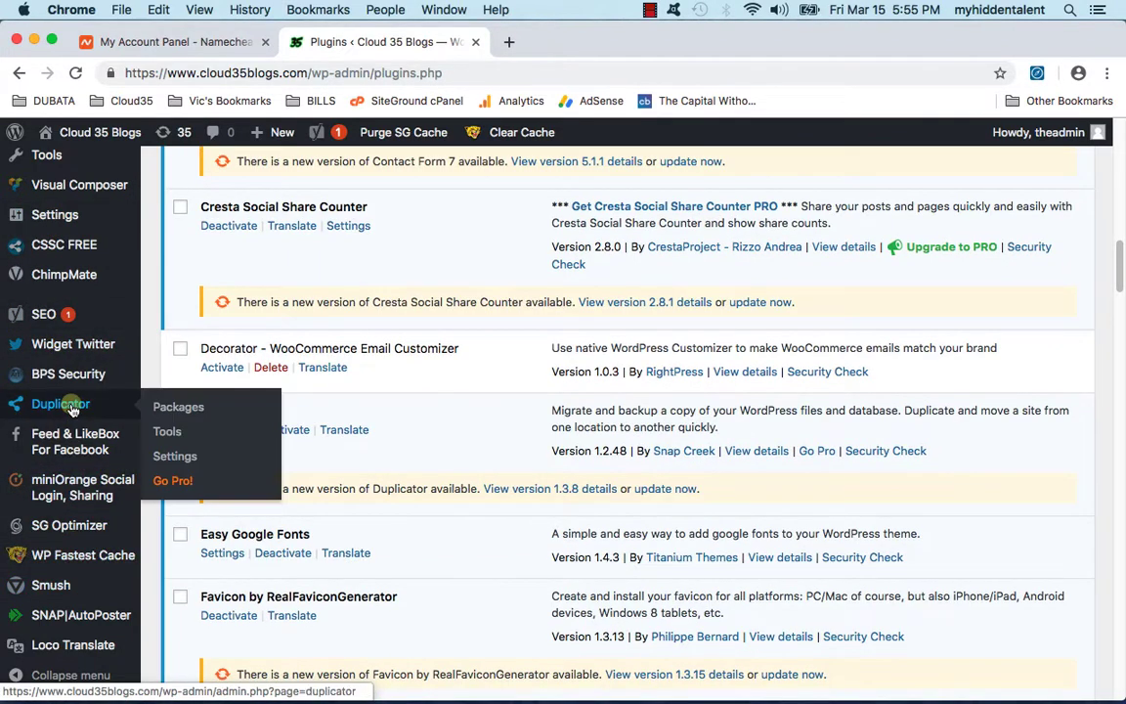
click(213, 406)
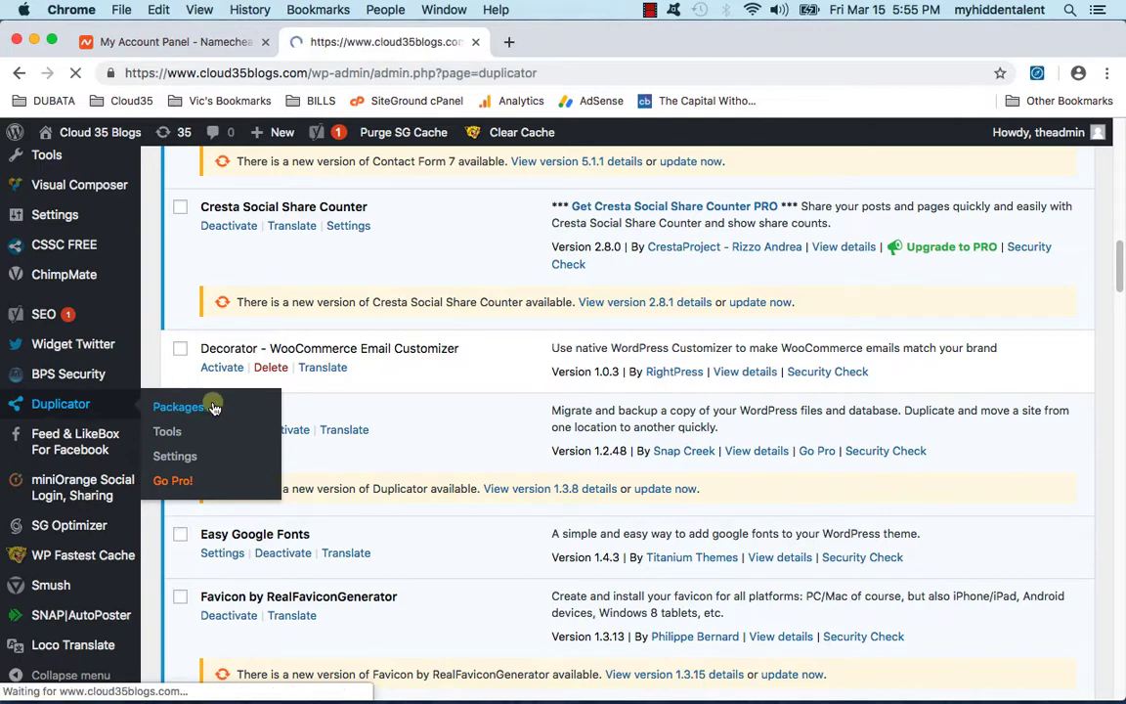
scroll(391, 477, down, 1)
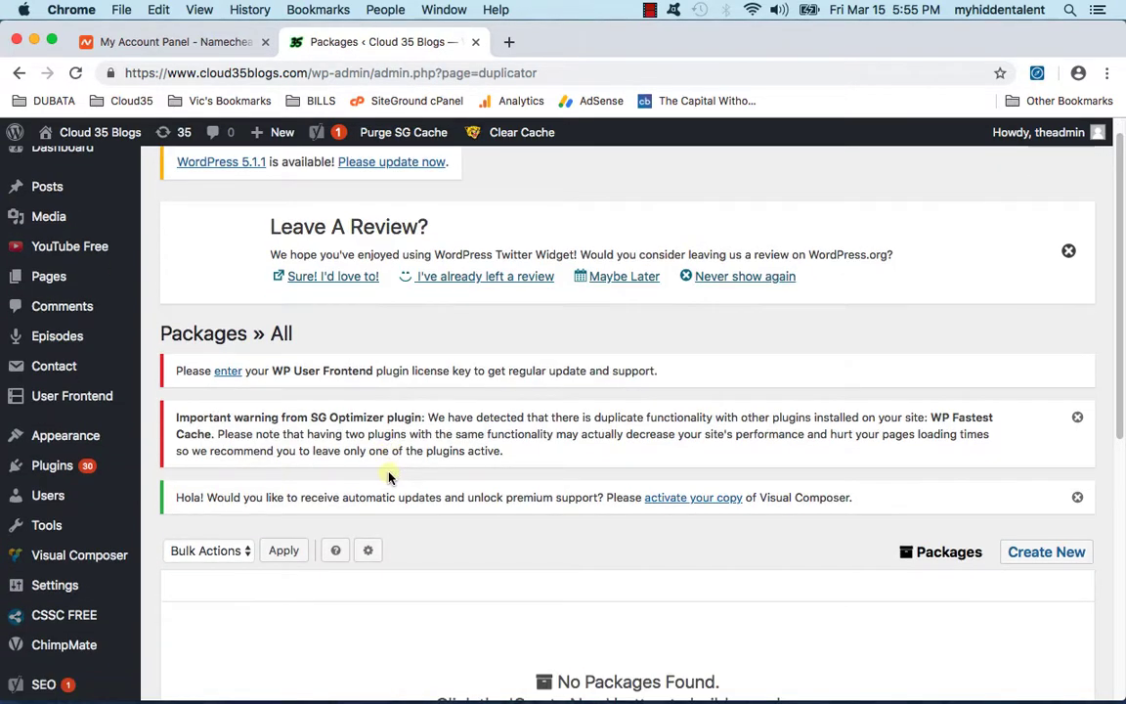
scroll(389, 476, down, 4)
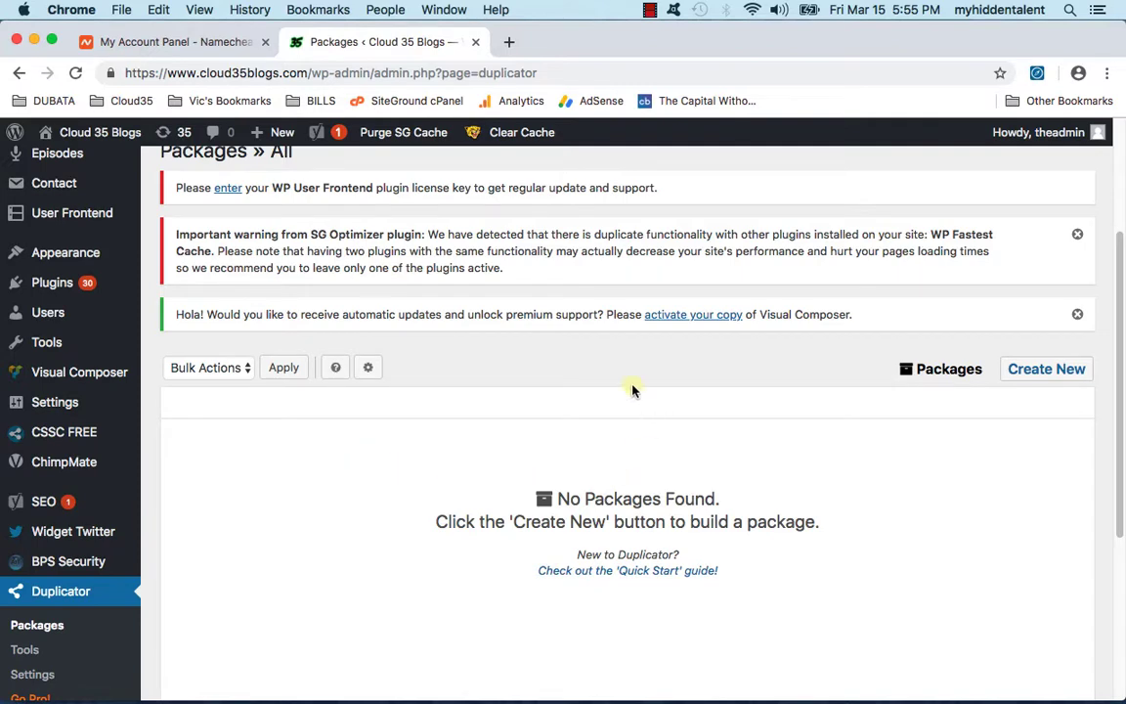
scroll(802, 393, down, 1)
click(1074, 317)
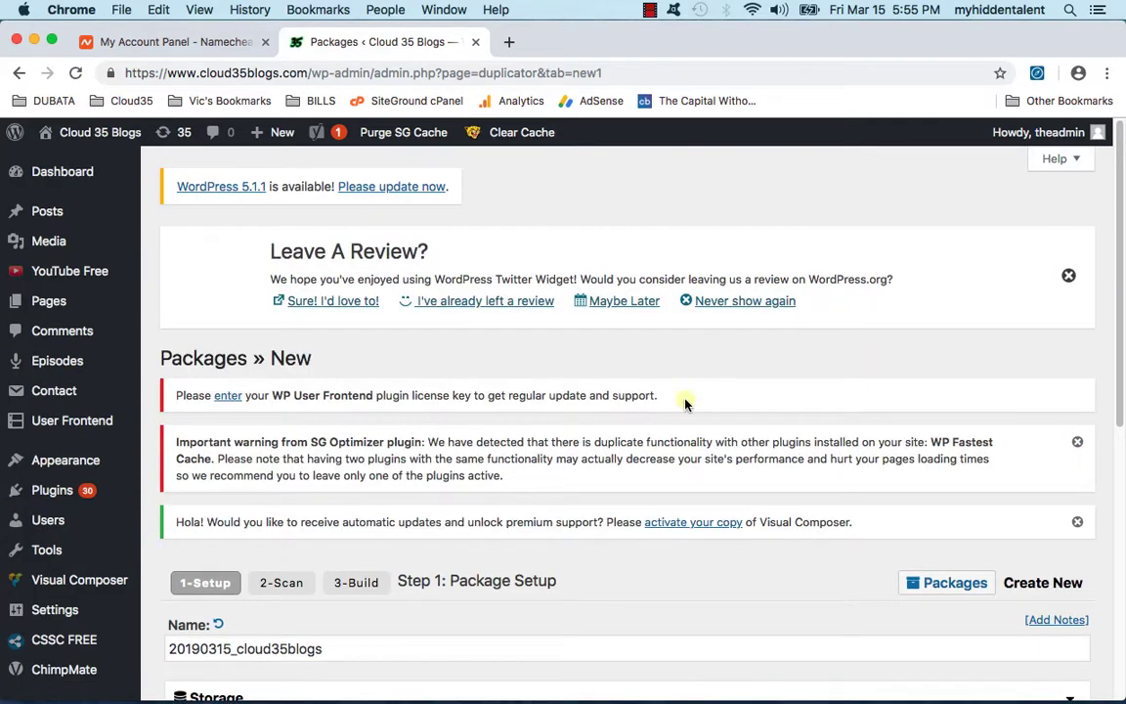
scroll(683, 398, down, 4)
Step: Append '_final' to the package name and expand the Storage and Archive sections
click(273, 447)
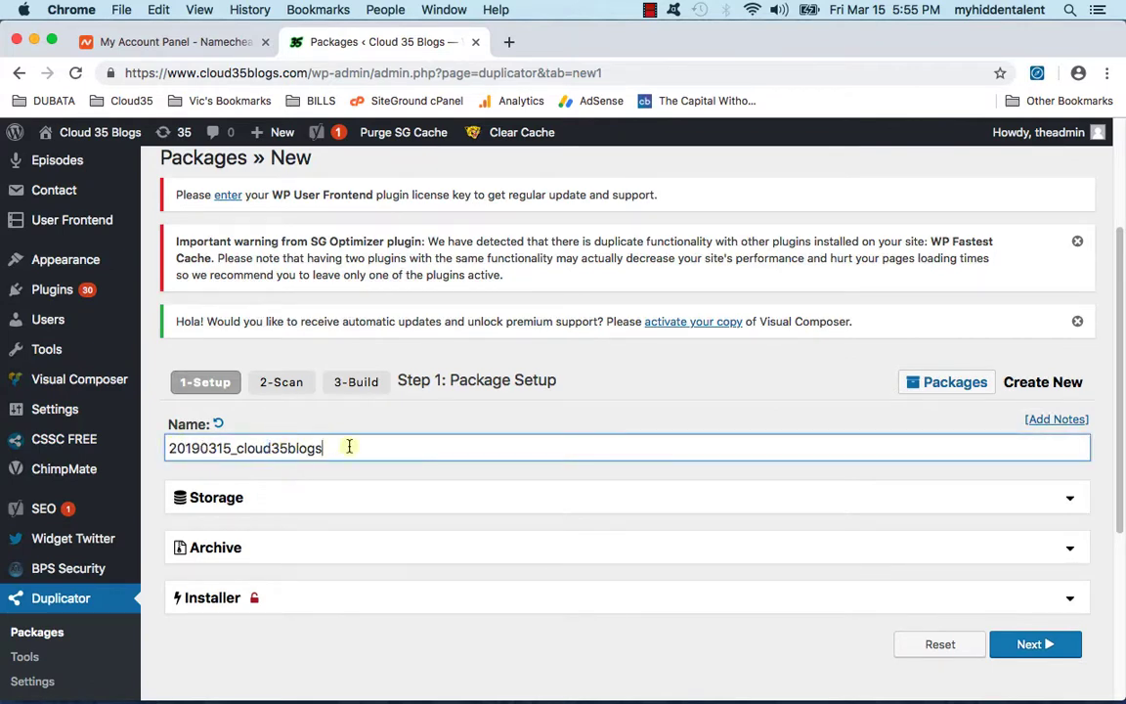
text(_final)
click(515, 507)
scroll(518, 508, down, 3)
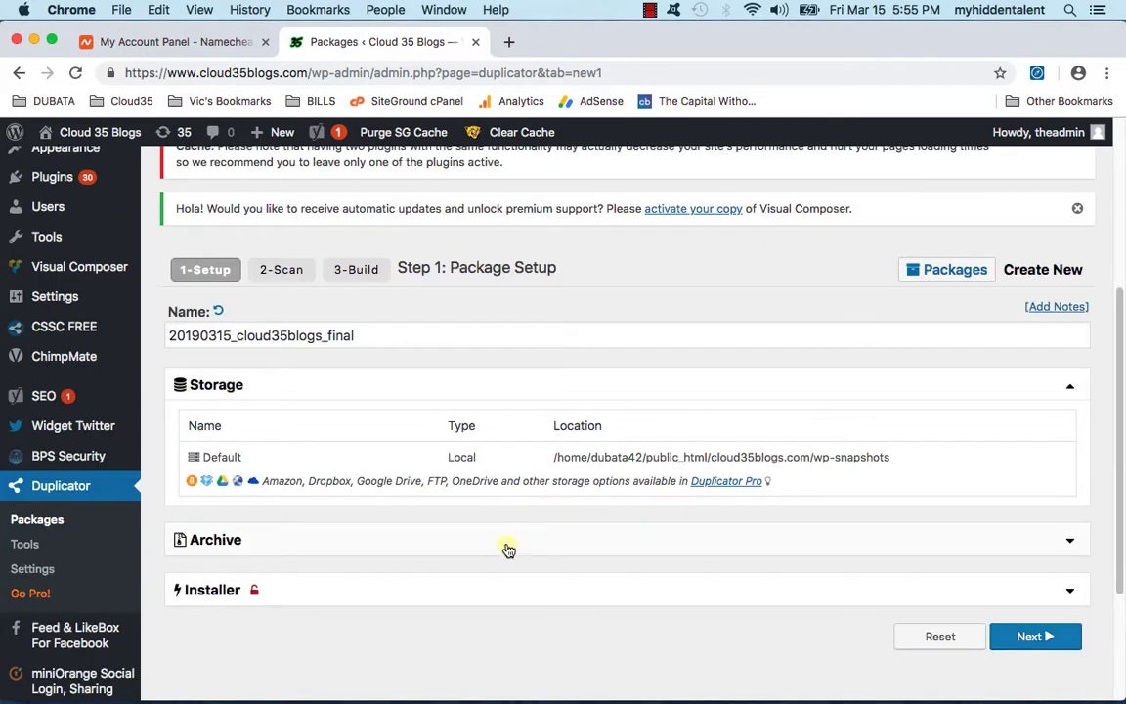
click(509, 543)
scroll(508, 541, down, 3)
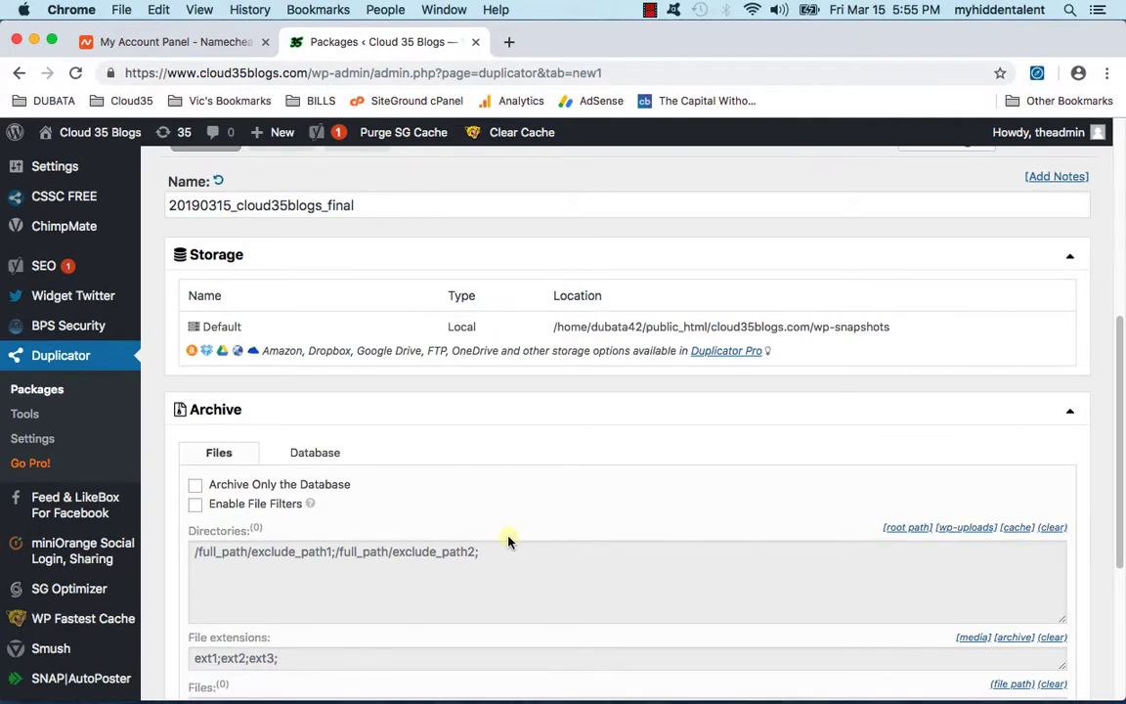
scroll(432, 536, down, 2)
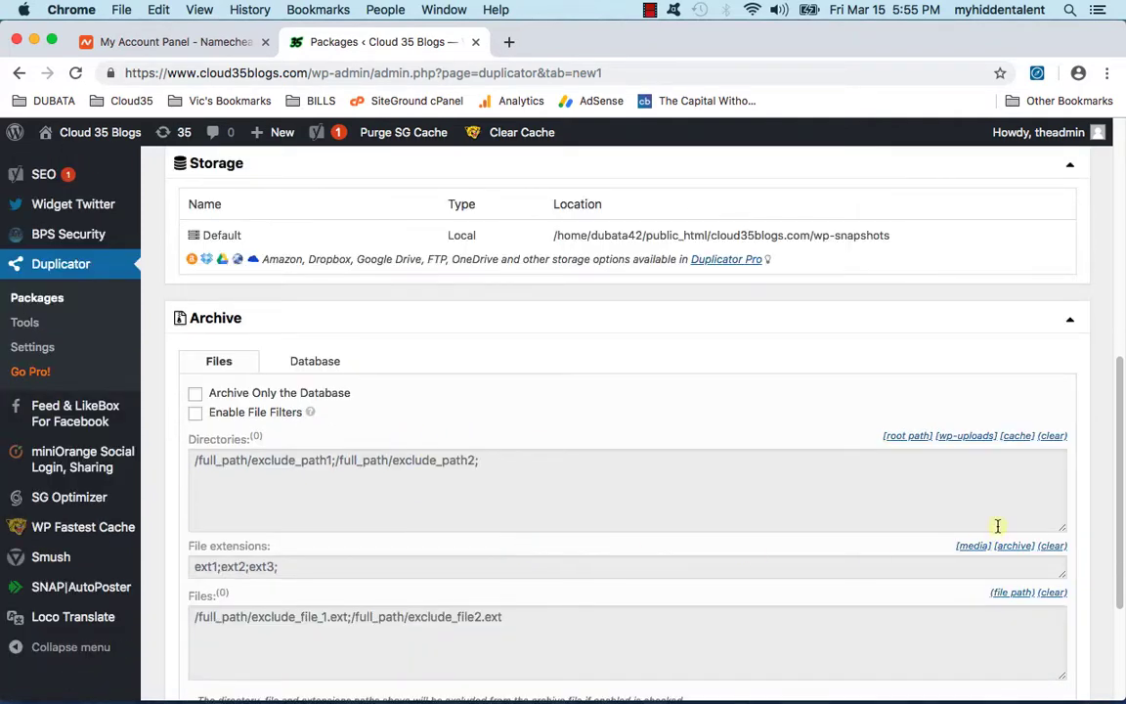
Step: Leave archive file filters disabled with no excluded uploads directory, and continue to the system scan
click(968, 436)
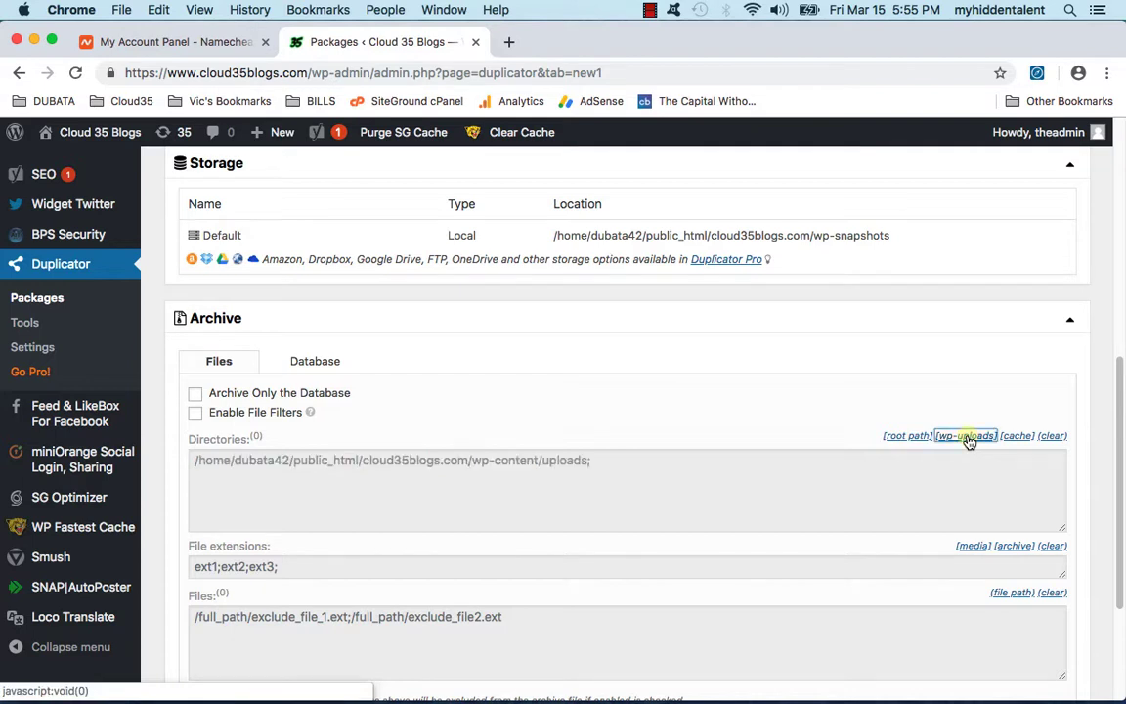
drag(606, 464, 164, 452)
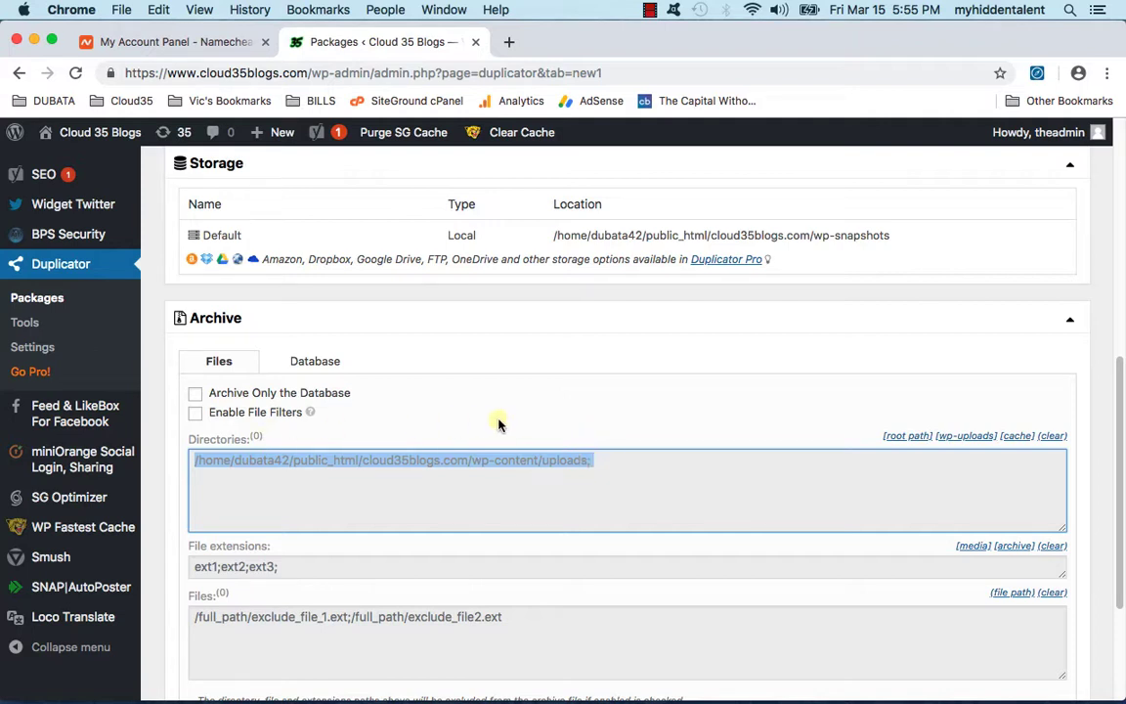
click(196, 413)
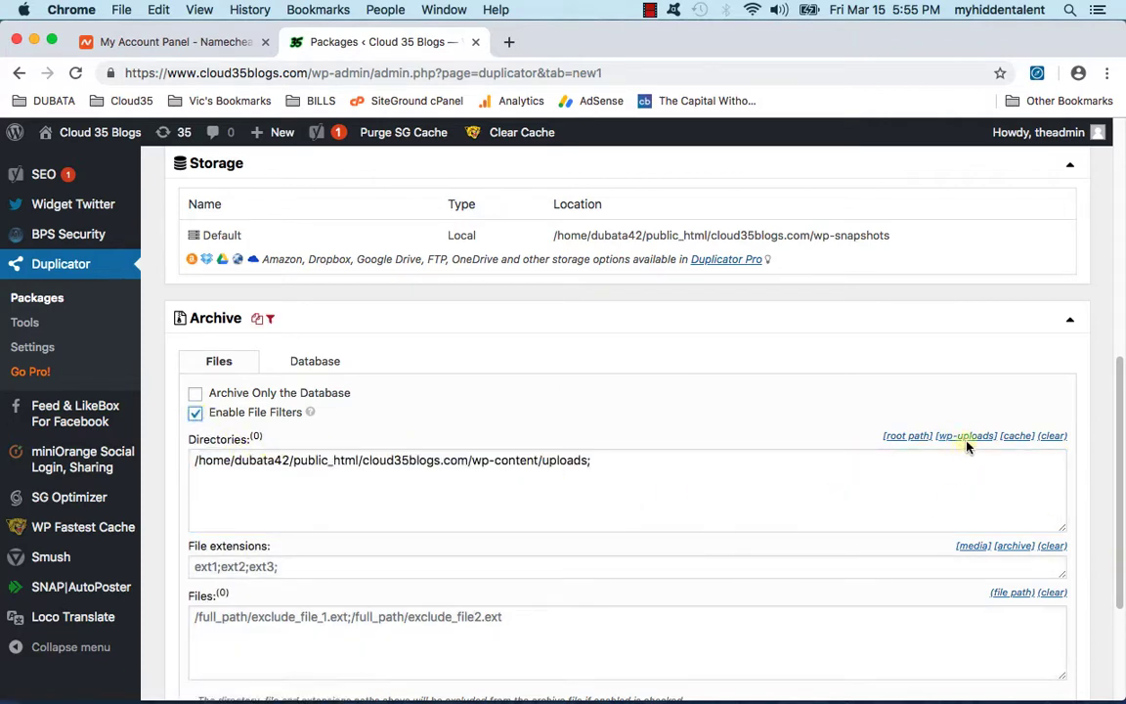
triple_click(628, 457)
key(BackSpace)
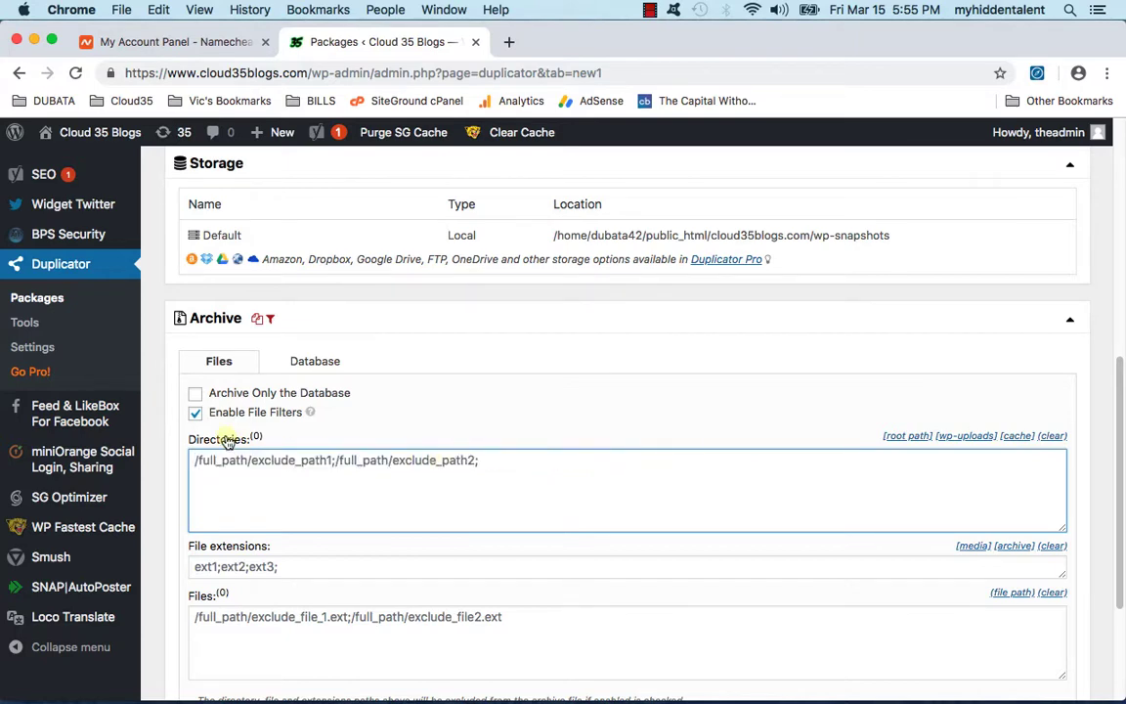
click(197, 413)
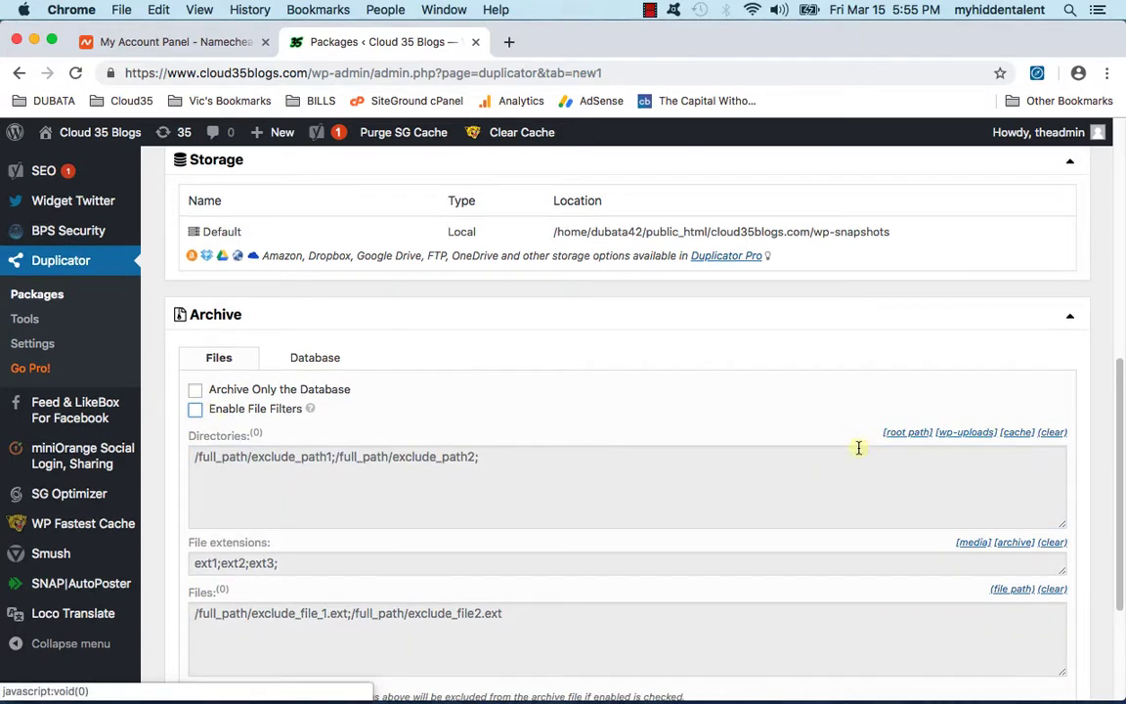
scroll(851, 446, down, 3)
click(1026, 631)
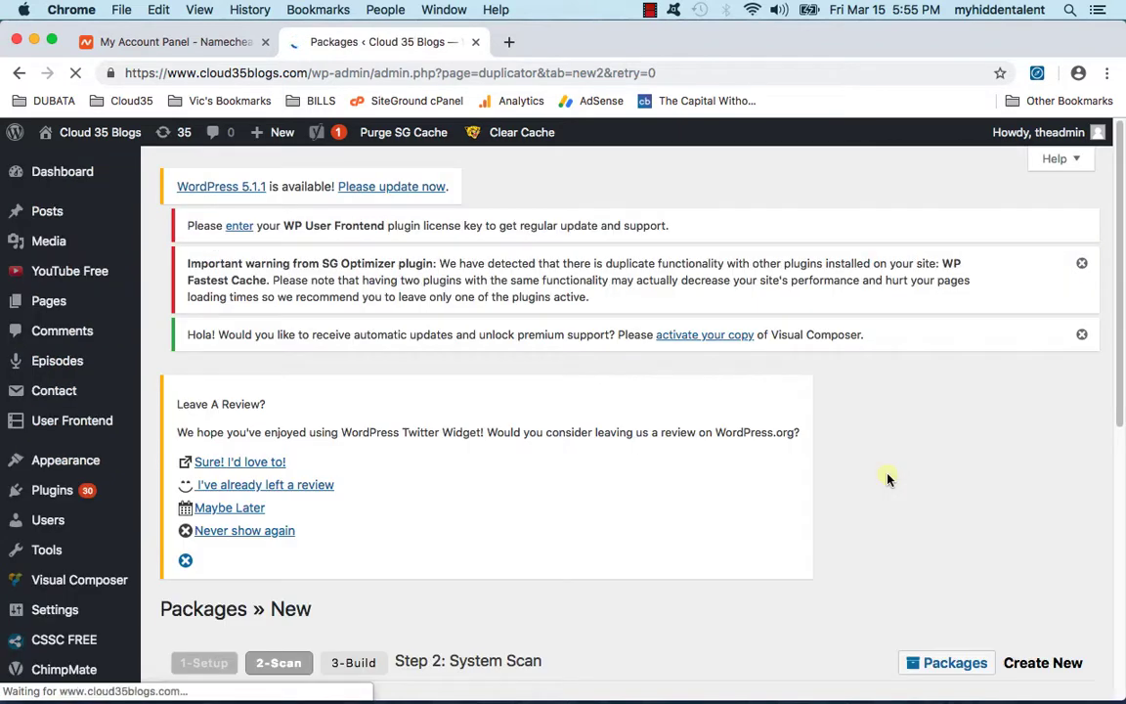
Step: Expand and collapse the Size Checks details behind the 1.12GB size notice
scroll(895, 482, down, 2)
scroll(587, 535, down, 5)
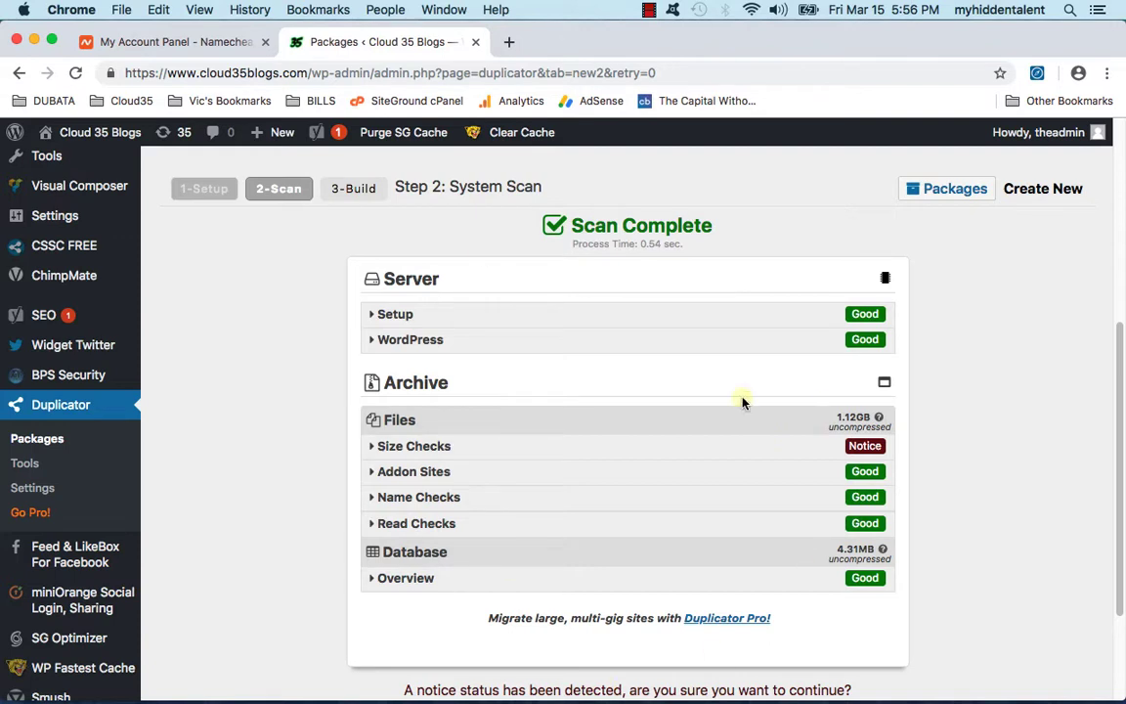
scroll(687, 379, down, 1)
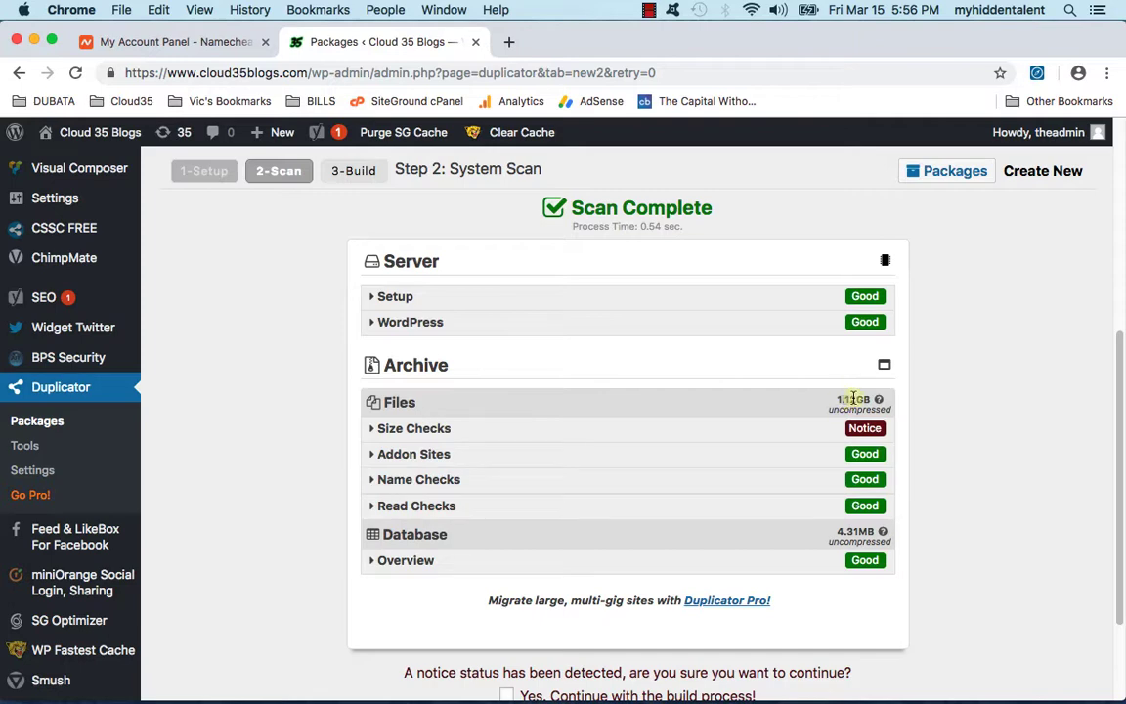
click(408, 430)
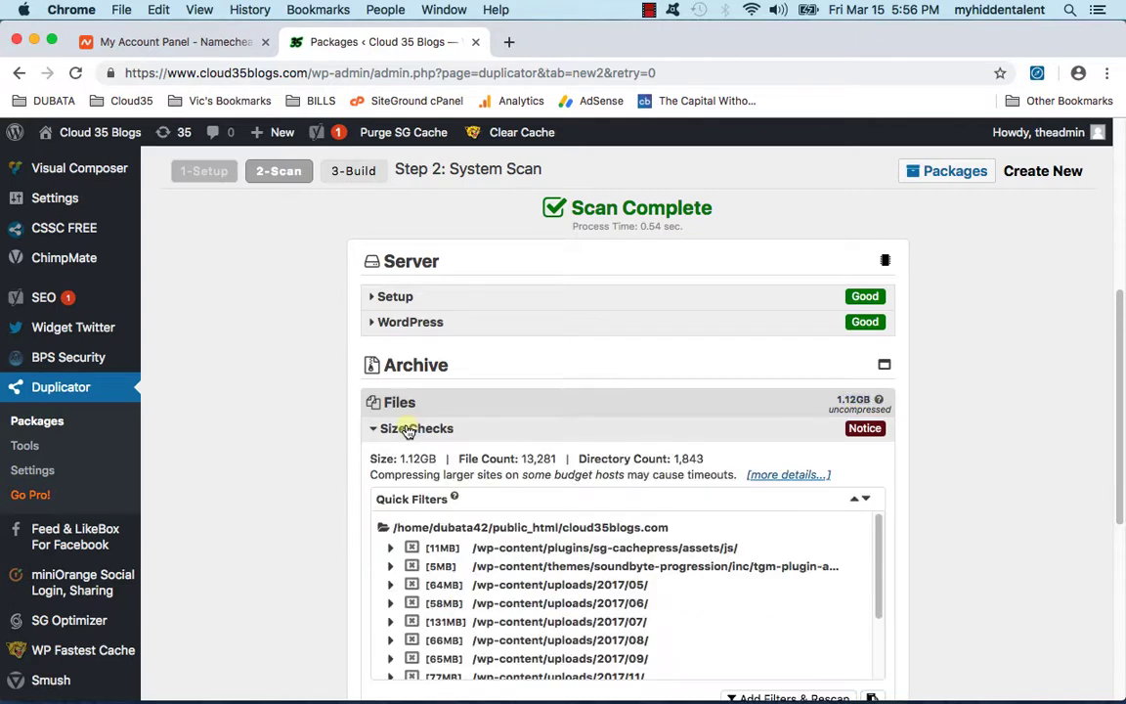
scroll(444, 433, down, 2)
scroll(550, 529, down, 5)
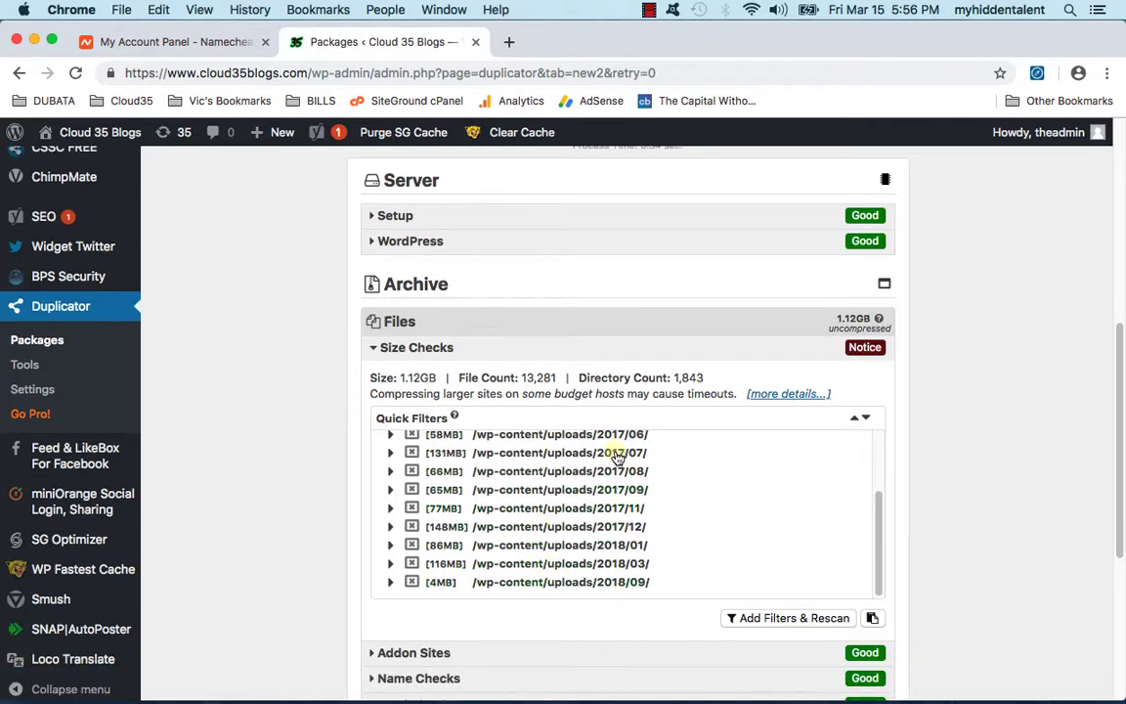
scroll(944, 445, up, 3)
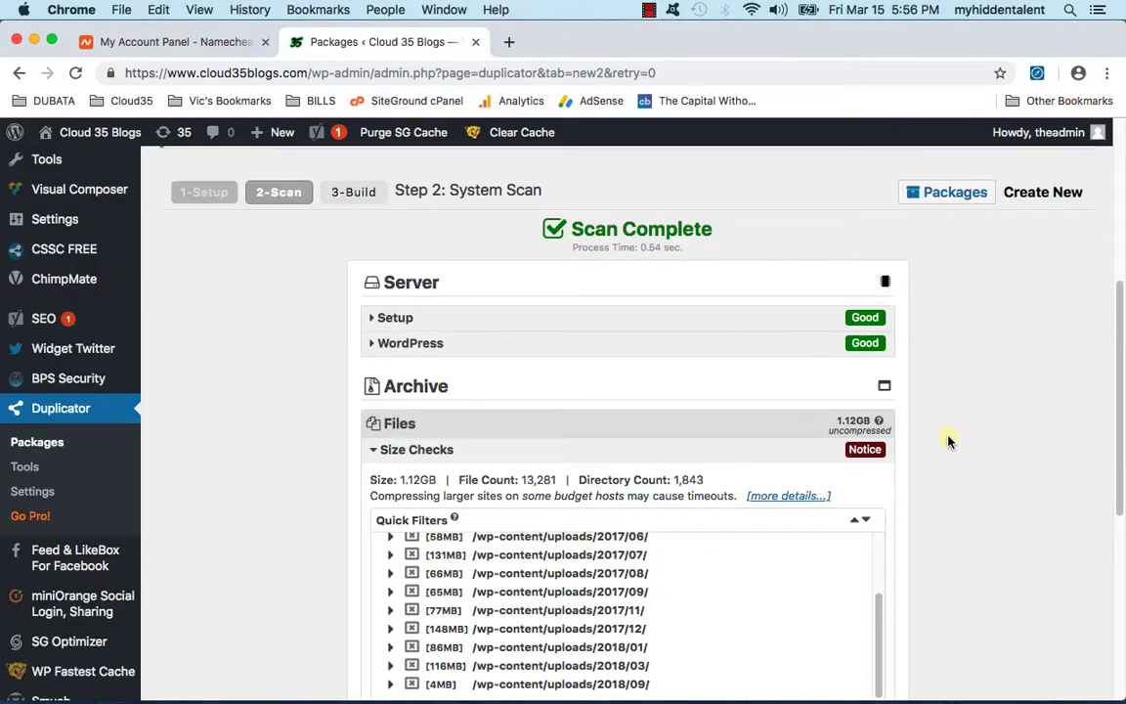
click(375, 451)
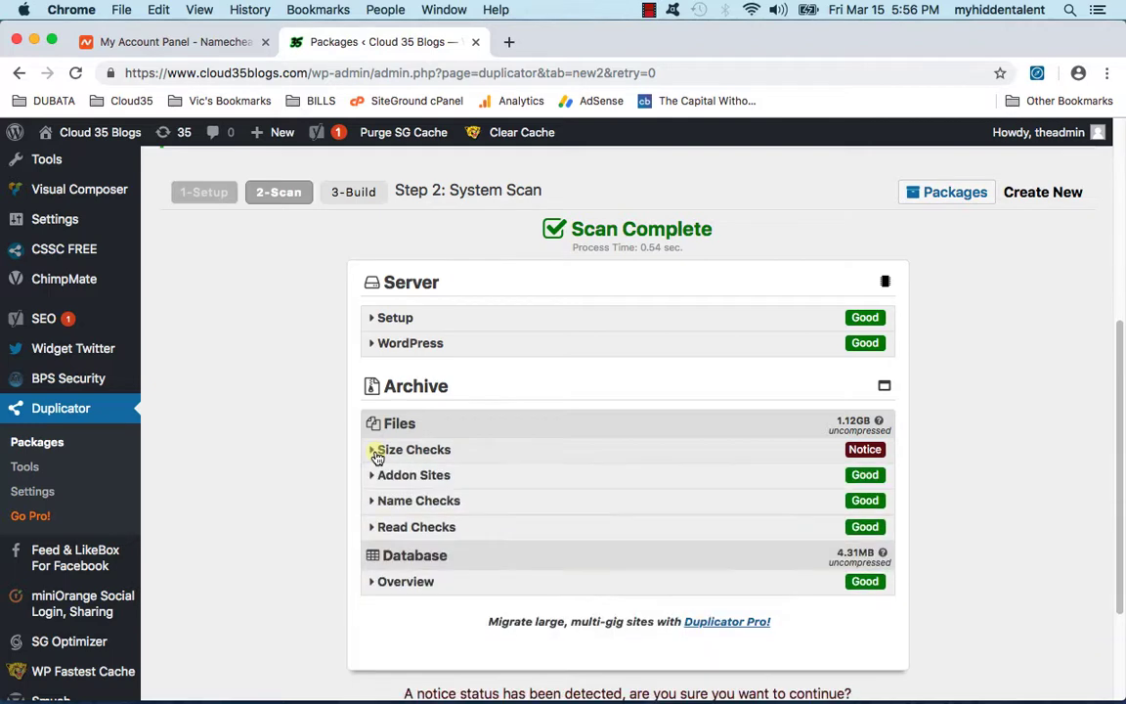
Step: Tick 'Yes. Continue with the build process!' and start the package build
scroll(987, 491, down, 3)
scroll(983, 489, down, 1)
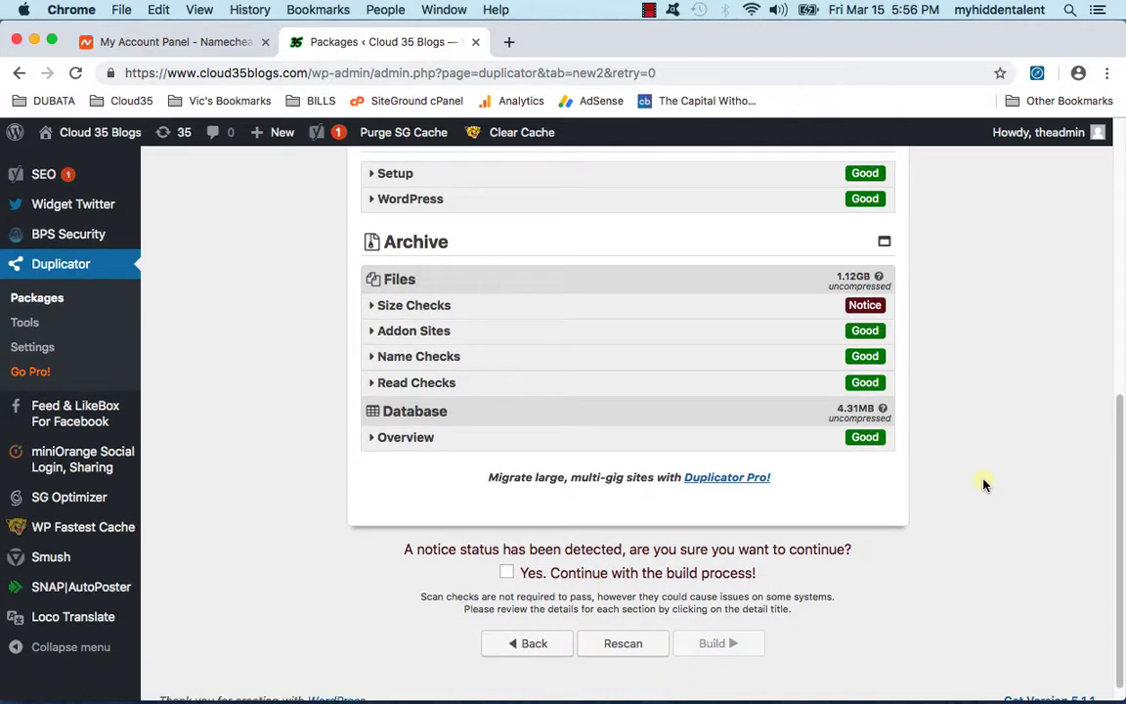
click(506, 557)
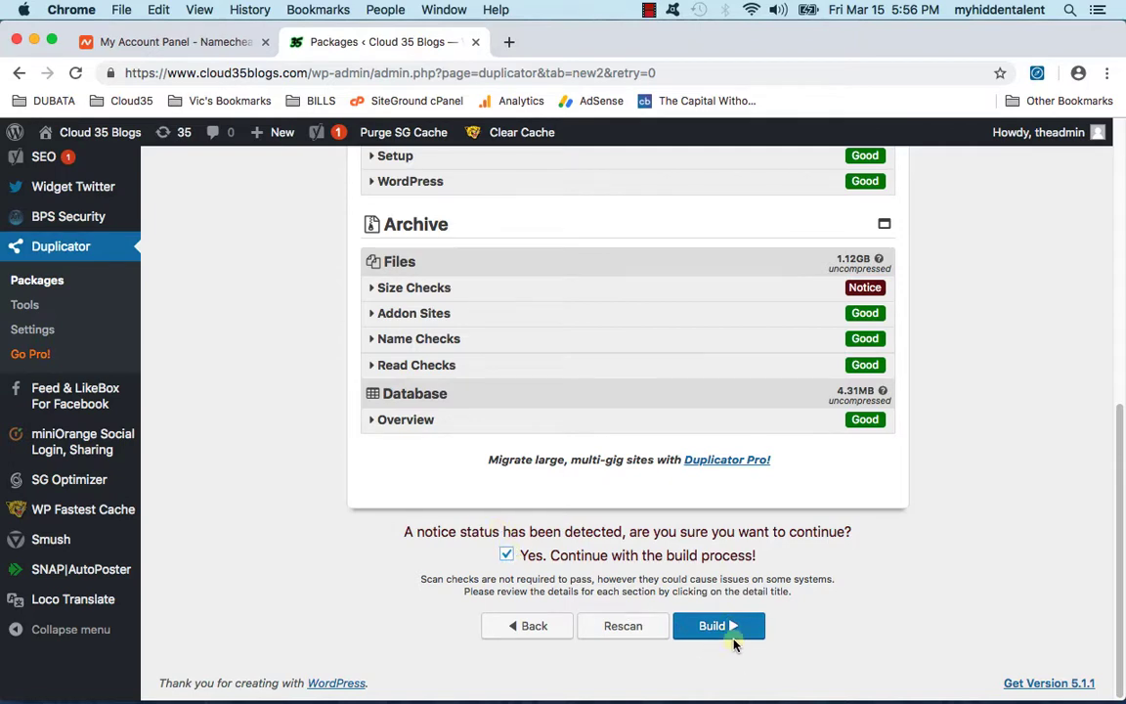
click(734, 635)
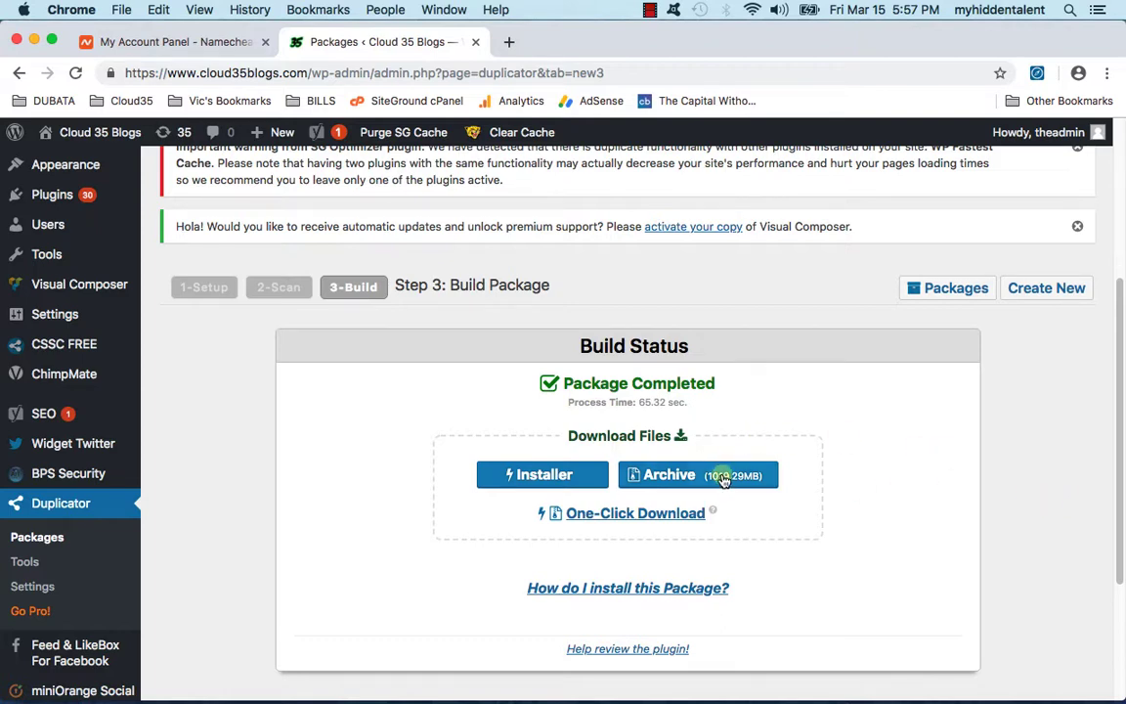
Step: Scroll to the completed Duplicator package (65.32 sec) with its Installer and 1019.29MB Archive buttons
scroll(1000, 468, down, 2)
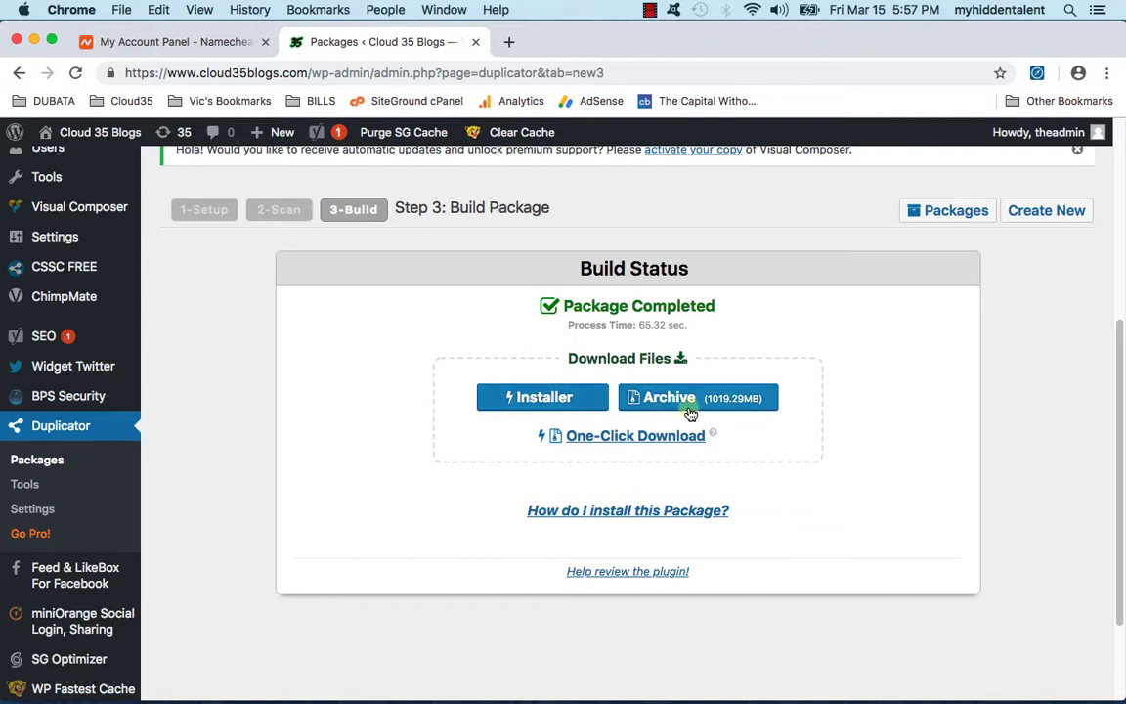
Step: Save the package installer into a new Desktop folder named 'Cloud 35 Transfer'
click(562, 405)
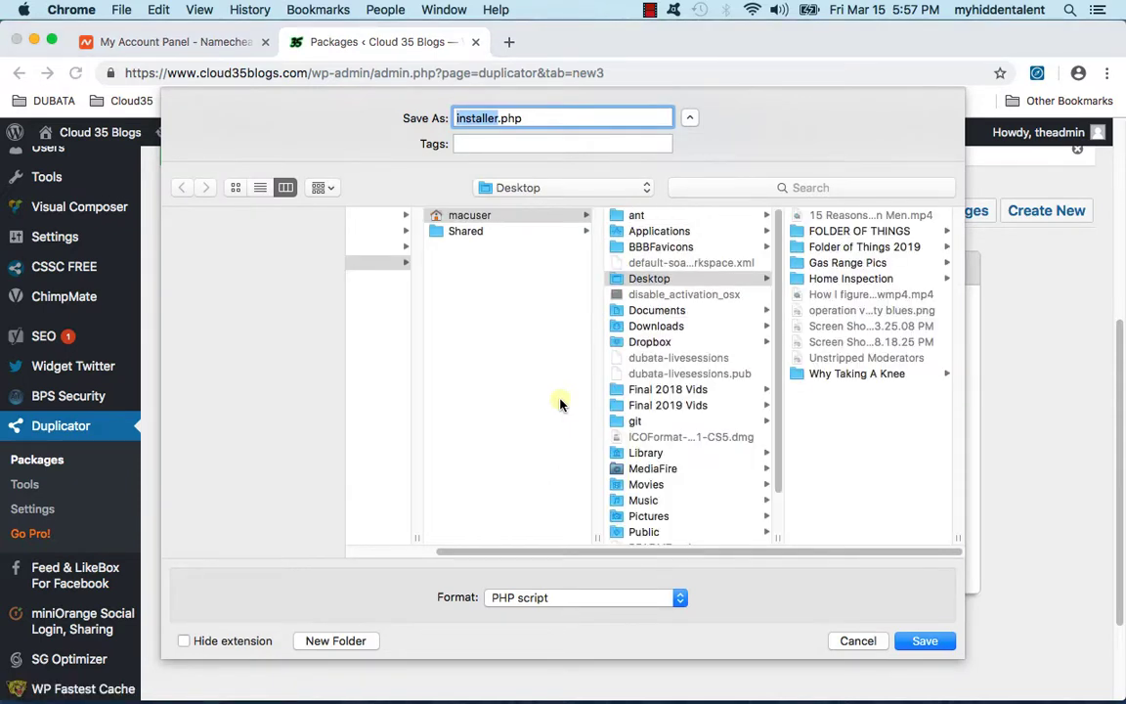
click(335, 641)
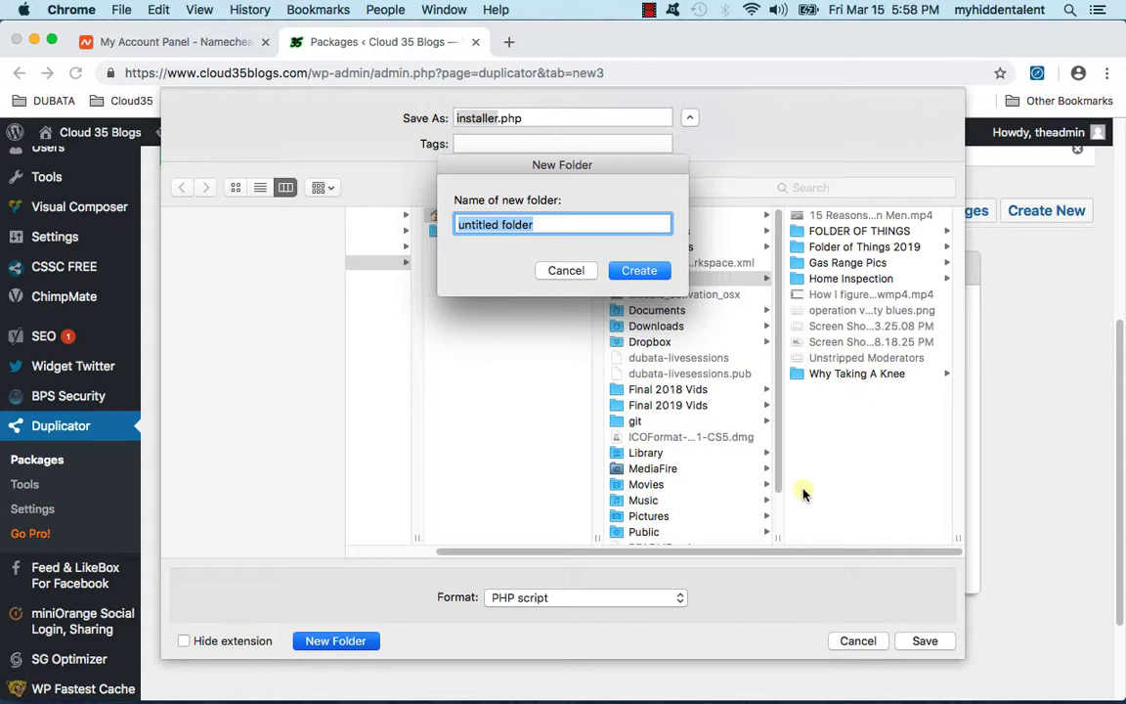
text(Cloud 35 Transfer)
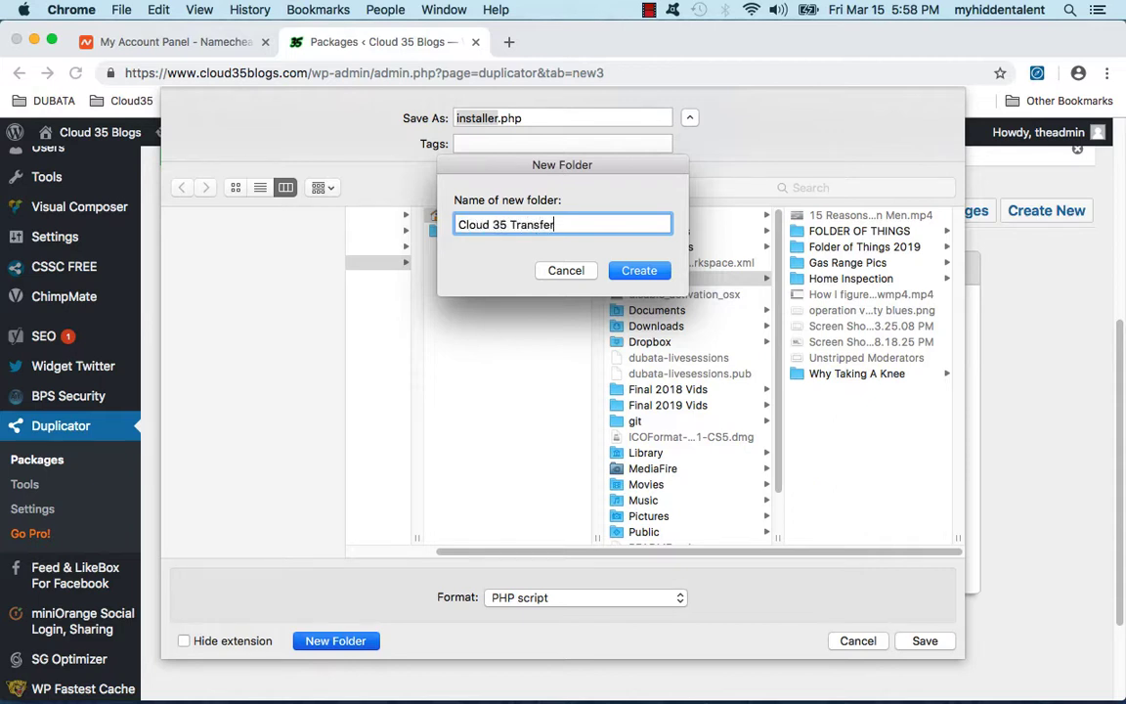
key(Return)
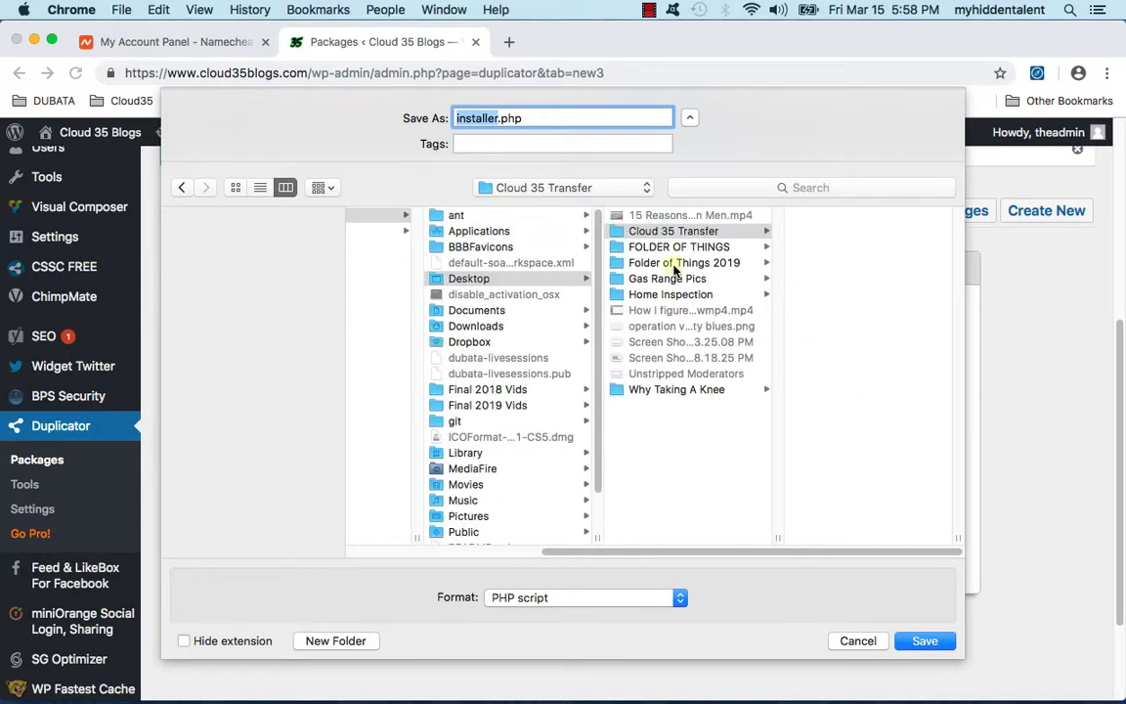
click(926, 640)
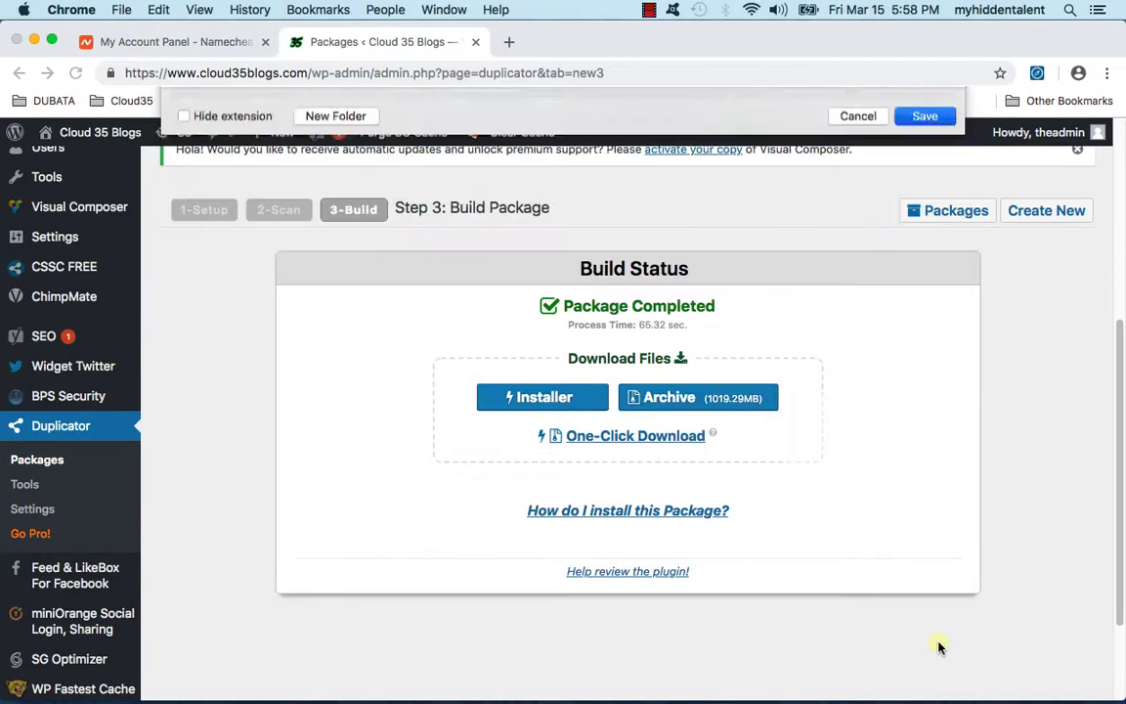
Step: Save the package archive into the same folder and bring back the Mischief migration diagram
click(772, 409)
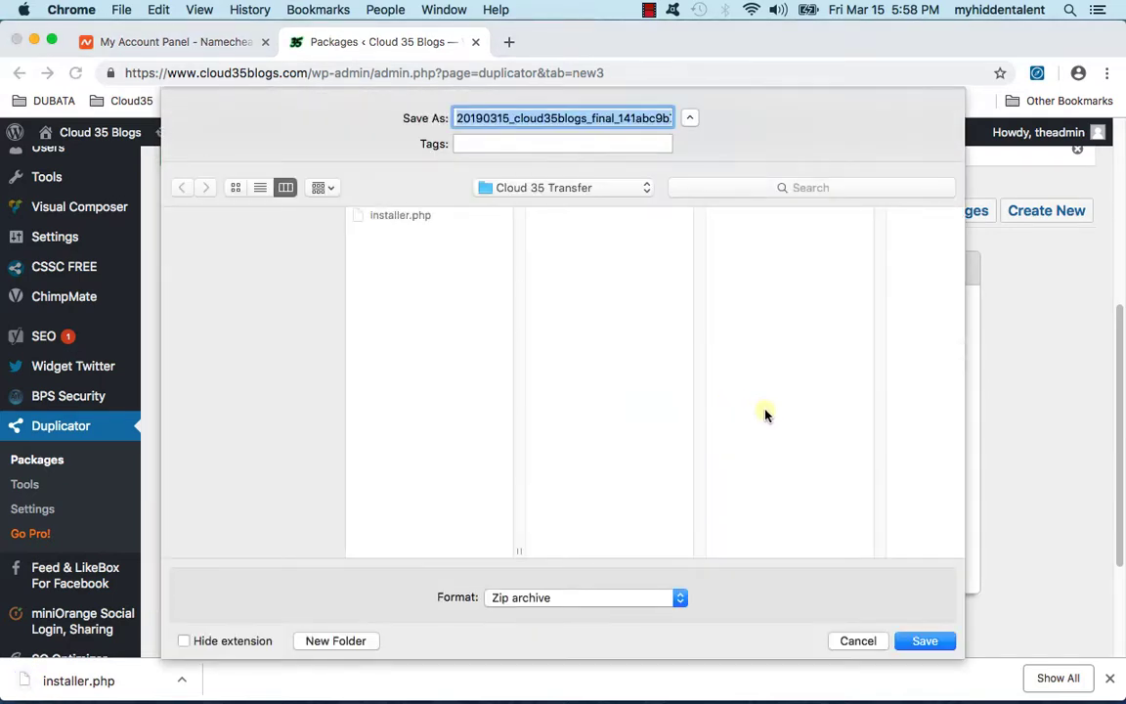
click(927, 642)
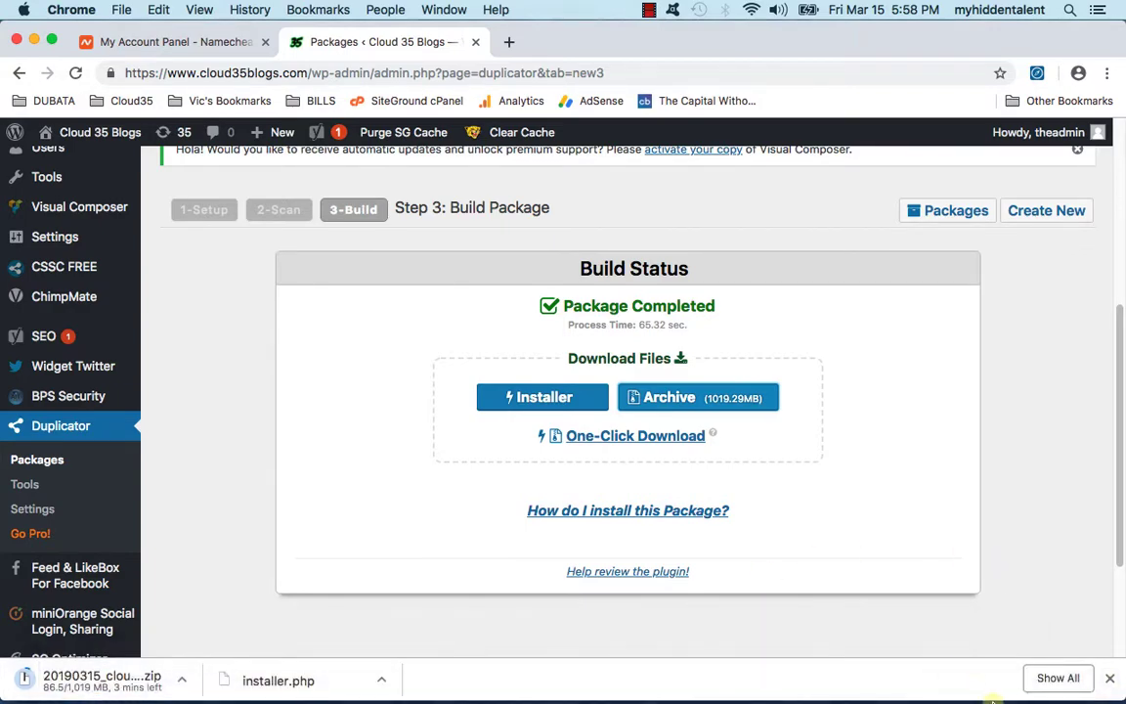
click(1013, 684)
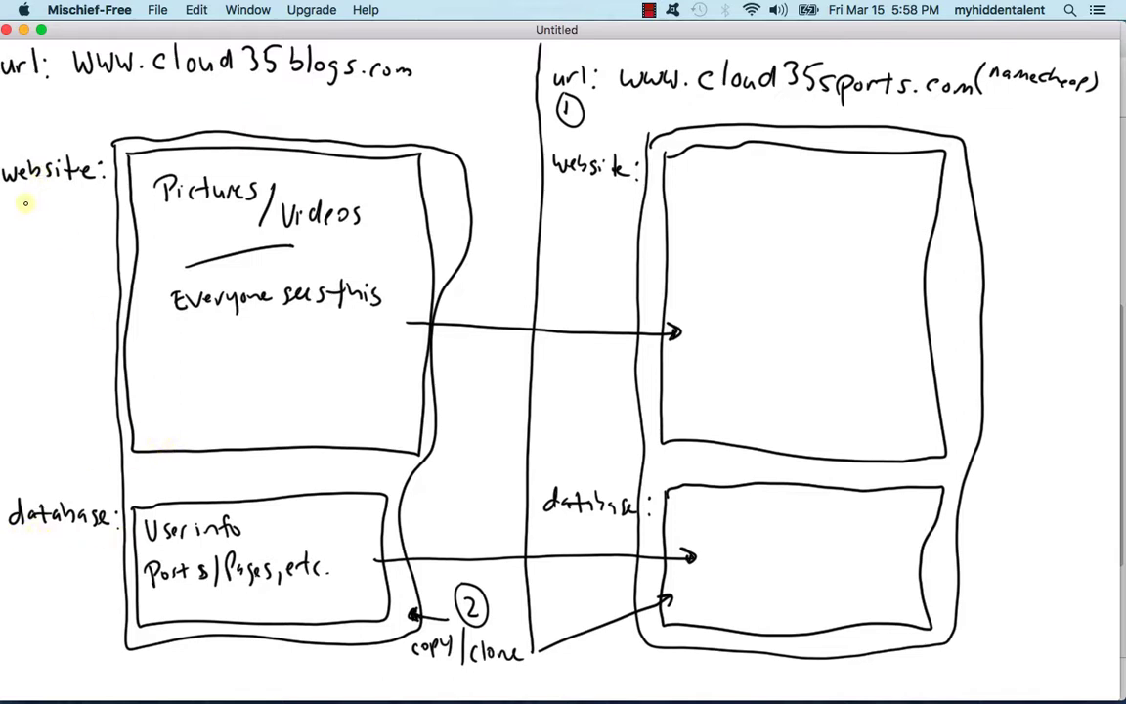
Step: Underline 'website:' and 'database:', write 'archive' under the left database box, then minimize Mischief
drag(33, 204, 76, 193)
drag(35, 547, 75, 549)
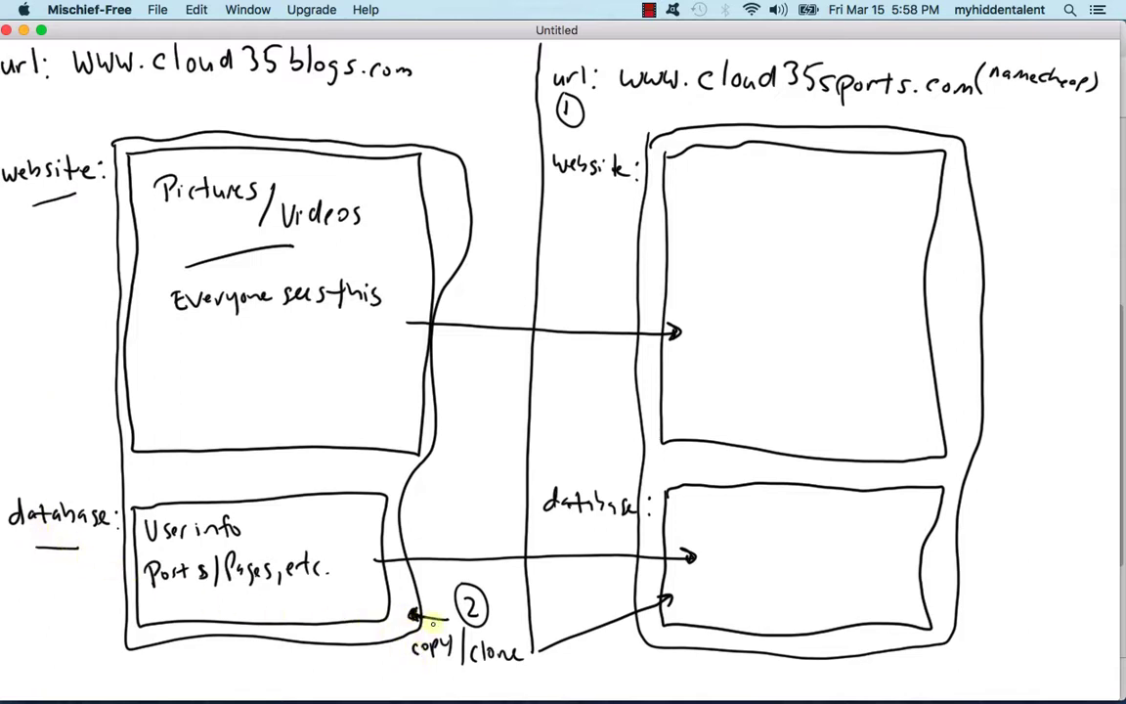
mouse_move(283, 658)
mouse_down()
mouse_move(283, 671)
mouse_move(323, 669)
mouse_up()
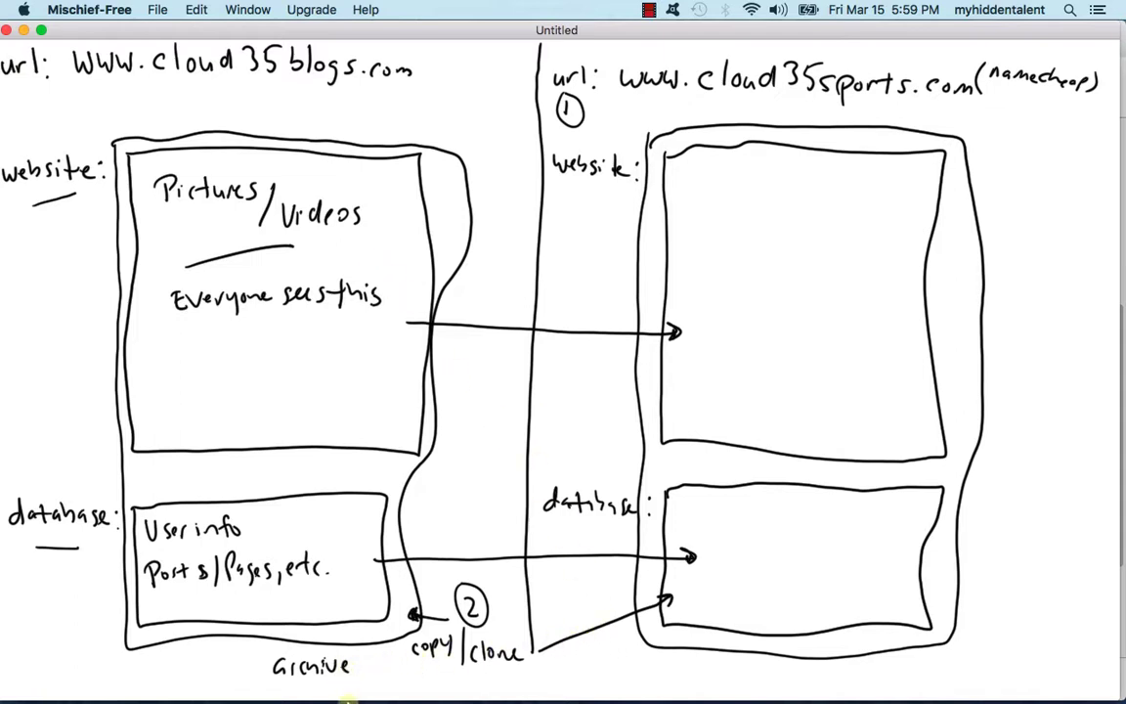
click(22, 31)
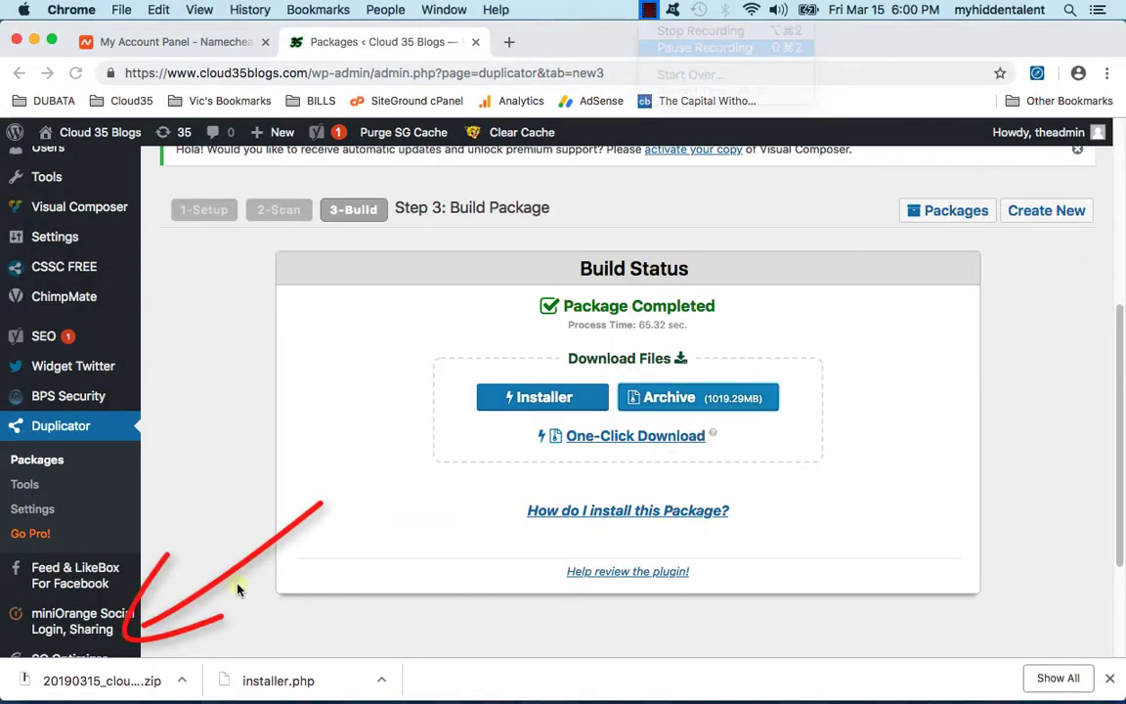
click(56, 685)
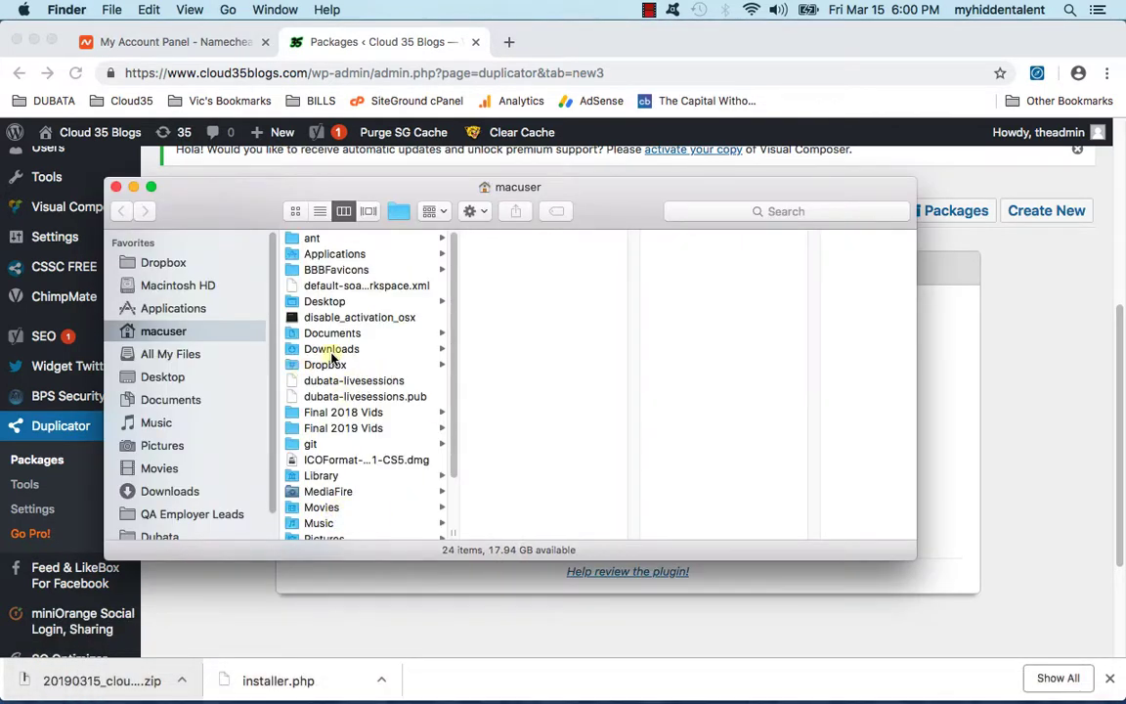
click(325, 301)
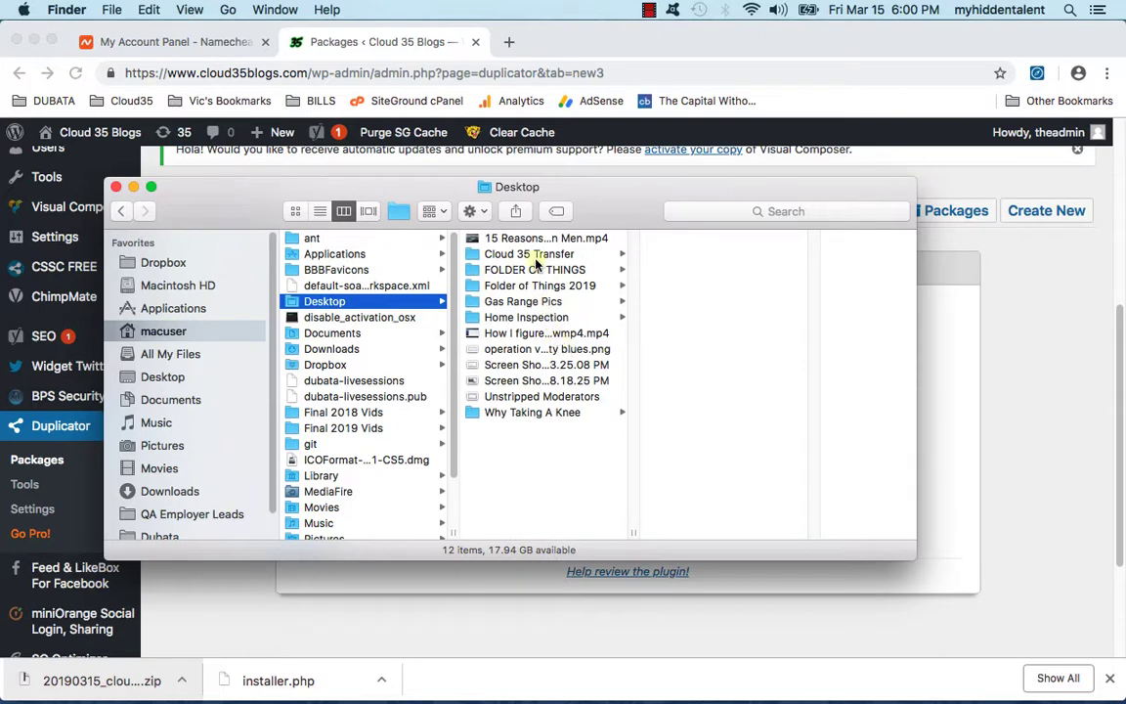
click(494, 253)
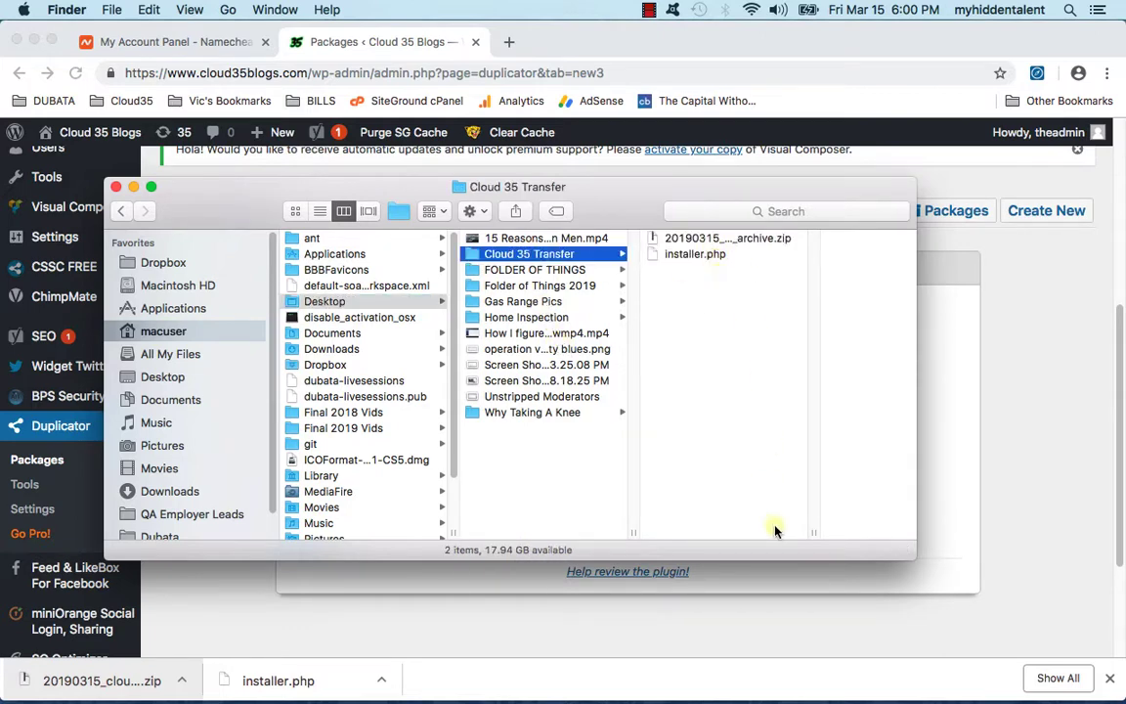
drag(813, 533, 1061, 533)
click(679, 245)
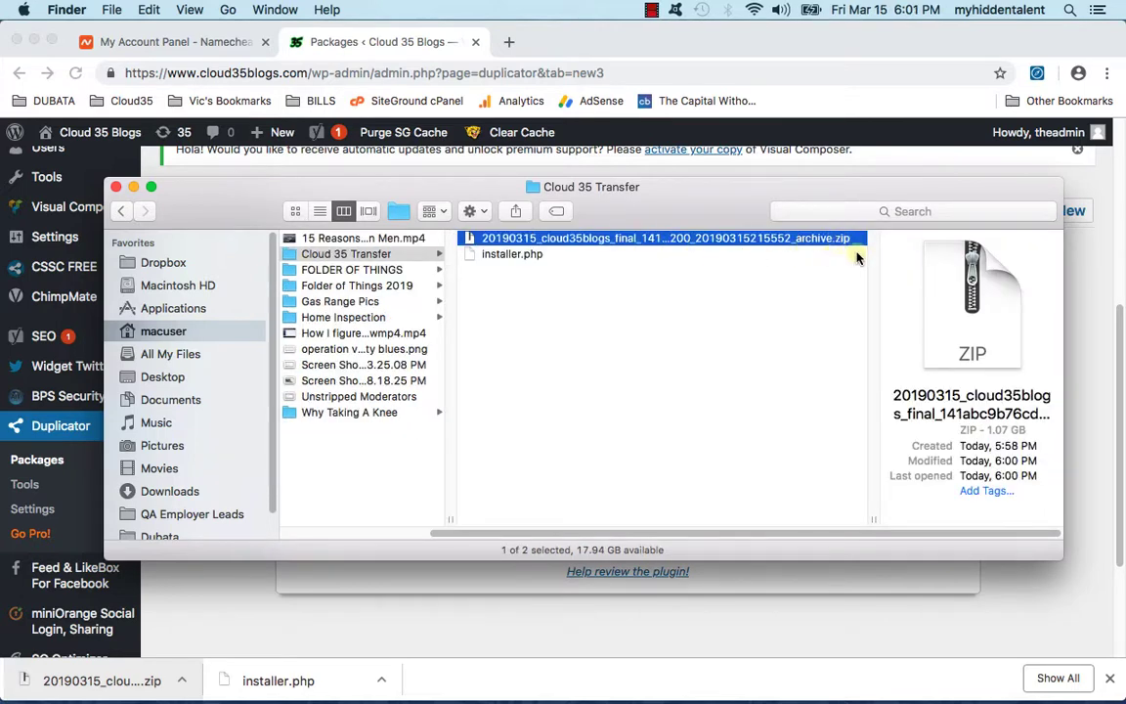
click(528, 256)
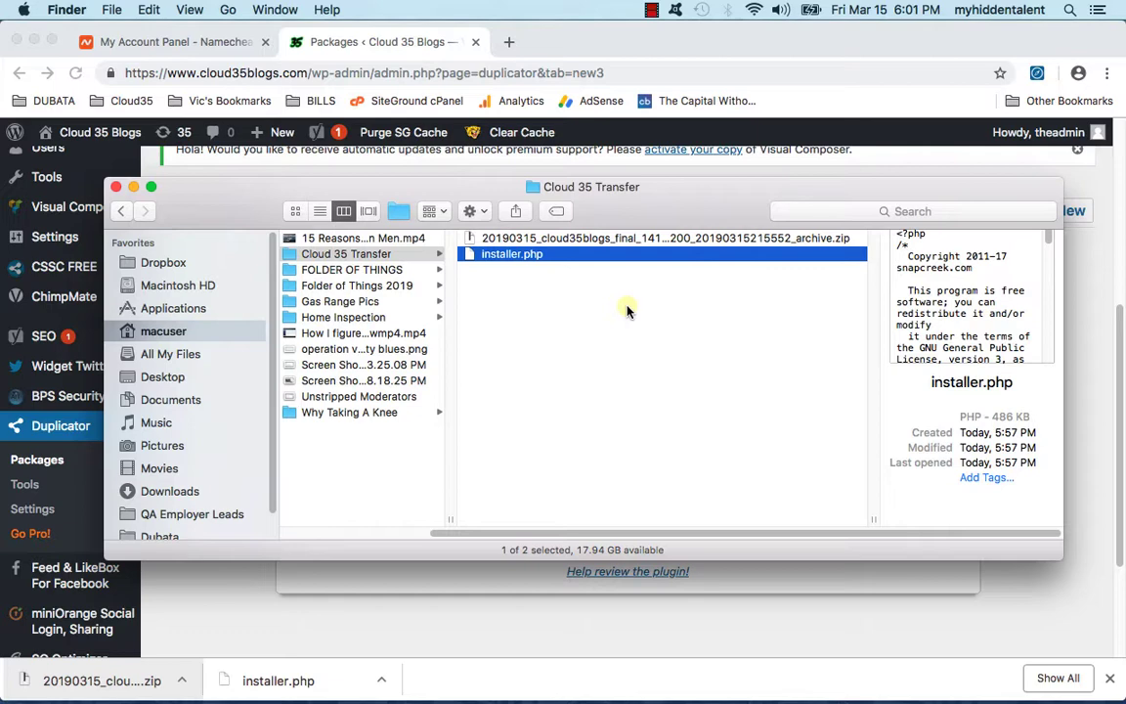
click(133, 188)
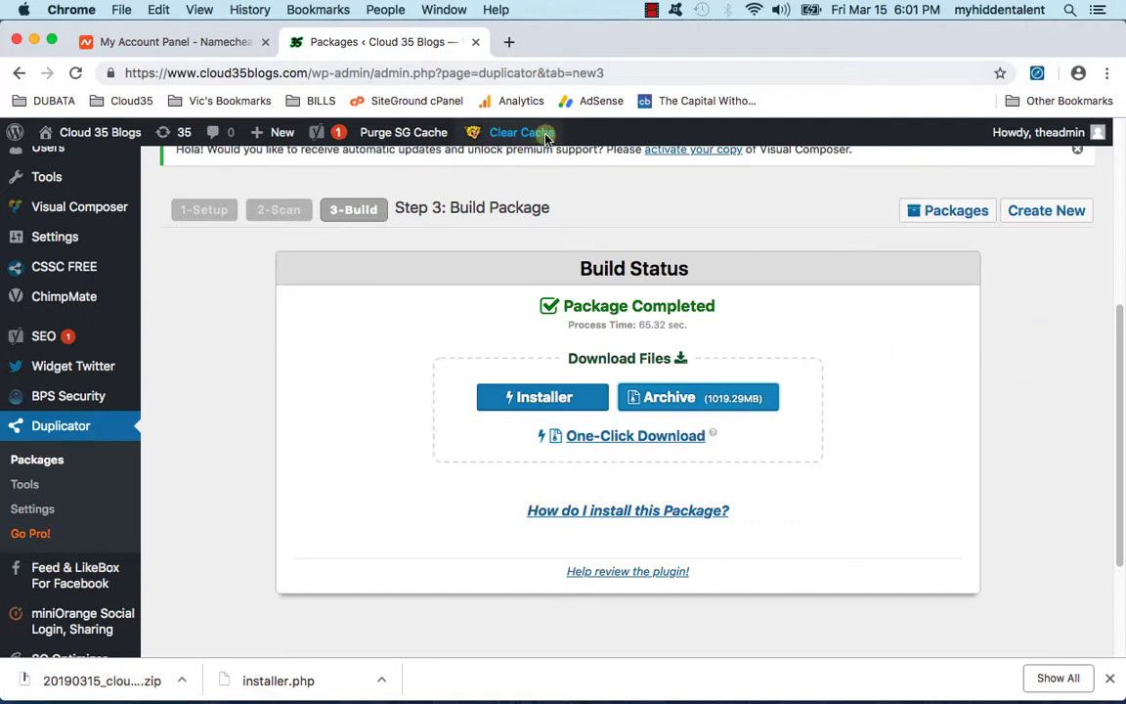
Step: Load siteground.com in a new browser tab
click(511, 49)
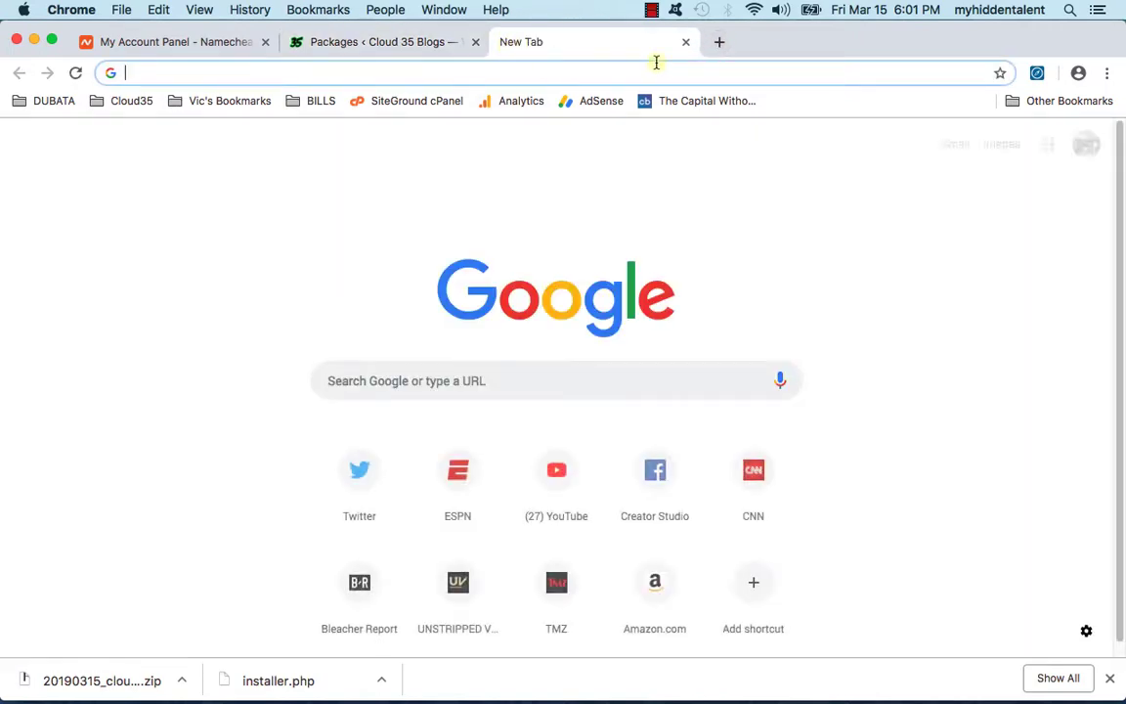
text(siteground.com)
key(Return)
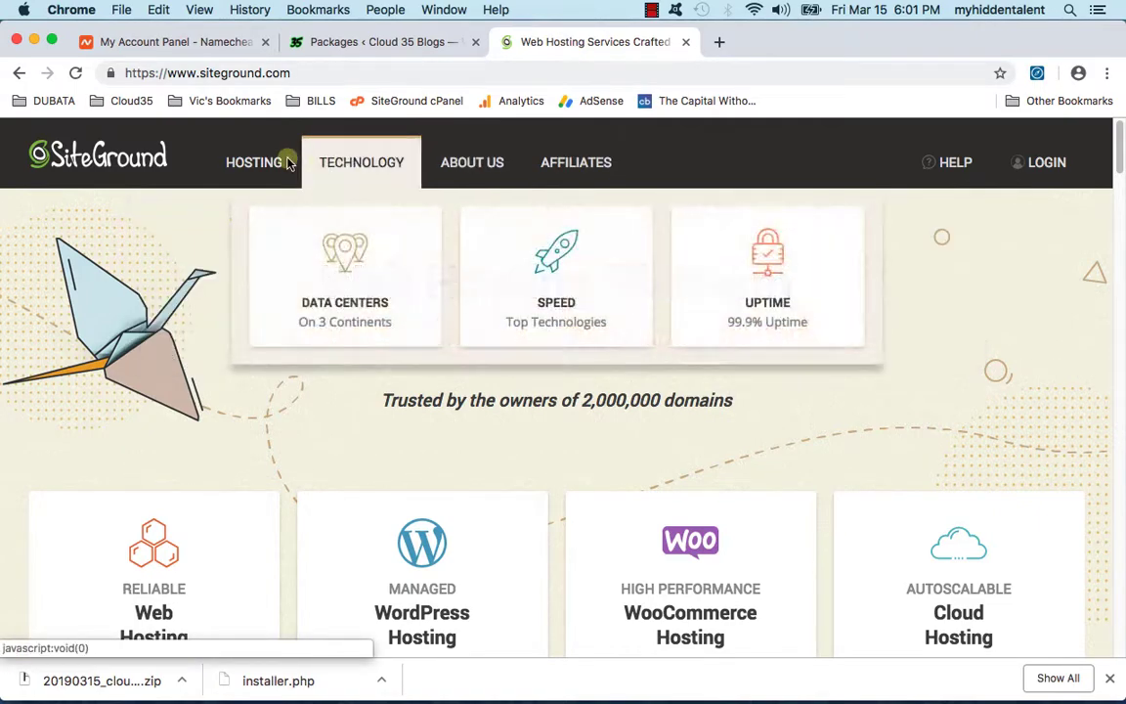
Step: Start an order for the GoGeek WordPress hosting plan at $11.95/mo
mouse_move(253, 164)
click(437, 299)
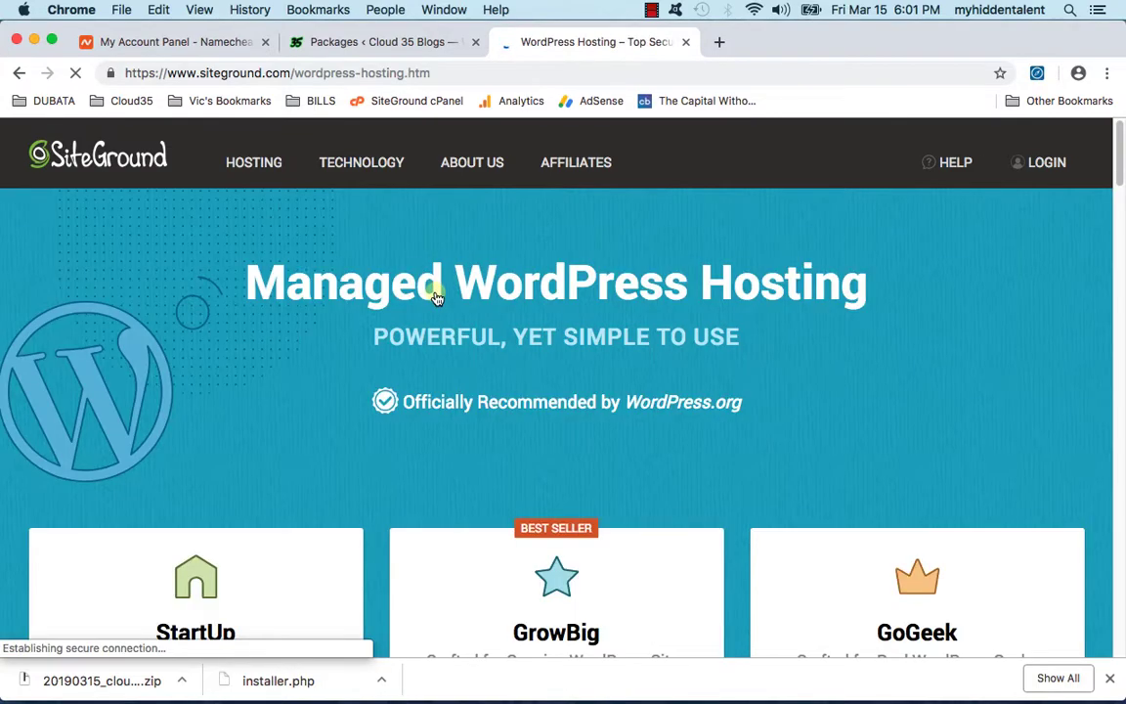
scroll(273, 417, down, 5)
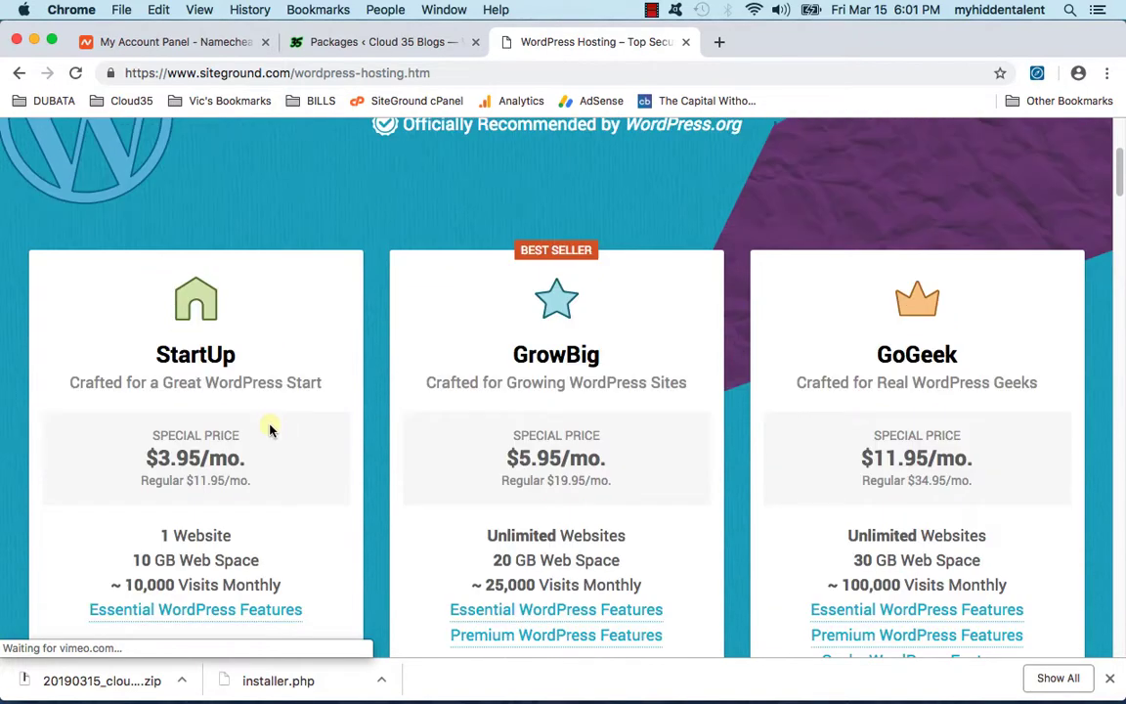
scroll(885, 430, down, 2)
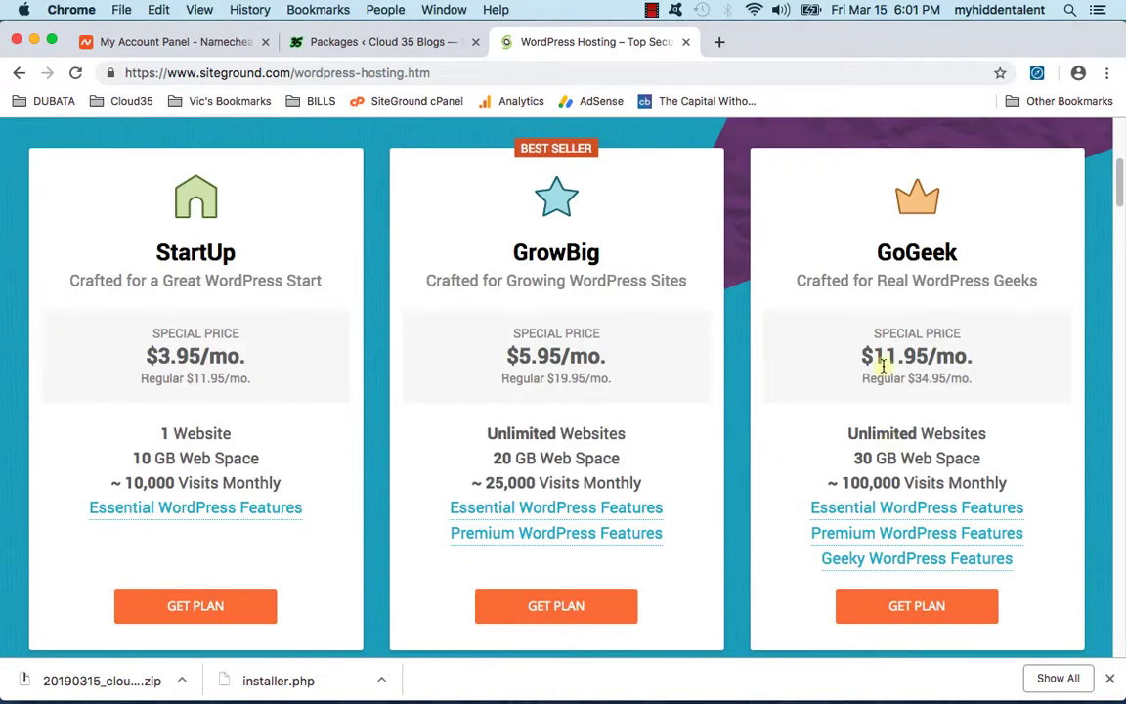
mouse_move(880, 359)
mouse_down()
mouse_move(1018, 364)
mouse_move(877, 355)
mouse_up()
scroll(909, 469, down, 2)
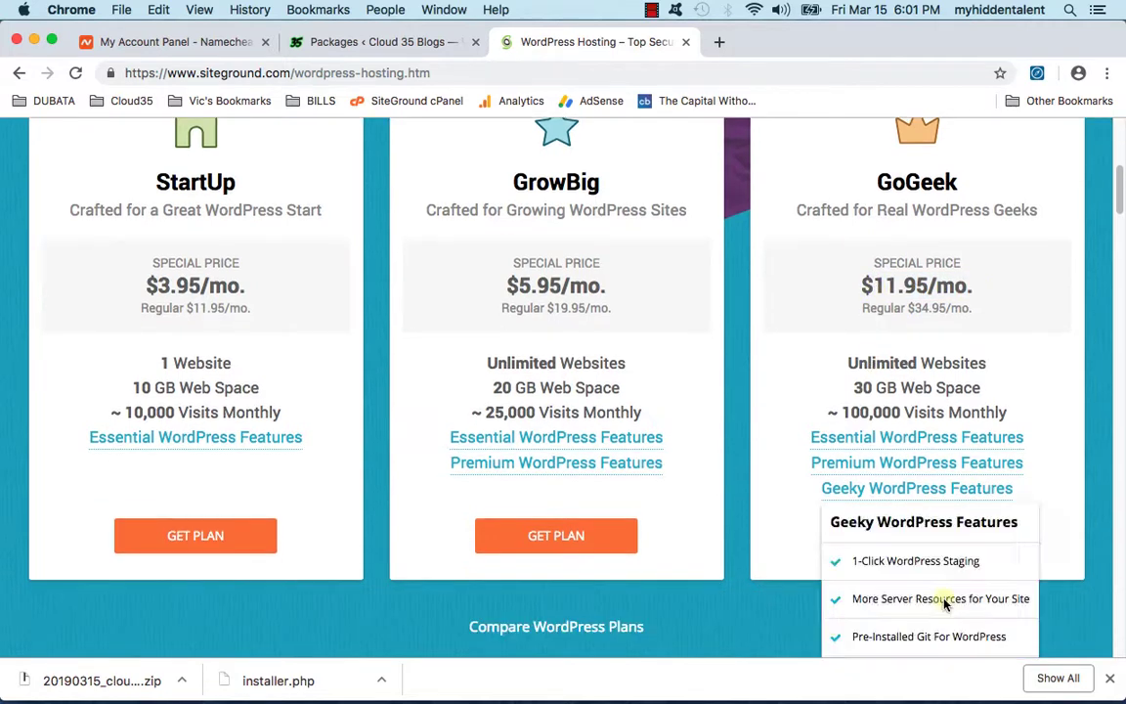
click(933, 547)
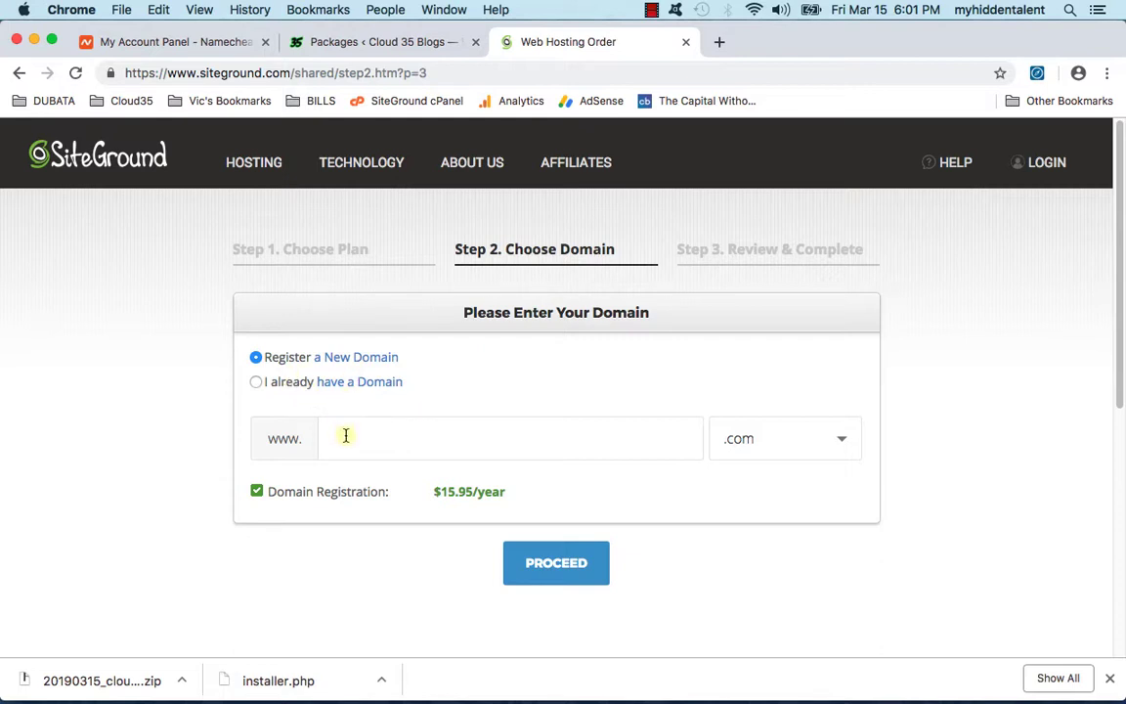
Step: Choose 'I already have a Domain' and enter cloud35sports.com as the domain
click(257, 381)
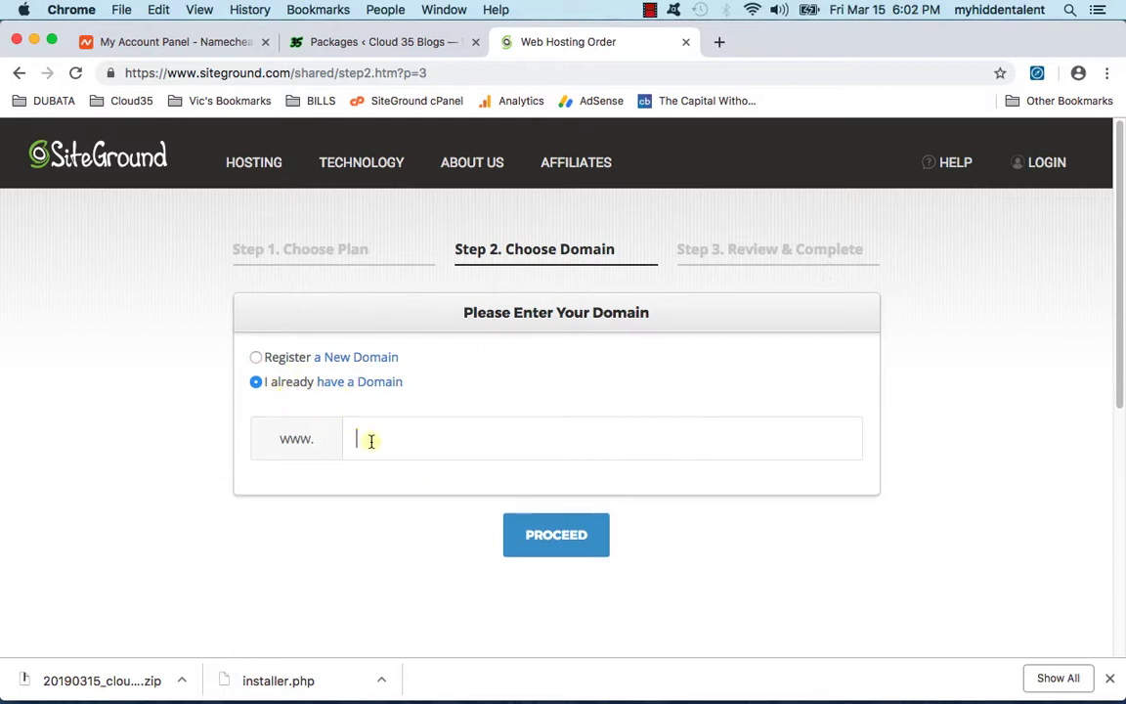
click(282, 359)
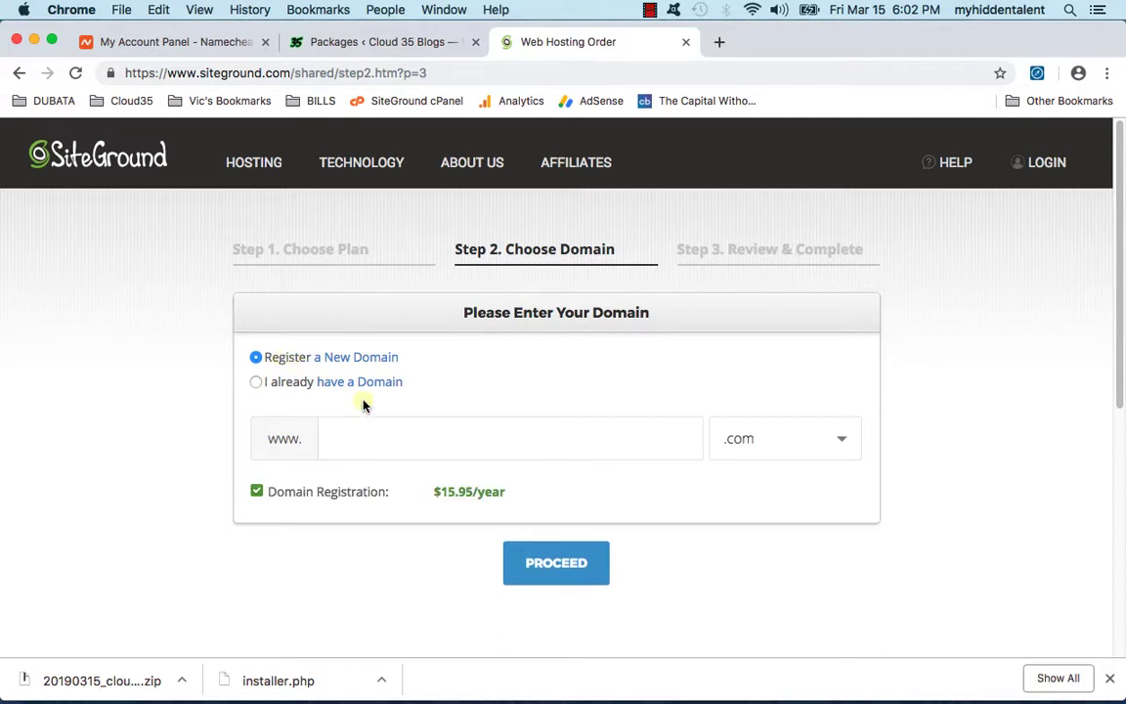
scroll(472, 523, down, 2)
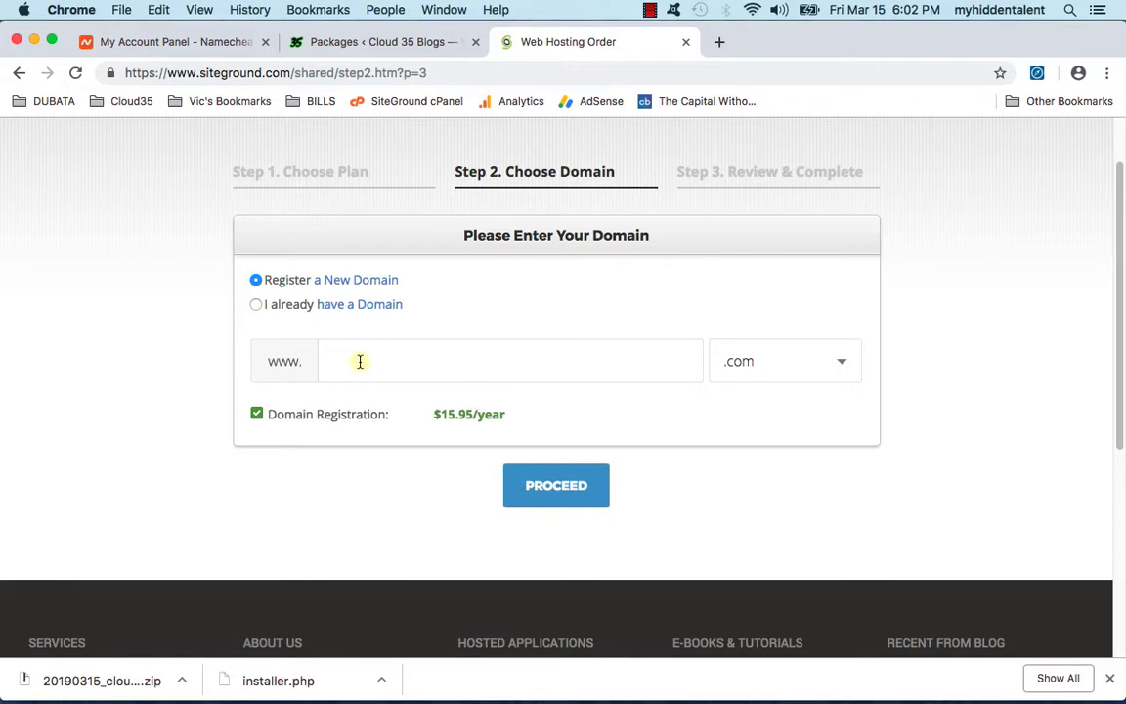
click(280, 308)
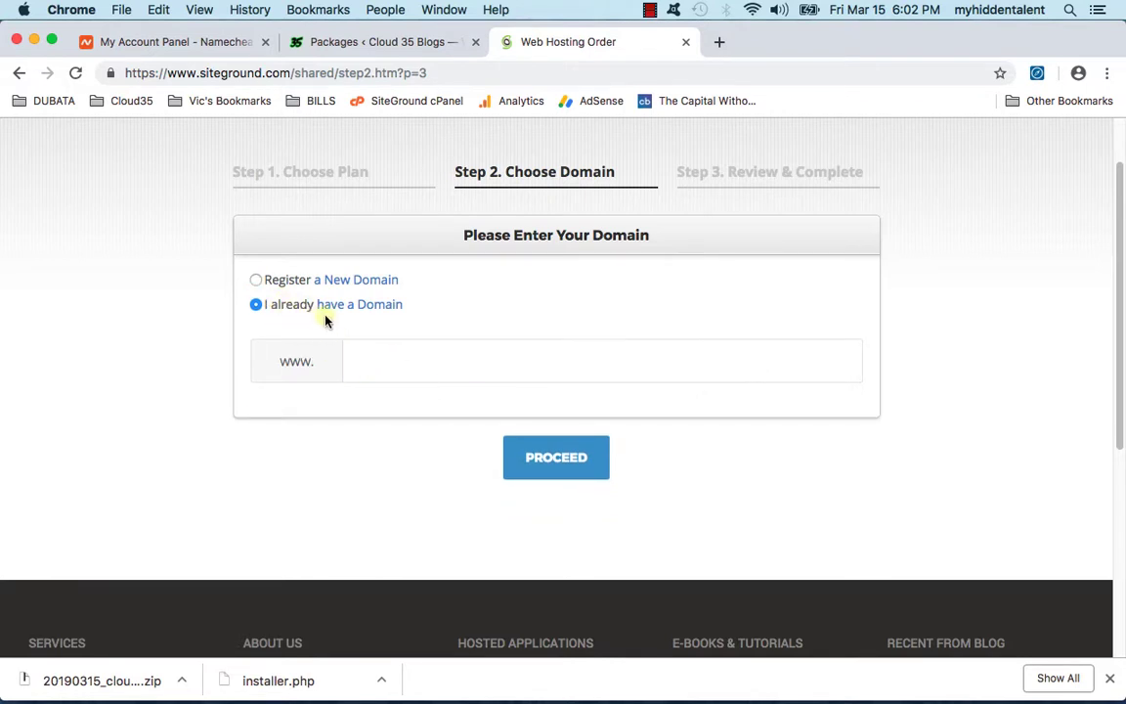
click(385, 358)
text(cloud35sports.com)
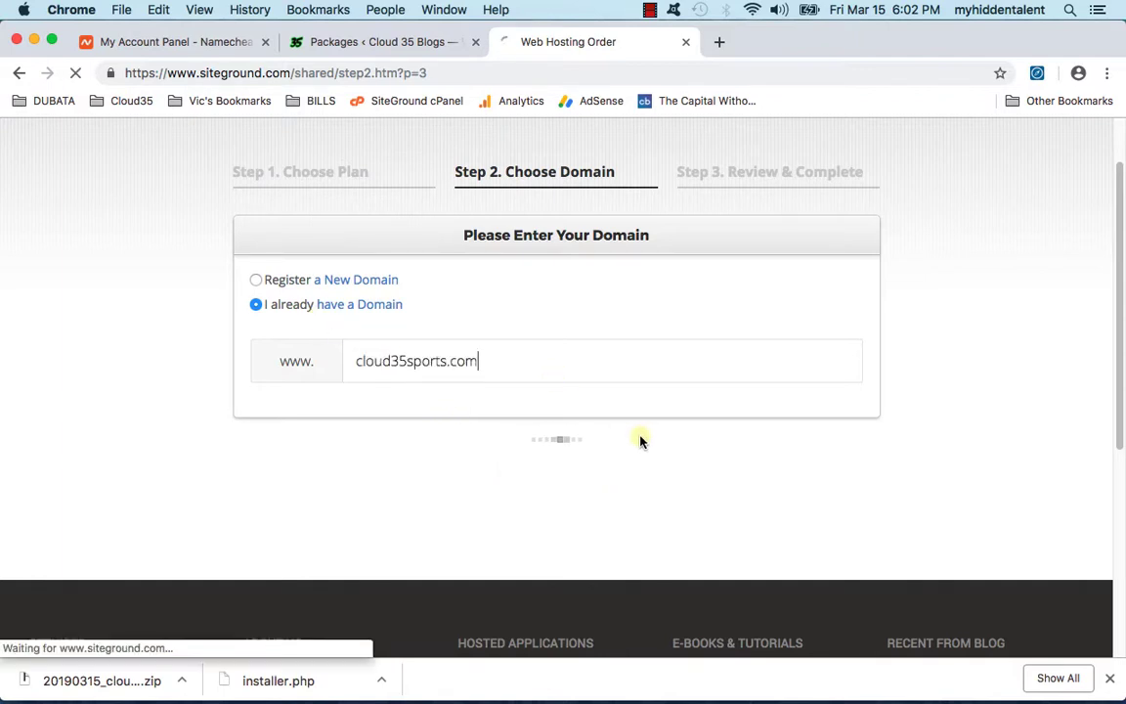
scroll(615, 419, down, 8)
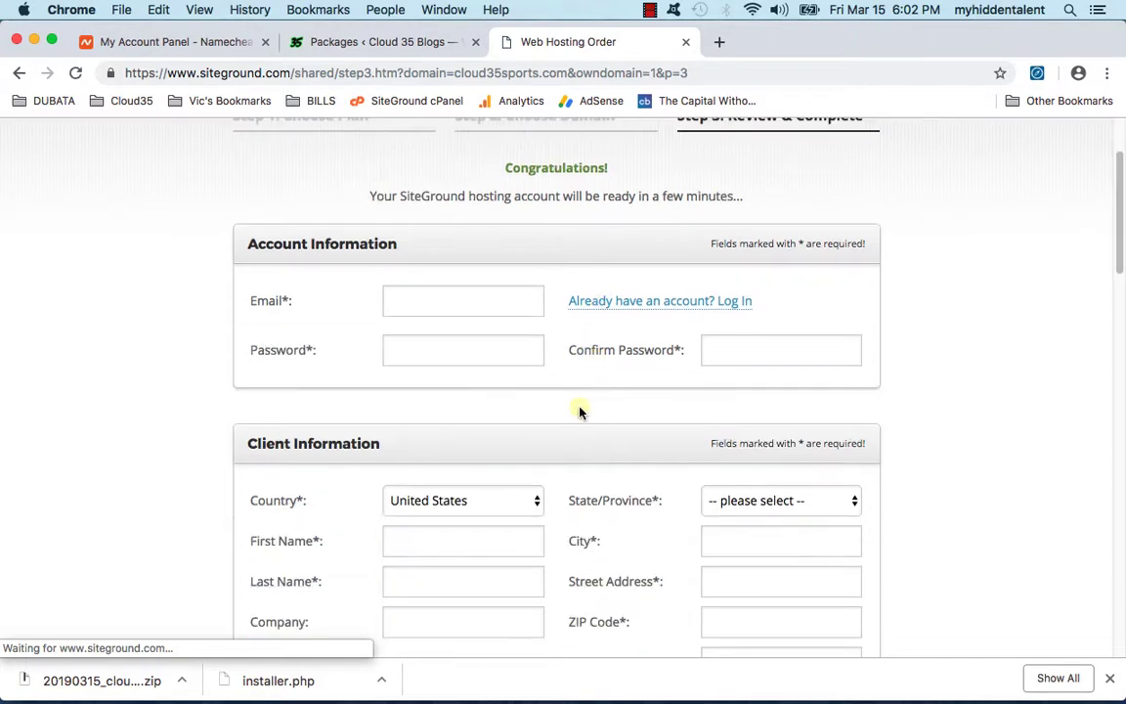
scroll(470, 346, down, 15)
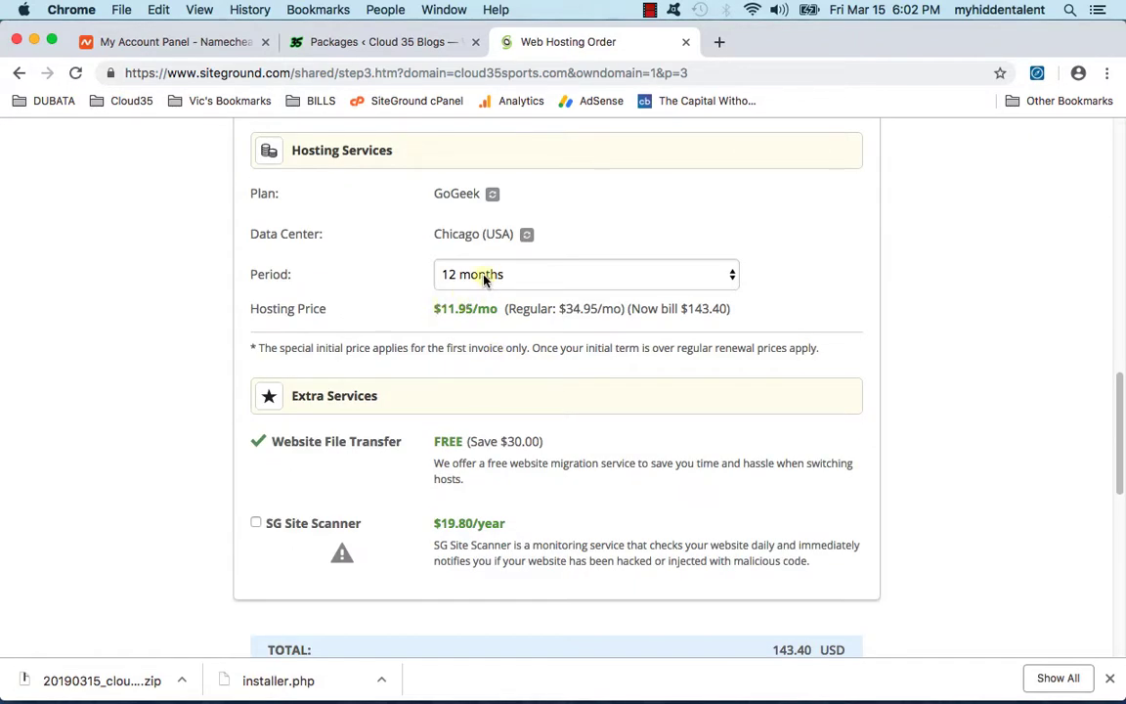
drag(439, 308, 500, 309)
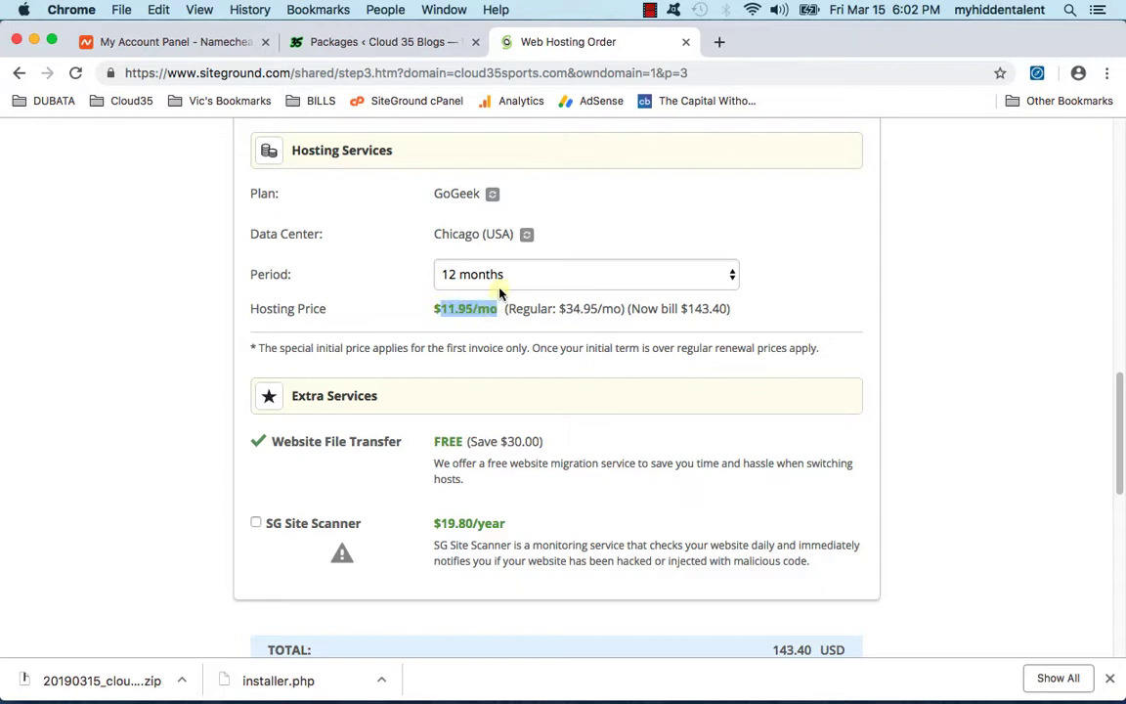
click(452, 273)
click(499, 292)
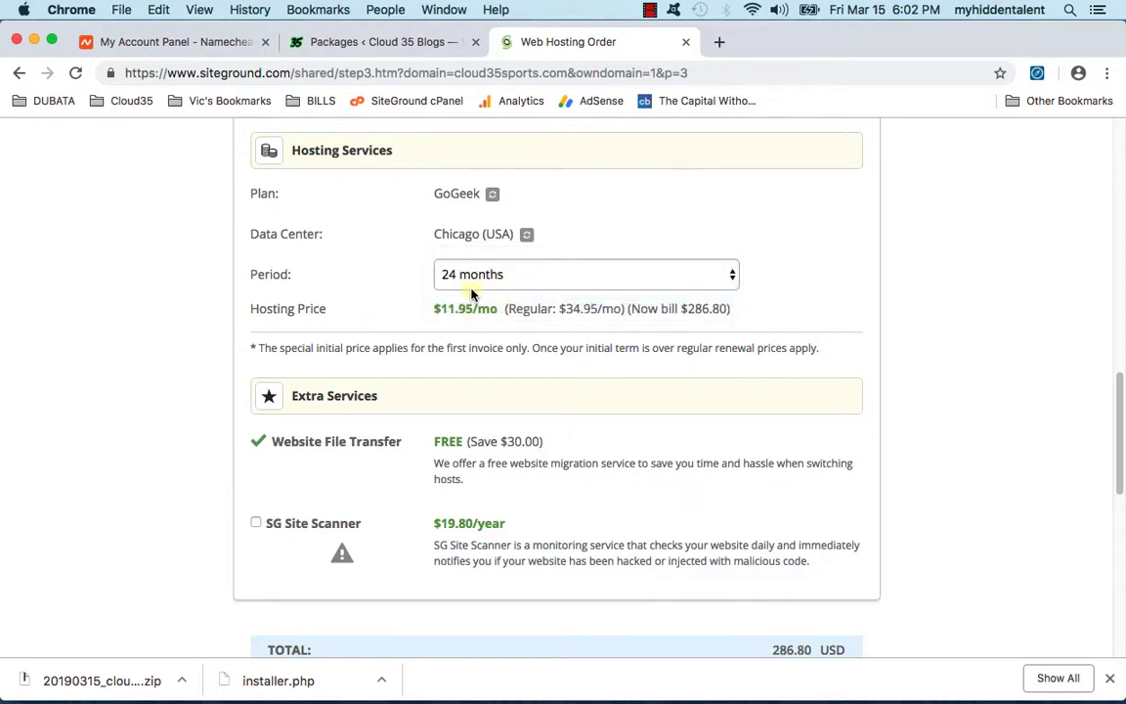
click(486, 275)
click(473, 291)
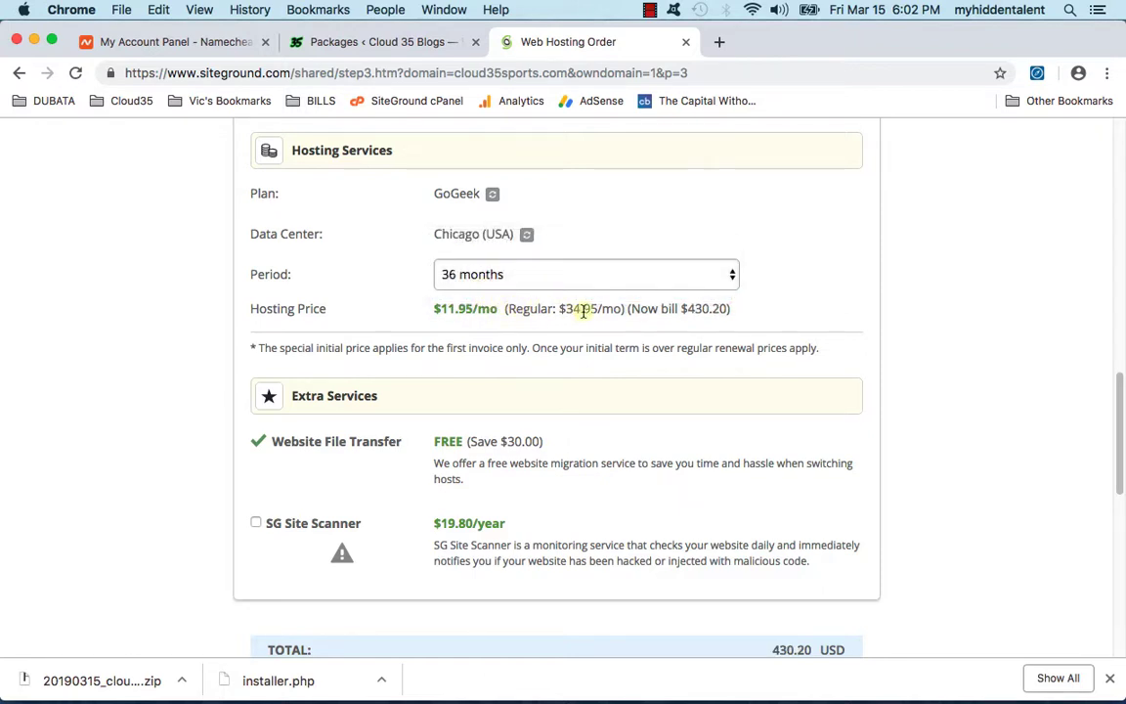
drag(686, 310, 731, 309)
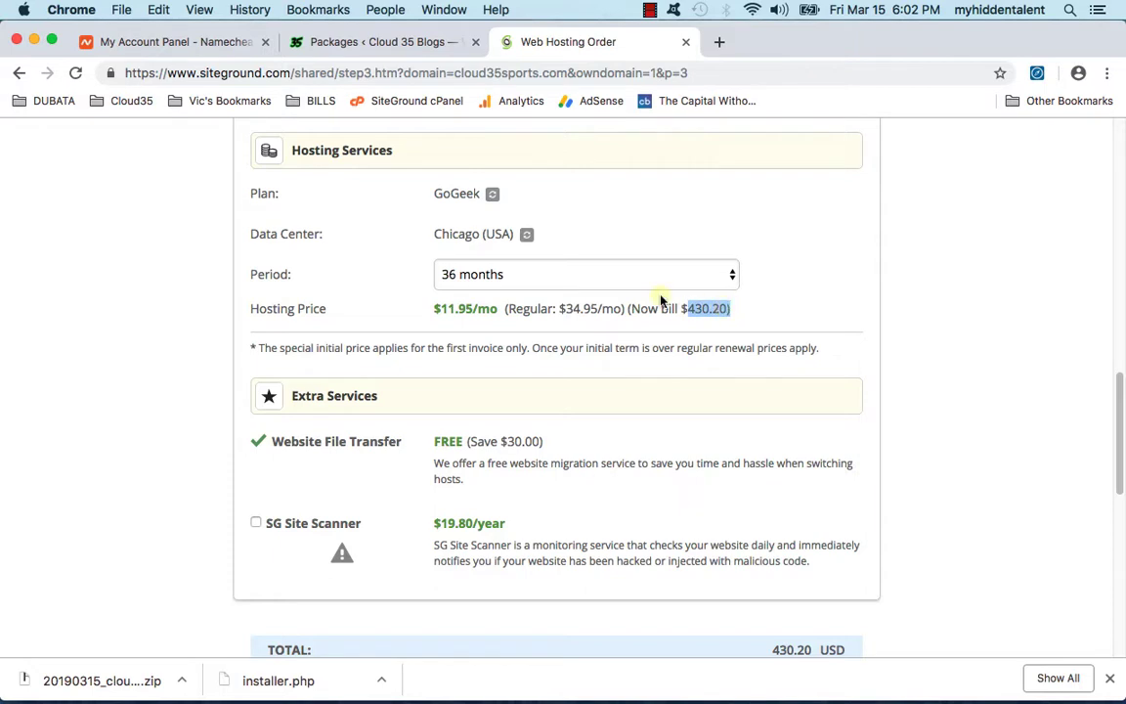
click(594, 275)
click(593, 241)
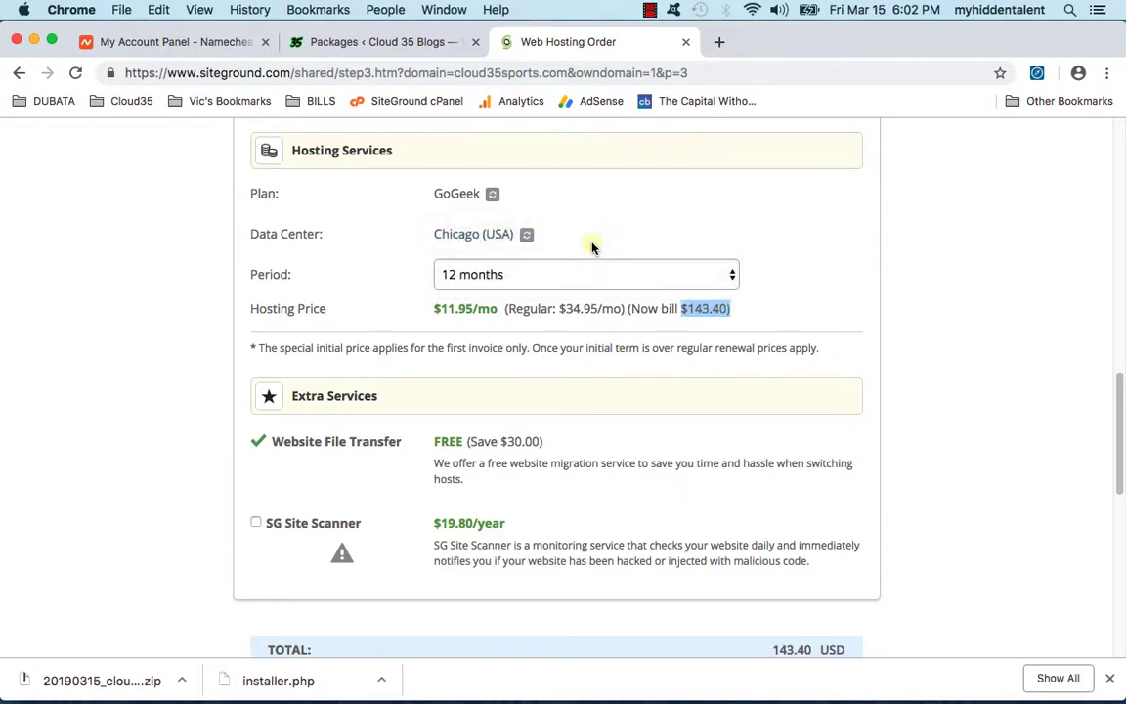
click(694, 309)
drag(687, 308, 720, 307)
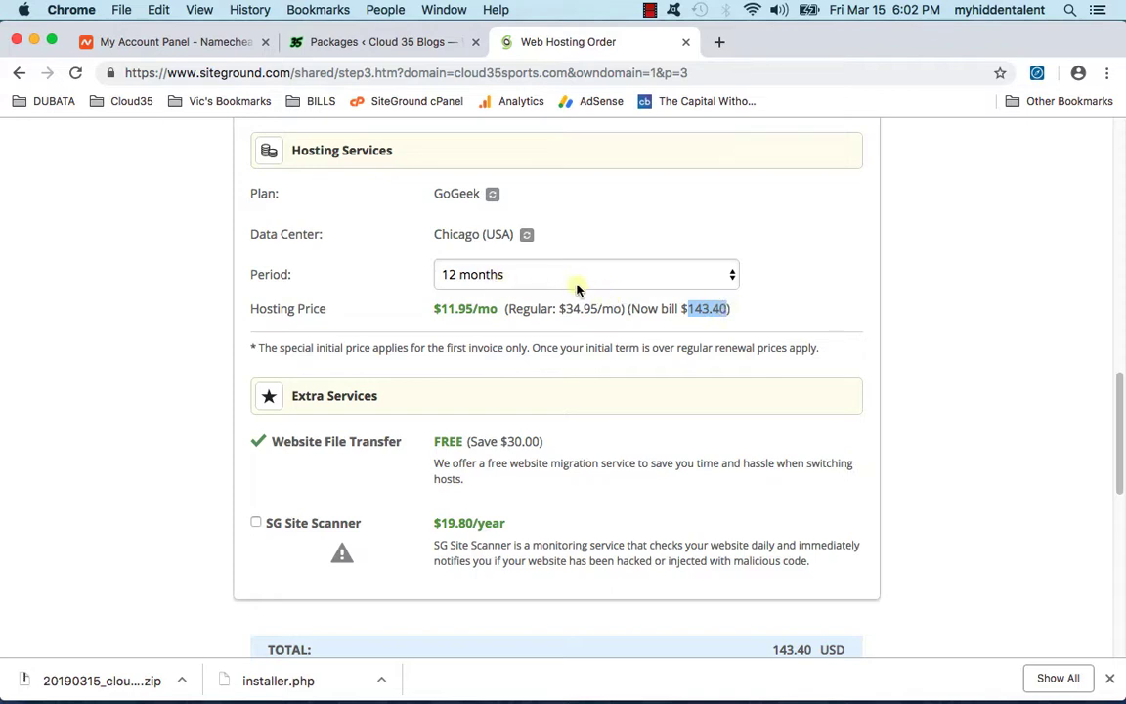
click(520, 278)
click(520, 277)
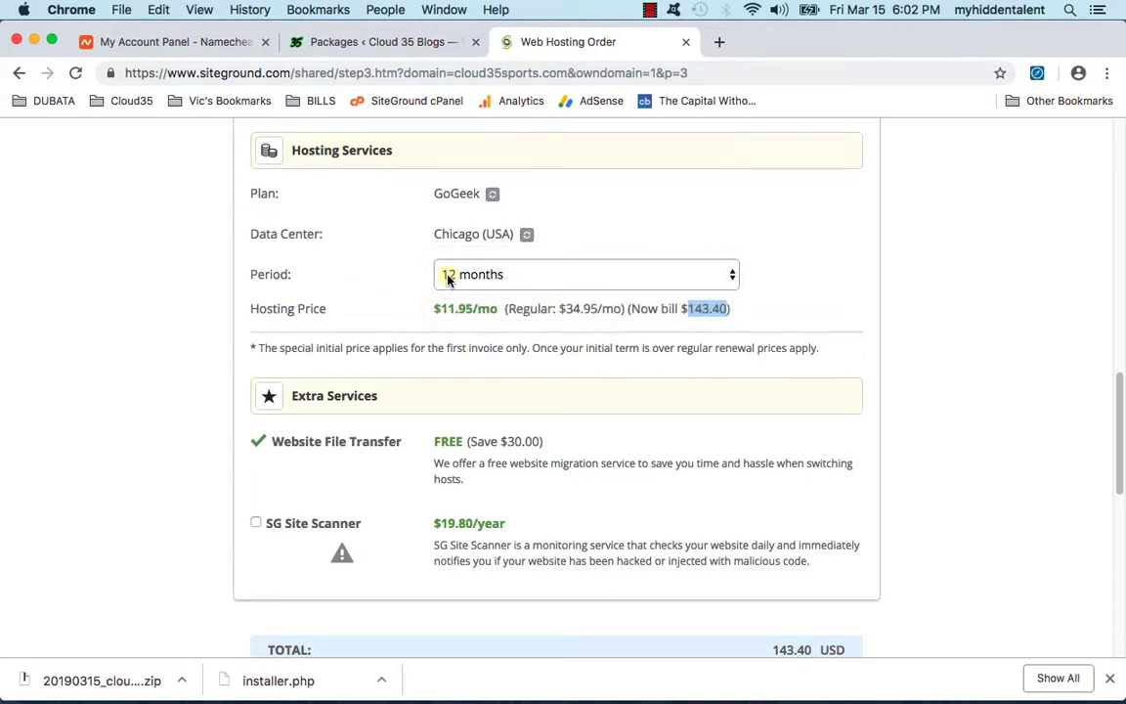
click(688, 315)
drag(690, 310, 728, 309)
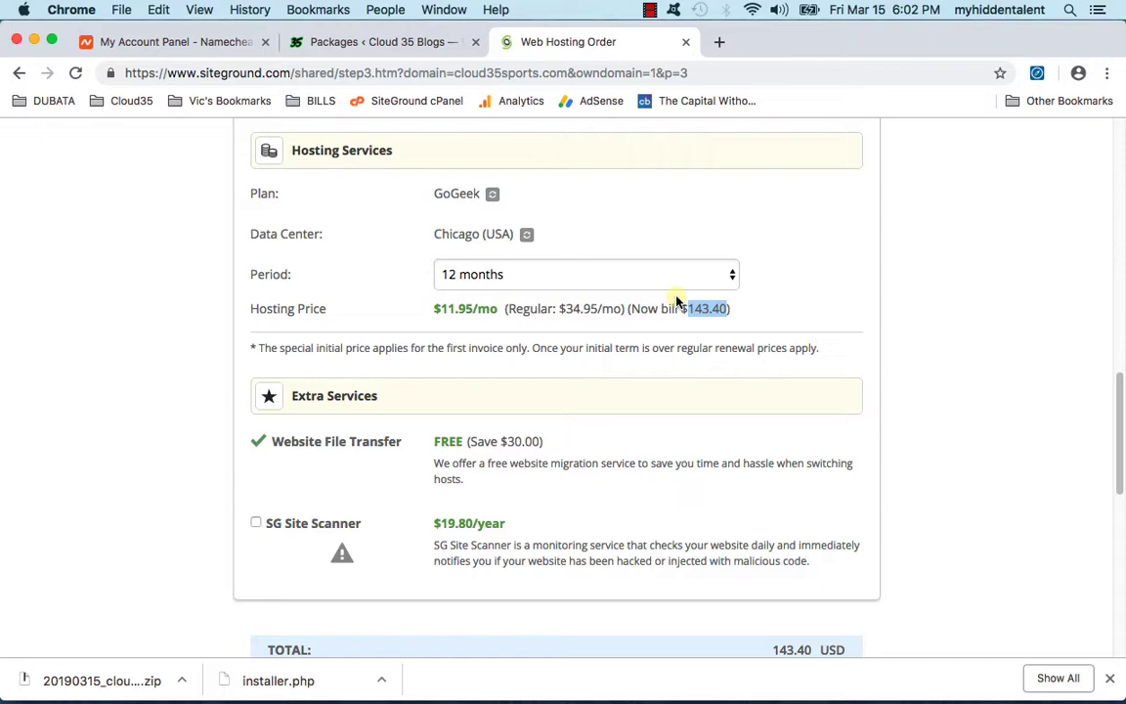
drag(565, 309, 624, 310)
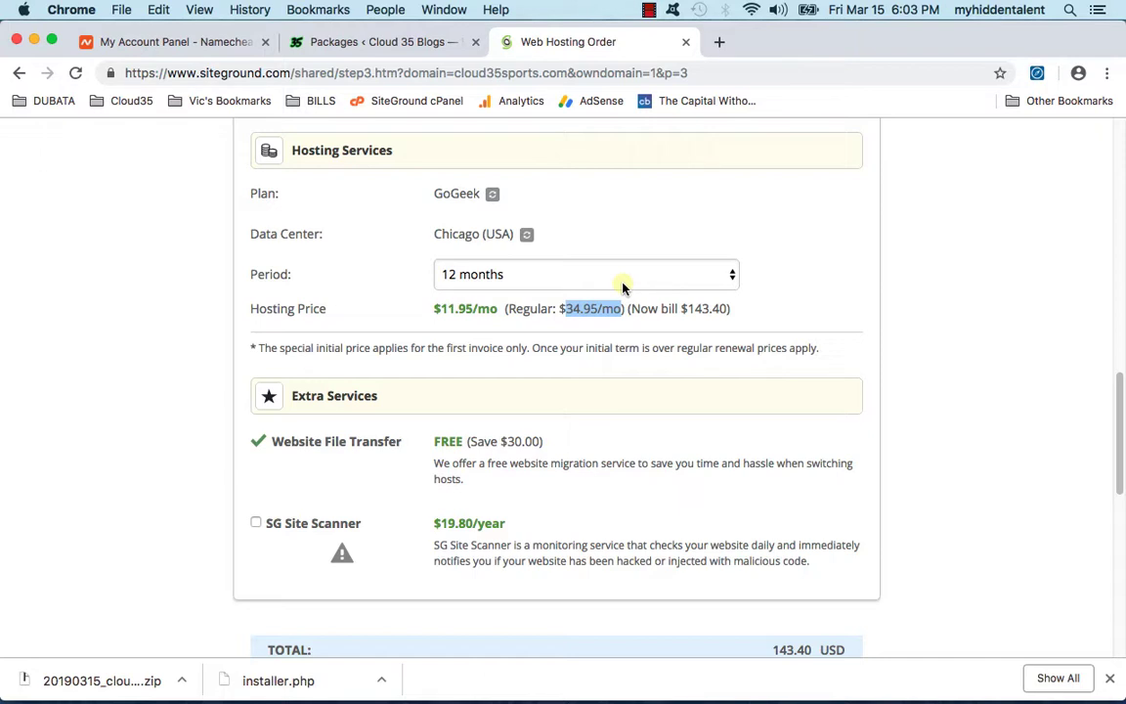
drag(565, 309, 603, 309)
key(super+c)
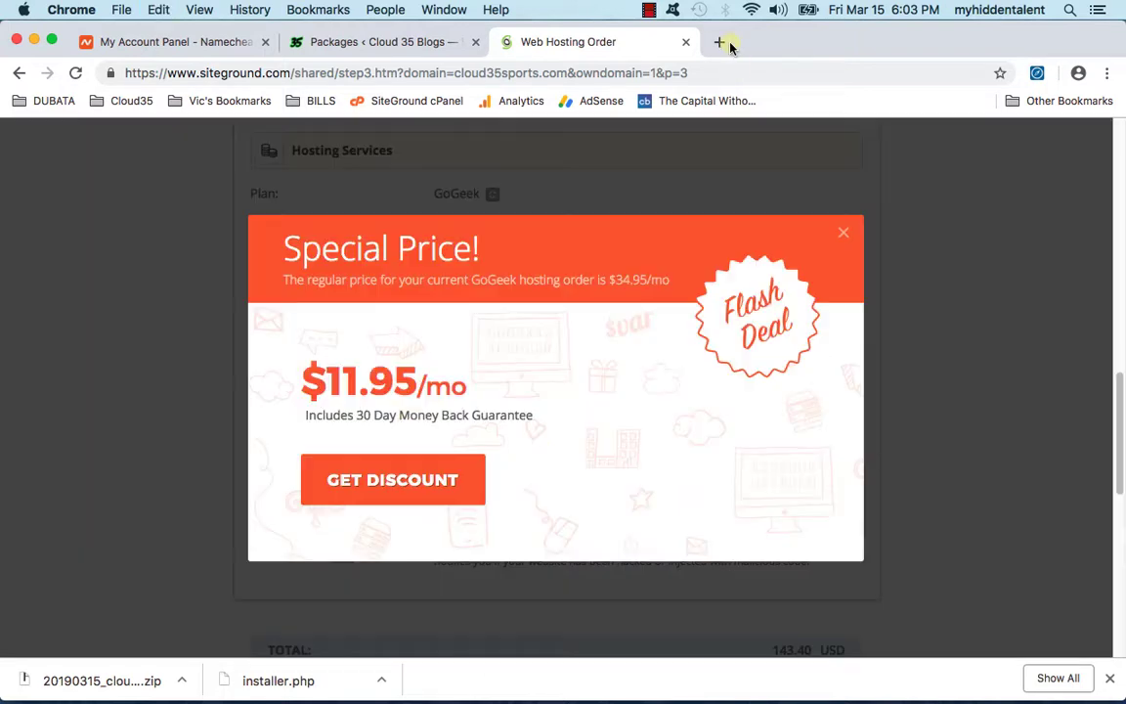
Step: Calculate 34.95 x 12 = 419.4 in Google, then return to the SiteGround order tab
click(722, 42)
key(super+v)
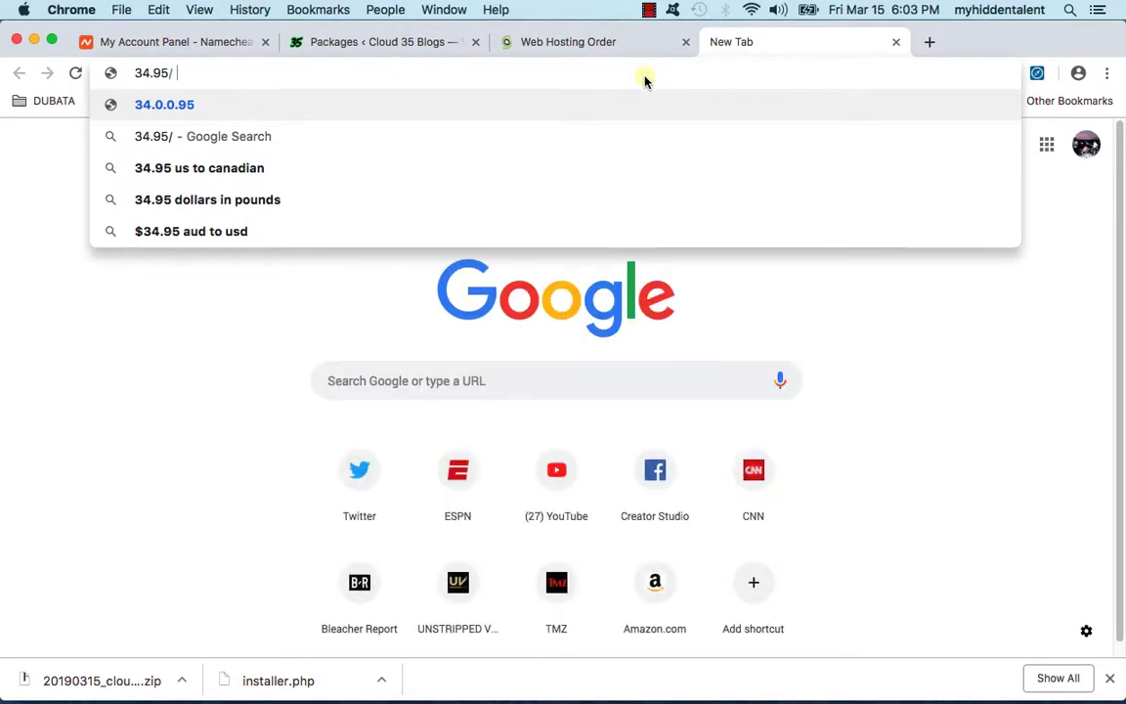
key(BackSpace)
key(BackSpace)
text(x )
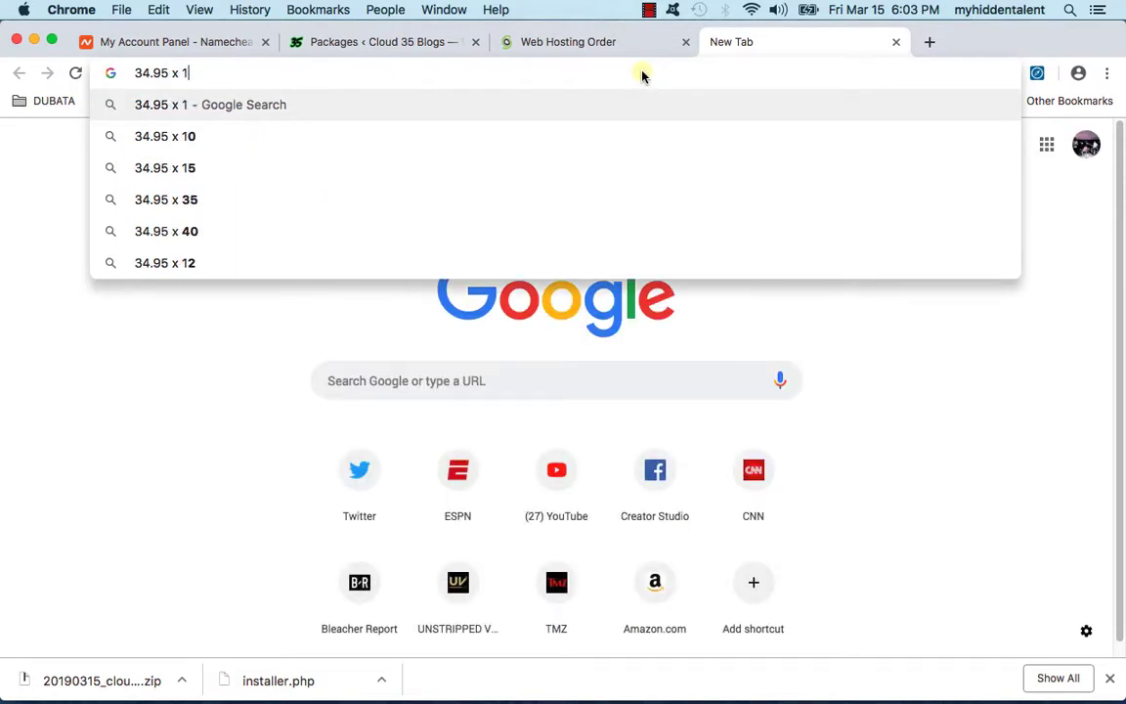
text(12)
key(Return)
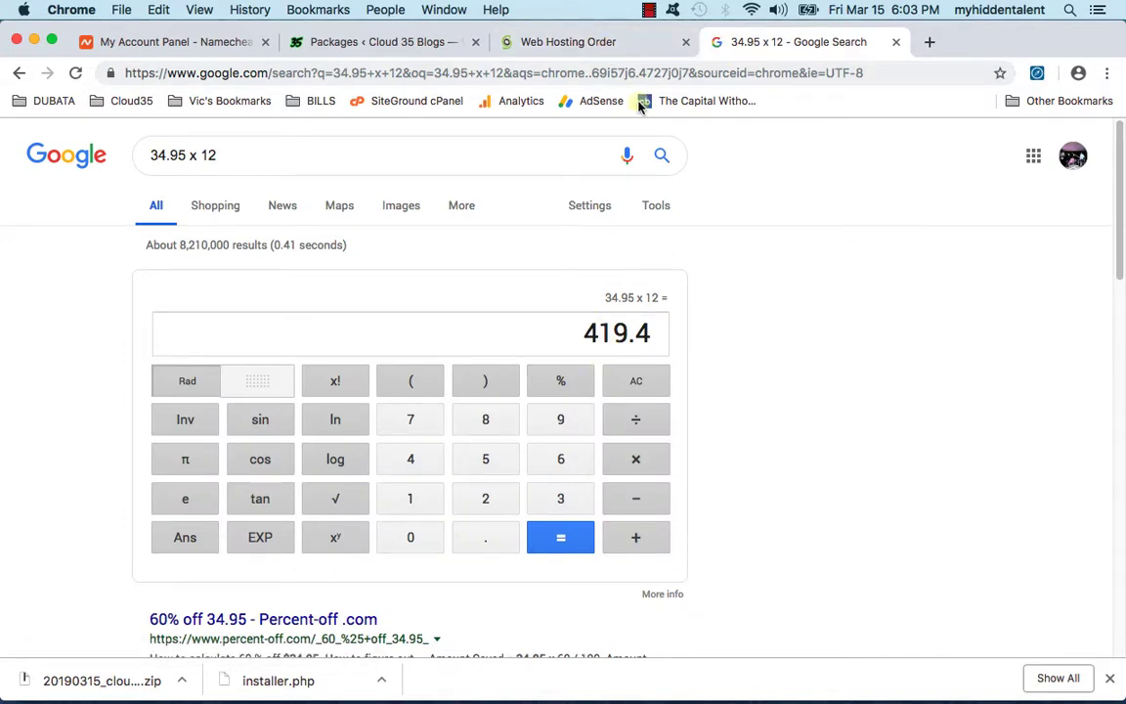
click(572, 44)
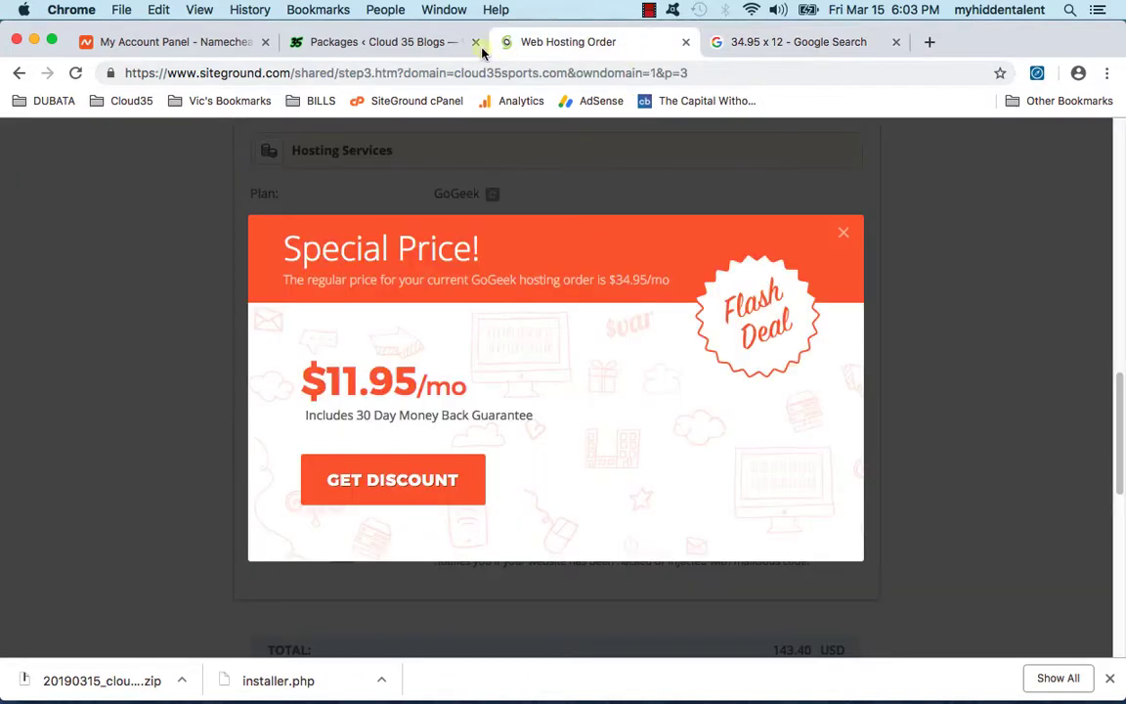
Step: Dismiss the special offer and set the period to Trial: 1 month, totalling 36.90 USD
click(812, 232)
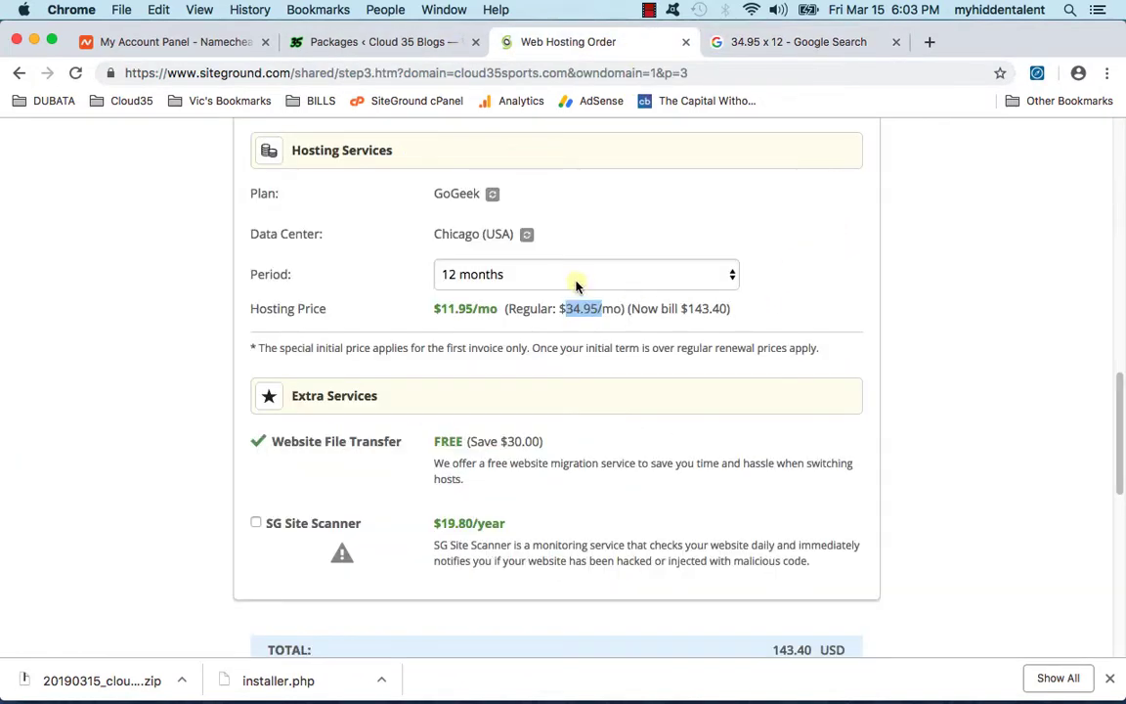
click(577, 287)
click(573, 291)
click(570, 279)
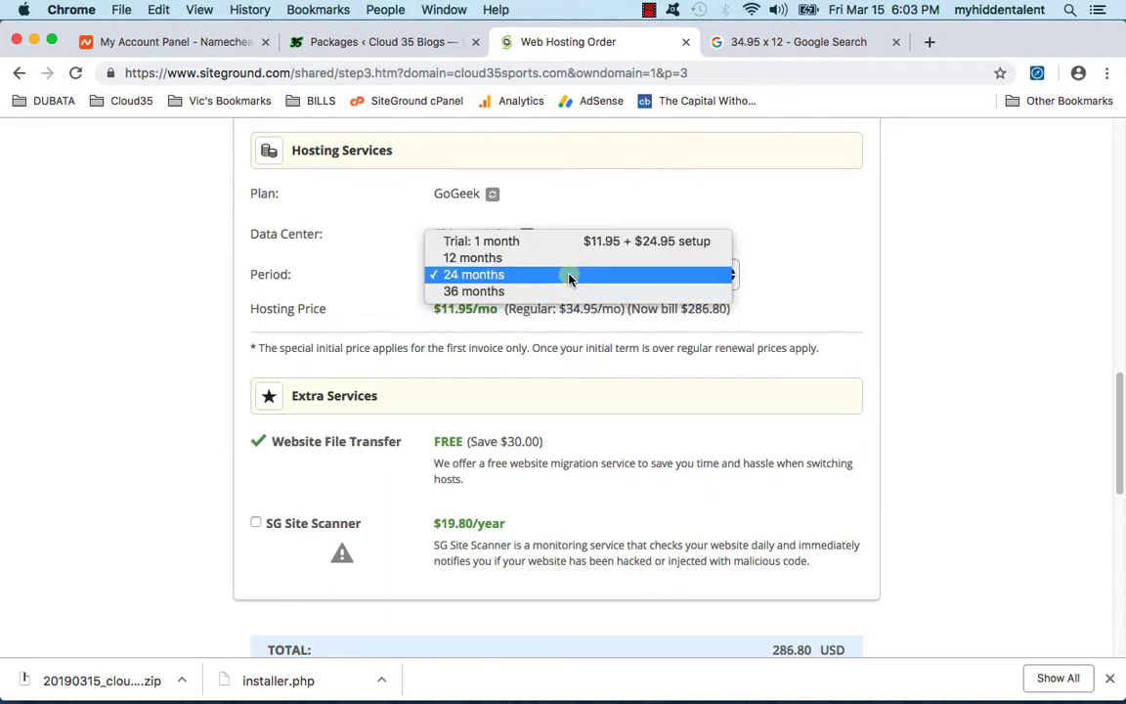
click(593, 240)
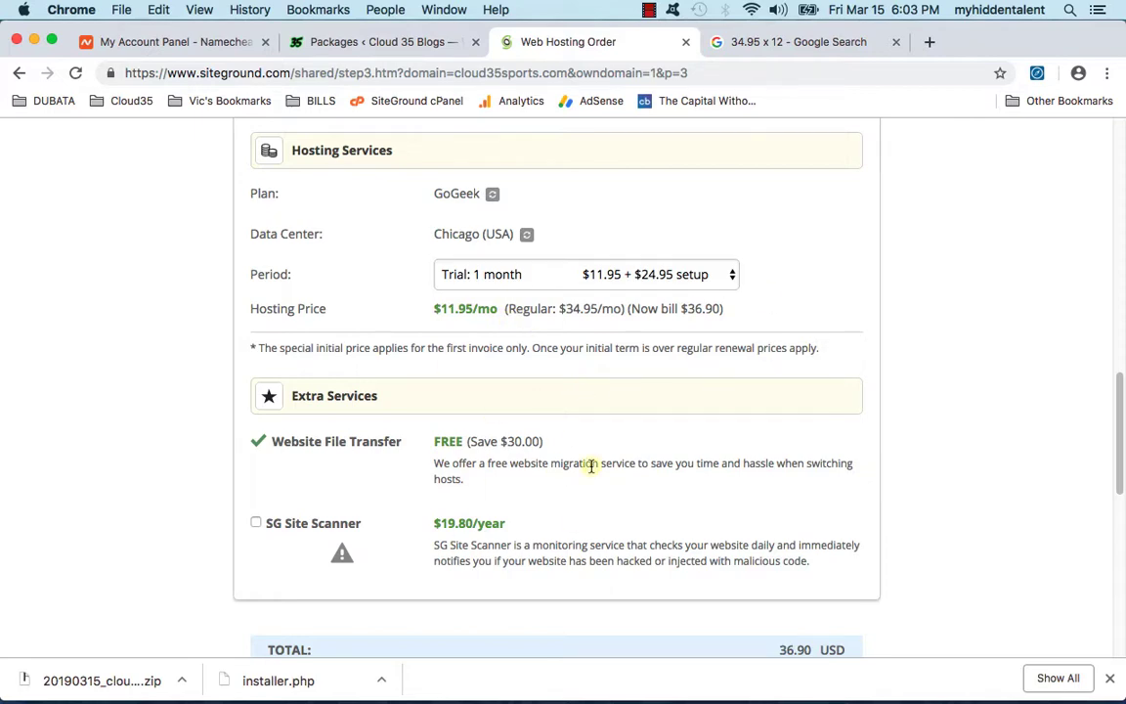
scroll(588, 466, down, 5)
scroll(585, 469, up, 10)
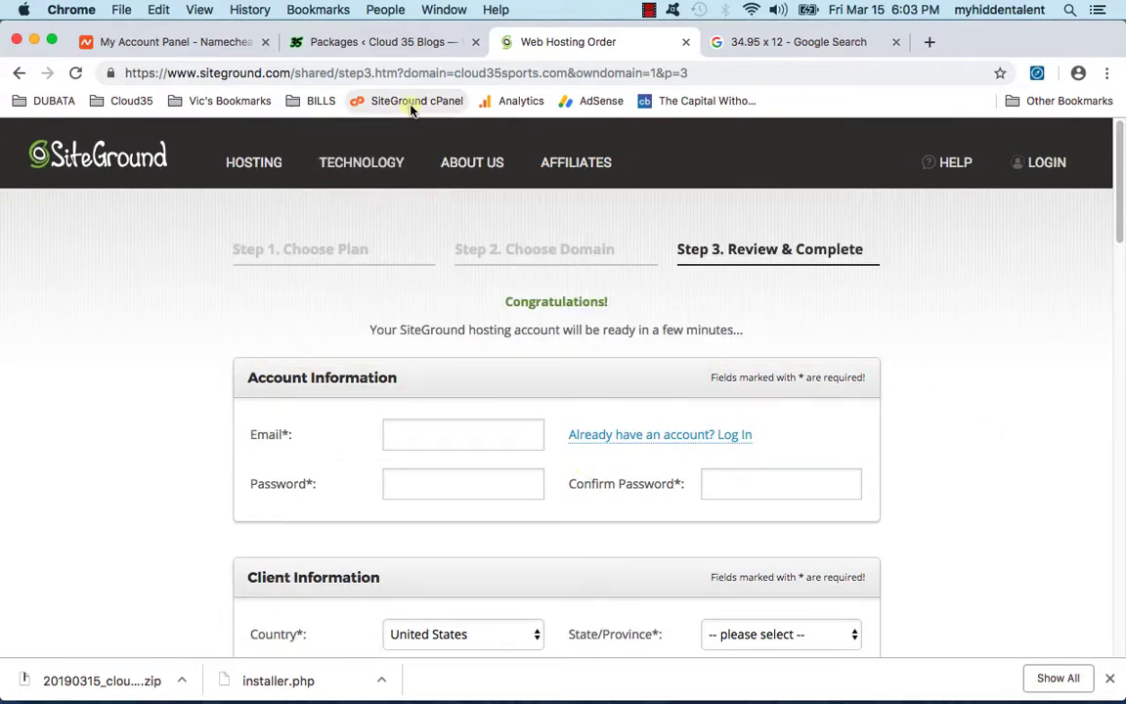
Step: Open the SiteGround cPanel login bookmark and restore the Mischief migration diagram
click(409, 106)
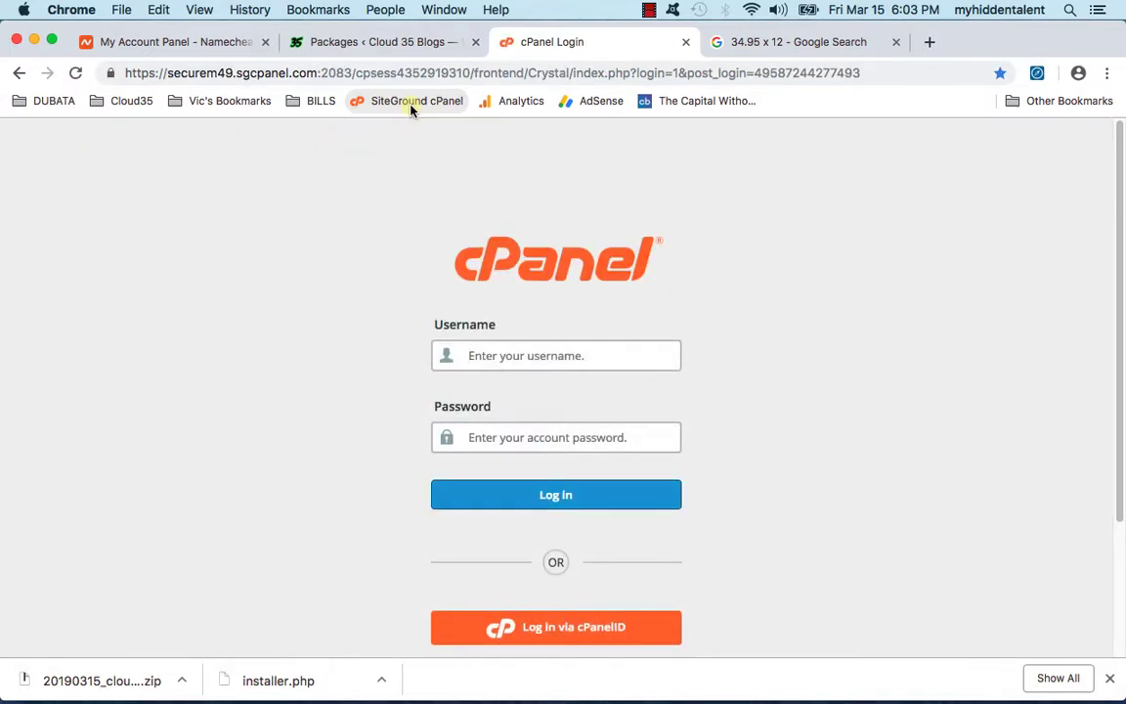
click(974, 674)
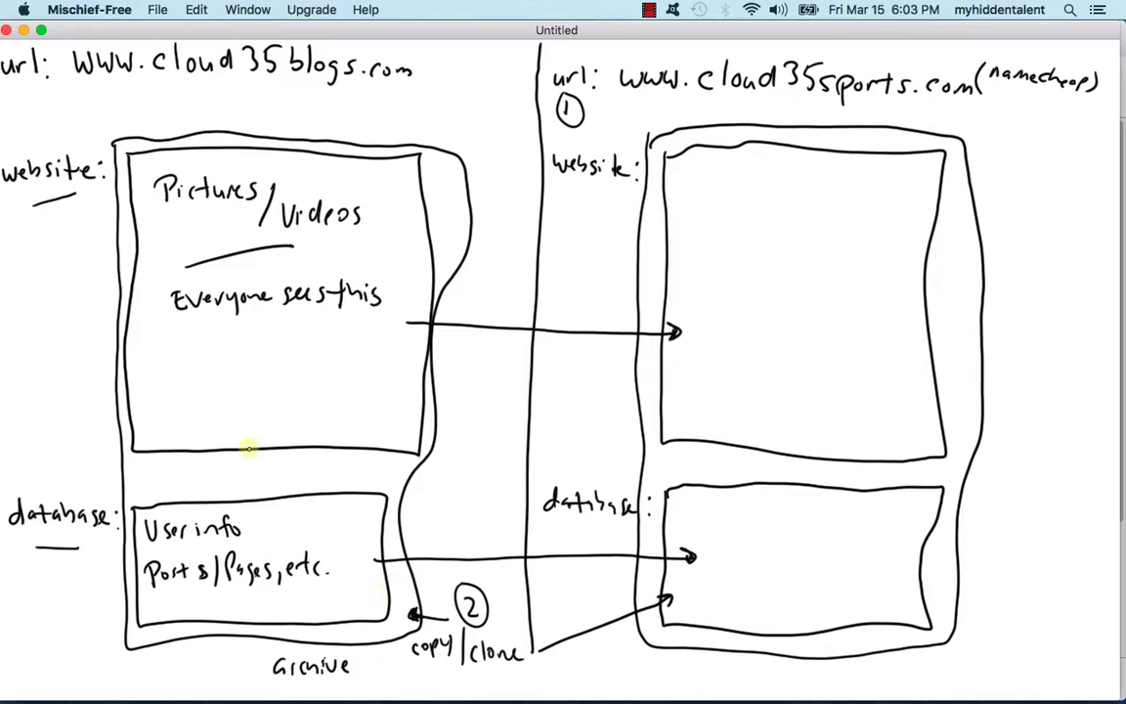
Step: Minimize the Mischief drawing to return to the cPanel login page in Chrome
click(24, 32)
click(271, 201)
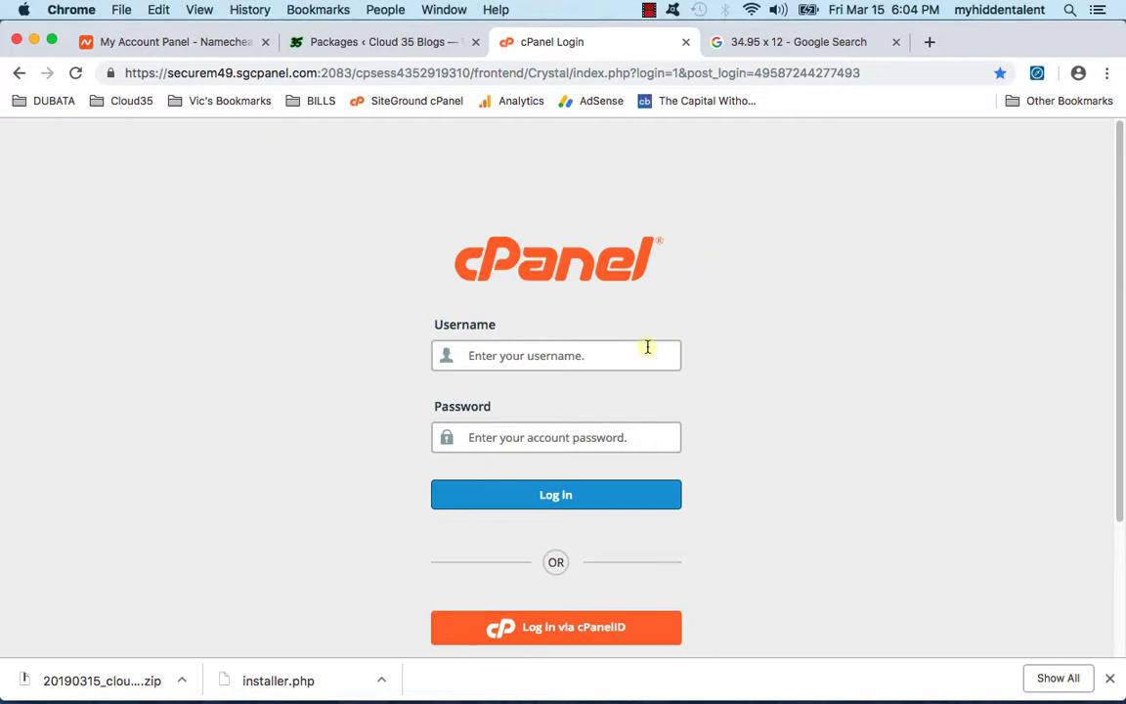
Step: Enter the cPanel username to sign in, then open Addon Domains under Domains
text(dubata)
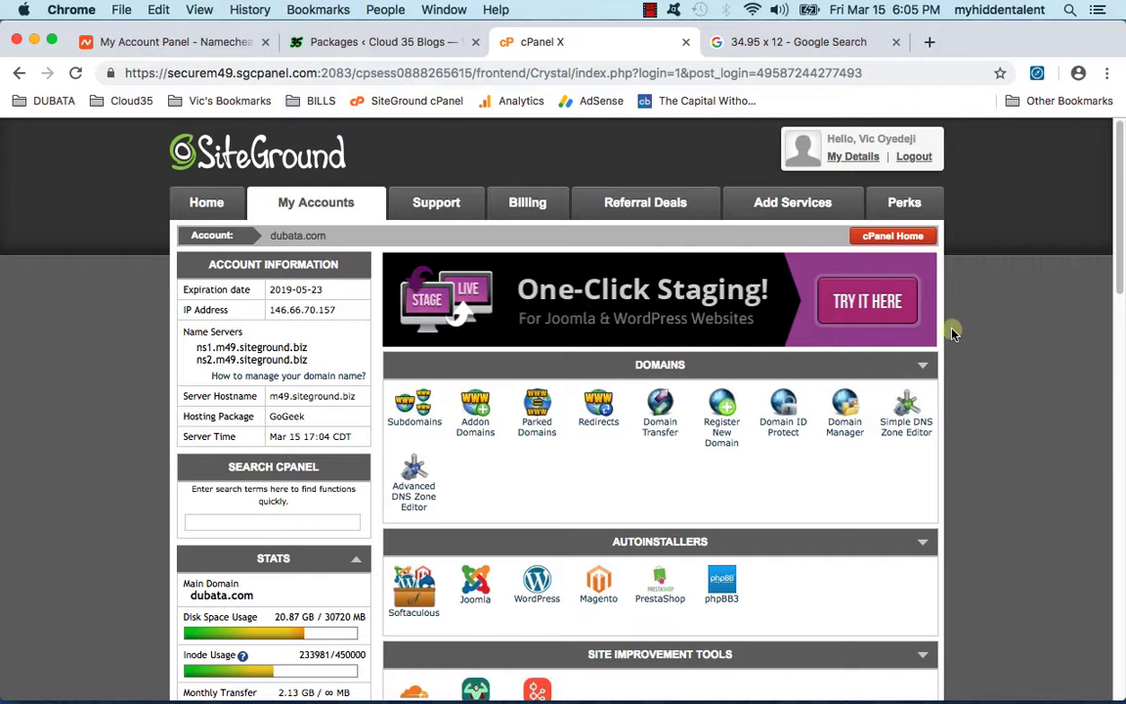
scroll(953, 334, down, 3)
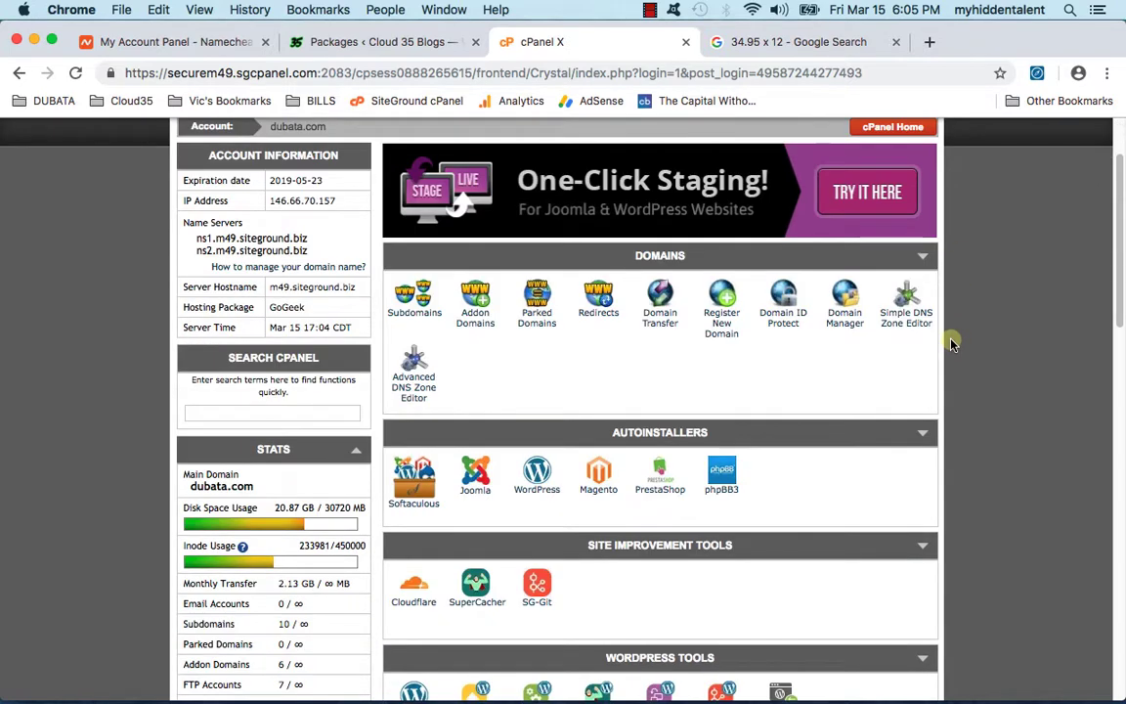
click(475, 303)
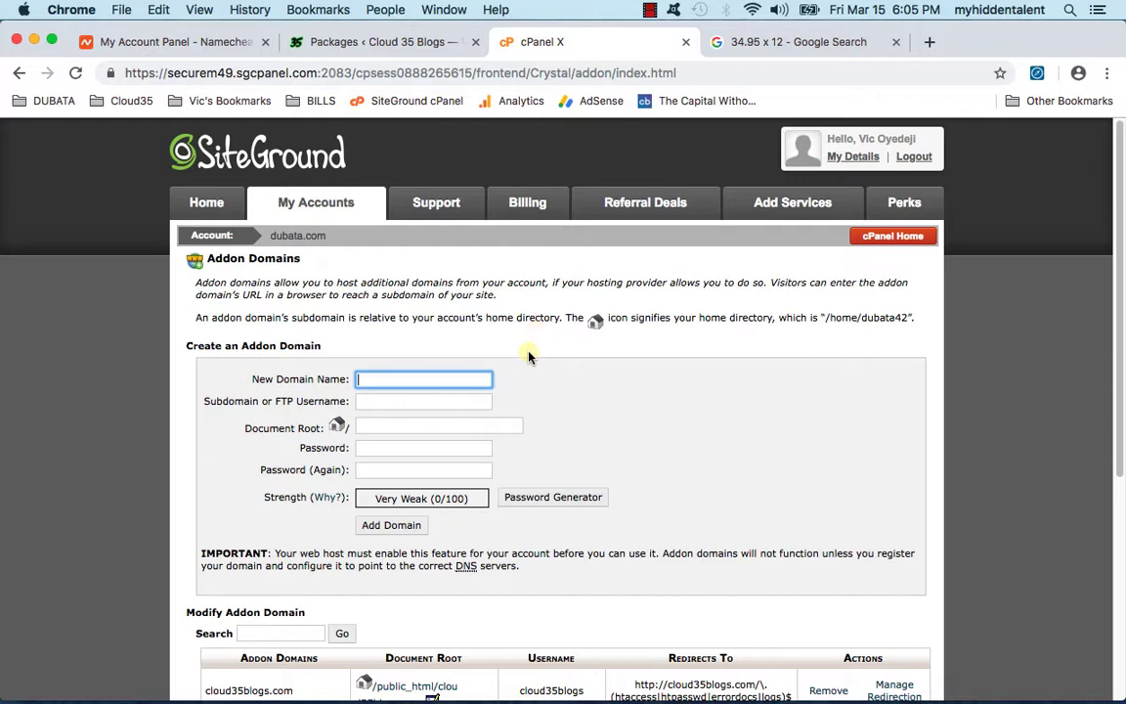
Step: Enter cloud35sports.com as the new addon domain name
scroll(557, 366, down, 1)
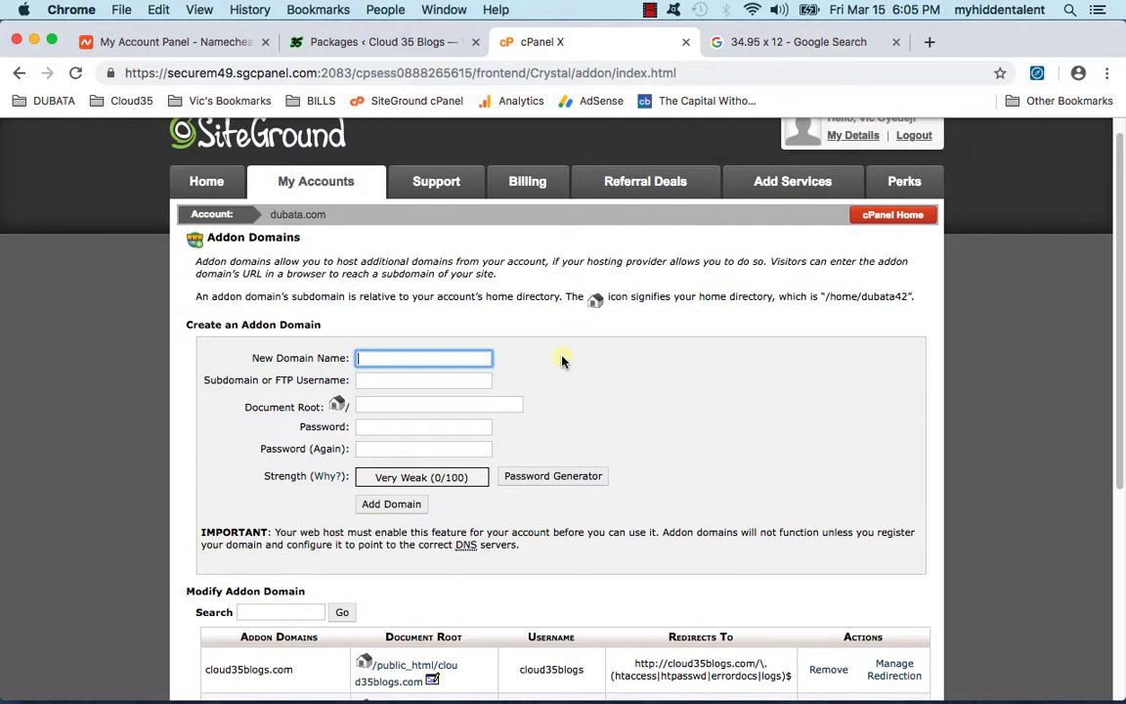
scroll(579, 350, down, 2)
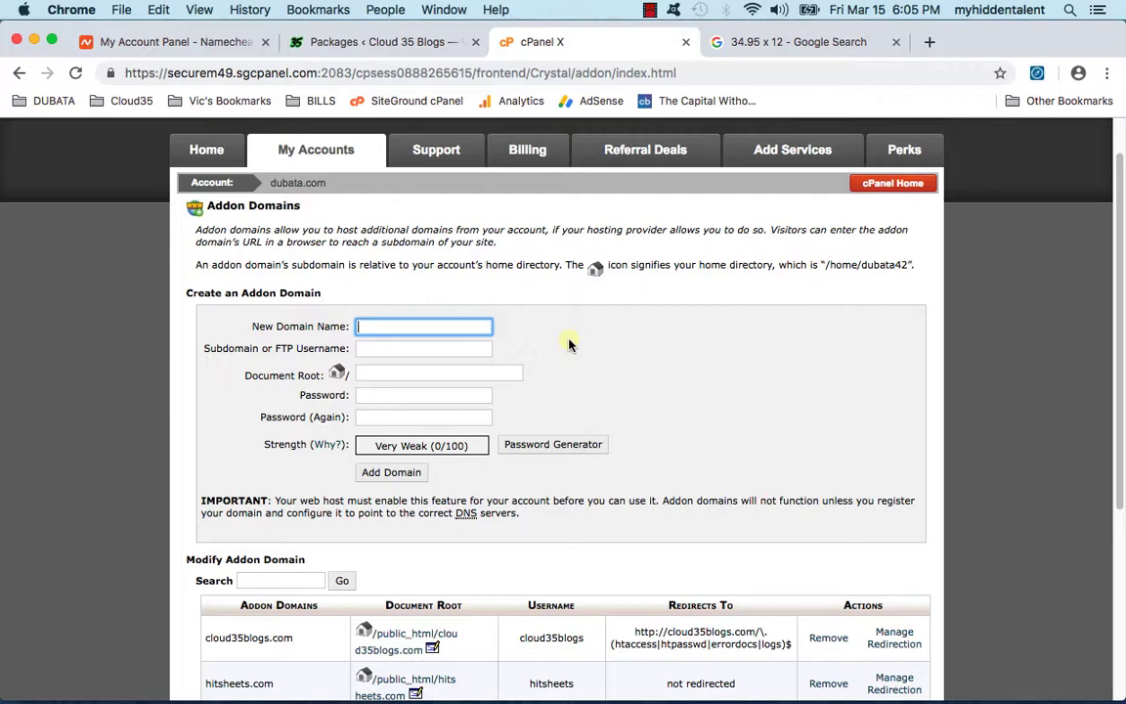
scroll(567, 342, down, 5)
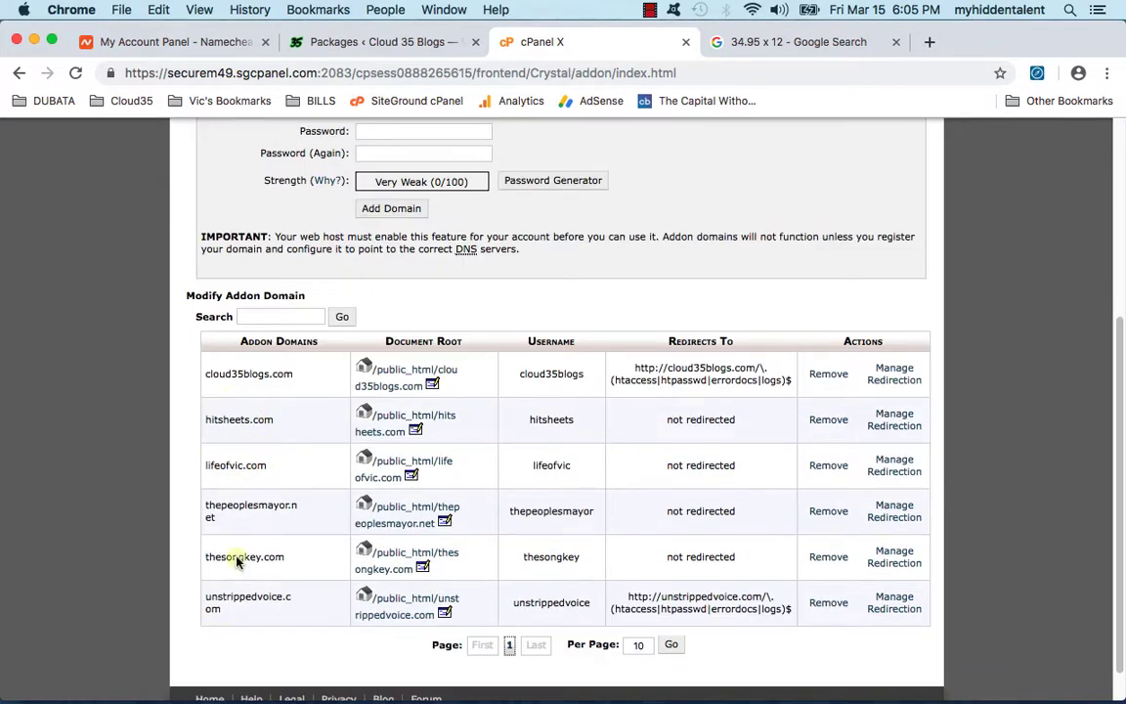
scroll(372, 615, up, 2)
scroll(205, 625, down, 1)
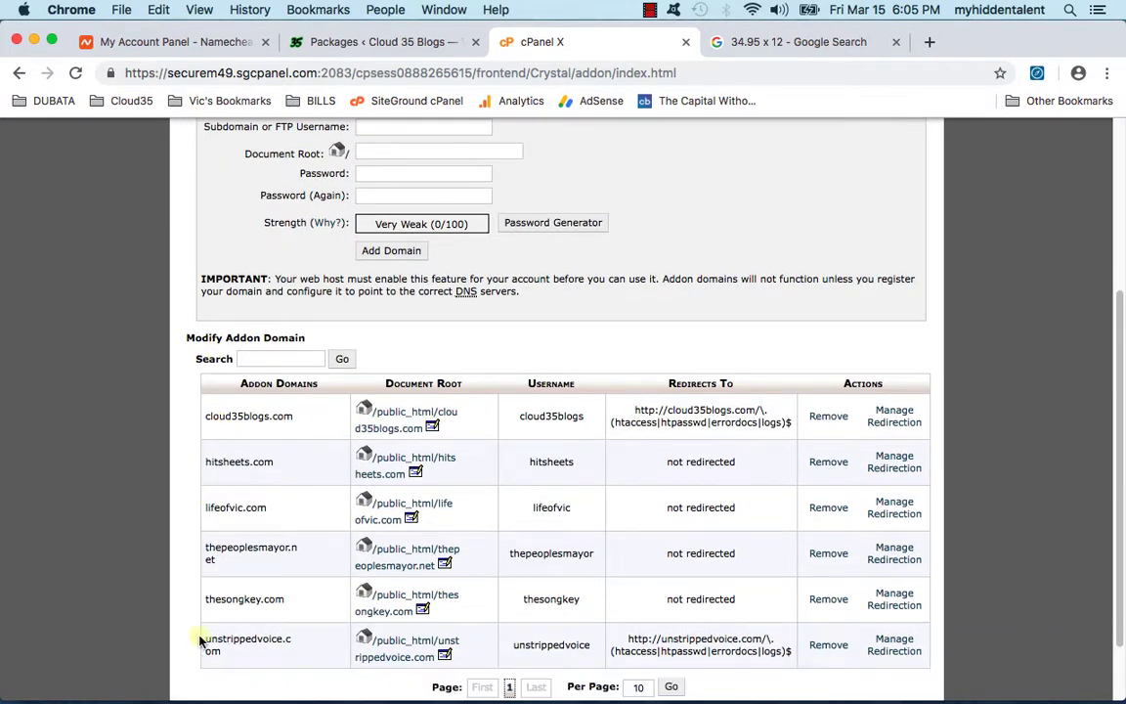
scroll(606, 523, up, 5)
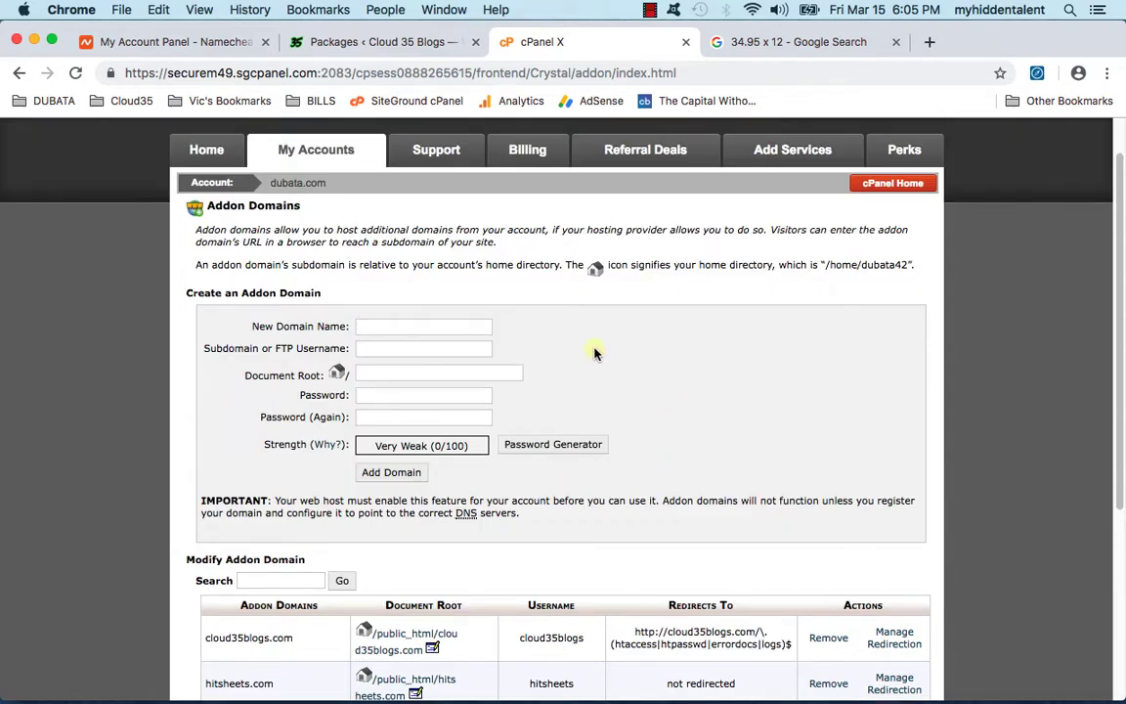
click(417, 327)
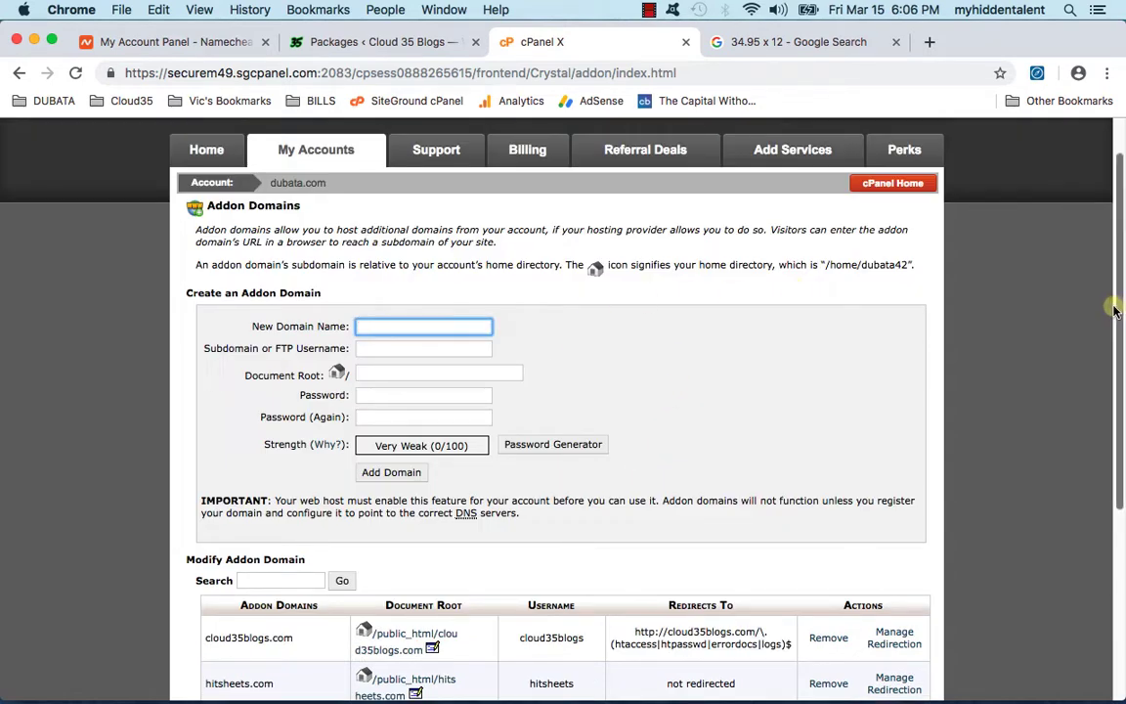
text(cloud35spo)
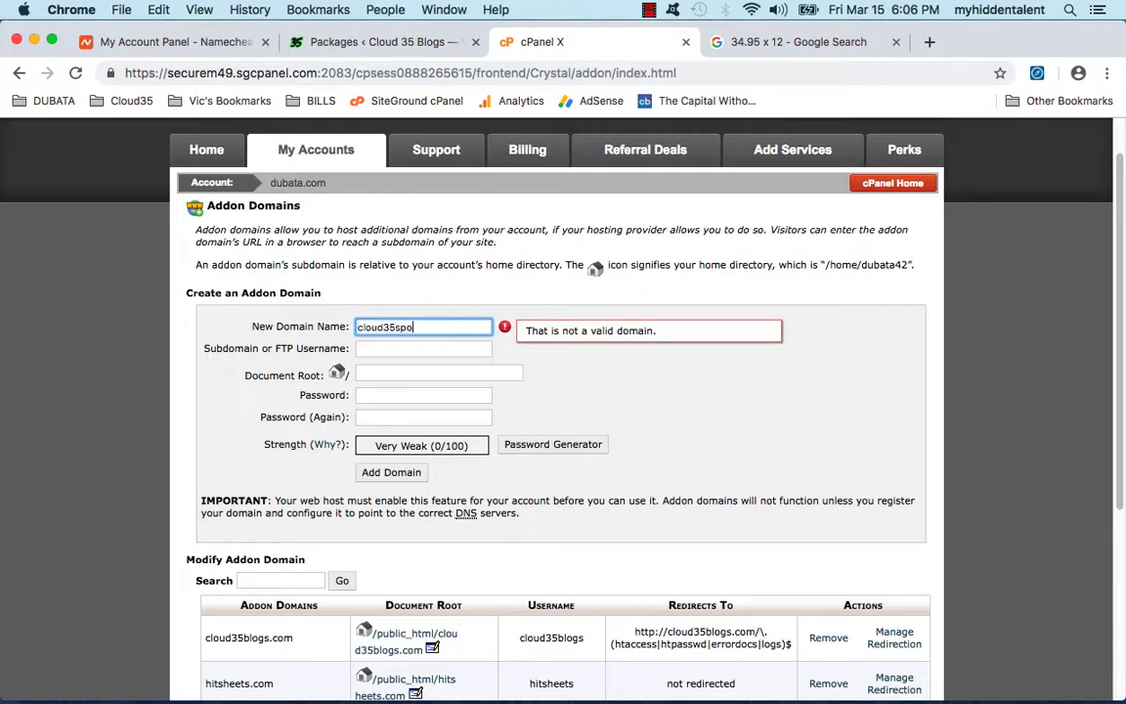
text(rts.com)
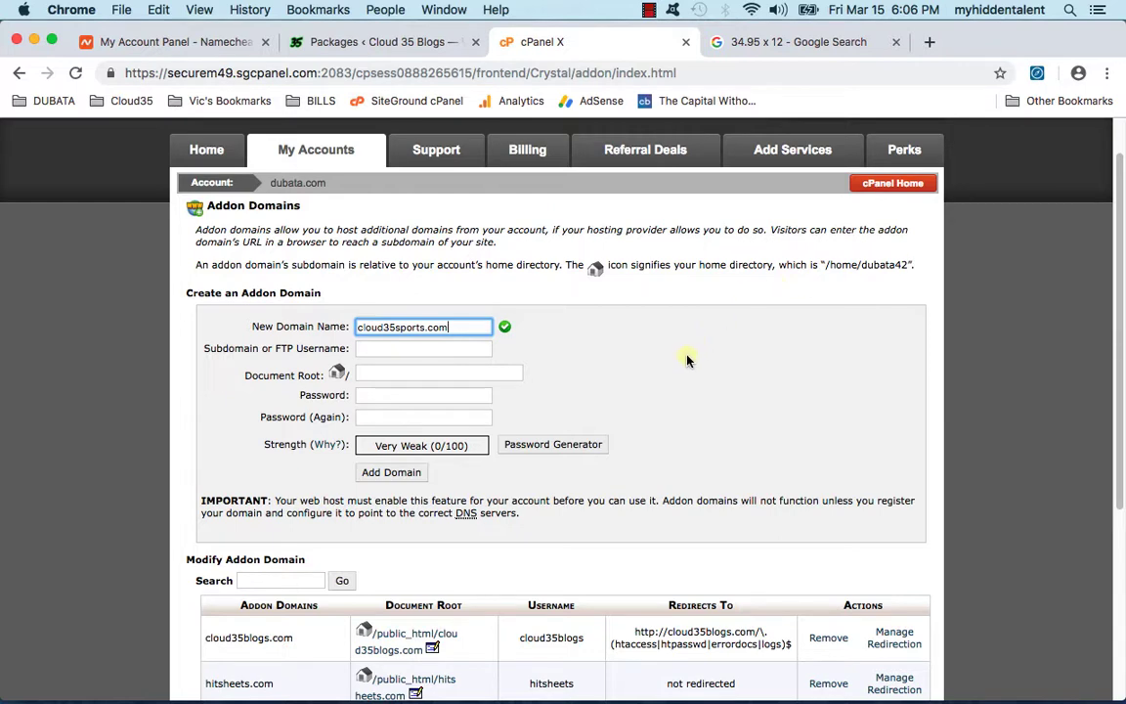
Step: Set and confirm the domain password, then add the domain and its cloud35sports FTP account
click(436, 394)
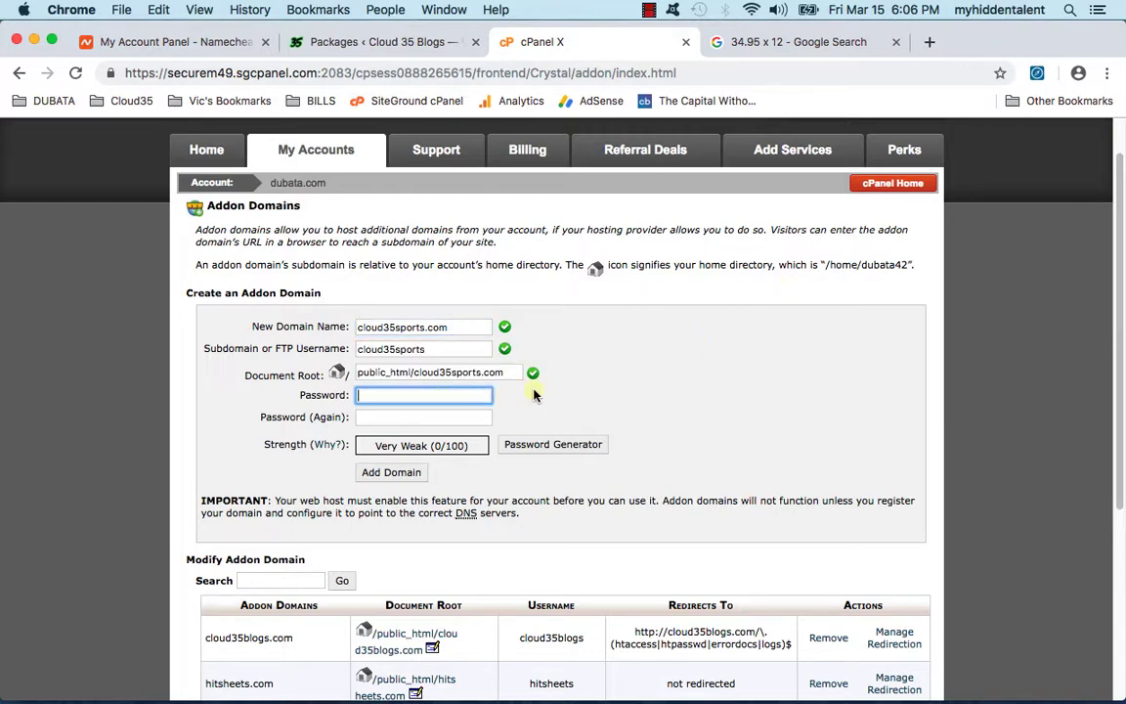
text(••••••••••)
key(Tab)
text(••••••••••)
key(Return)
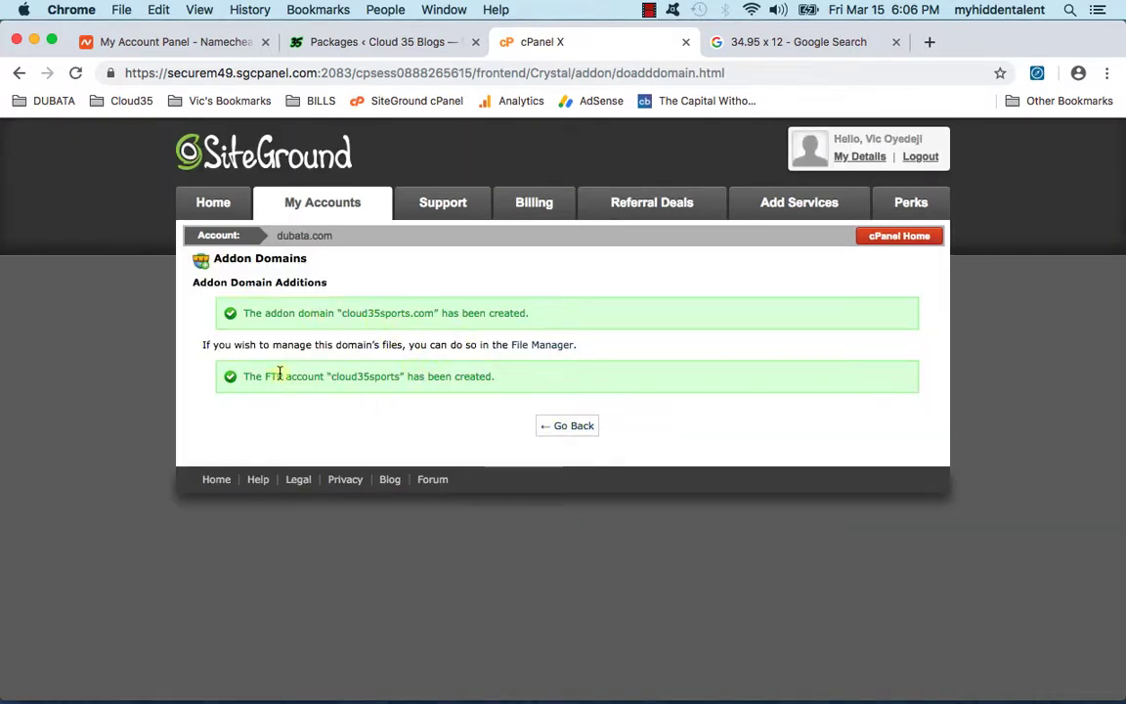
drag(266, 375, 323, 375)
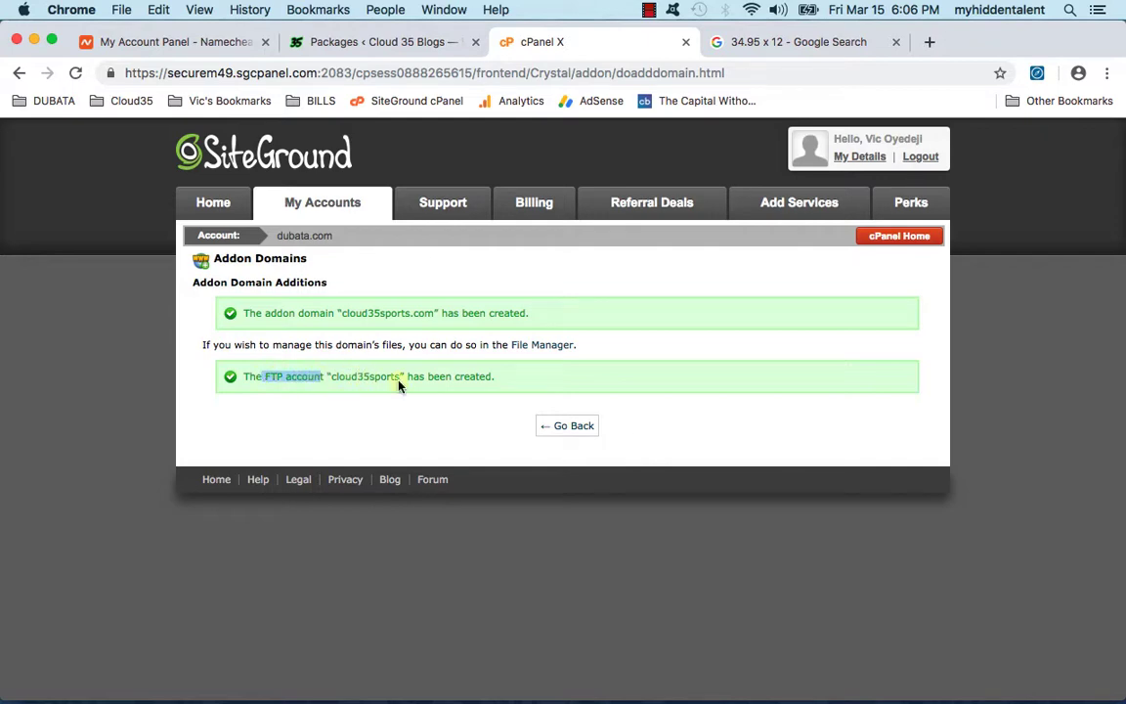
Step: Verify cloud35sports.com appears in Addon Domains with document root /public_html/cloud35sports.com
click(559, 427)
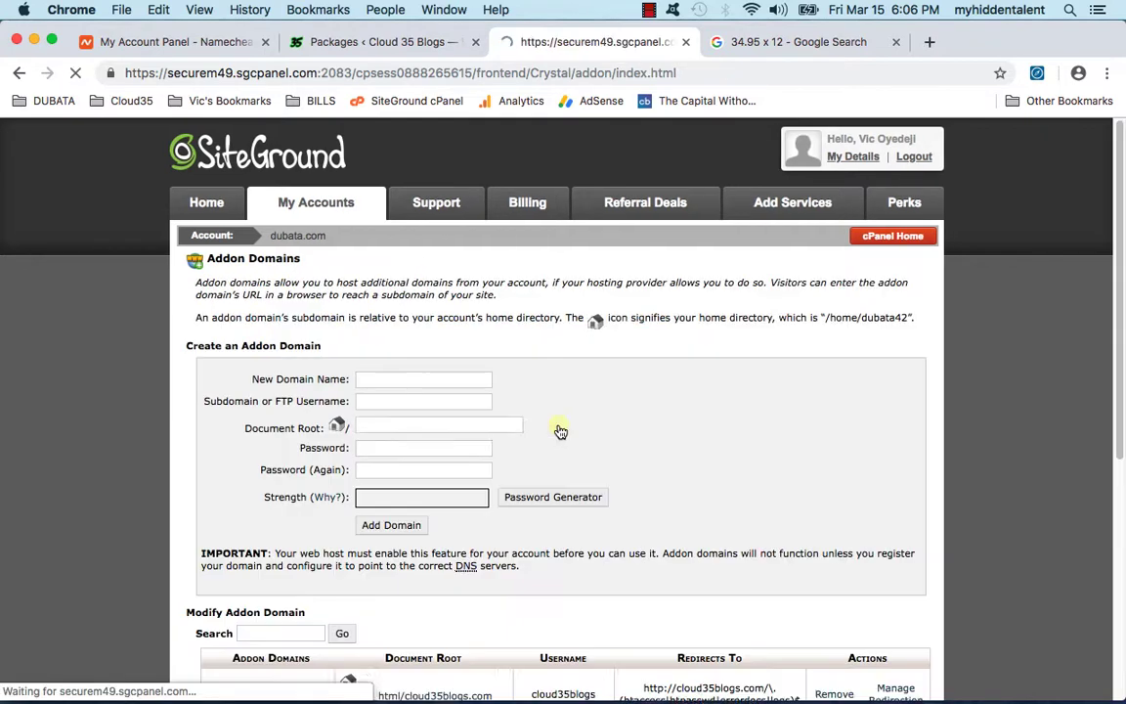
mouse_move(464, 682)
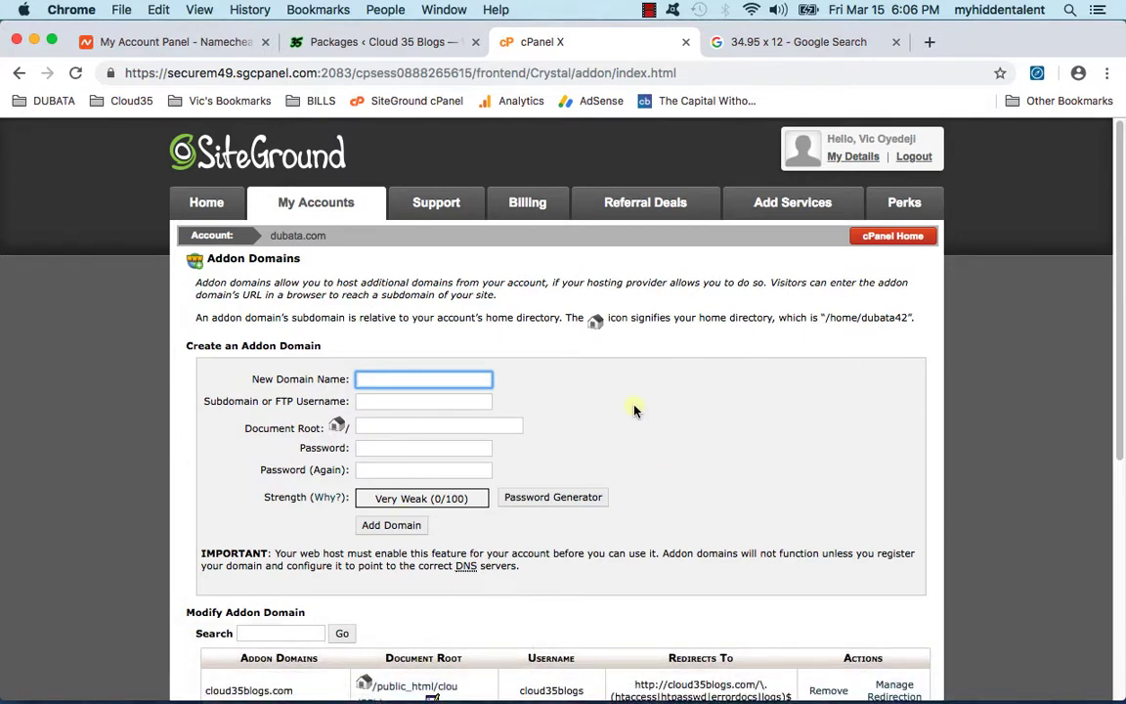
click(693, 403)
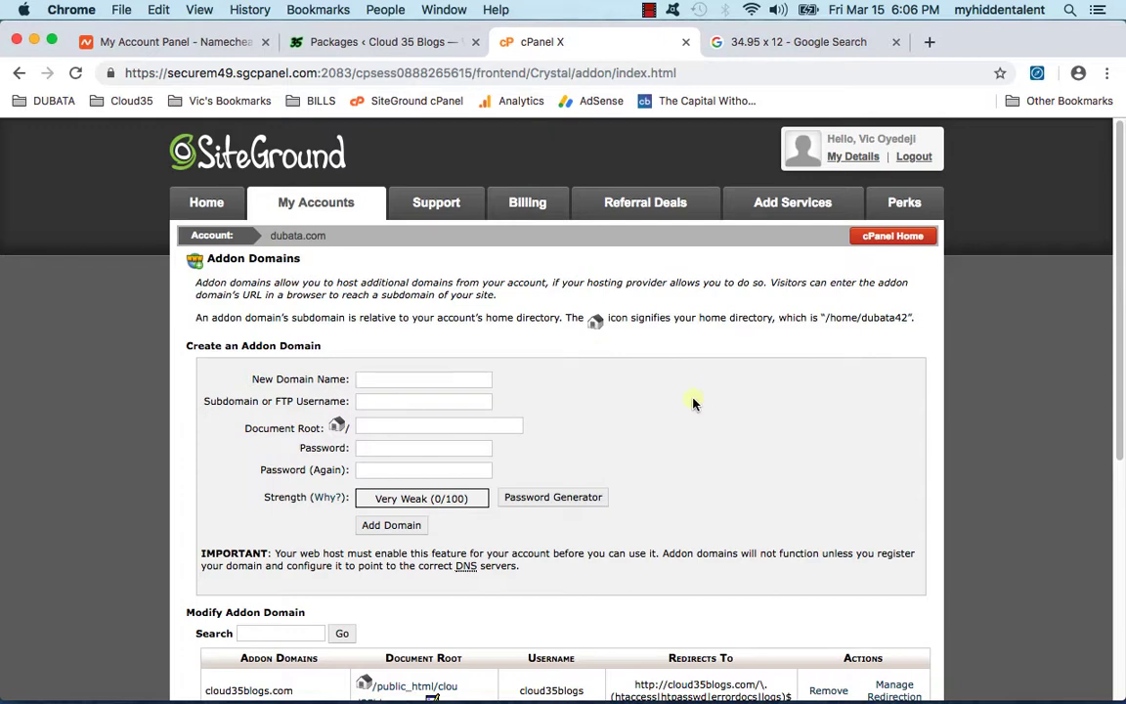
scroll(679, 423, down, 5)
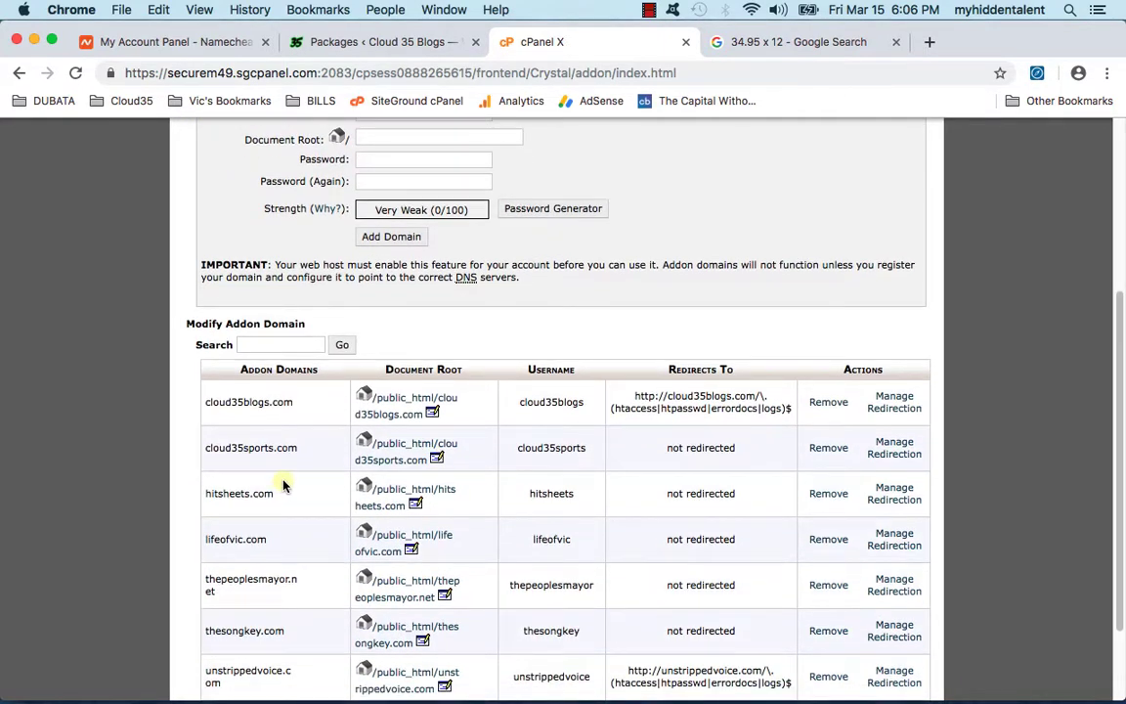
scroll(284, 485, down, 1)
scroll(210, 489, down, 1)
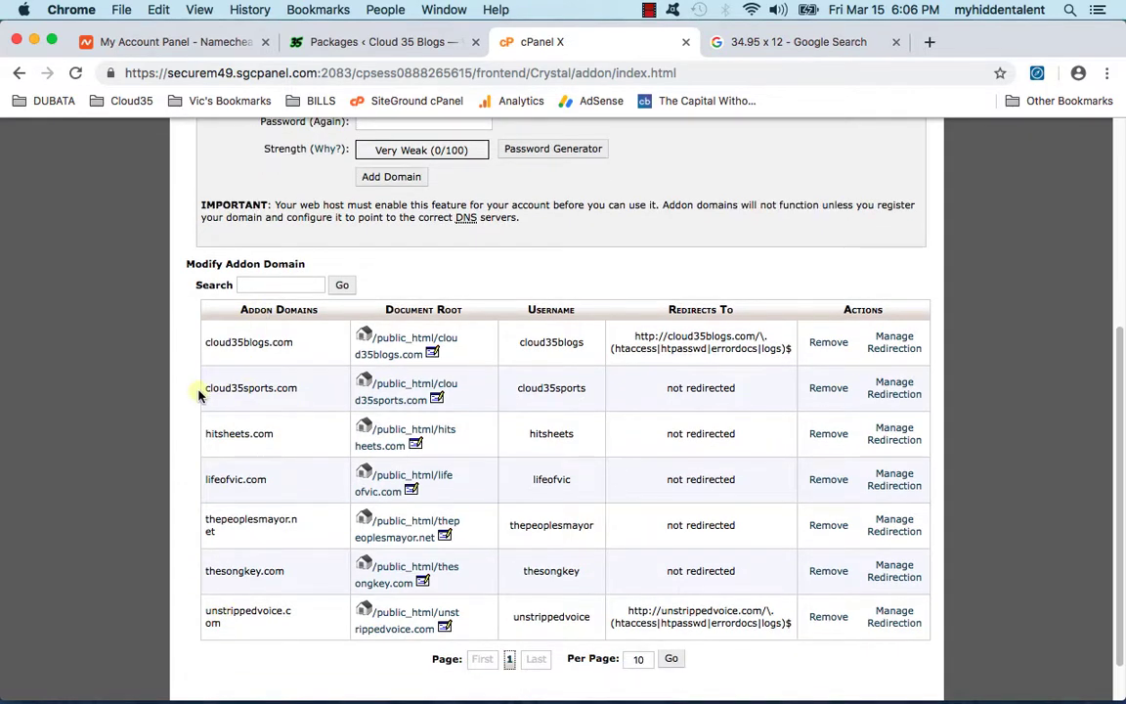
drag(204, 388, 311, 389)
scroll(440, 411, up, 3)
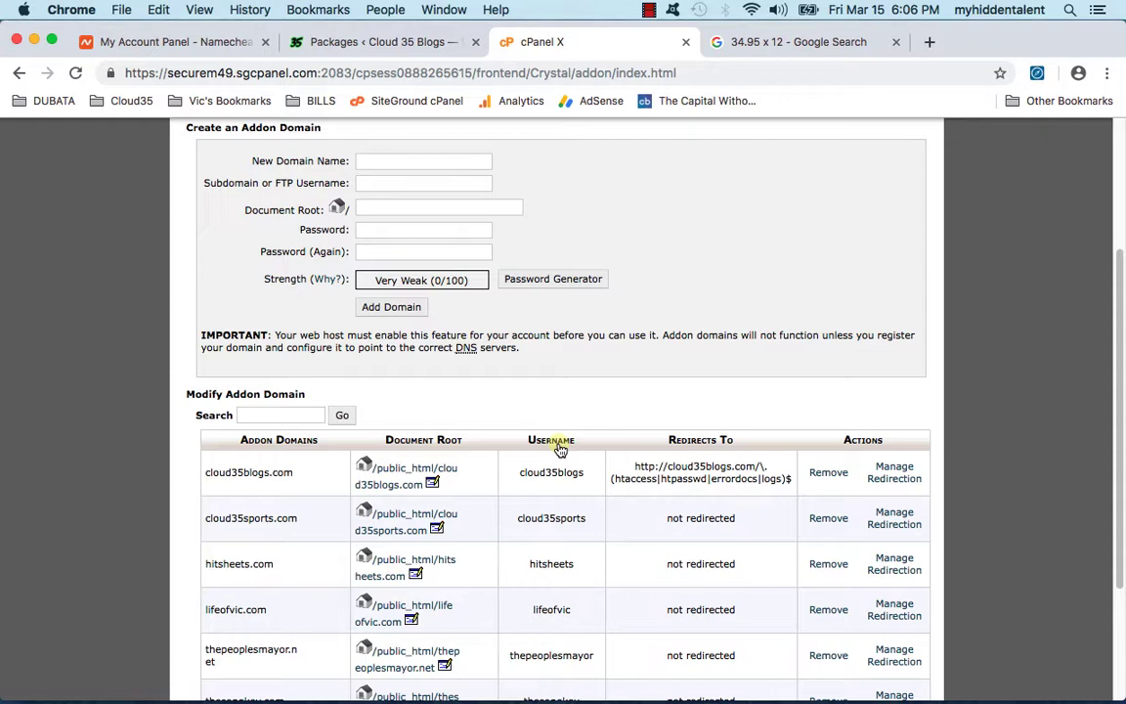
scroll(561, 448, up, 1)
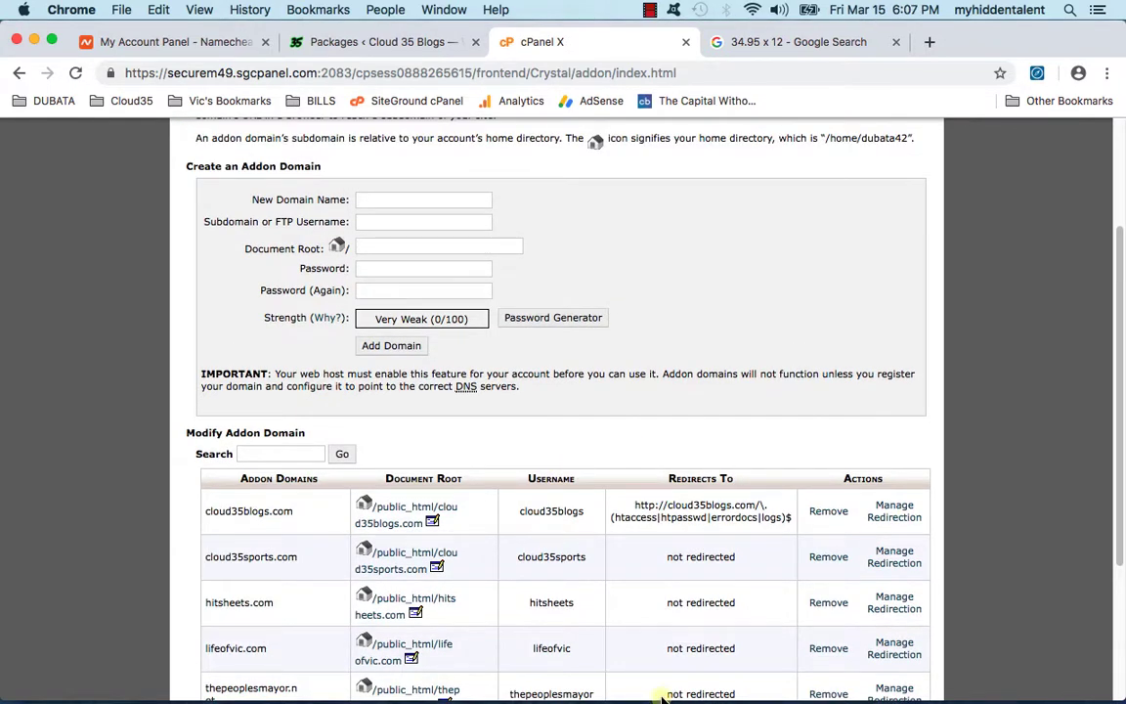
mouse_move(688, 698)
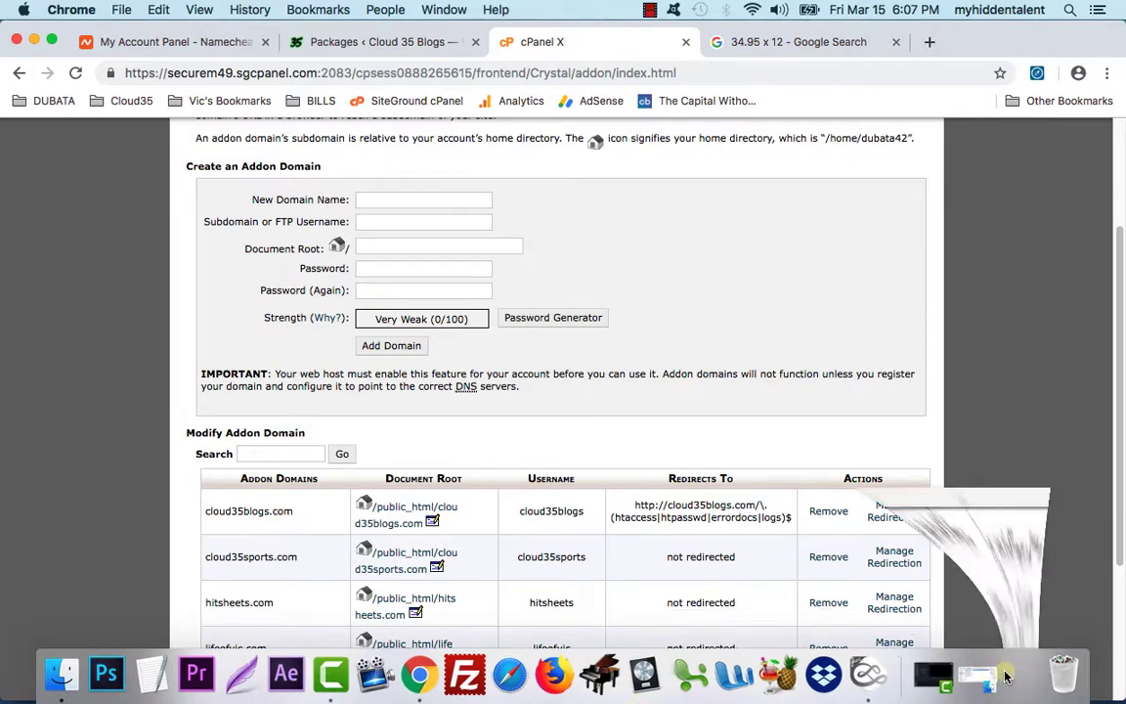
click(1020, 675)
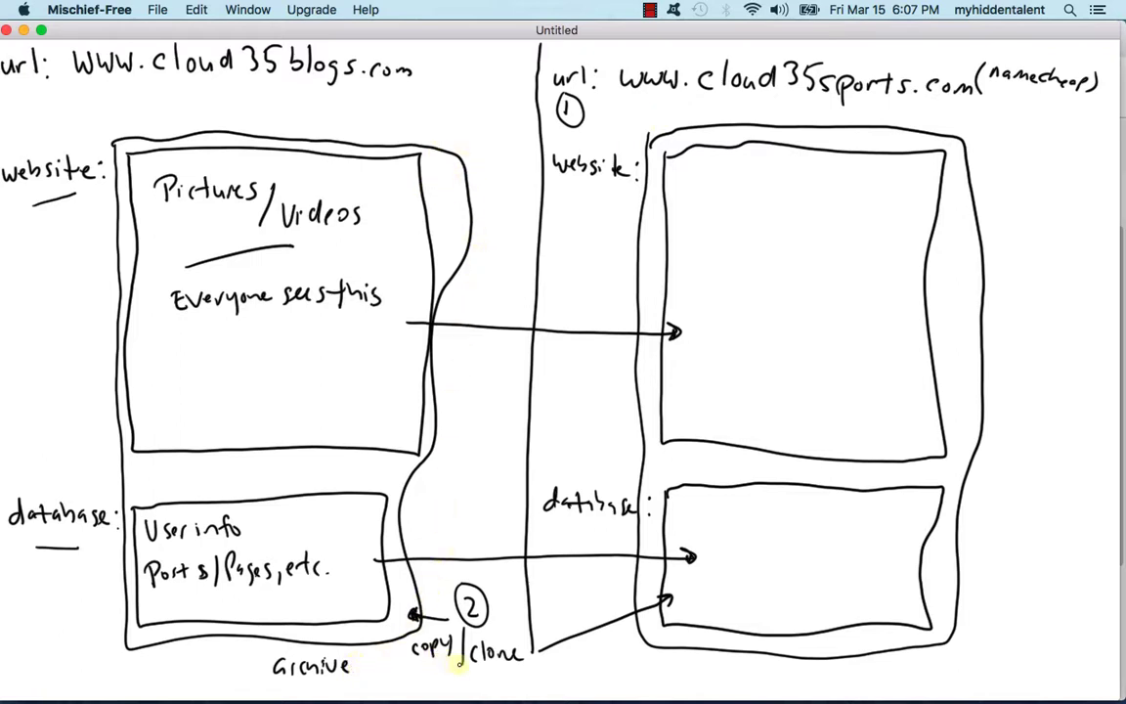
Step: Annotate the diagram with step 3 'add-on domain (optional)' and step 4 'add database'
mouse_move(415, 673)
mouse_down()
mouse_move(409, 684)
mouse_move(506, 676)
mouse_move(512, 686)
mouse_up()
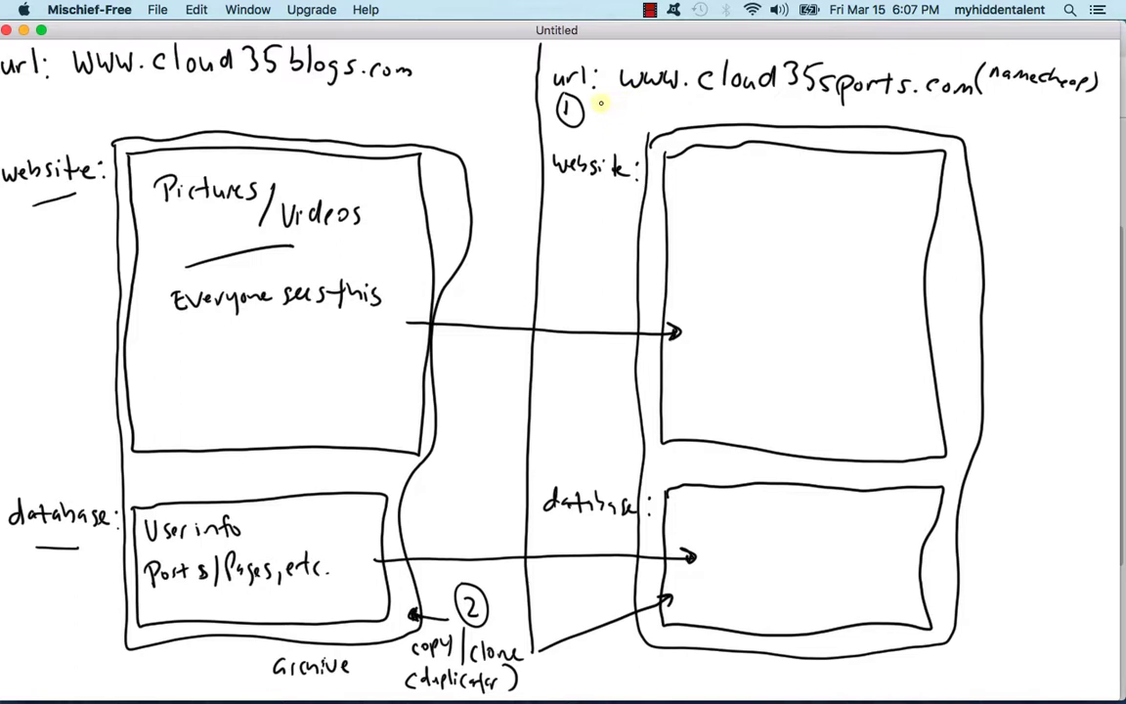
mouse_move(594, 102)
mouse_down()
mouse_move(594, 116)
mouse_move(608, 101)
mouse_move(858, 114)
mouse_up()
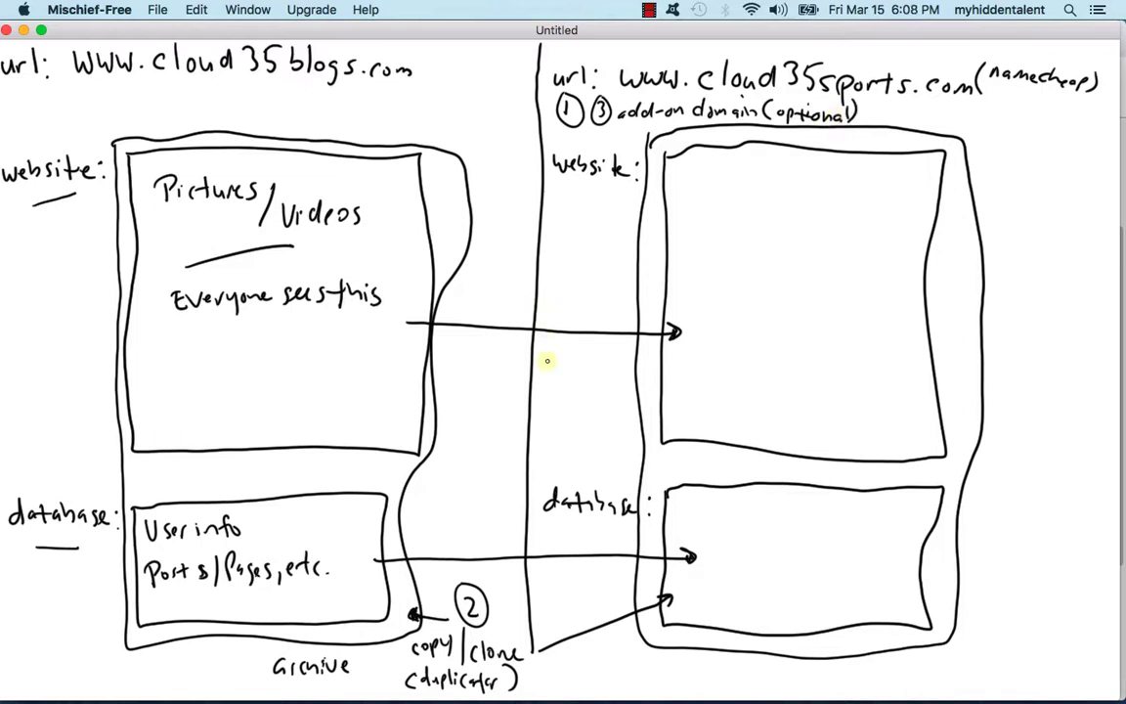
mouse_move(534, 531)
mouse_down()
mouse_move(582, 534)
mouse_move(572, 556)
mouse_move(626, 547)
mouse_up()
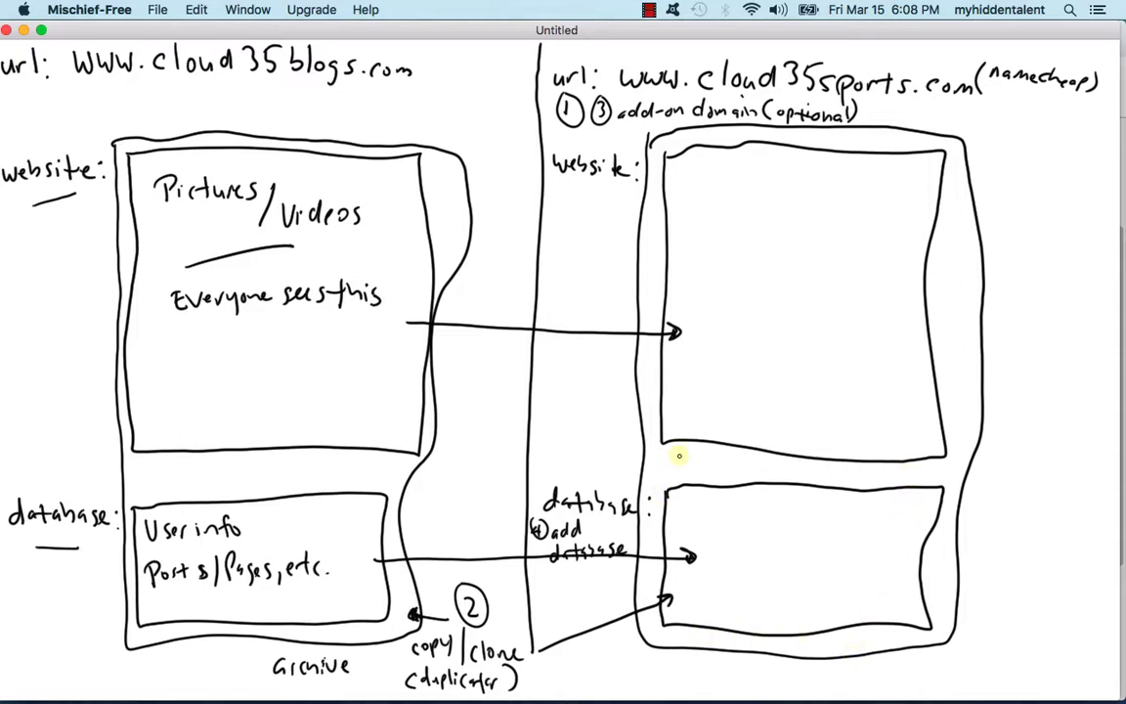
click(24, 32)
Step: Return to the cPanel home page and go to MySQL Databases
scroll(811, 474, up, 4)
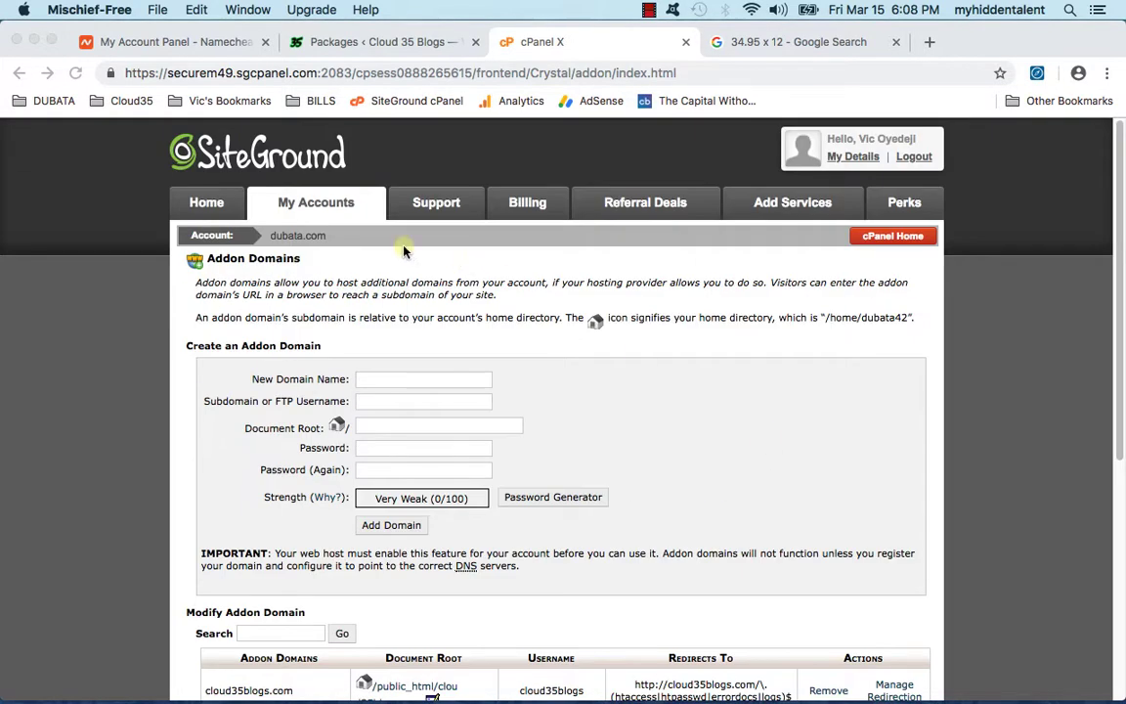
click(886, 238)
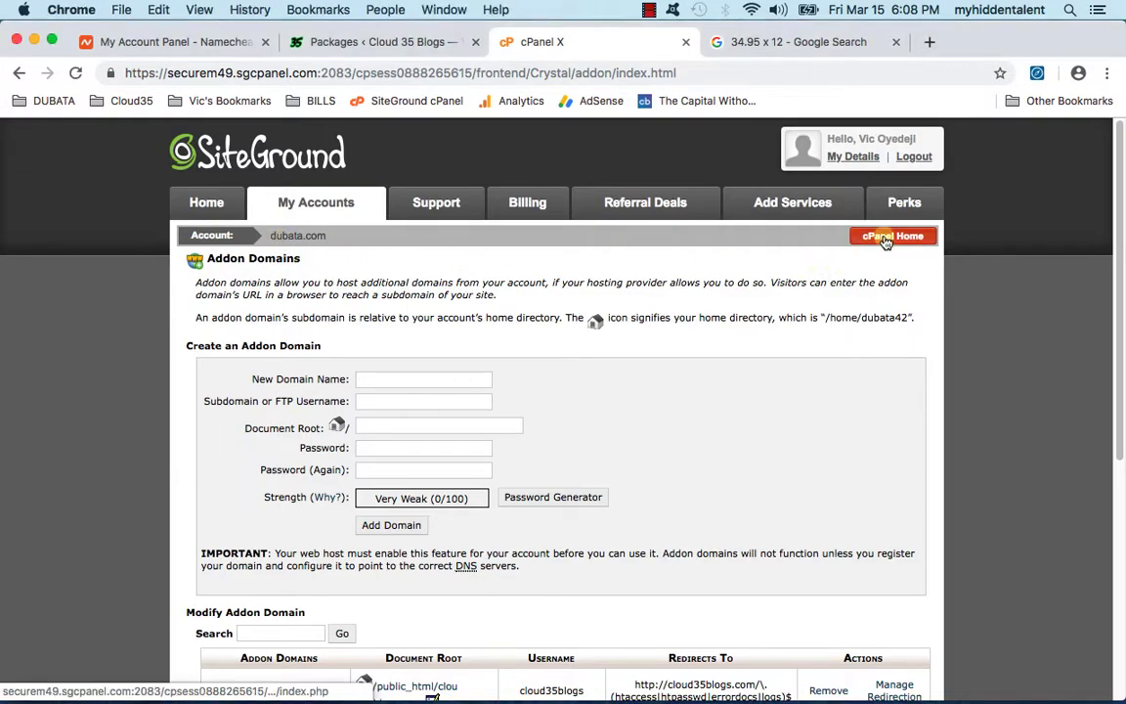
click(886, 238)
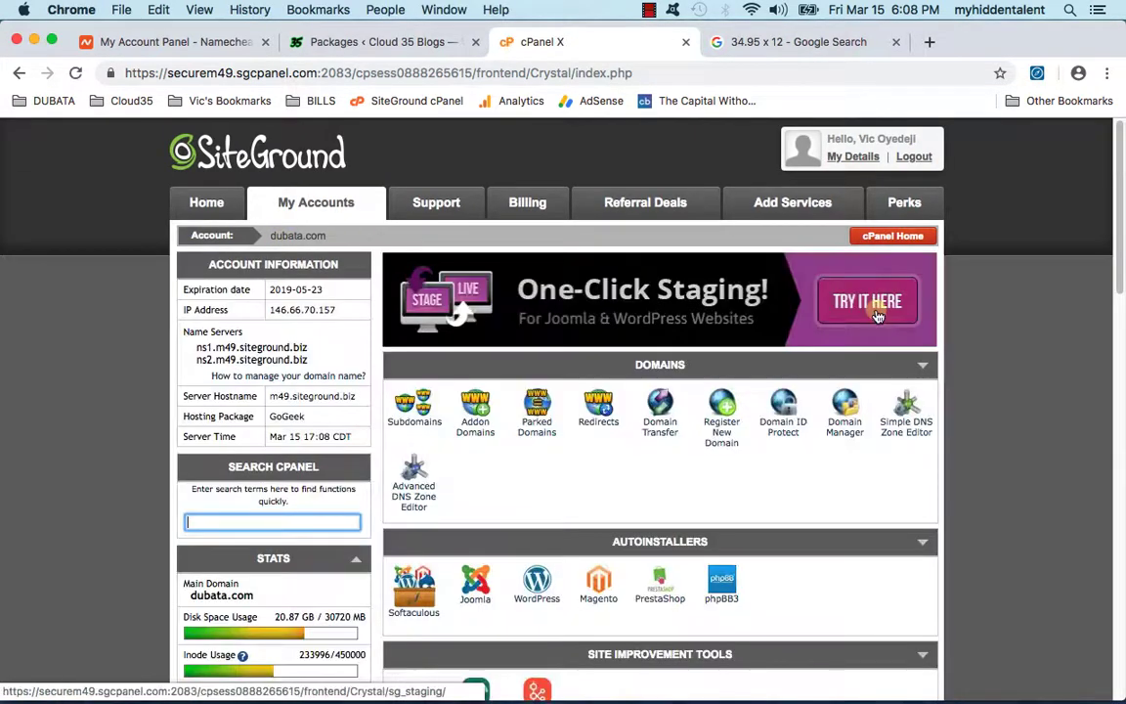
scroll(640, 383, down, 1)
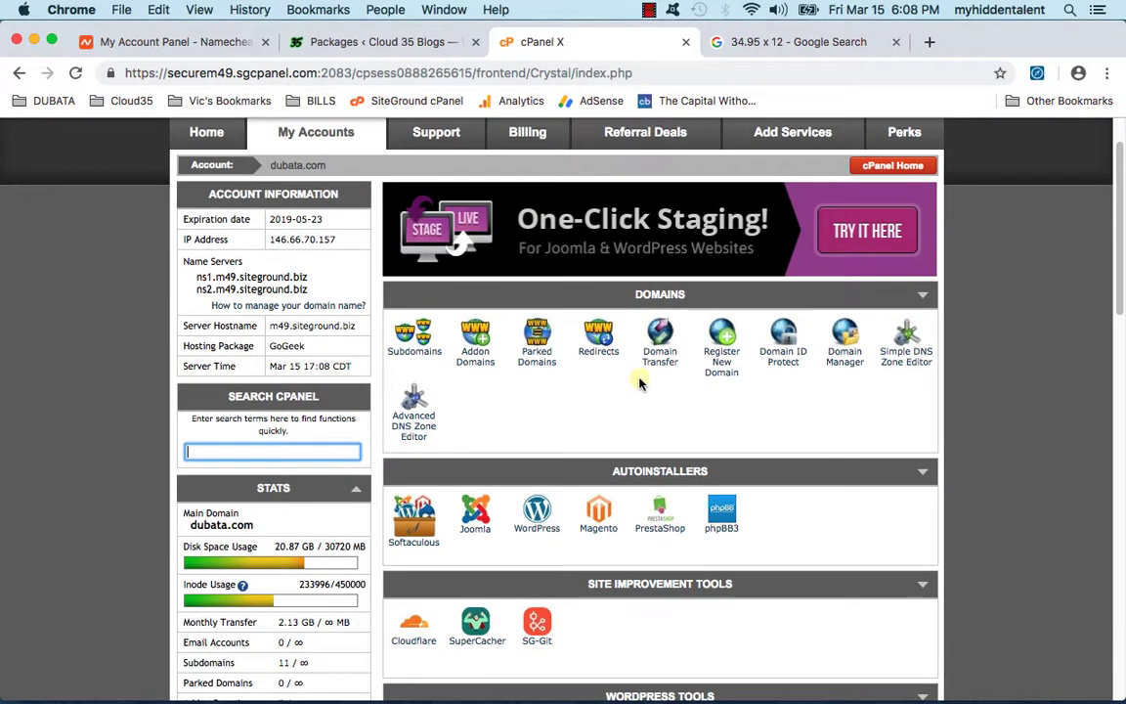
scroll(637, 385, down, 5)
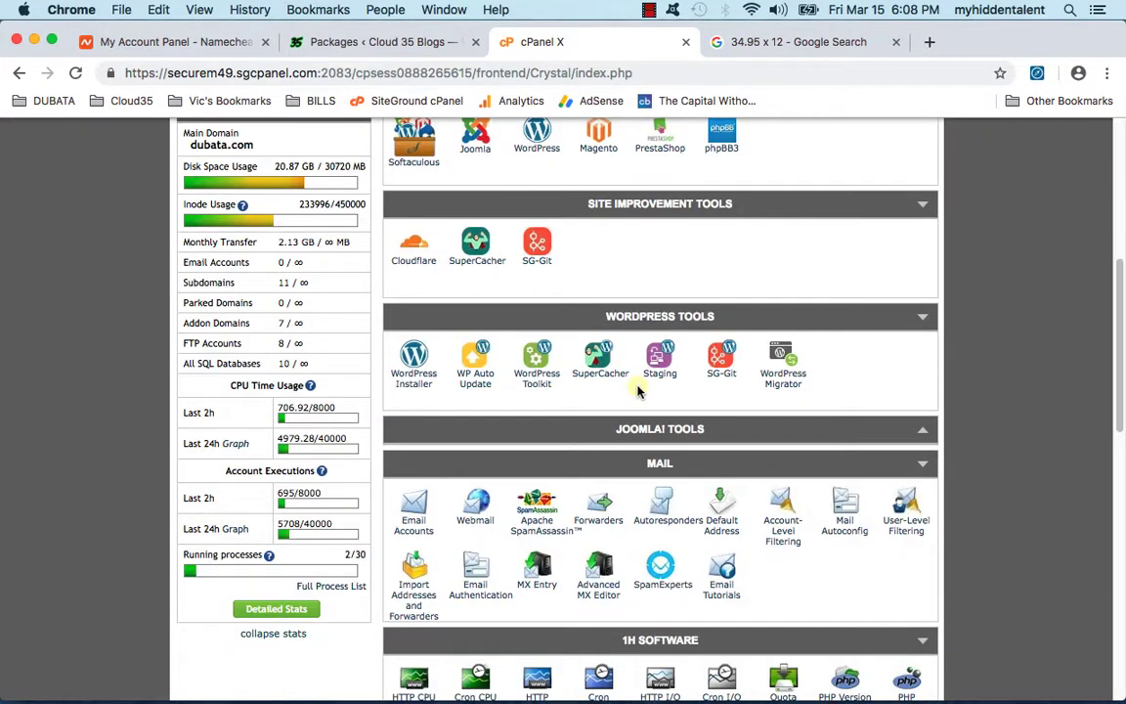
scroll(548, 385, down, 2)
scroll(548, 385, down, 3)
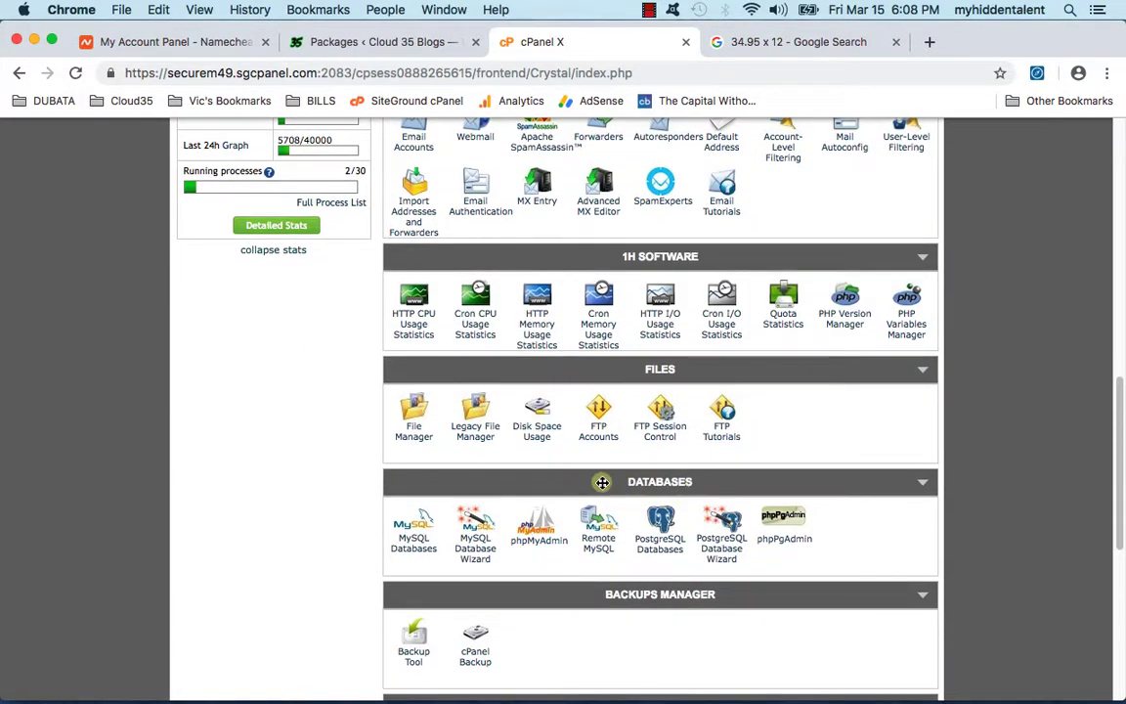
click(417, 554)
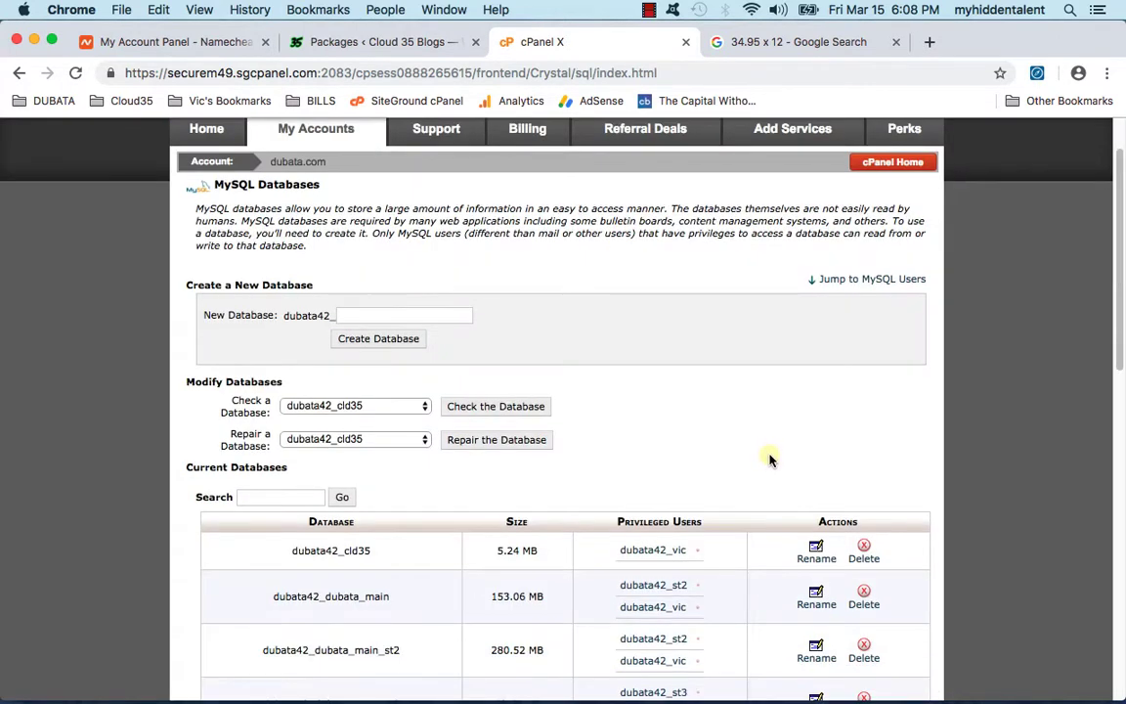
Step: Create the c35sports database and confirm dubata42_c35sports is listed at 0.00 MB
scroll(762, 442, down, 1)
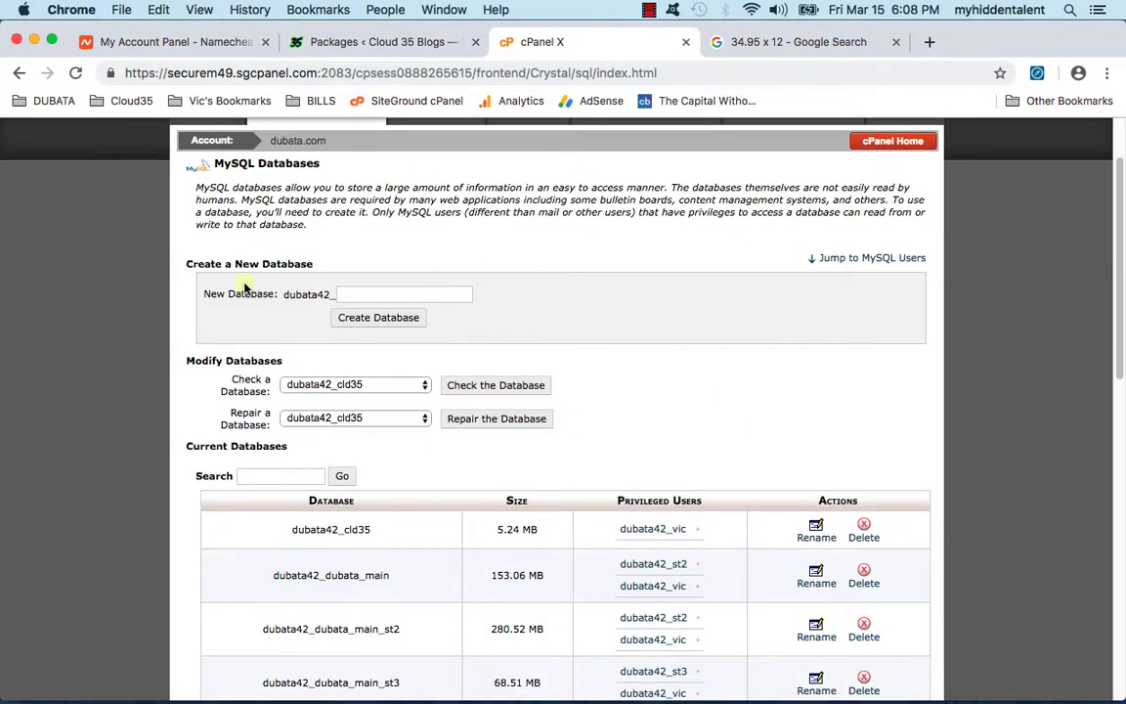
drag(194, 260, 357, 281)
click(366, 291)
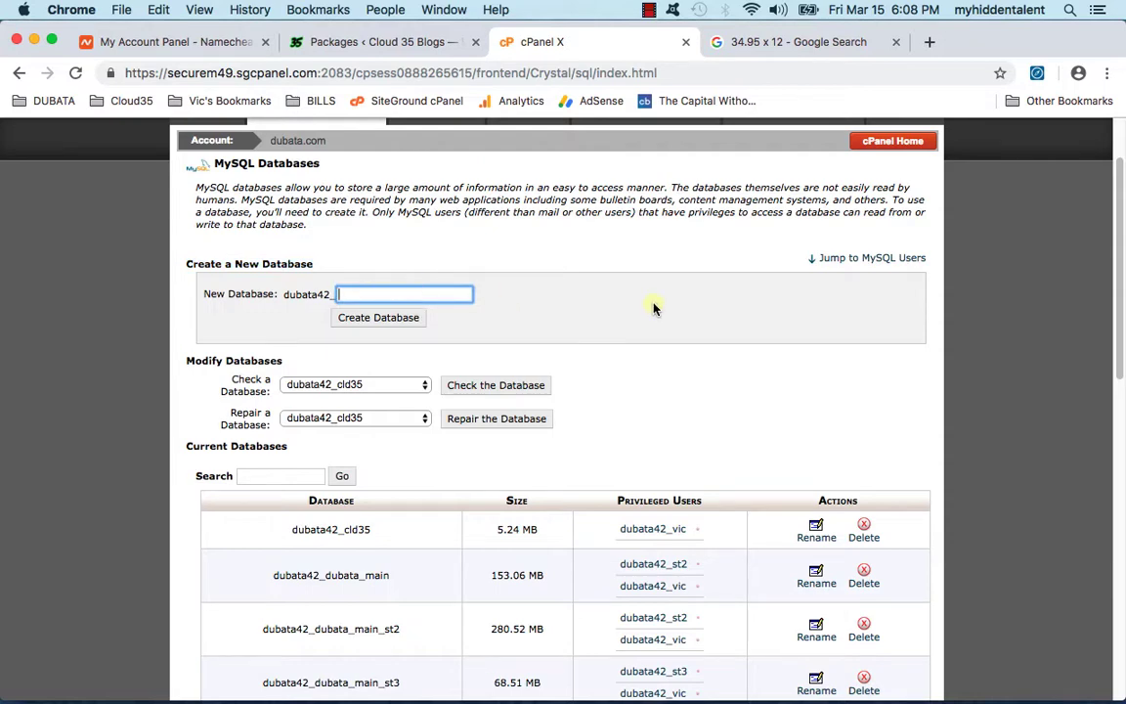
scroll(650, 289, up, 2)
text(c35sports)
click(390, 393)
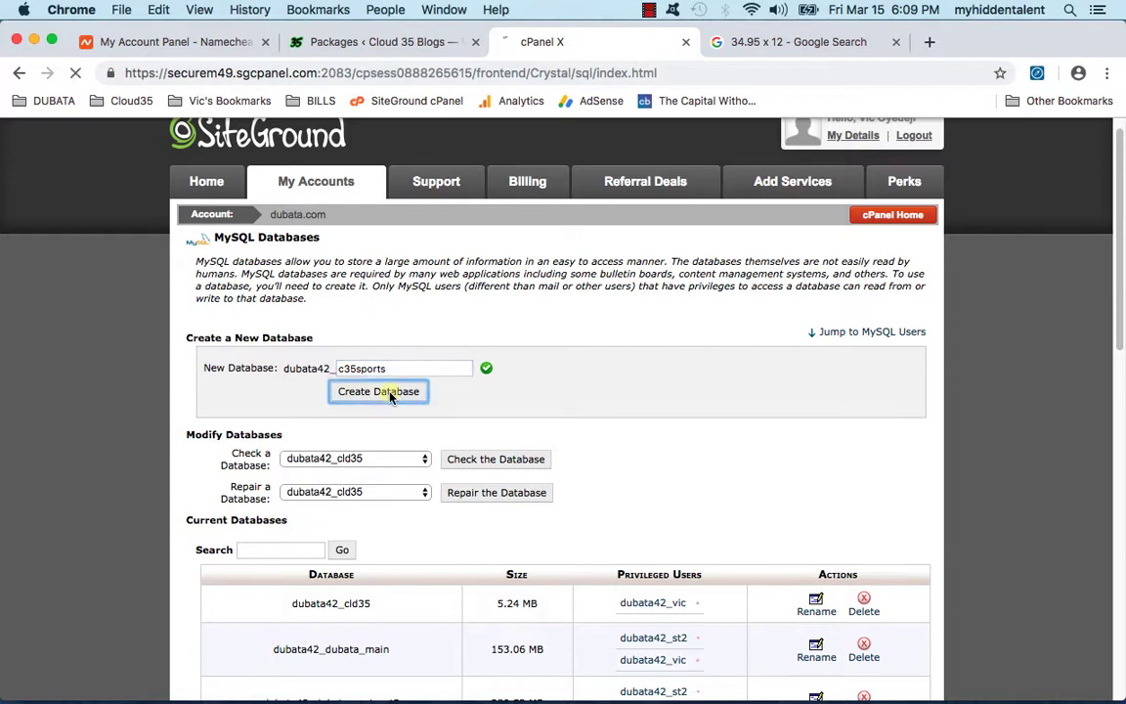
click(567, 346)
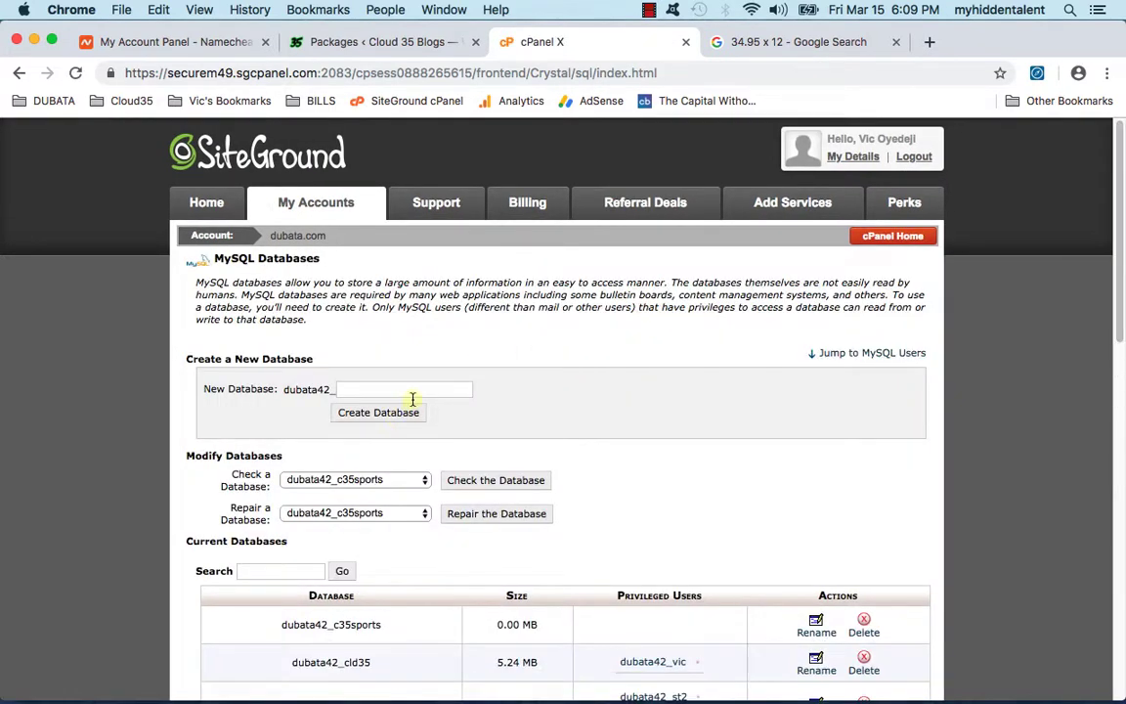
scroll(493, 420, down, 5)
drag(384, 256, 257, 259)
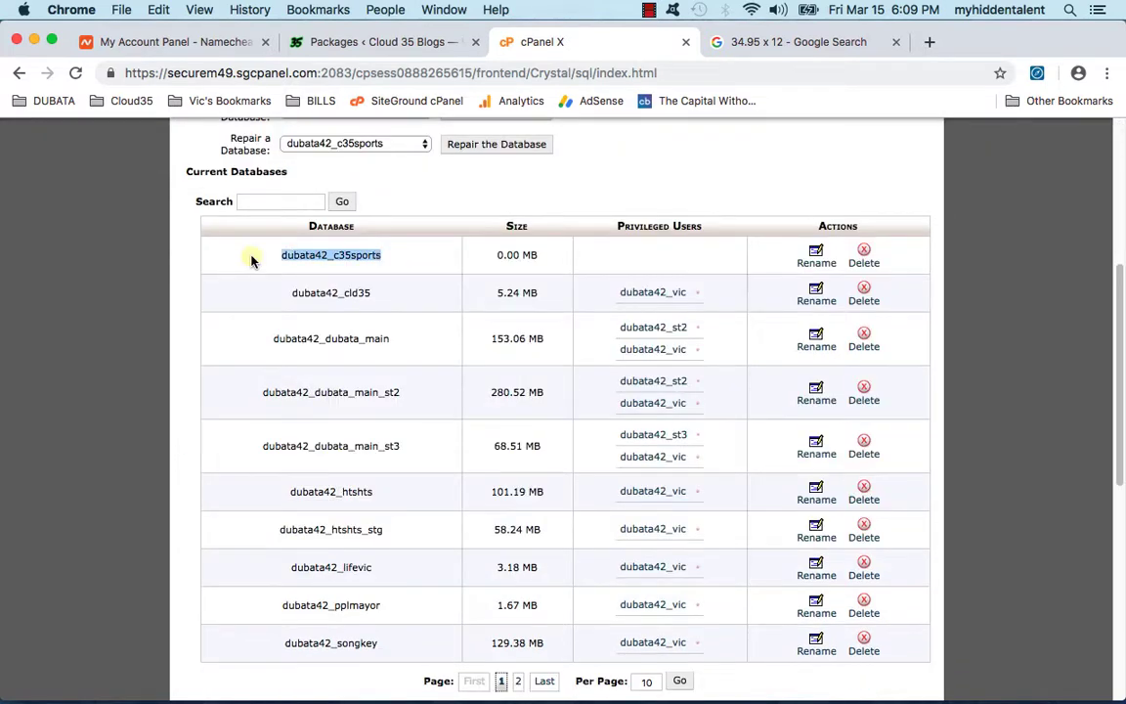
drag(494, 254, 537, 254)
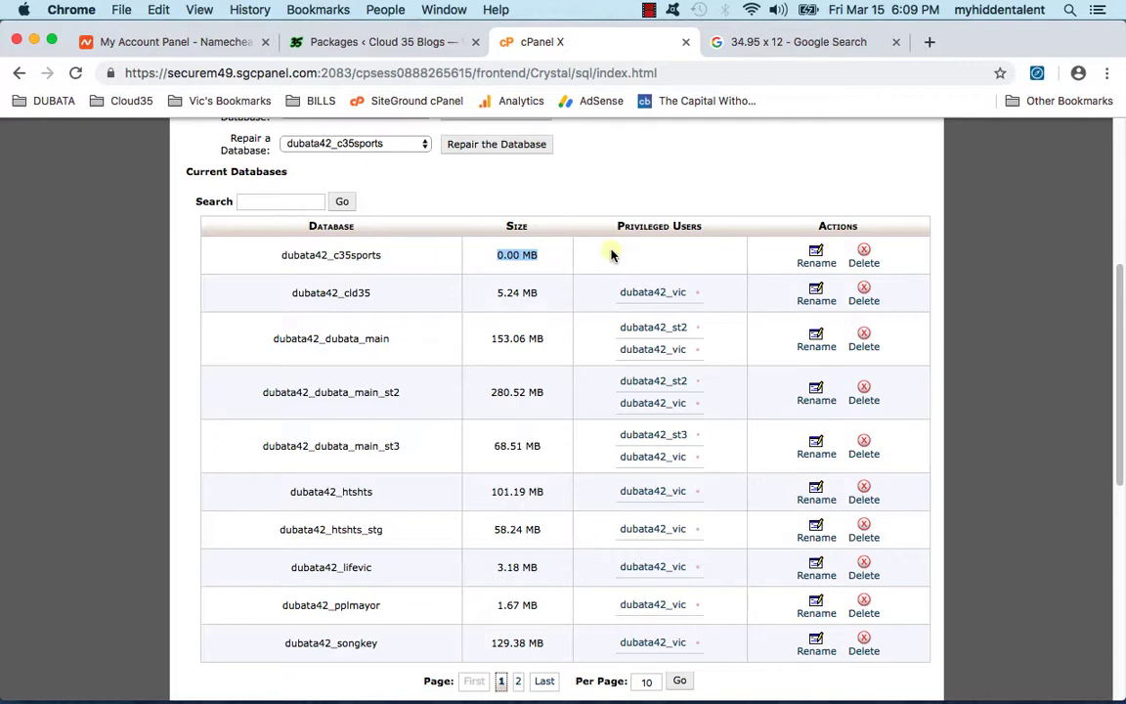
scroll(188, 425, down, 2)
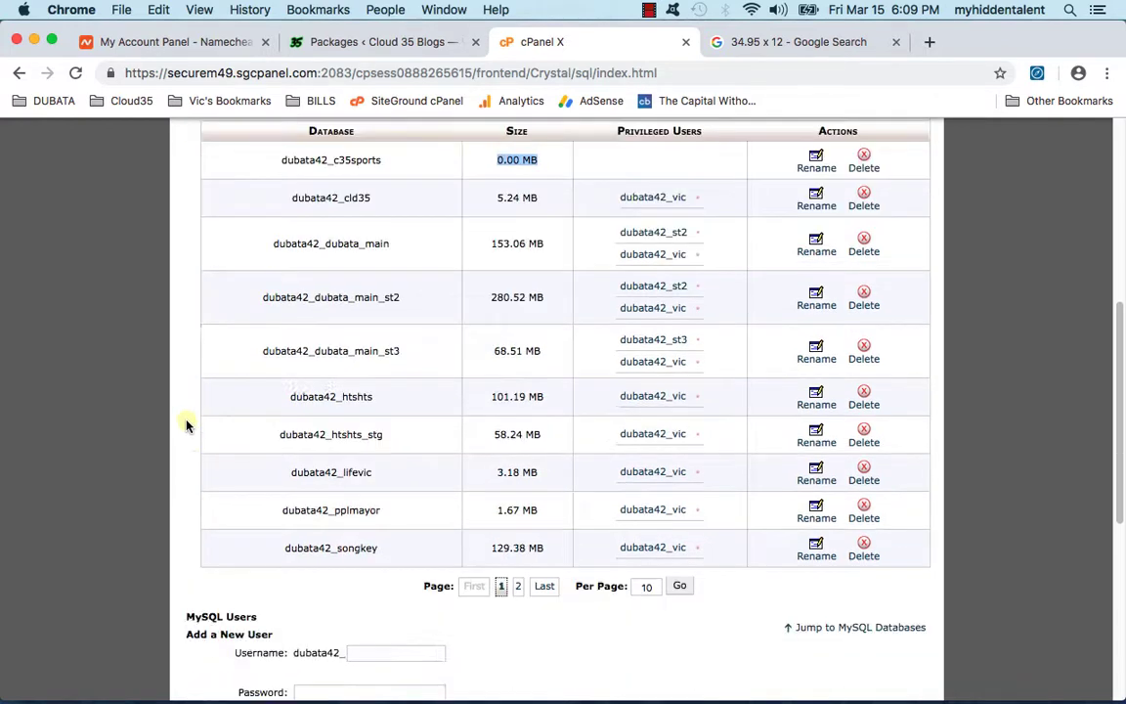
scroll(188, 425, down, 9)
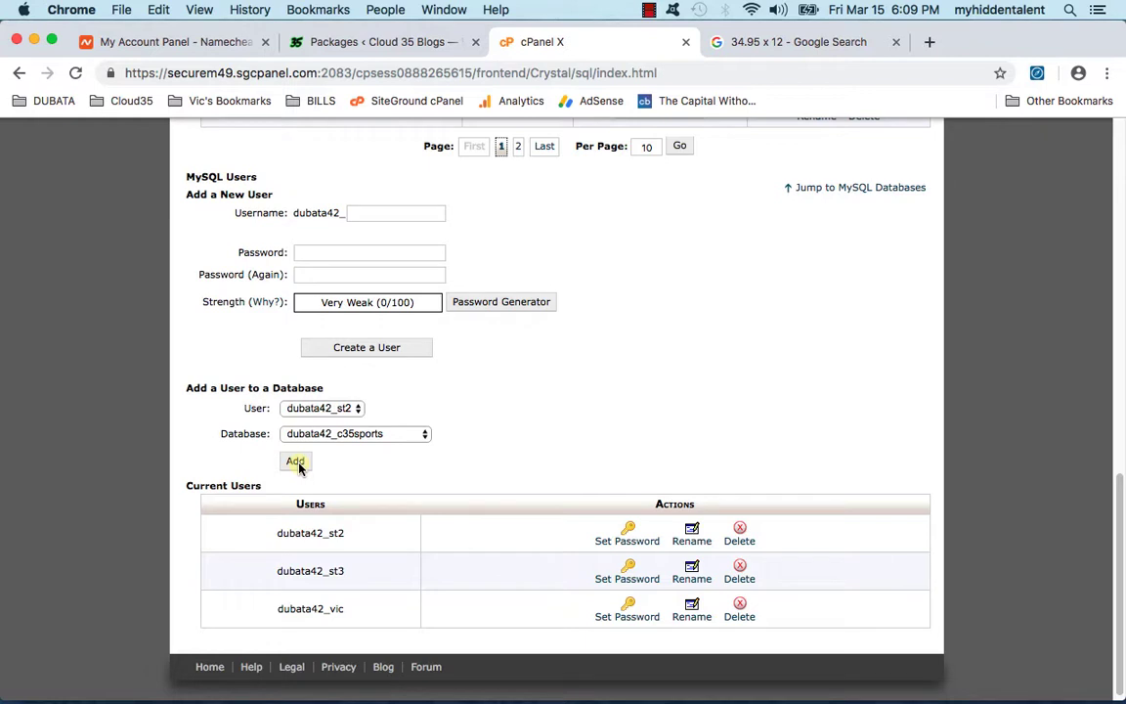
Step: Add the existing MySQL user to the c35sports database with ALL PRIVILEGES
click(338, 410)
click(326, 436)
click(357, 435)
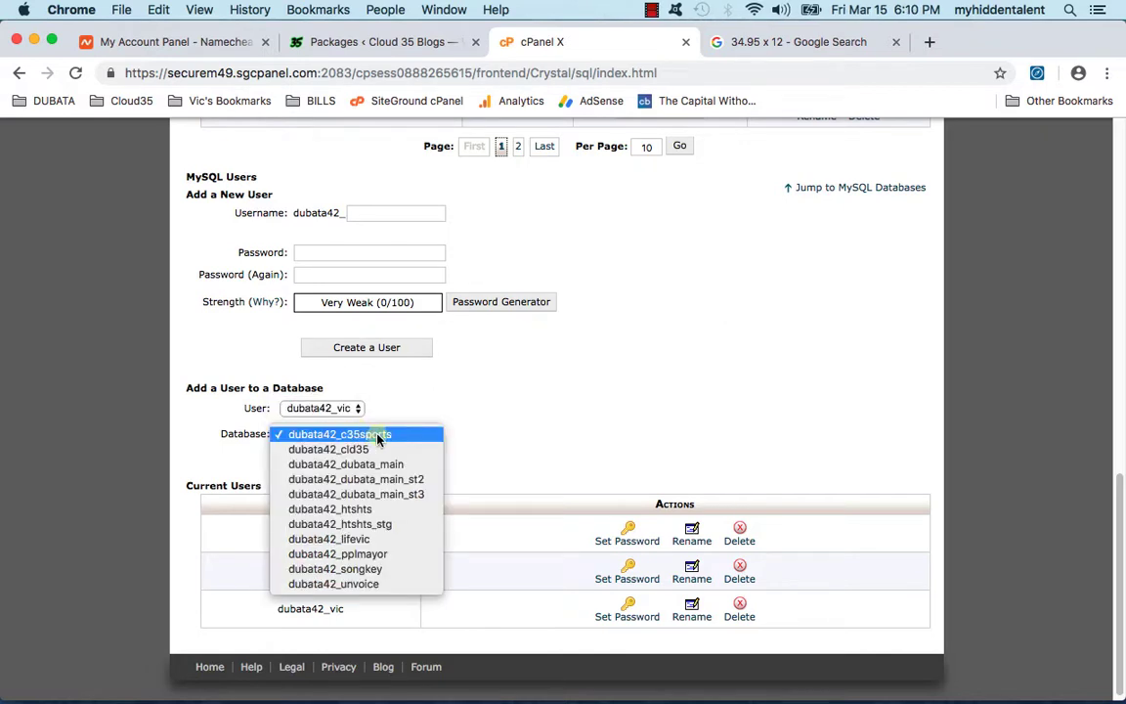
click(378, 437)
click(376, 433)
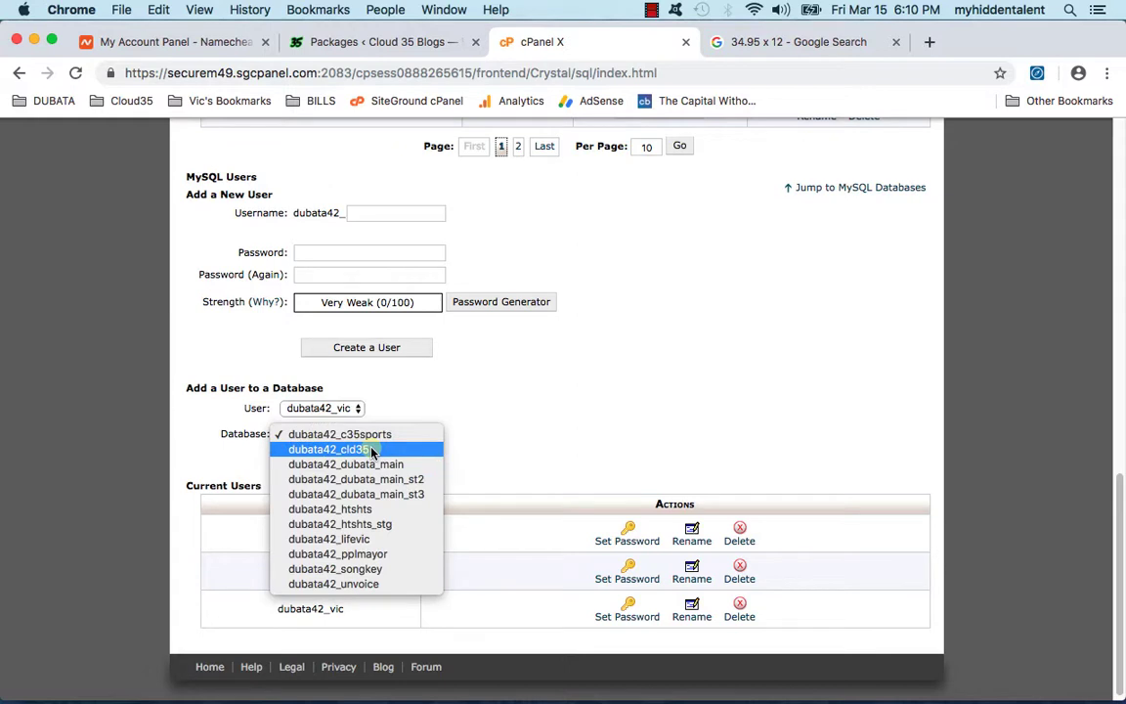
click(318, 434)
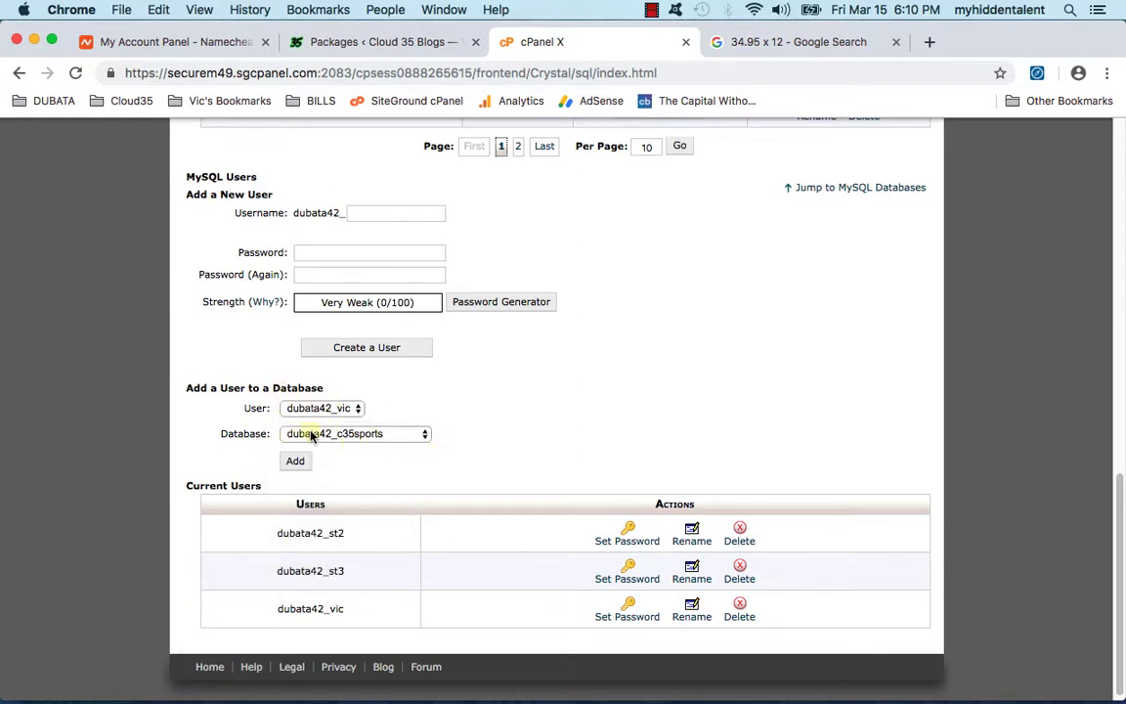
click(295, 461)
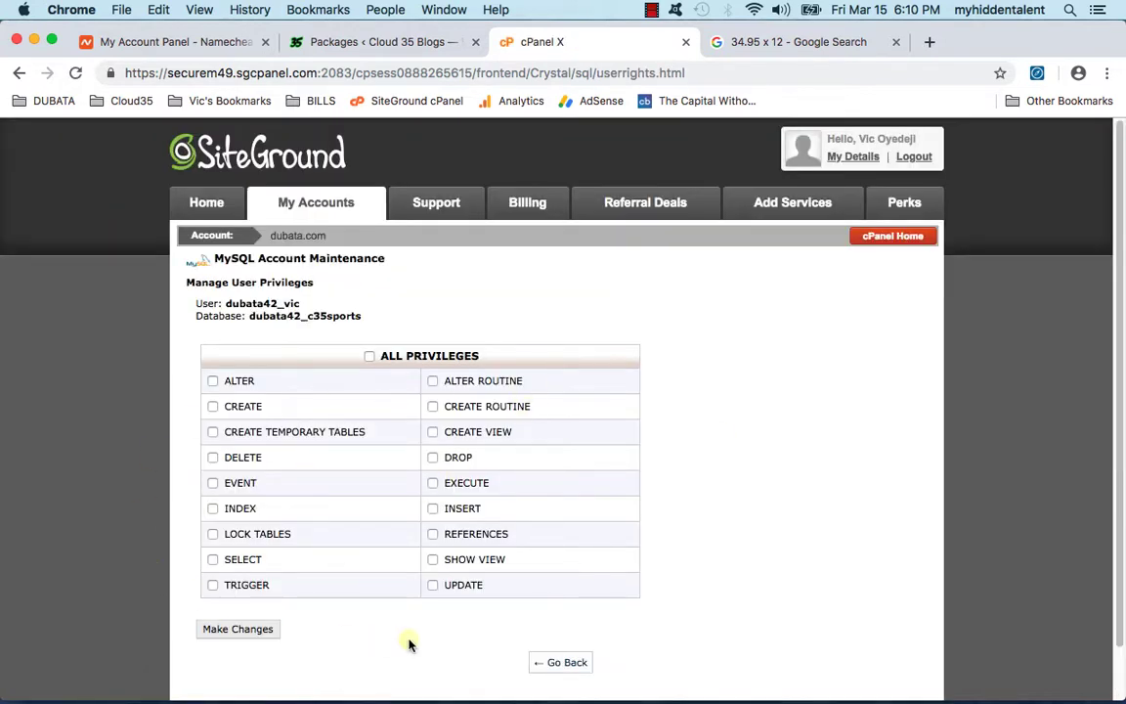
click(369, 357)
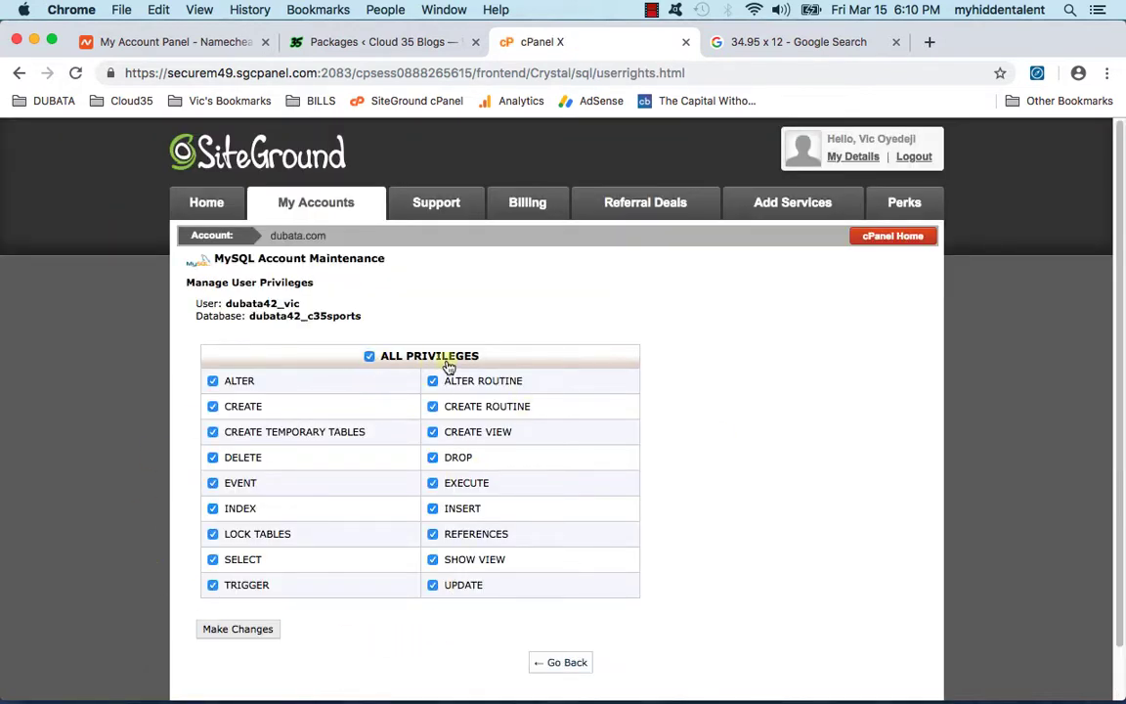
scroll(235, 611, down, 1)
click(237, 605)
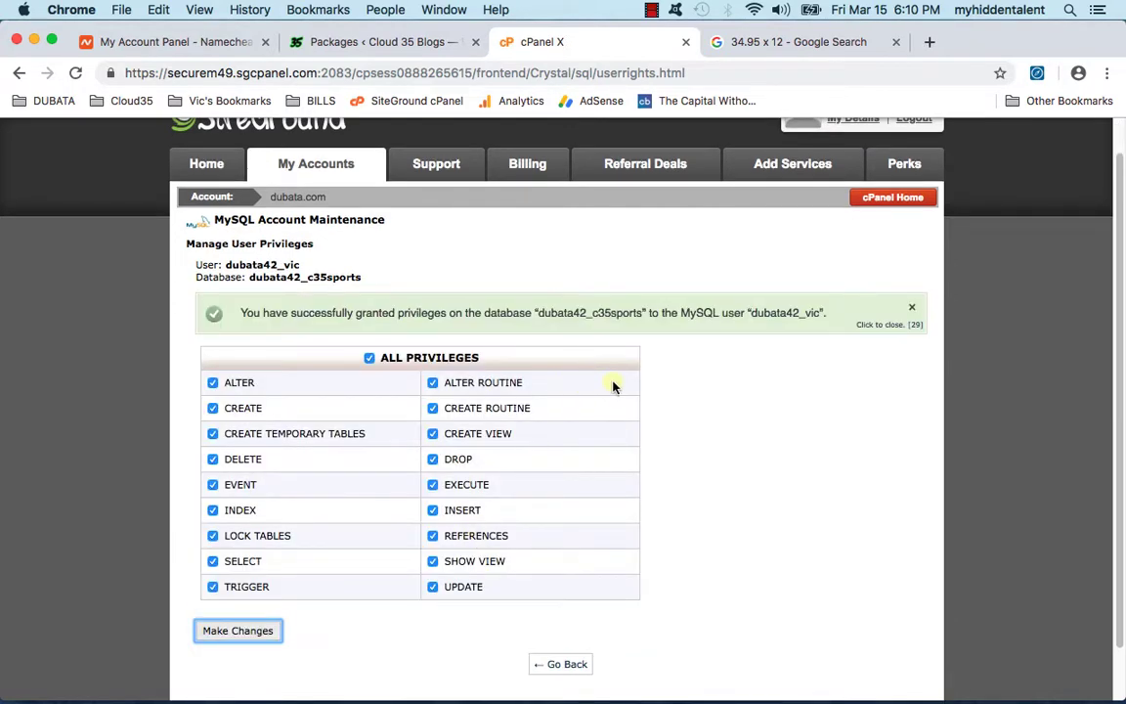
Step: Back on MySQL Databases, check the new database's 0.00 MB size
click(566, 666)
scroll(411, 483, down, 2)
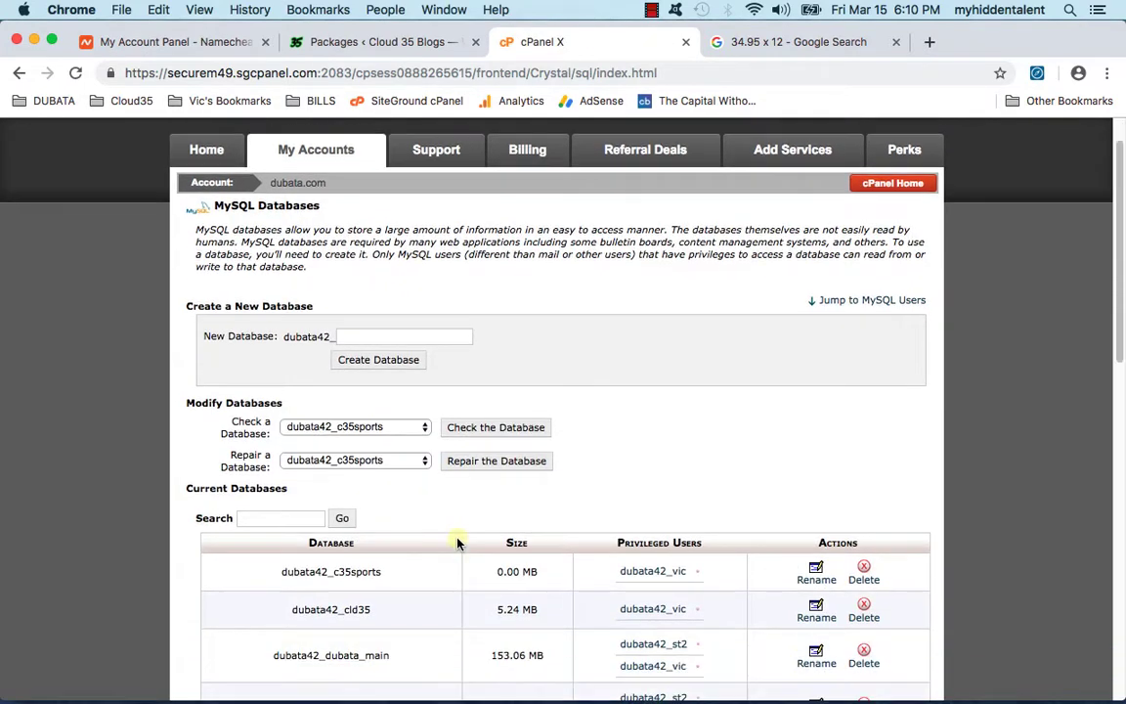
scroll(284, 563, down, 1)
drag(281, 548, 379, 553)
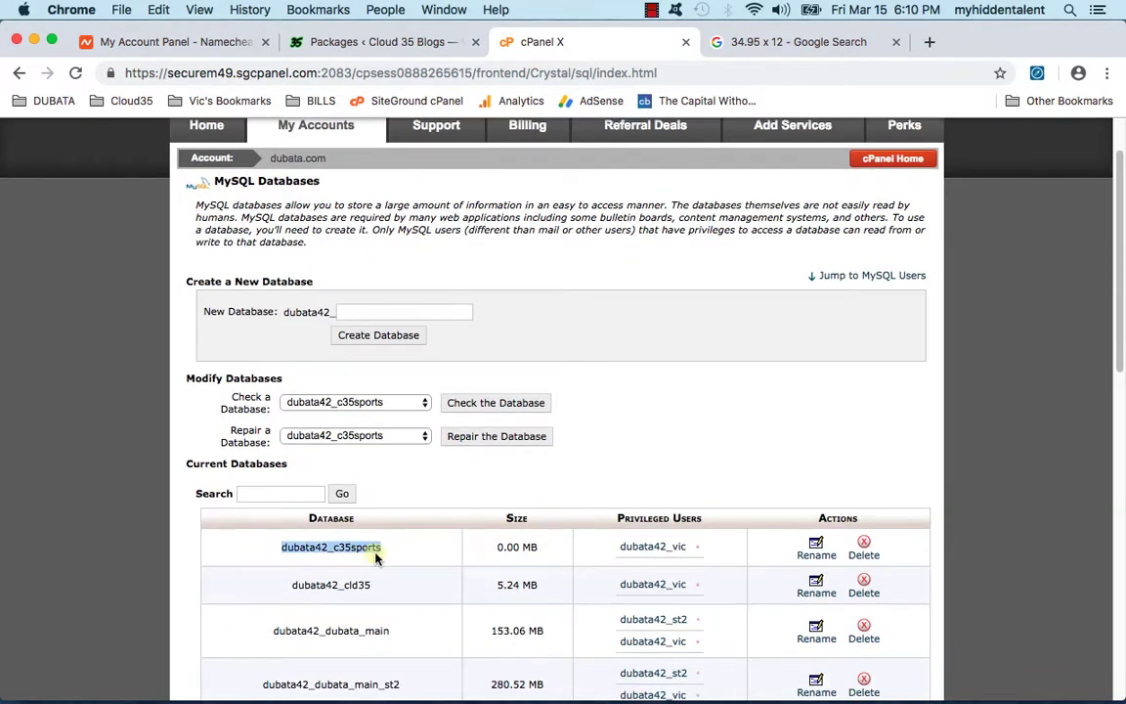
drag(494, 547, 541, 550)
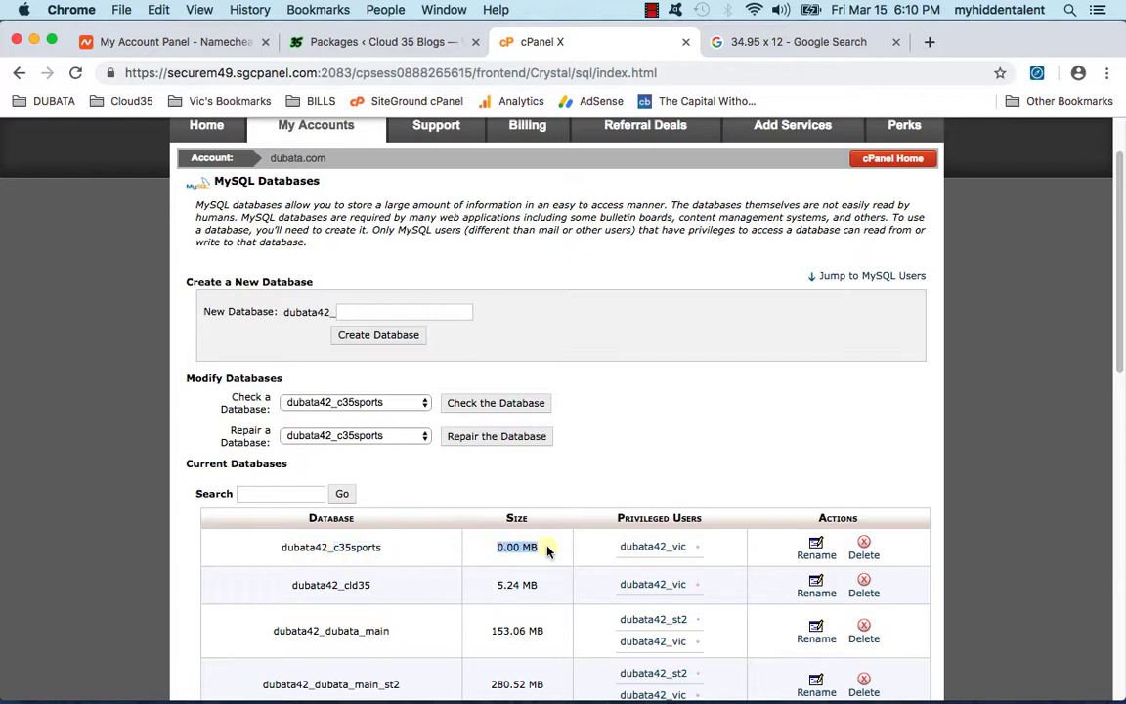
click(549, 553)
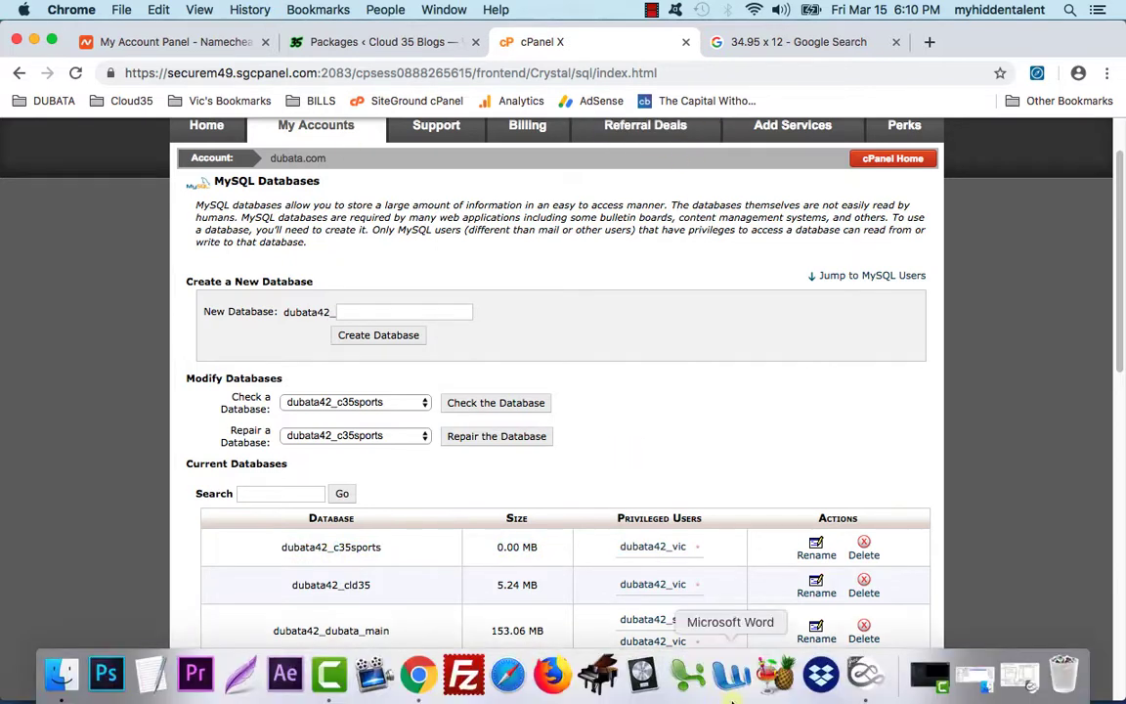
click(942, 673)
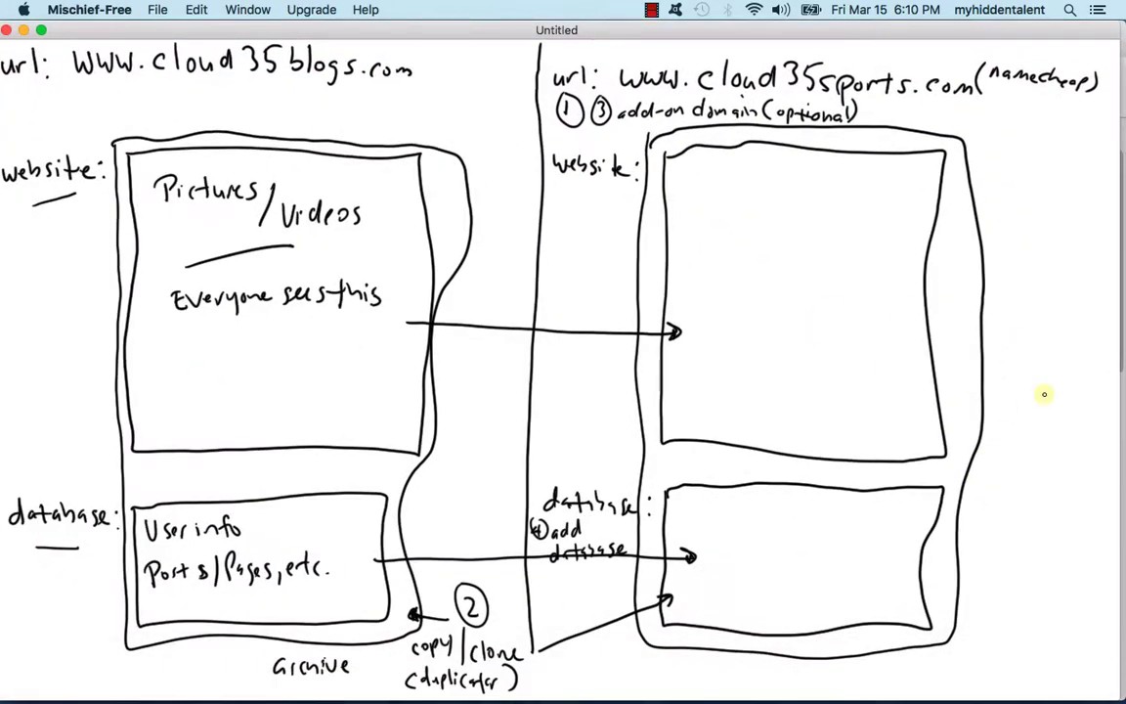
Step: Mark the clone arrow with a circled 5 and the label 'Paste info'
drag(551, 577, 614, 572)
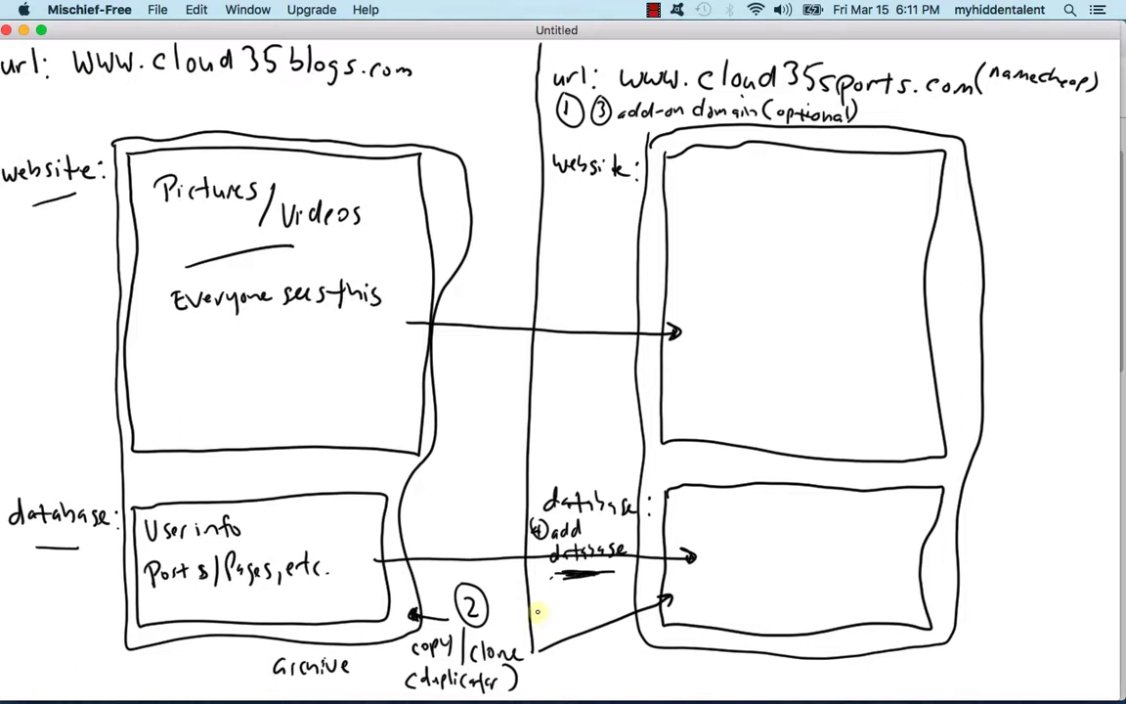
drag(554, 653, 555, 668)
drag(562, 649, 564, 650)
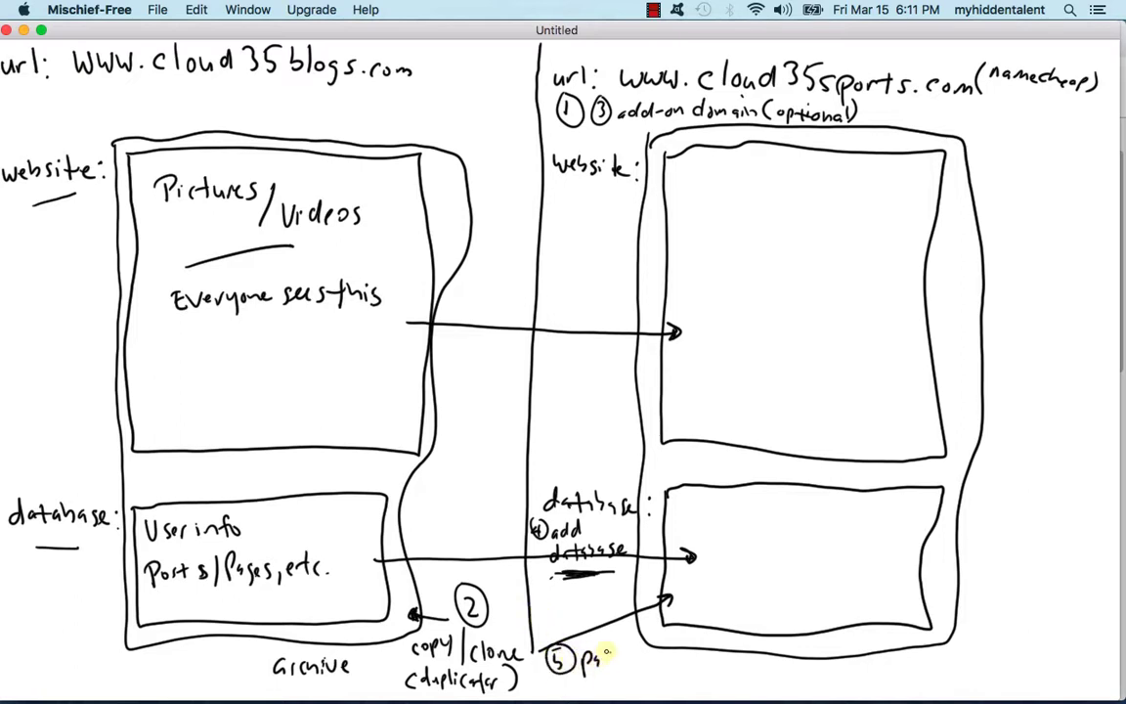
mouse_move(620, 658)
mouse_down()
mouse_move(630, 661)
mouse_move(629, 682)
mouse_up()
drag(641, 669, 640, 671)
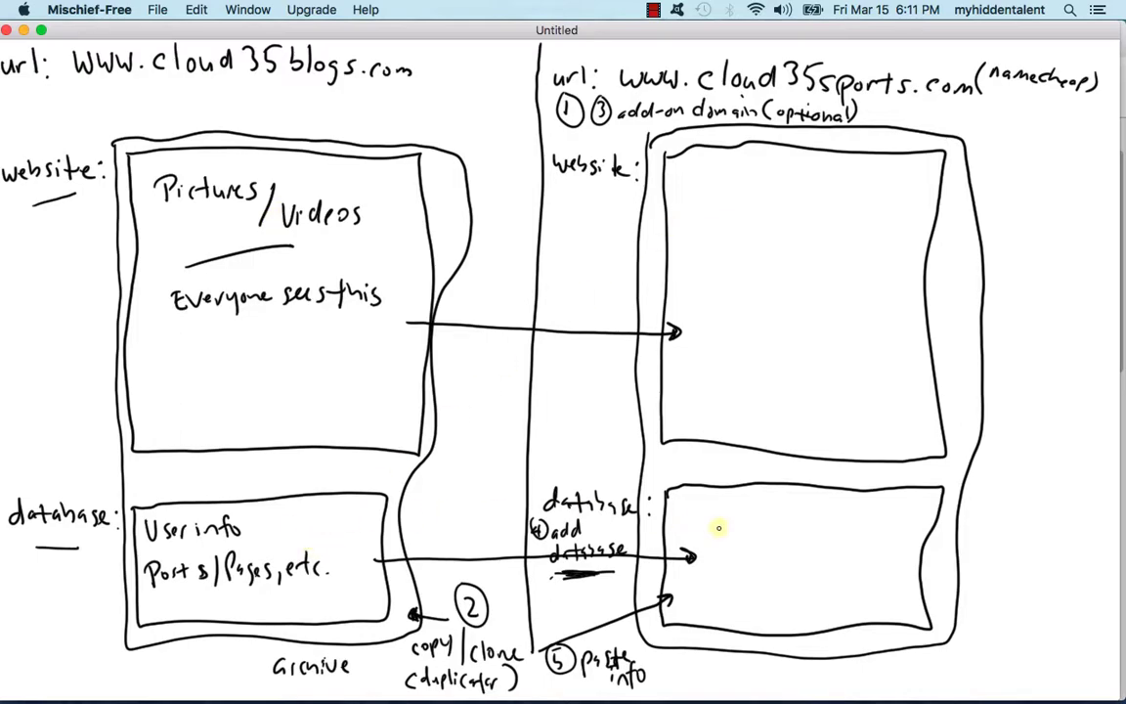
Step: Hide the Mischief drawing and return to the cPanel home page
click(25, 31)
click(607, 328)
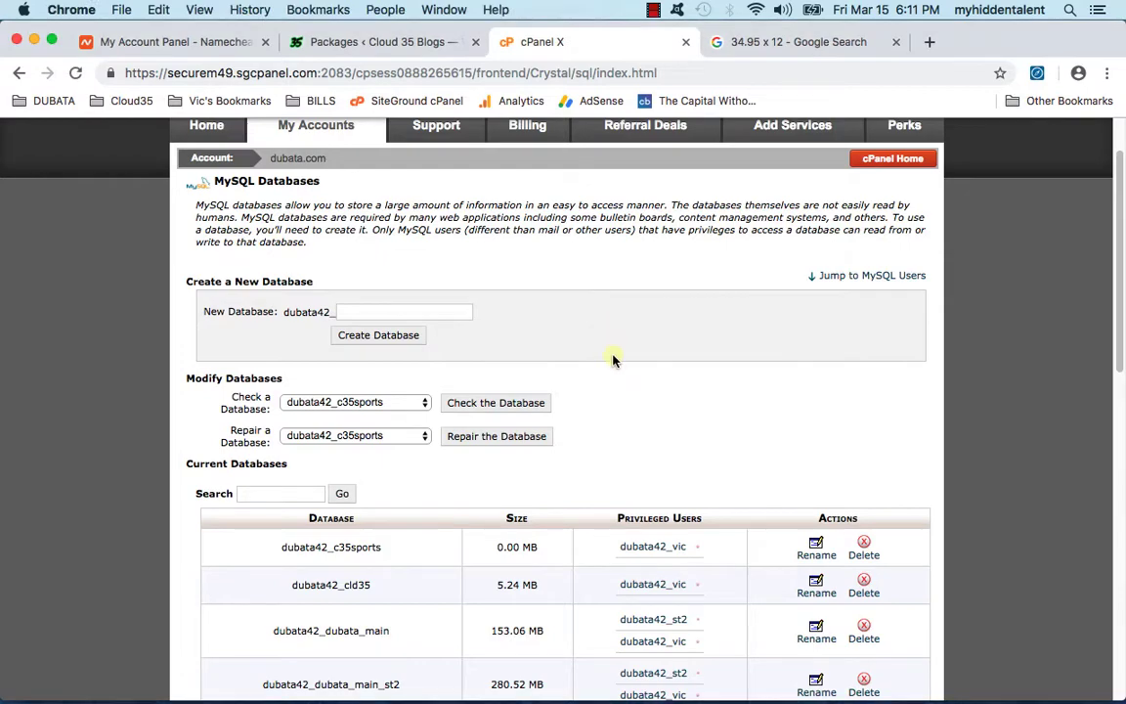
scroll(680, 217, up, 2)
click(887, 238)
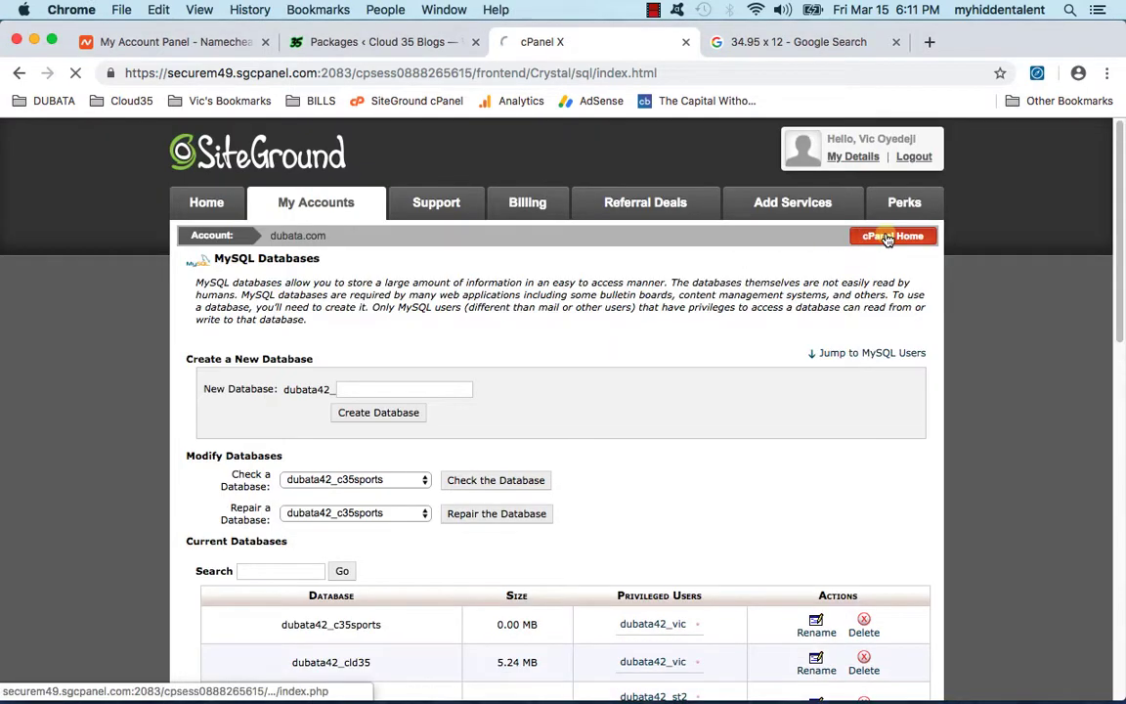
scroll(498, 358, down, 10)
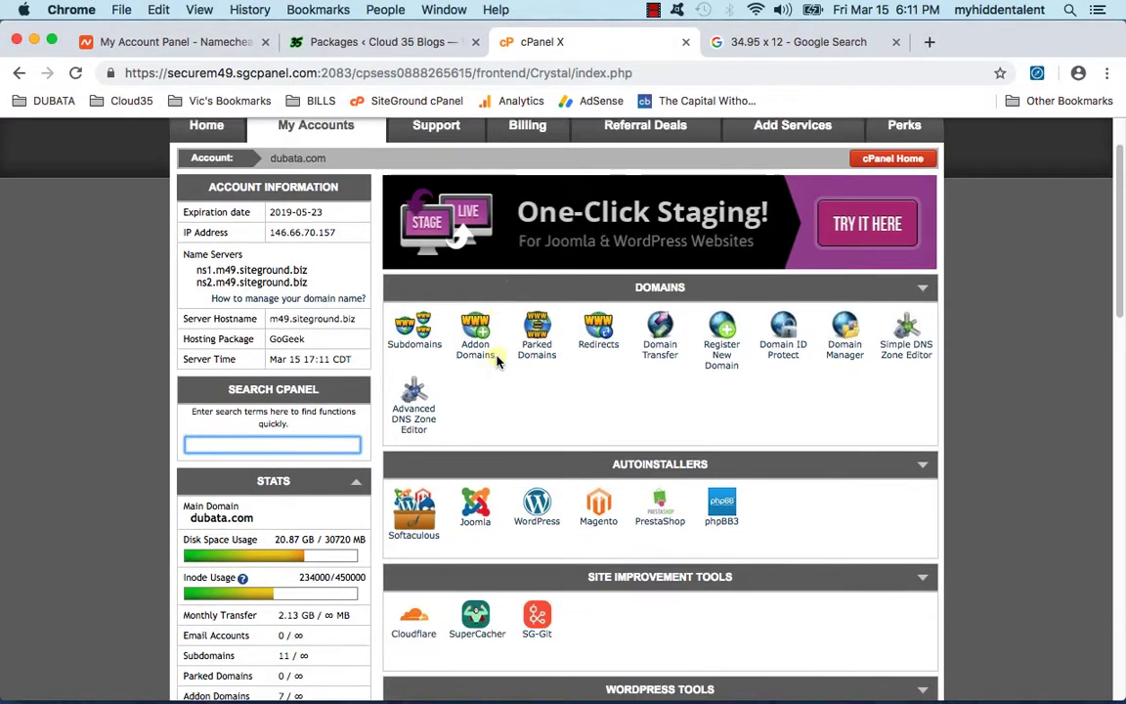
Step: Open File Manager on the cloud35sports.com document root
scroll(582, 365, down, 3)
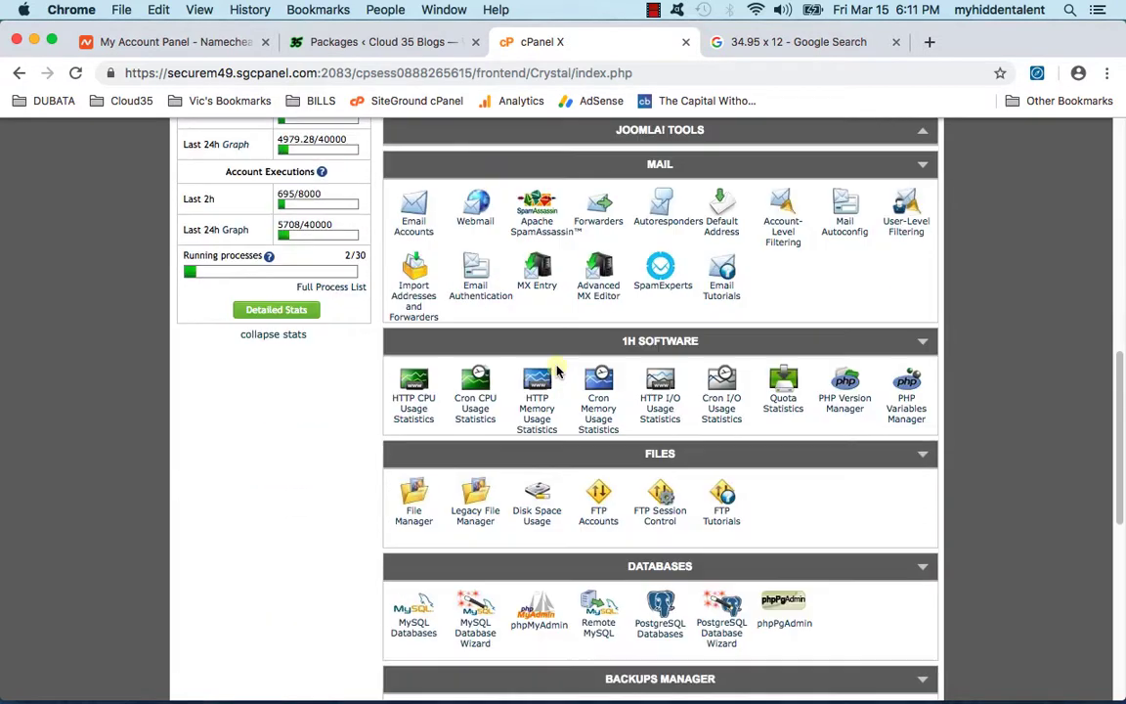
click(412, 523)
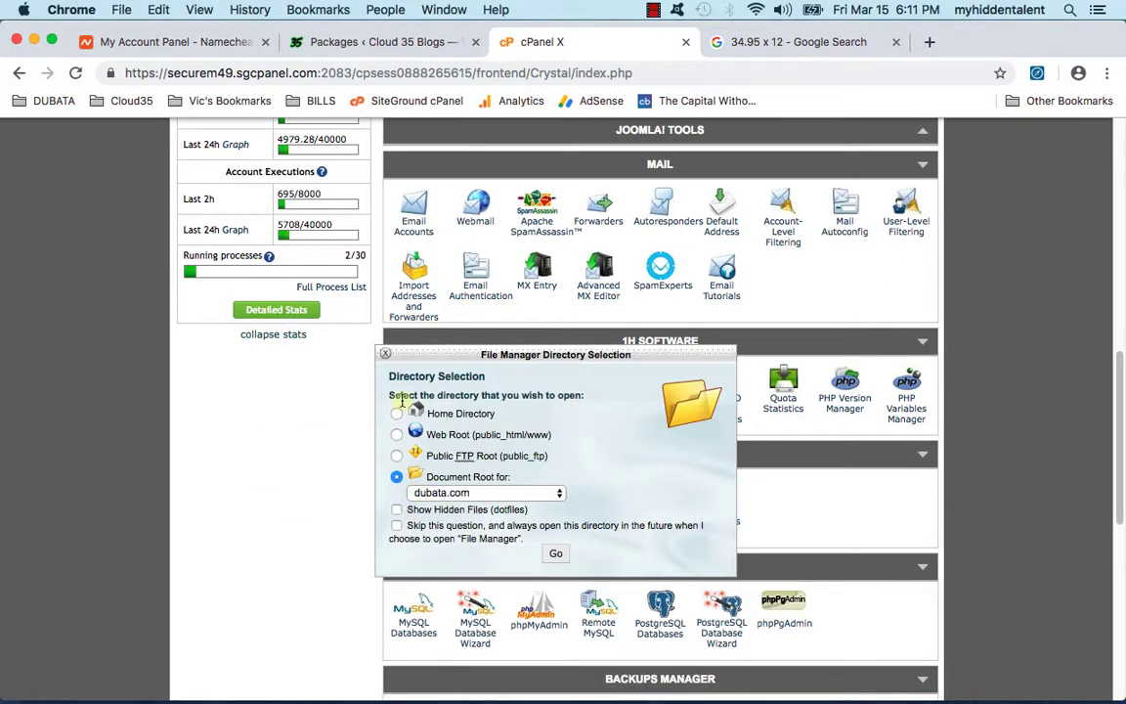
click(431, 495)
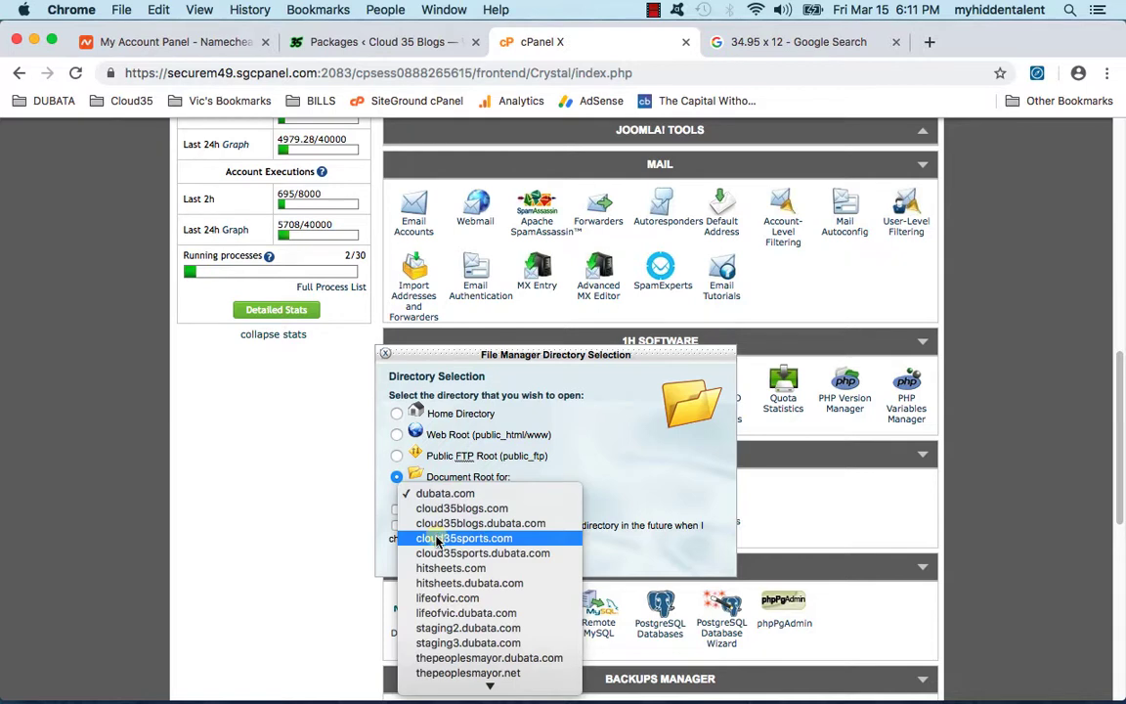
click(436, 538)
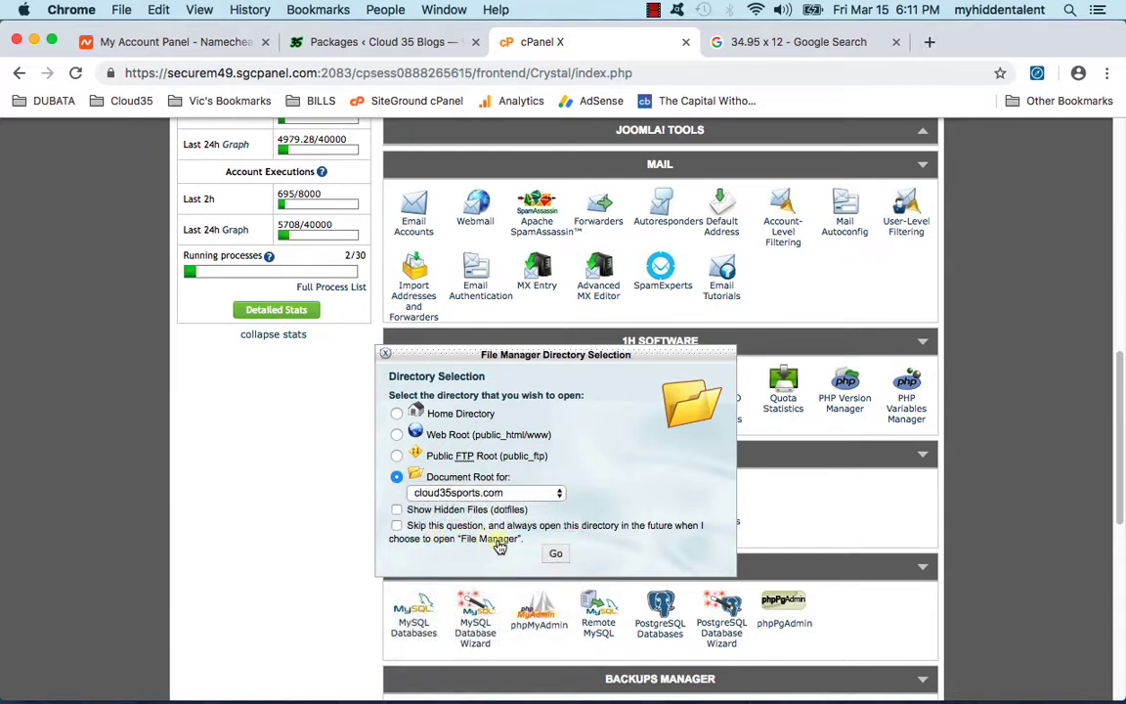
click(555, 554)
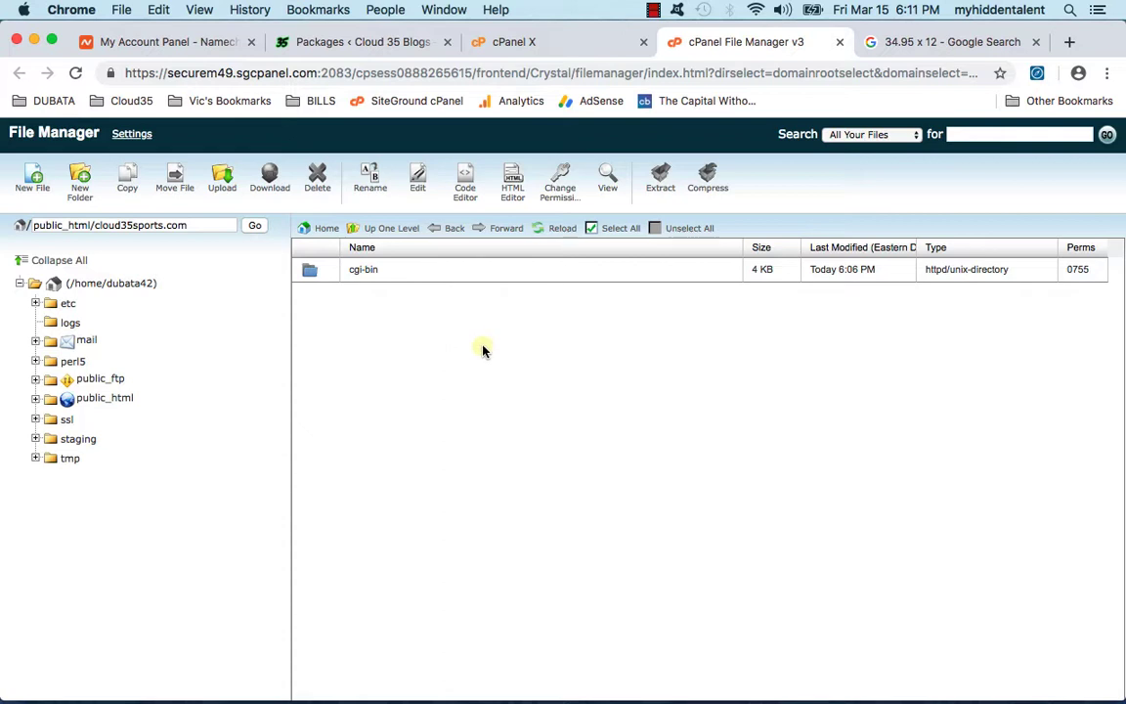
Step: Upload installer.php from Desktop > Cloud 35 Transfer into cloud35sports.com and refresh the listing
click(221, 182)
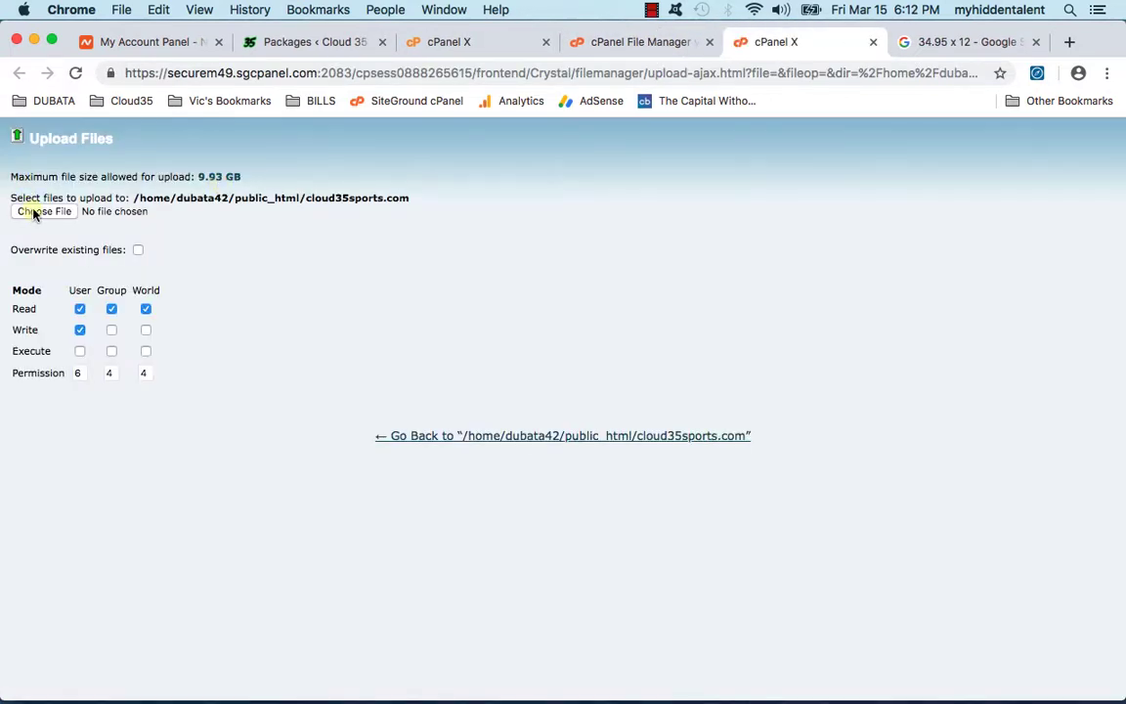
click(43, 211)
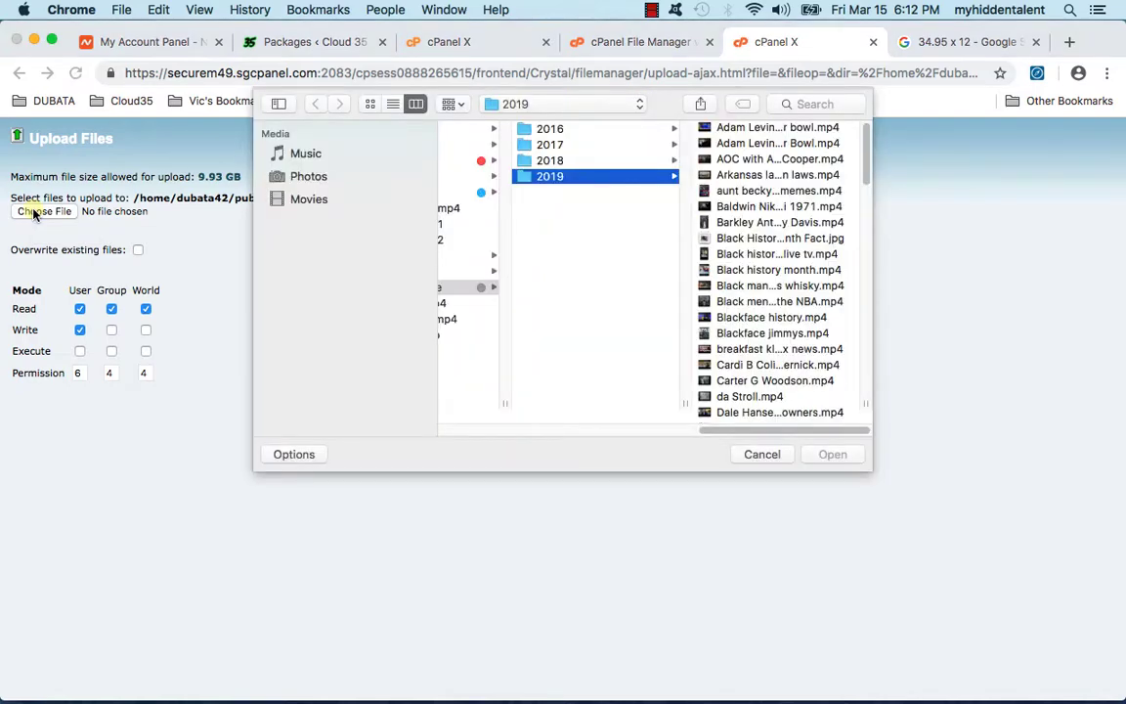
drag(734, 427, 442, 430)
click(843, 192)
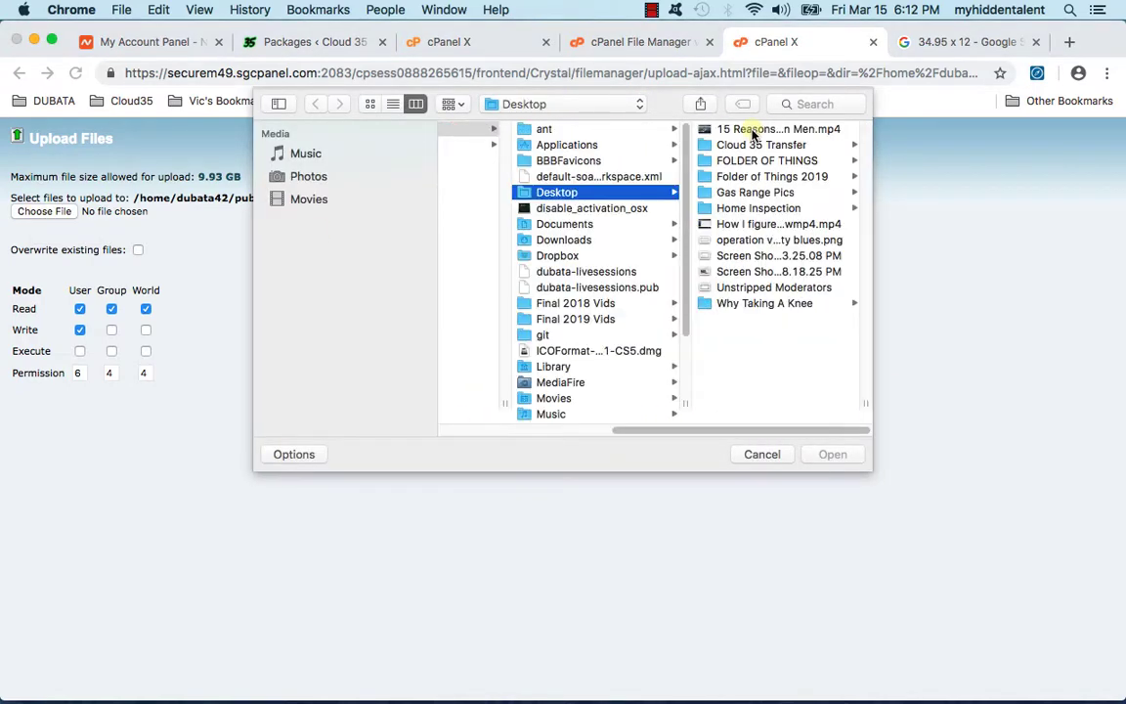
click(750, 144)
click(752, 129)
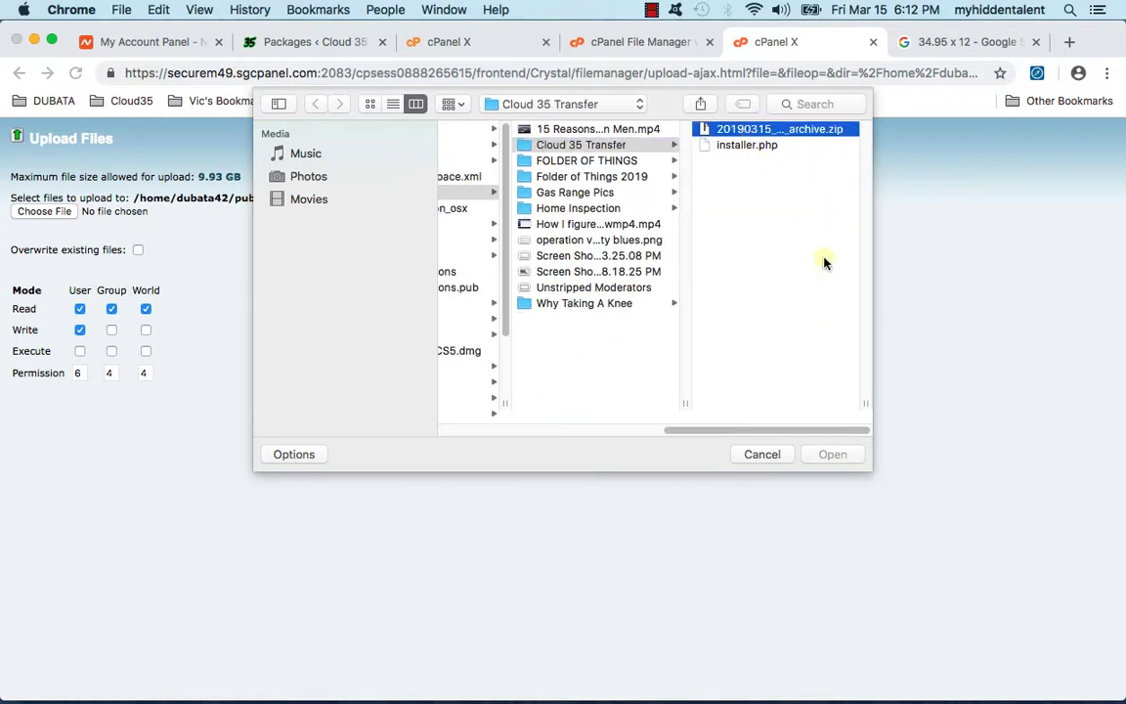
drag(686, 414, 865, 403)
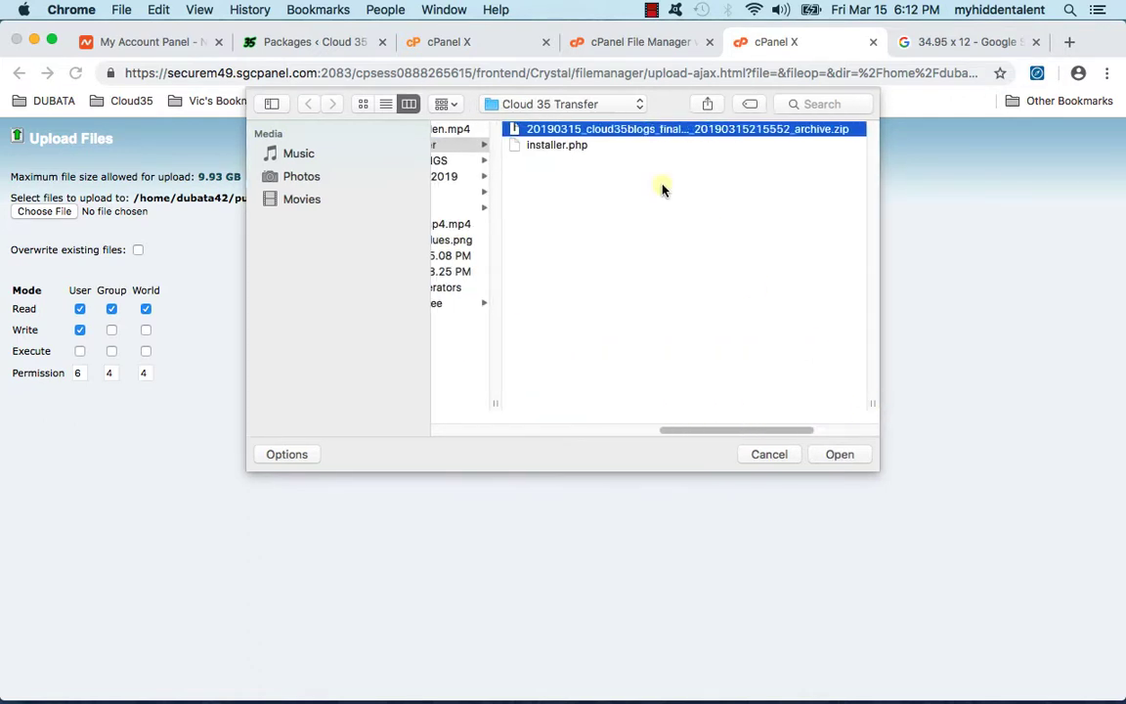
click(575, 145)
click(864, 462)
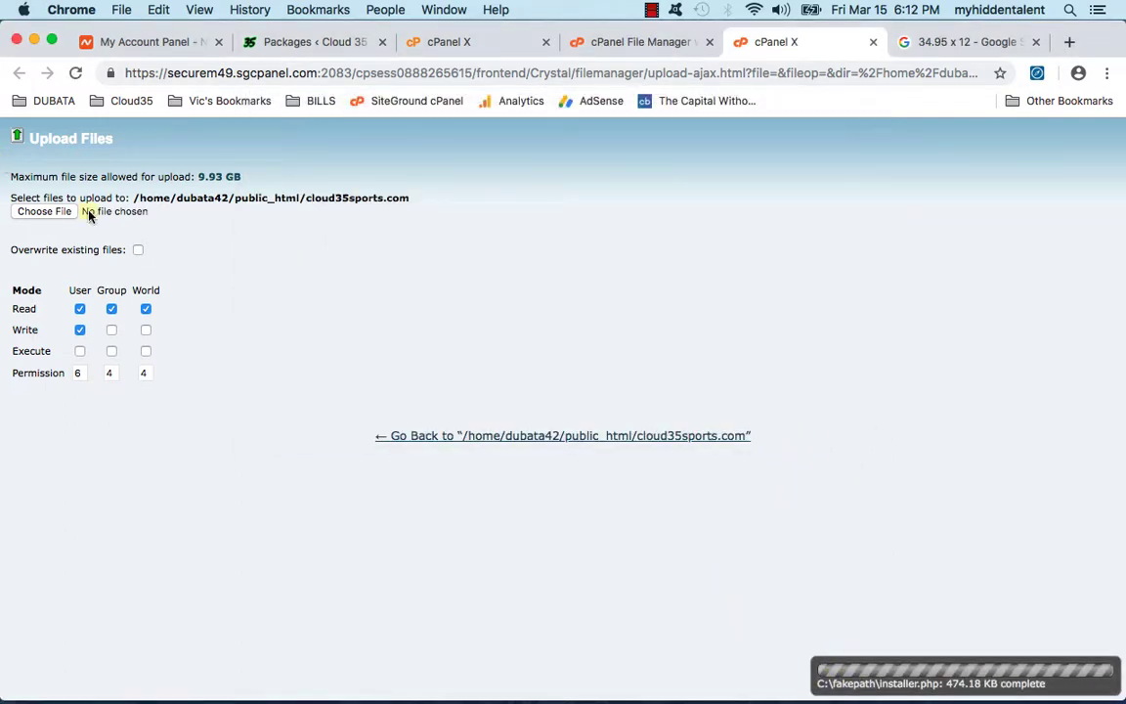
click(871, 42)
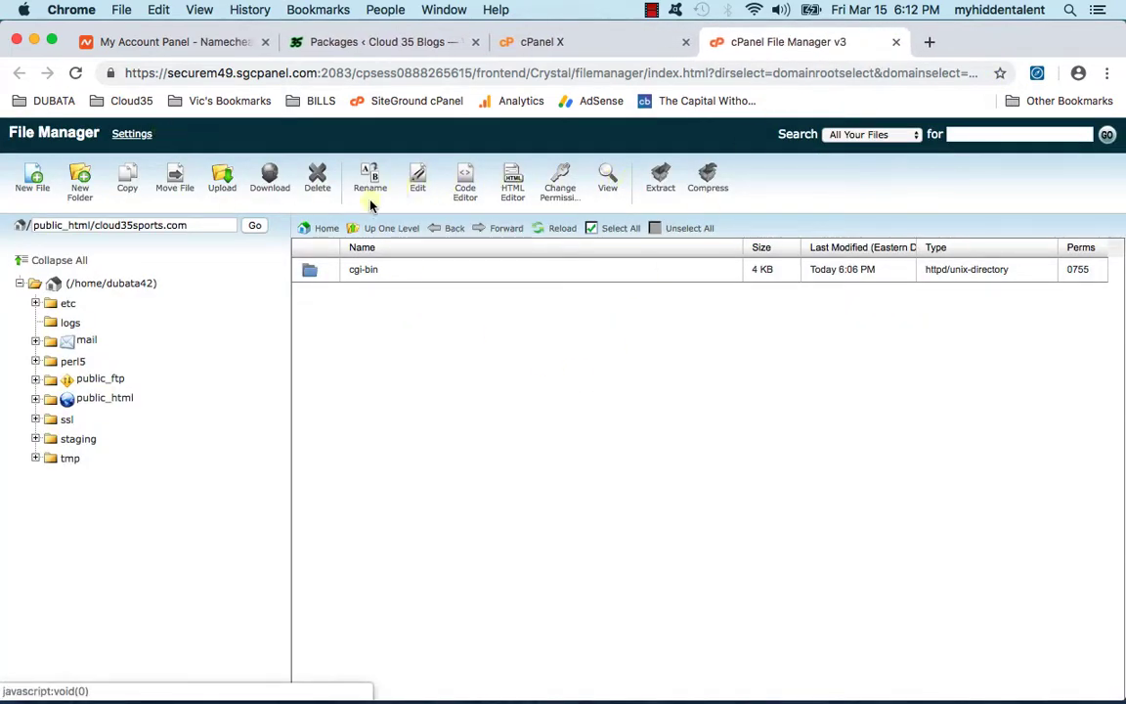
click(563, 230)
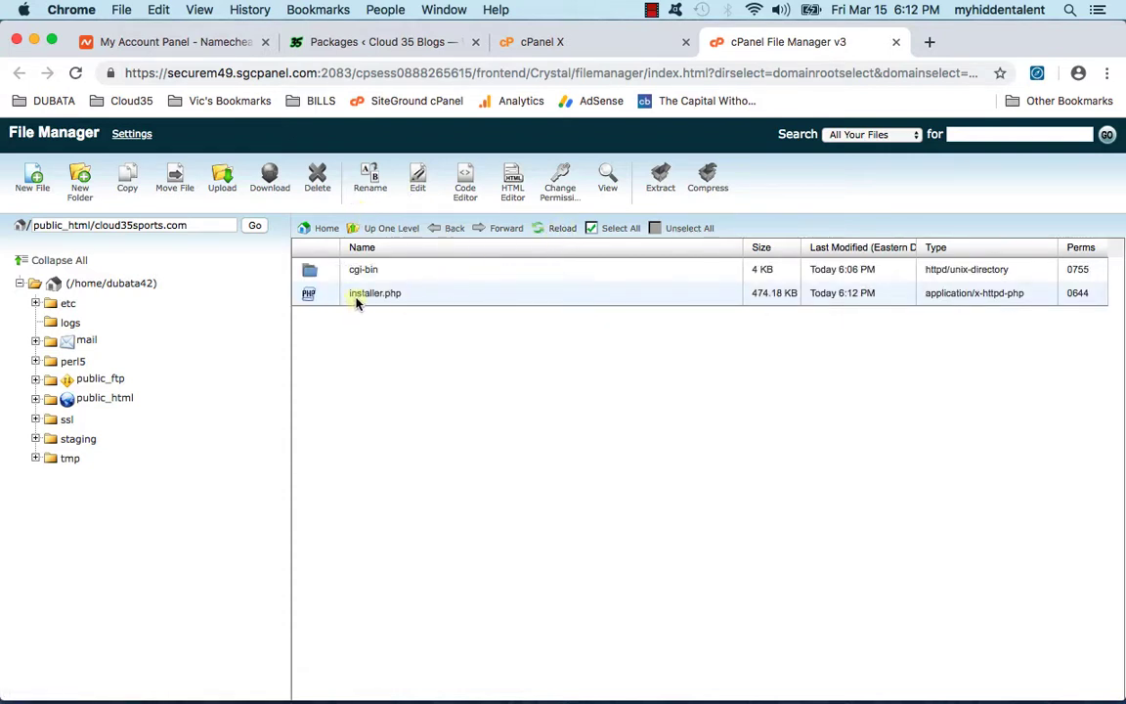
Step: Upload the 1,019.43 MB archive zip from Cloud 35 Transfer and refresh to show it
click(221, 178)
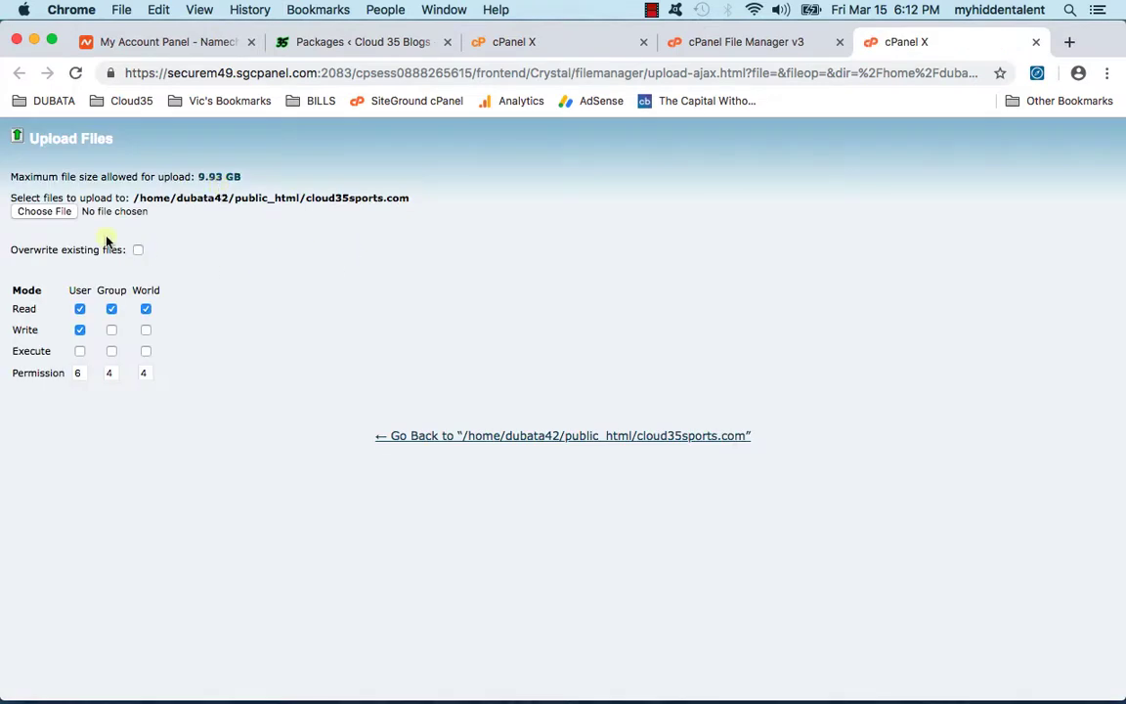
click(44, 212)
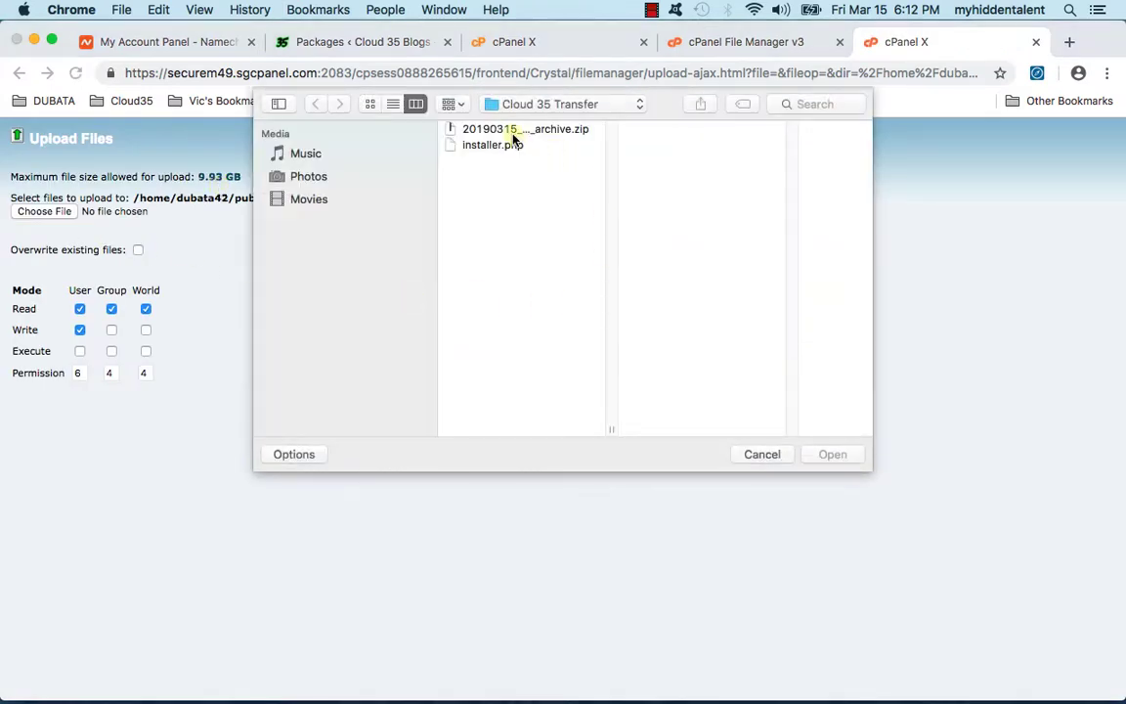
click(515, 134)
click(832, 455)
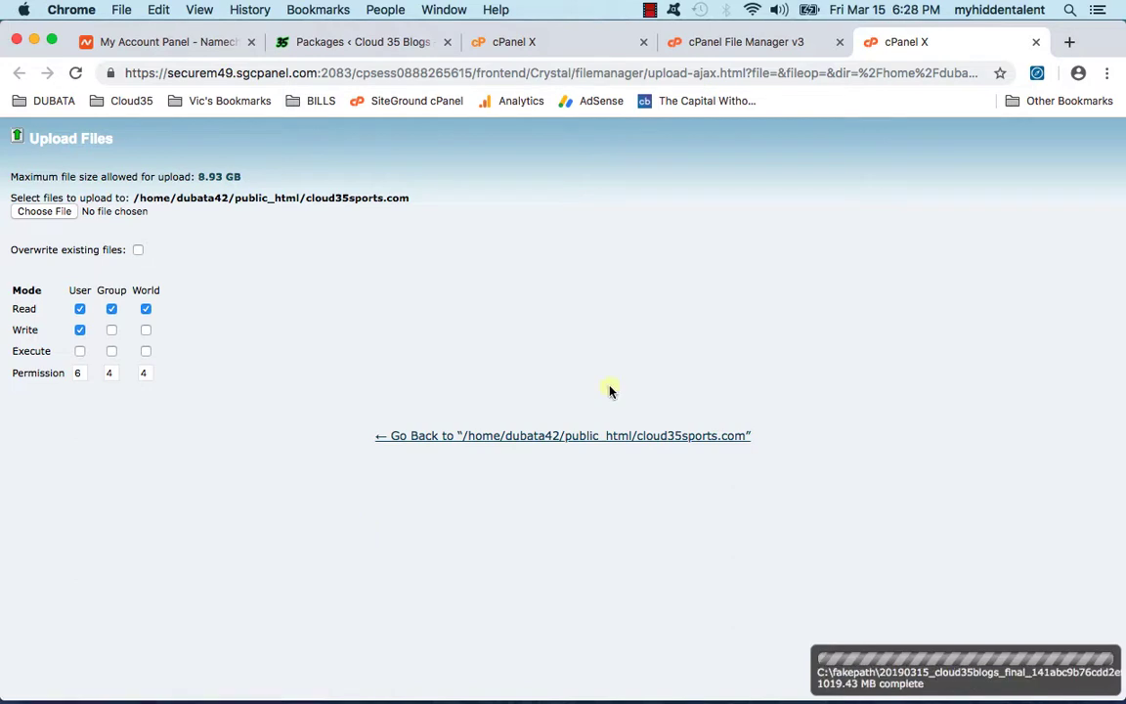
click(1034, 41)
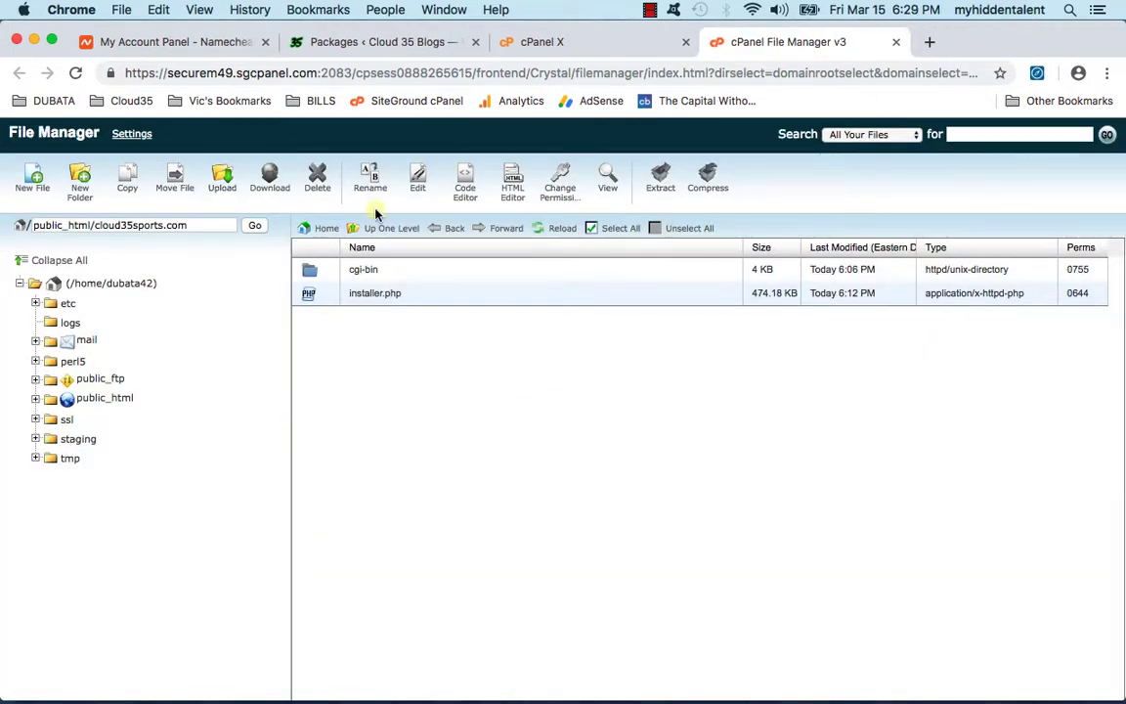
click(565, 228)
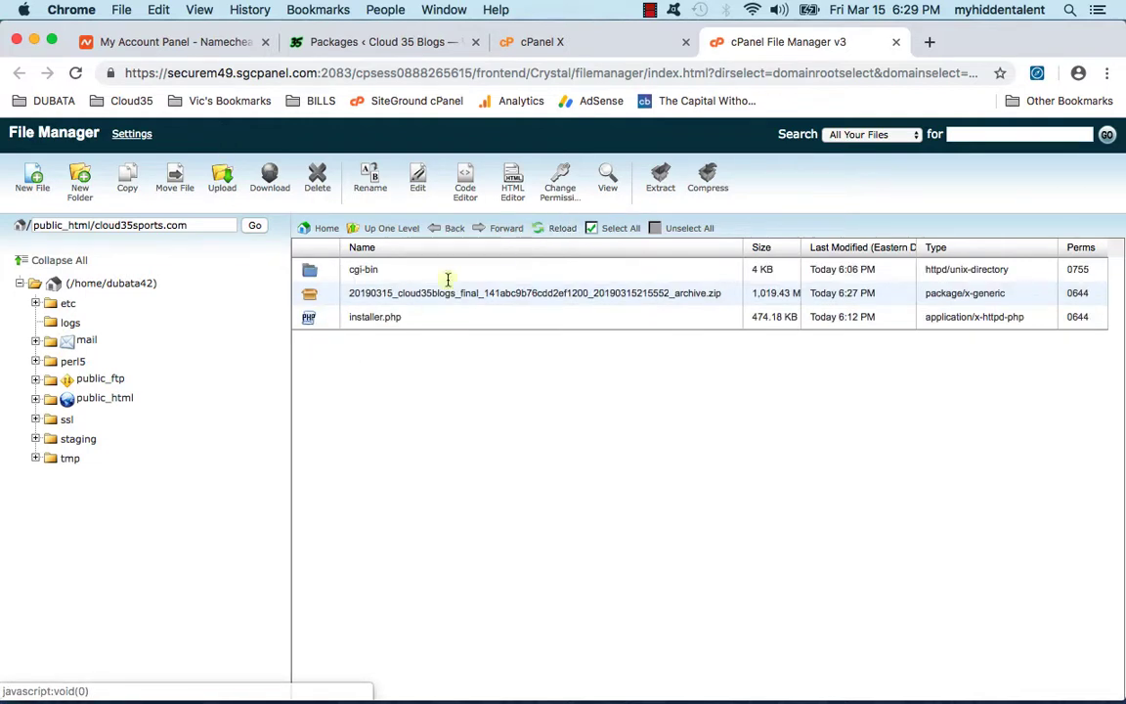
click(717, 293)
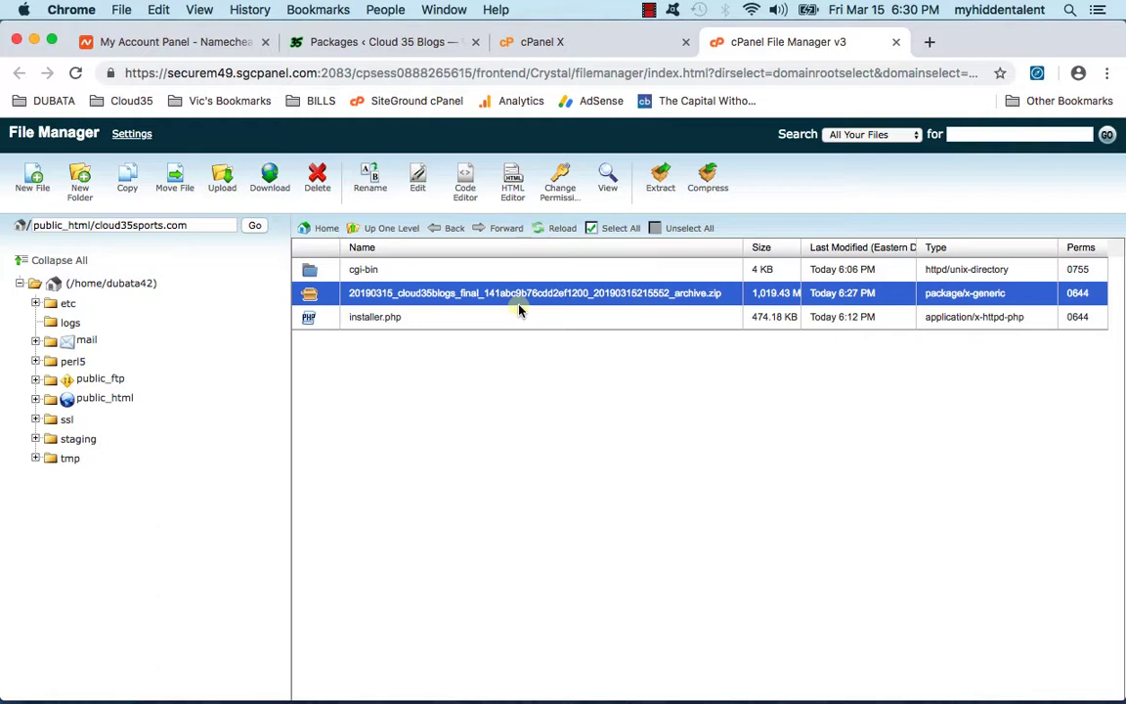
Step: From the reloaded Namecheap dashboard, manage the cloud35sports.com domain
click(164, 44)
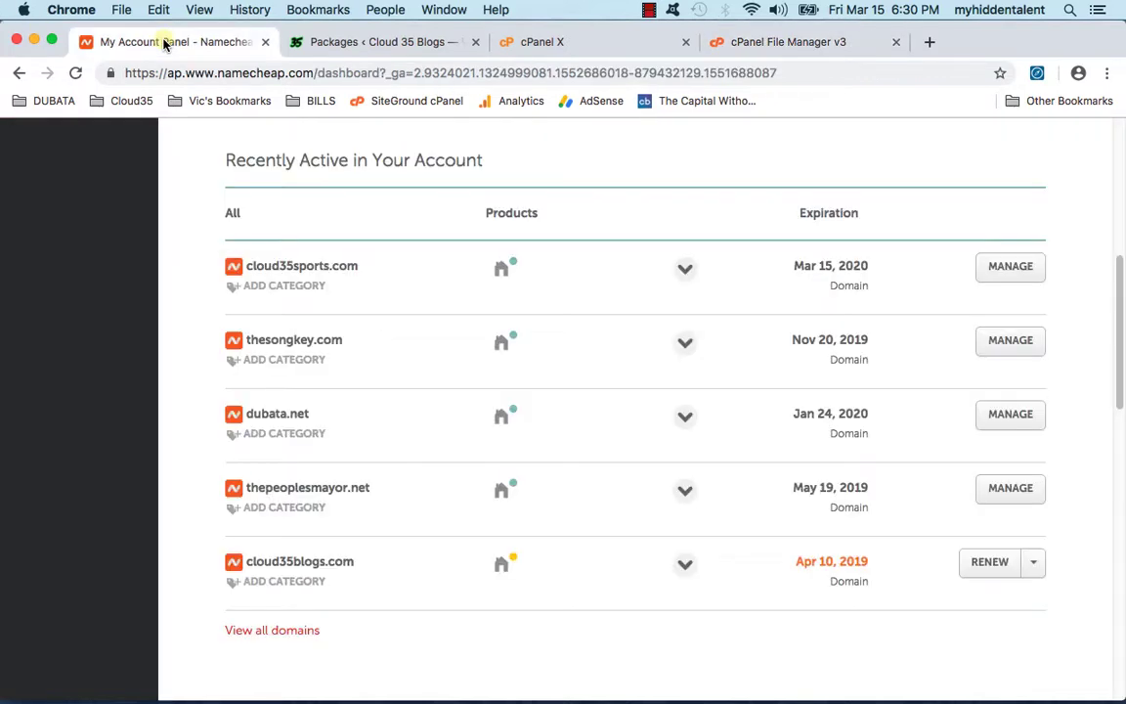
scroll(448, 396, up, 5)
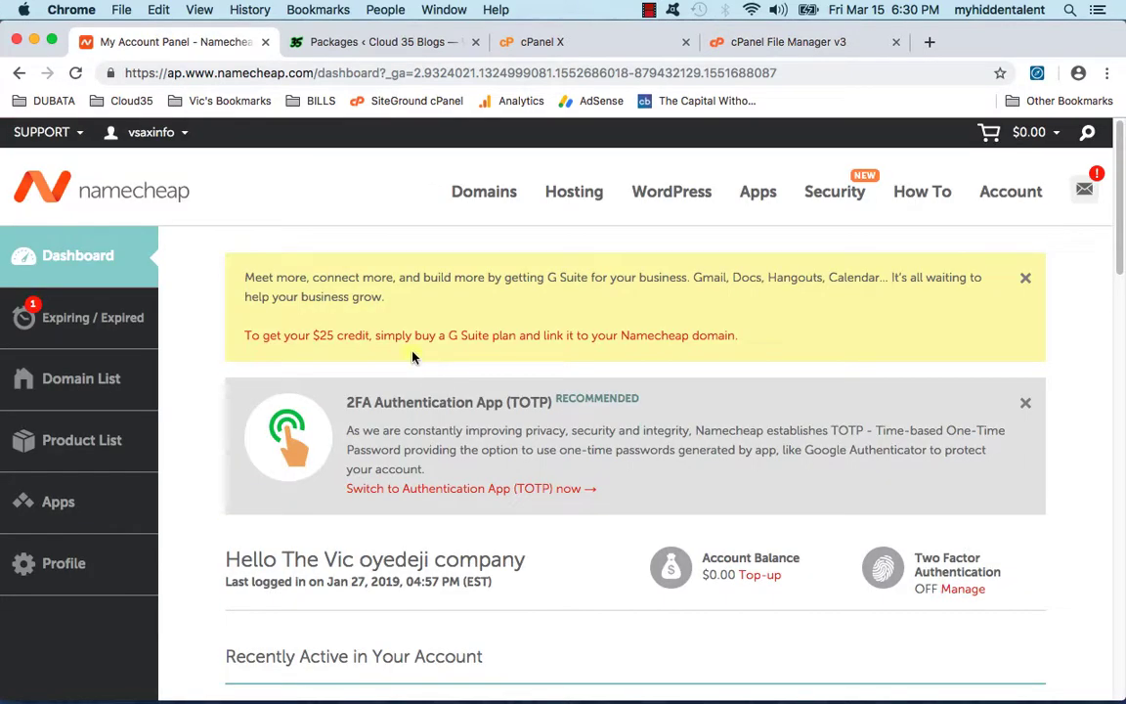
click(75, 75)
scroll(866, 448, down, 6)
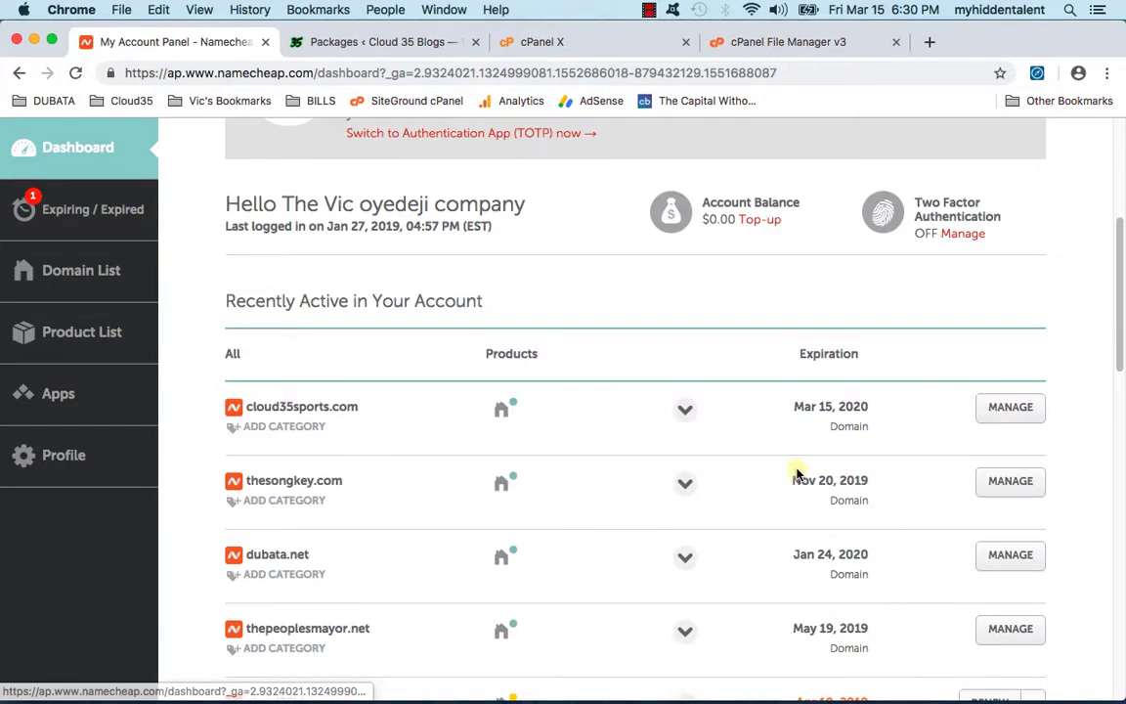
scroll(787, 467, down, 2)
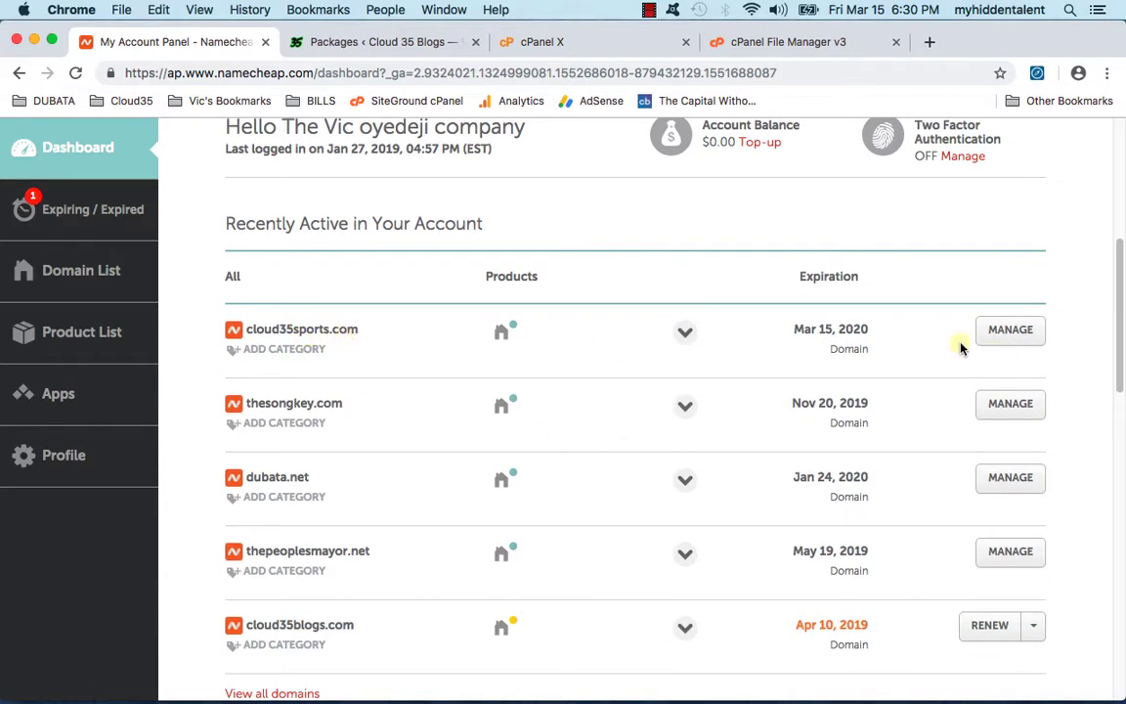
click(1013, 332)
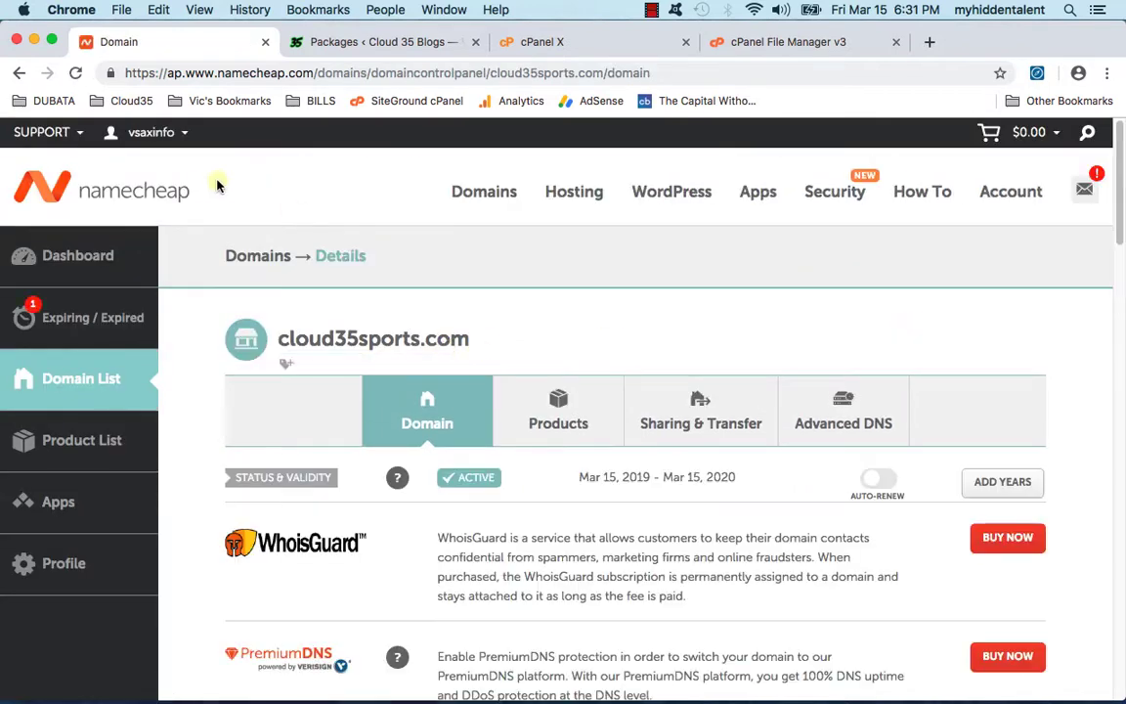
Step: In Mischief, draw an arrow from namecheap to the cloud35sports.com box and label it 'cpanel' and 'name-server'
mouse_move(374, 683)
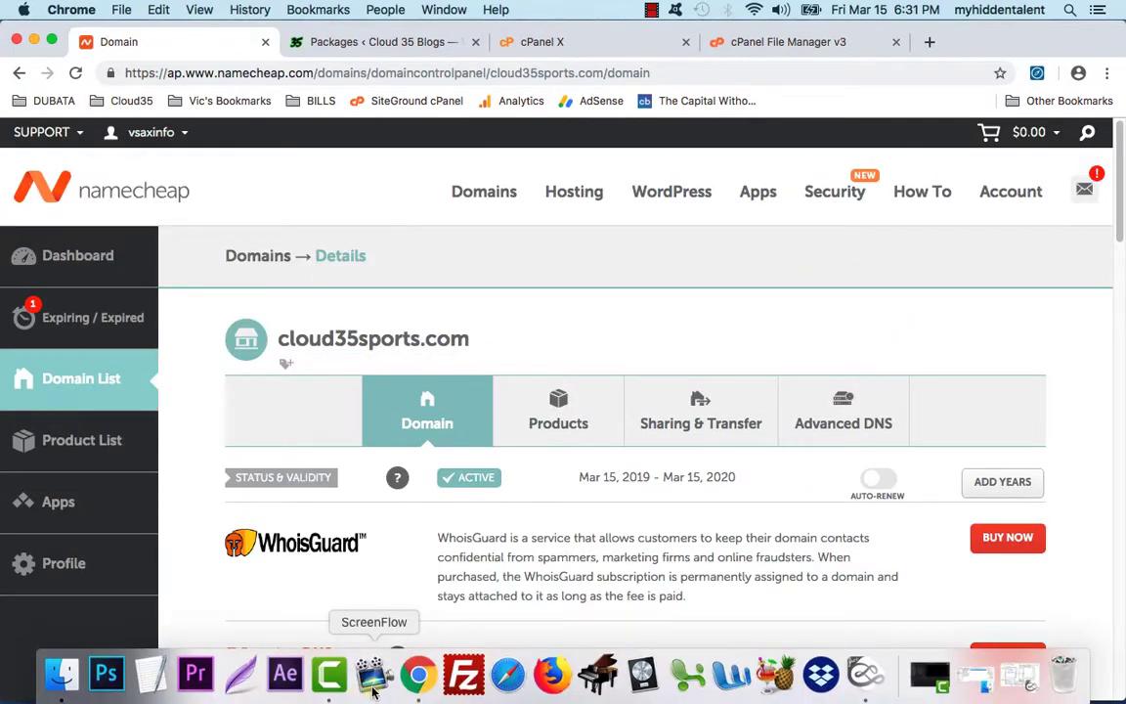
click(865, 675)
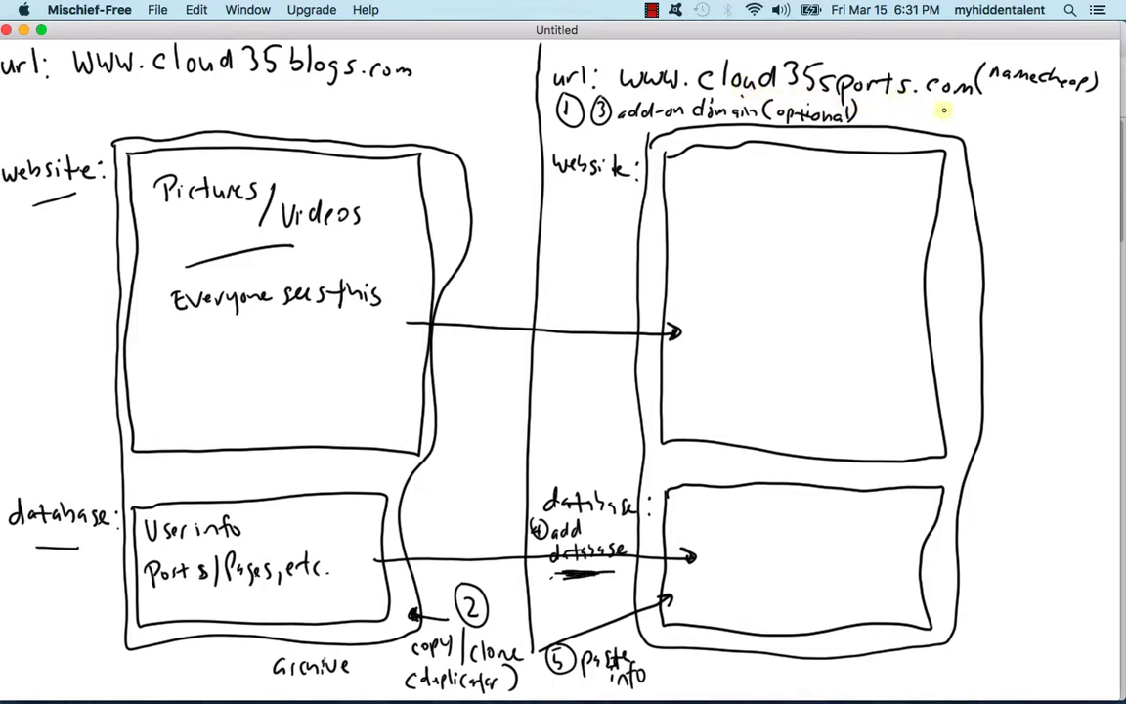
drag(990, 110, 979, 178)
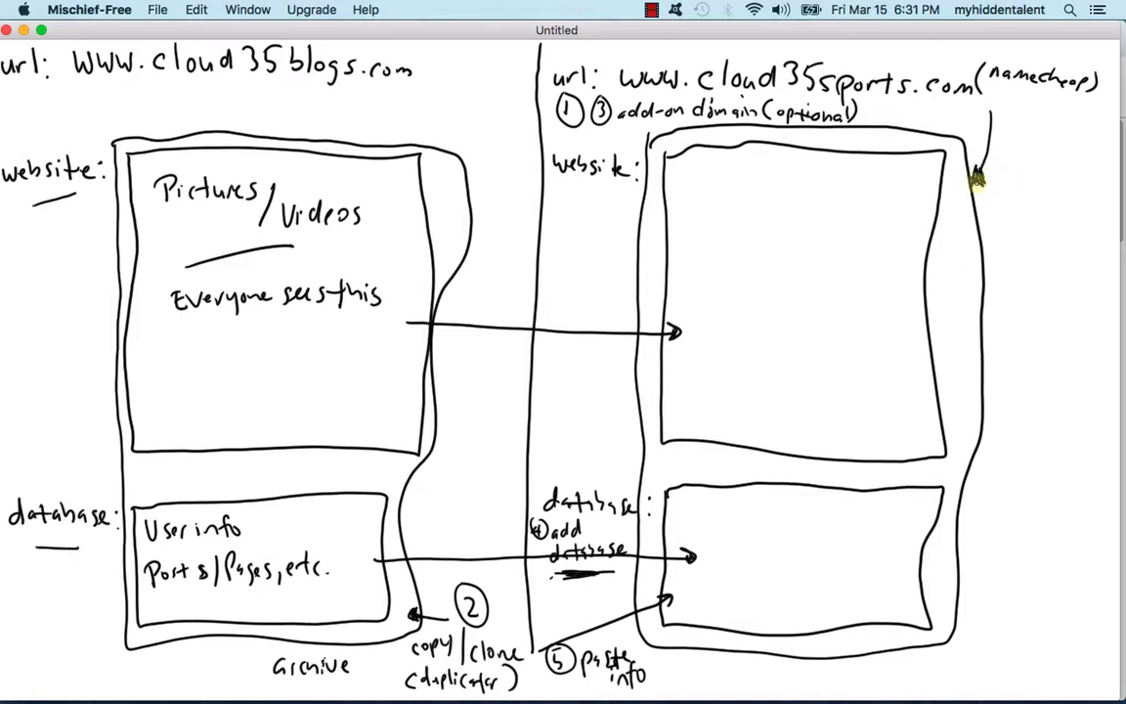
drag(1004, 259, 999, 277)
mouse_move(1010, 262)
mouse_down()
mouse_move(1008, 289)
mouse_move(1031, 266)
mouse_up()
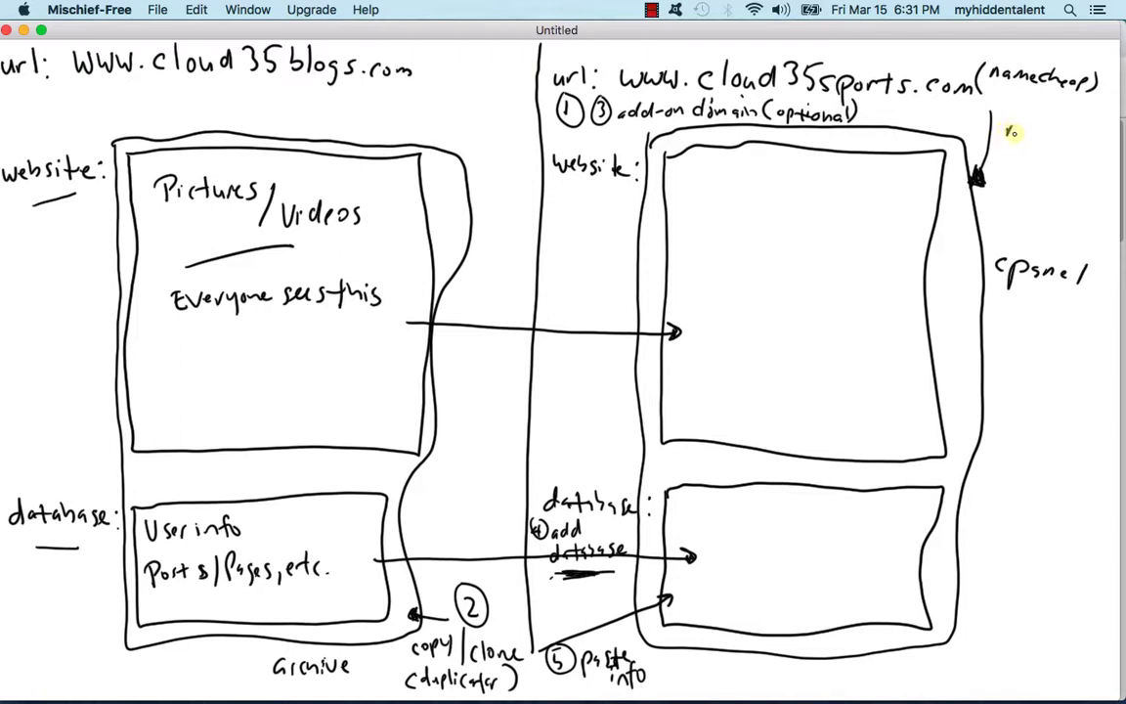
drag(1020, 131, 1057, 134)
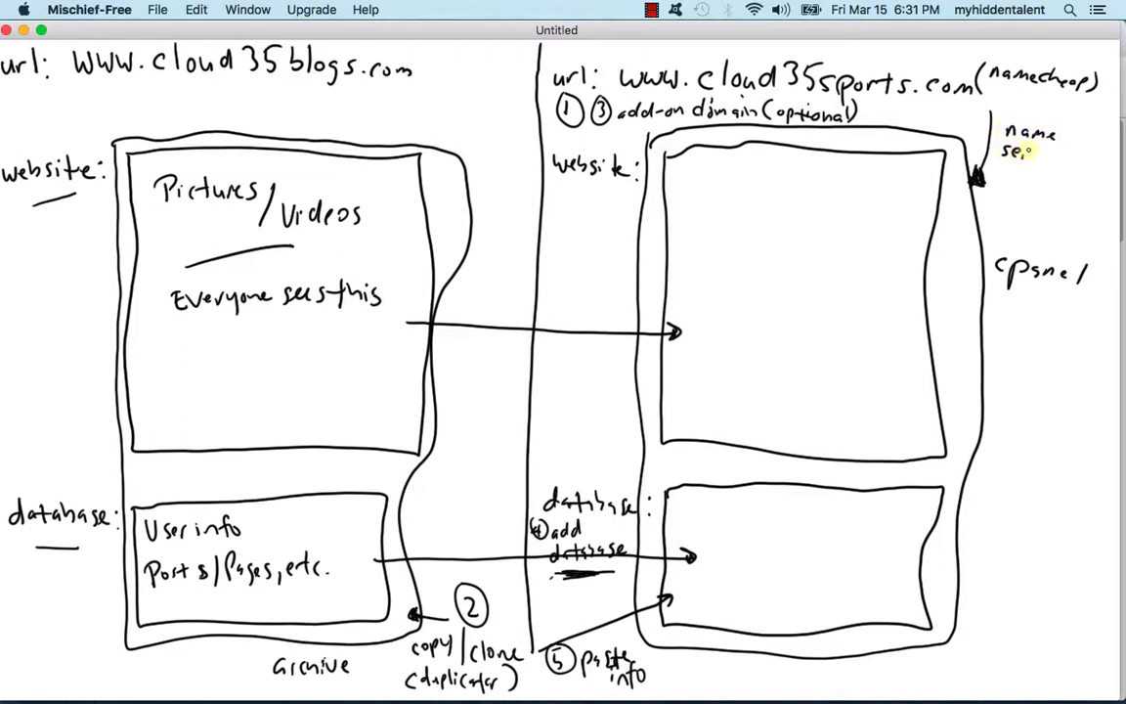
drag(1043, 155, 1079, 133)
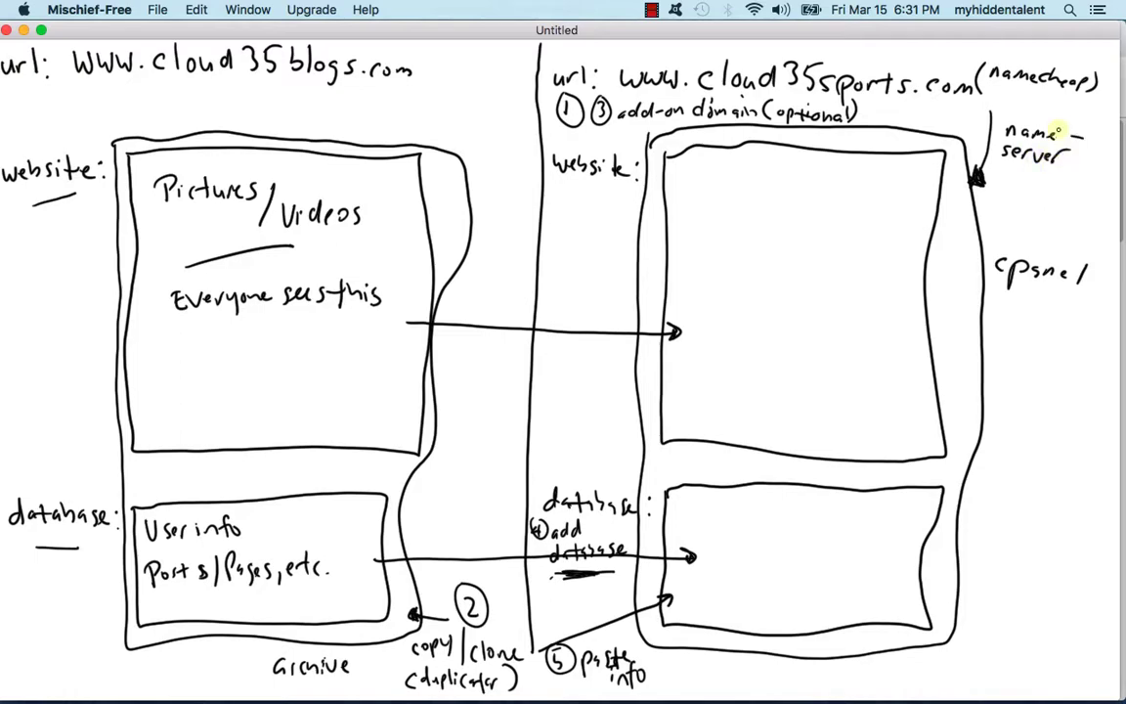
Step: Back on Namecheap's domain page, switch cloud35sports.com's nameservers to Custom DNS
click(24, 30)
click(640, 291)
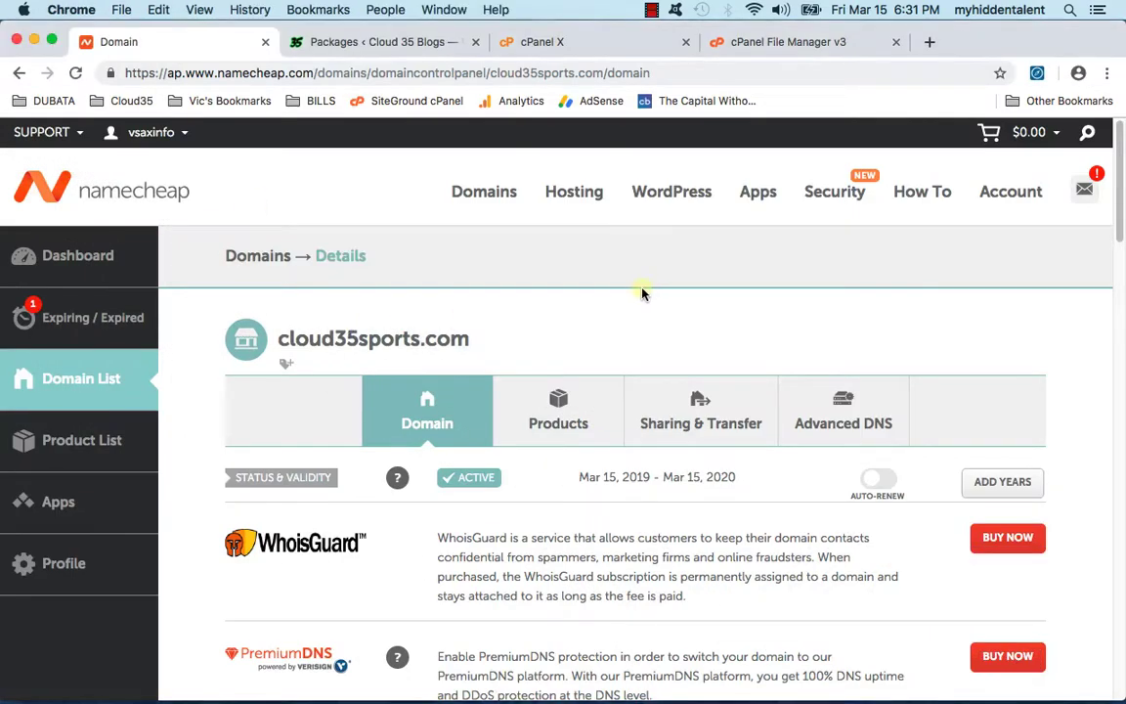
scroll(650, 293, down, 1)
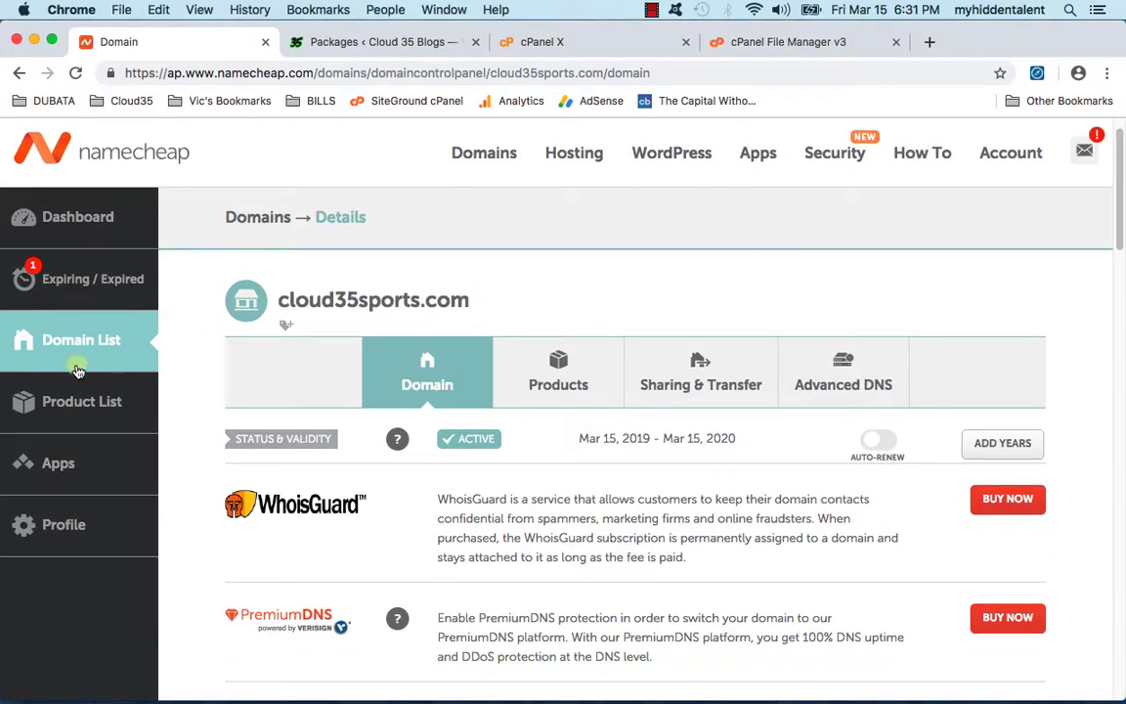
scroll(411, 264, down, 4)
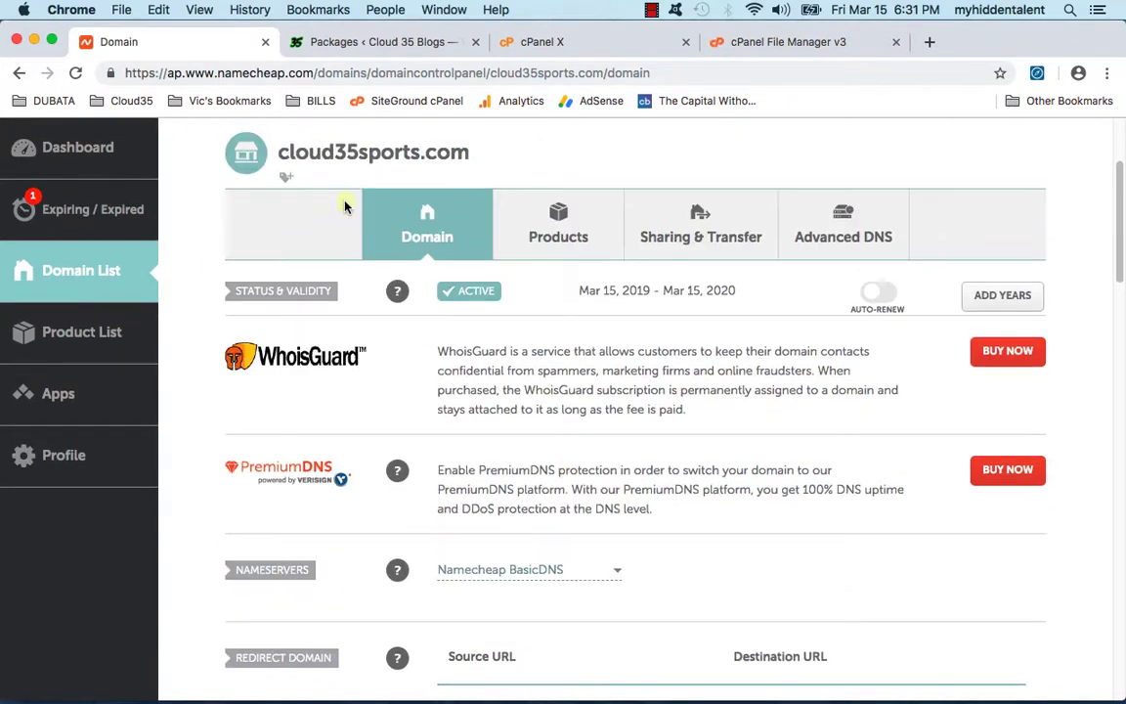
drag(290, 152, 555, 155)
click(520, 165)
scroll(518, 171, down, 3)
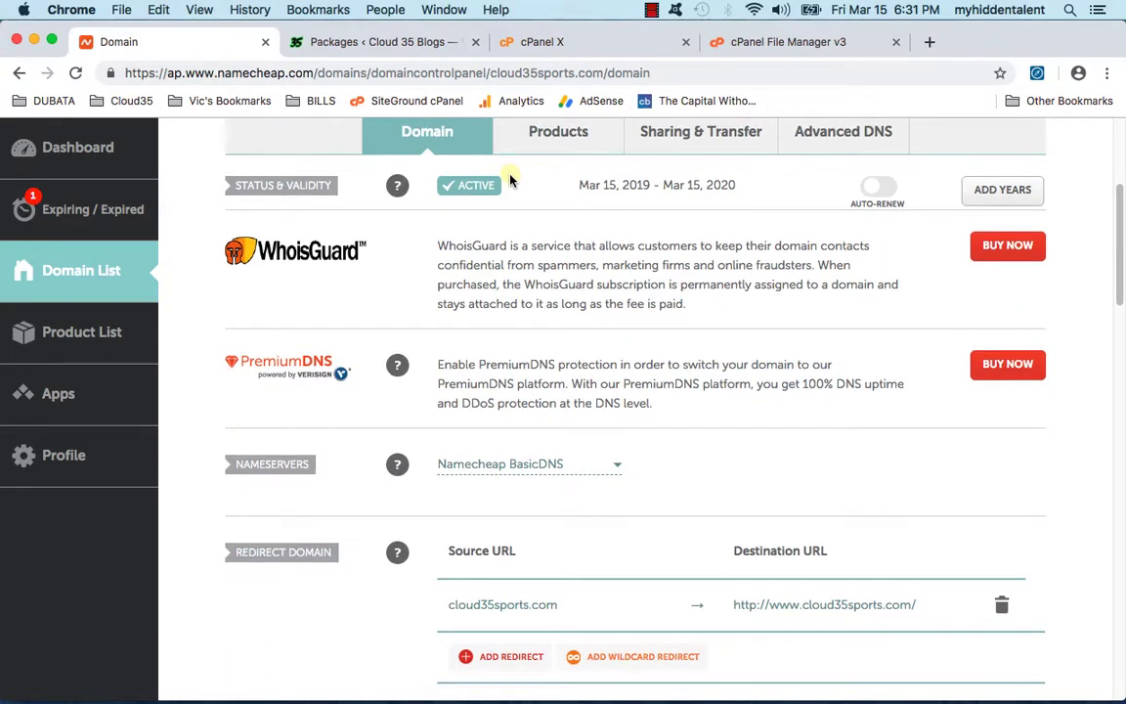
scroll(511, 178, down, 2)
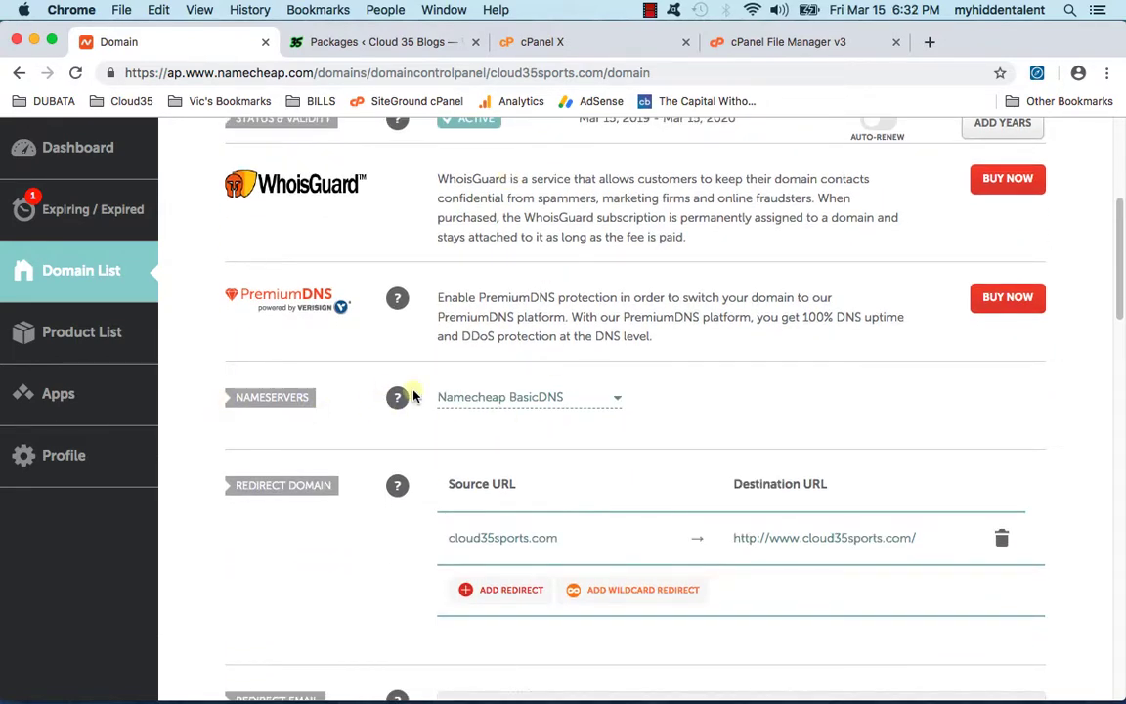
click(578, 407)
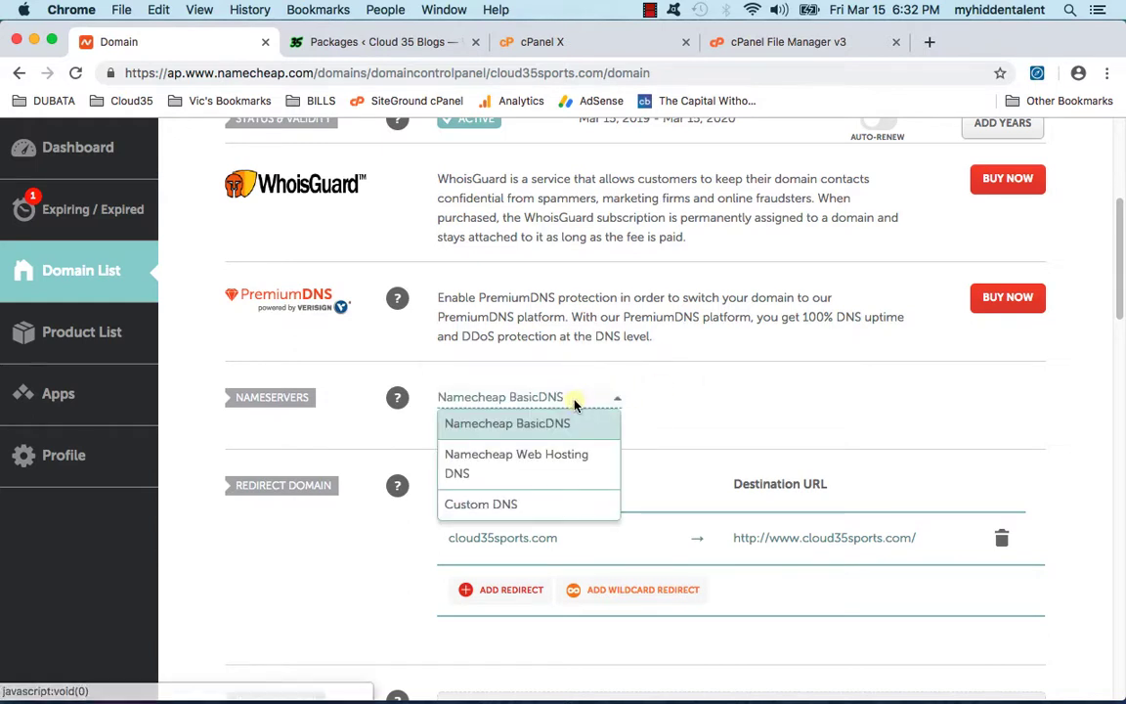
click(520, 509)
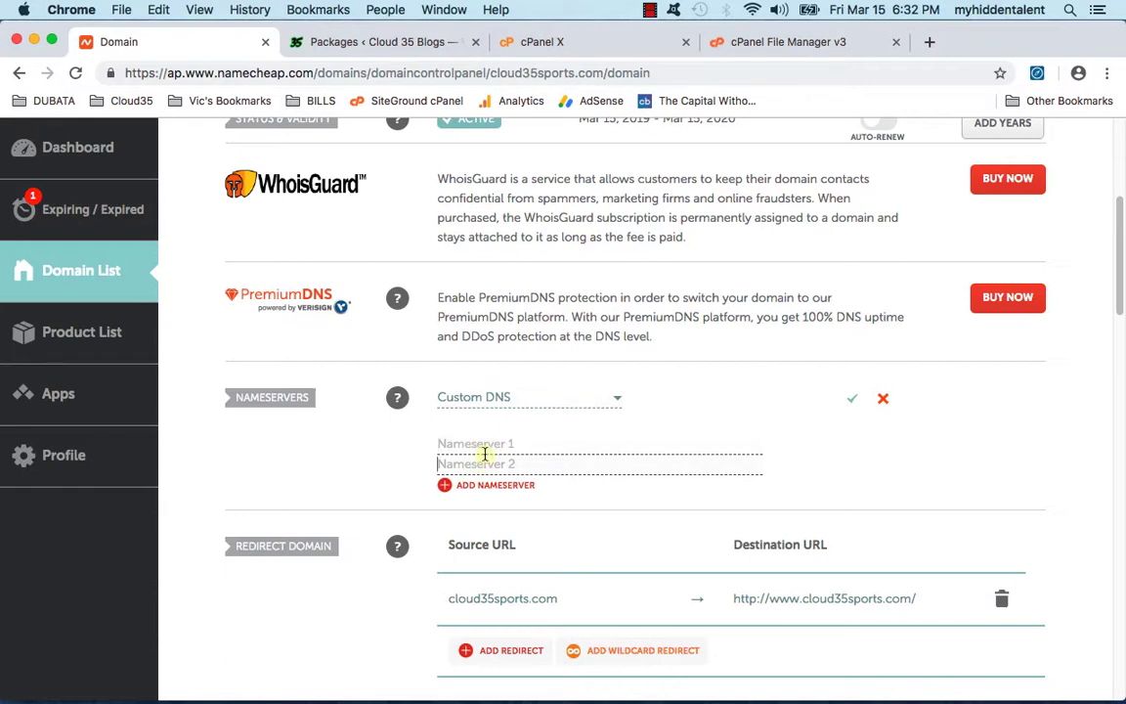
Step: Copy ns1.m49.siteground.biz from SiteGround cPanel into Nameserver 1
click(603, 43)
scroll(460, 352, up, 10)
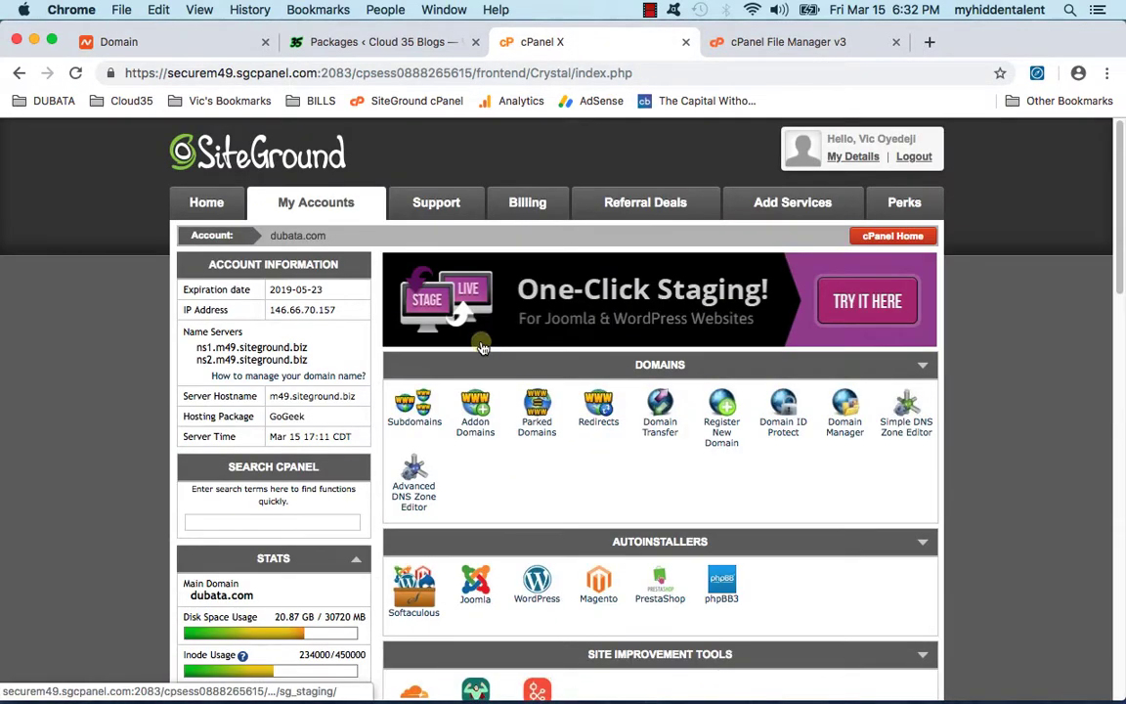
click(884, 236)
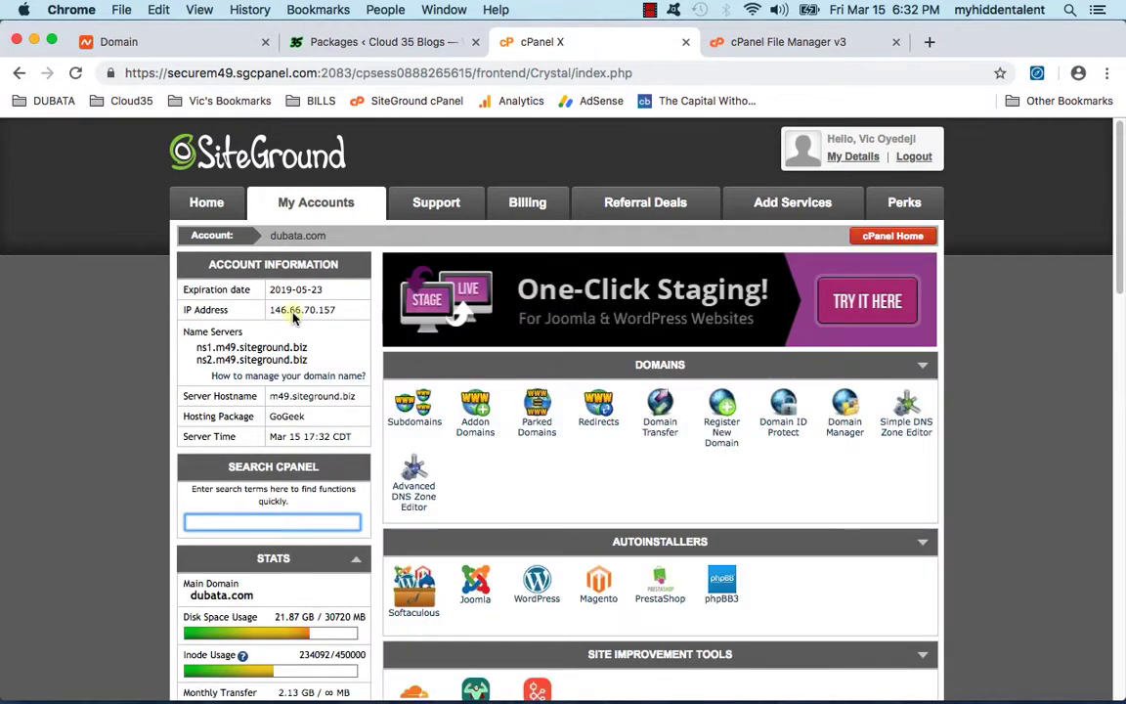
mouse_move(195, 344)
mouse_down()
mouse_move(319, 362)
mouse_move(197, 347)
mouse_up()
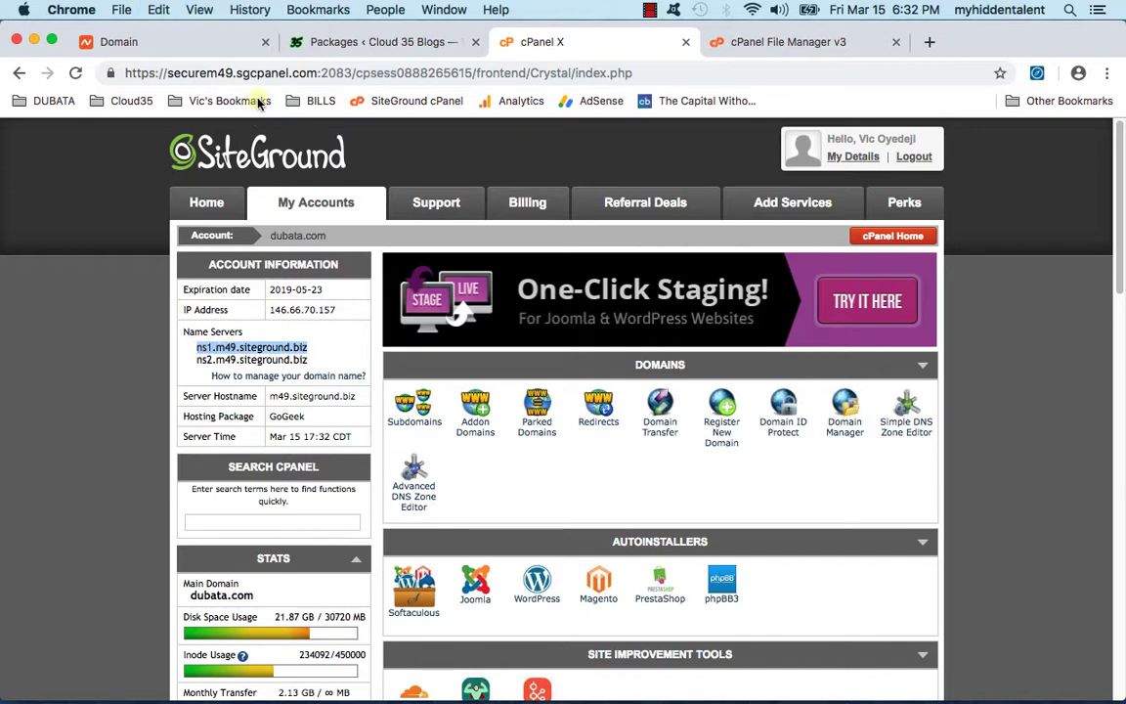
click(232, 43)
text(ns1.m49.siteground.biz)
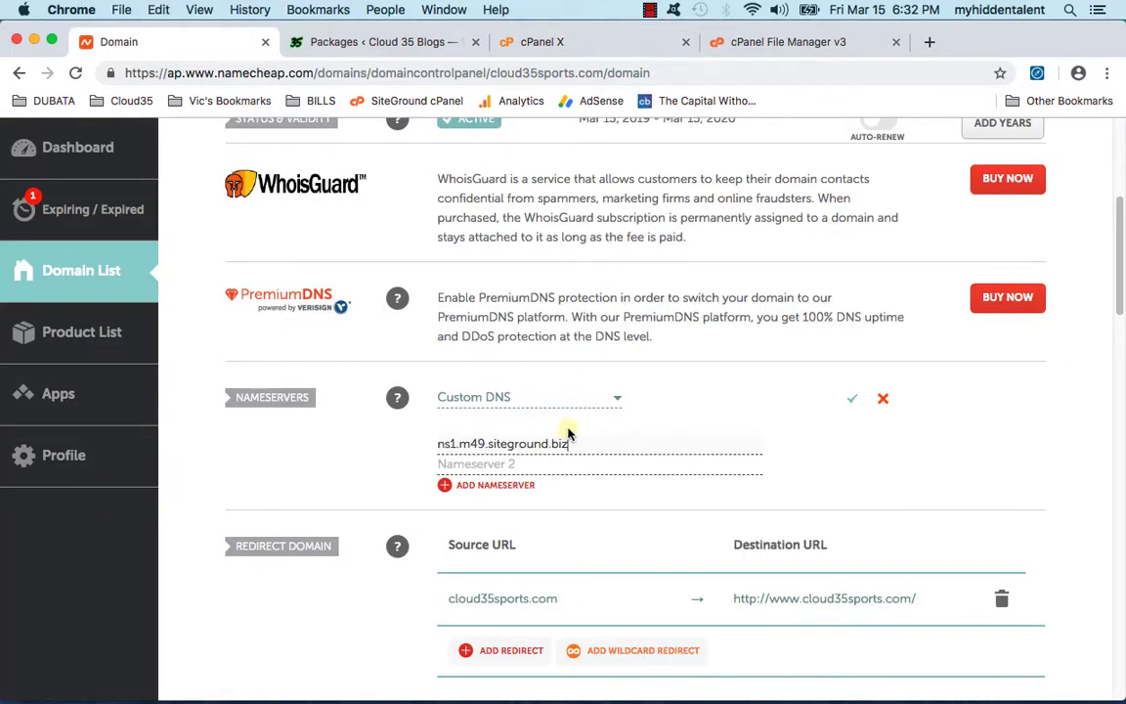
Step: Copy ns2.m49.siteground.biz into Nameserver 2 and save the custom nameservers
click(787, 42)
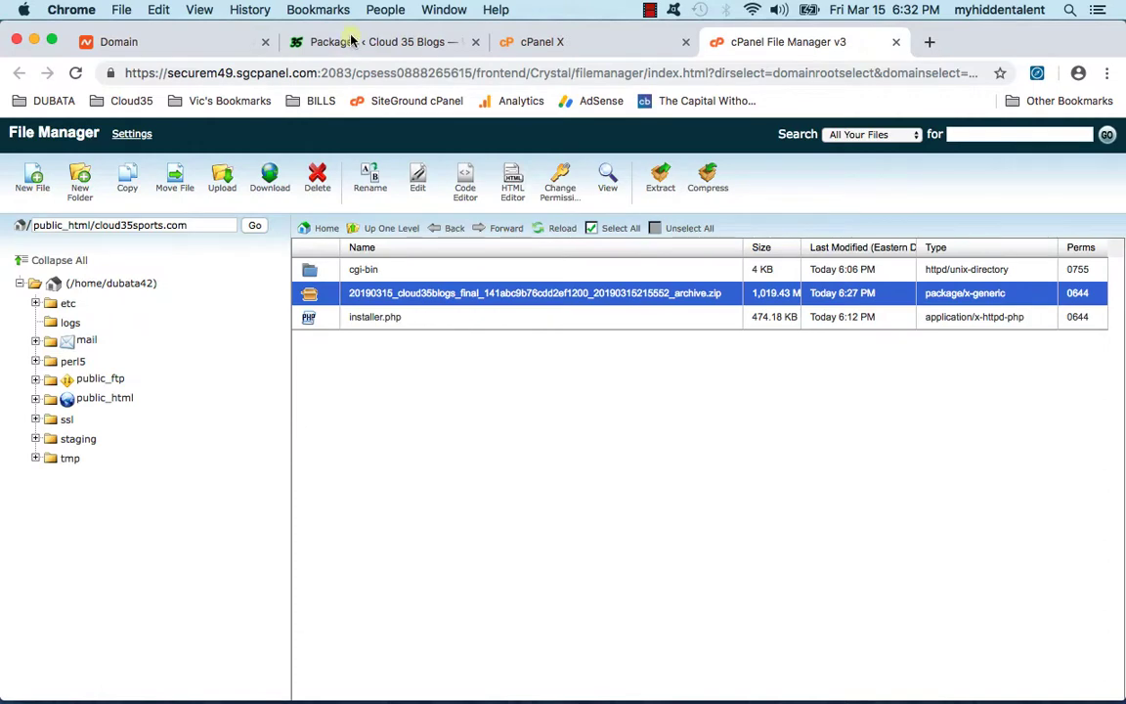
click(313, 41)
click(499, 42)
drag(308, 360, 194, 360)
key(ctrl+c)
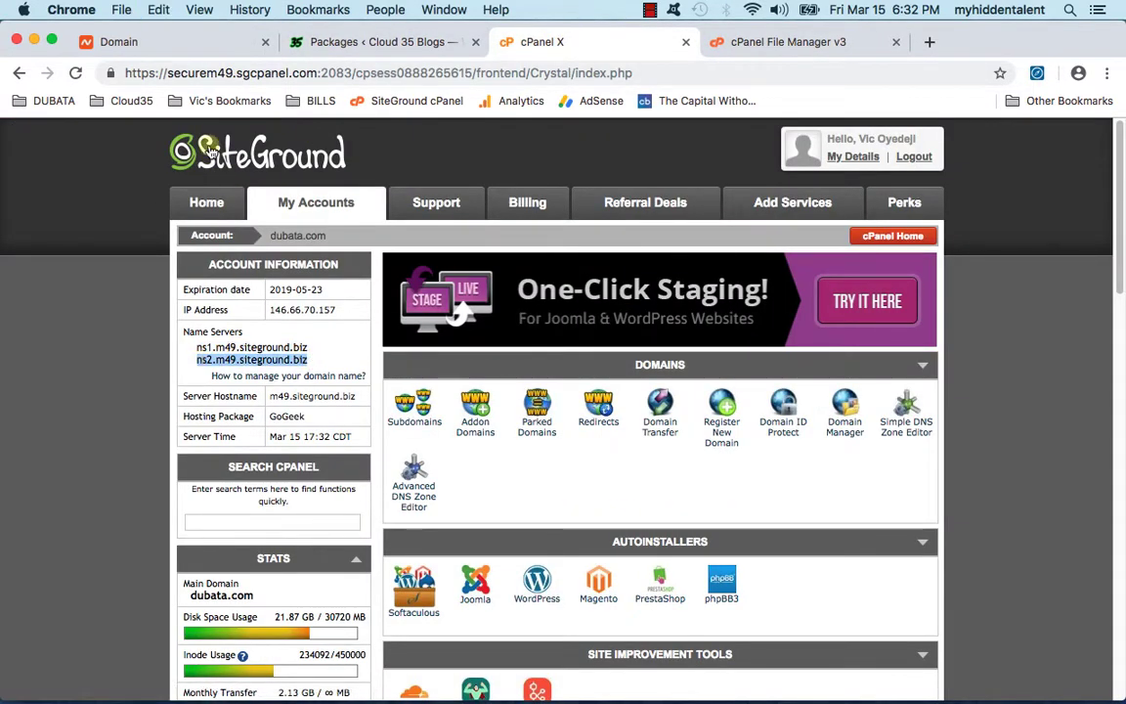
click(196, 42)
key(ctrl+v)
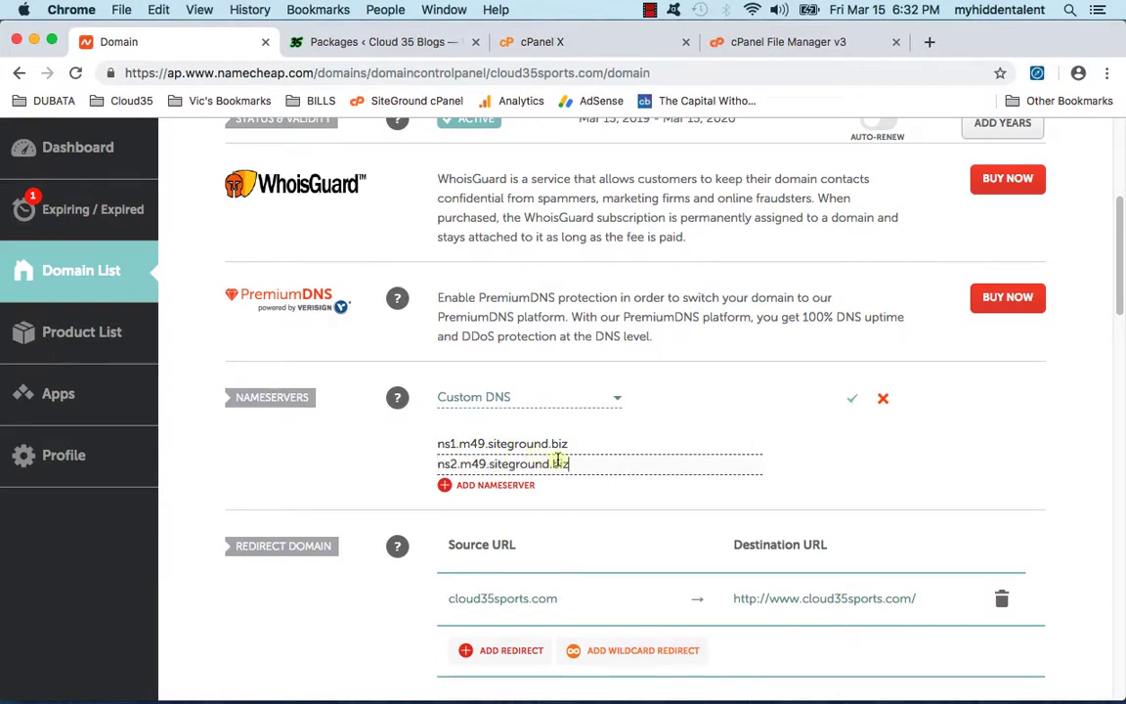
click(852, 400)
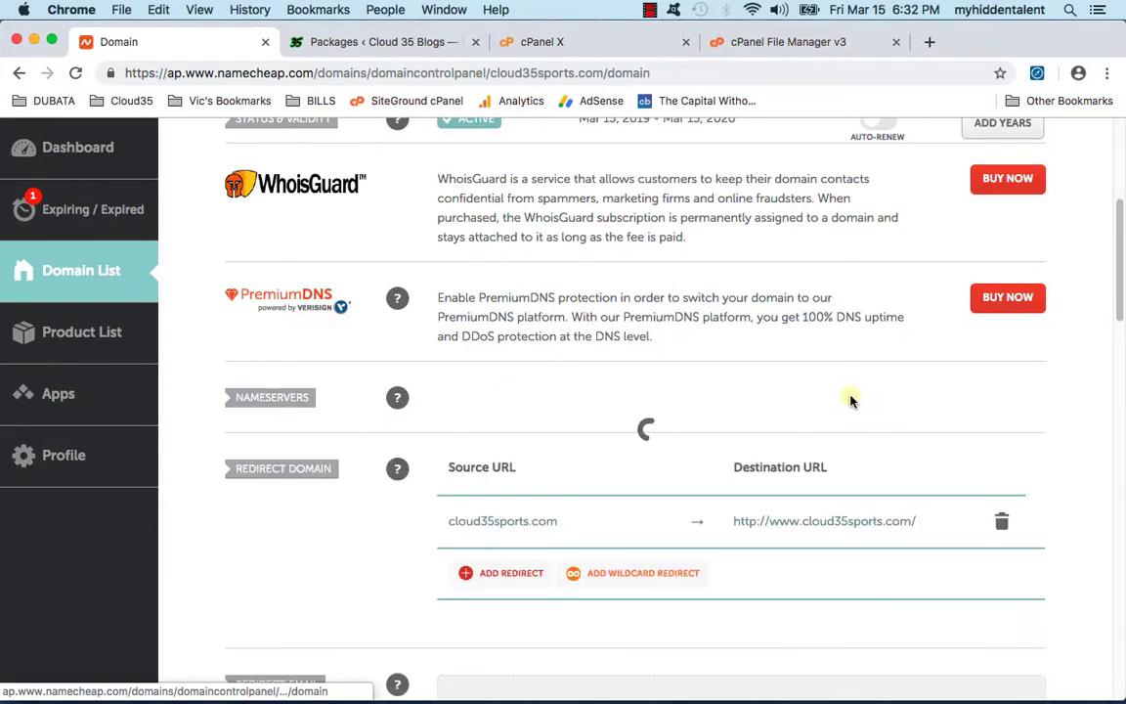
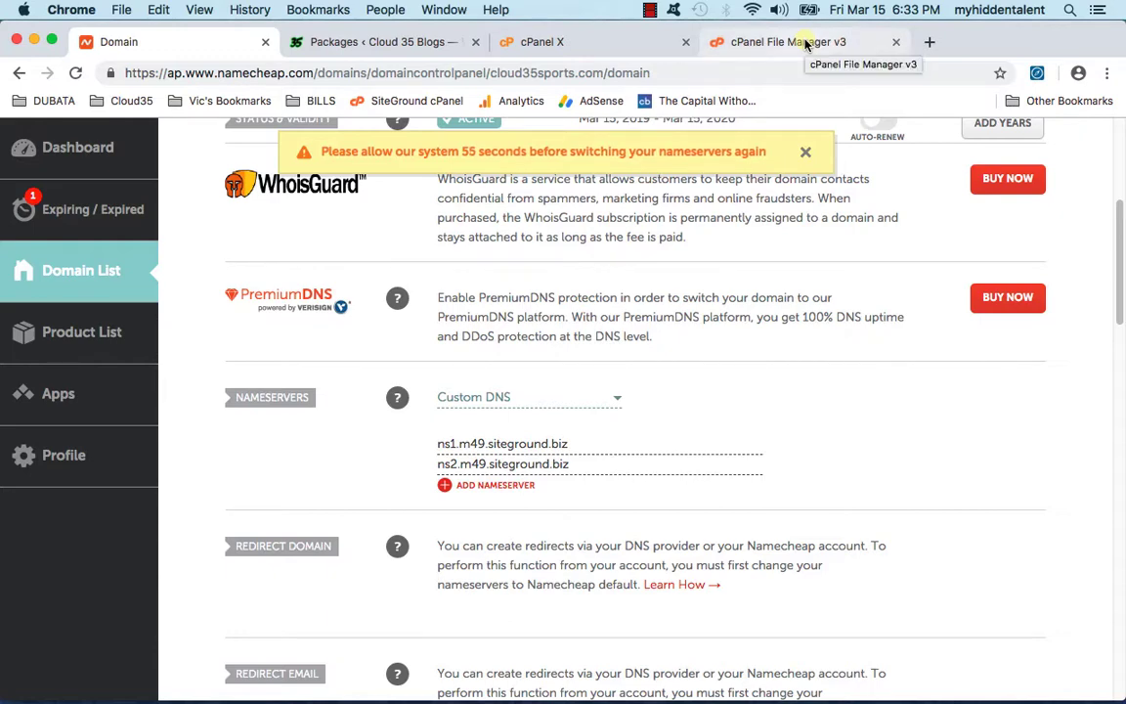
Step: Switch to cPanel File Manager showing the cloud35sports.com folder with installer.php
click(805, 46)
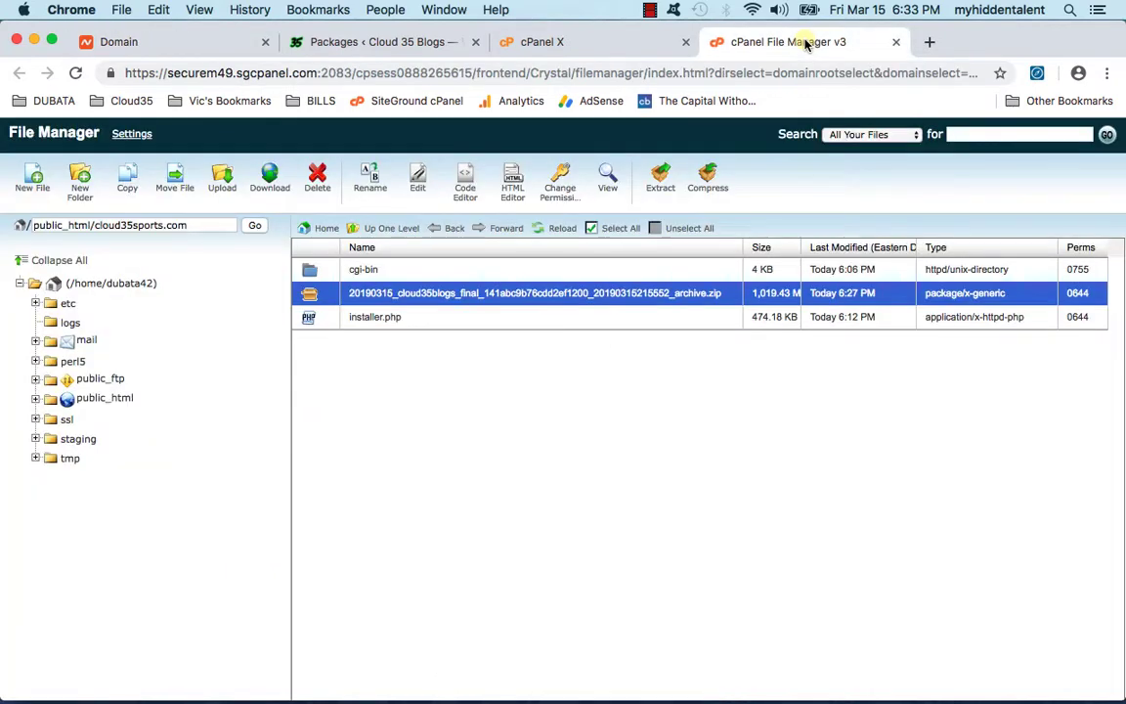
click(930, 45)
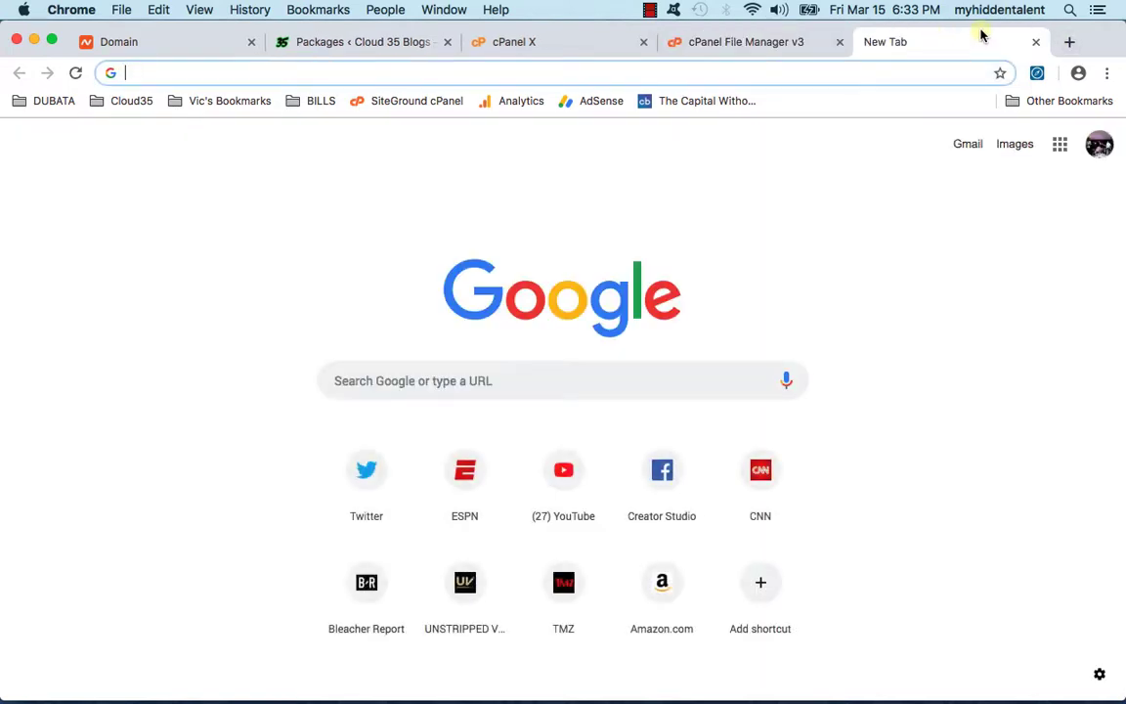
text(www.)
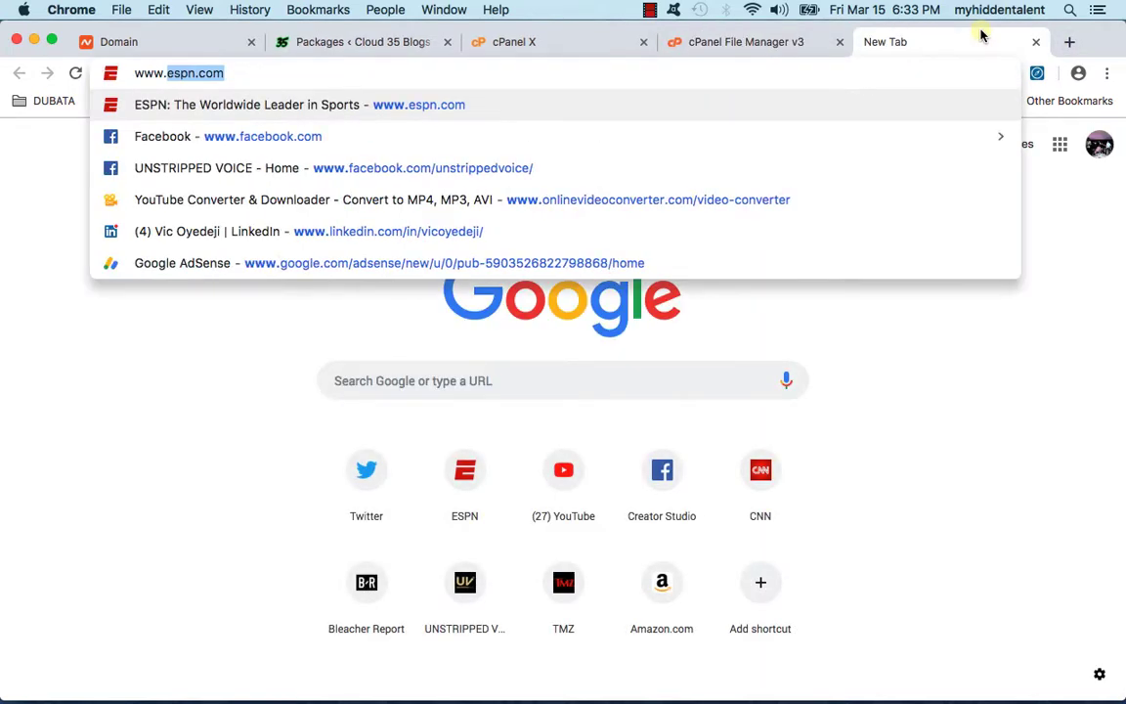
text(cloud)
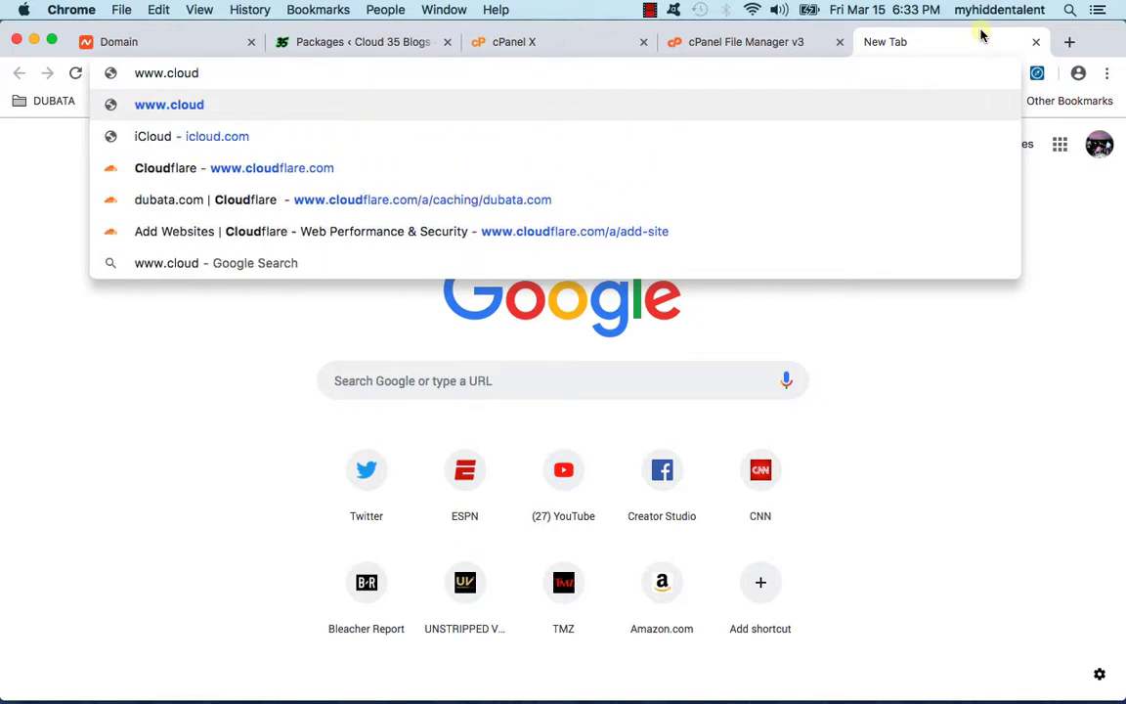
text(35sports.com/in)
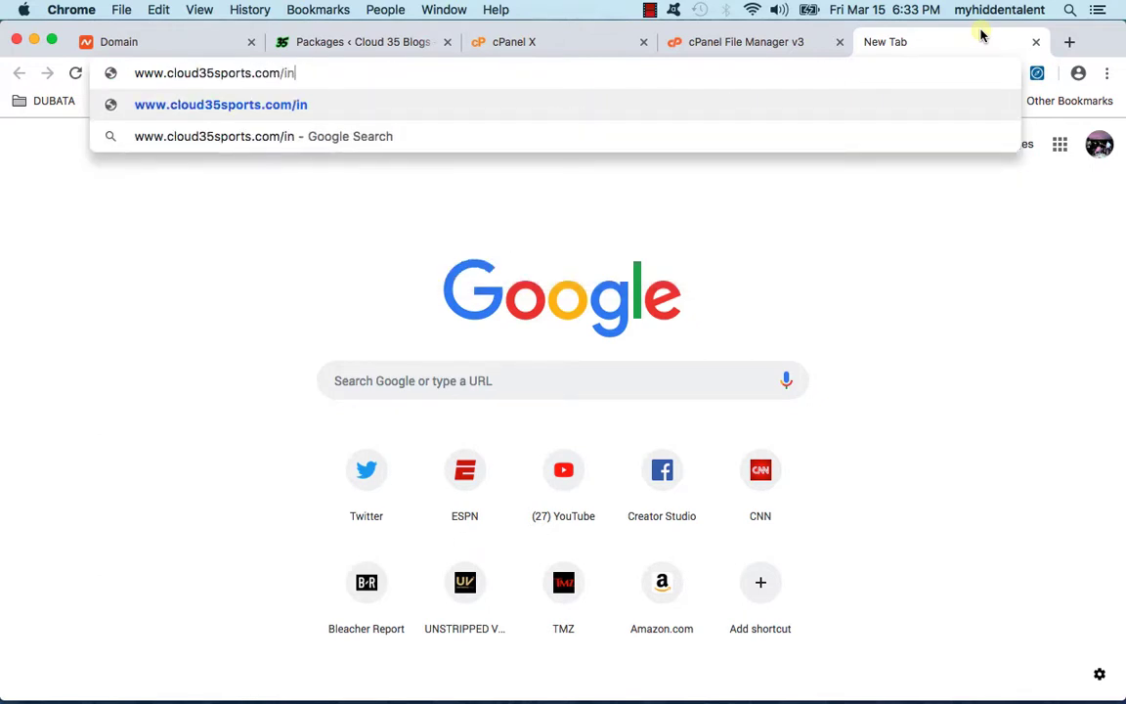
text(staller.php)
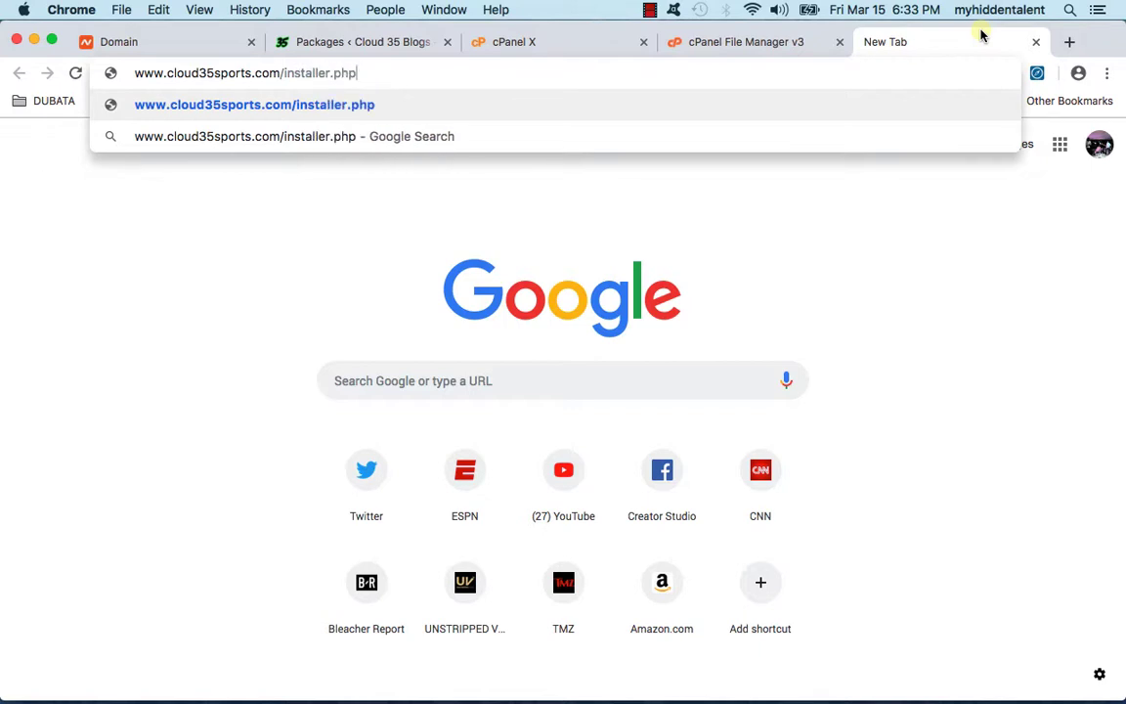
key(Return)
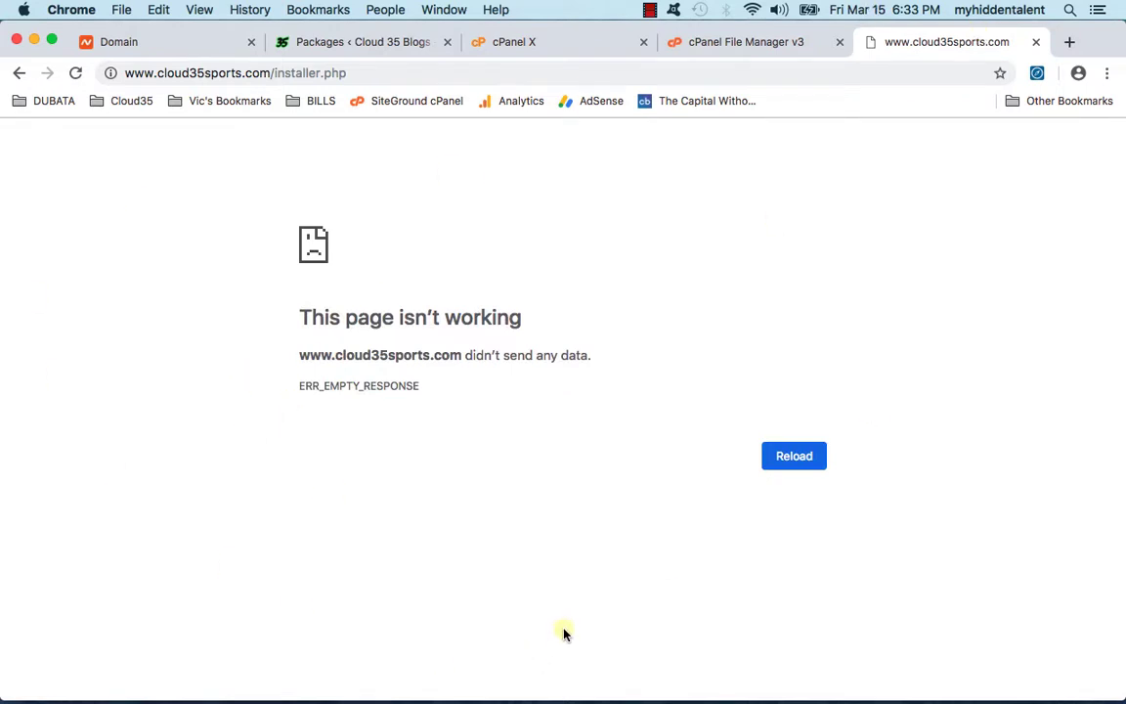
Step: Move the cPanel tab to second place, recheck the Namecheap nameservers, and return to the installer
click(132, 46)
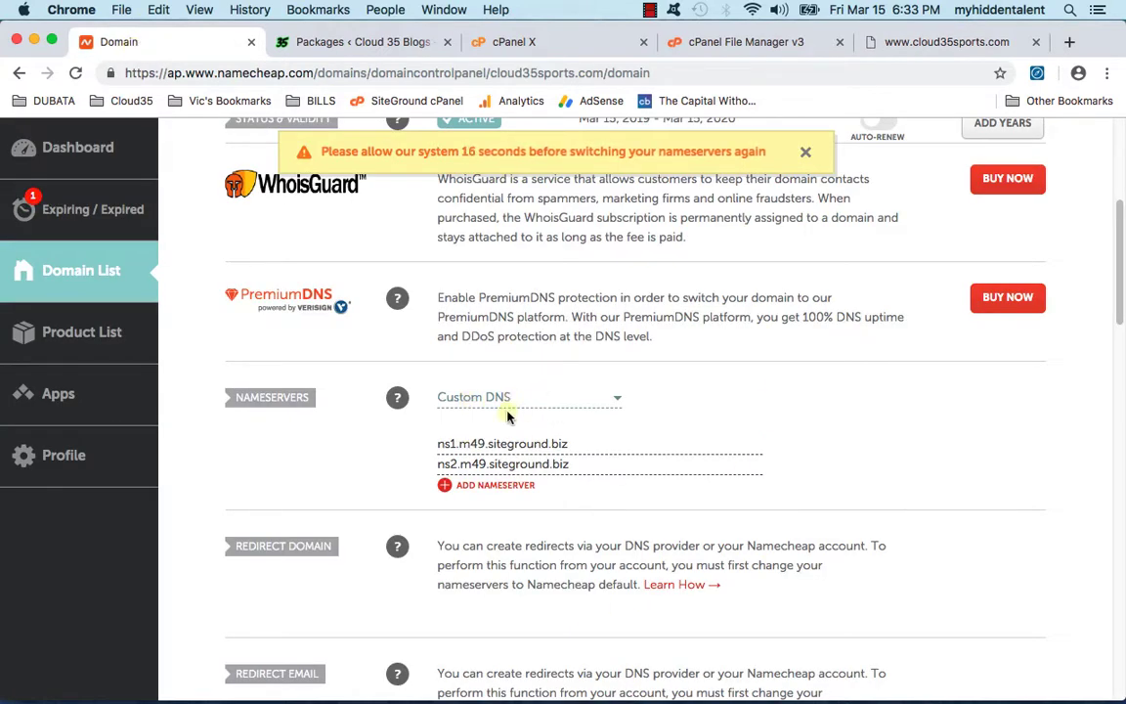
drag(479, 43, 285, 42)
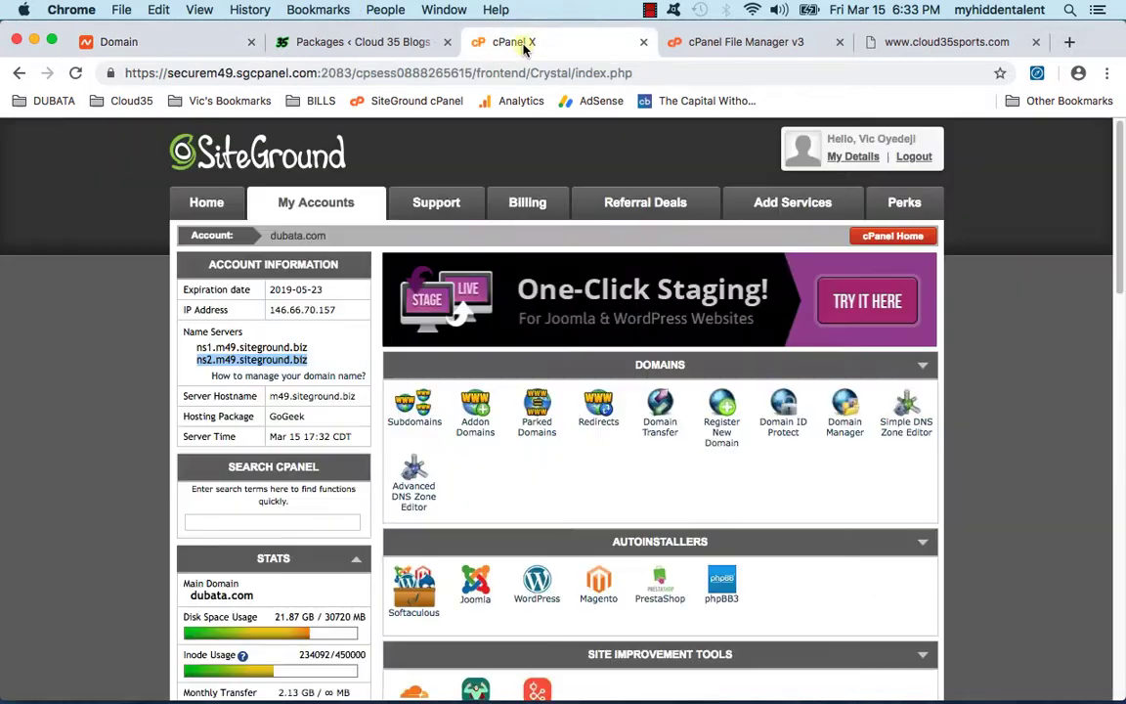
click(175, 43)
click(307, 41)
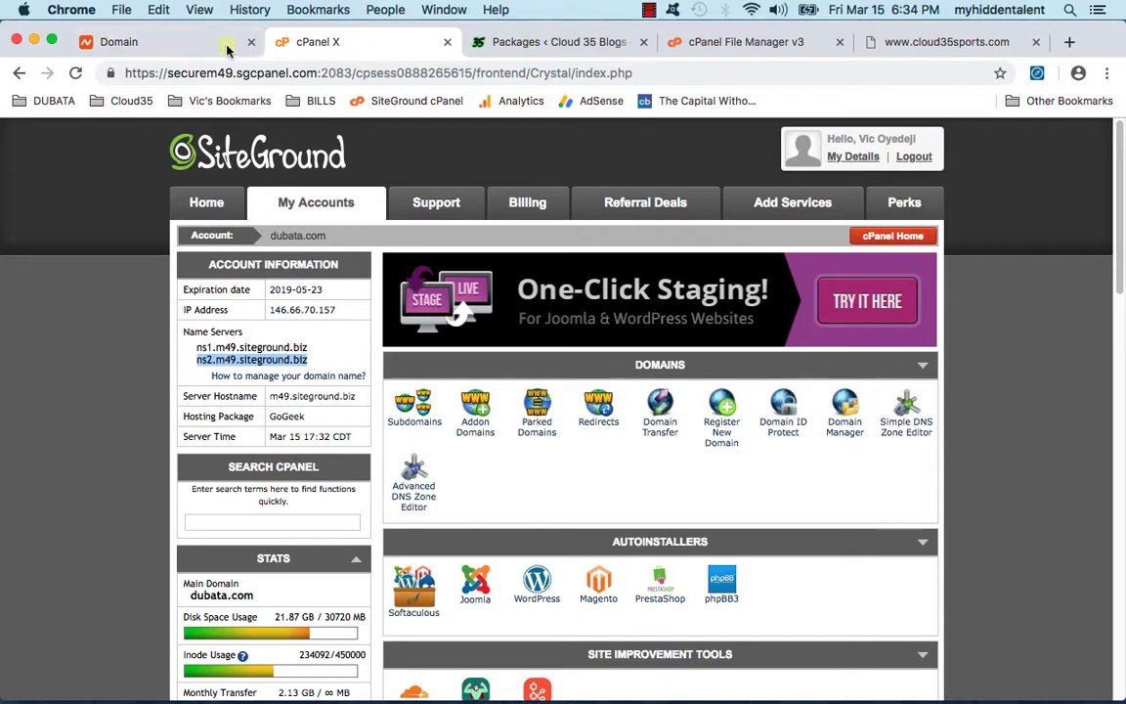
click(186, 43)
click(920, 45)
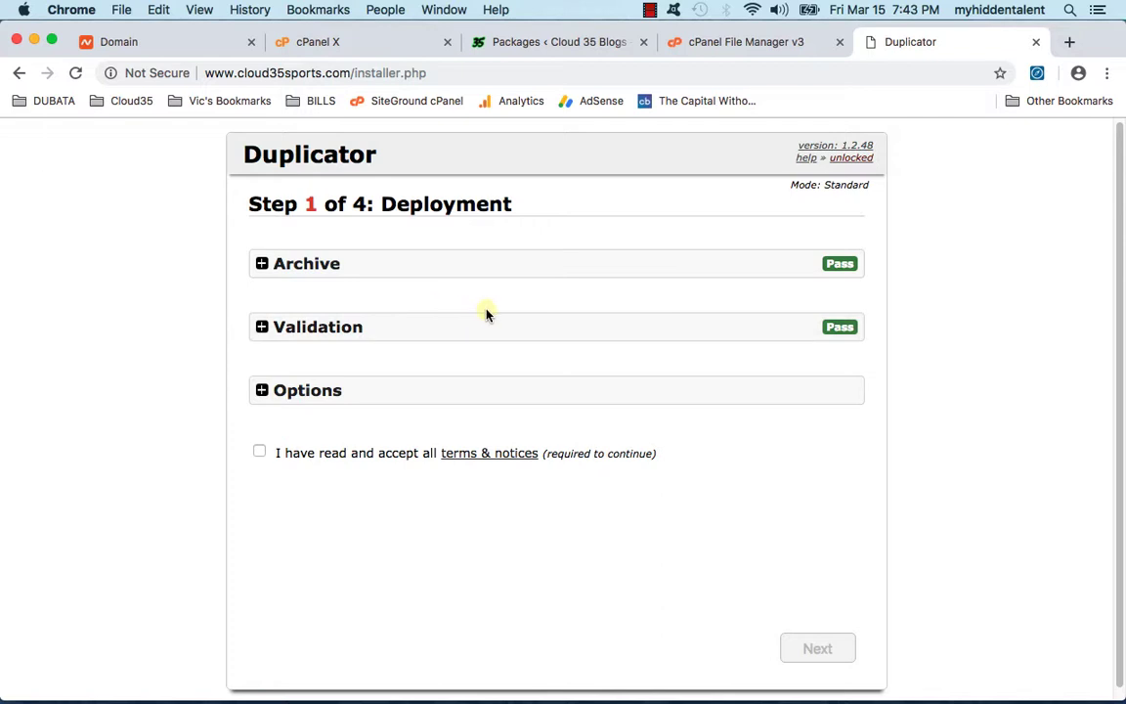
Step: Review the Archive, Validation and Options sections, accept the terms and notices, and run deployment
scroll(483, 274, down, 1)
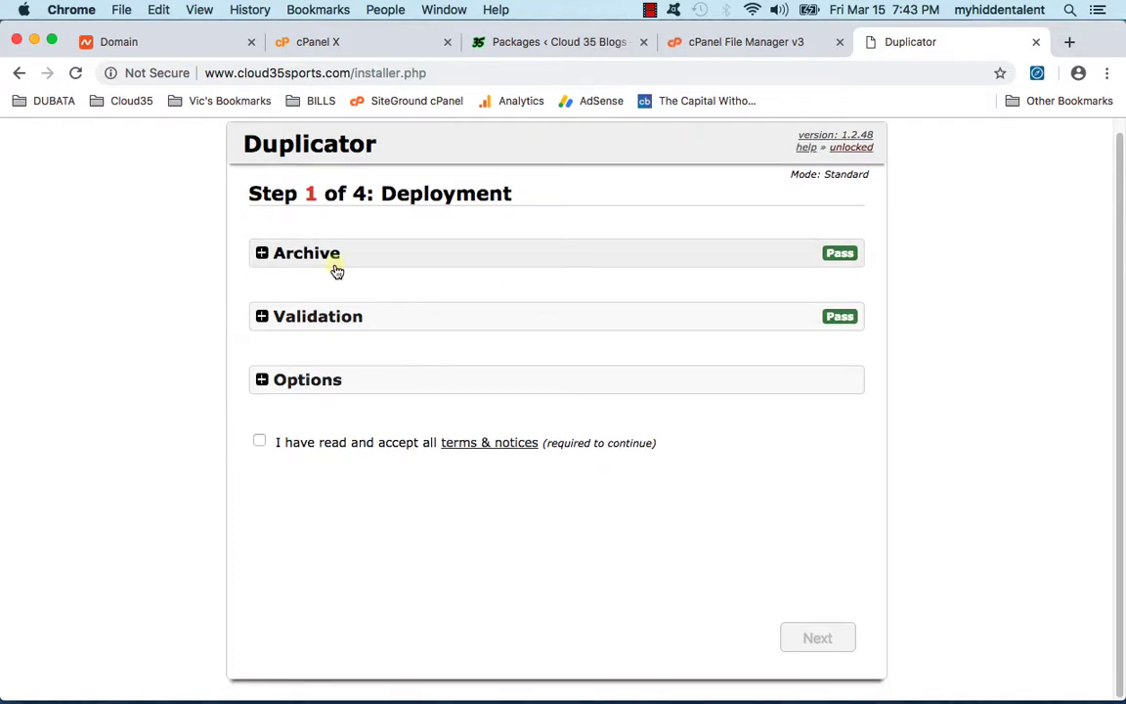
click(342, 260)
click(350, 259)
click(367, 318)
click(367, 318)
click(380, 380)
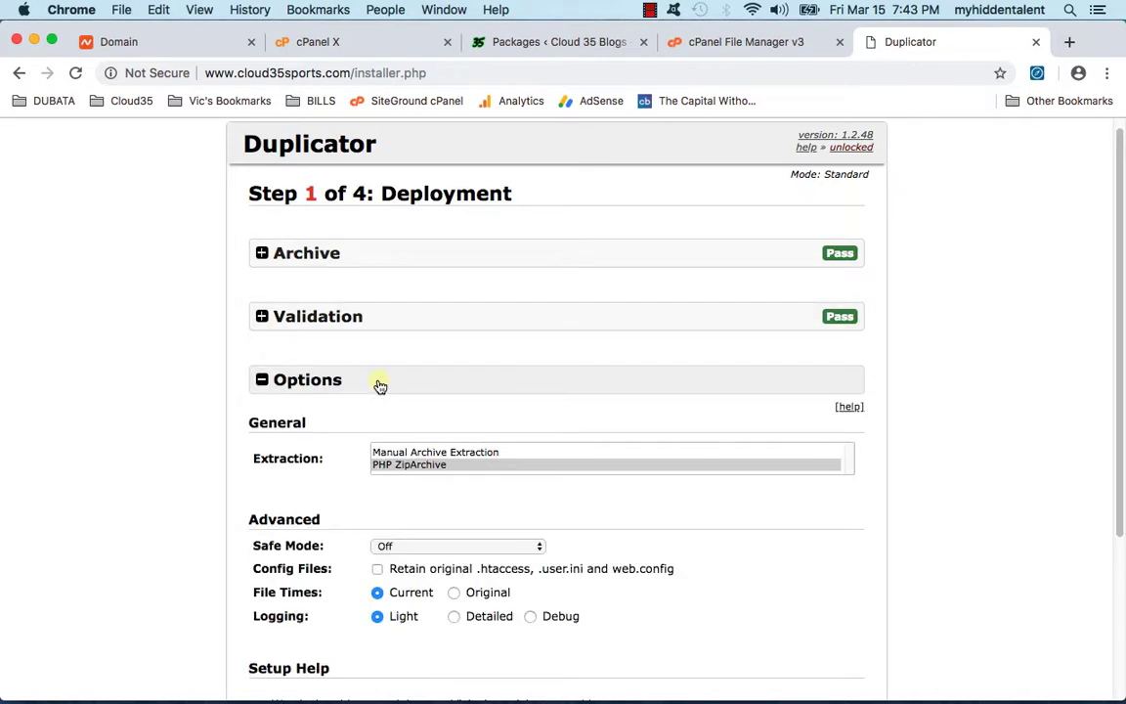
click(380, 382)
click(318, 443)
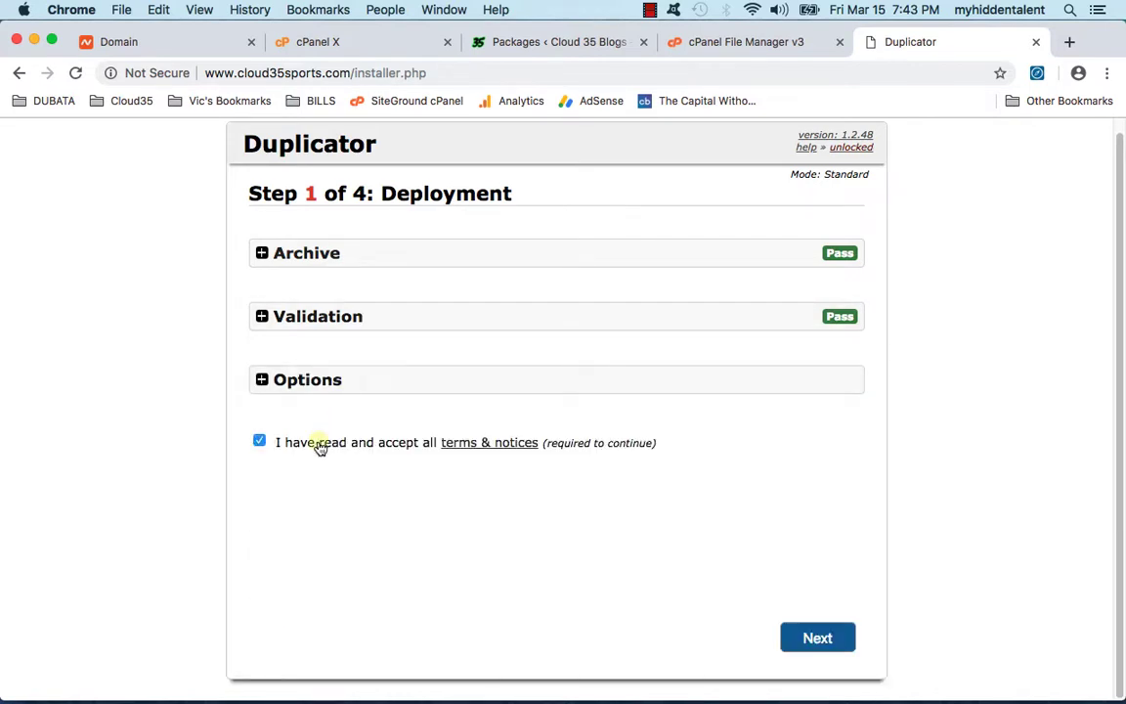
click(792, 638)
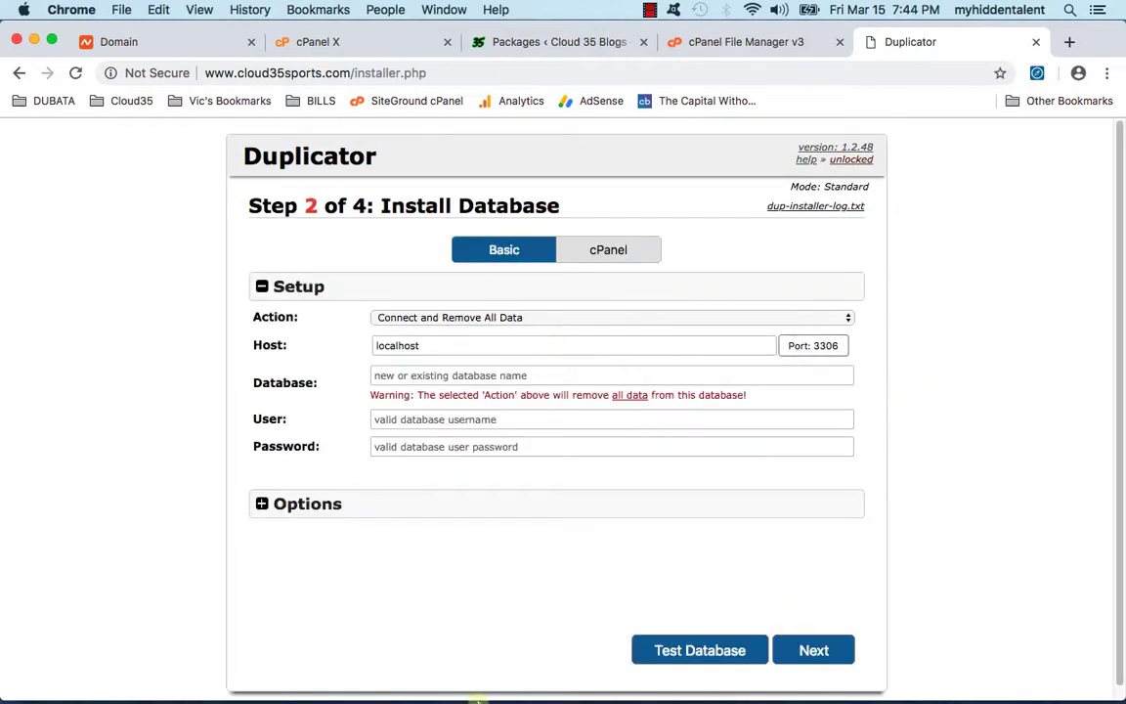
Step: Look over the migration diagram, then put the cursor in the installer's empty Database field
mouse_move(395, 684)
click(931, 676)
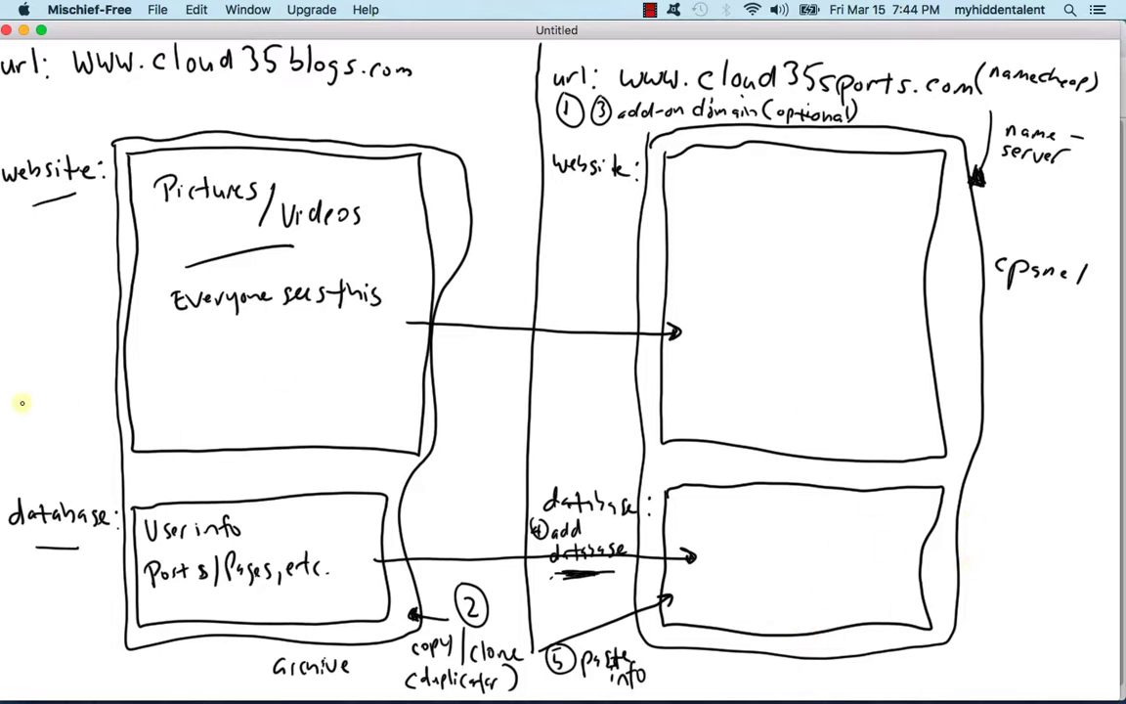
click(25, 30)
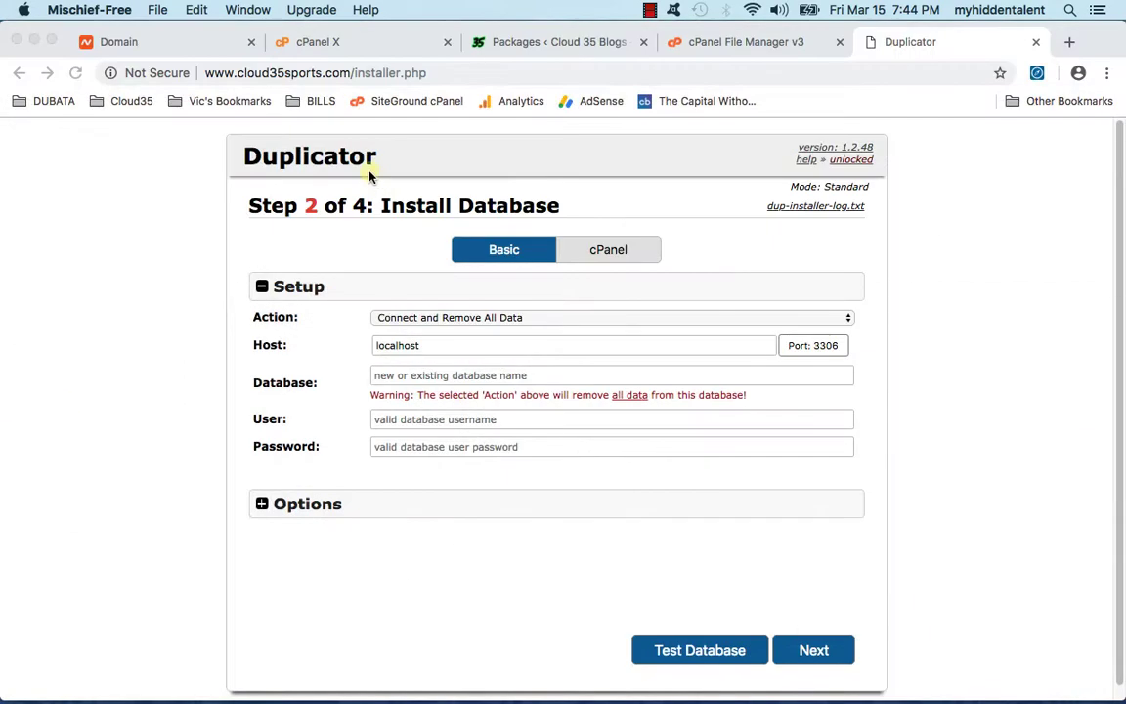
click(418, 348)
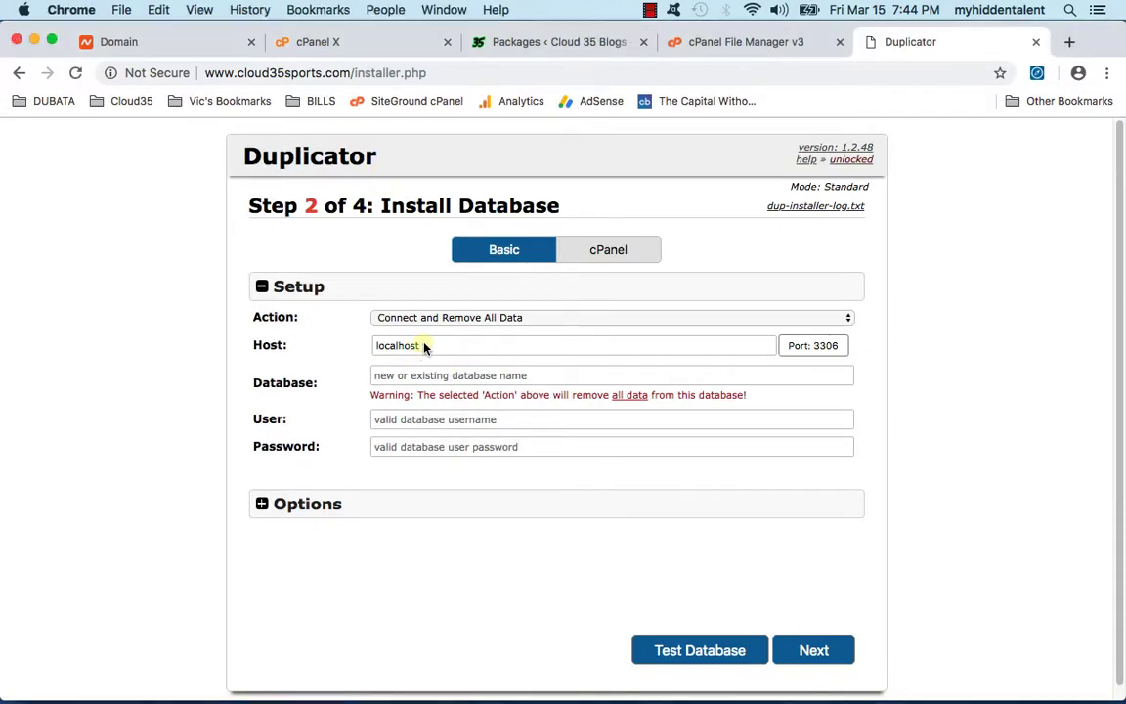
click(428, 374)
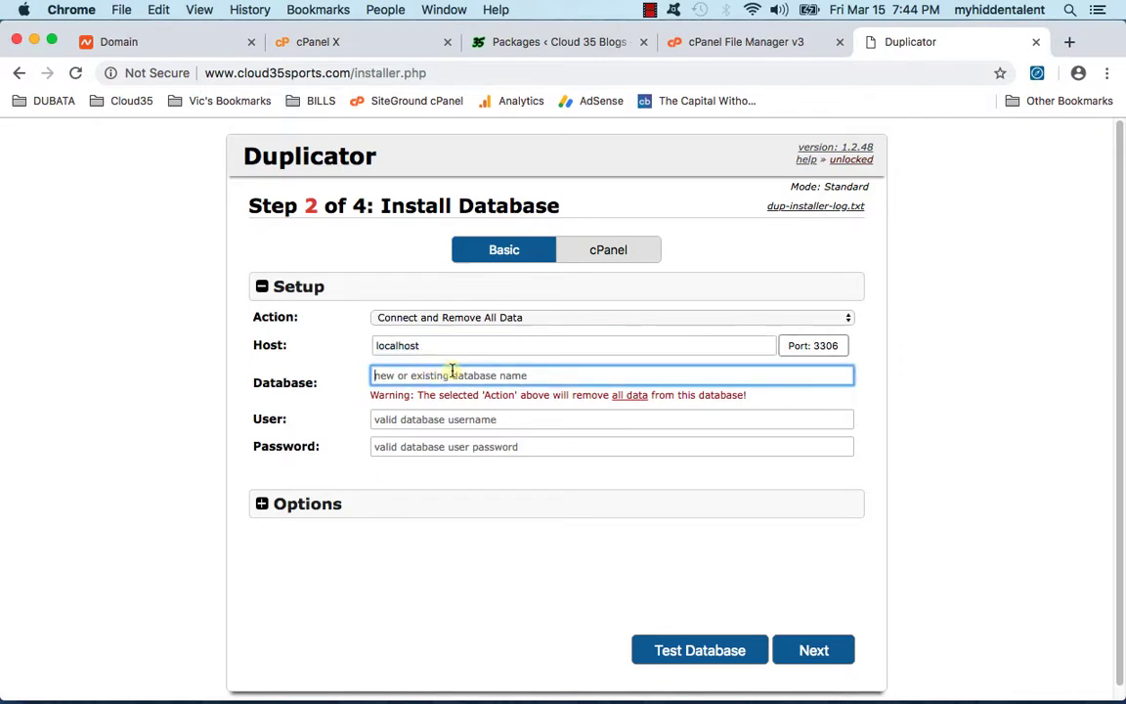
click(751, 43)
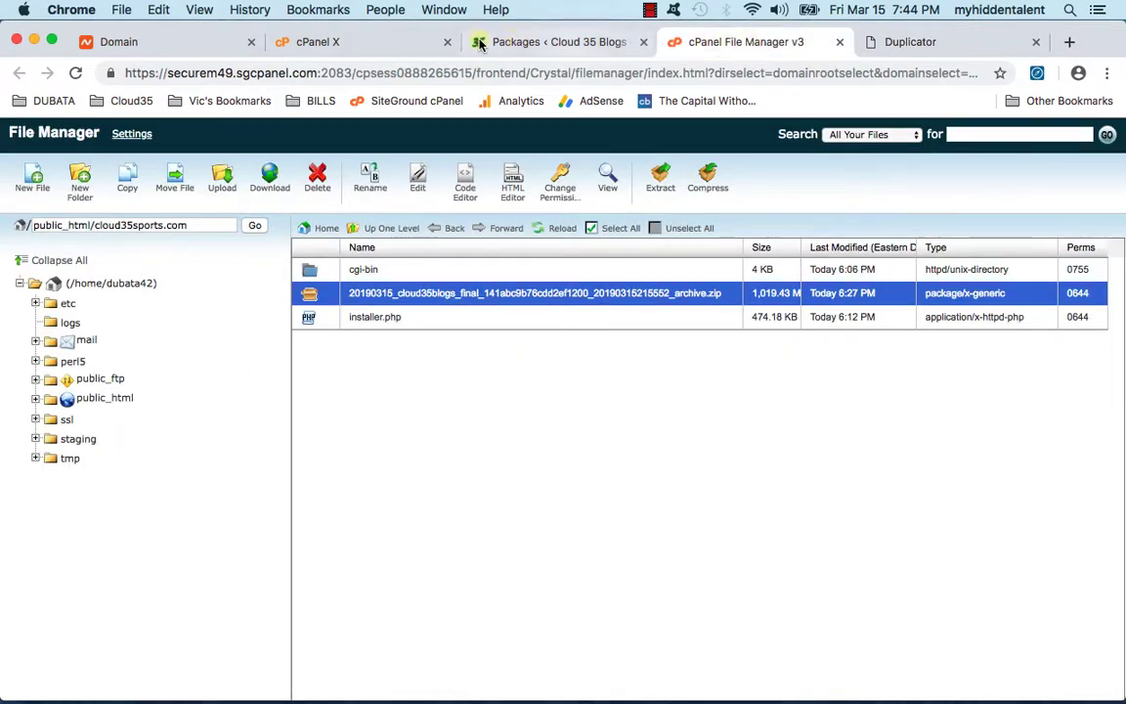
Step: Copy dubata42_c35sports from SiteGround's MySQL Databases list and go back to Duplicator
click(409, 43)
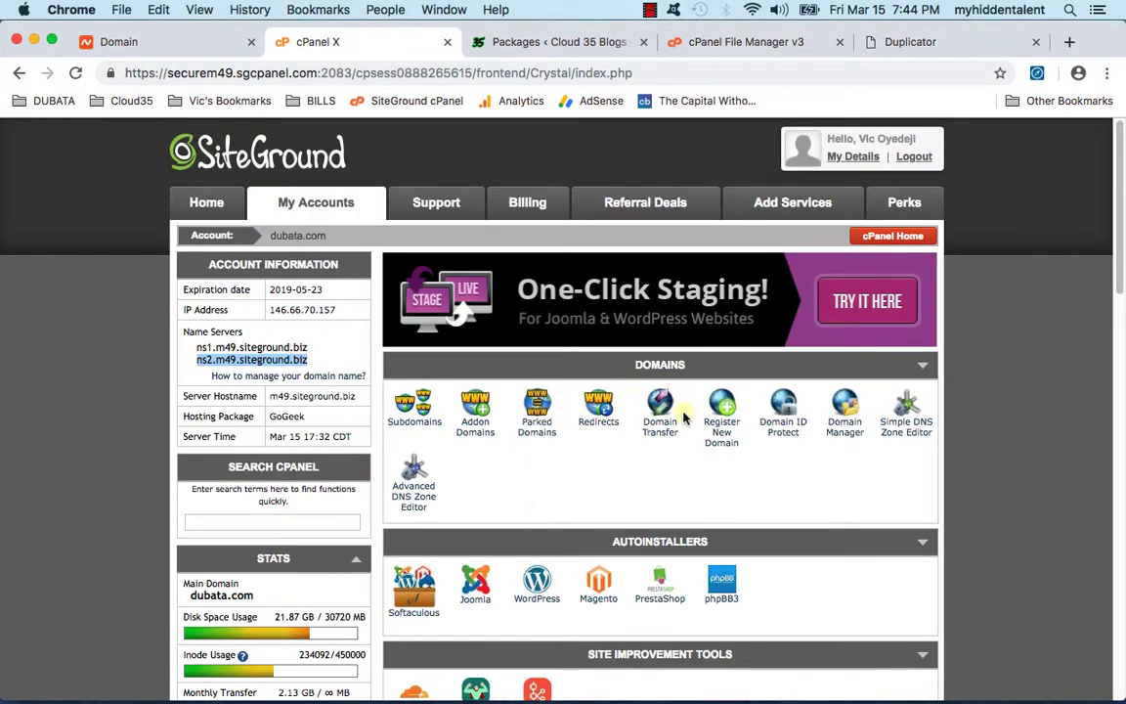
scroll(493, 281, down, 15)
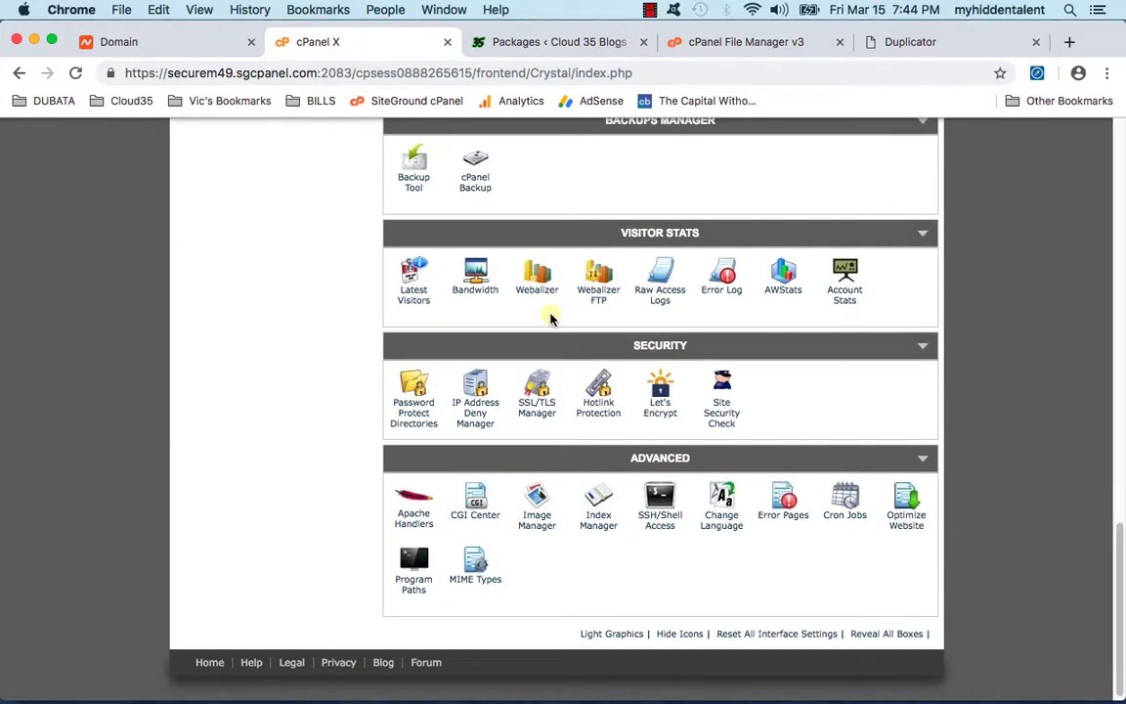
scroll(542, 310, up, 3)
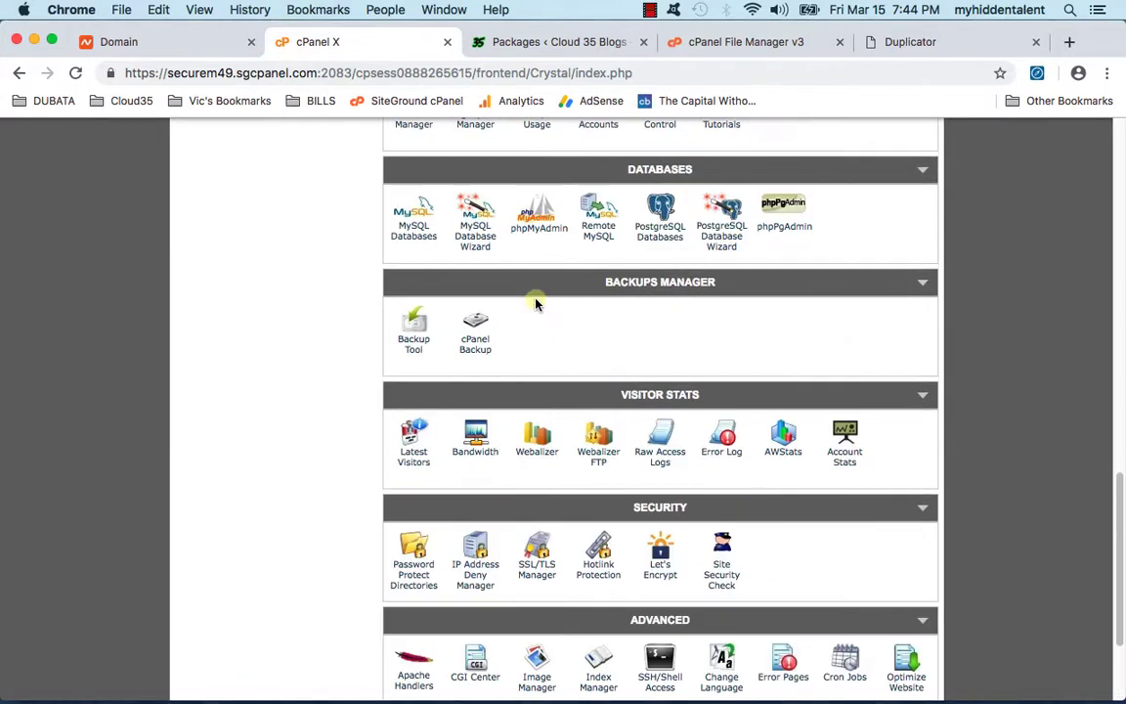
click(425, 239)
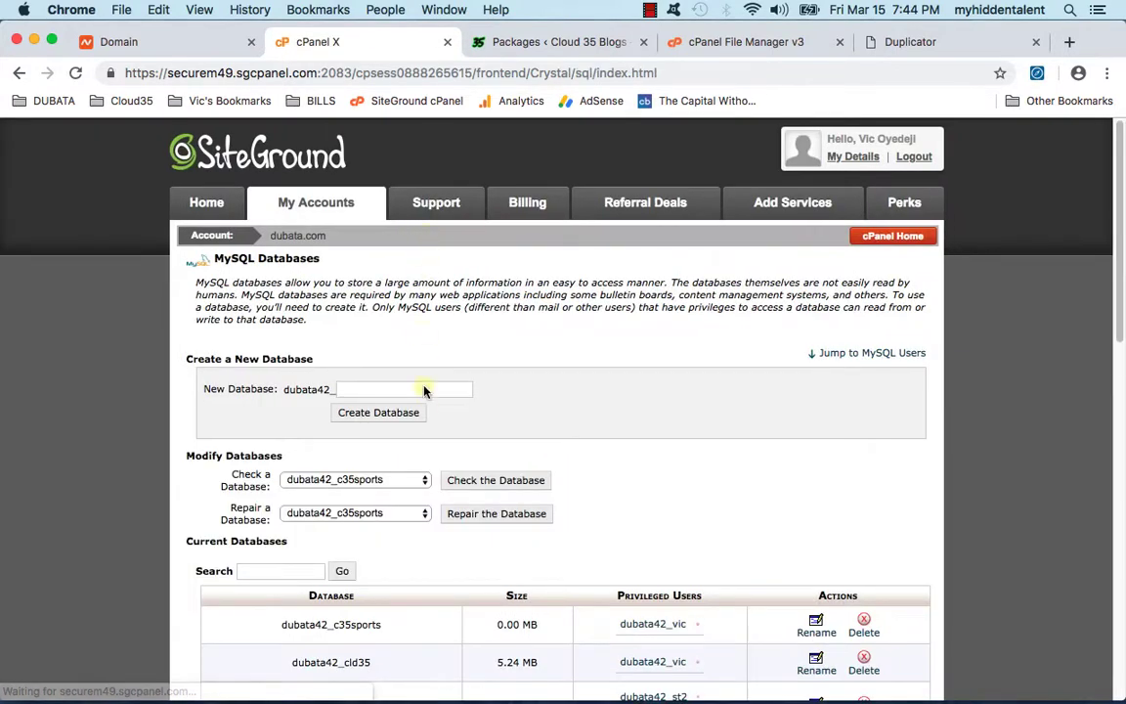
scroll(421, 376, down, 5)
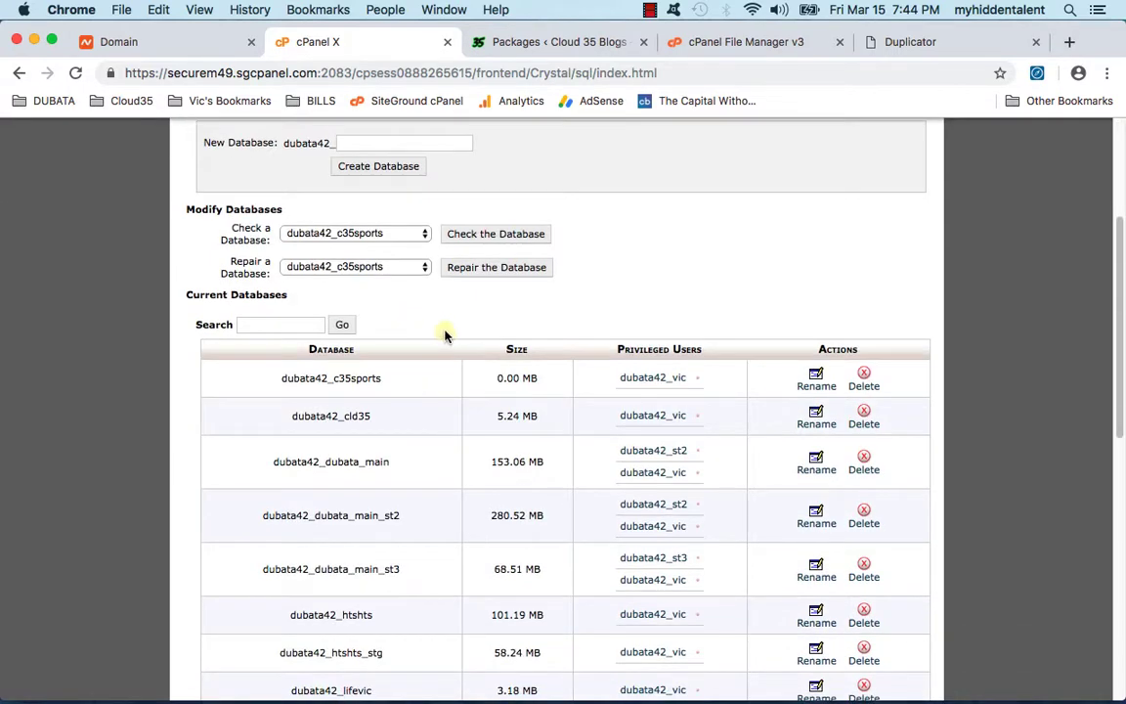
drag(392, 380, 280, 379)
right_click(290, 382)
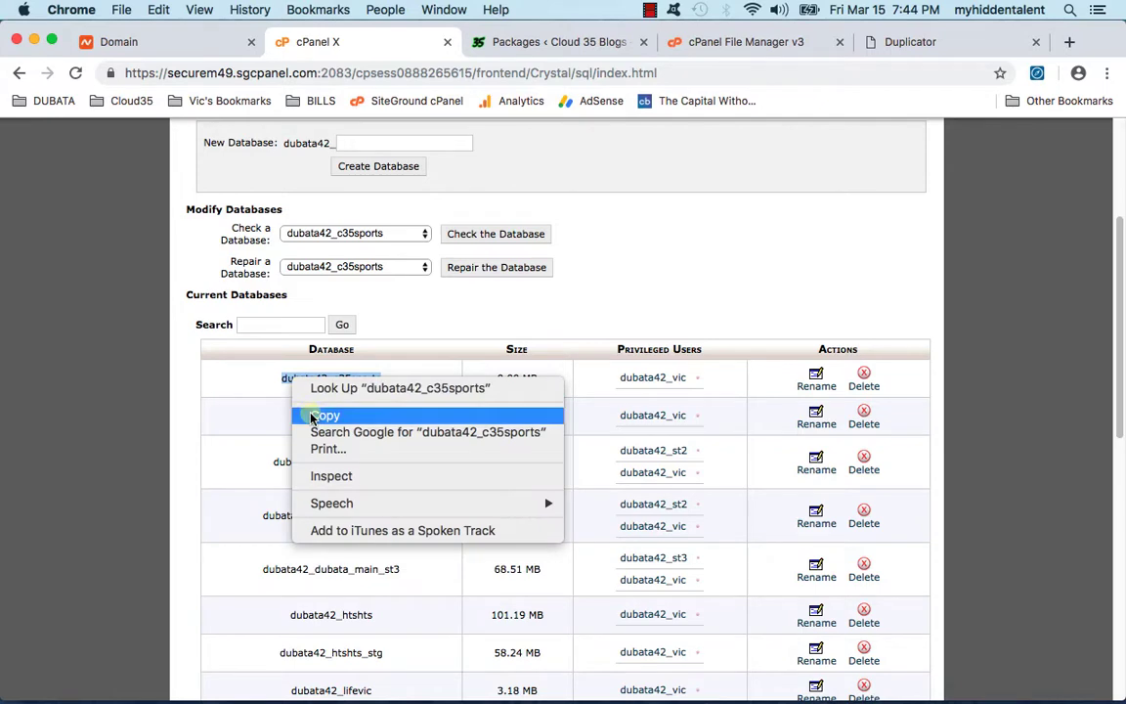
click(283, 414)
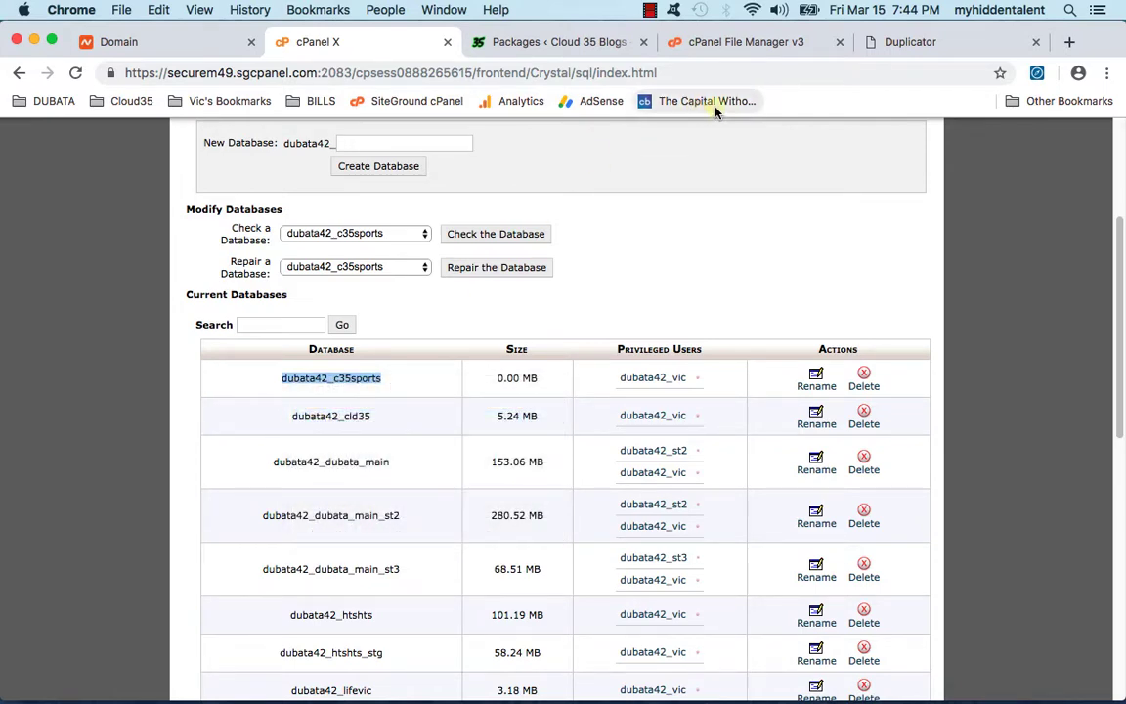
click(750, 42)
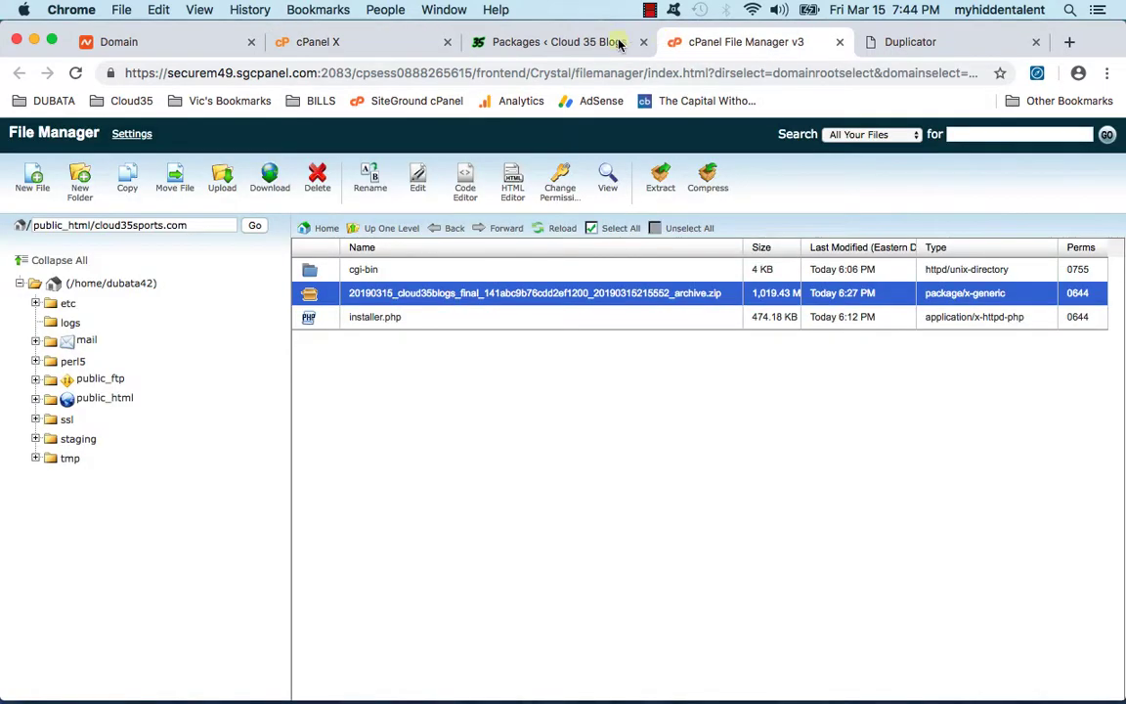
key(ctrl+Tab)
Step: Paste the database name and set the Action to Create New Database
right_click(484, 378)
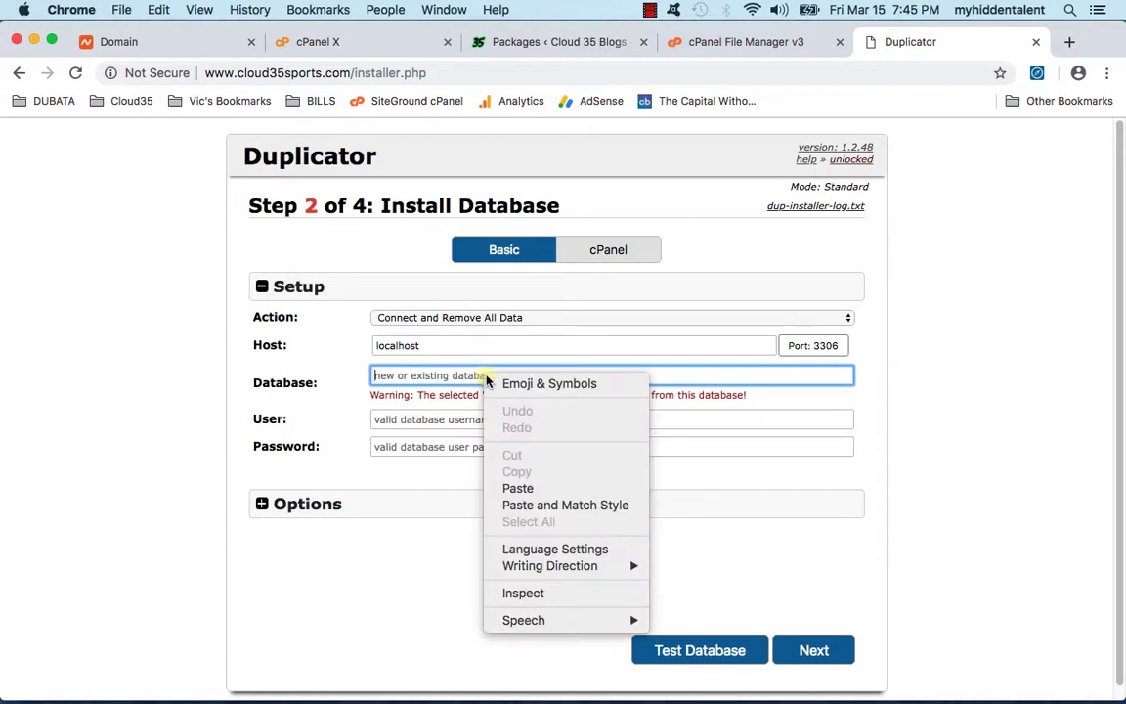
click(521, 488)
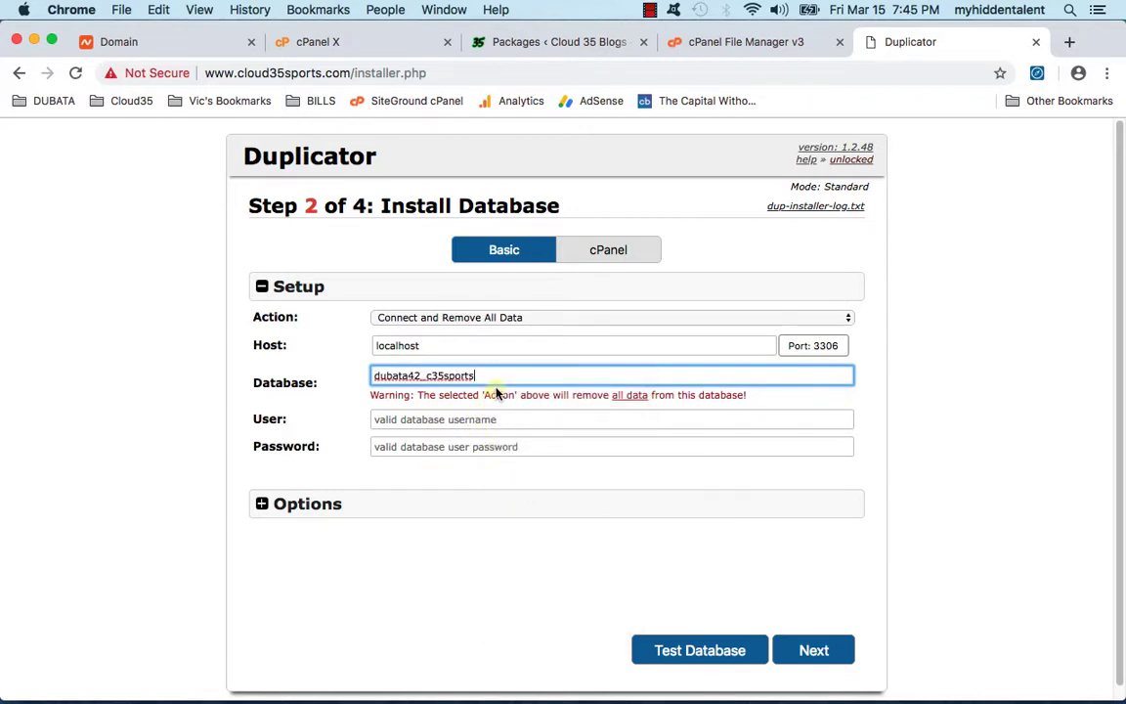
click(525, 318)
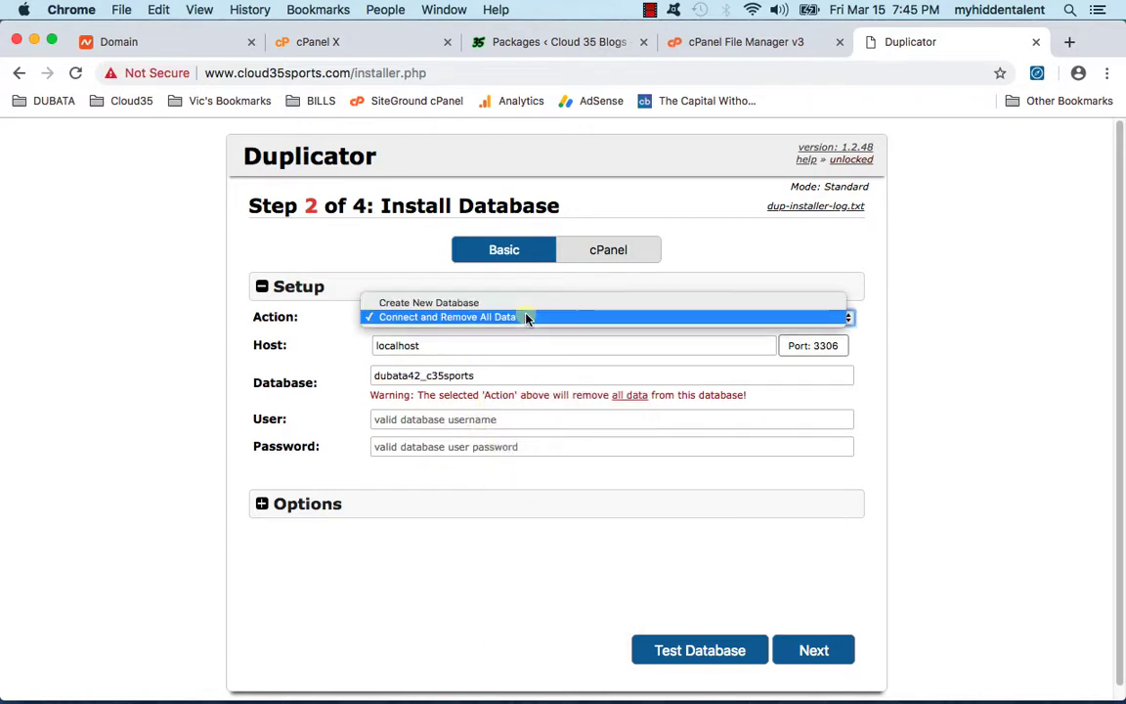
click(466, 304)
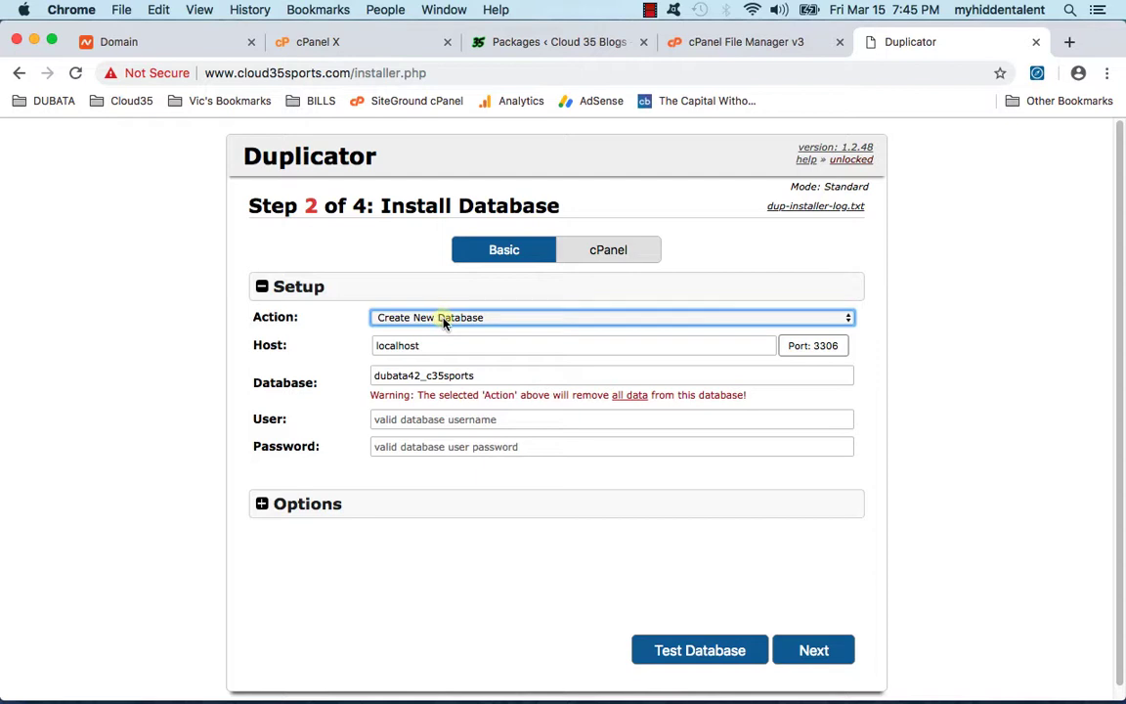
Step: Copy the c35sports database's privileged user from cPanel into the User field
click(430, 379)
click(427, 420)
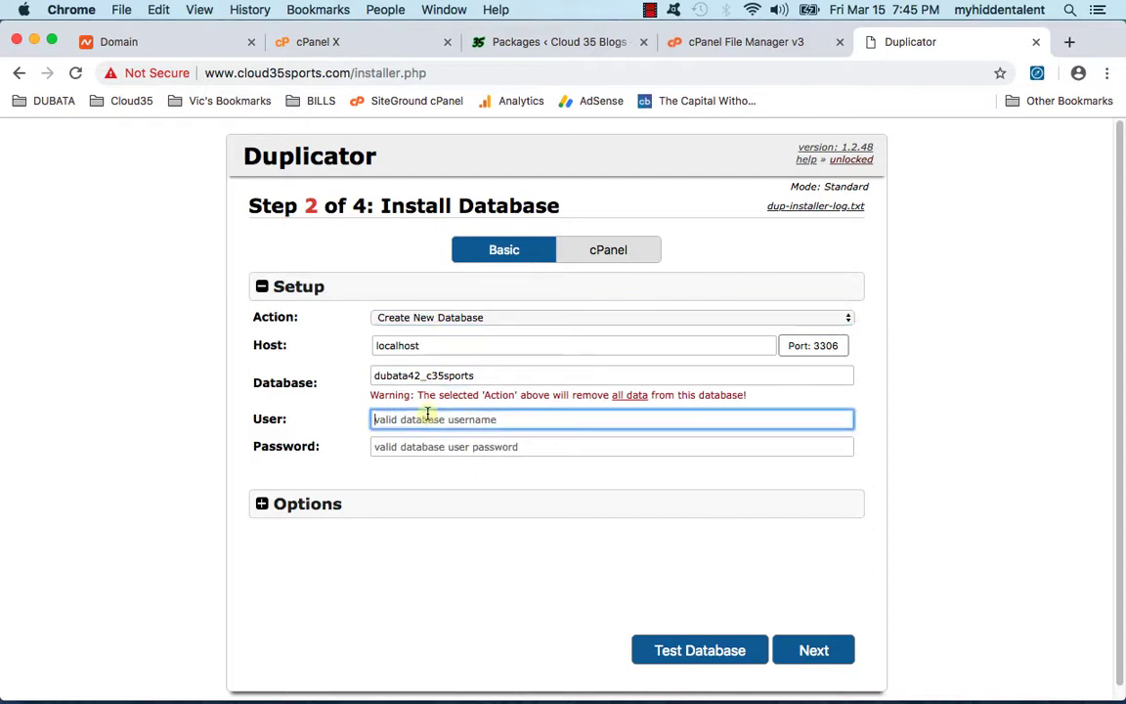
click(382, 41)
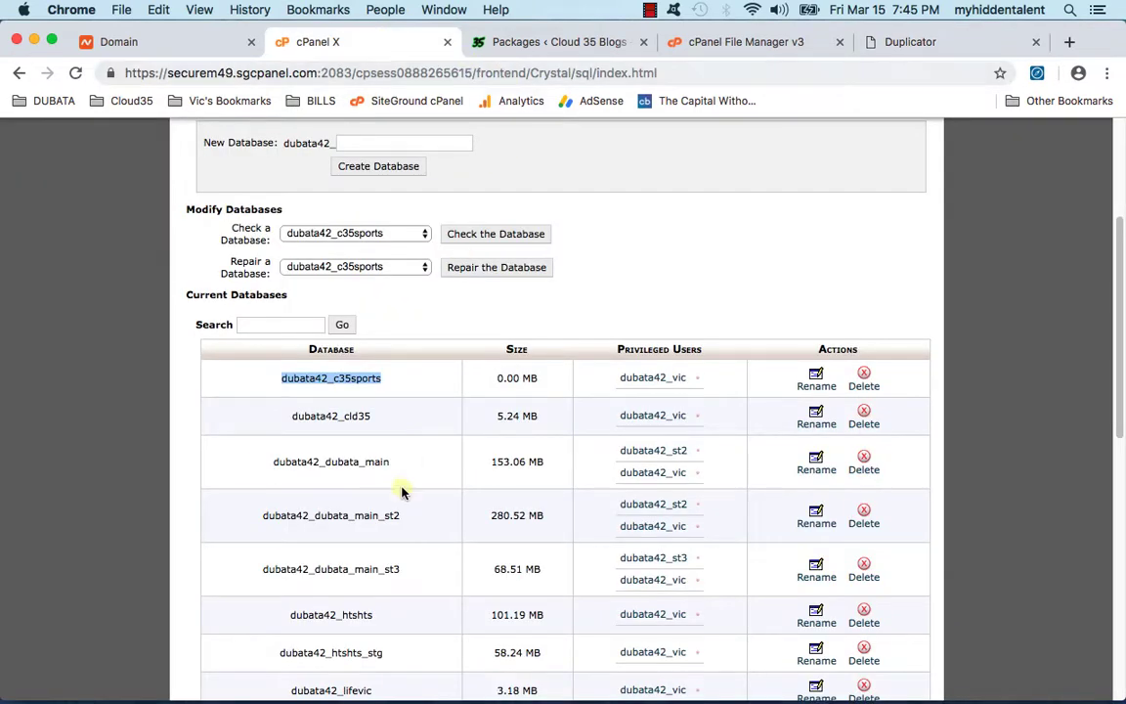
scroll(411, 479, down, 5)
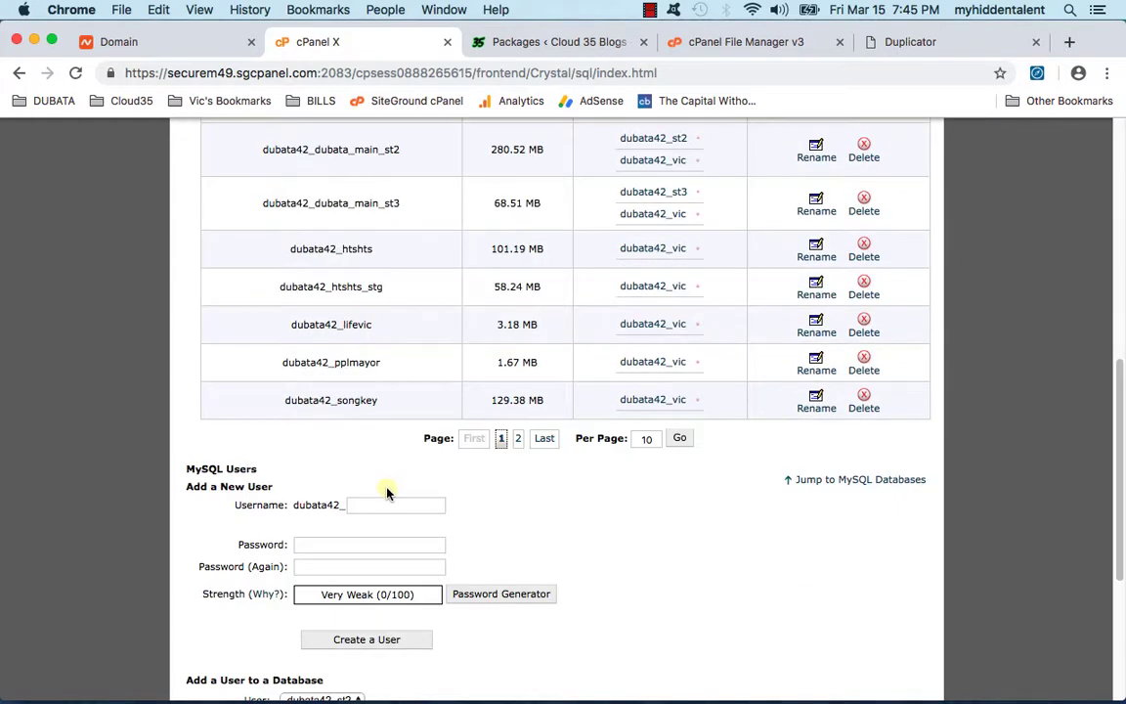
scroll(389, 489, up, 2)
drag(618, 181, 684, 182)
right_click(684, 182)
click(709, 294)
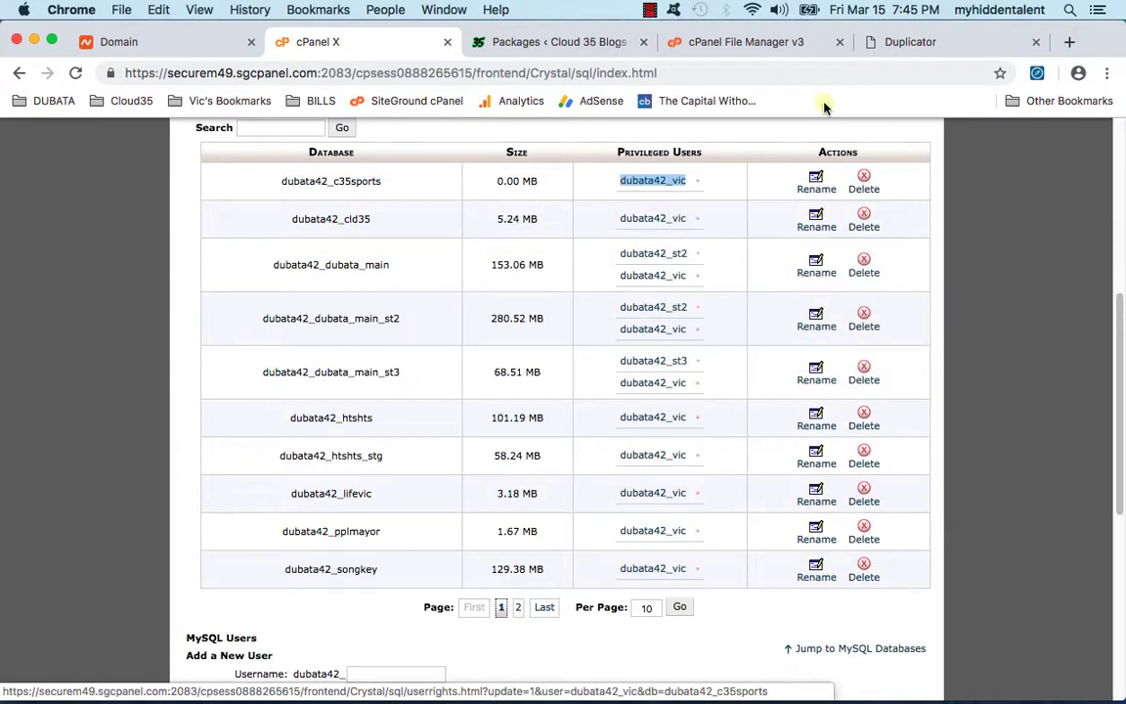
click(910, 41)
right_click(379, 420)
click(395, 530)
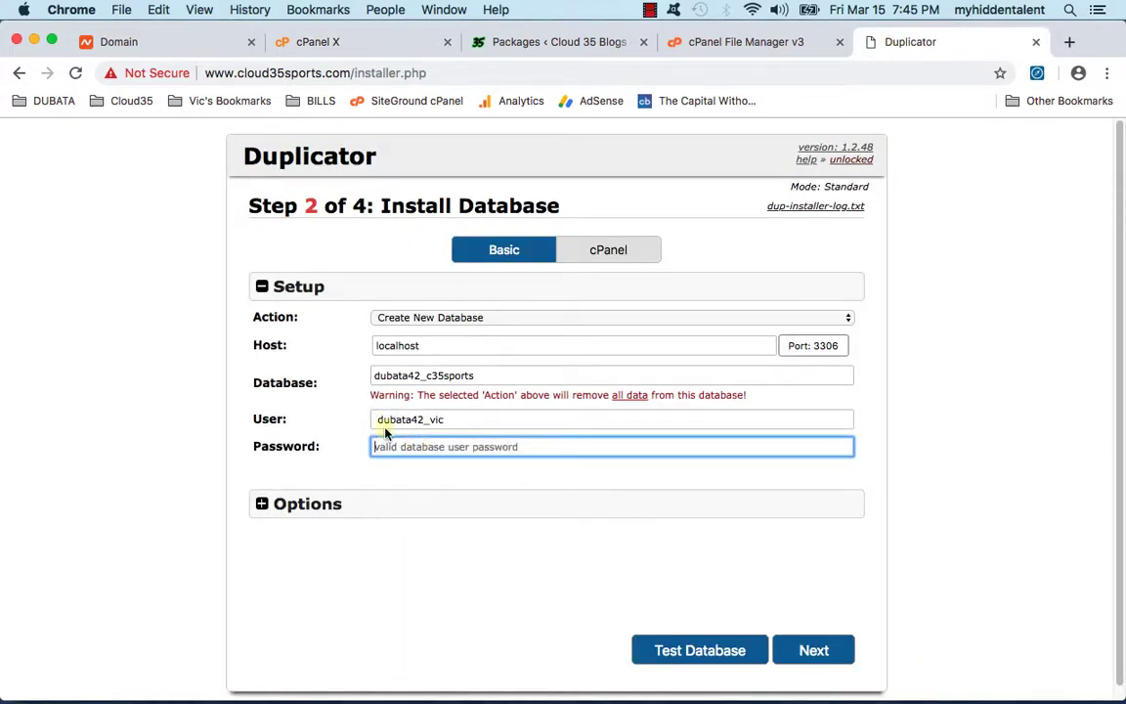
Step: Enter the database password, pass the database test, and continue to install confirmation
click(401, 446)
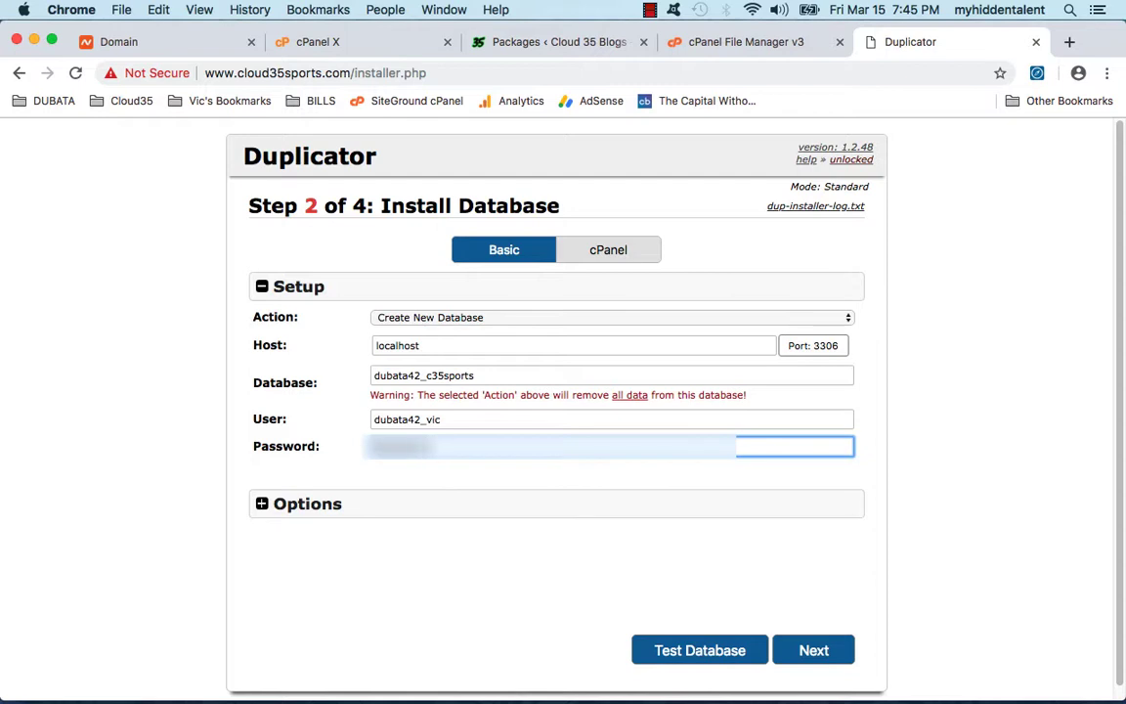
text(***)
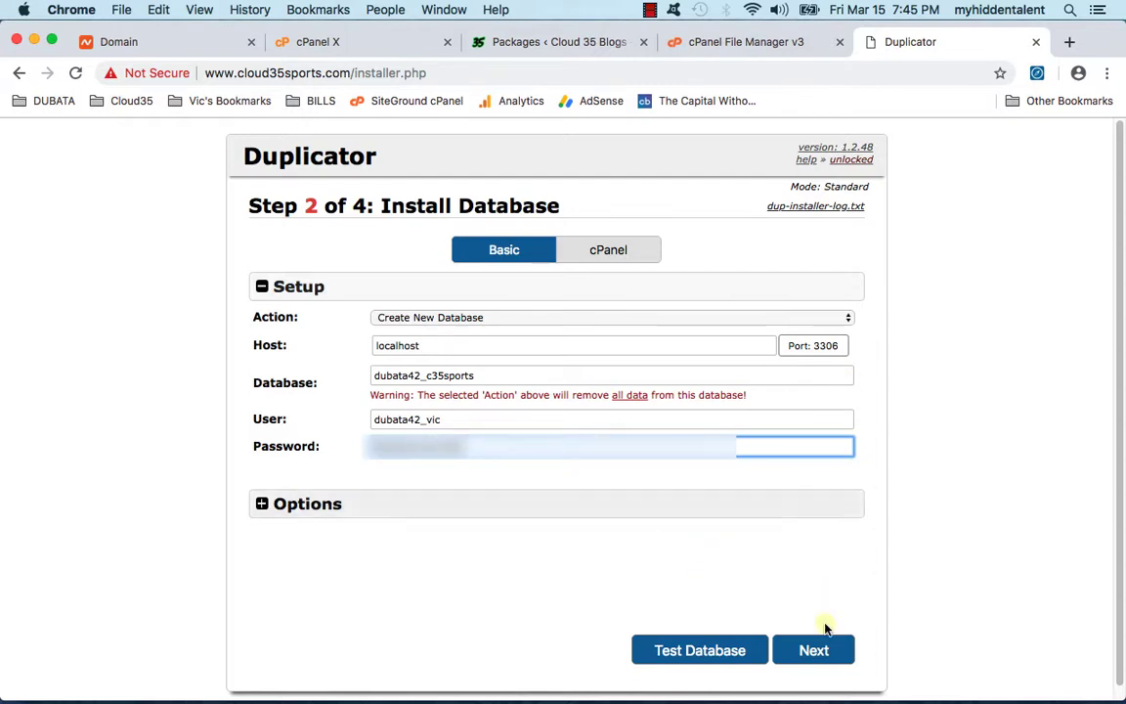
click(716, 653)
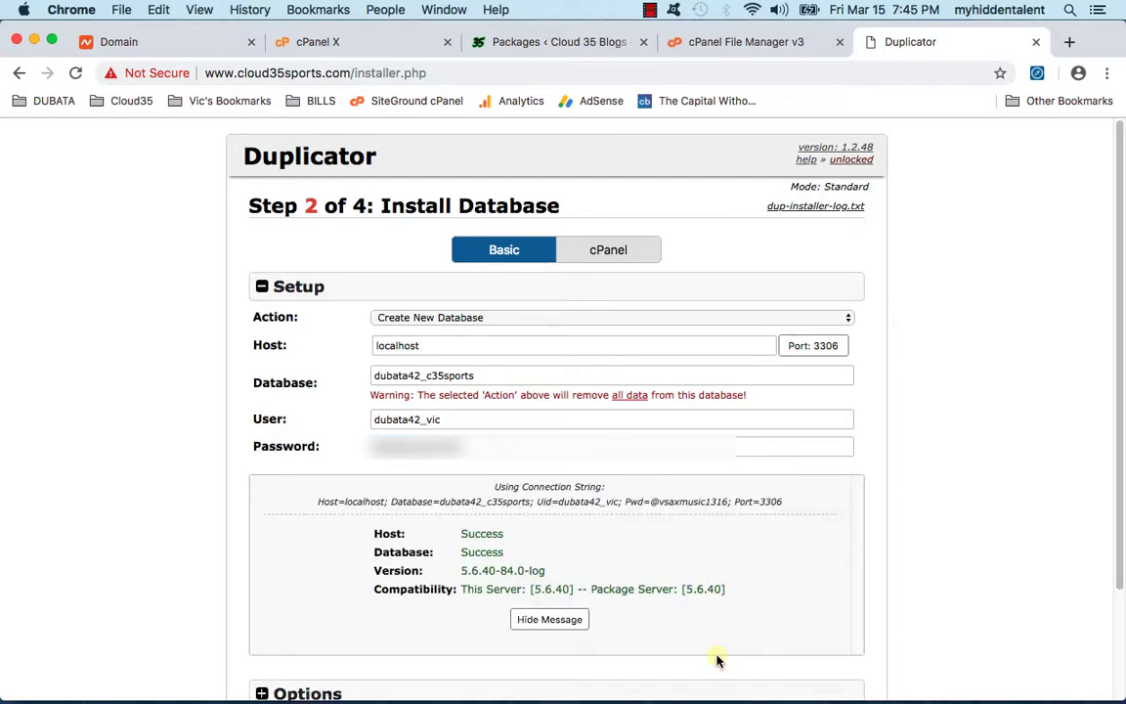
scroll(505, 557, down, 3)
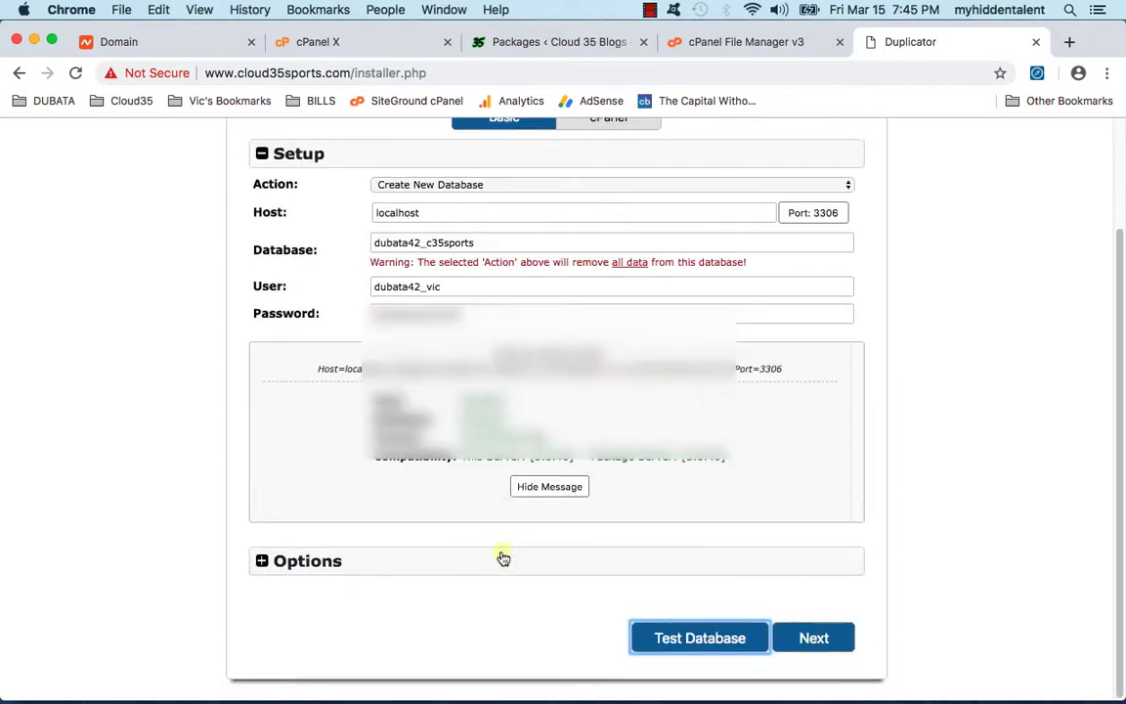
click(792, 639)
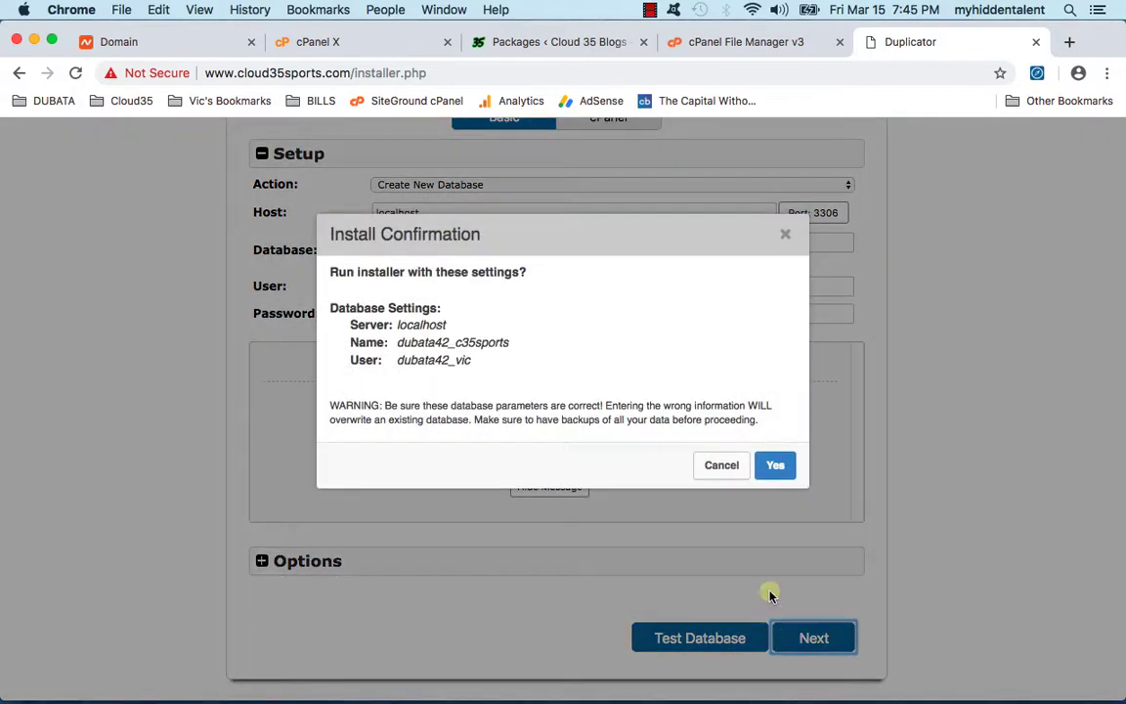
Step: Confirm the install and change the site title from Cloud 35 Blogs to Cloud 35 Sports
click(774, 466)
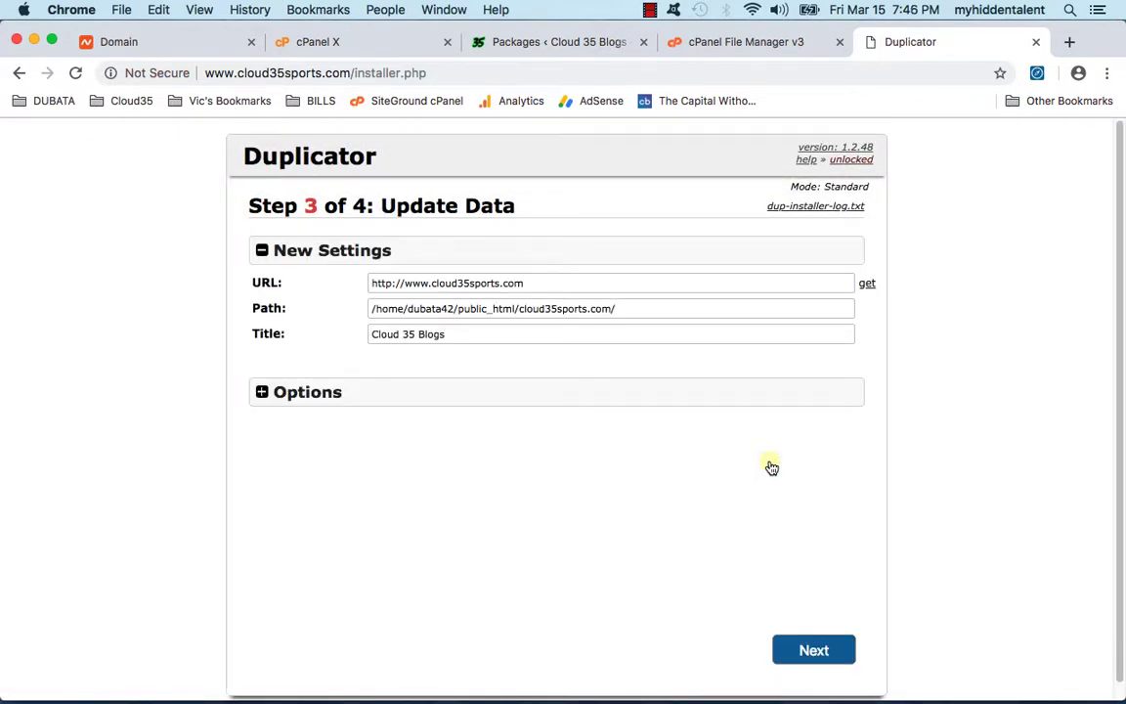
scroll(774, 547, down, 1)
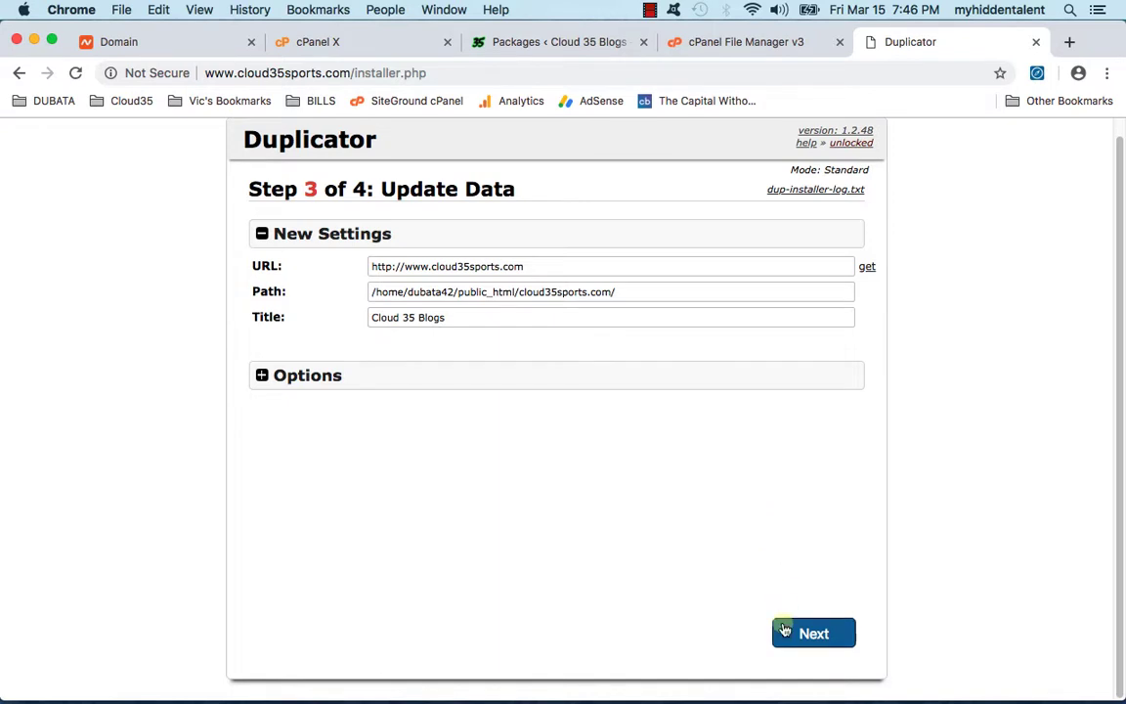
double_click(418, 316)
text(Sport)
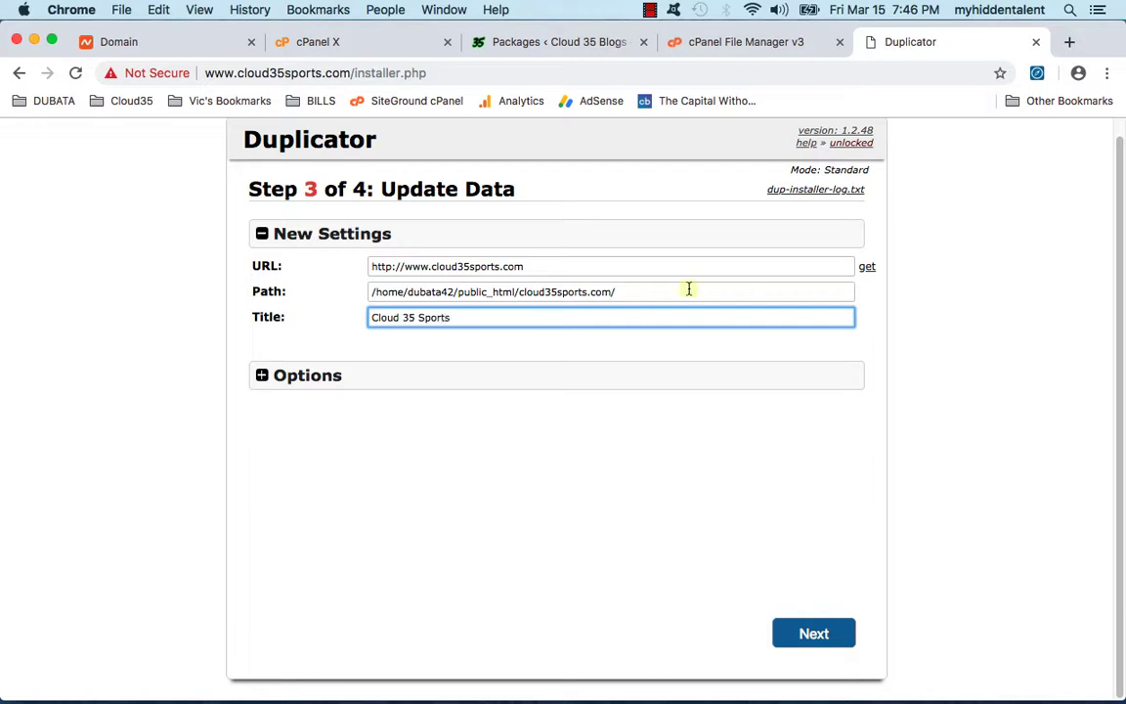
click(813, 632)
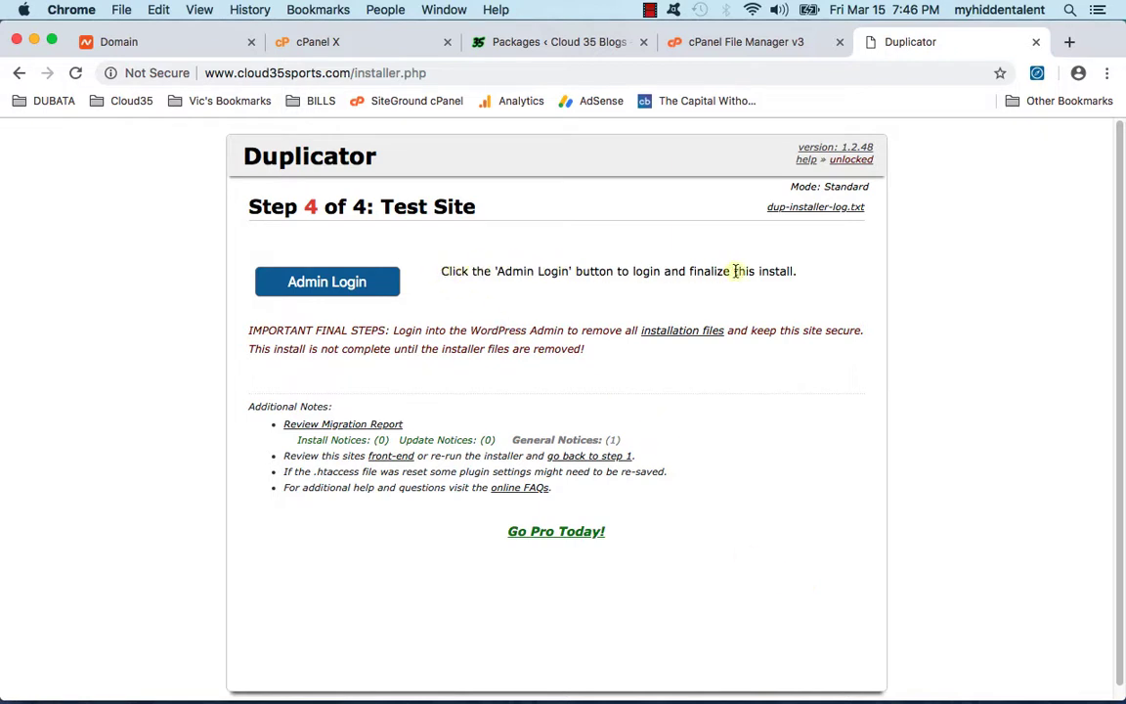
Step: Log in to the migrated site's admin with the admin username and password
click(362, 280)
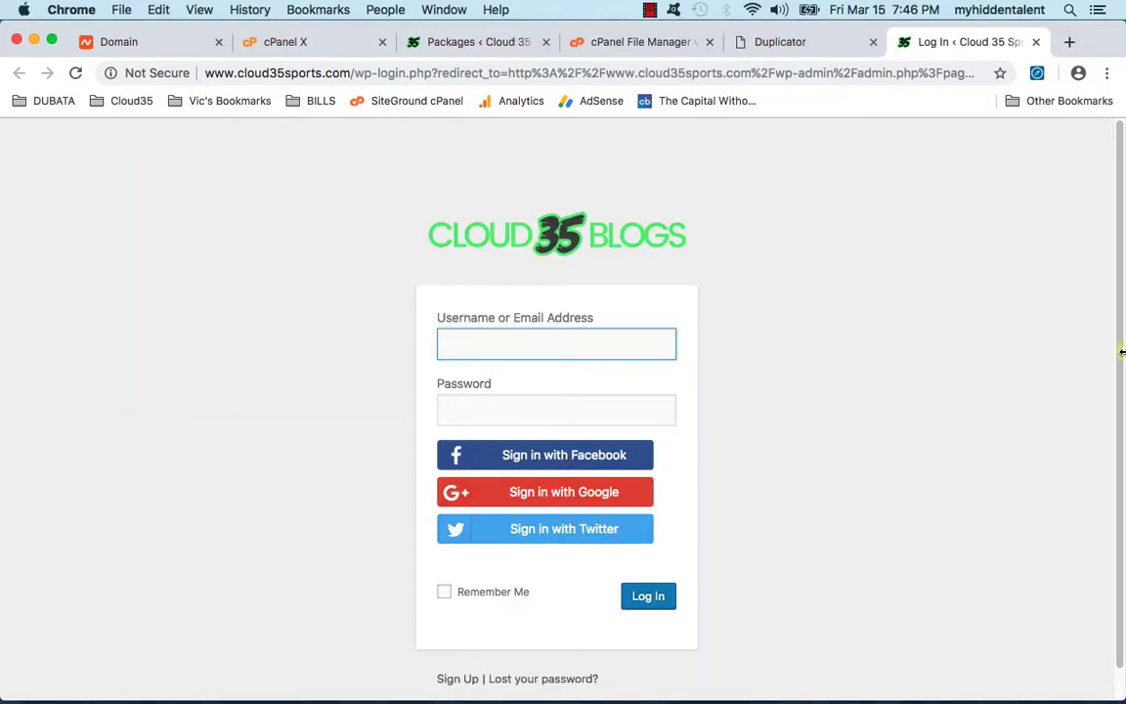
text(theadmin)
key(Tab)
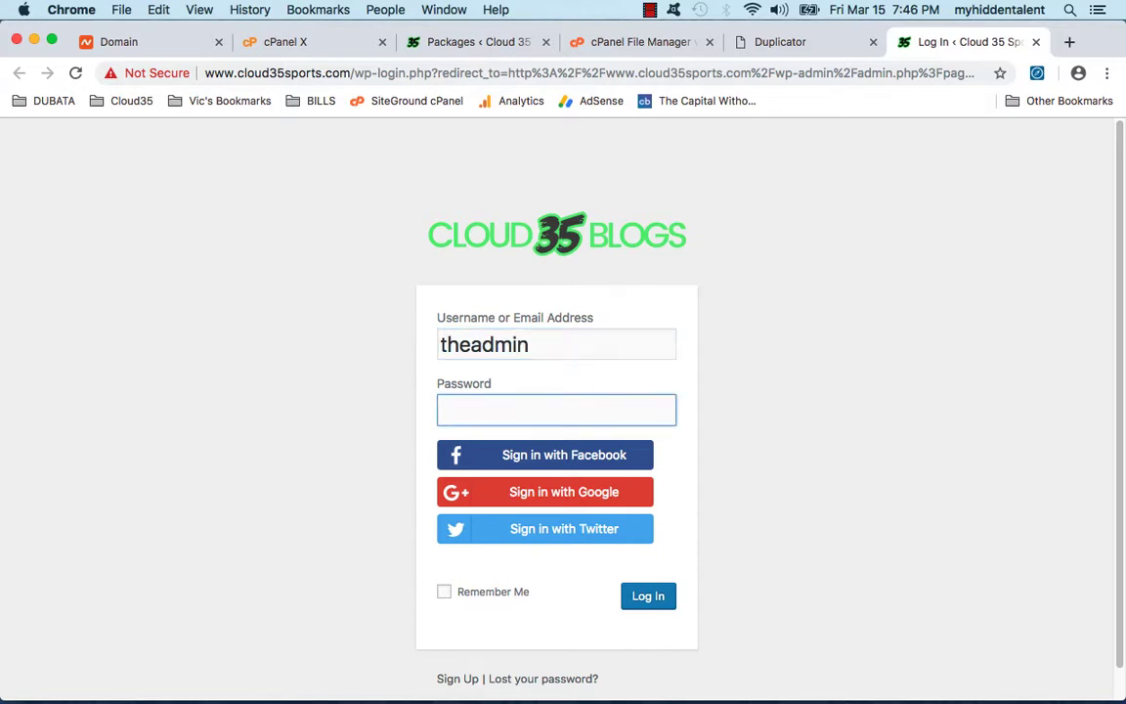
text(*)
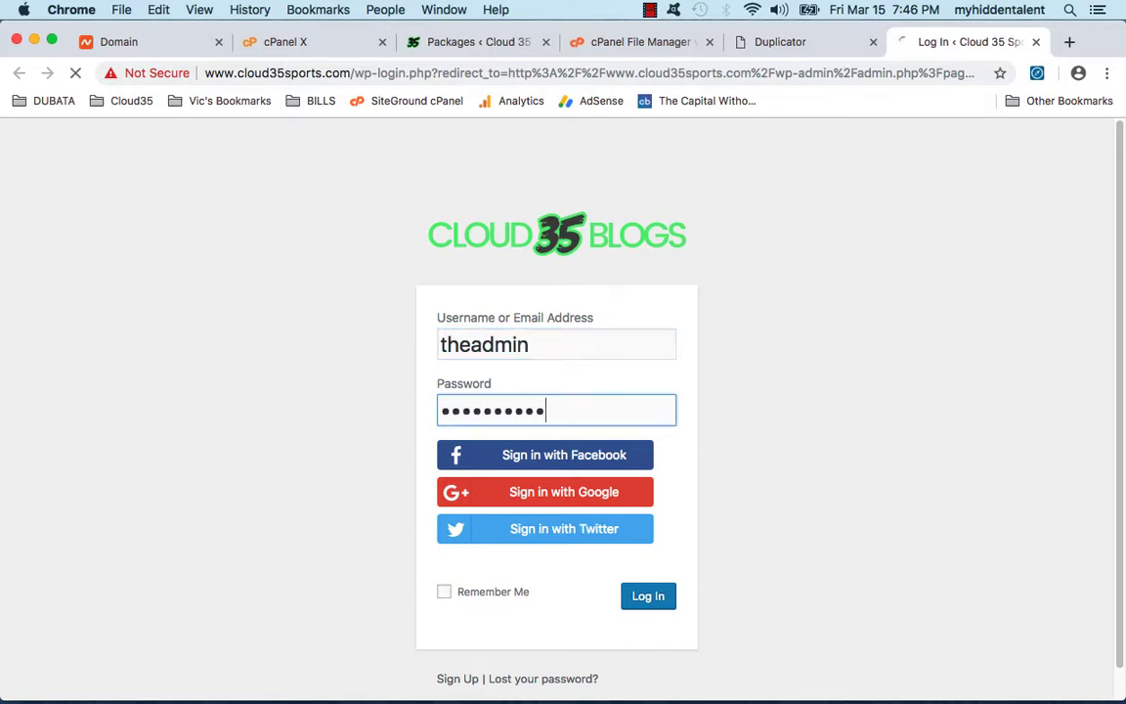
key(Return)
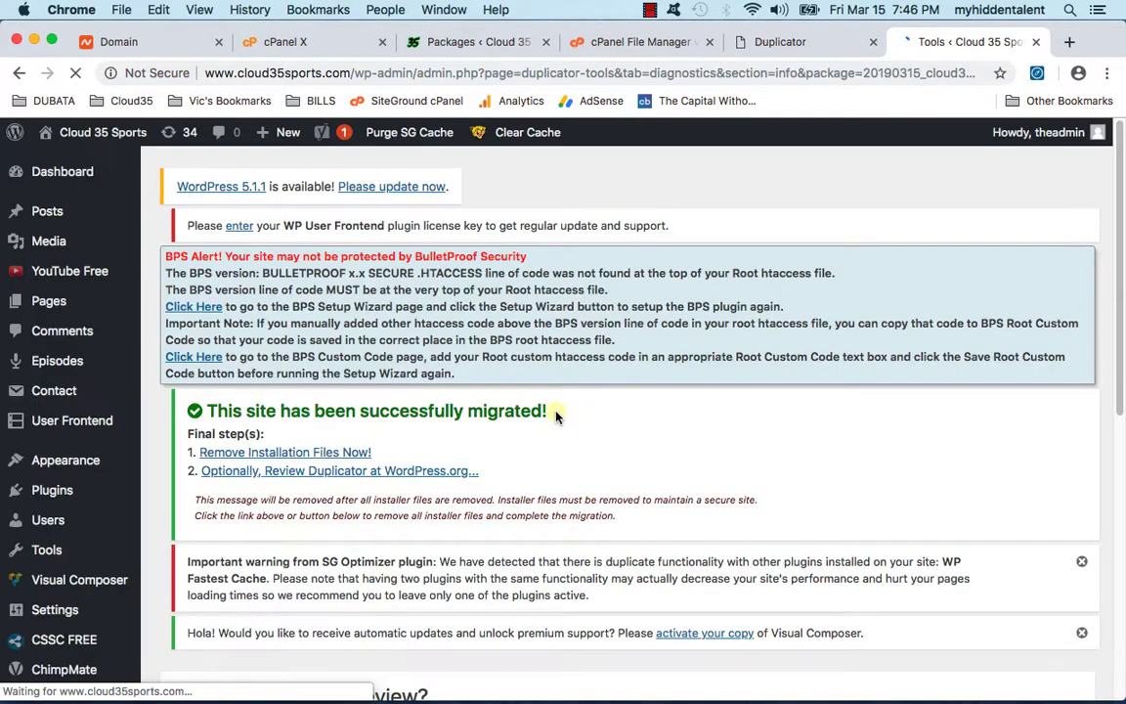
Step: Remove Duplicator's leftover installation files, installer.php and the archive zip
scroll(536, 413, down, 2)
scroll(382, 399, down, 1)
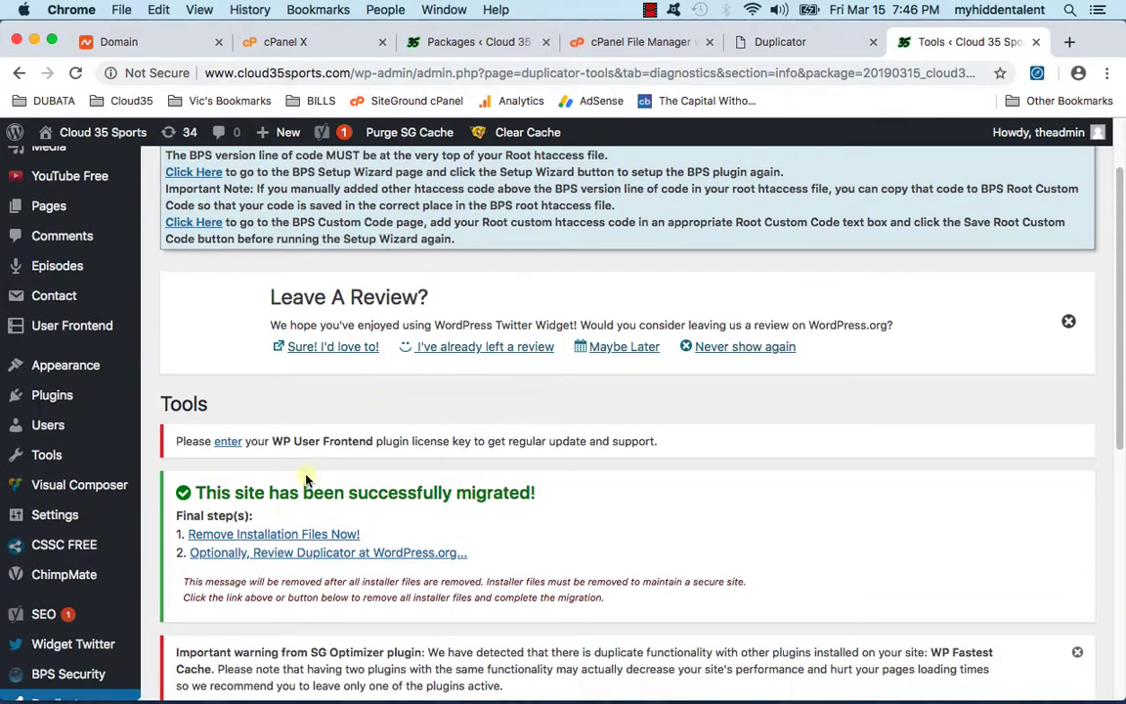
click(274, 535)
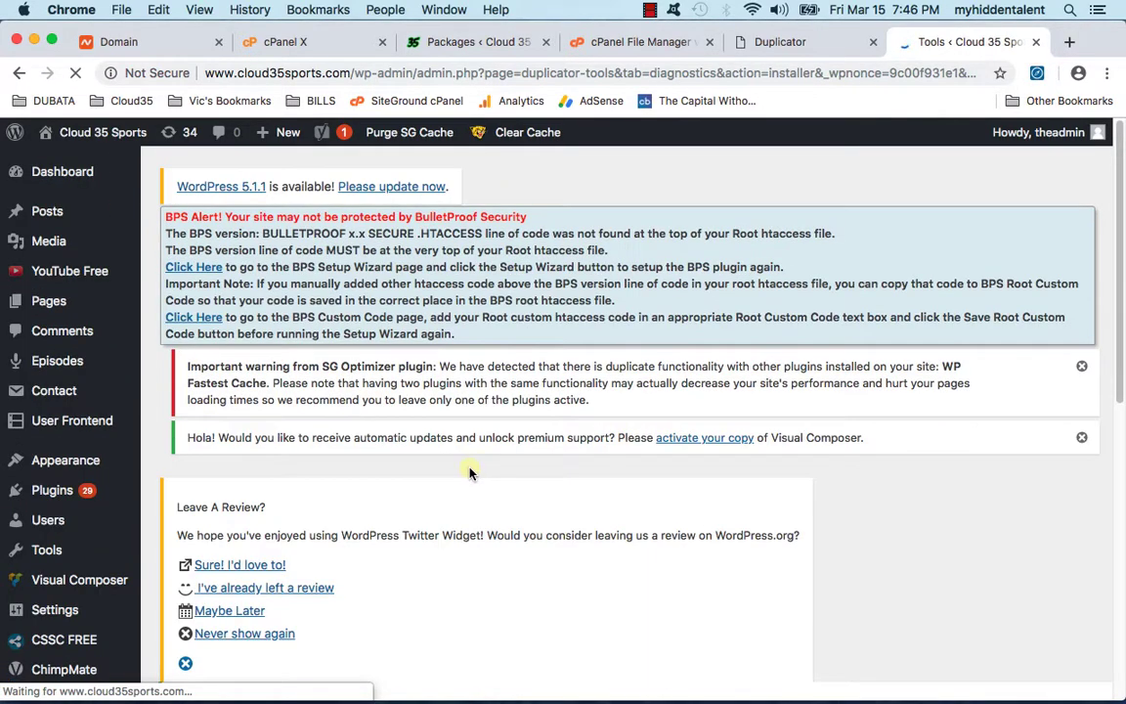
scroll(479, 440, down, 3)
scroll(508, 450, down, 1)
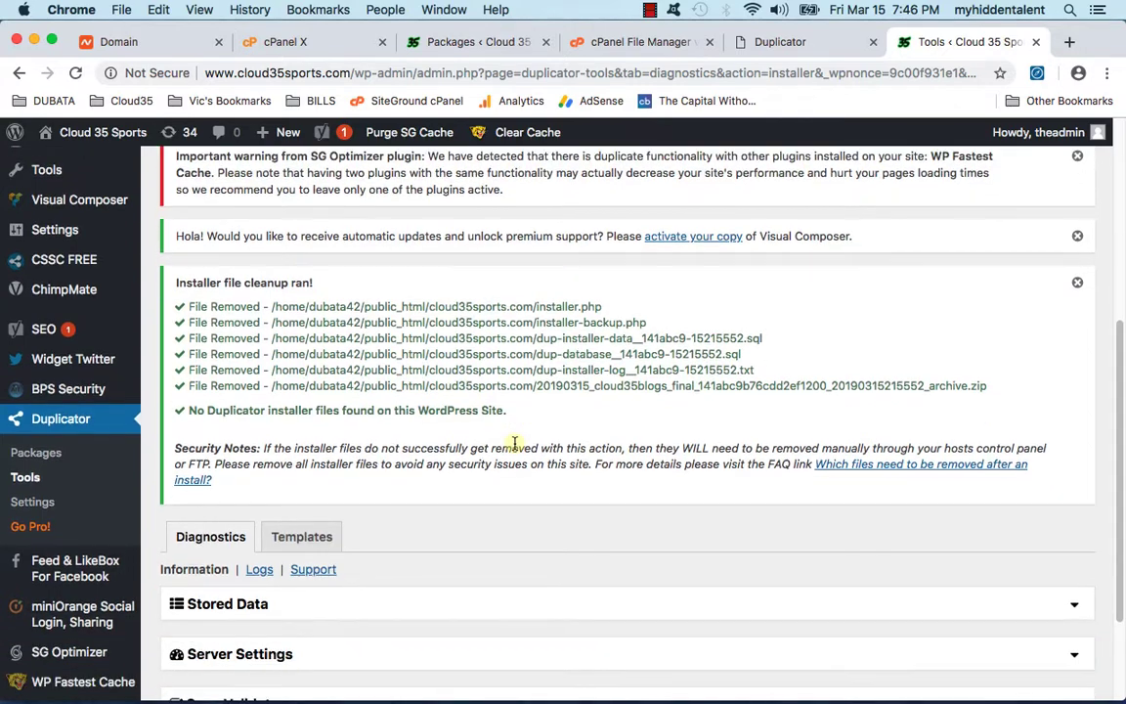
scroll(466, 458, down, 3)
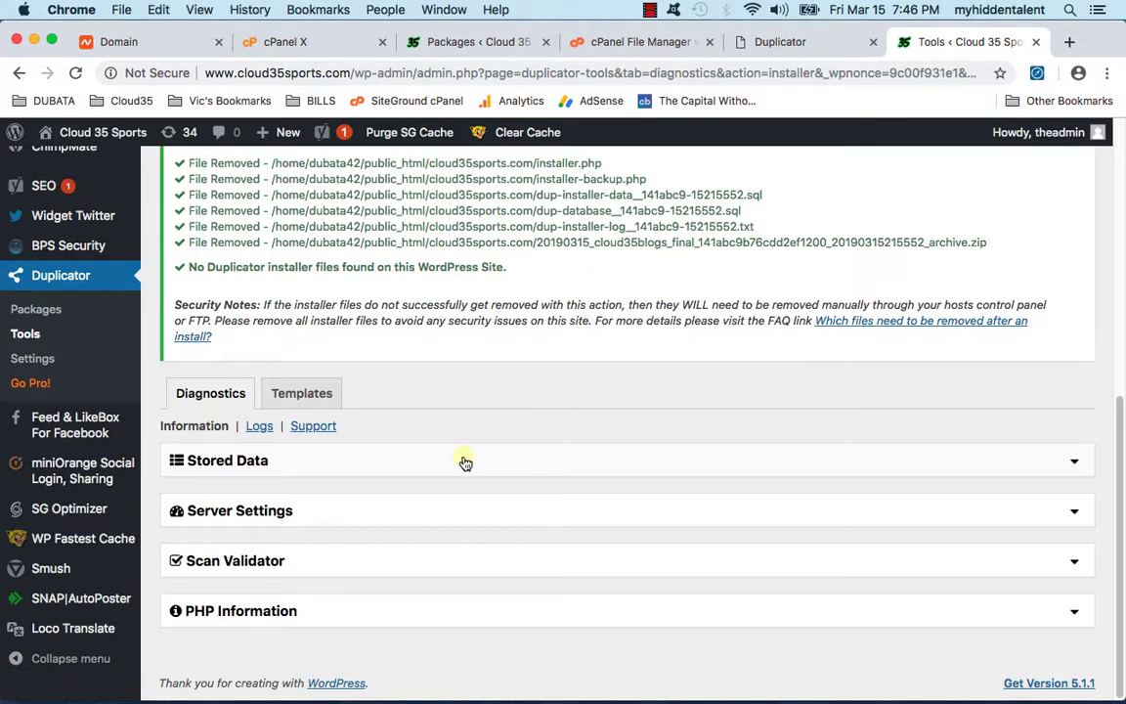
scroll(464, 460, up, 5)
click(623, 46)
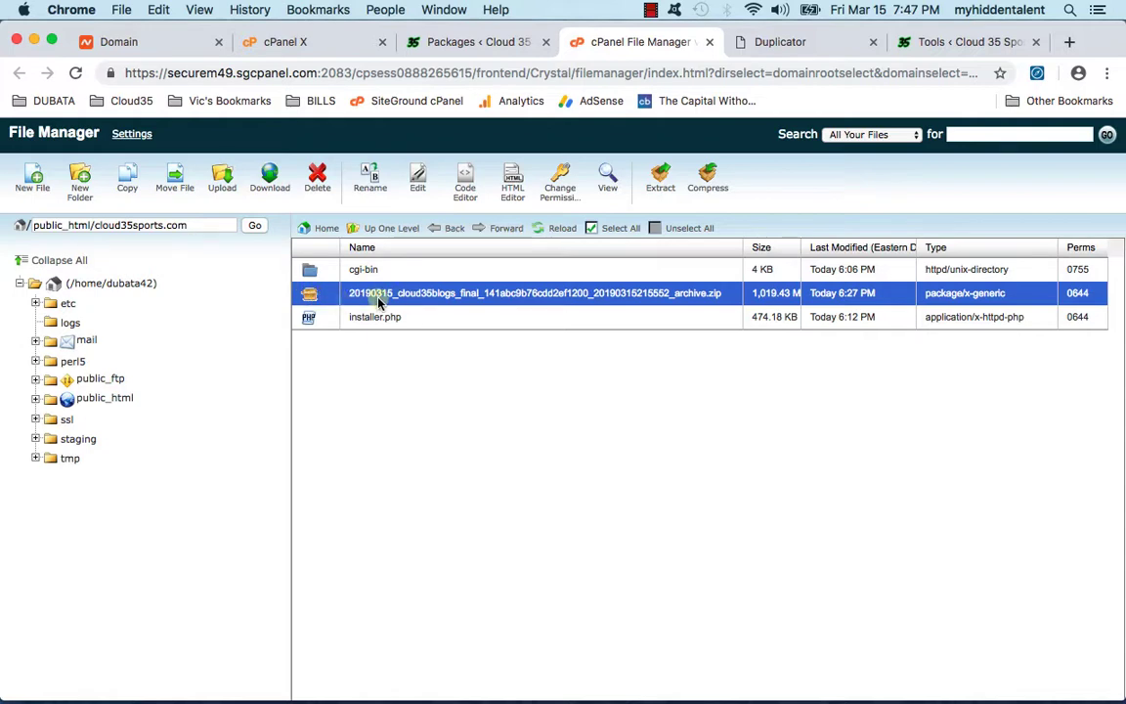
Step: Reload the cloud35sports.com folder listing and confirm no installer files remain
click(542, 231)
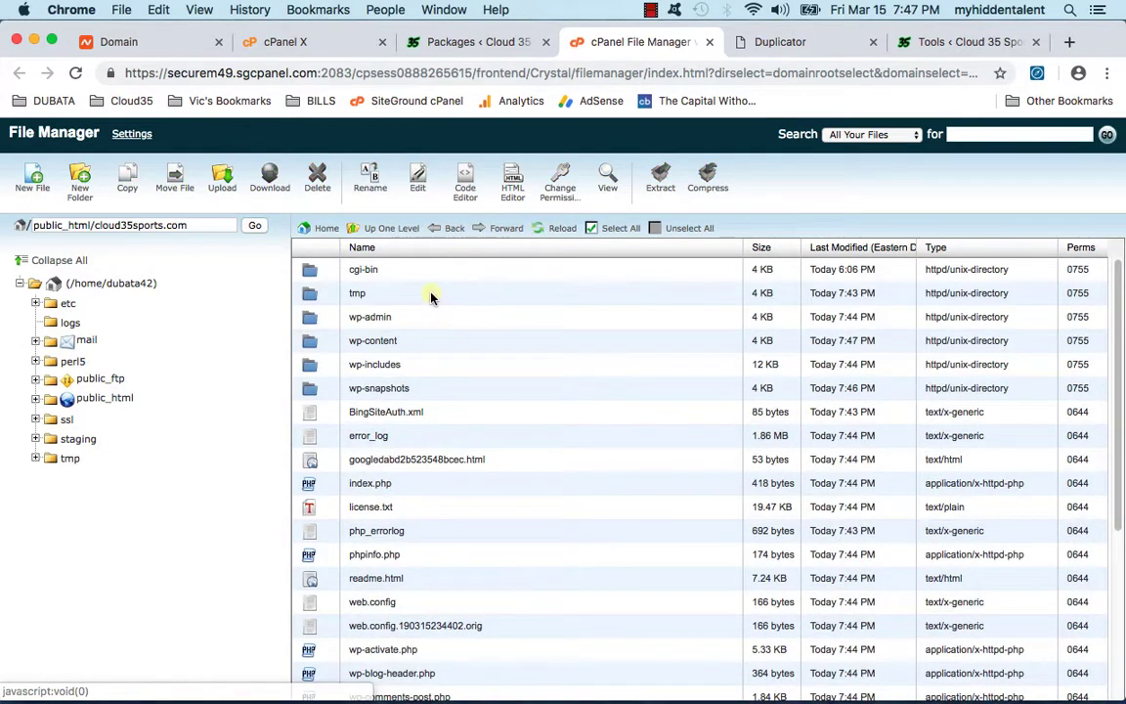
scroll(493, 274, down, 5)
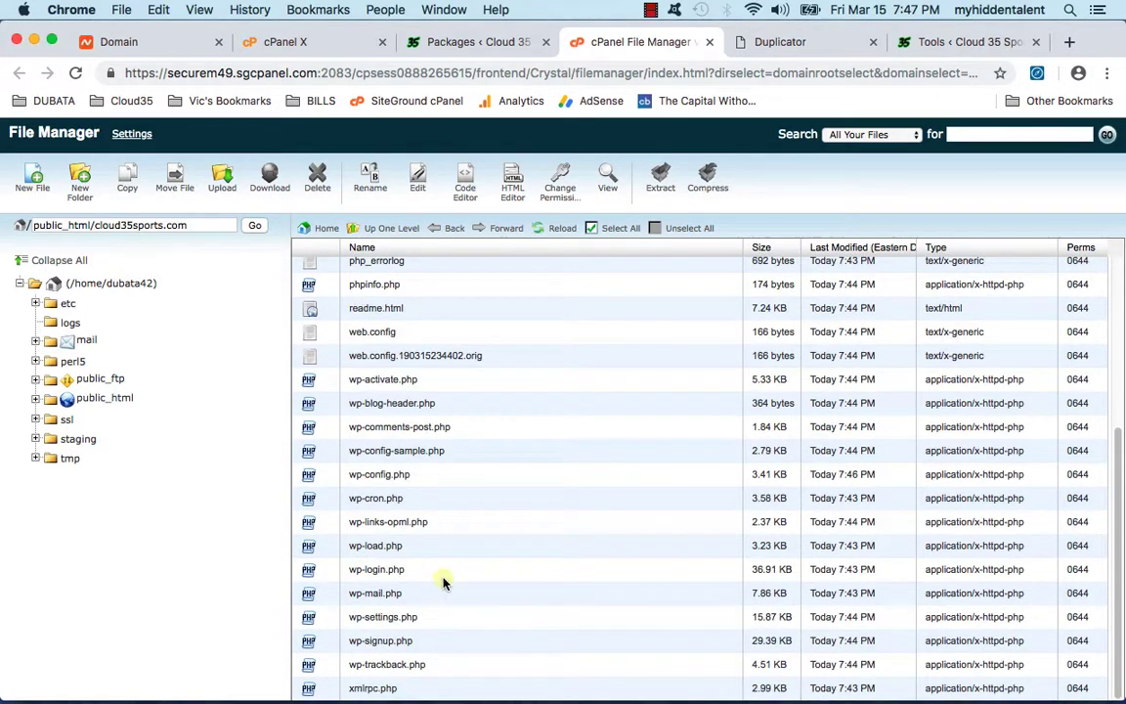
scroll(441, 577, up, 5)
scroll(466, 518, down, 5)
scroll(448, 496, up, 5)
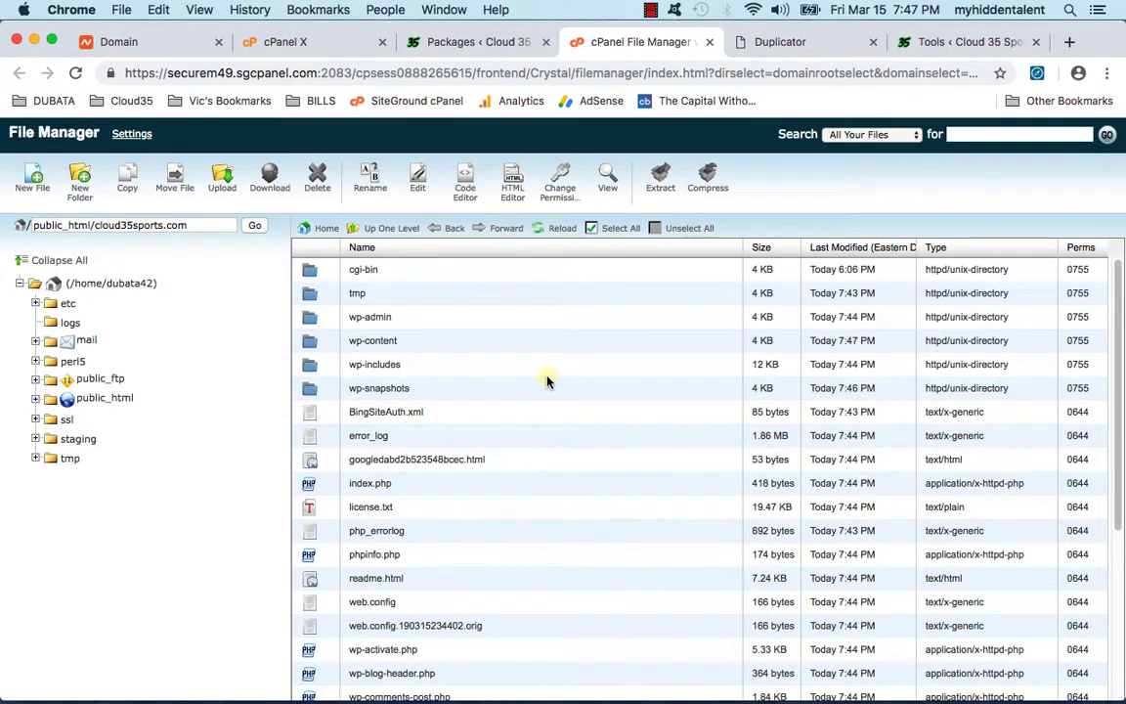
key(ctrl+Tab)
key(ctrl+Tab)
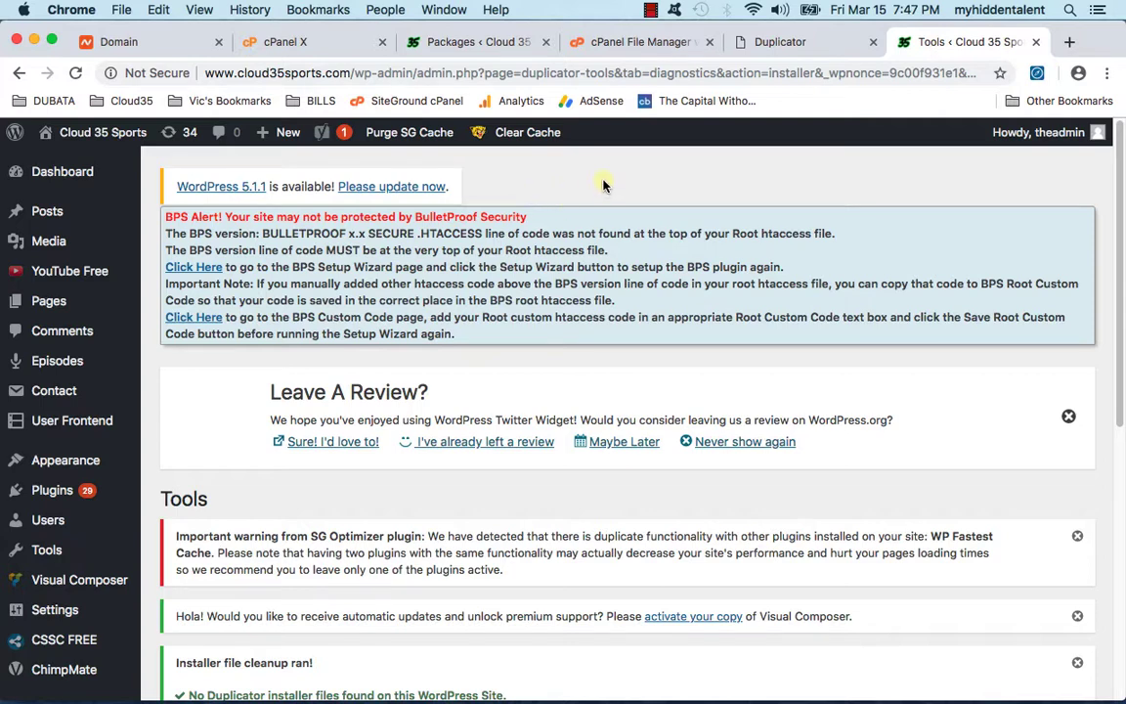
click(356, 185)
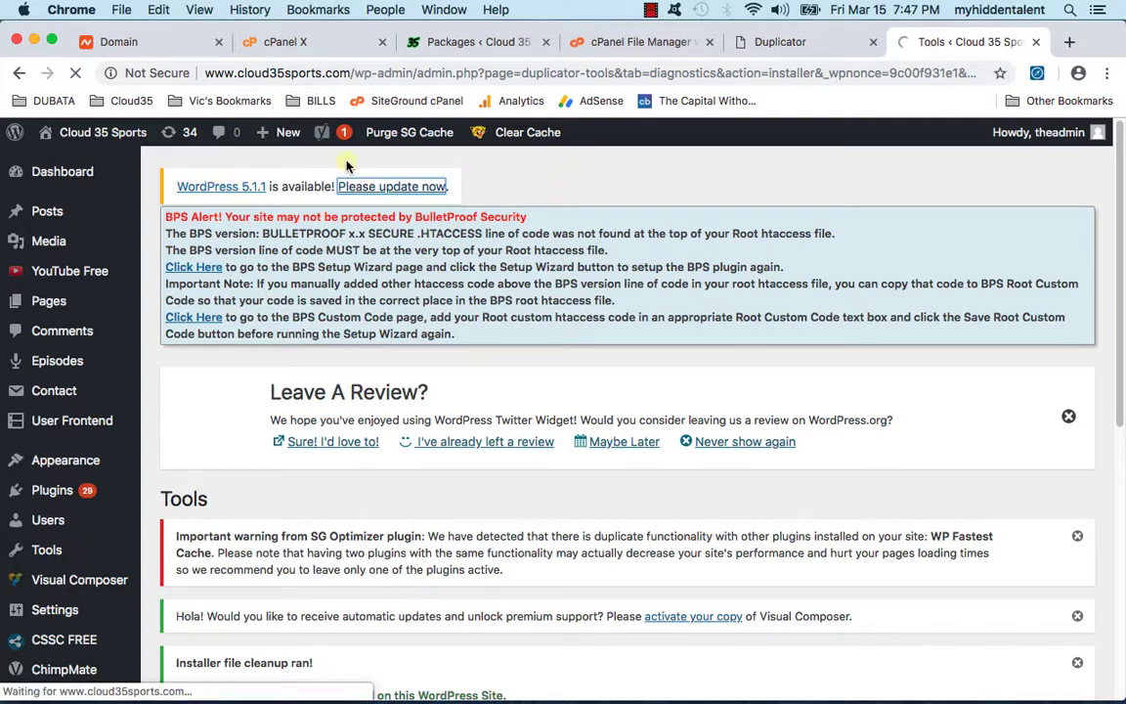
scroll(540, 379, down, 5)
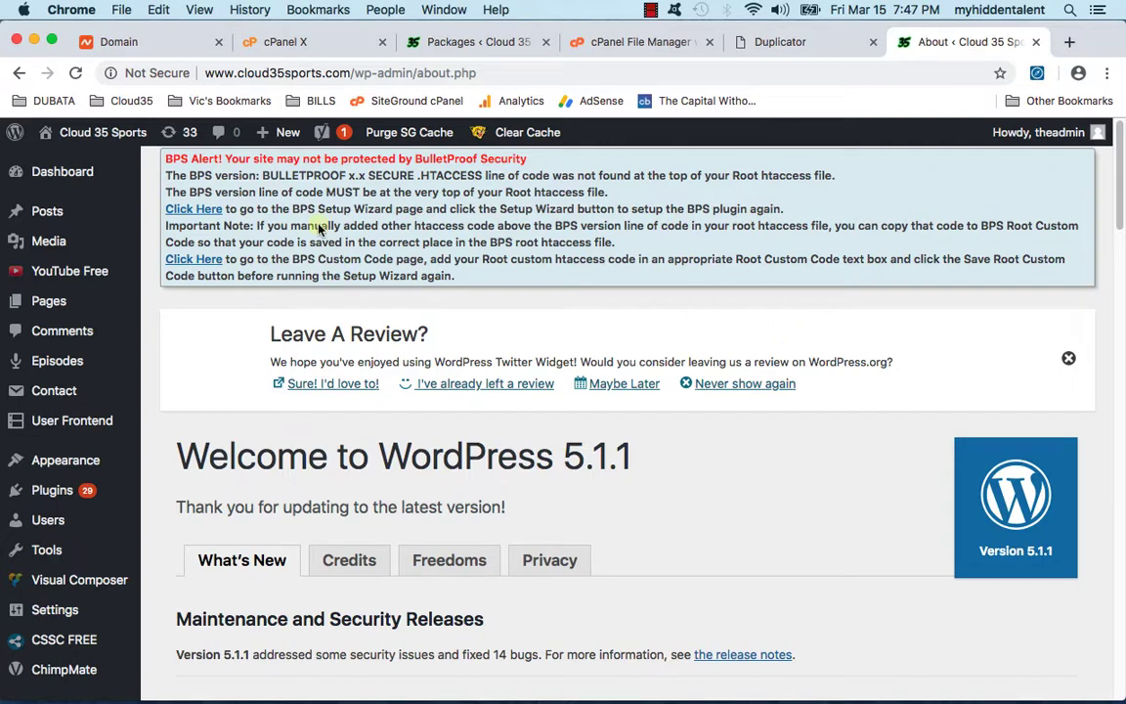
mouse_move(66, 142)
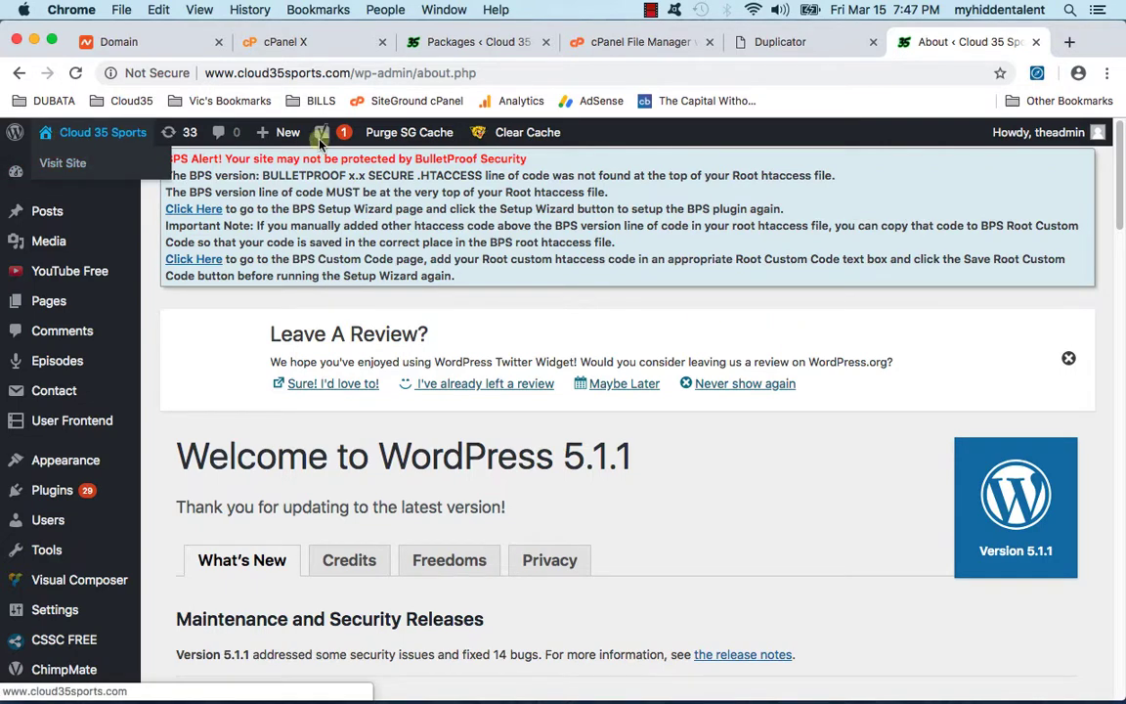
drag(363, 73, 503, 69)
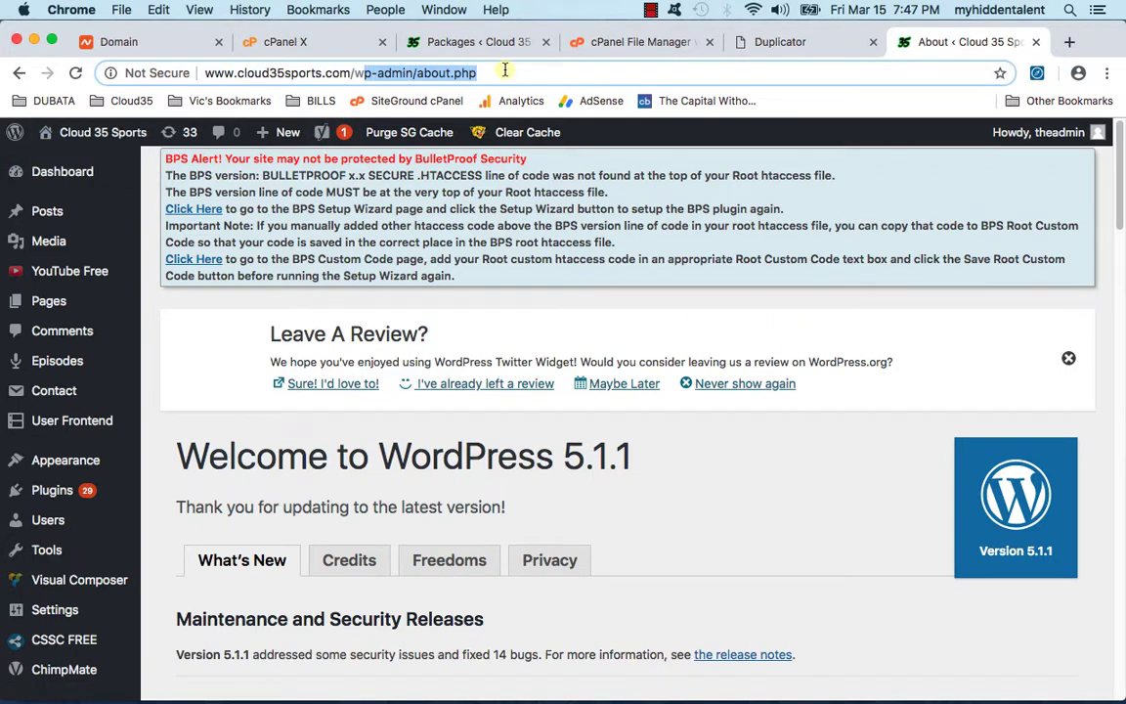
key(BackSpace)
key(BackSpace)
key(Return)
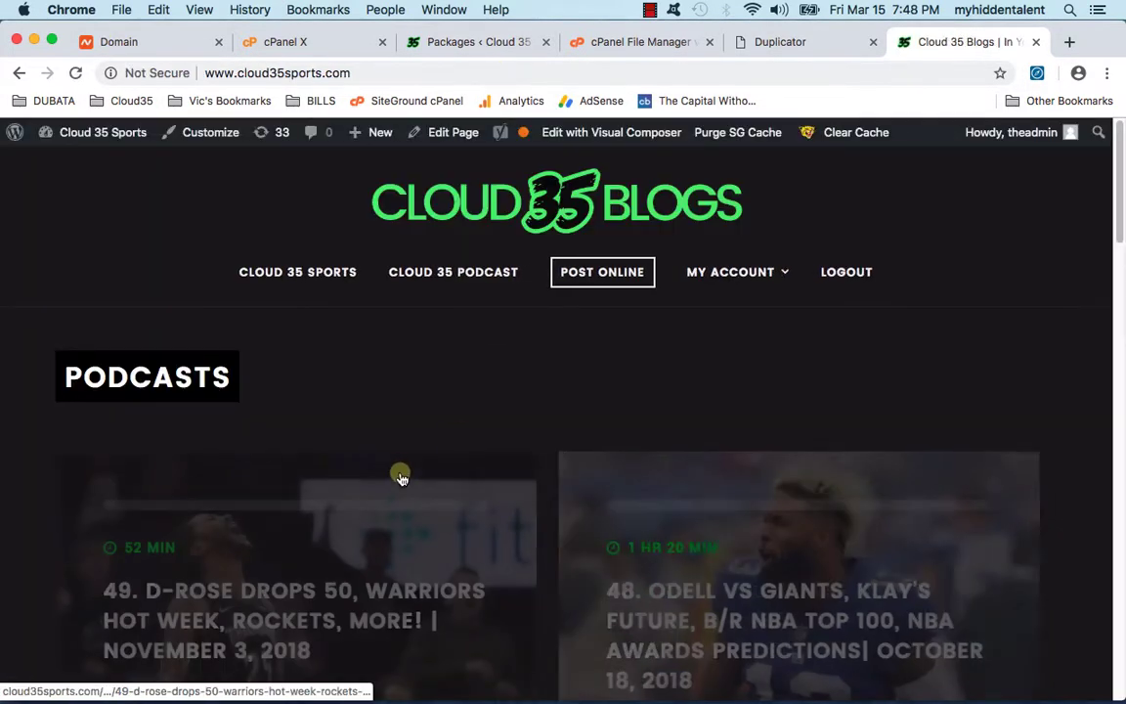
Step: Load the old cloud35blogs.com site by changing 'sports' to 'blogs' in the address, then return to cPanel
scroll(485, 428, down, 10)
scroll(479, 435, up, 10)
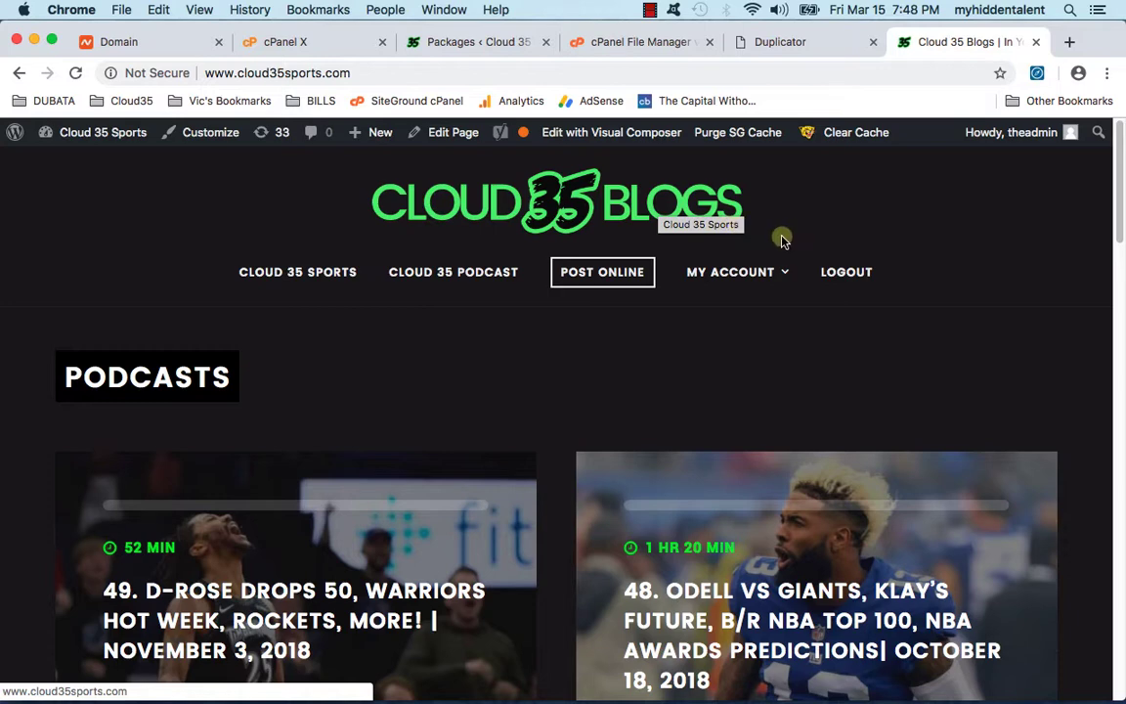
click(274, 80)
click(298, 78)
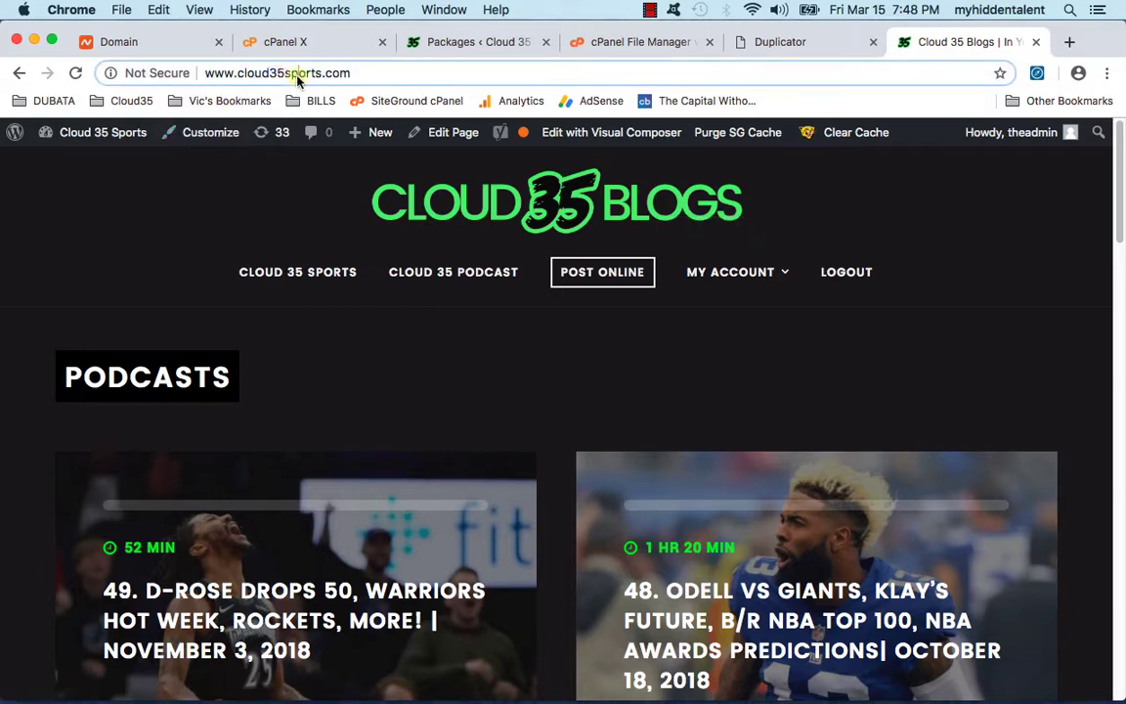
triple_click(302, 78)
click(288, 78)
drag(284, 77, 317, 76)
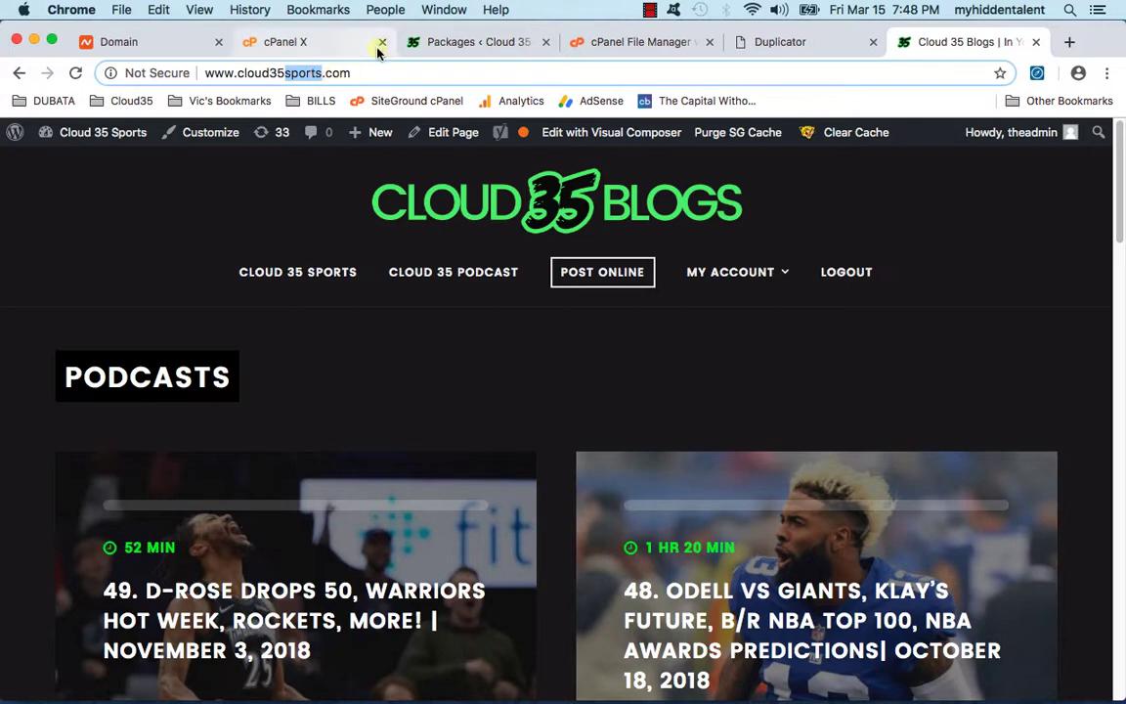
text(blos)
key(BackSpace)
text(gs)
key(Return)
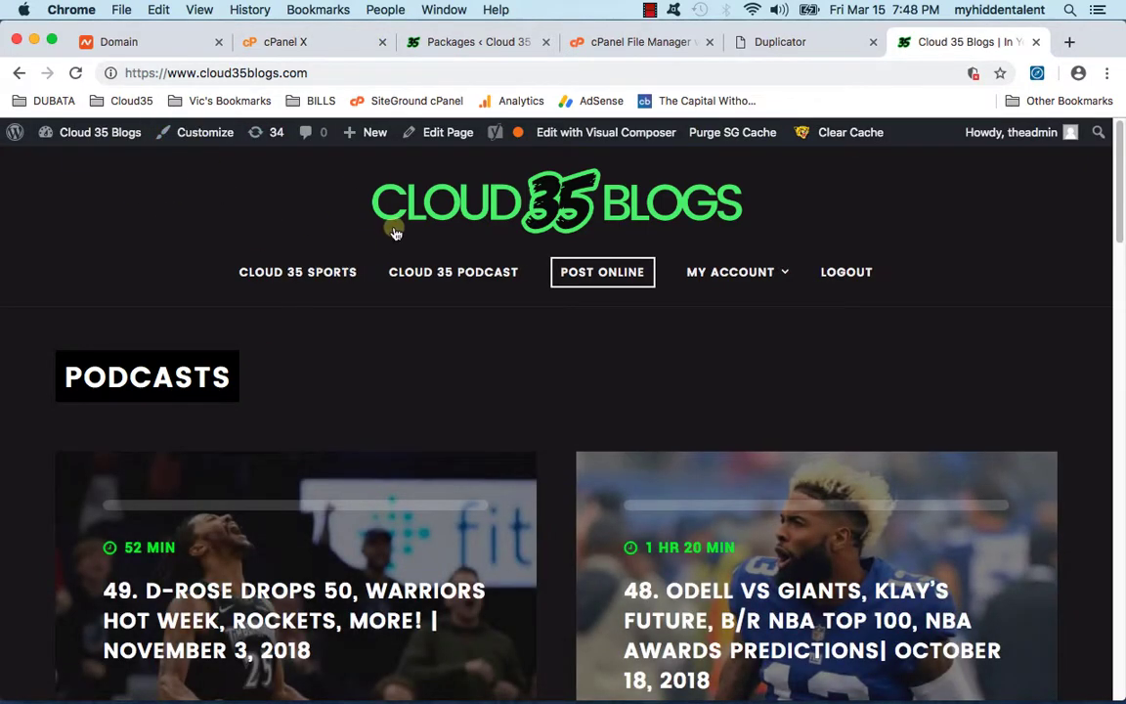
click(305, 47)
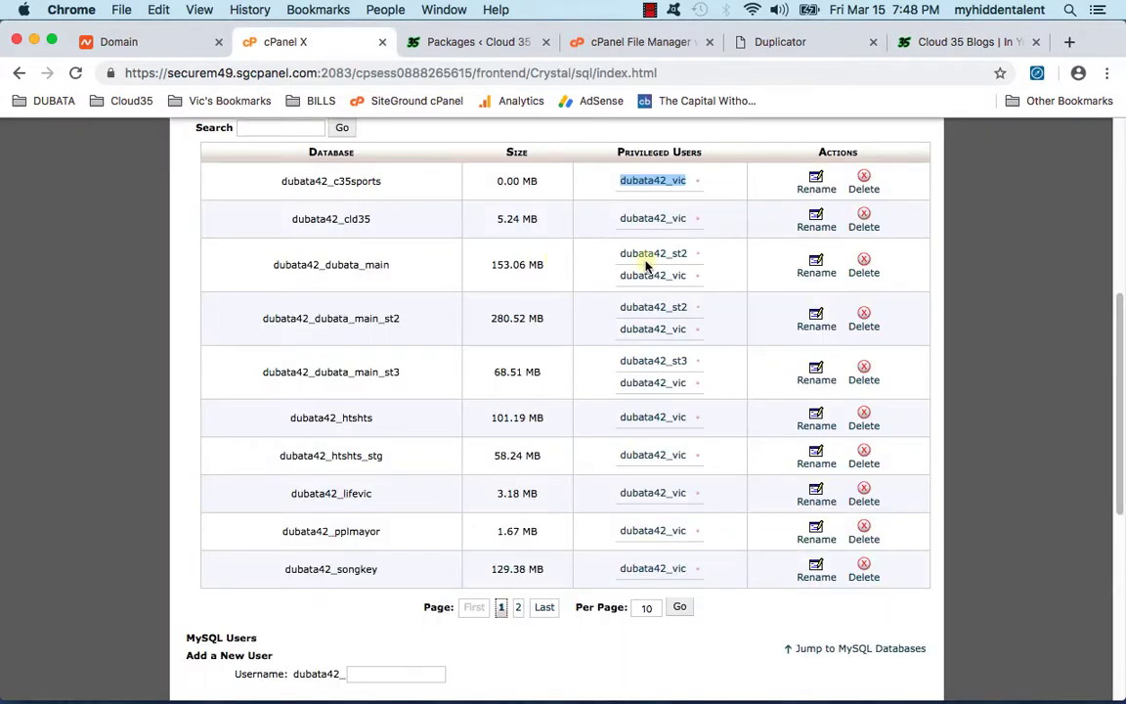
Step: Go back to the cPanel home page and open the Let's Encrypt certificate manager
scroll(802, 283, up, 5)
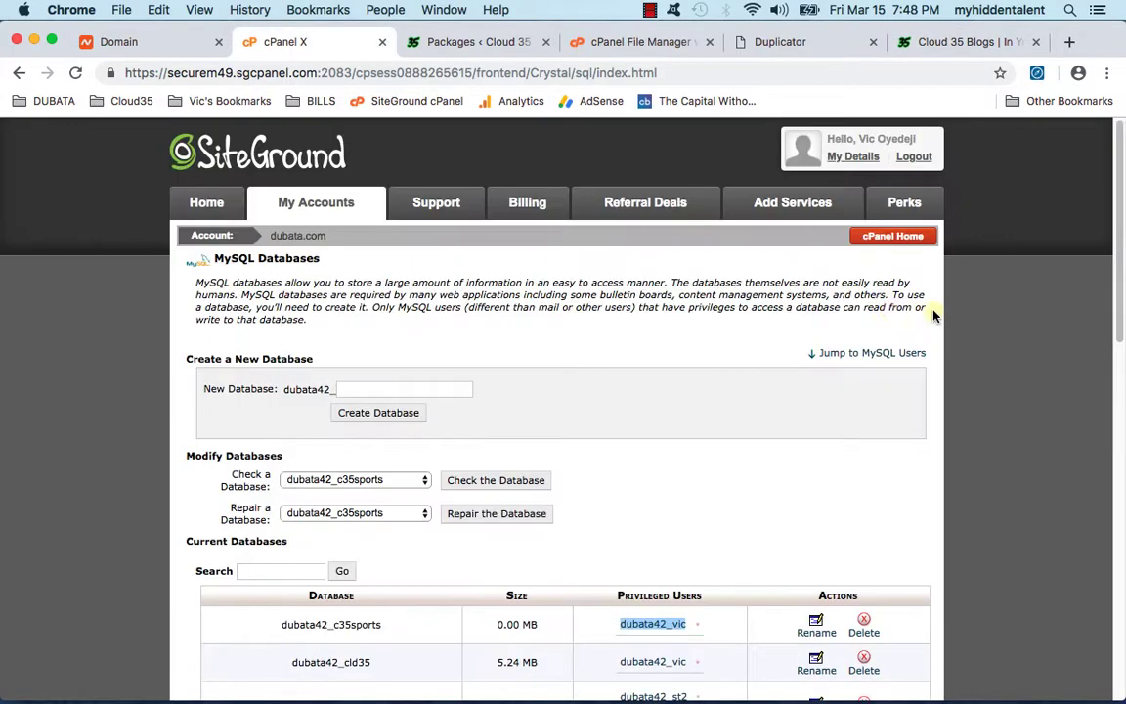
click(891, 236)
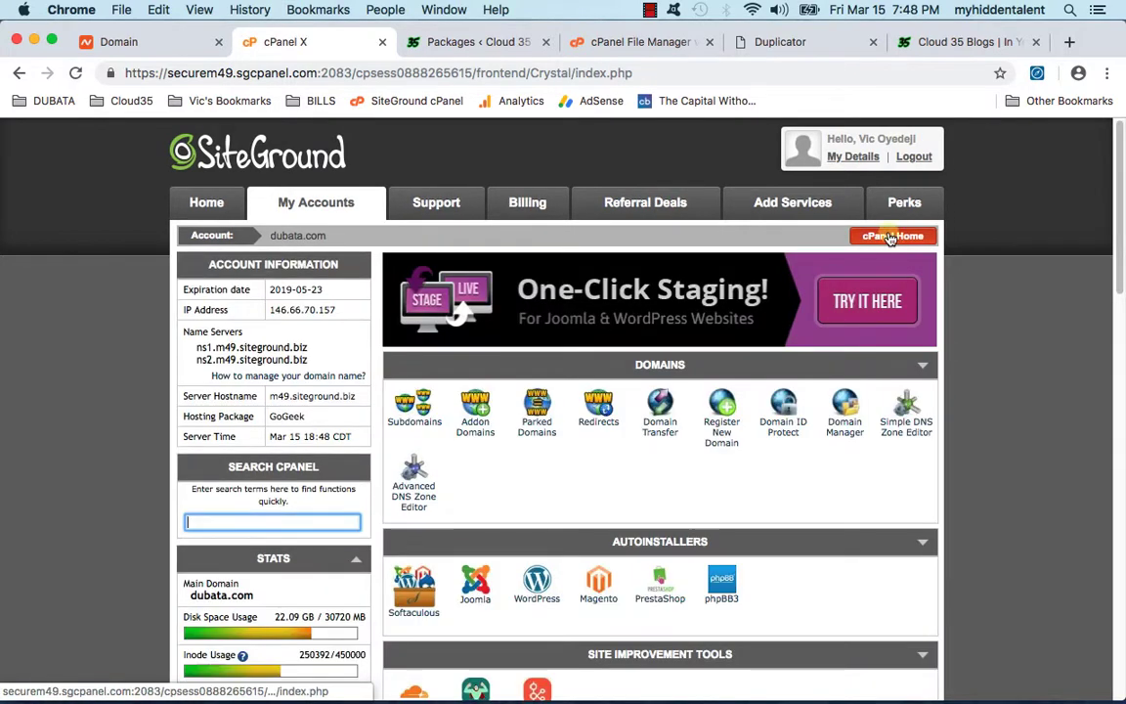
scroll(722, 437, down, 5)
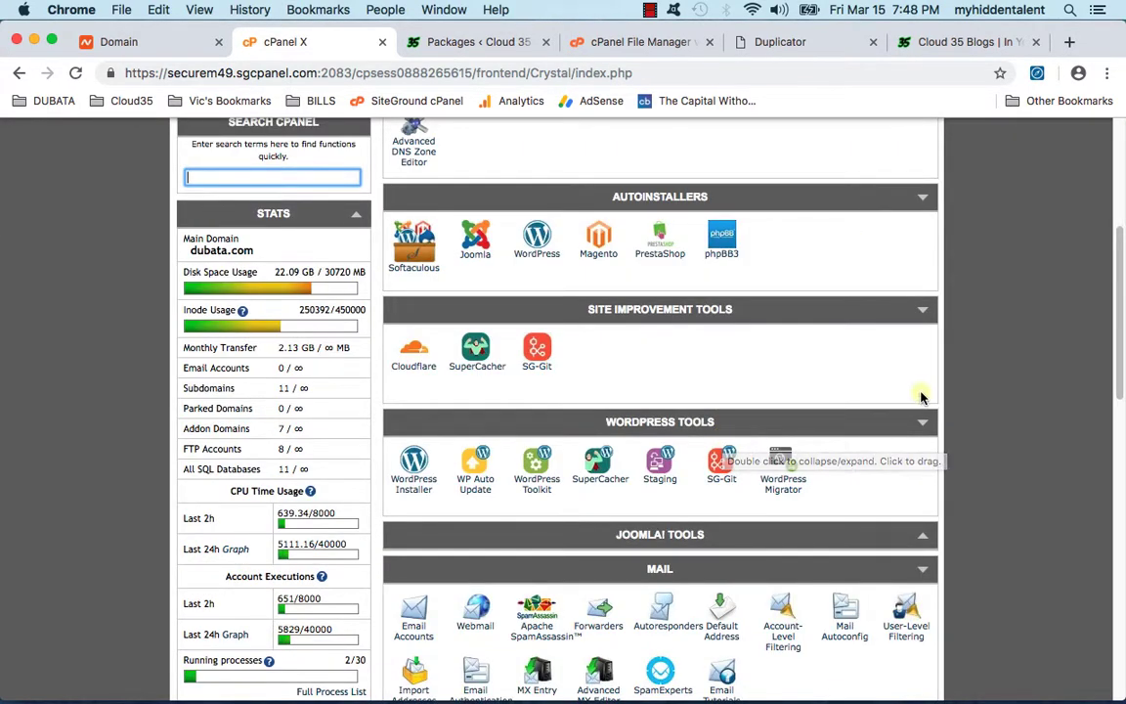
scroll(936, 414, down, 3)
scroll(939, 409, down, 6)
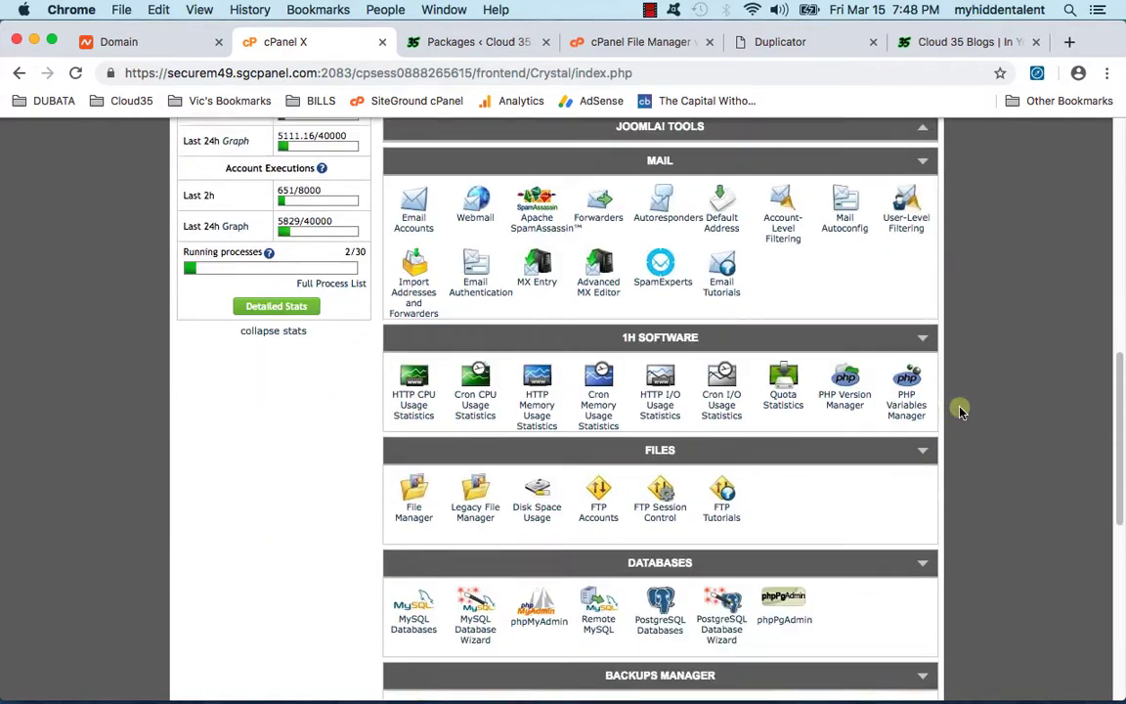
scroll(958, 409, down, 3)
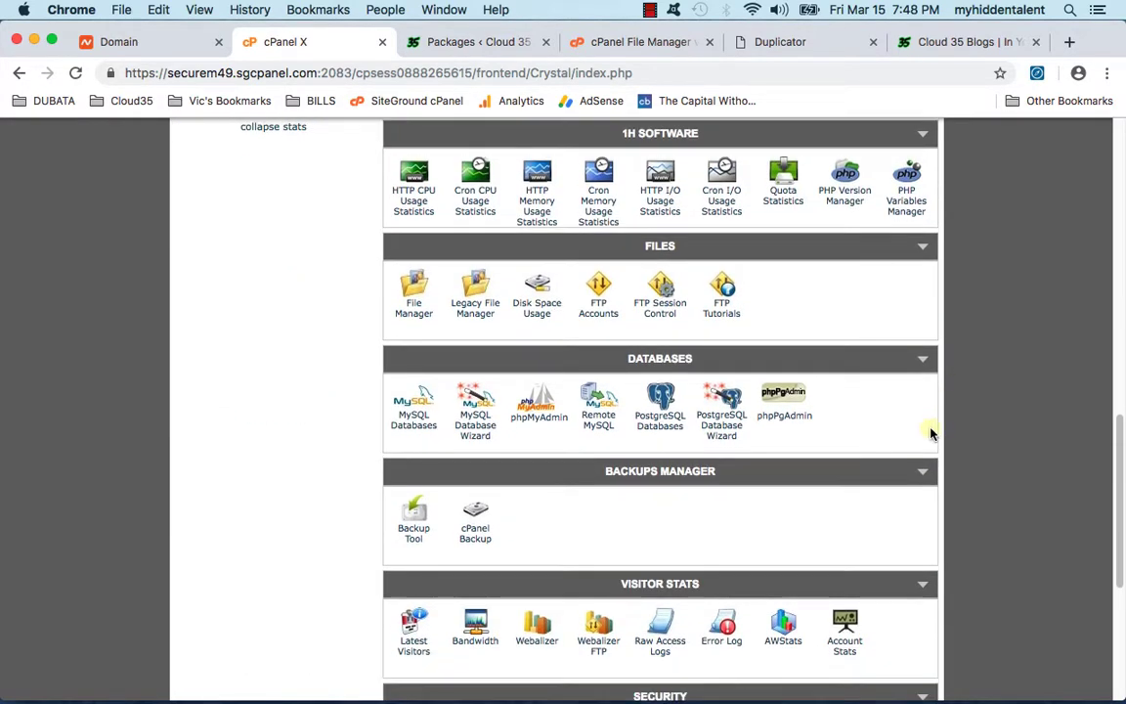
scroll(657, 487, down, 5)
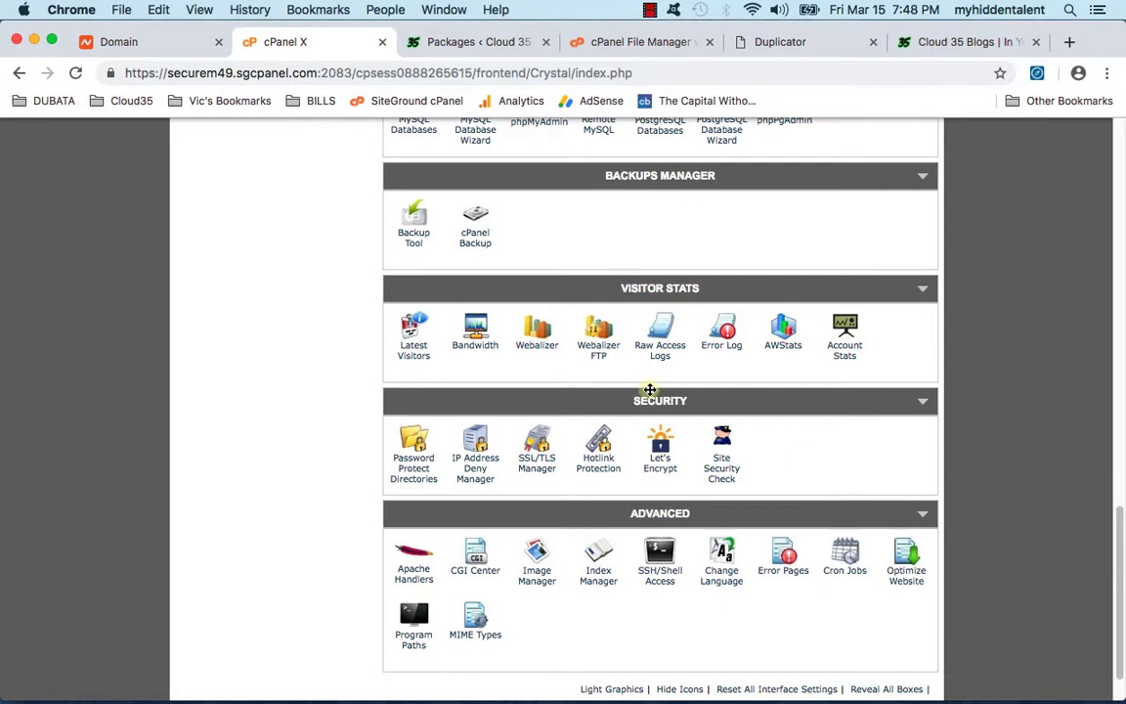
click(671, 455)
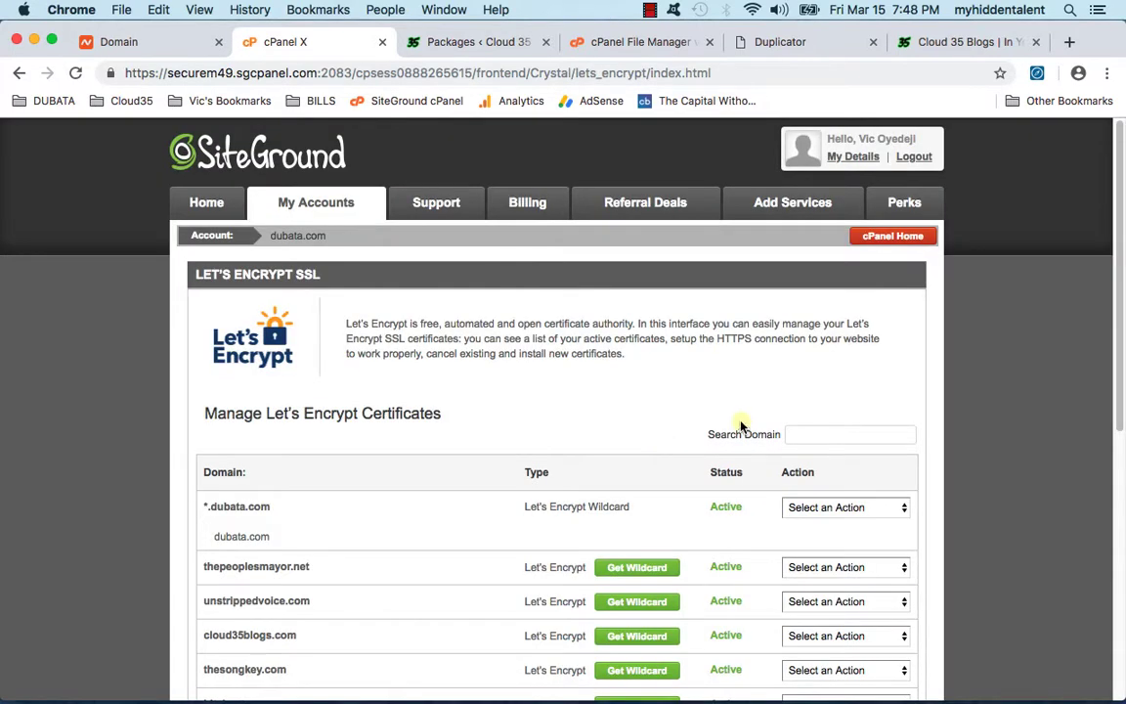
Step: Install a Let's Encrypt SSL certificate for cloud35sports.com and reload the page to refresh its status
scroll(717, 445, down, 5)
scroll(716, 450, down, 1)
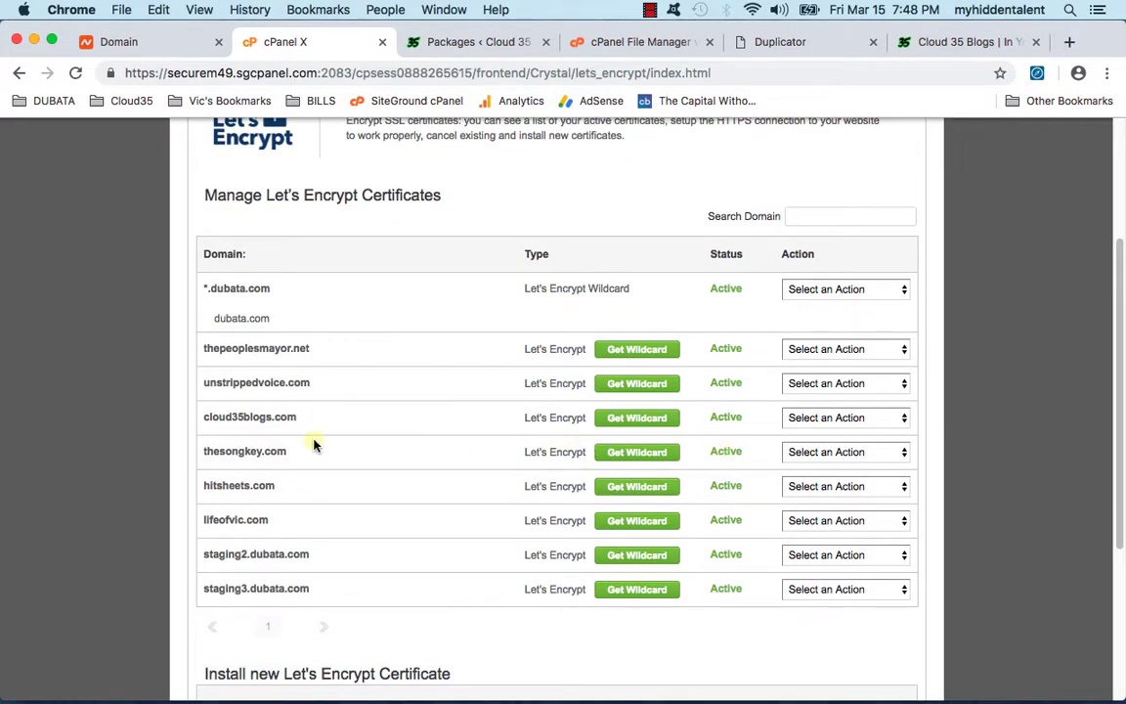
scroll(352, 515, down, 3)
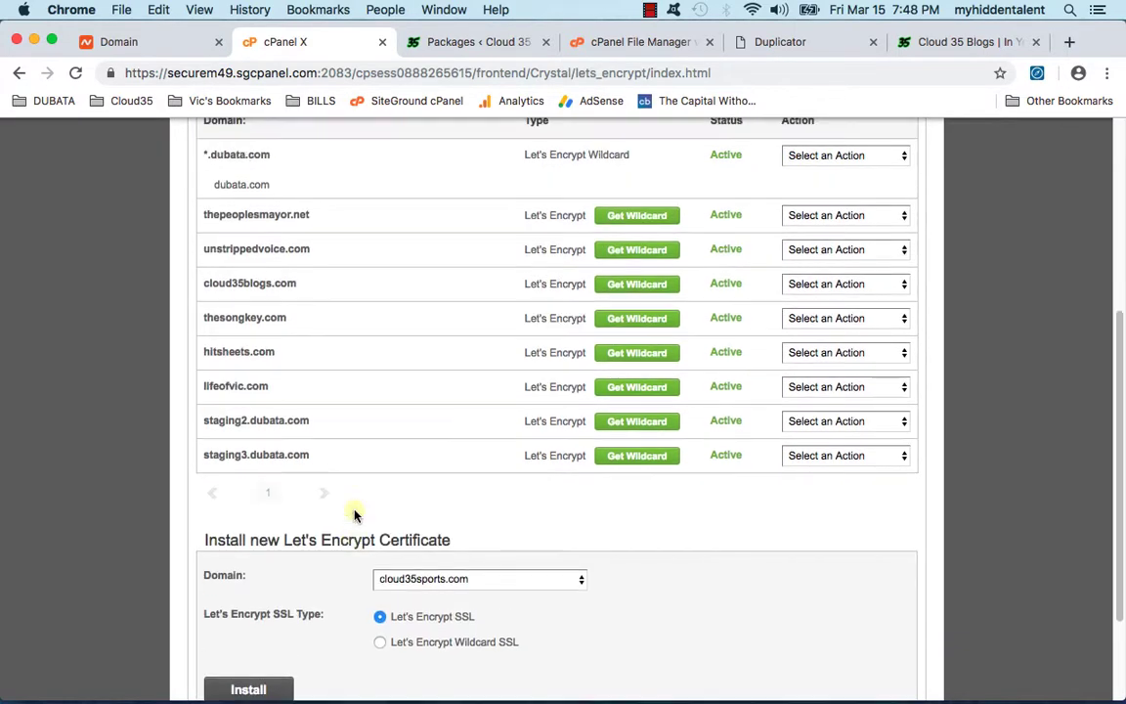
scroll(356, 514, down, 3)
click(391, 517)
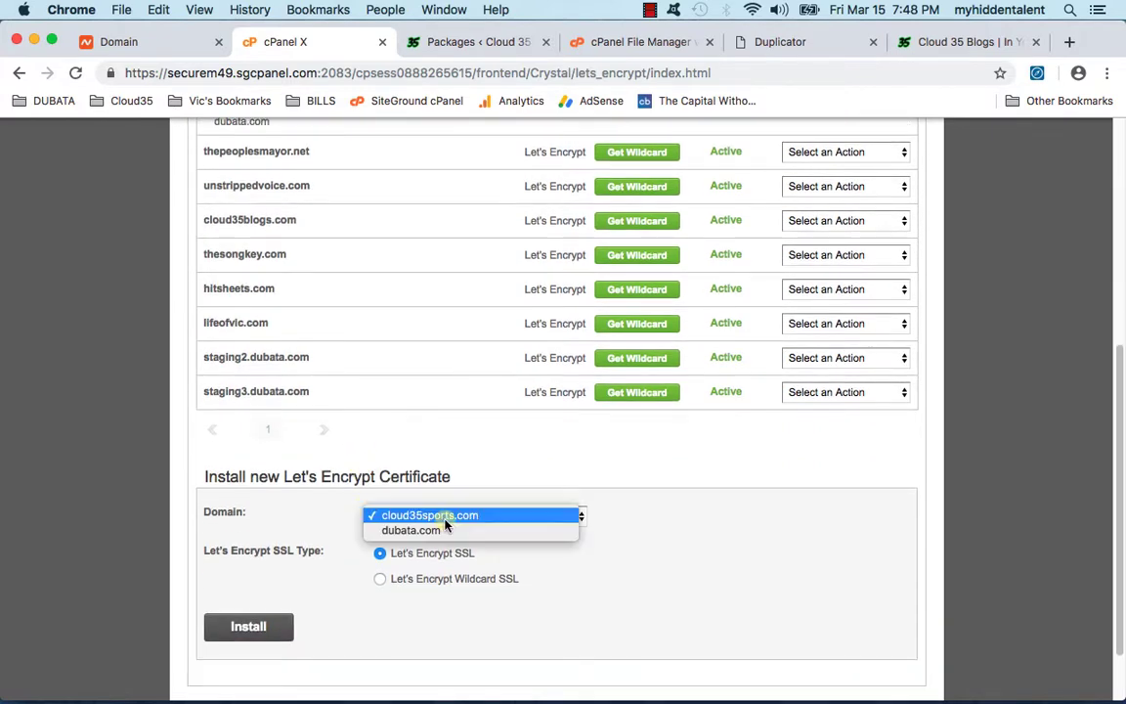
click(278, 626)
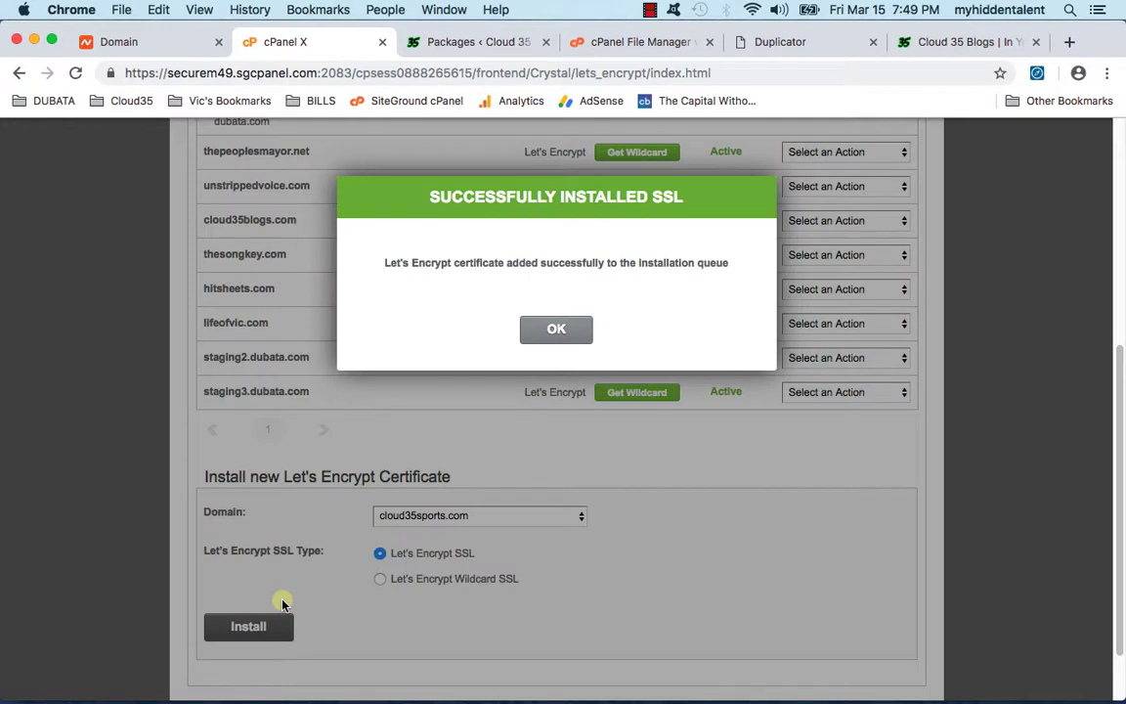
click(557, 327)
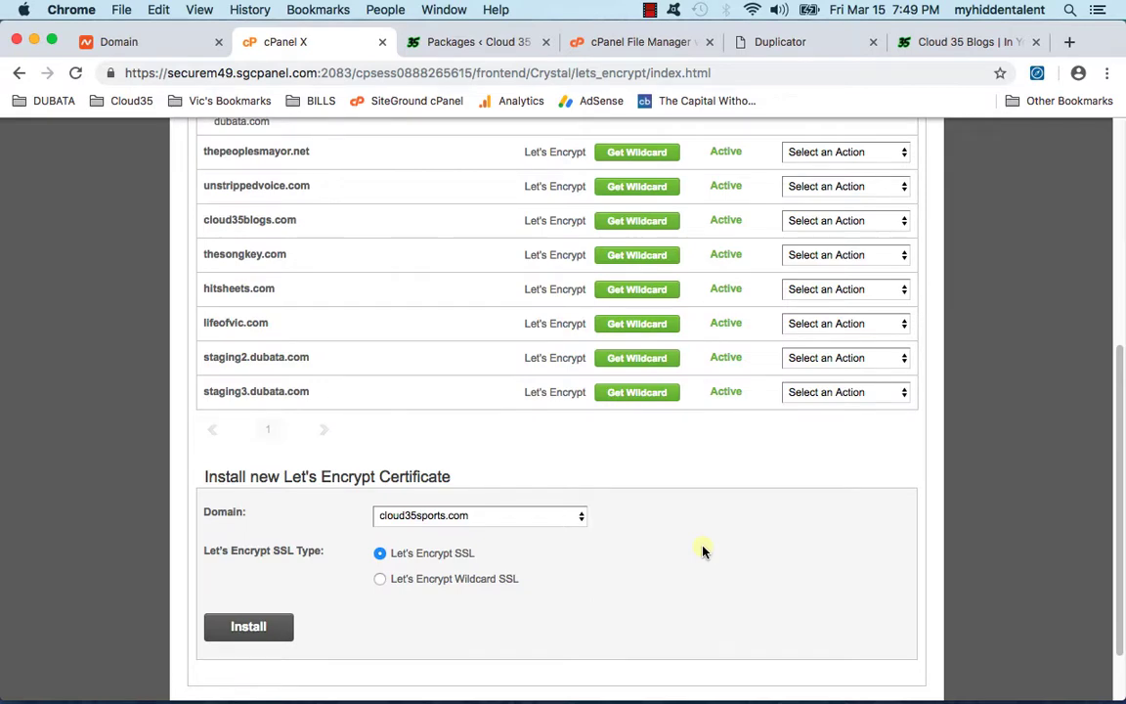
scroll(702, 551, up, 5)
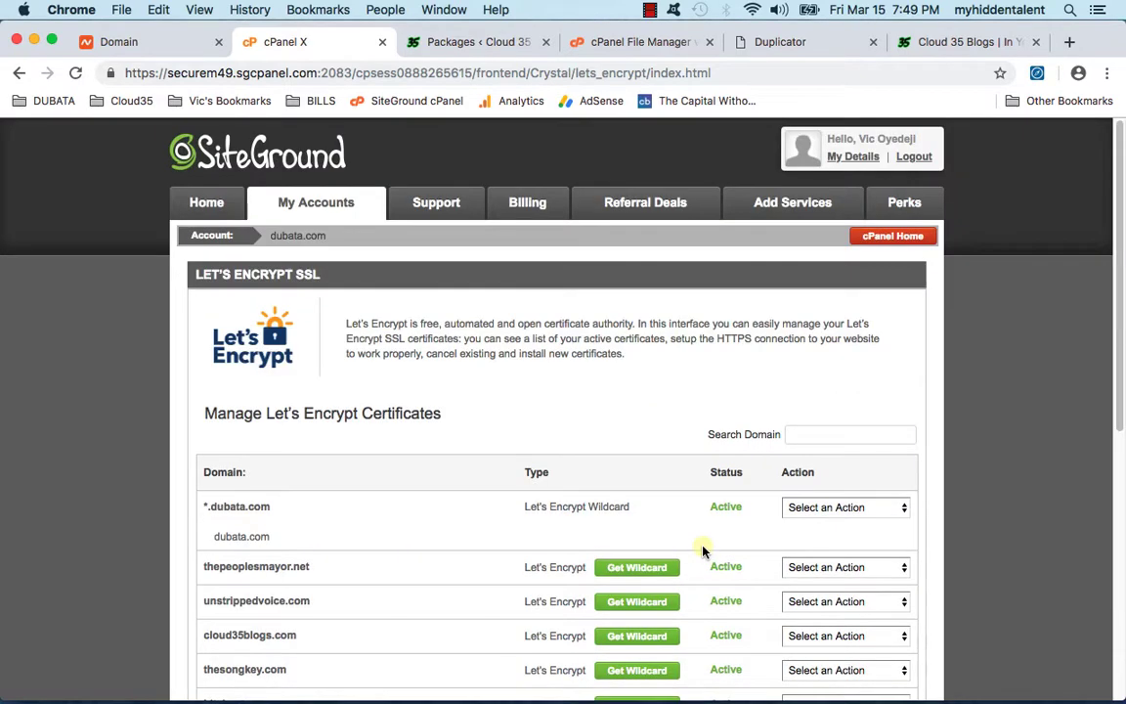
click(75, 73)
scroll(132, 477, down, 5)
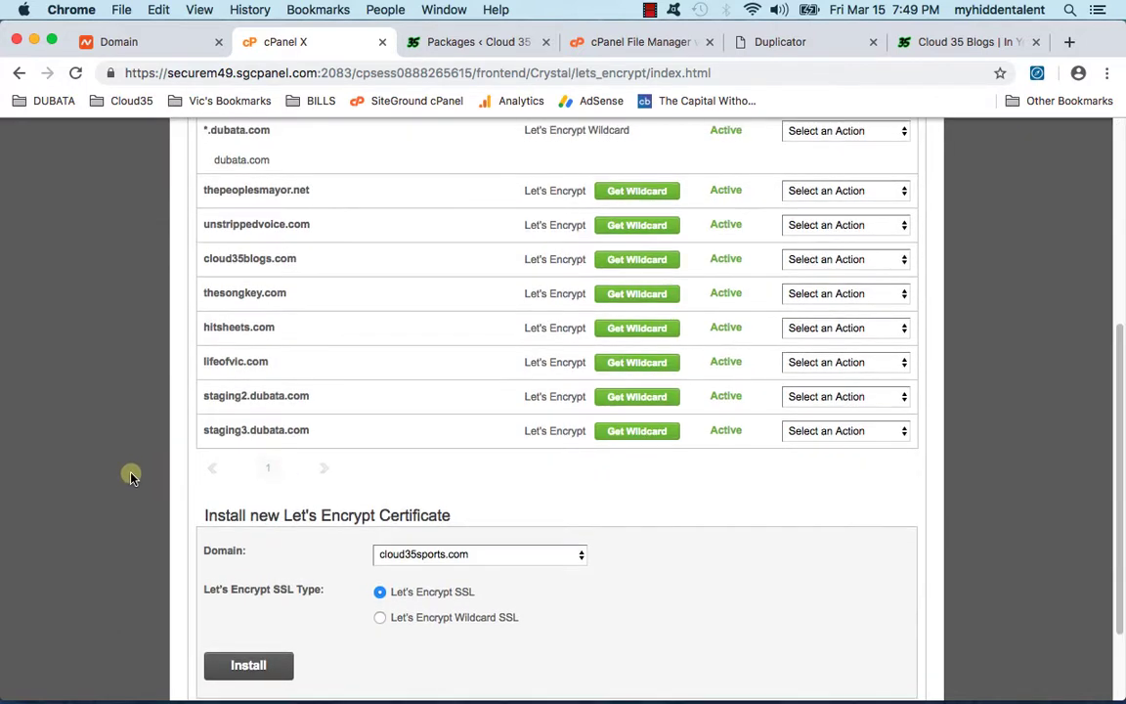
scroll(176, 469, up, 1)
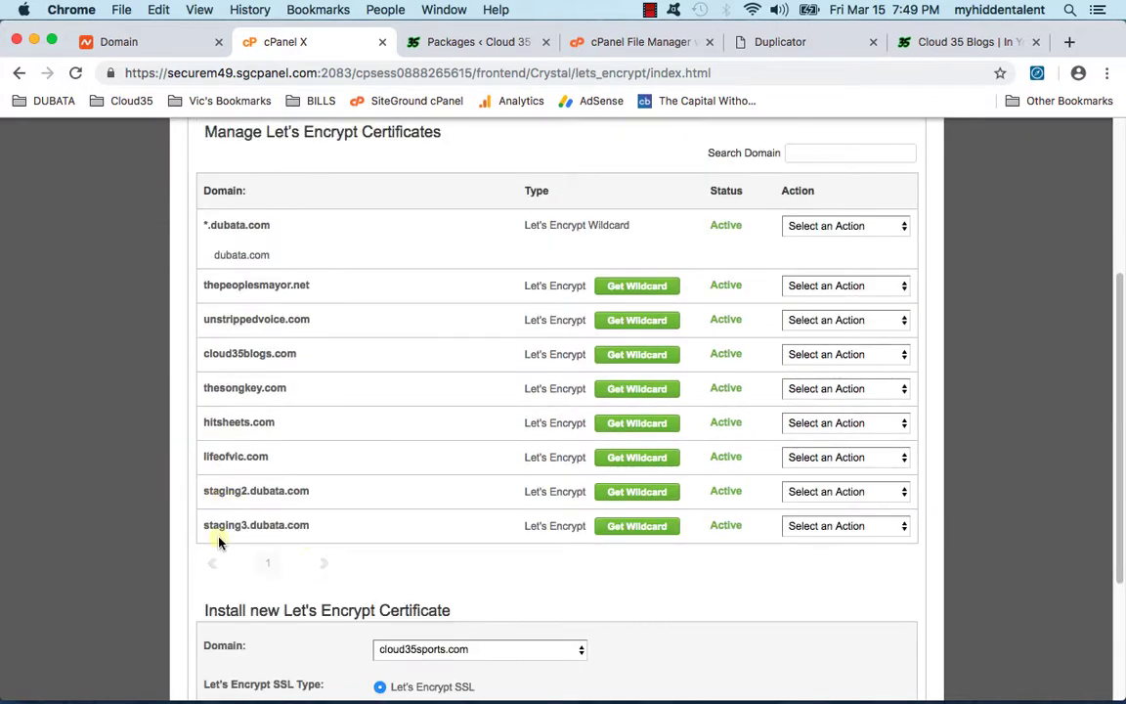
scroll(131, 478, up, 3)
Step: Activate free Cloudflare for cloud35sports.com, agreeing to check and fix www access
click(864, 242)
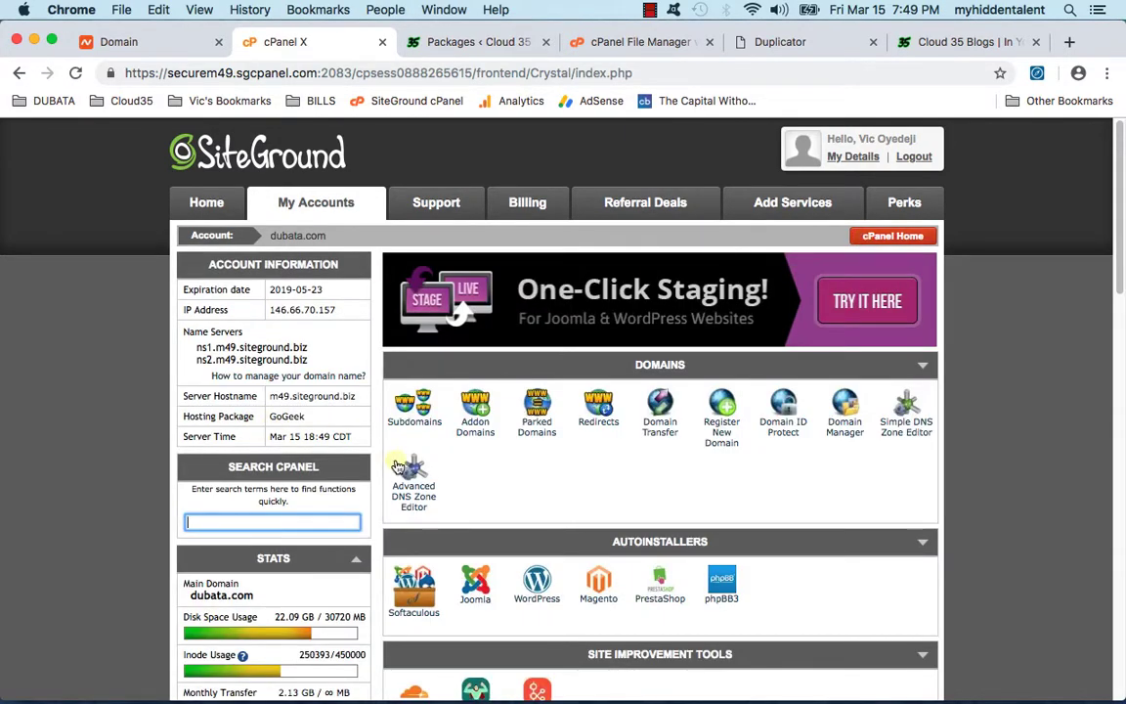
scroll(396, 465, down, 15)
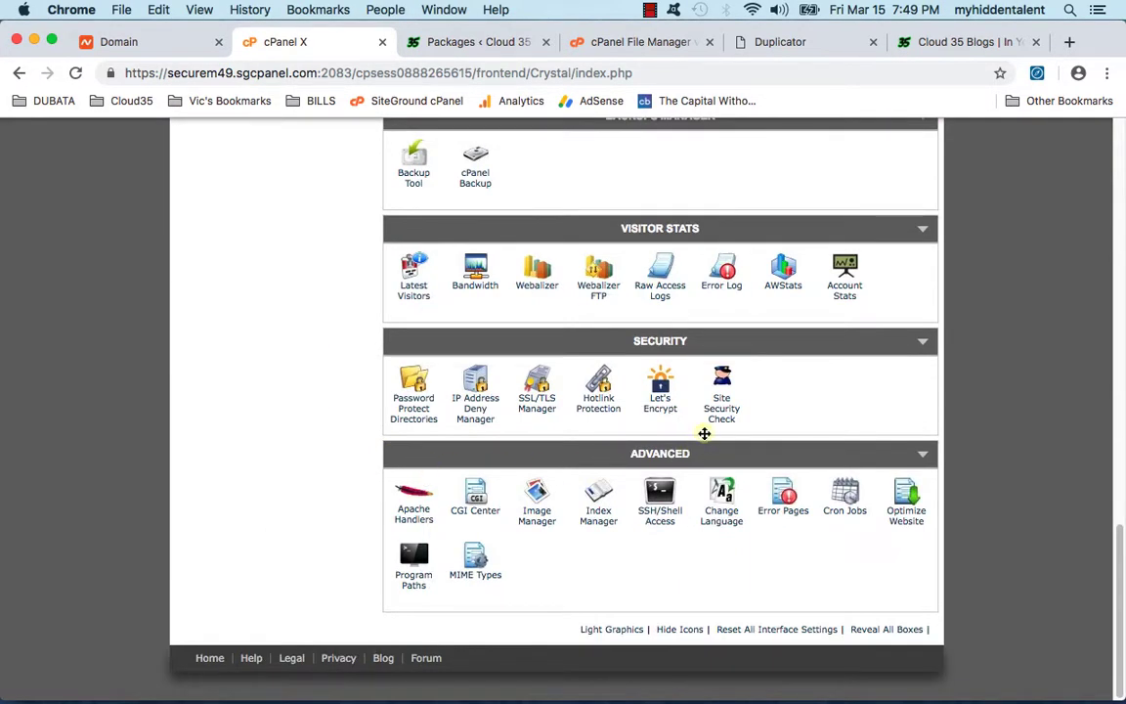
scroll(722, 410, up, 10)
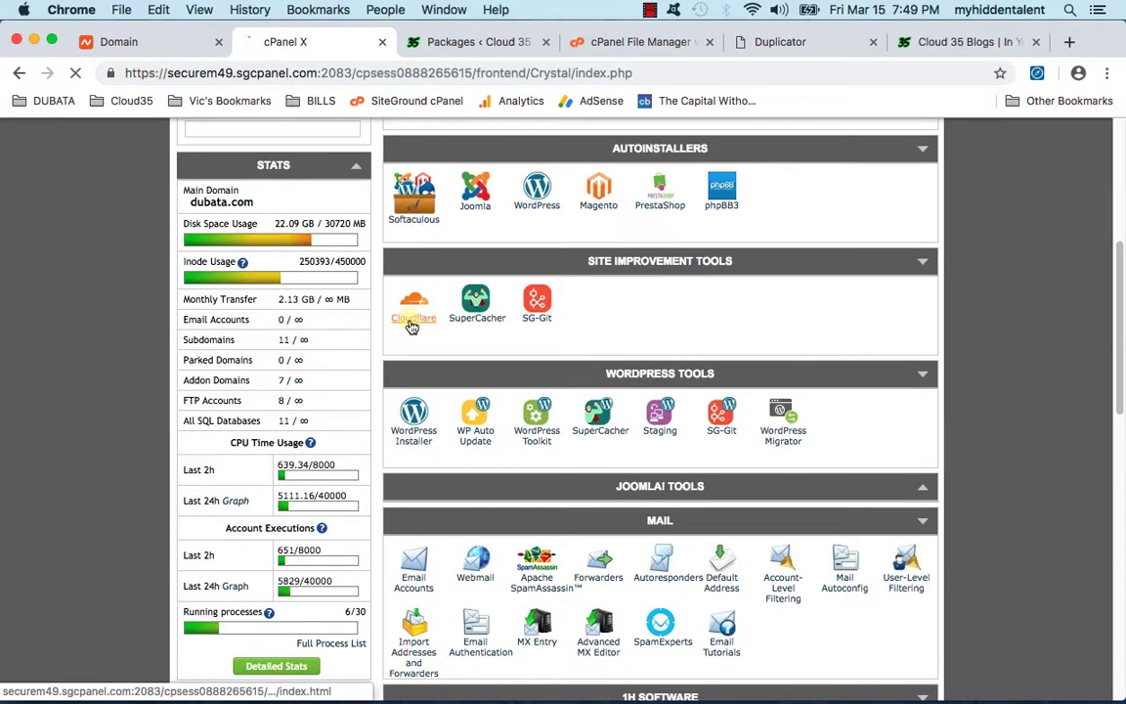
click(411, 323)
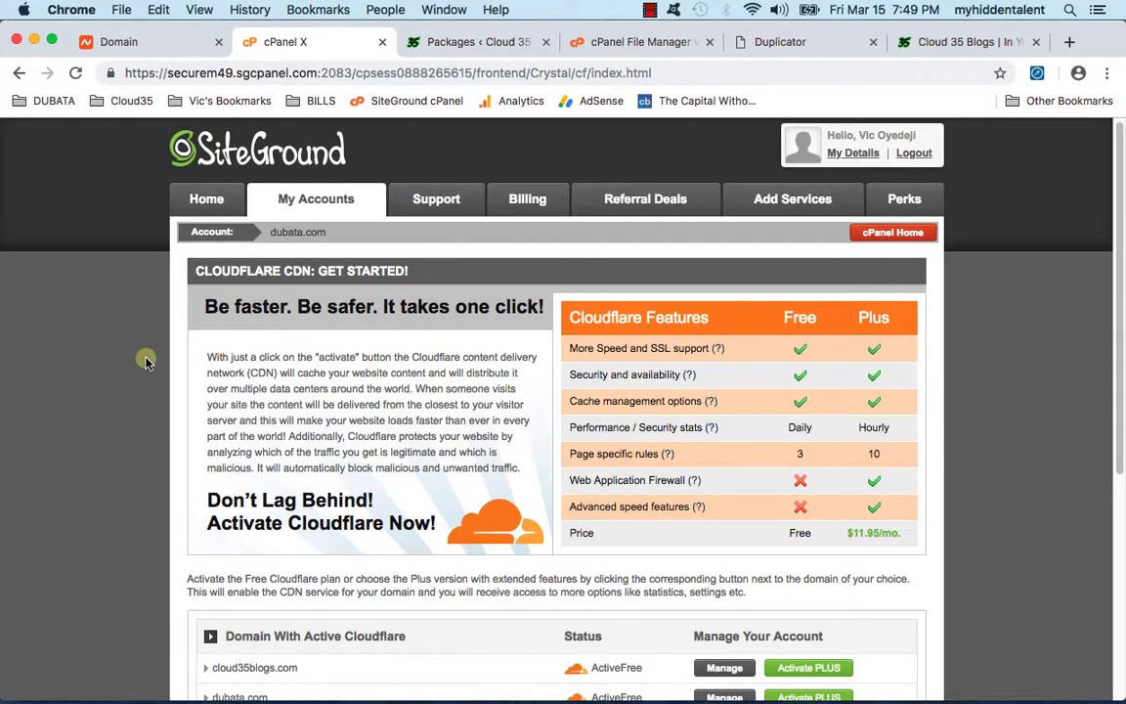
scroll(139, 365, down, 3)
scroll(144, 362, down, 1)
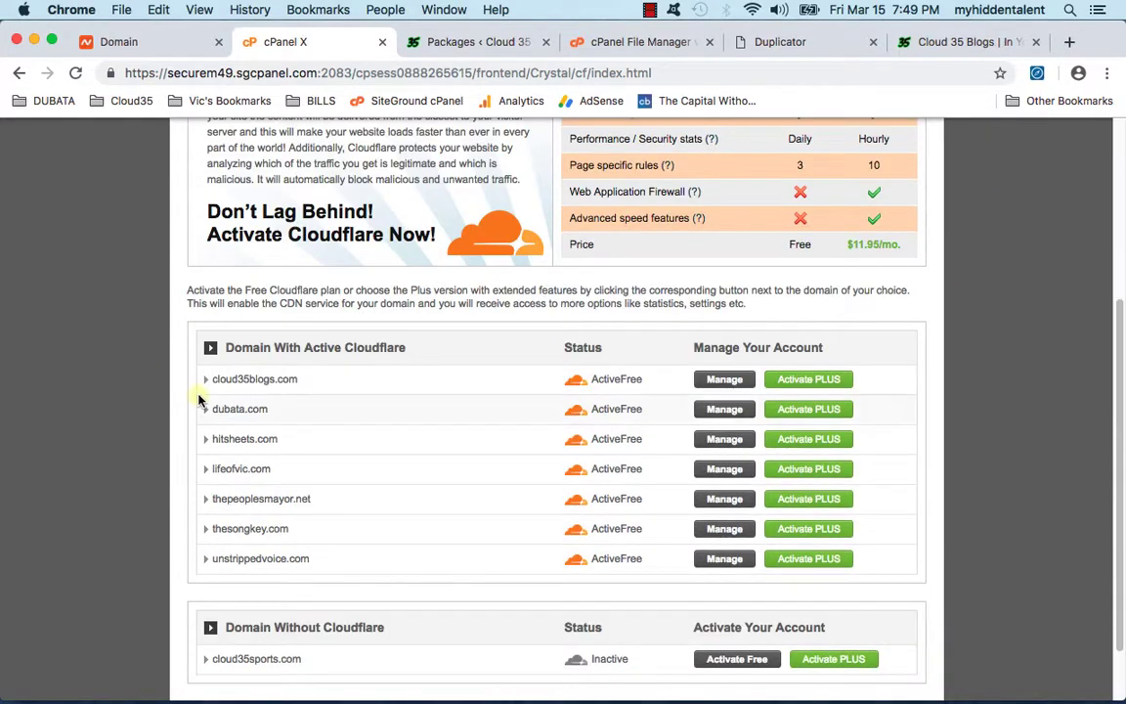
scroll(161, 399, down, 1)
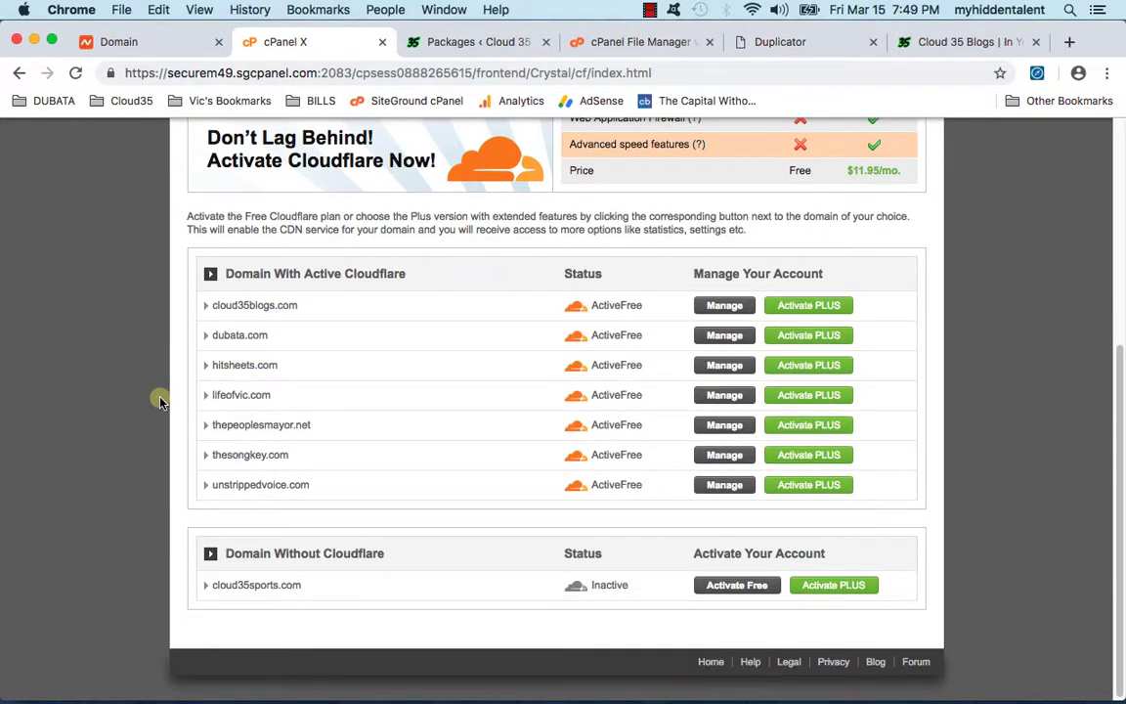
click(711, 584)
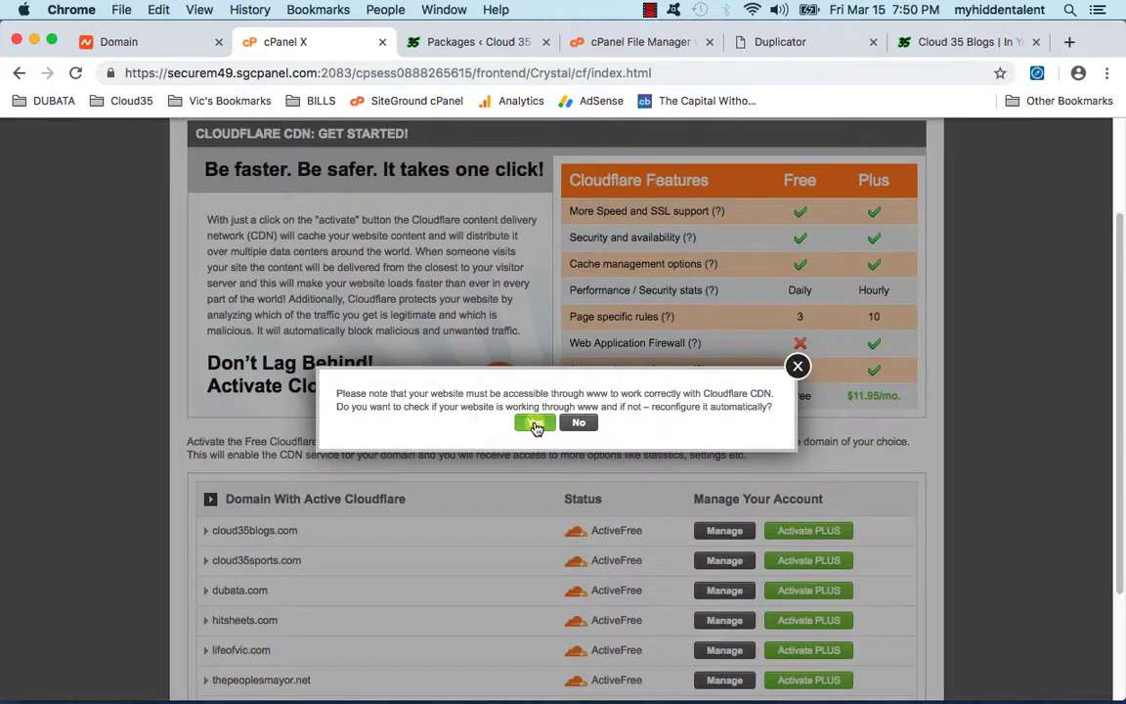
click(535, 423)
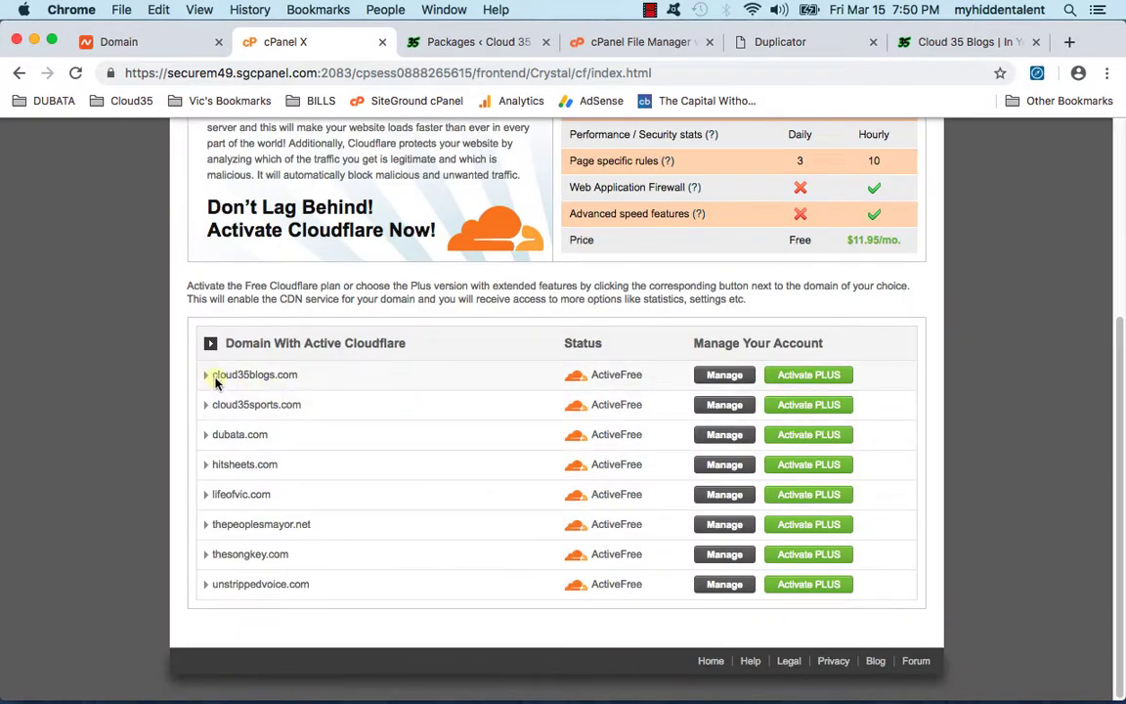
Step: Review the Cloudflare statistics and settings for cloud35blogs.com
click(724, 376)
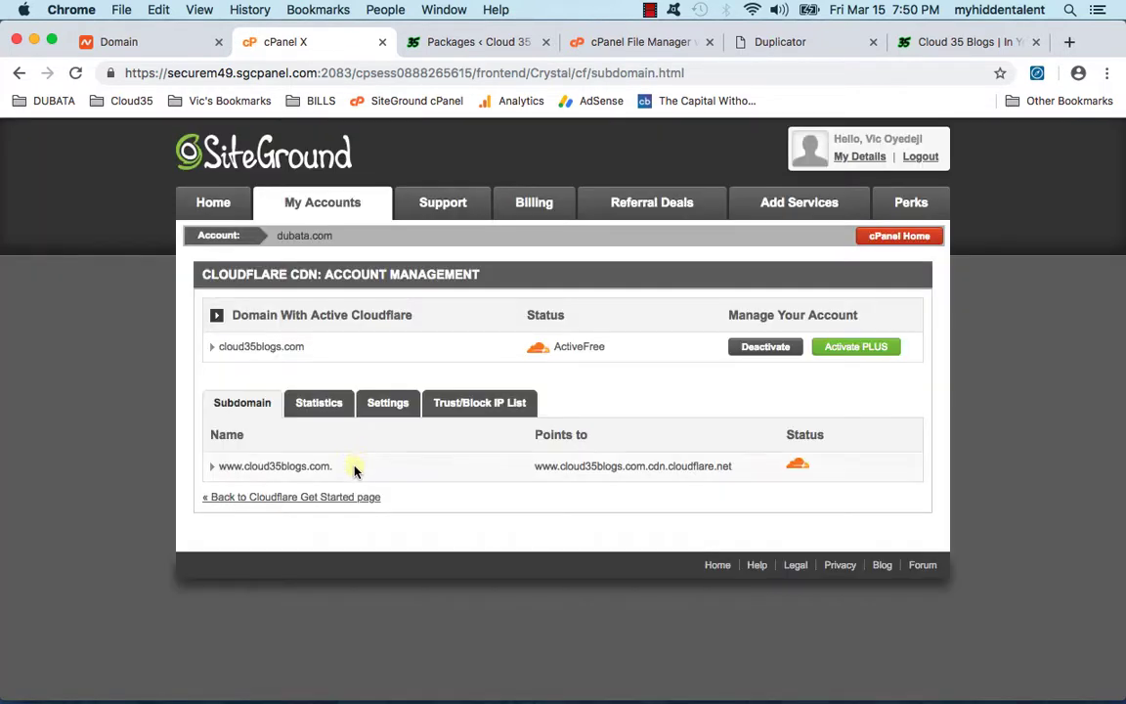
click(338, 402)
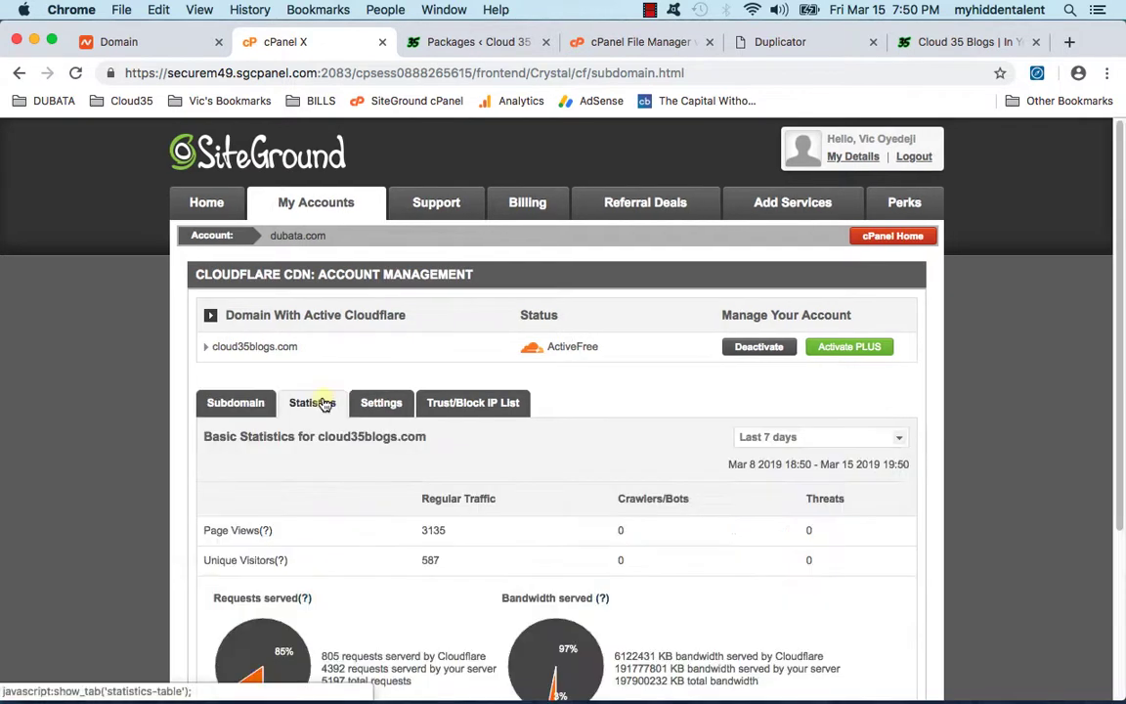
click(401, 413)
scroll(470, 435, down, 3)
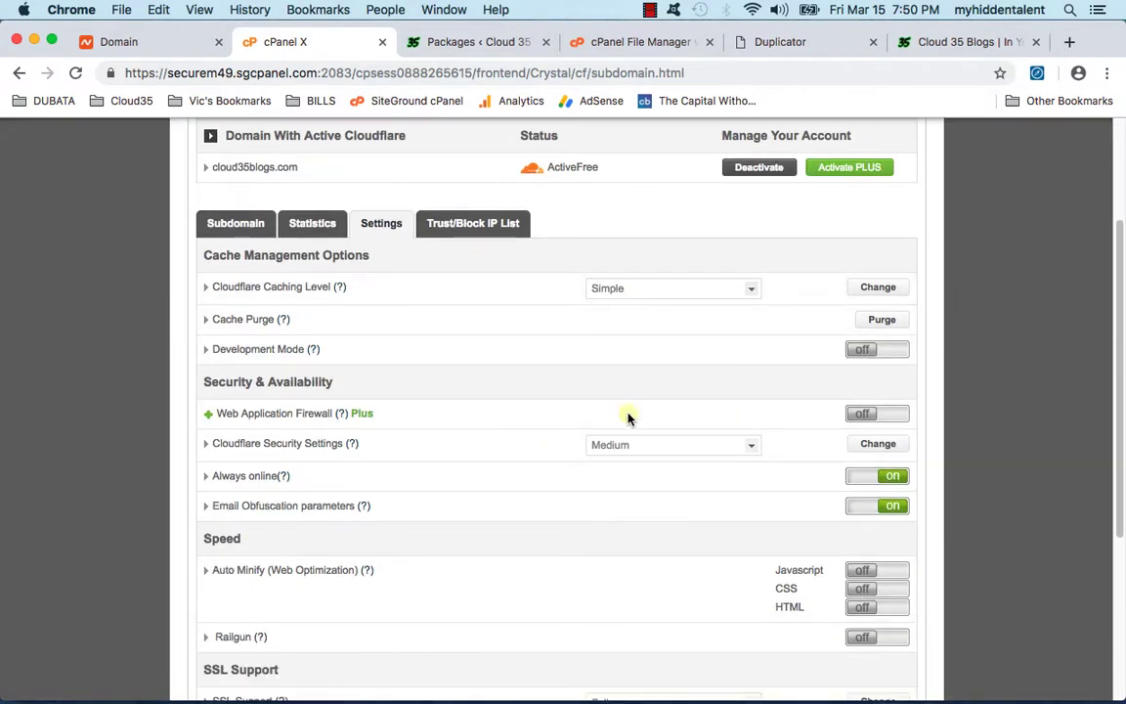
scroll(598, 496, down, 5)
scroll(598, 497, up, 8)
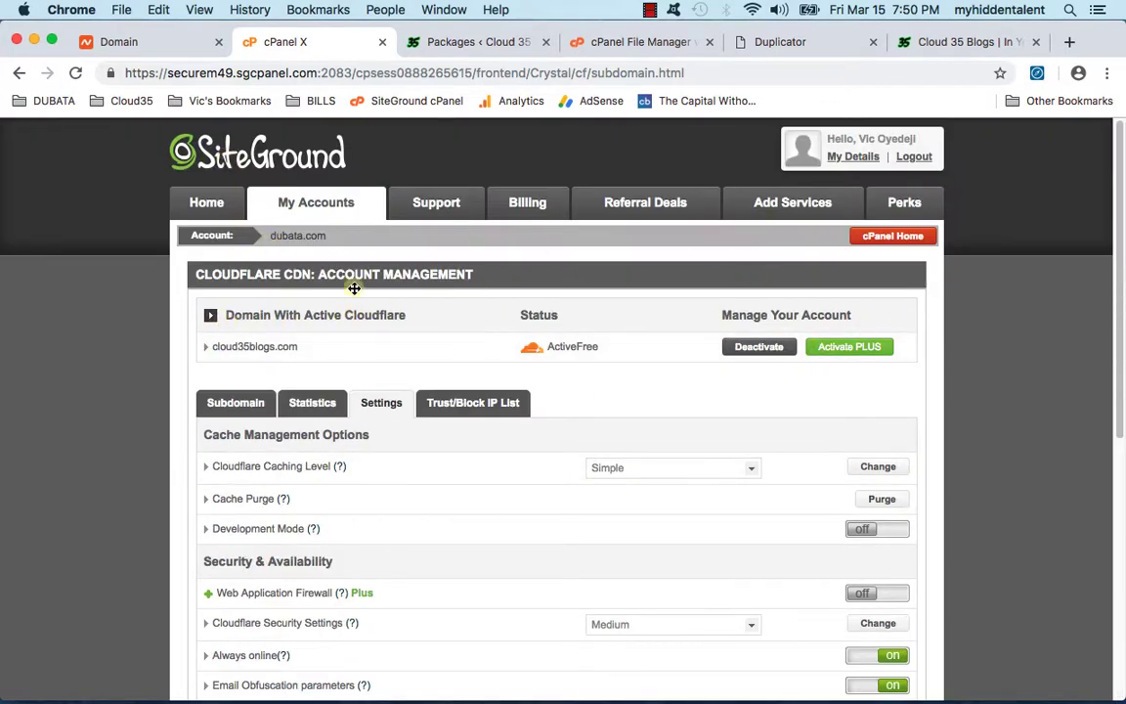
scroll(439, 433, down, 5)
click(246, 598)
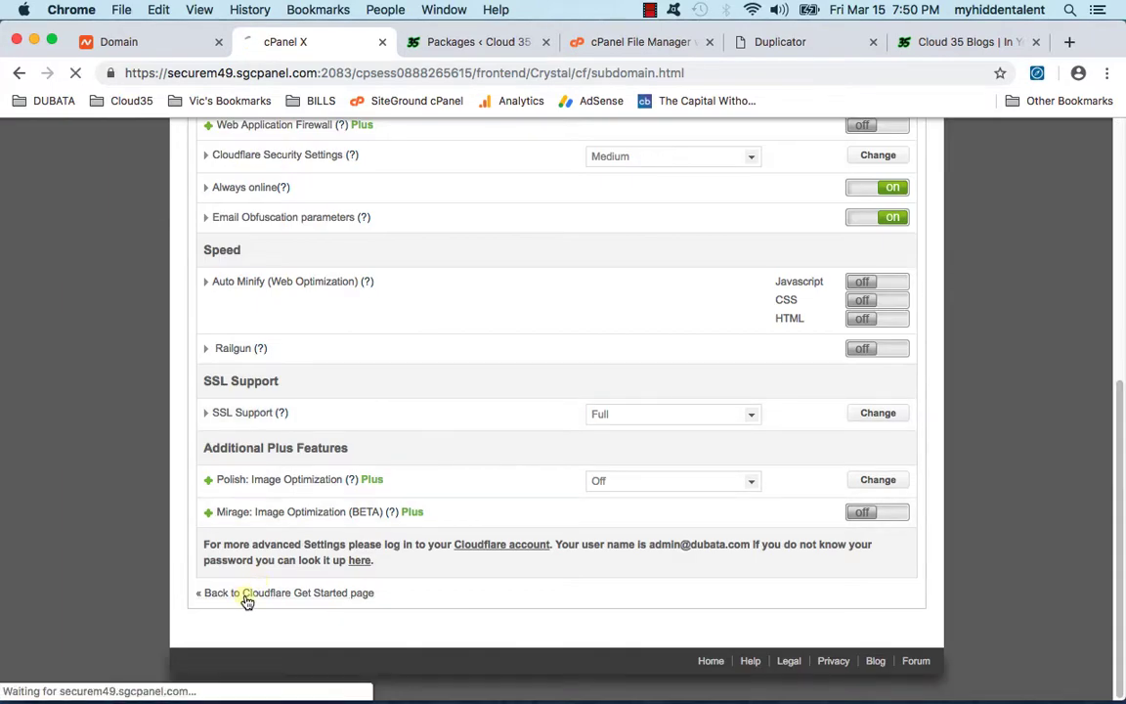
scroll(422, 496, down, 5)
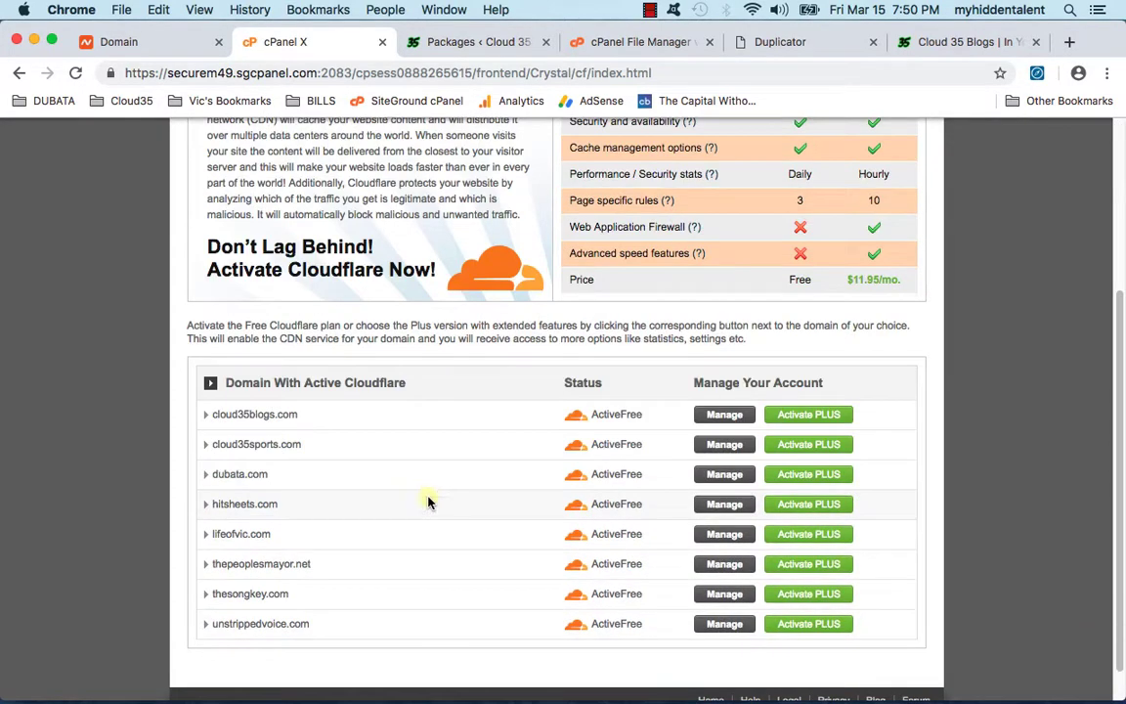
Step: Review cloud35sports.com's Cloudflare settings, keeping caching at Simple, and check its IP lists, statistics and subdomain
click(738, 445)
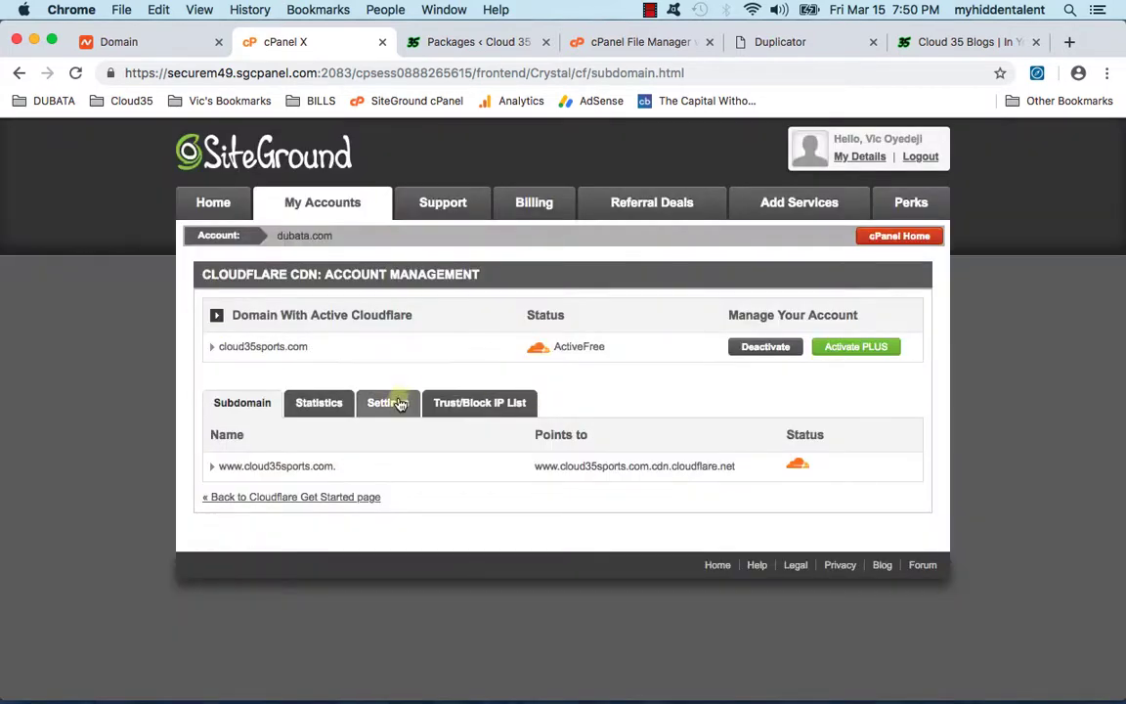
click(468, 400)
scroll(506, 401, down, 5)
click(648, 183)
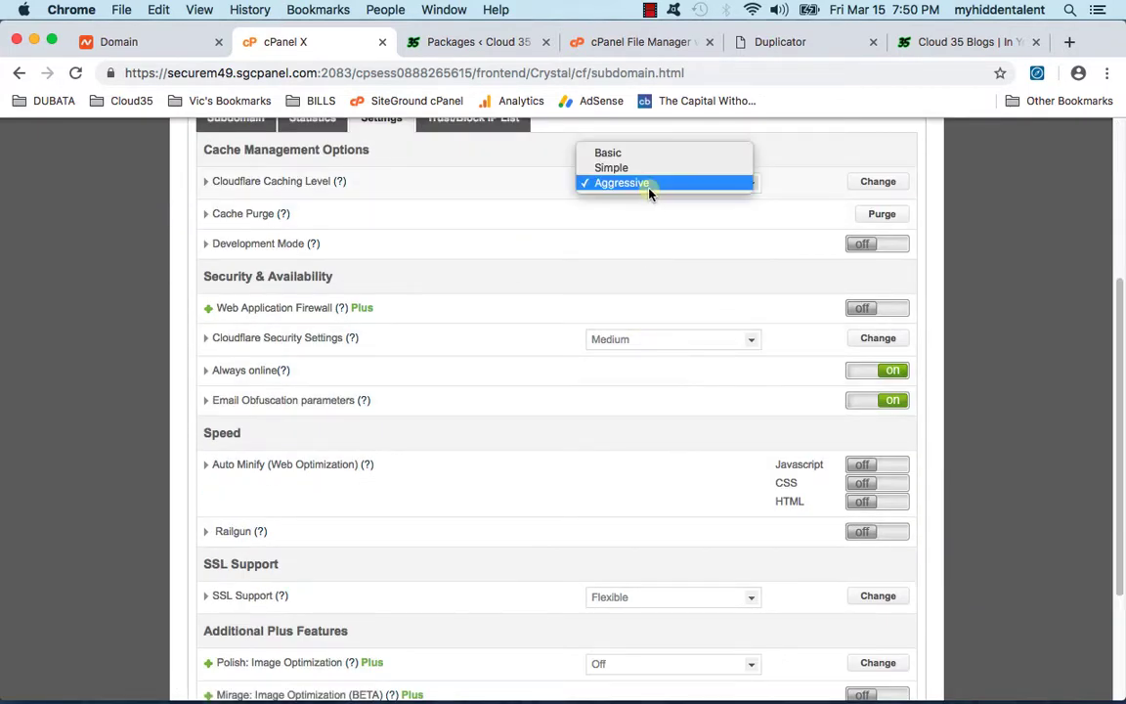
click(648, 168)
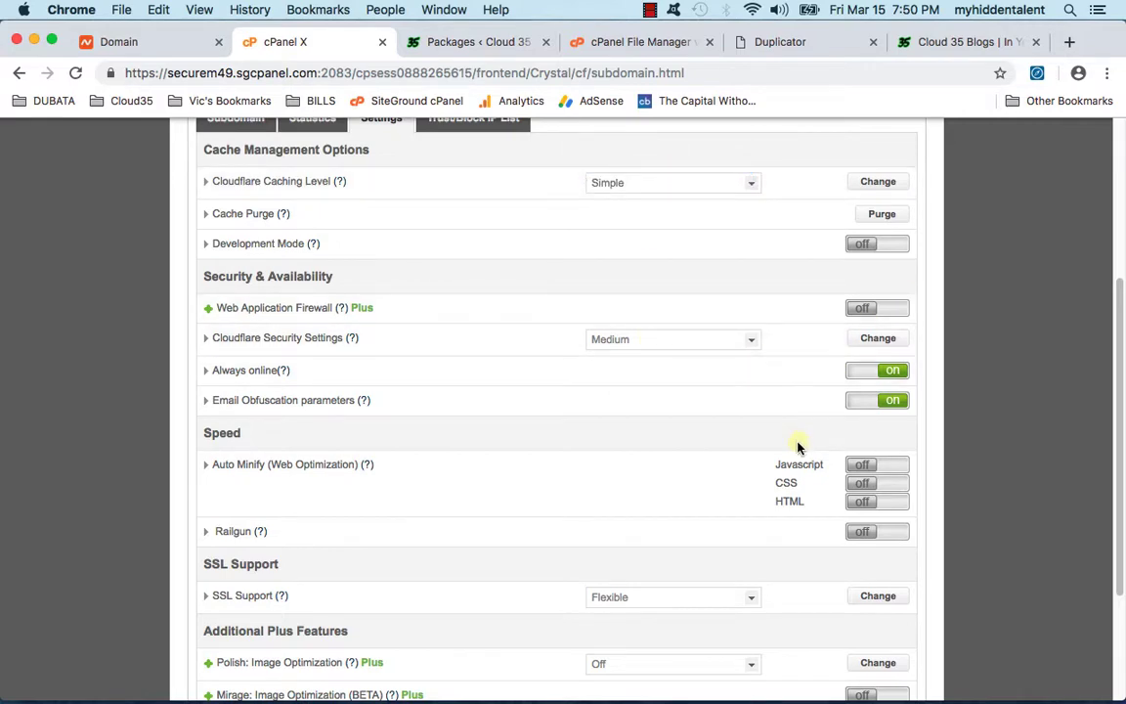
scroll(799, 447, down, 3)
scroll(653, 502, up, 6)
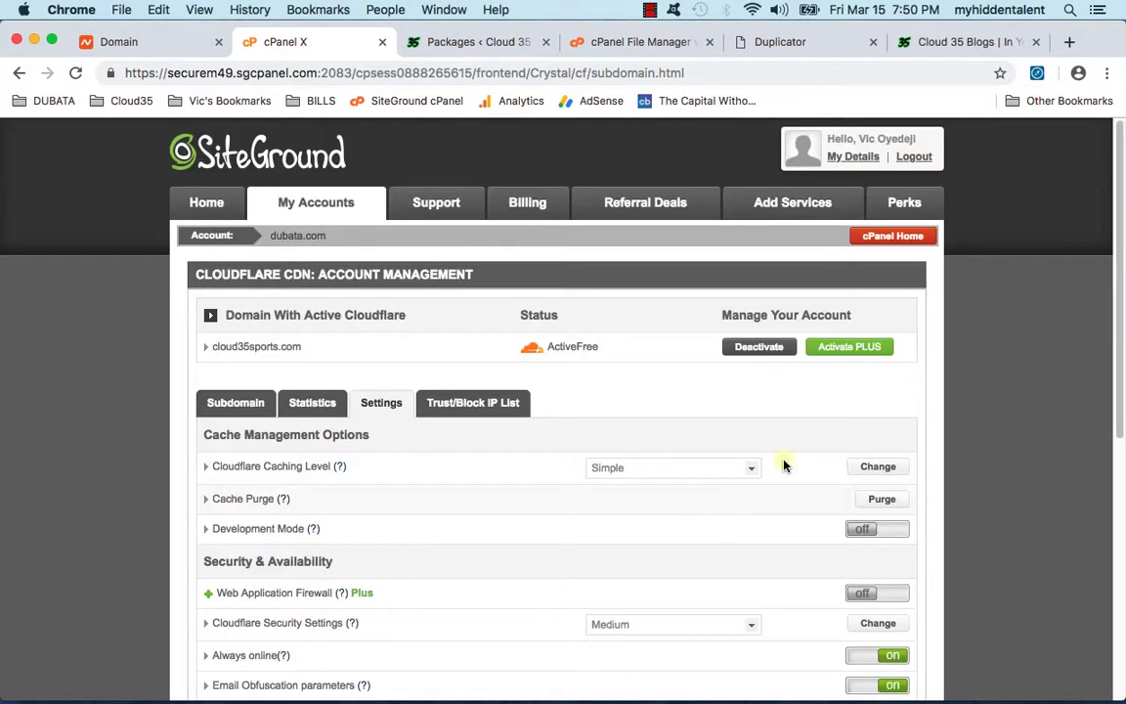
click(508, 414)
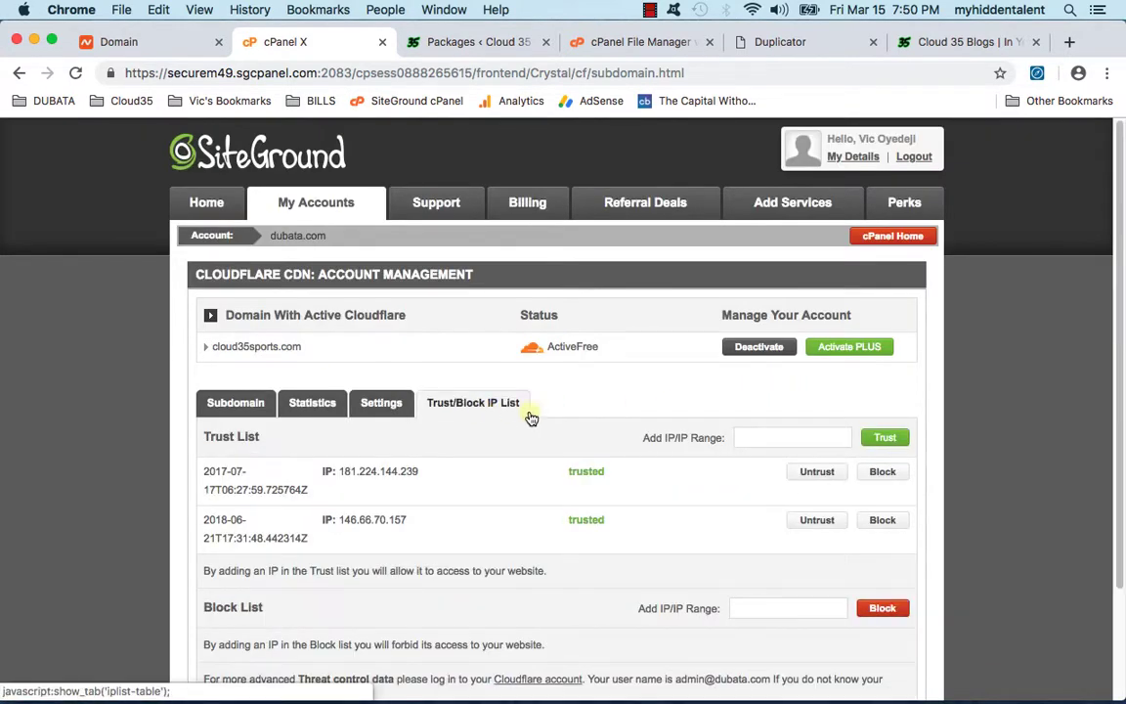
click(327, 399)
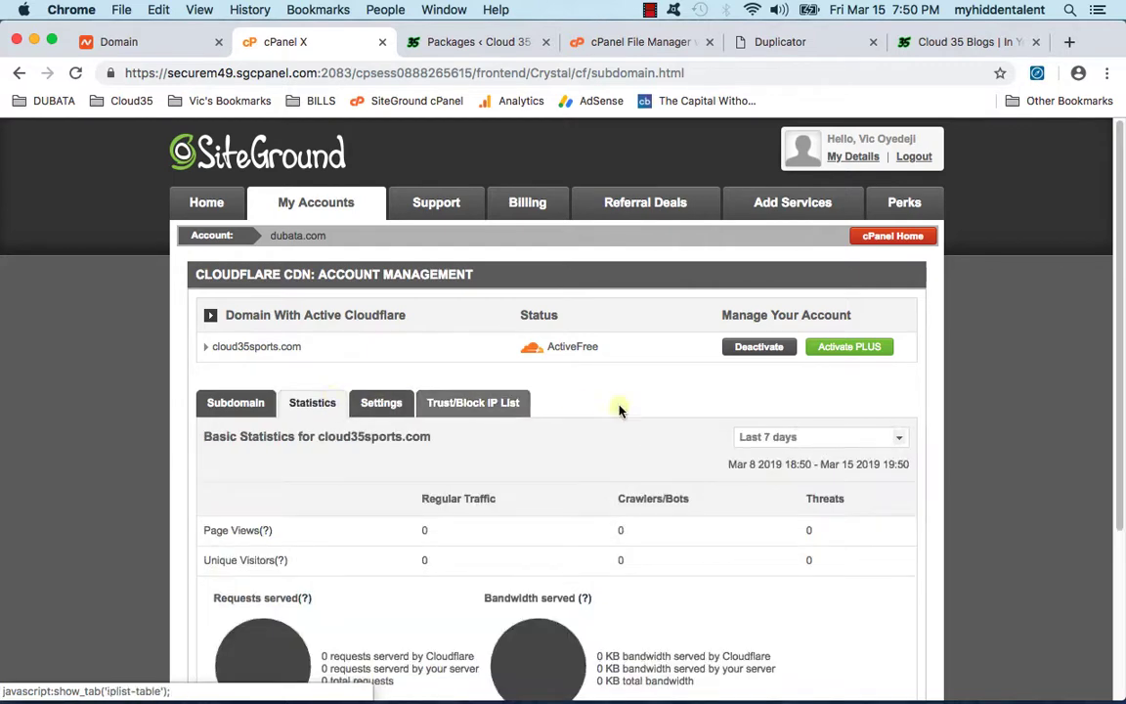
click(242, 396)
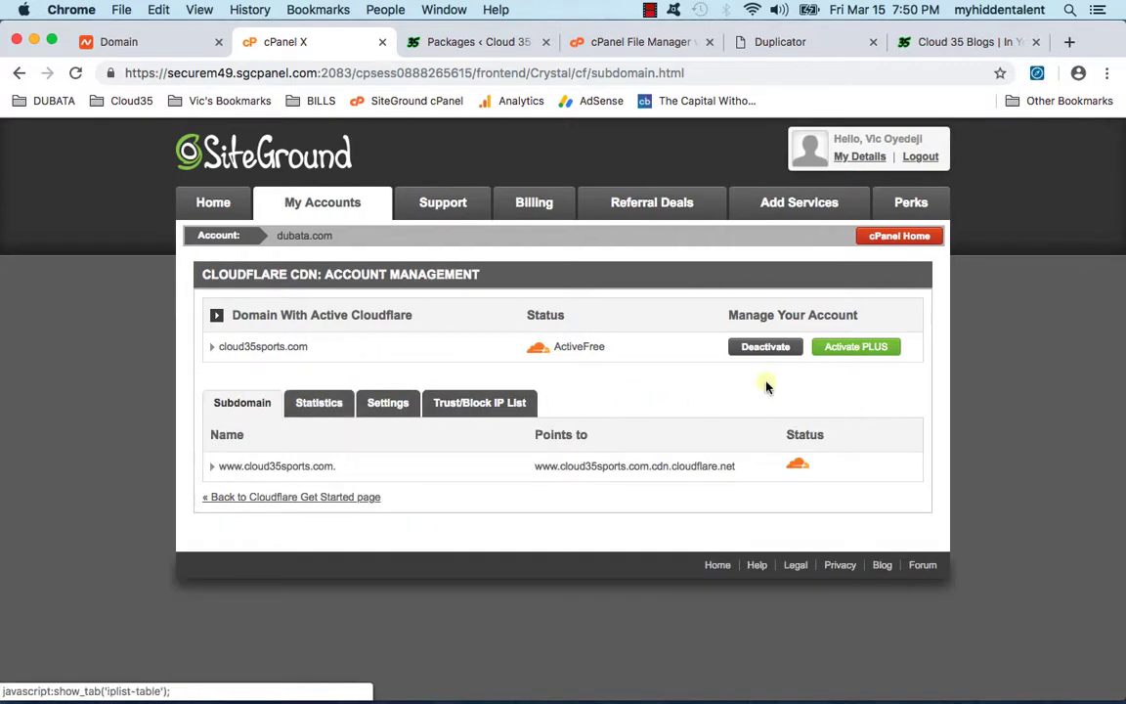
Step: Return to the cPanel home page and bring up the Mischief whiteboard sketch
click(891, 239)
mouse_move(386, 689)
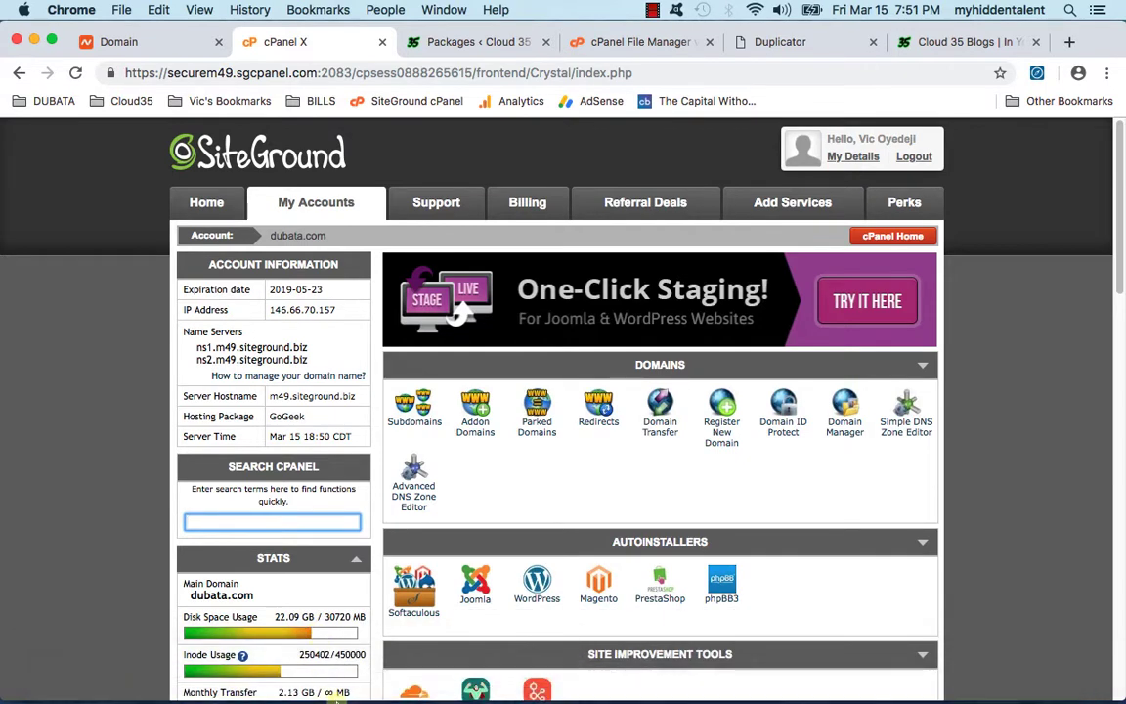
click(975, 675)
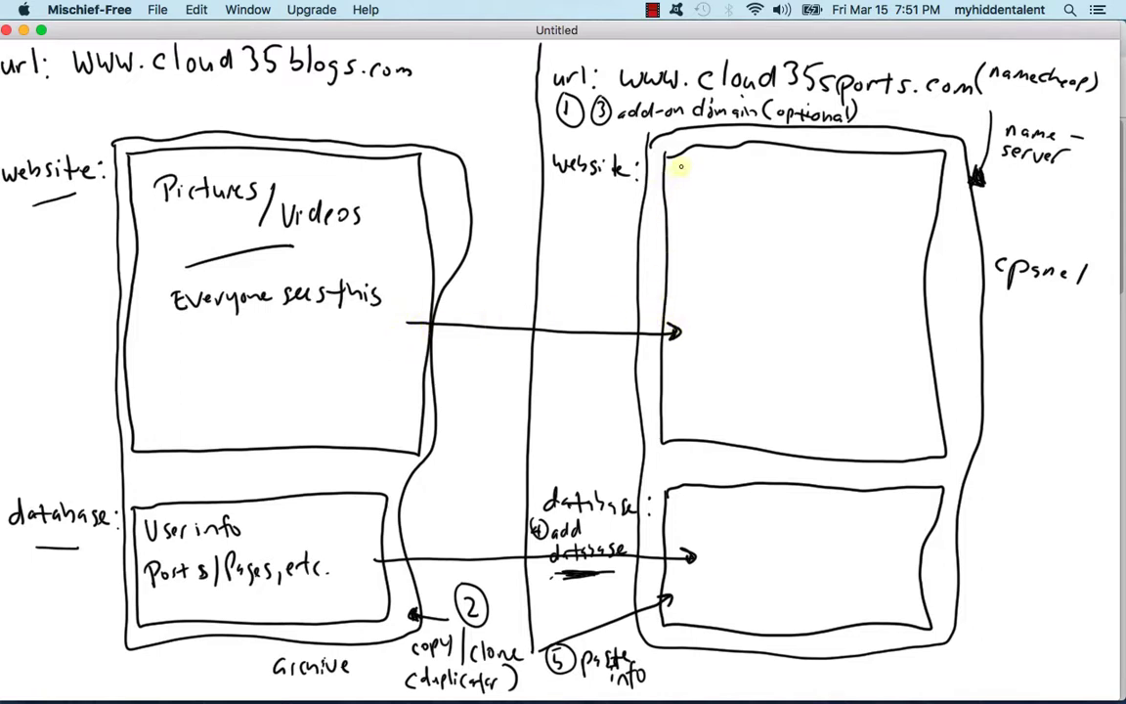
Step: Write Pictures/Videos, Everyone sees this, User info and Post/Pages in the cloud35sports.com boxes
mouse_move(686, 181)
mouse_down()
mouse_move(708, 199)
mouse_move(899, 224)
mouse_up()
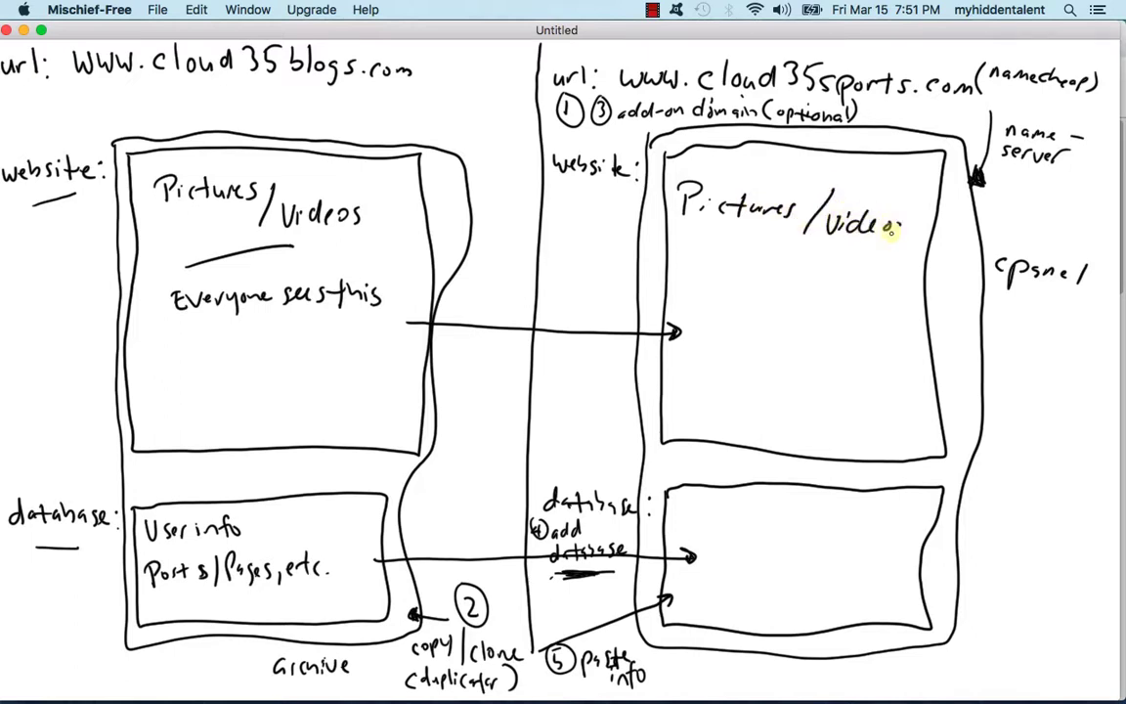
mouse_move(742, 286)
mouse_down()
mouse_move(723, 325)
mouse_move(782, 322)
mouse_move(790, 391)
mouse_up()
mouse_move(700, 506)
mouse_down()
mouse_move(785, 523)
mouse_move(782, 553)
mouse_up()
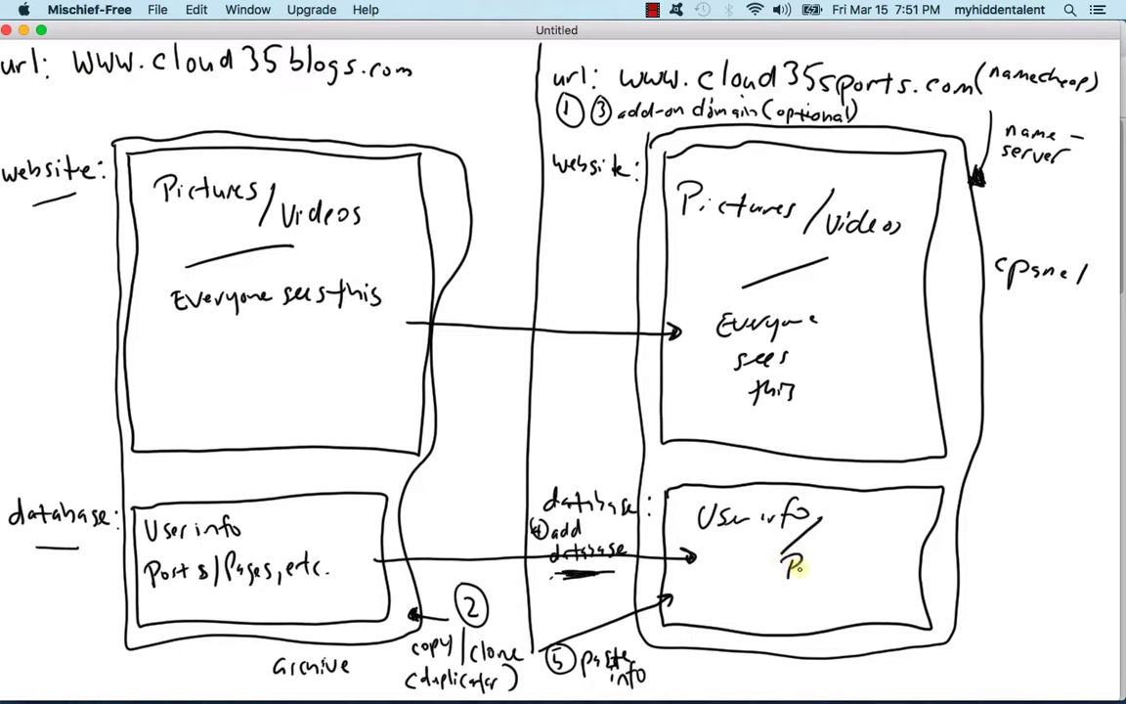
drag(847, 558, 839, 580)
drag(847, 578, 850, 568)
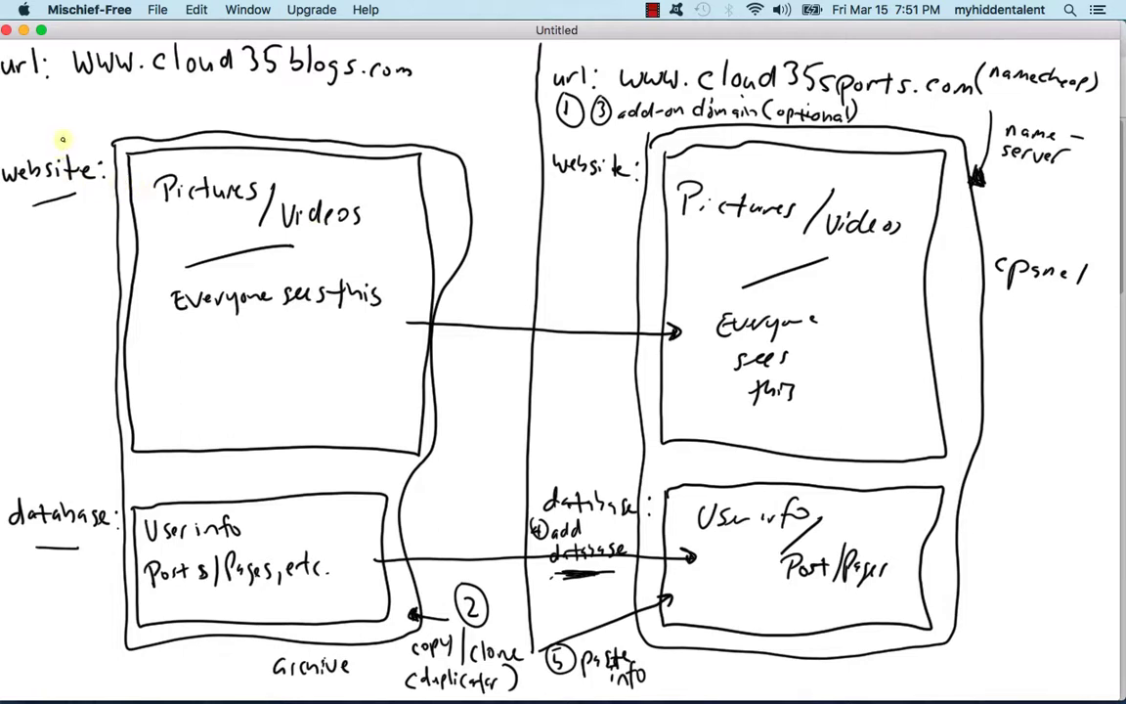
Step: Cross out the old cloud35blogs.com site and database with an X, note 'Delete info', and minimize
drag(61, 124, 438, 471)
drag(478, 119, 341, 328)
drag(315, 378, 175, 635)
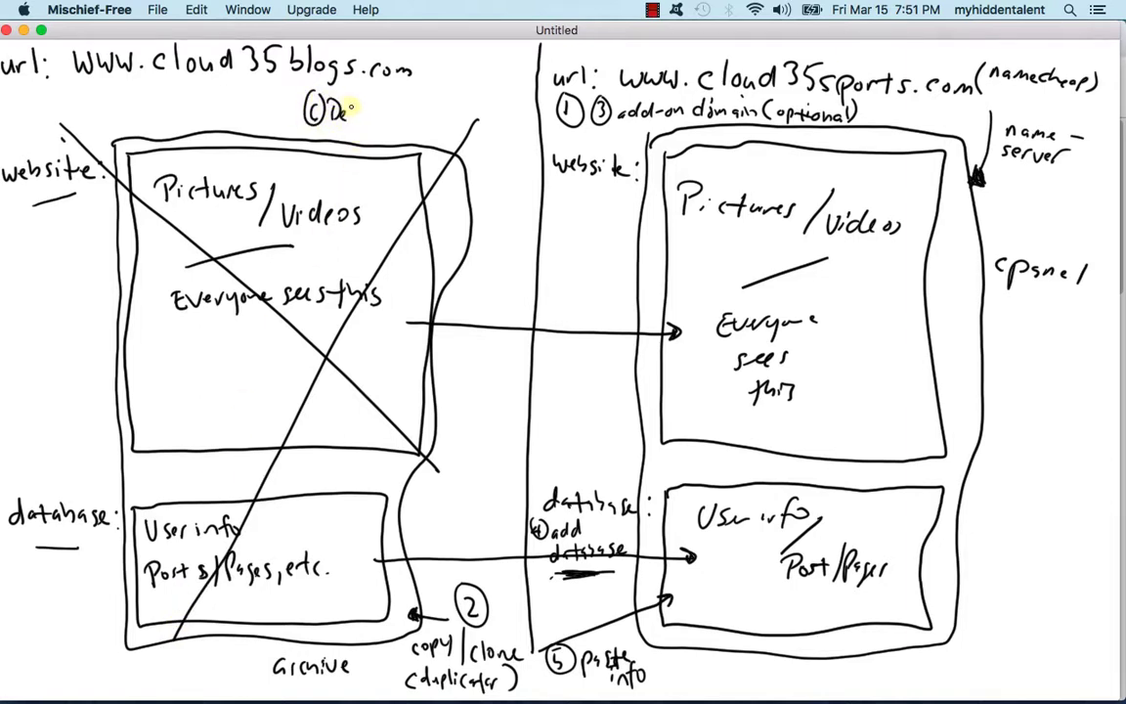
drag(388, 109, 390, 118)
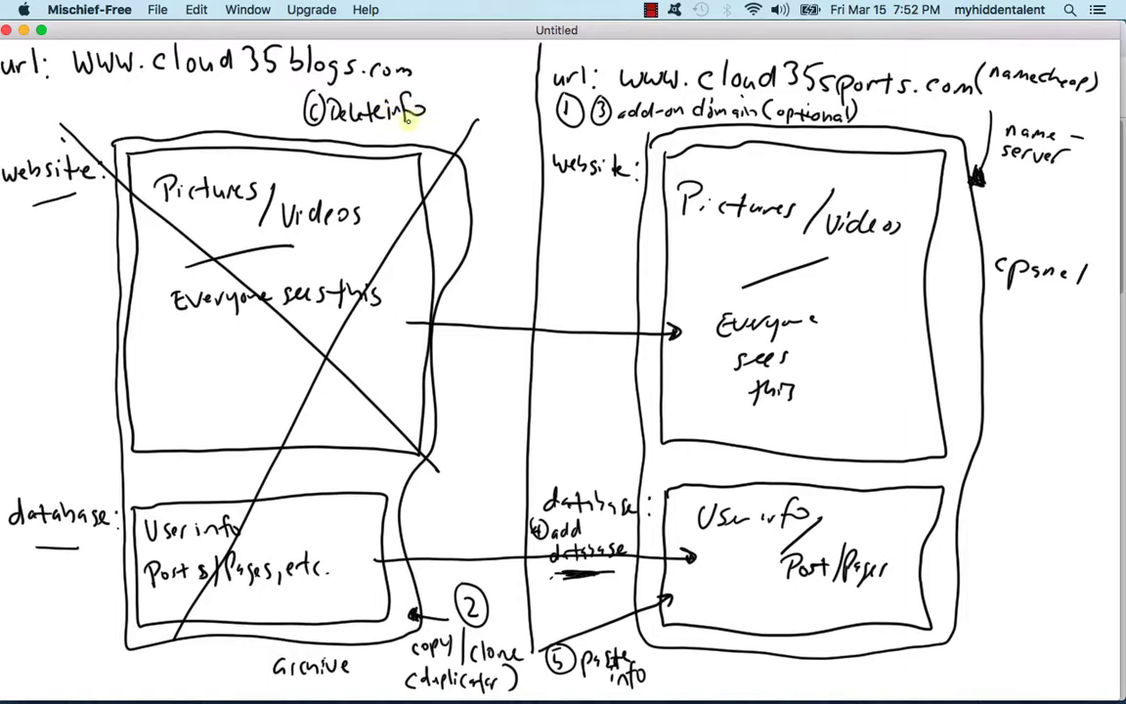
click(24, 31)
scroll(523, 526, down, 5)
Step: Remove the cloud35blogs.com addon domain on the Addon Domains page and go back to the list
scroll(498, 440, down, 4)
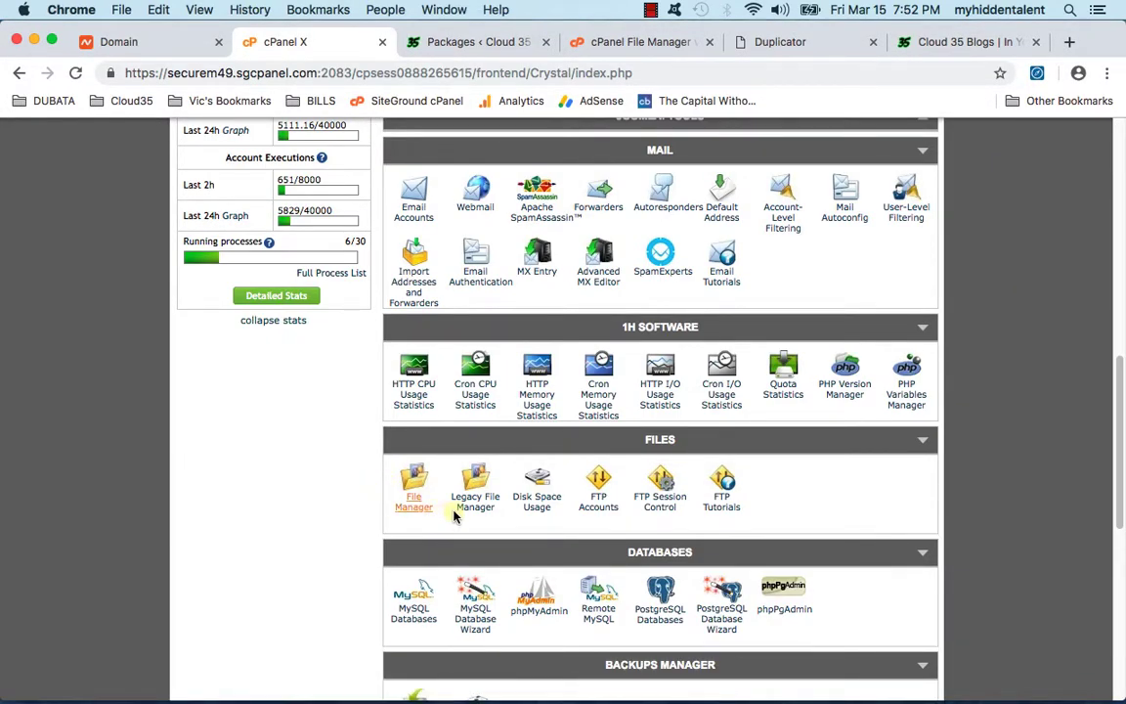
scroll(461, 516, up, 7)
click(500, 304)
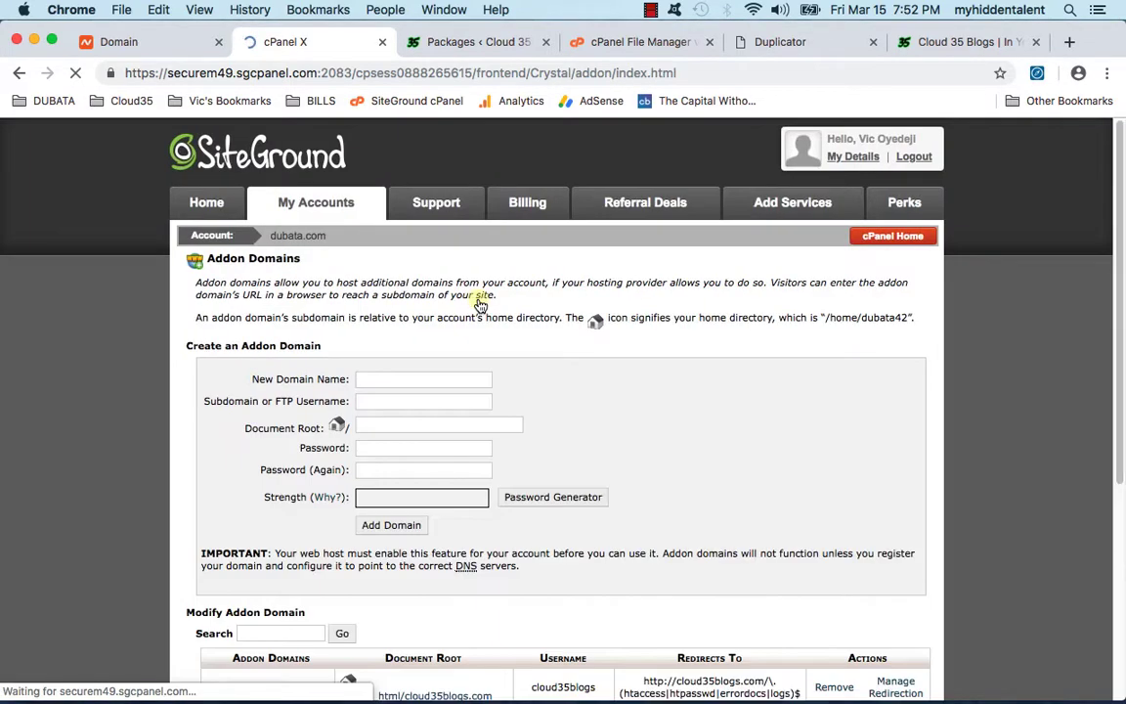
scroll(530, 427, down, 3)
scroll(528, 424, down, 3)
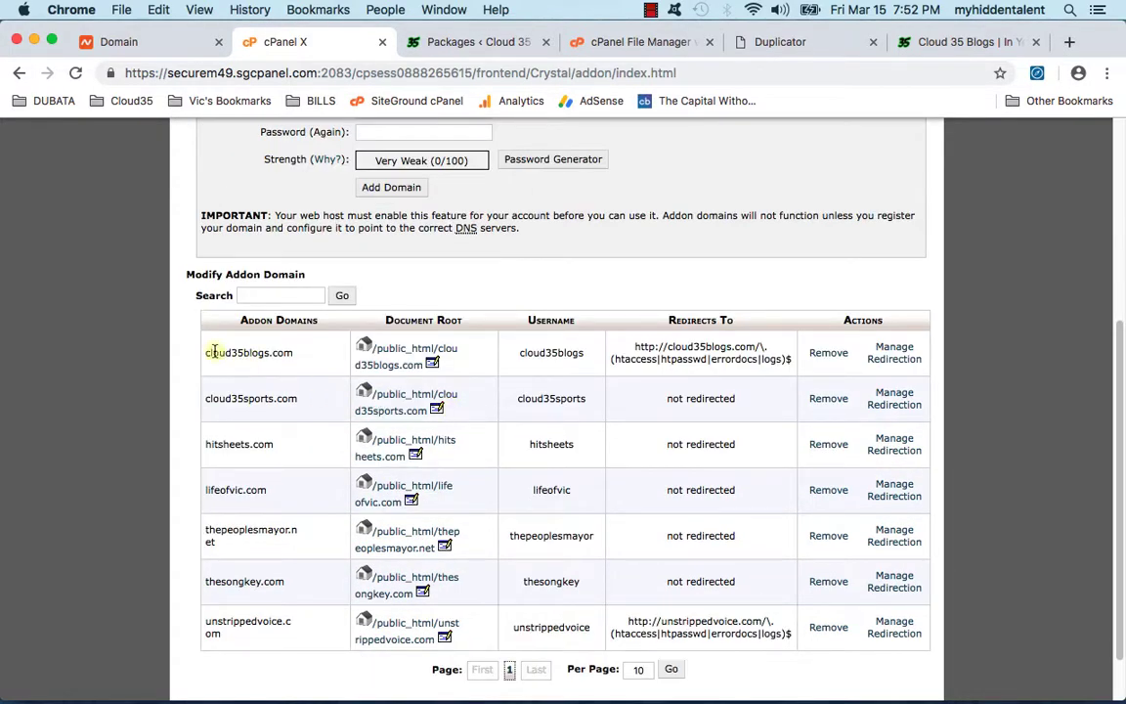
drag(208, 352, 296, 356)
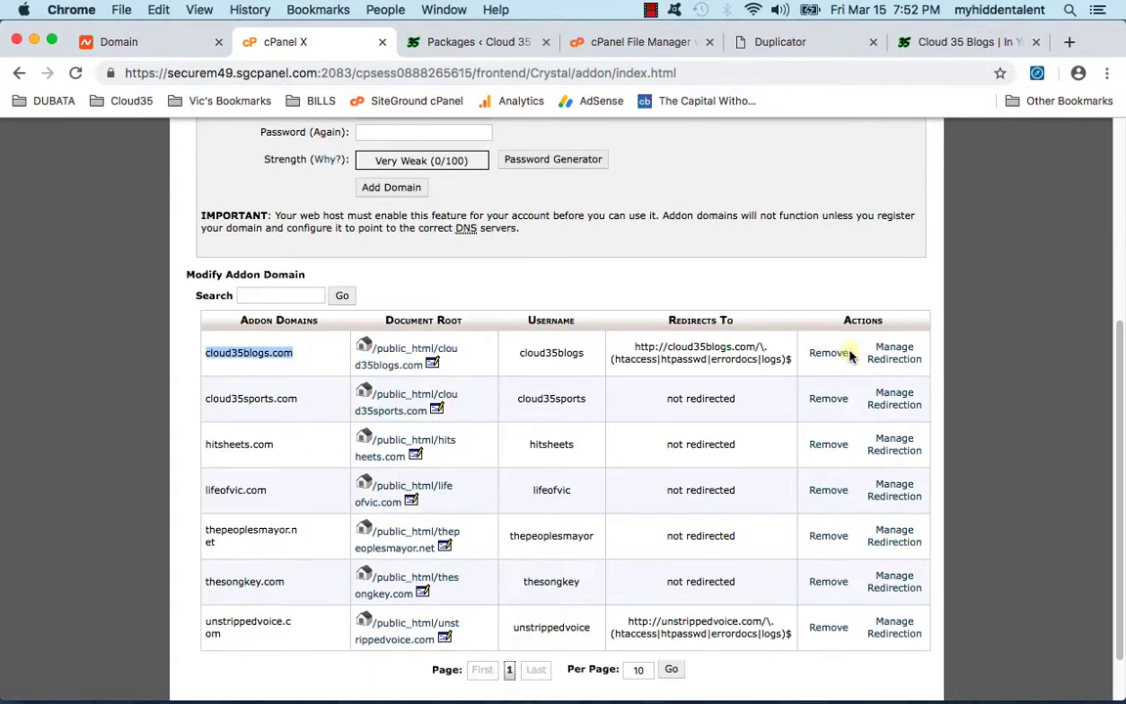
click(823, 355)
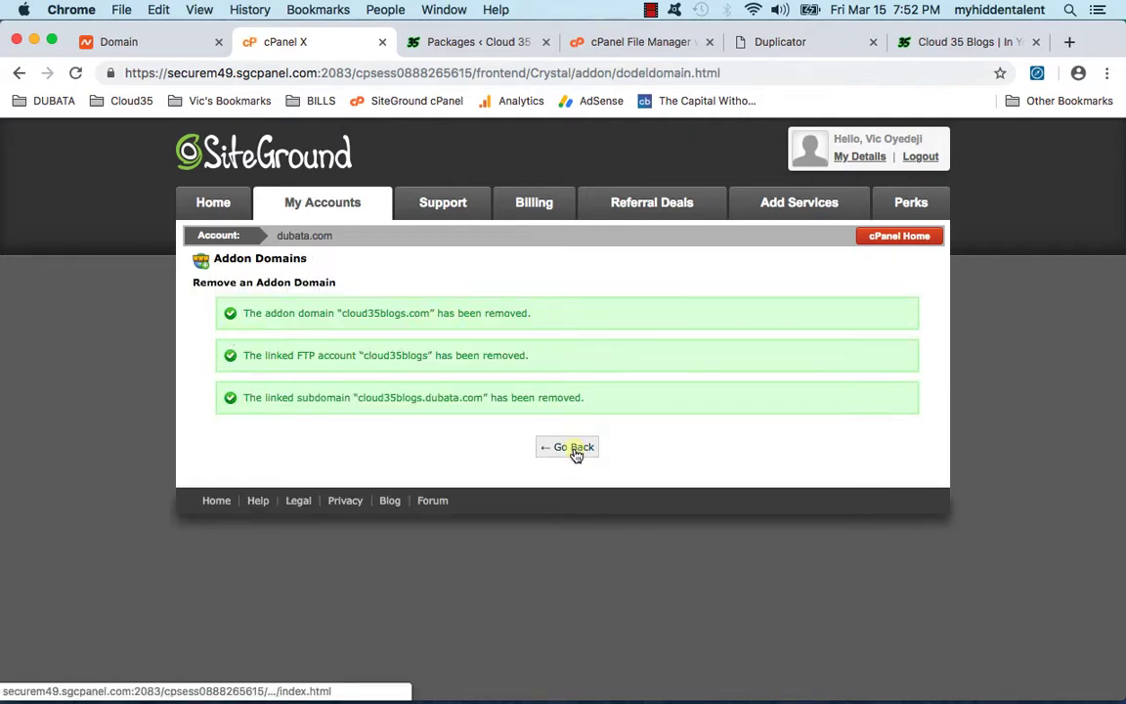
click(574, 448)
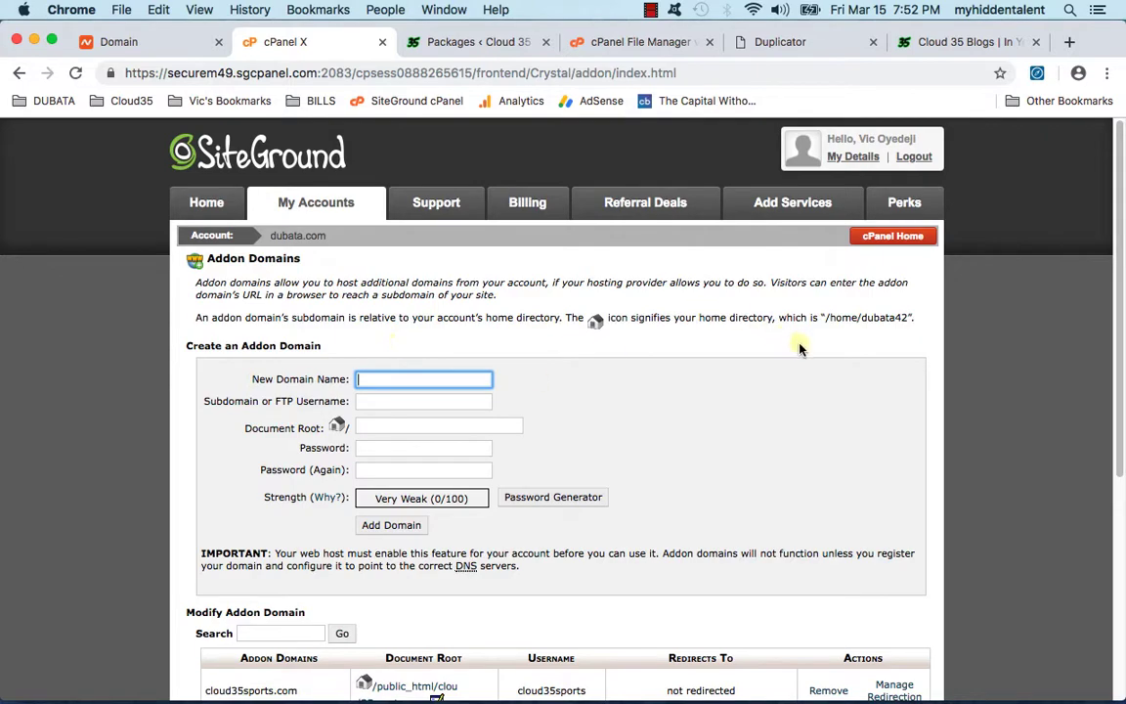
Step: Open the File Manager at the dubata.com document root
click(892, 236)
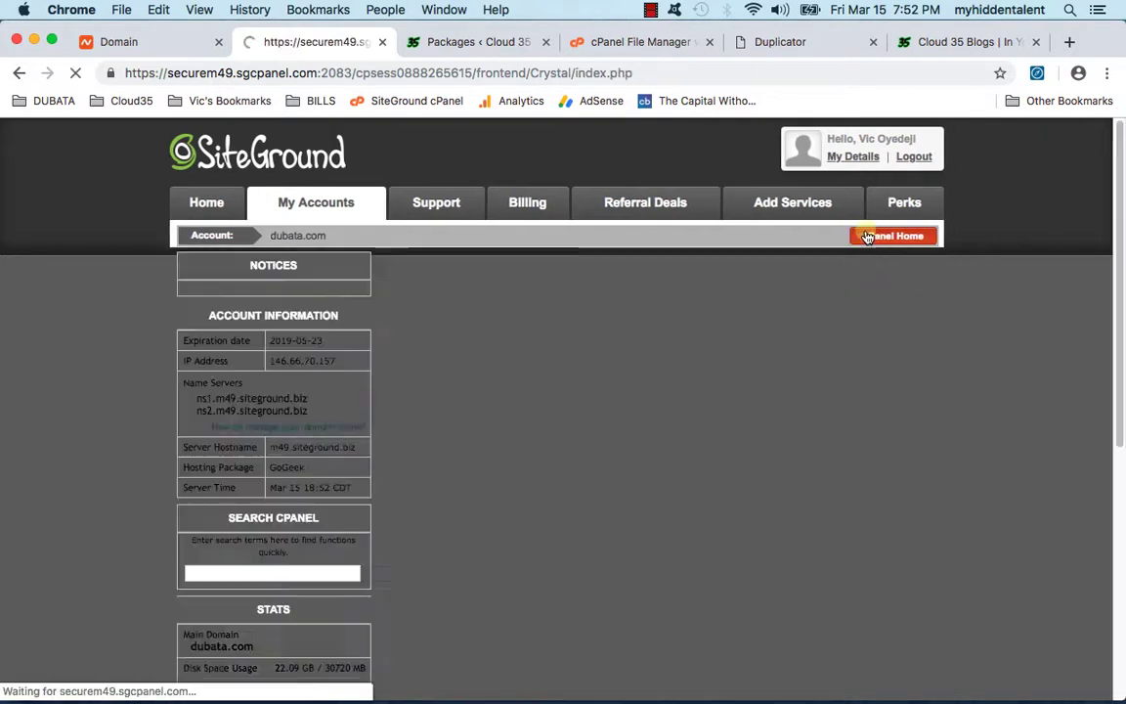
scroll(376, 460, down, 6)
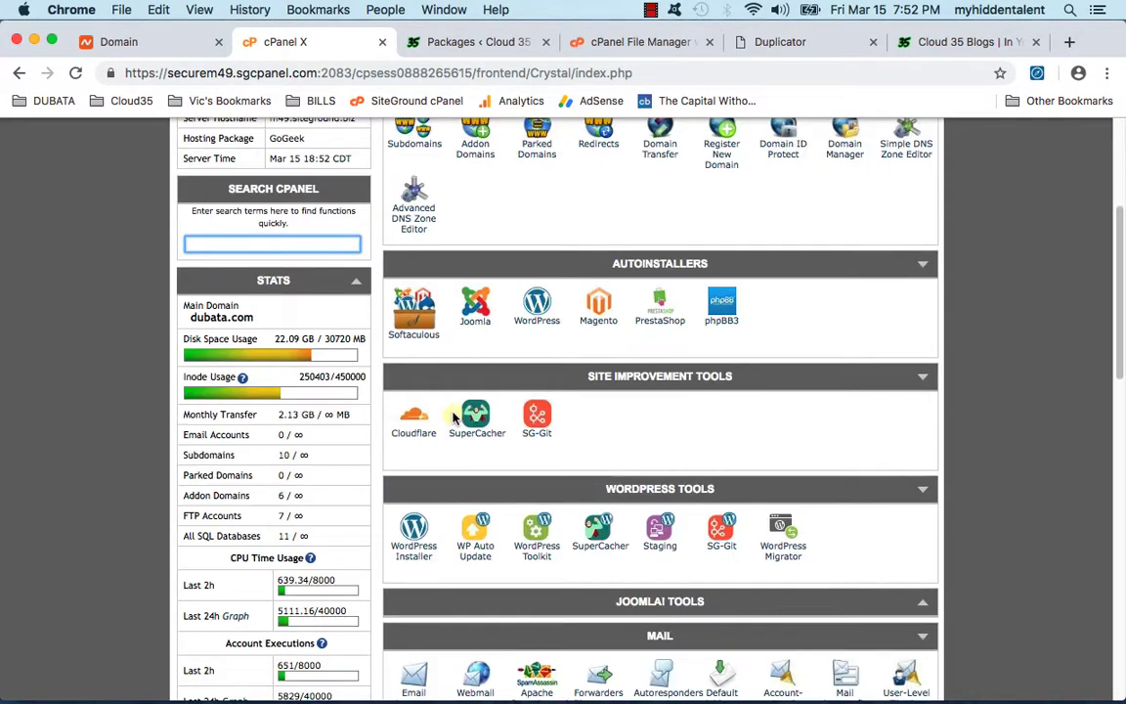
scroll(411, 381, down, 2)
scroll(449, 415, down, 6)
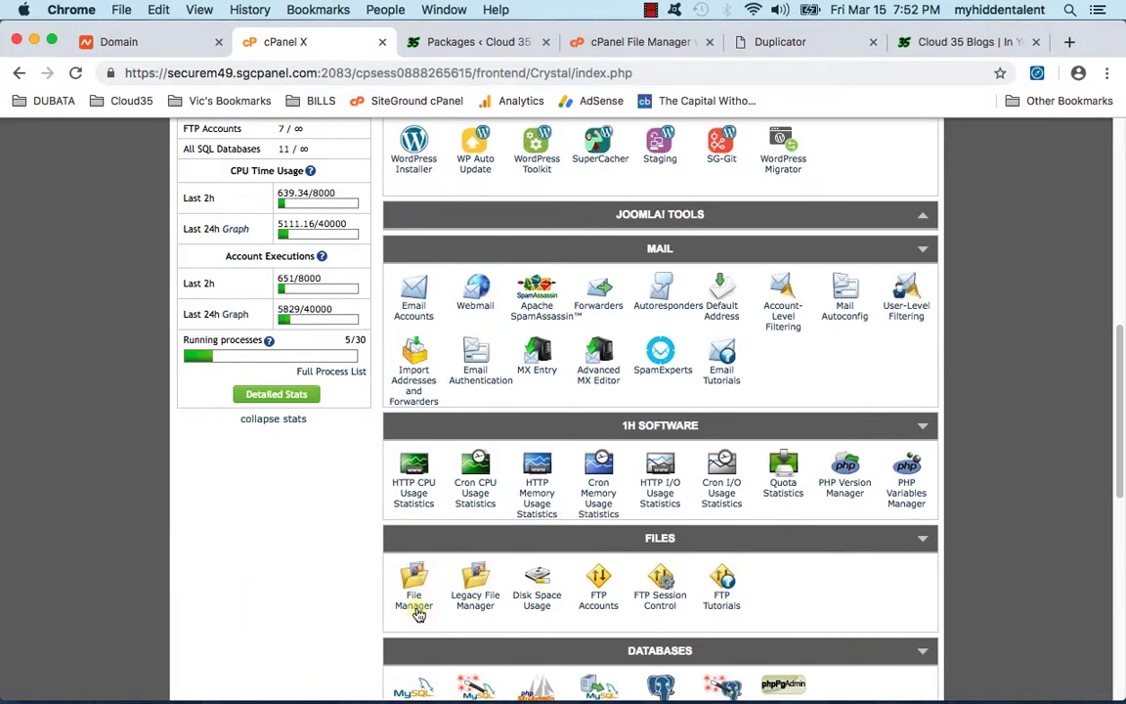
click(416, 606)
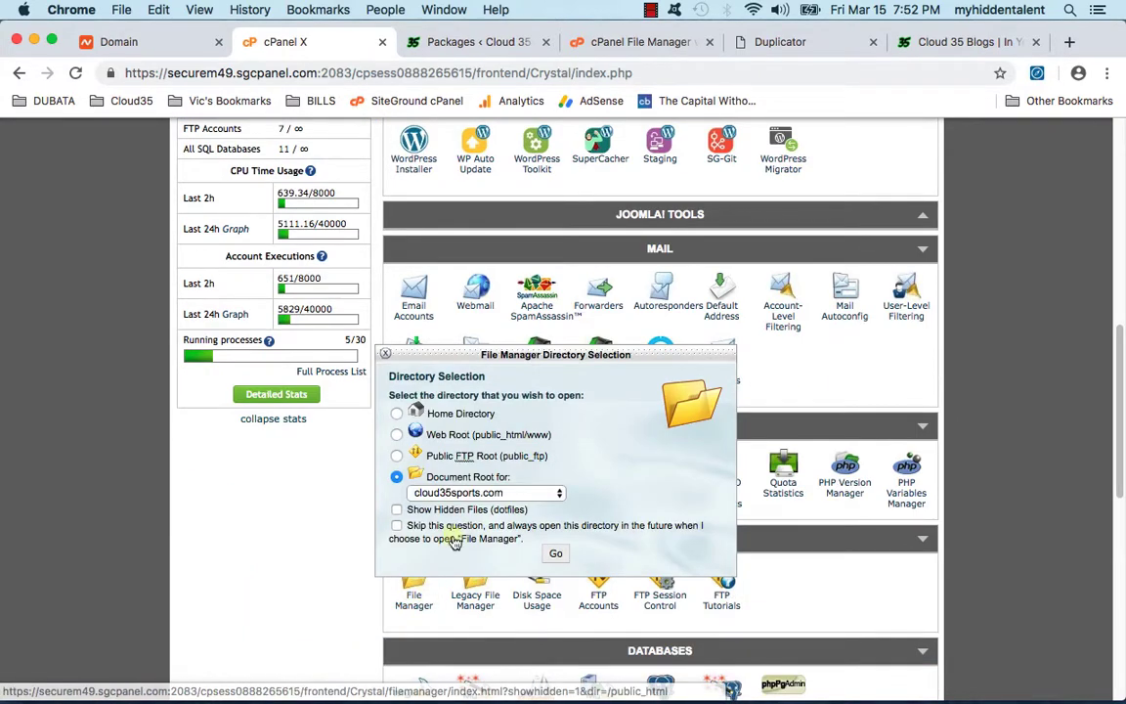
click(396, 477)
click(489, 492)
click(445, 473)
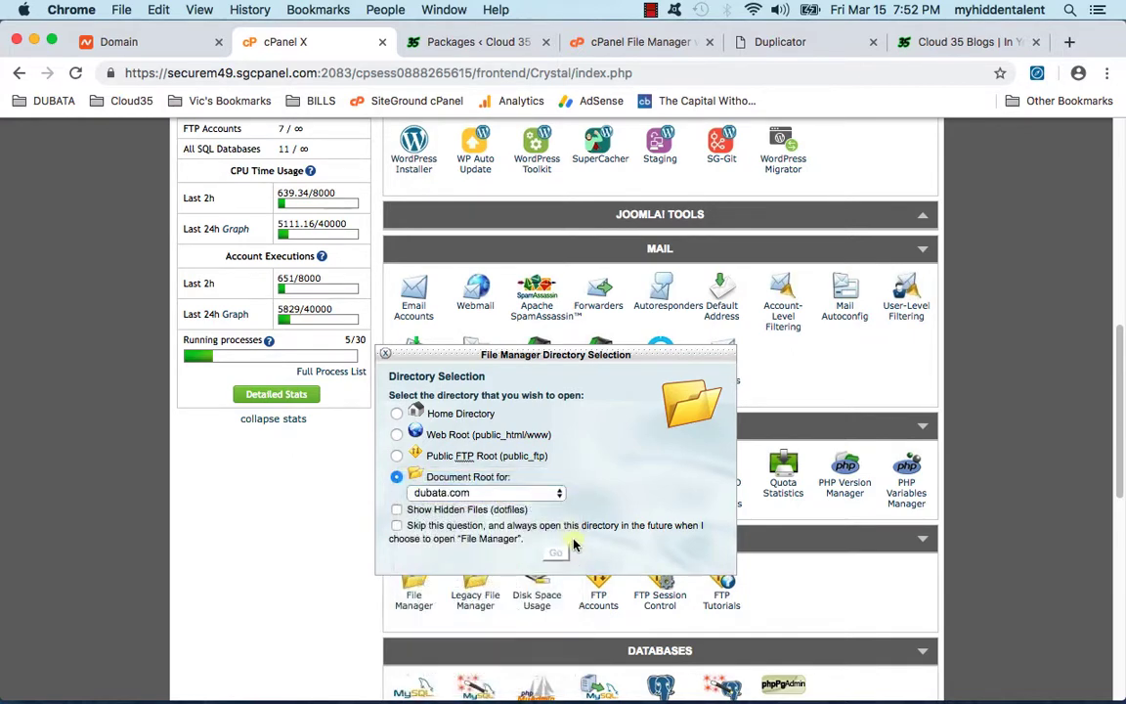
click(555, 553)
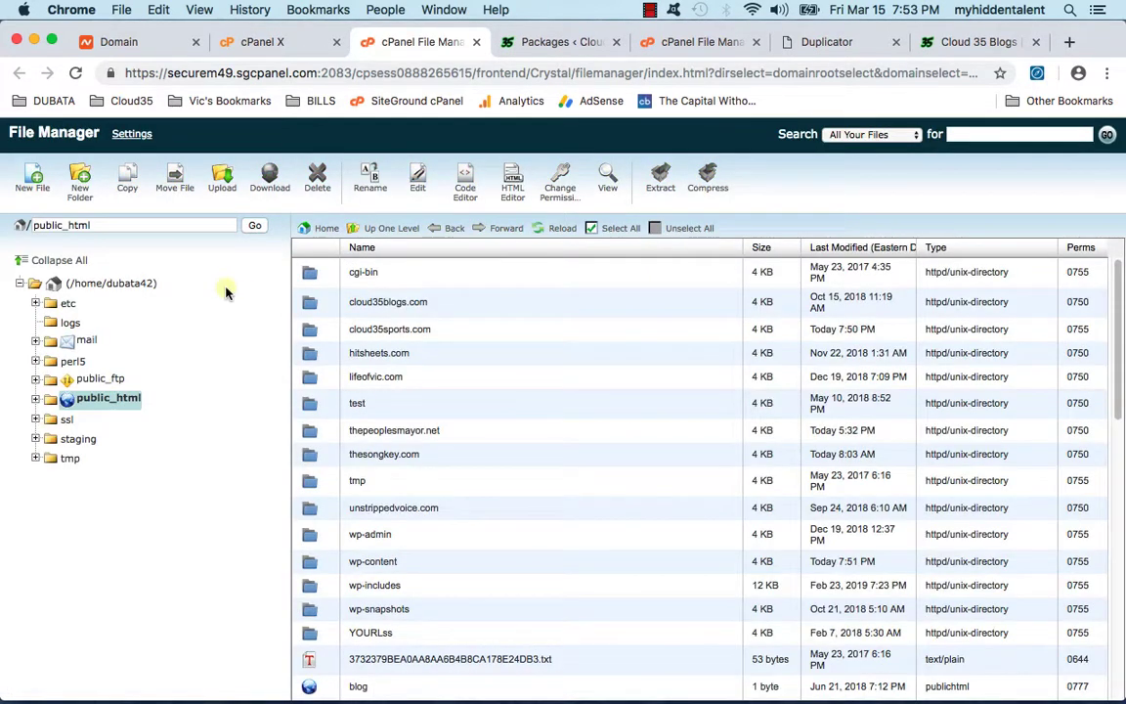
Step: Delete the cloud35blogs.com folder from public_html, glance at the local Cloud 35 Transfer folder, and return
click(384, 301)
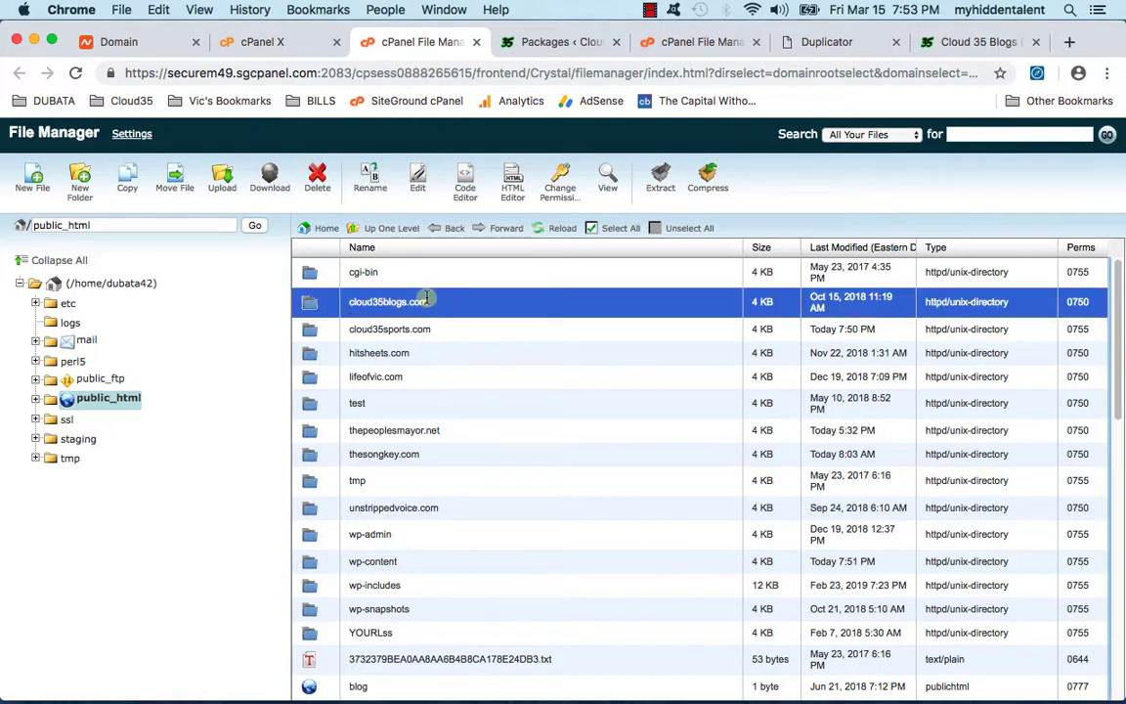
click(316, 179)
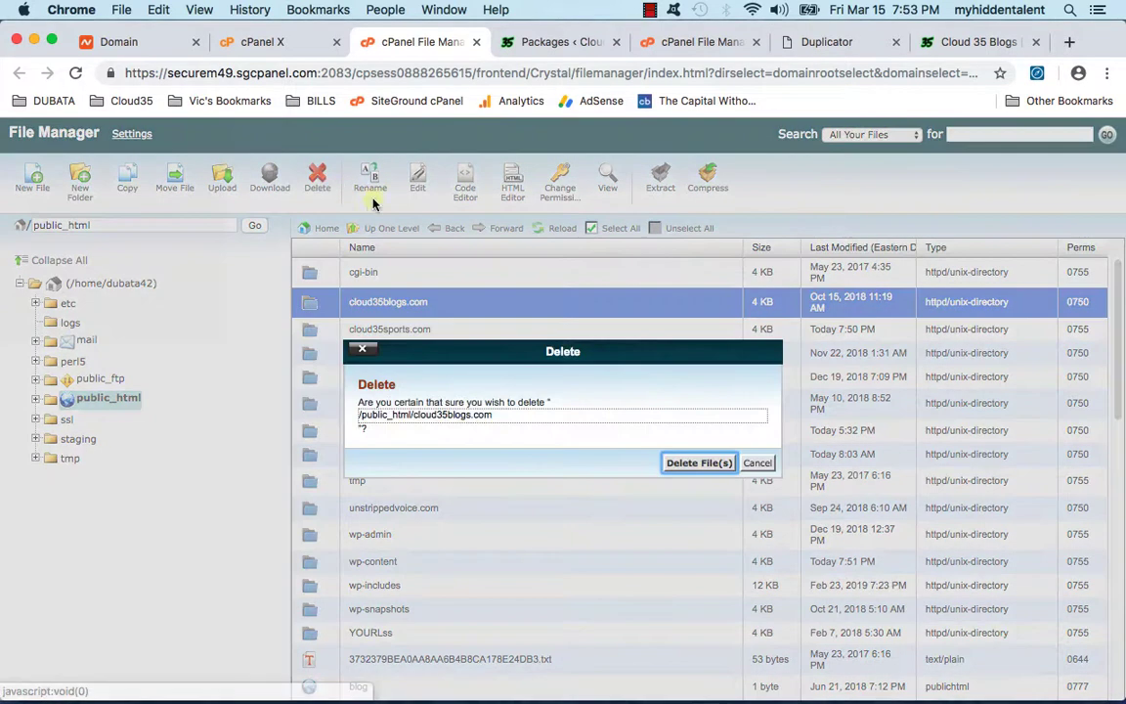
click(696, 462)
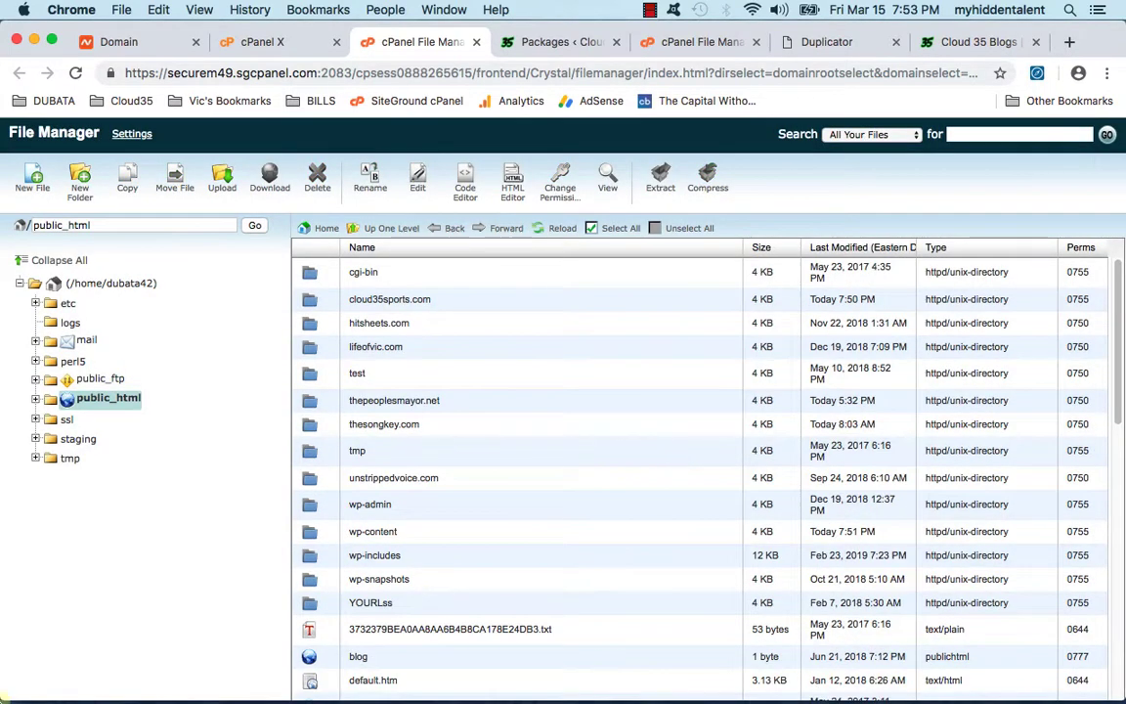
mouse_move(6, 690)
click(61, 675)
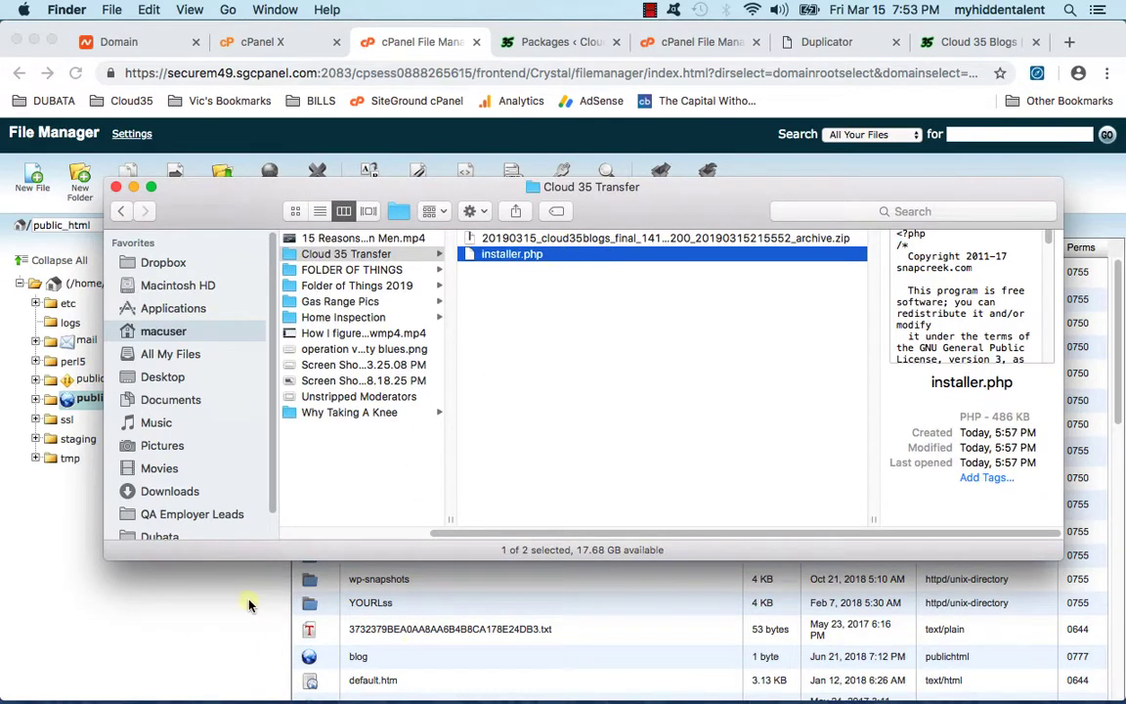
key(super+w)
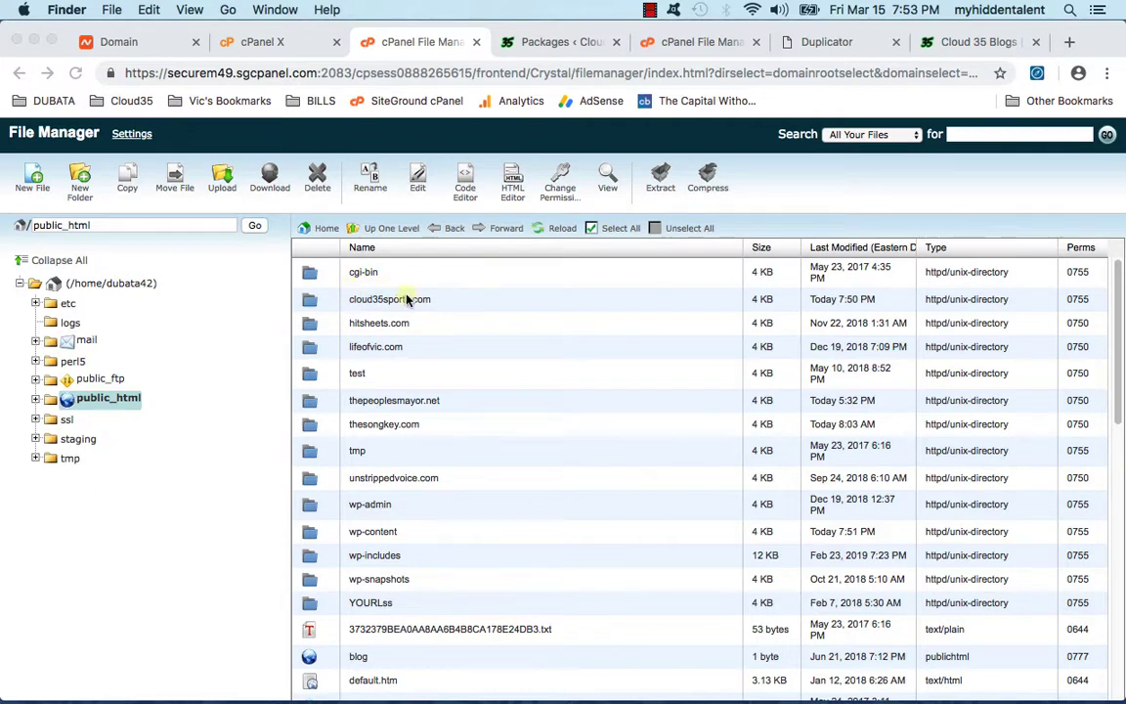
click(818, 200)
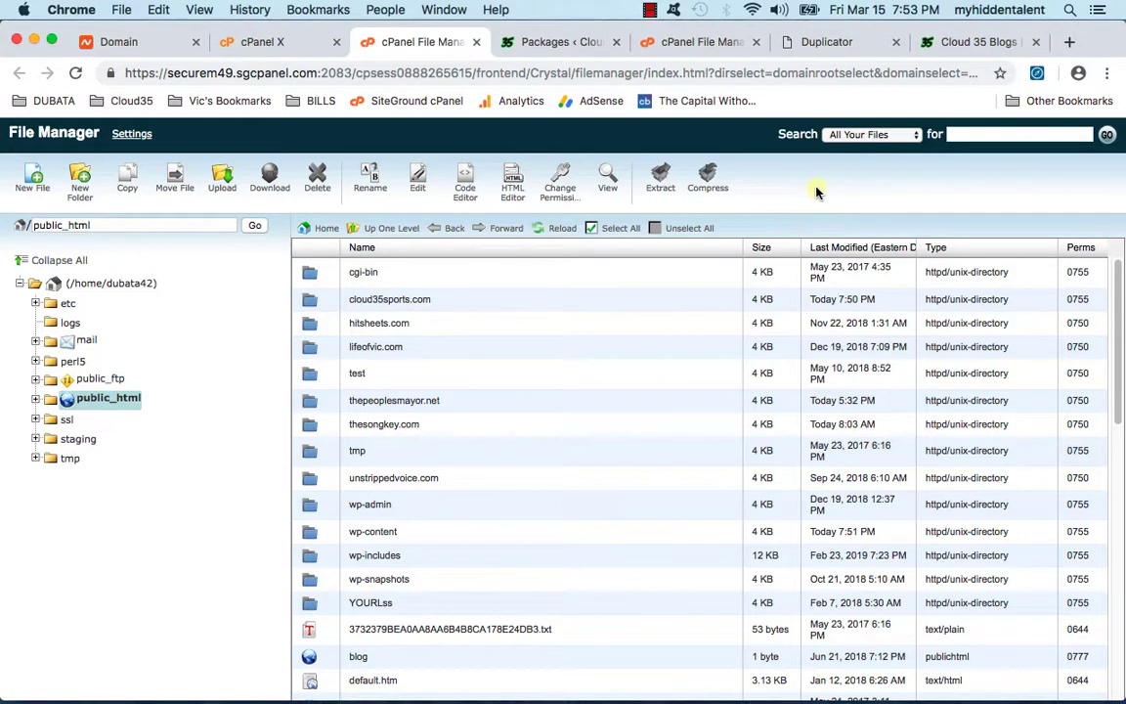
Step: Permanently delete the old blog's 5.24 MB dubata42_cld35 database from MySQL Databases and go back
click(475, 45)
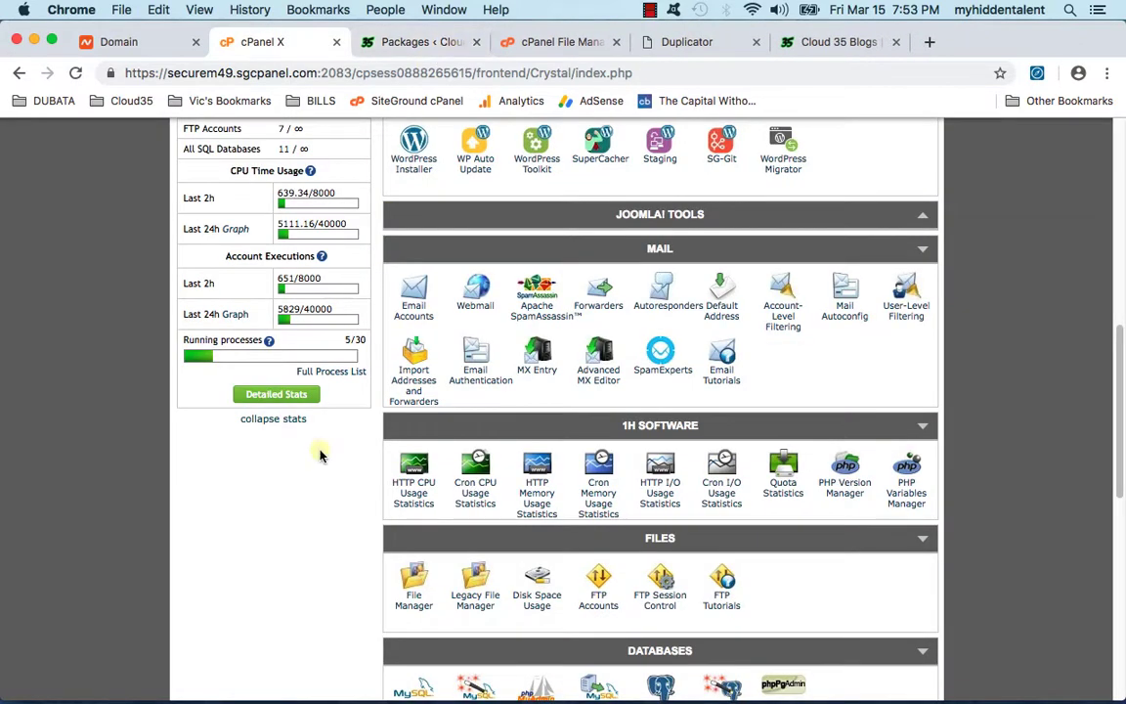
scroll(323, 445, down, 4)
scroll(345, 441, down, 5)
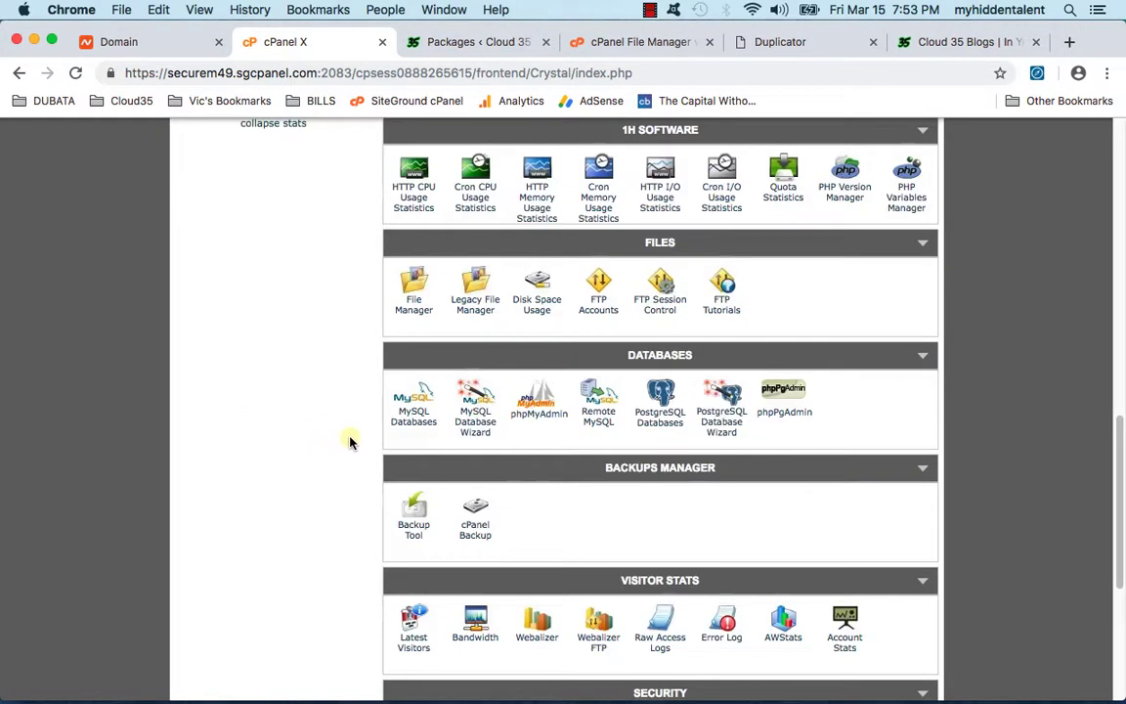
scroll(360, 440, up, 4)
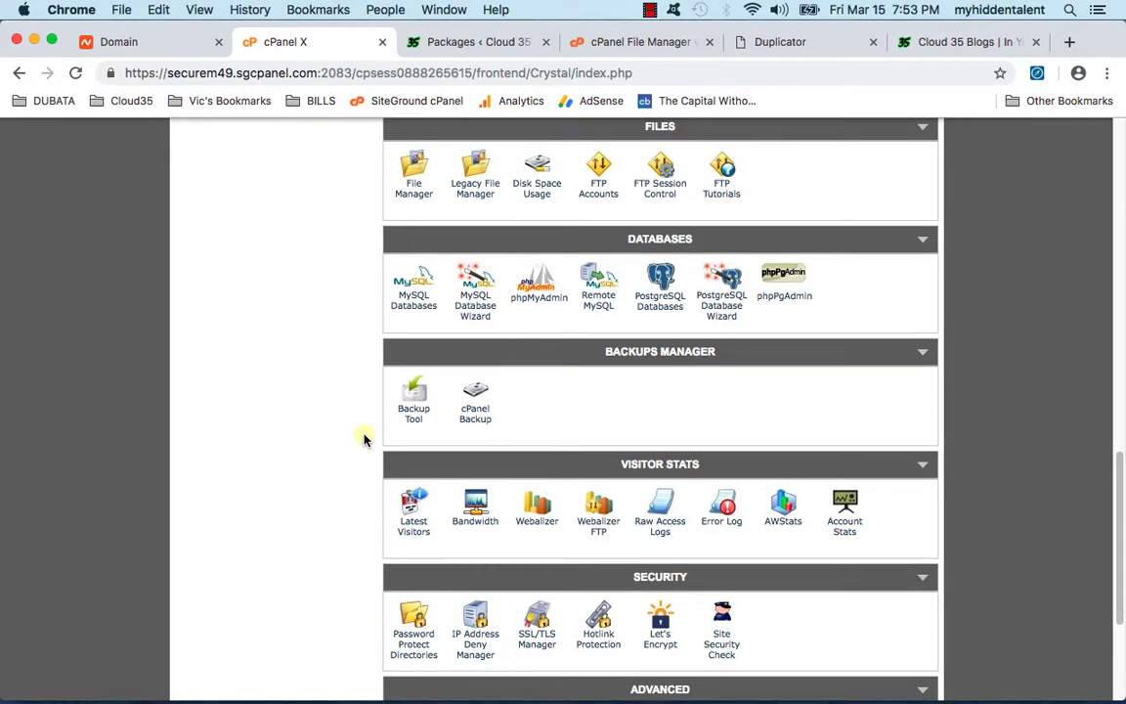
click(413, 306)
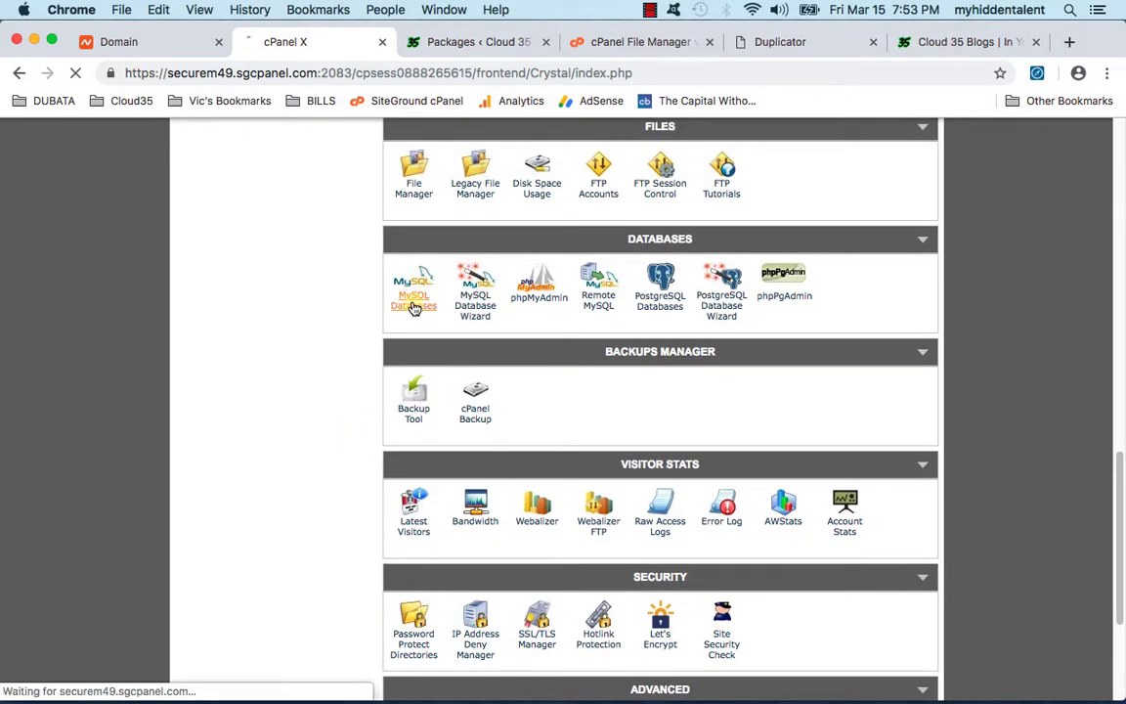
scroll(307, 417, down, 5)
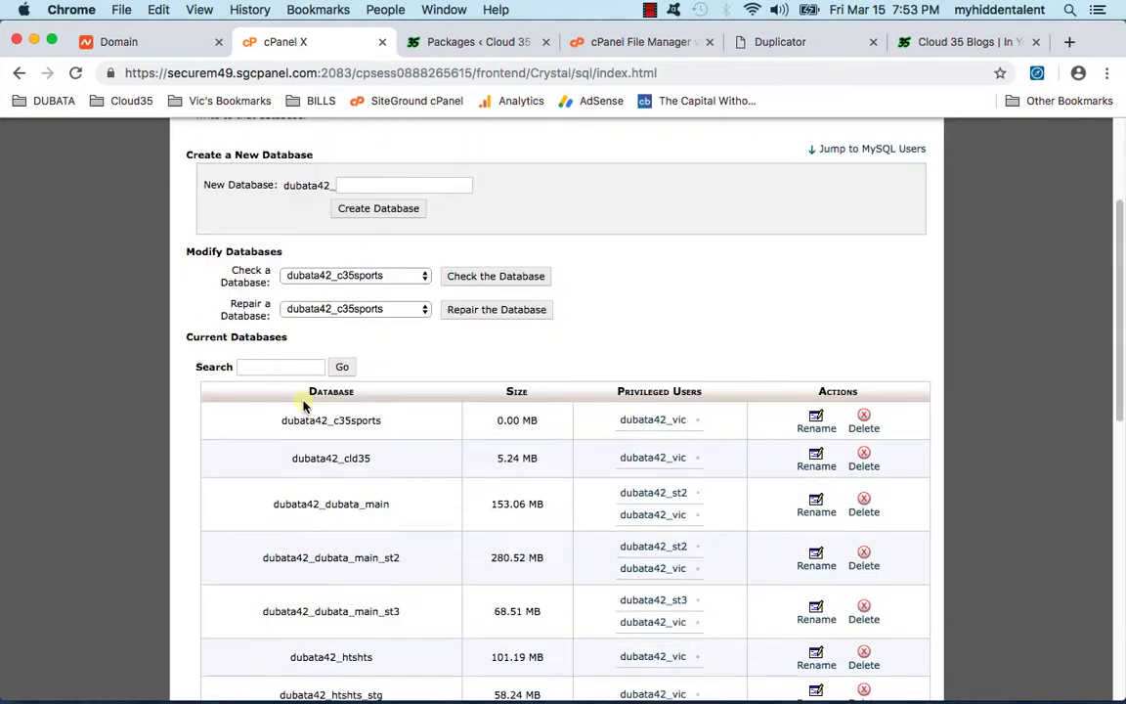
scroll(280, 415, down, 1)
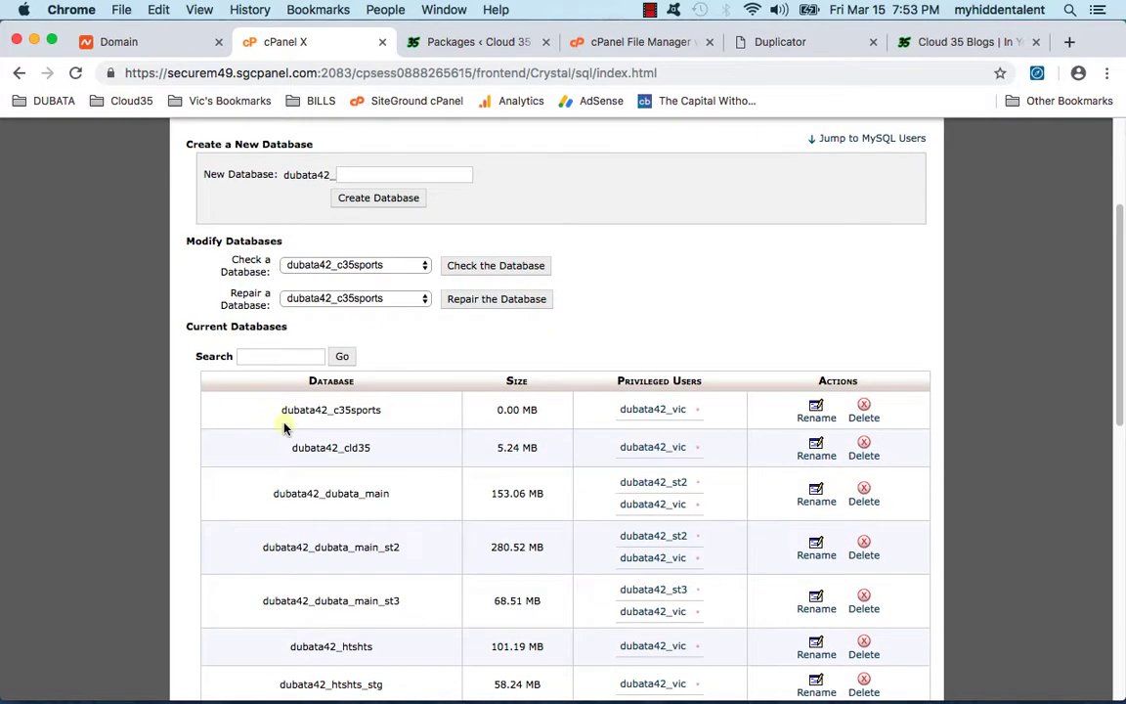
drag(286, 446, 402, 450)
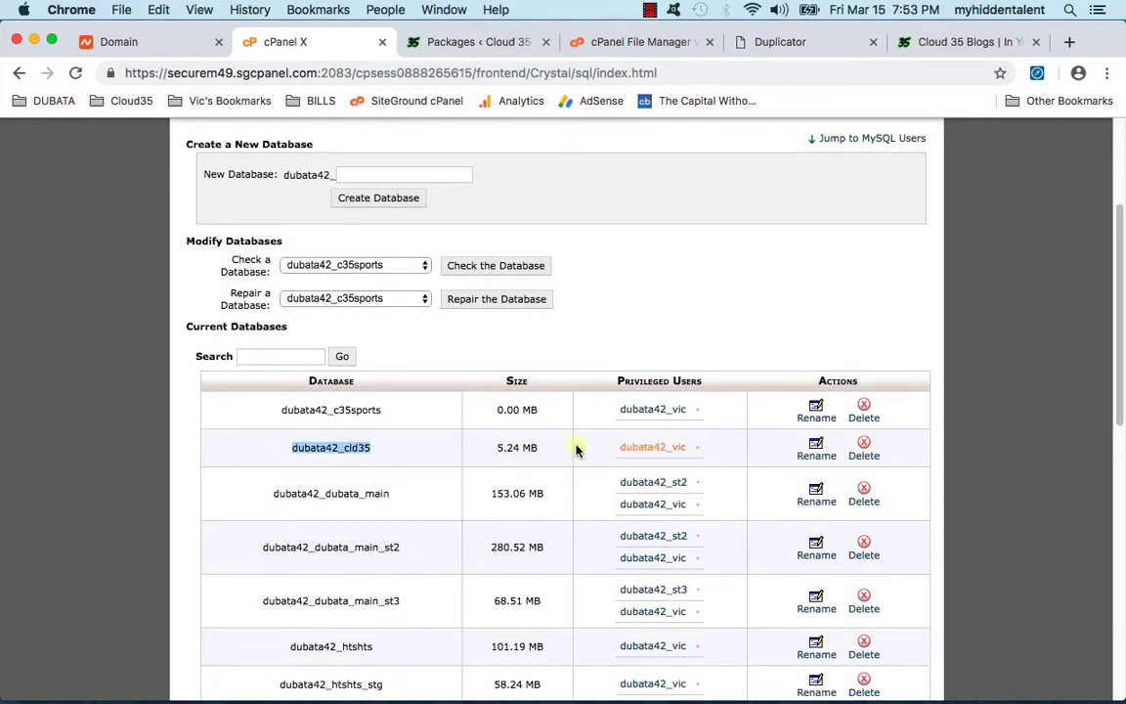
click(860, 452)
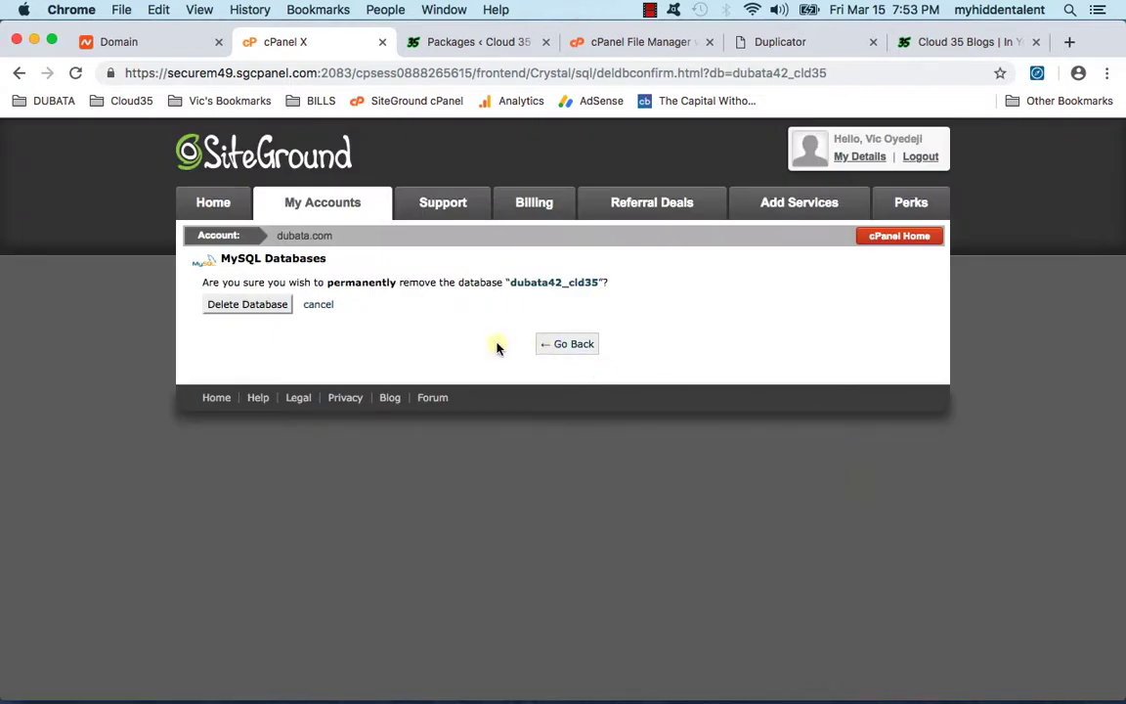
click(247, 306)
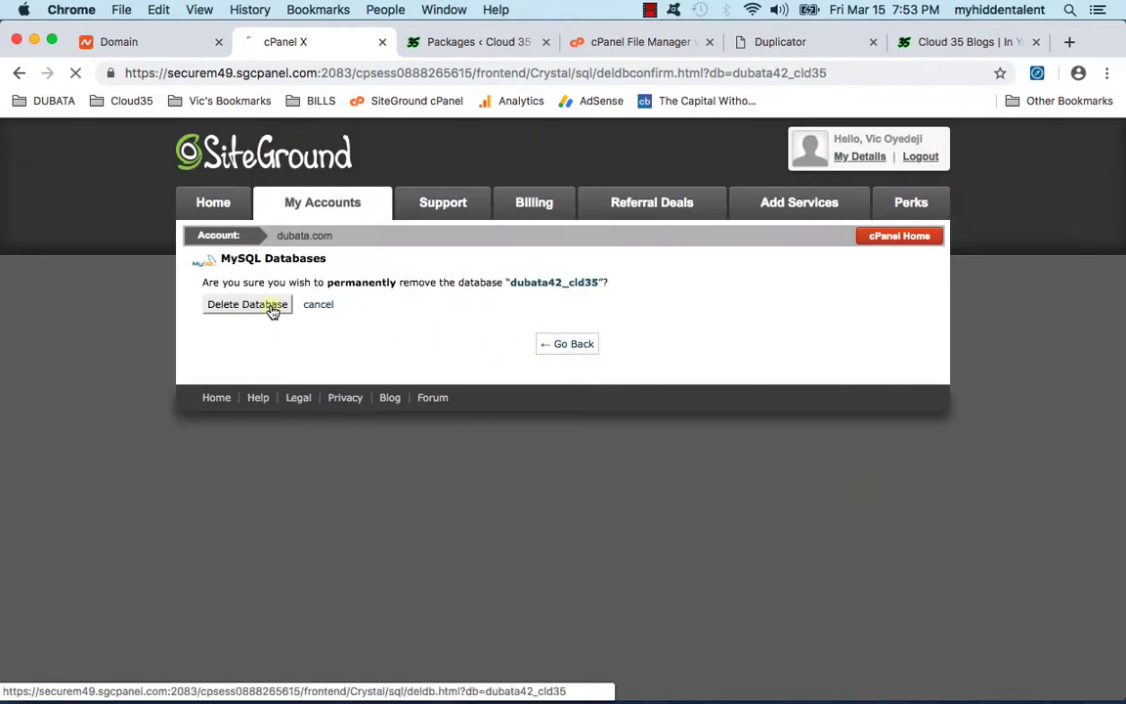
click(562, 327)
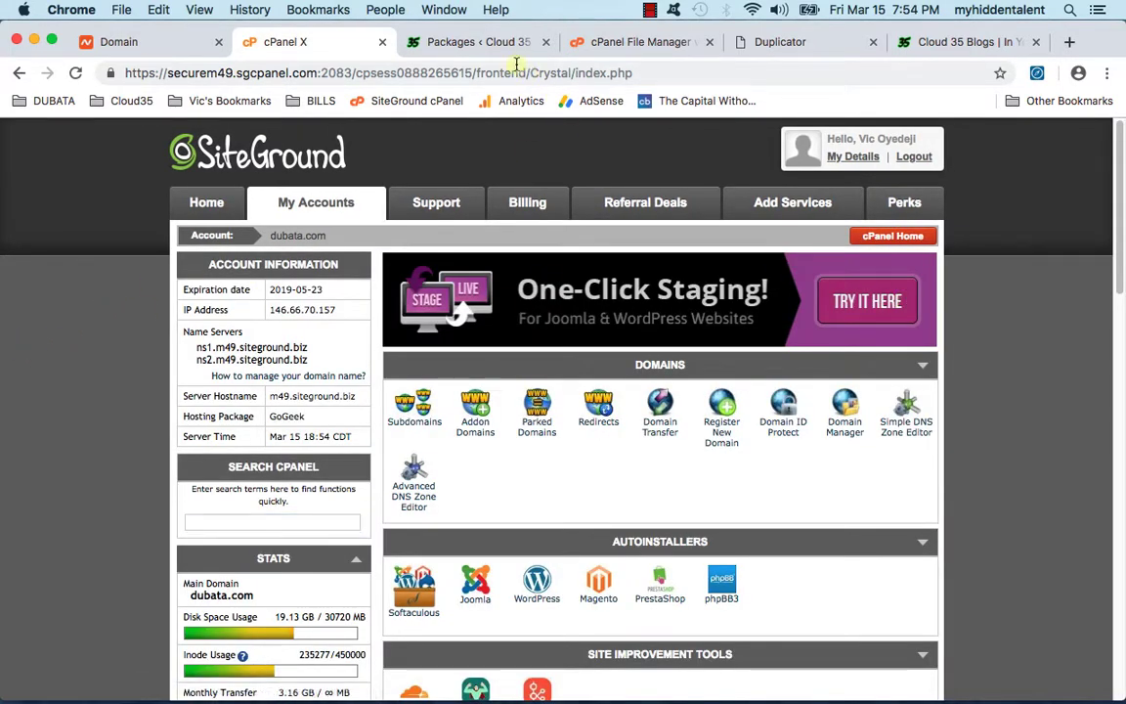
click(494, 42)
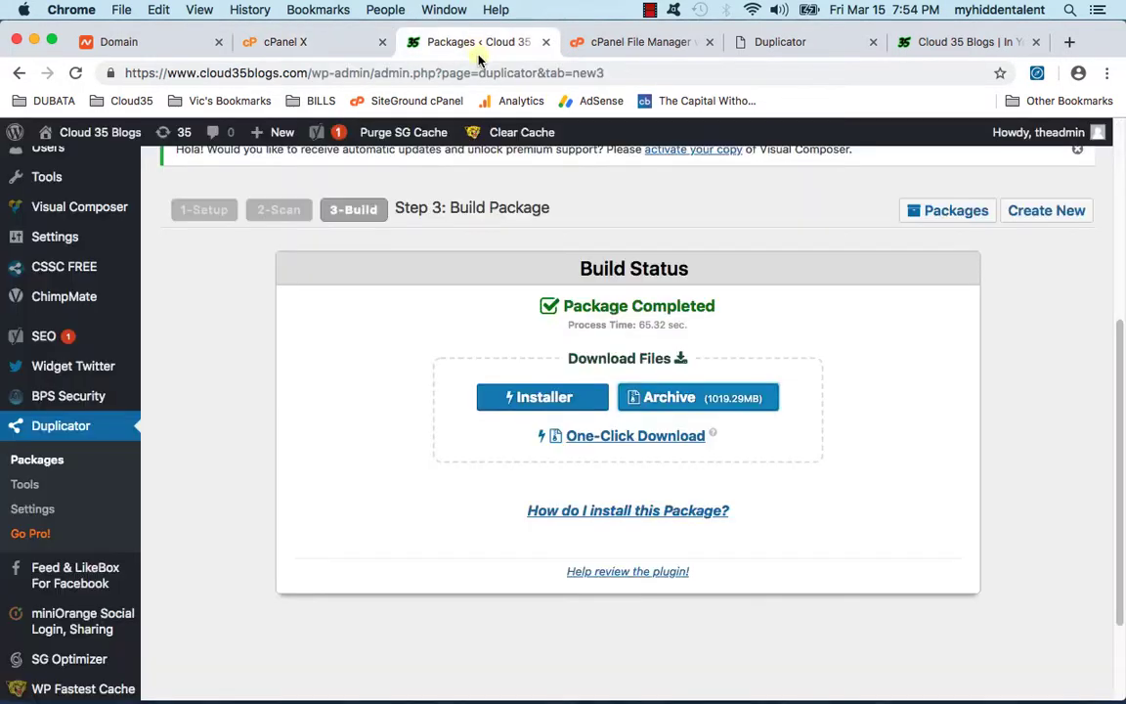
scroll(289, 336, up, 5)
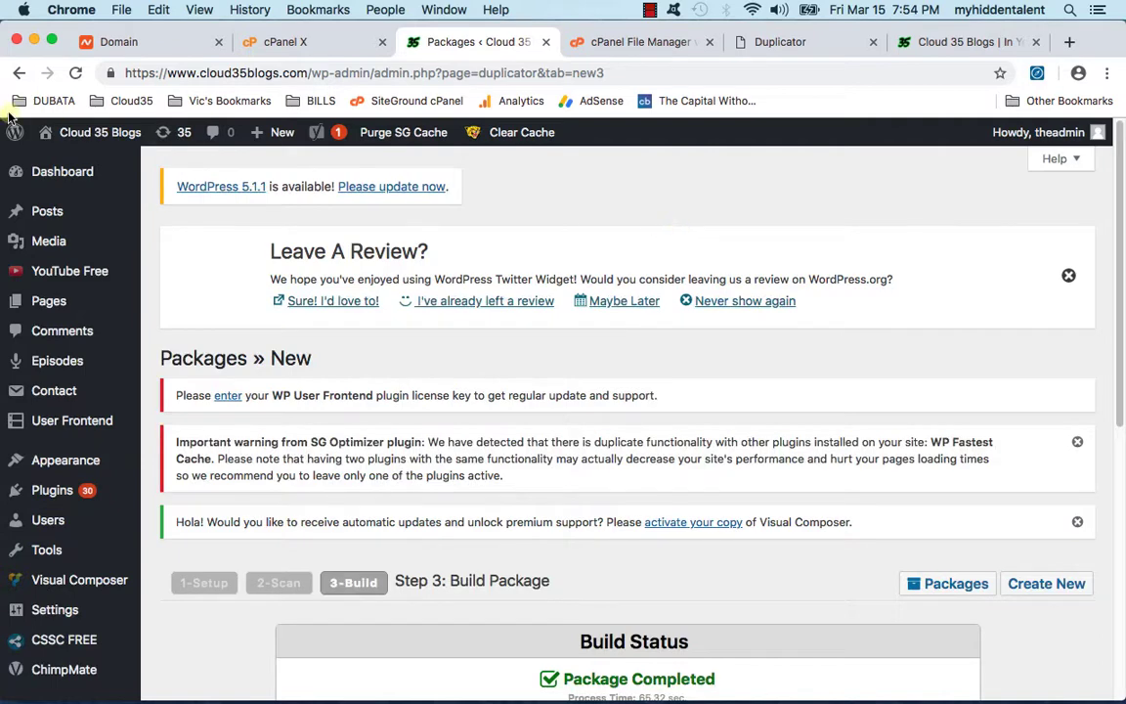
click(74, 73)
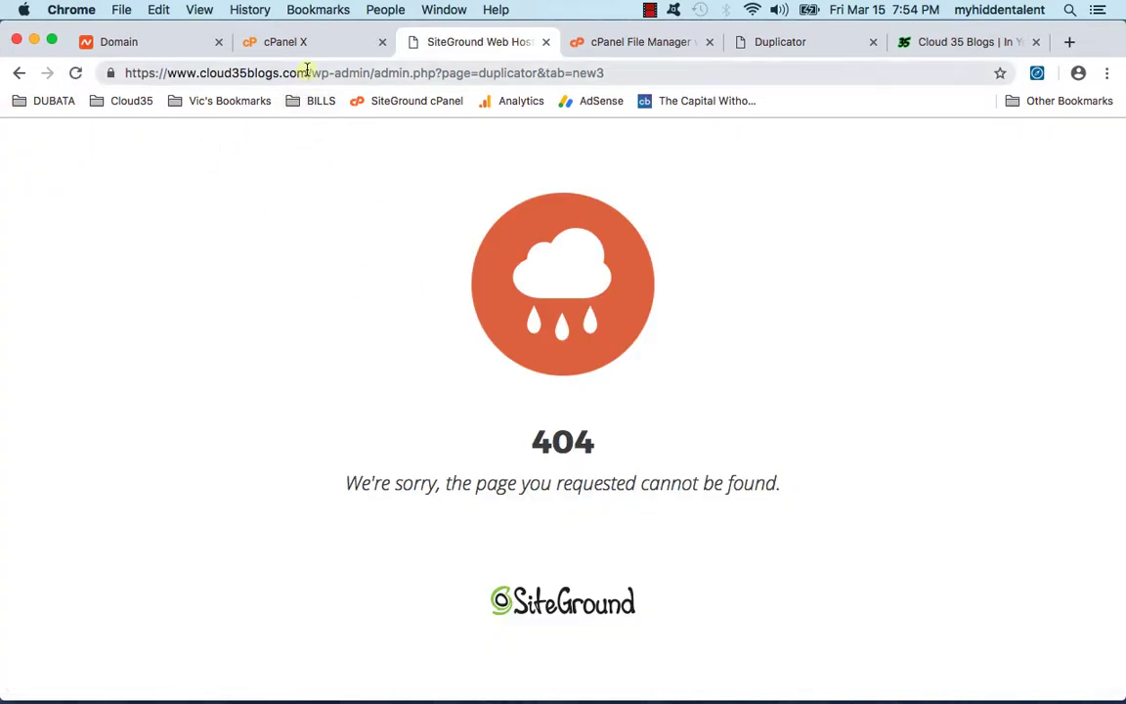
drag(311, 73, 510, 91)
key(BackSpace)
key(Return)
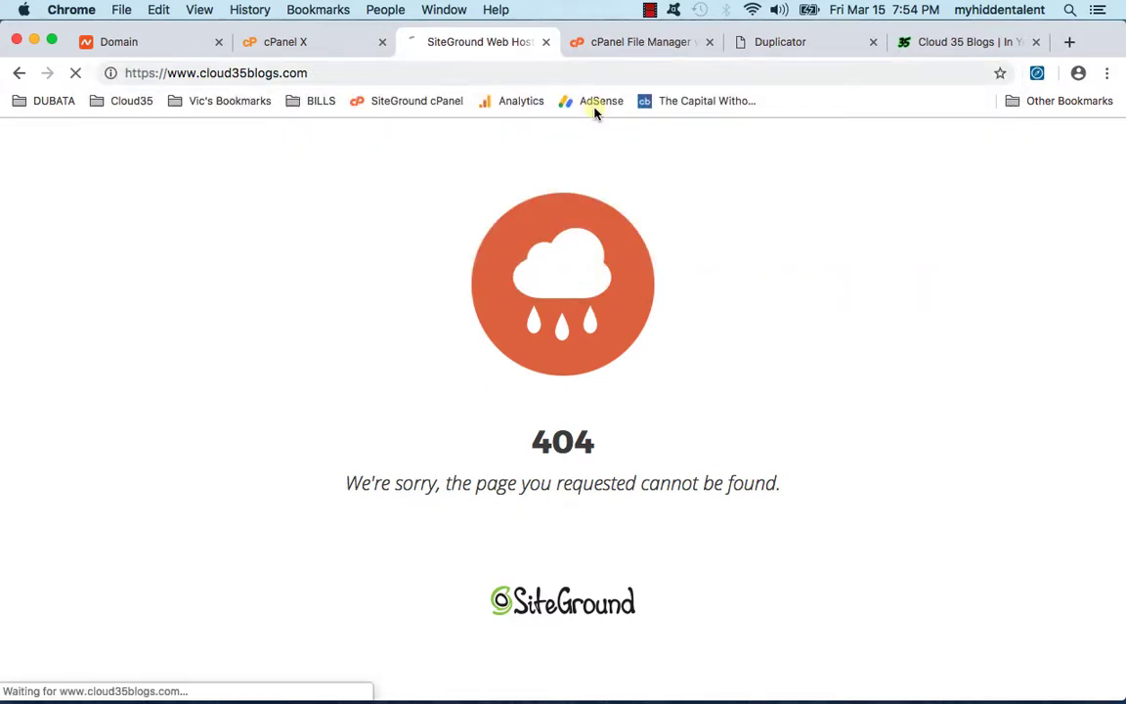
Step: Open cPanel's Cloudflare CDN page to check the Free-plan domains list, then bring up the Mischief sketch
click(272, 44)
scroll(419, 391, down, 5)
scroll(419, 391, down, 20)
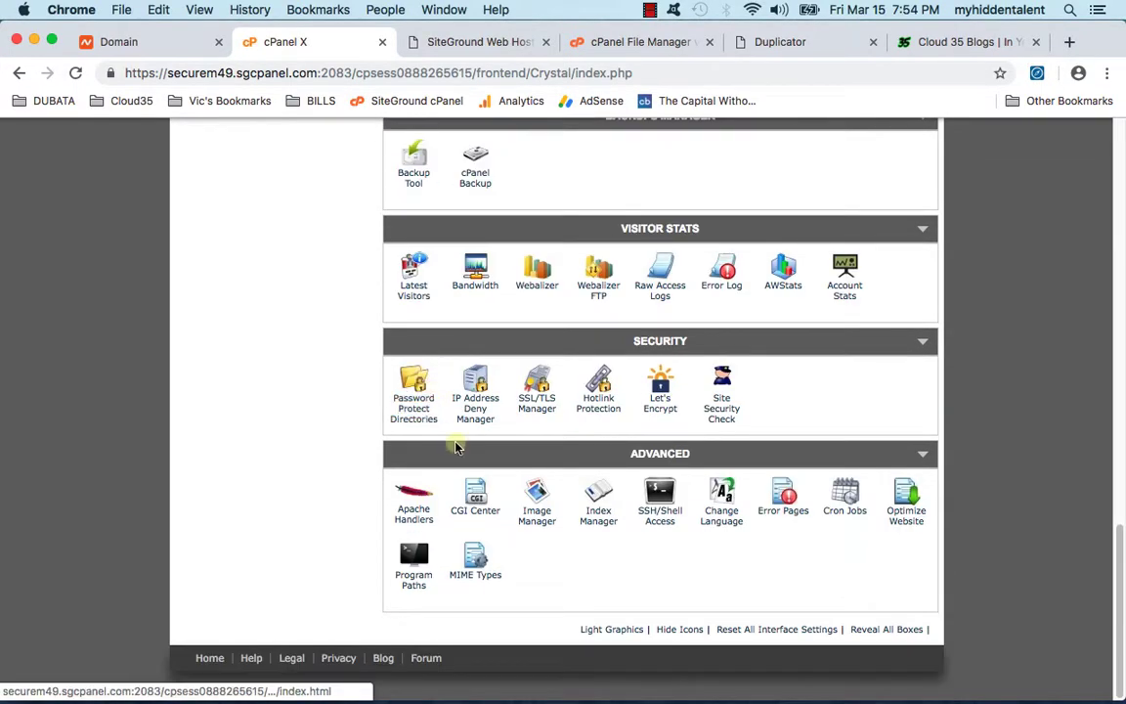
scroll(598, 391, up, 20)
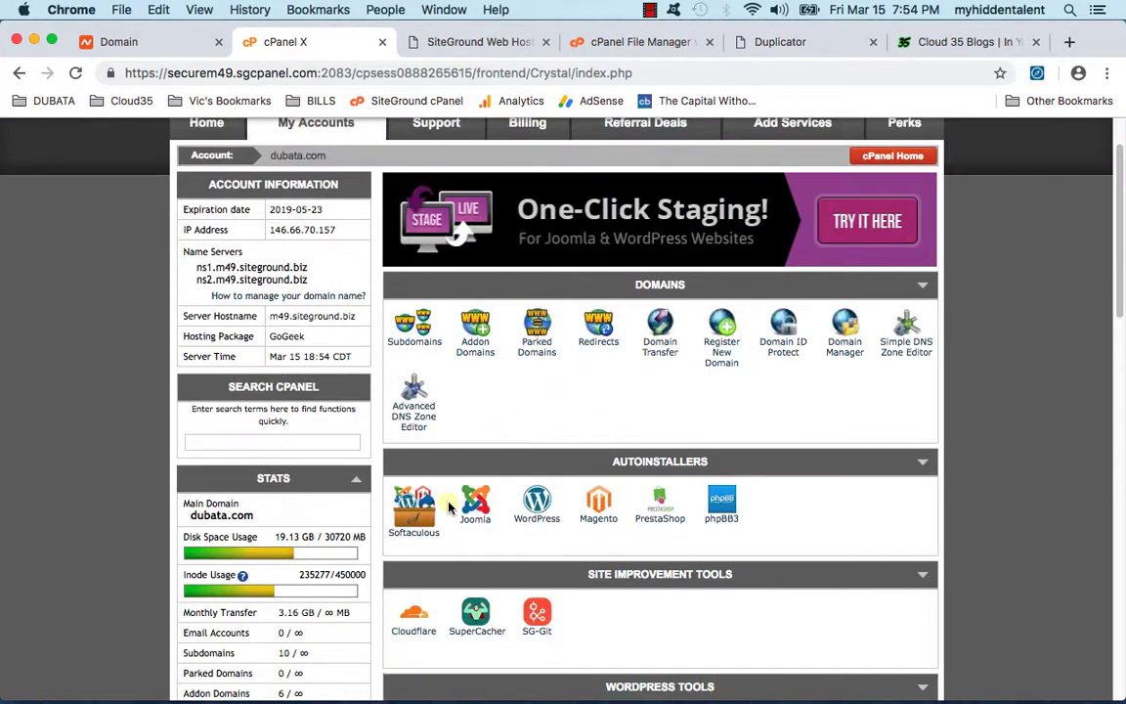
click(414, 617)
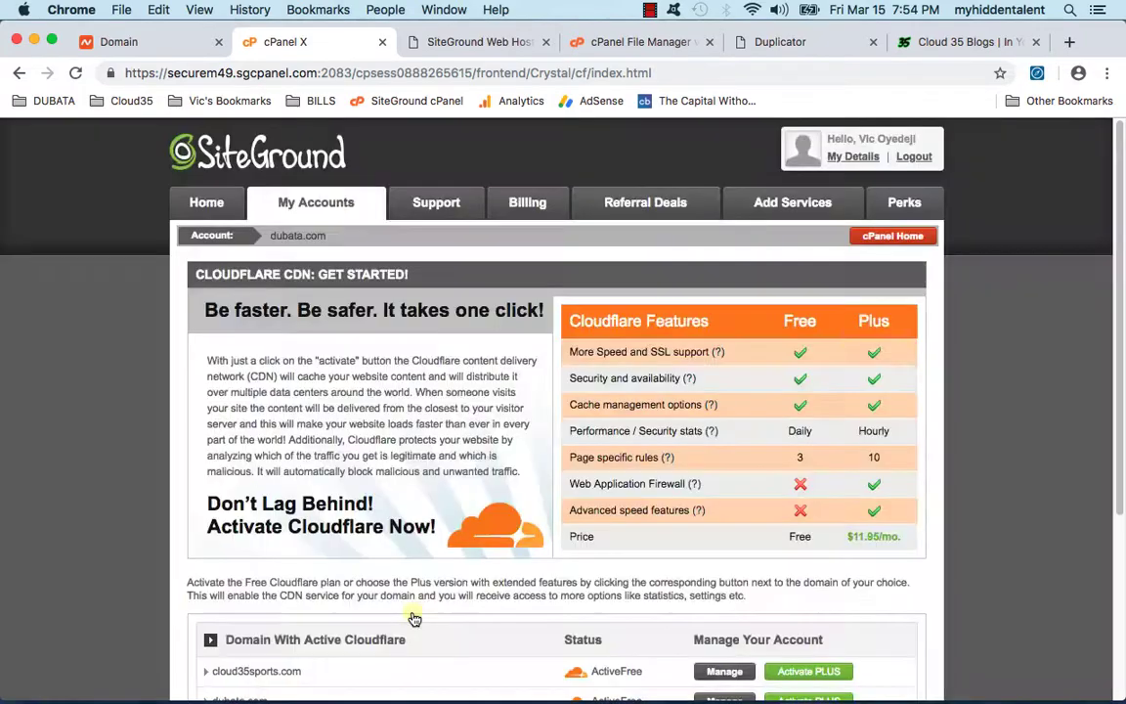
scroll(489, 555, down, 3)
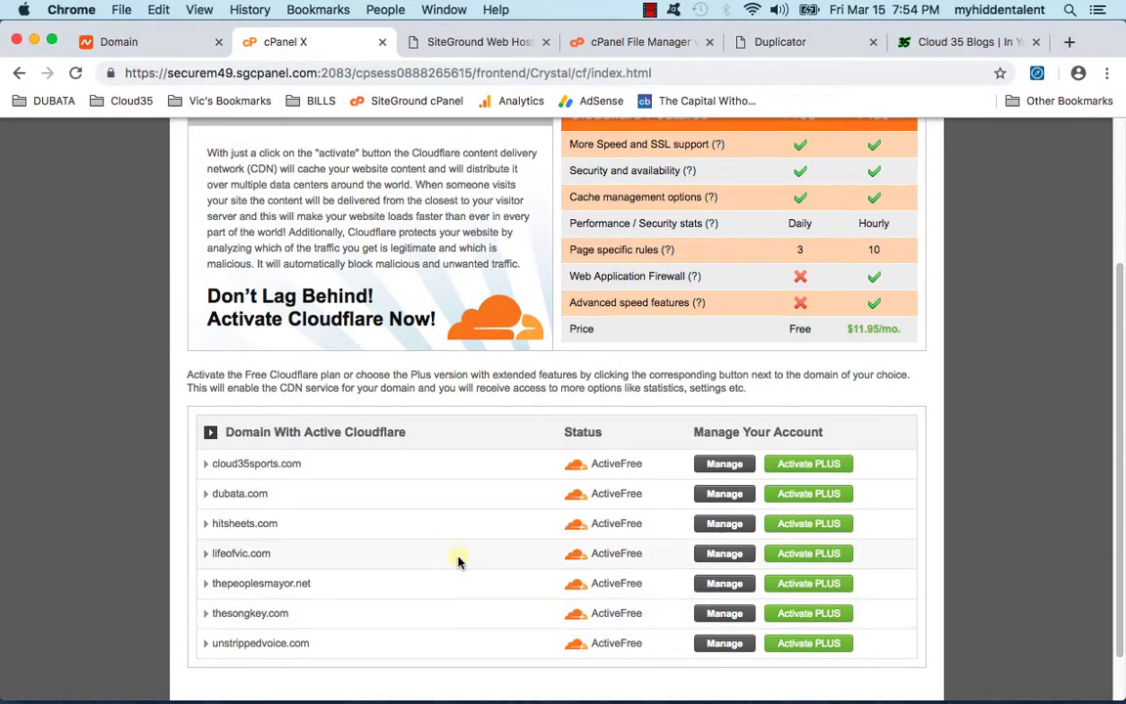
scroll(460, 558, up, 3)
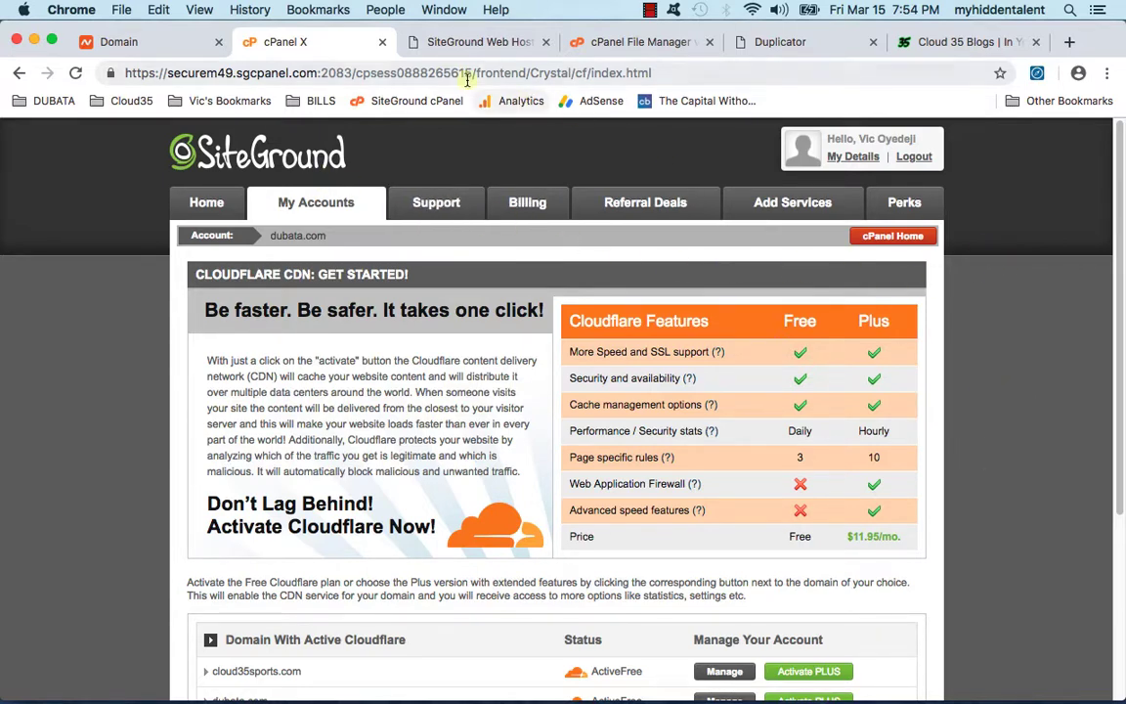
click(894, 672)
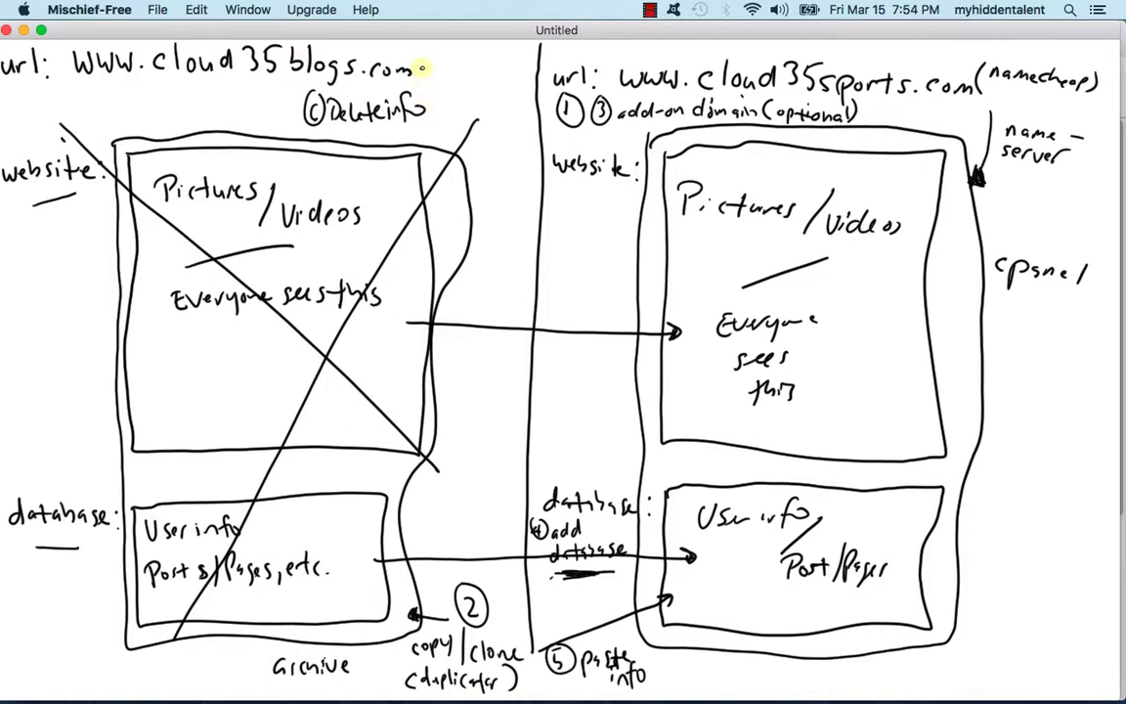
Step: Draw an arrow from cloud35blogs.com to cloud35sports.com labelled 'redirect url', then minimize the whiteboard
mouse_move(426, 68)
mouse_down()
mouse_move(468, 49)
mouse_move(553, 61)
mouse_up()
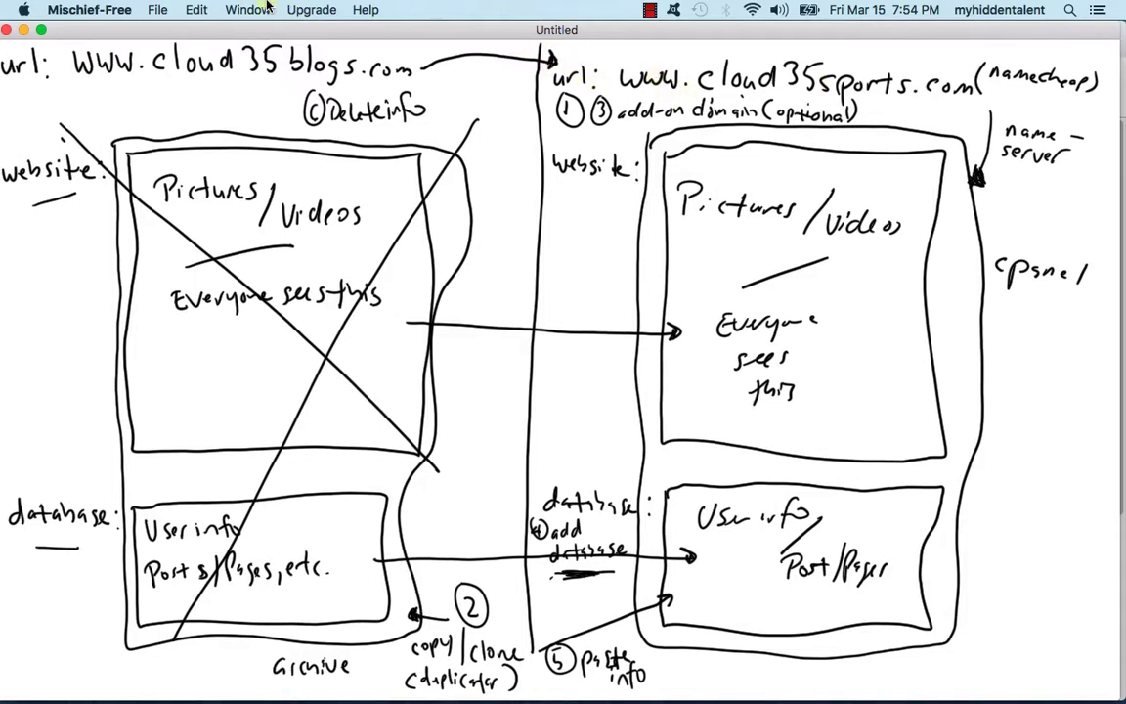
drag(424, 80, 427, 76)
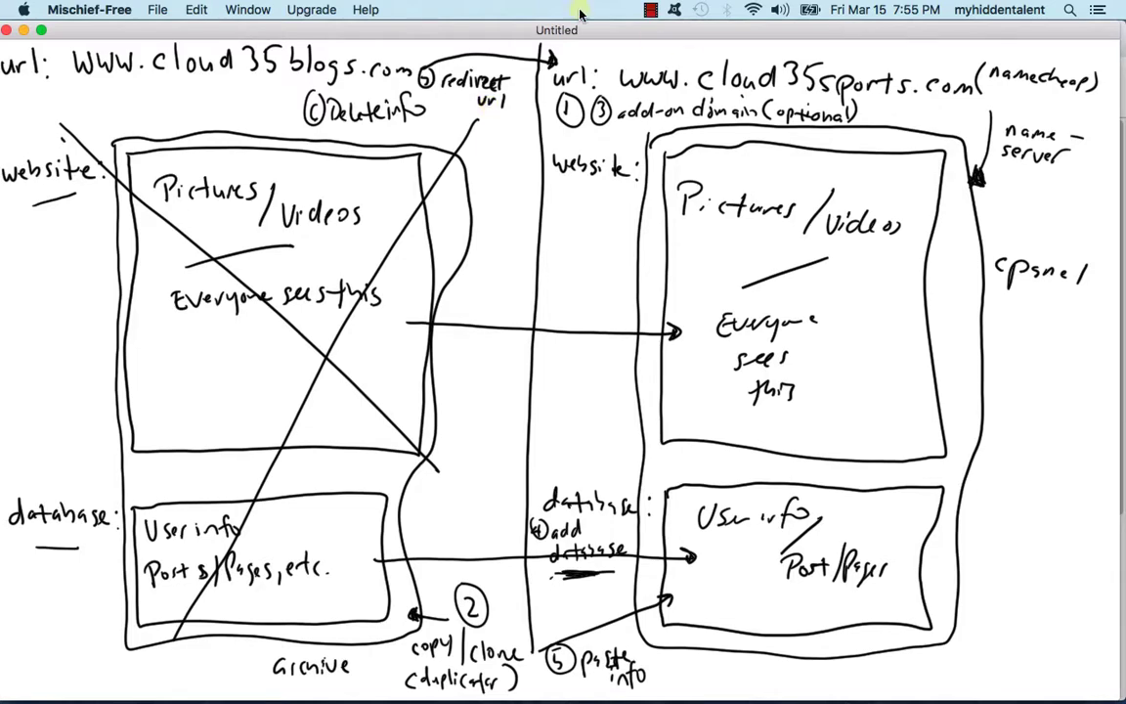
click(23, 31)
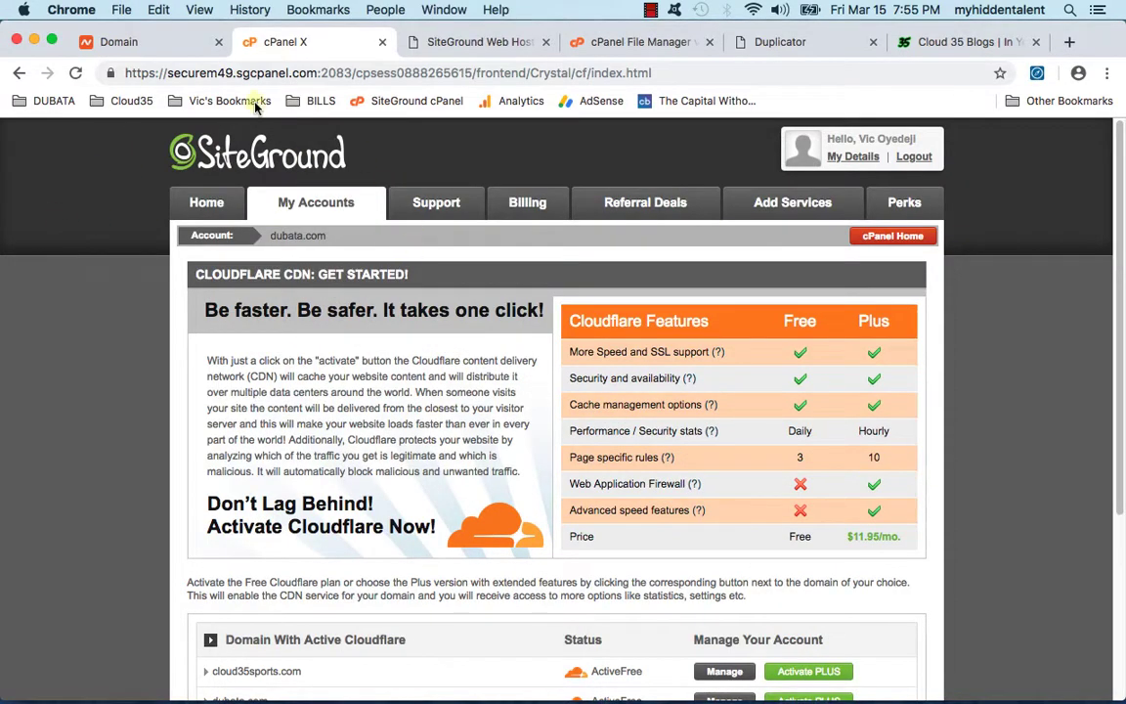
Step: Reload Namecheap and sign in with the account username and password to reach the Domain List
click(147, 42)
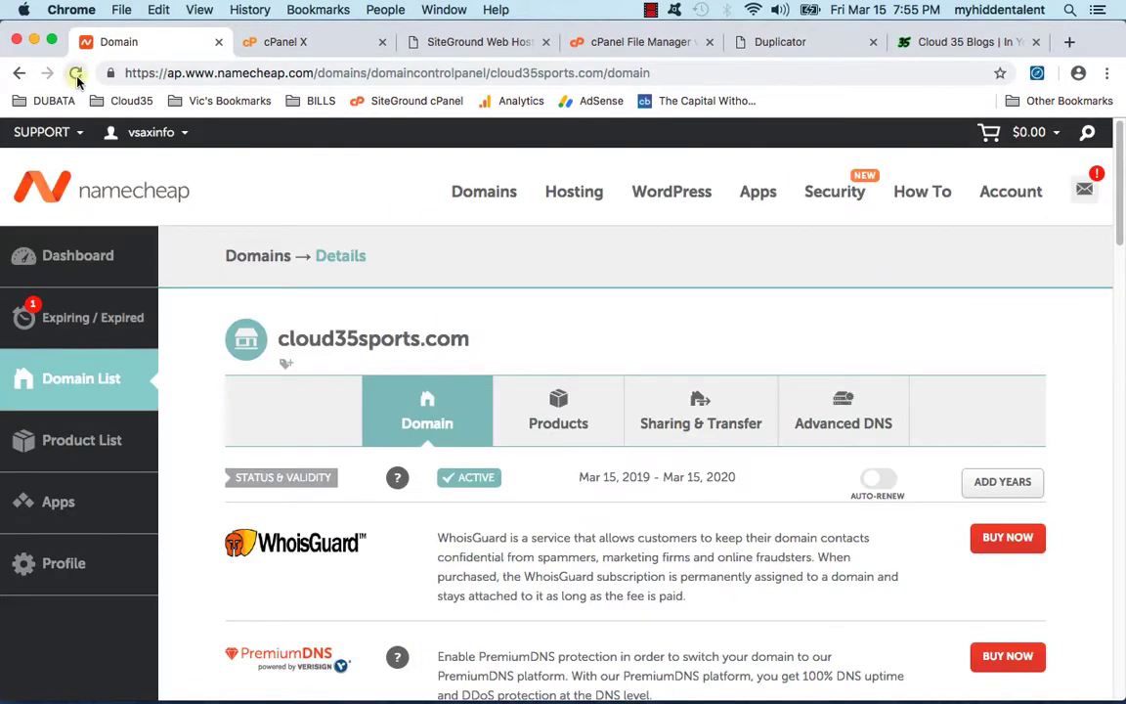
click(77, 78)
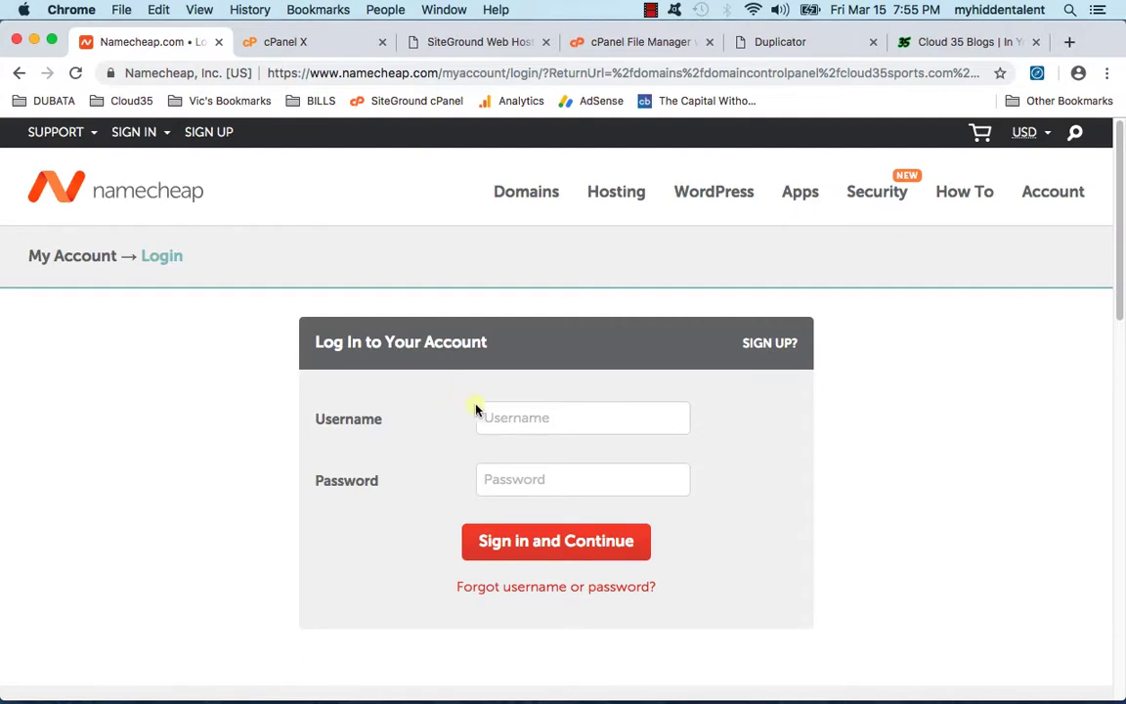
click(478, 413)
text(vsaxinv)
key(BackSpace)
text(fo)
key(Tab)
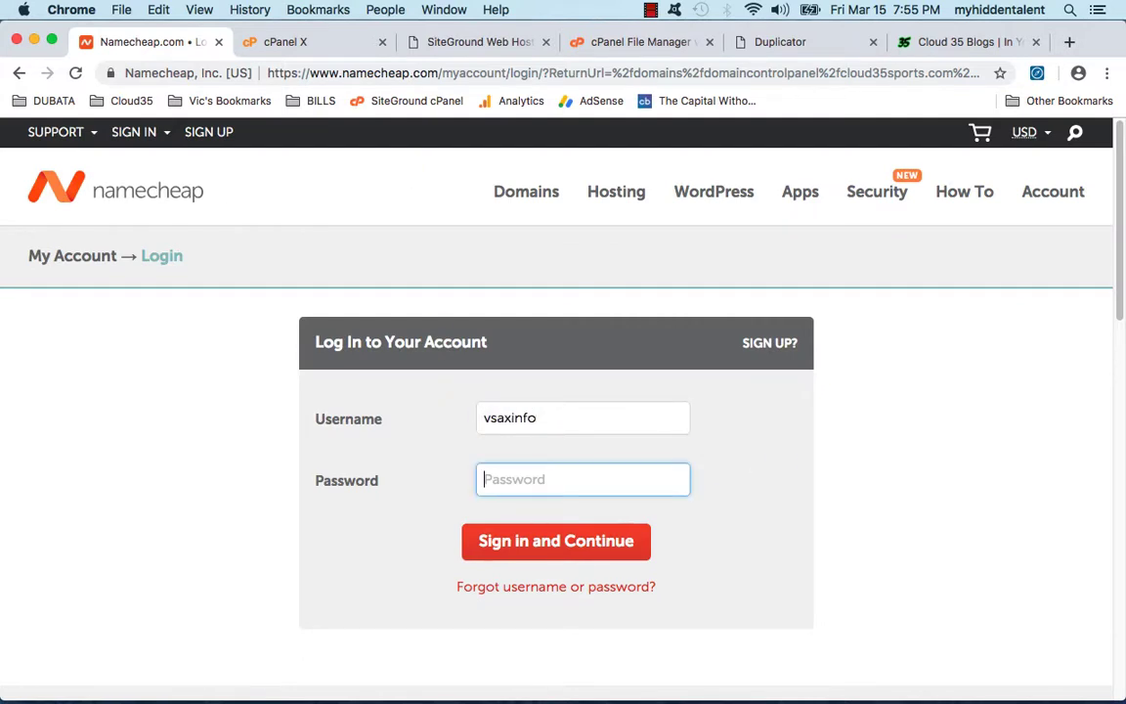
text(•••••••••••)
key(Return)
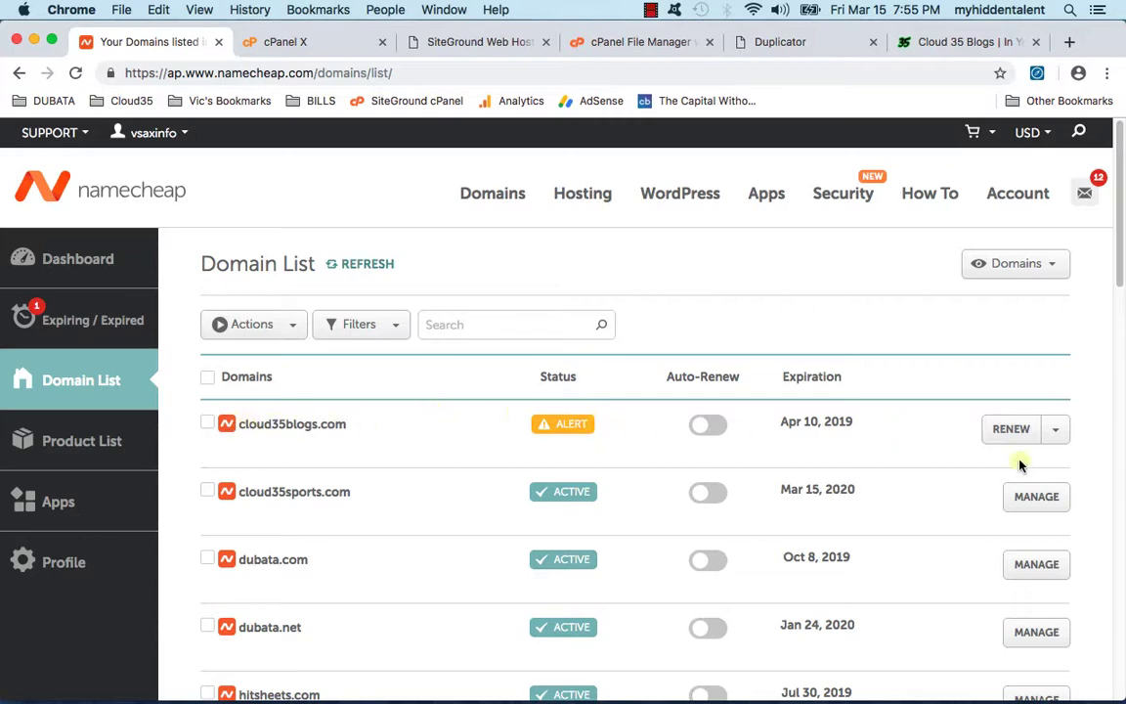
Step: Under Manage for cloud35blogs.com, set the nameservers to Namecheap BasicDNS and dismiss the DNS update notice
click(1061, 438)
click(1054, 457)
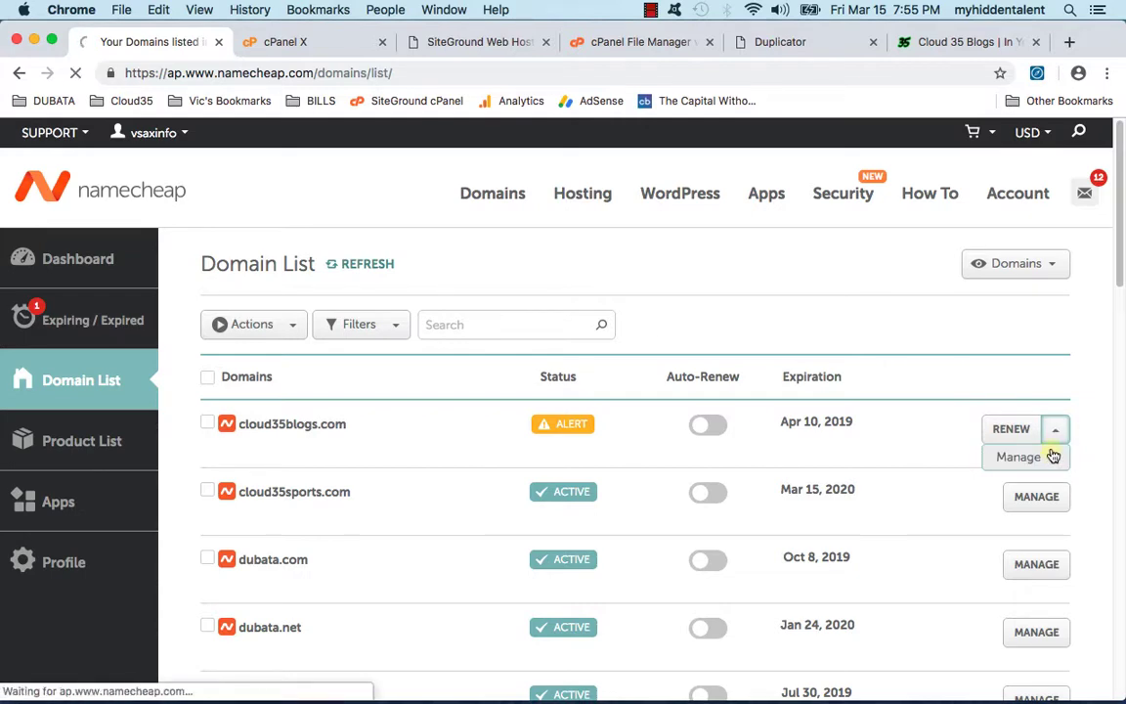
scroll(518, 481, down, 5)
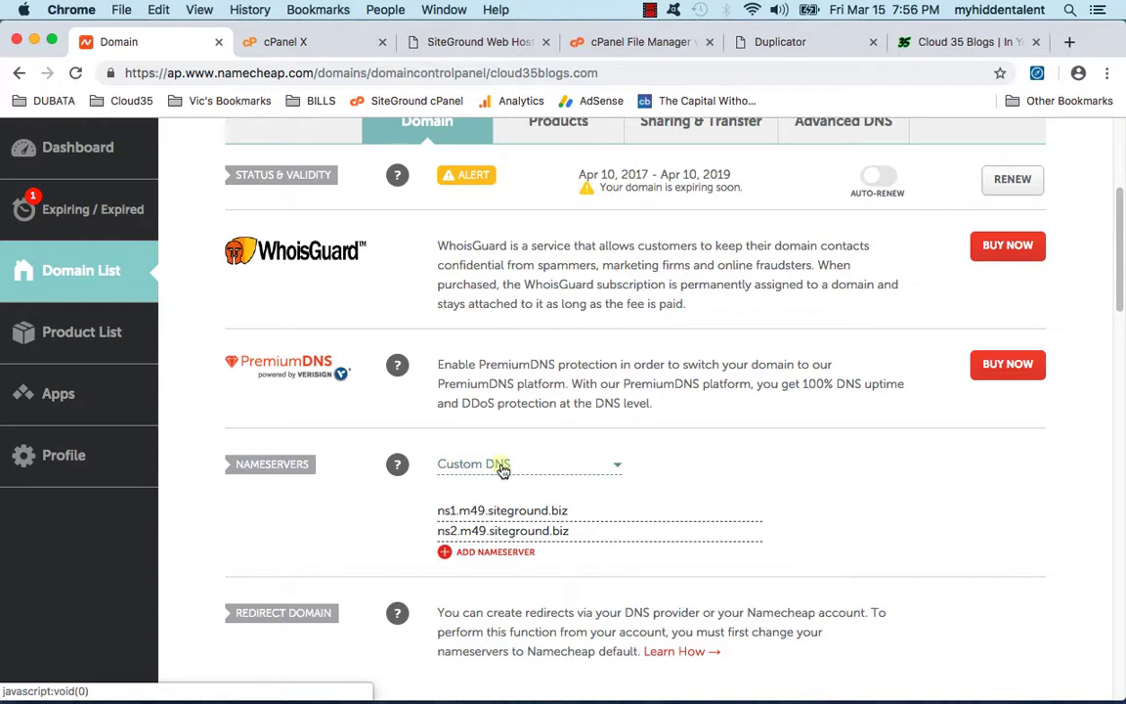
click(502, 469)
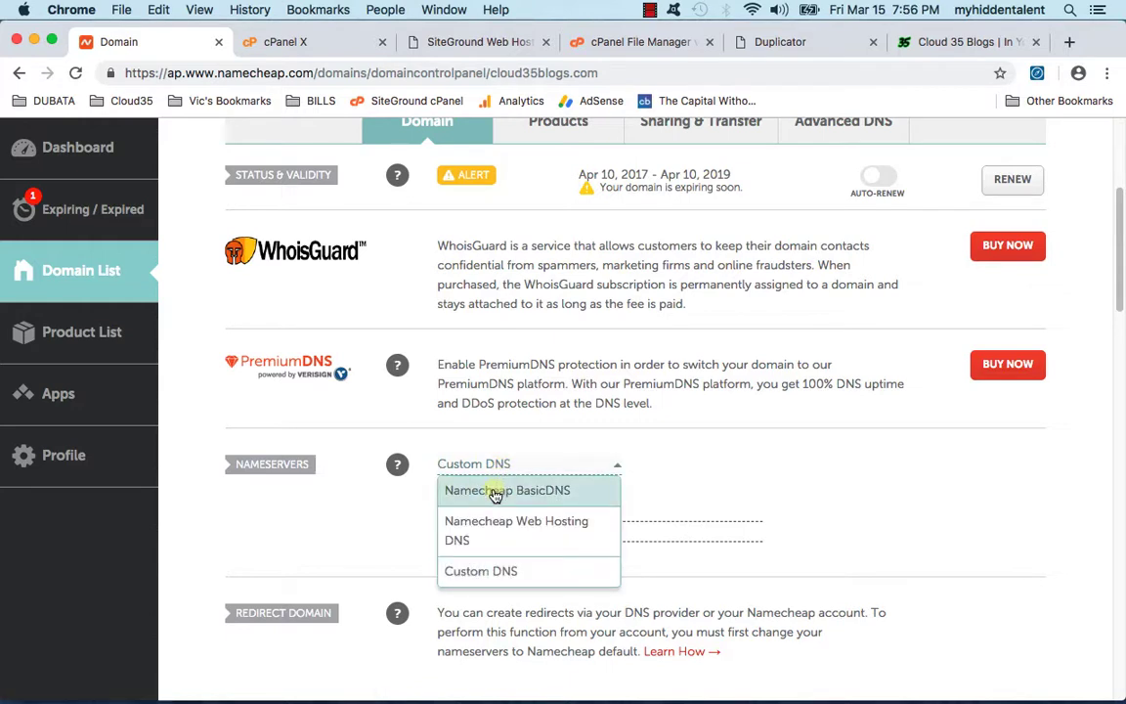
click(495, 491)
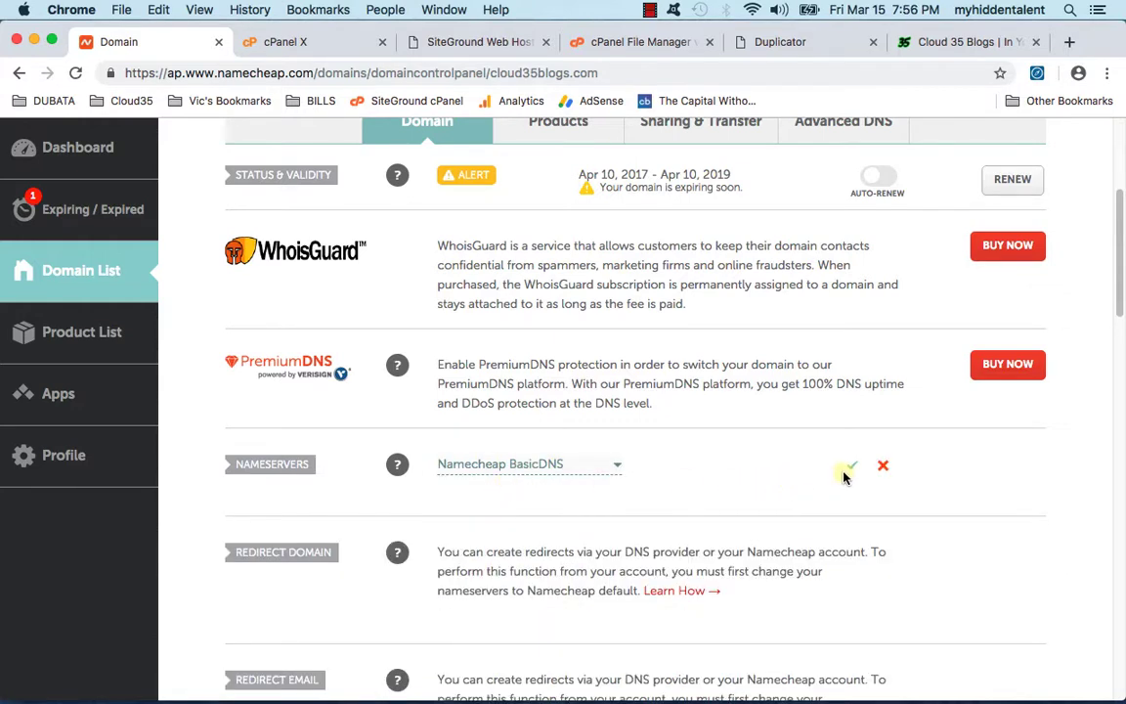
click(852, 470)
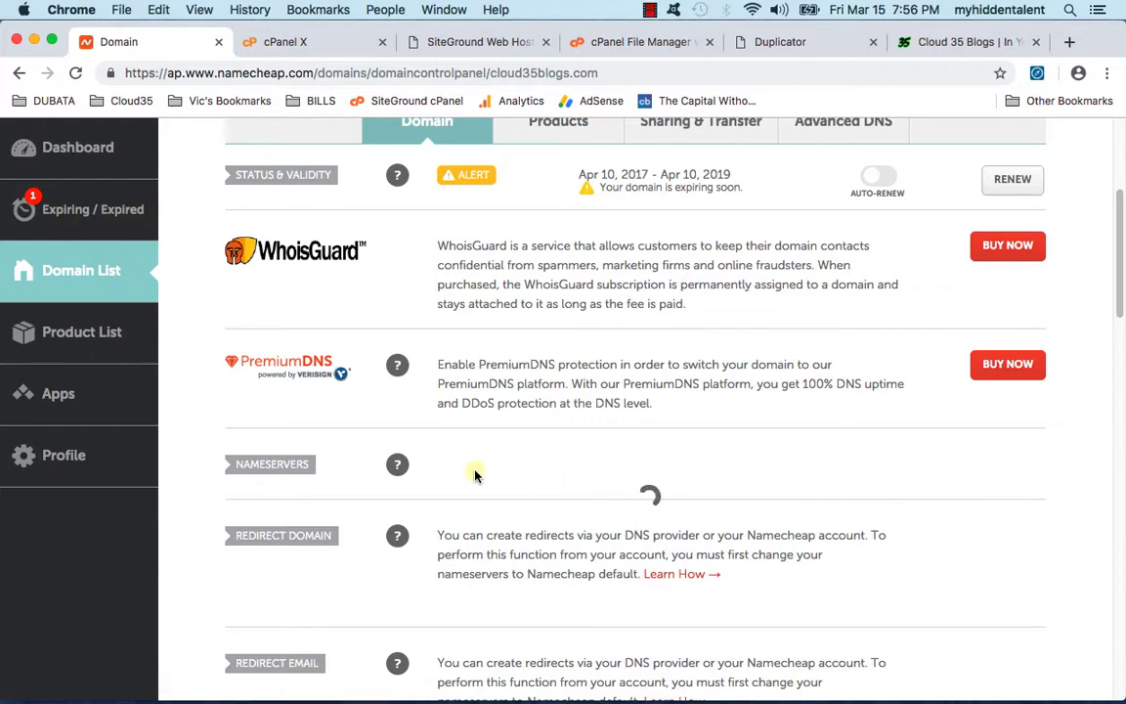
scroll(438, 489, down, 1)
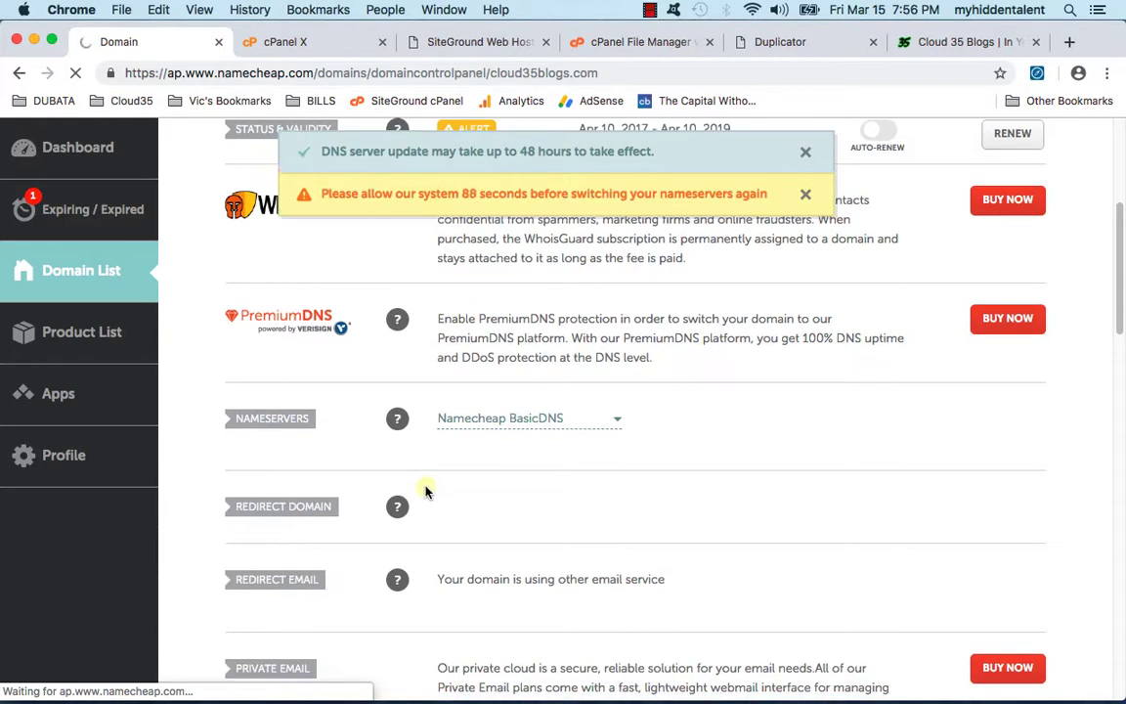
click(807, 157)
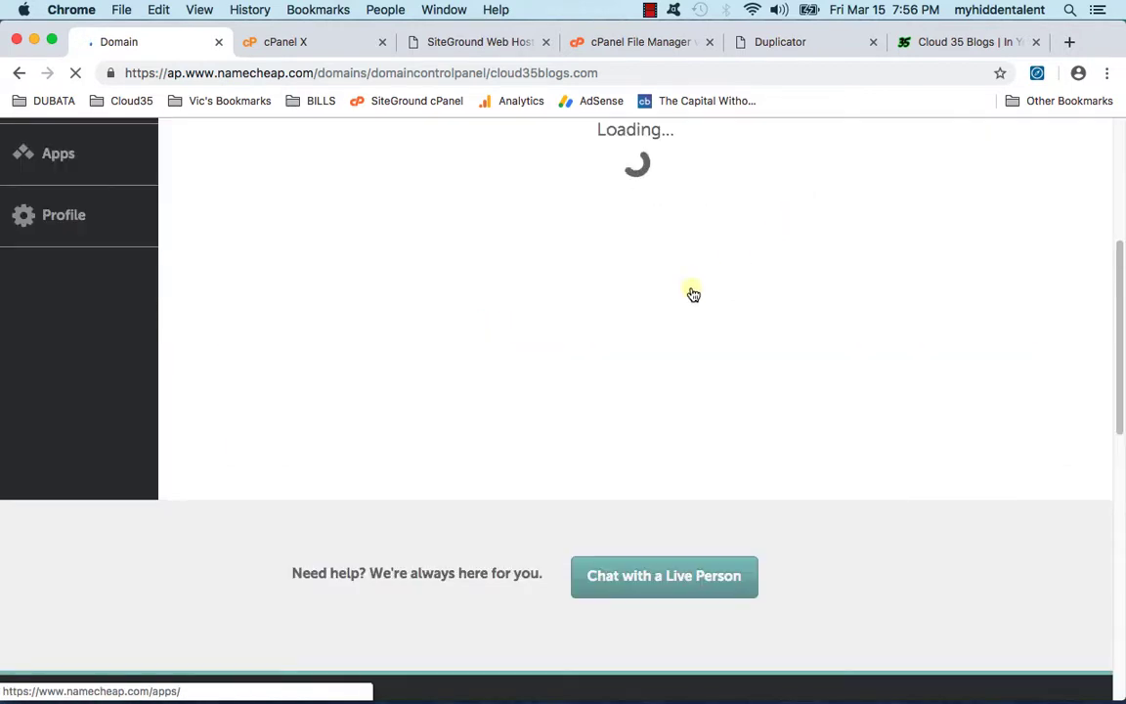
scroll(603, 356, down, 5)
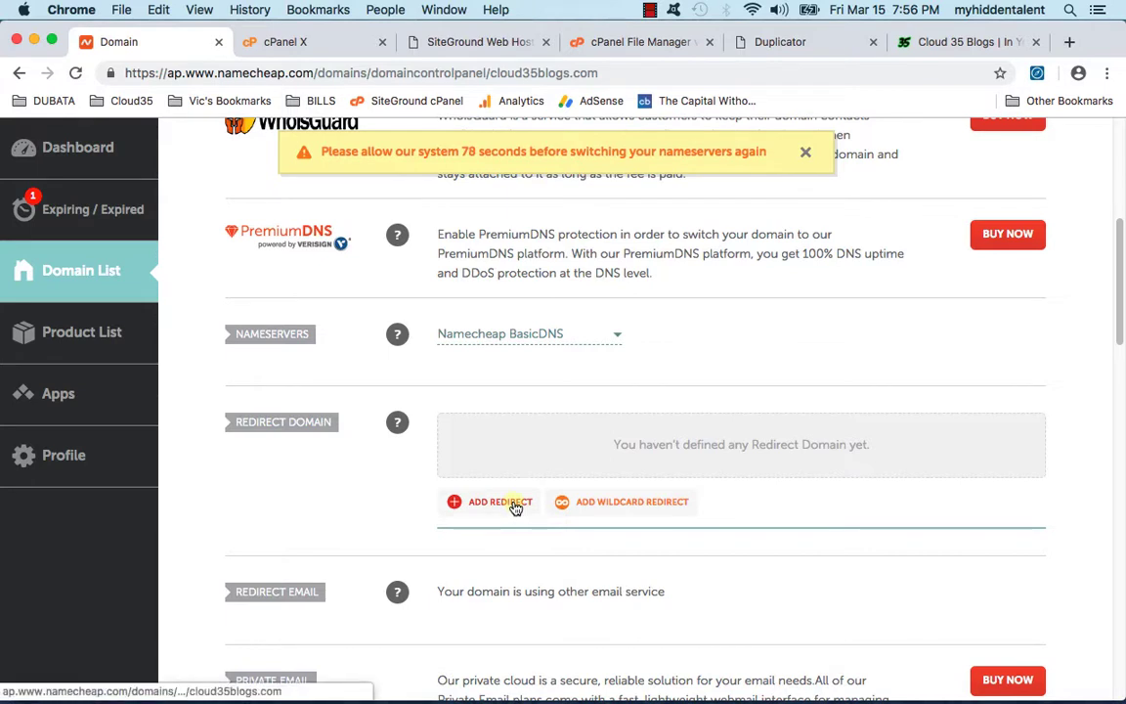
click(515, 506)
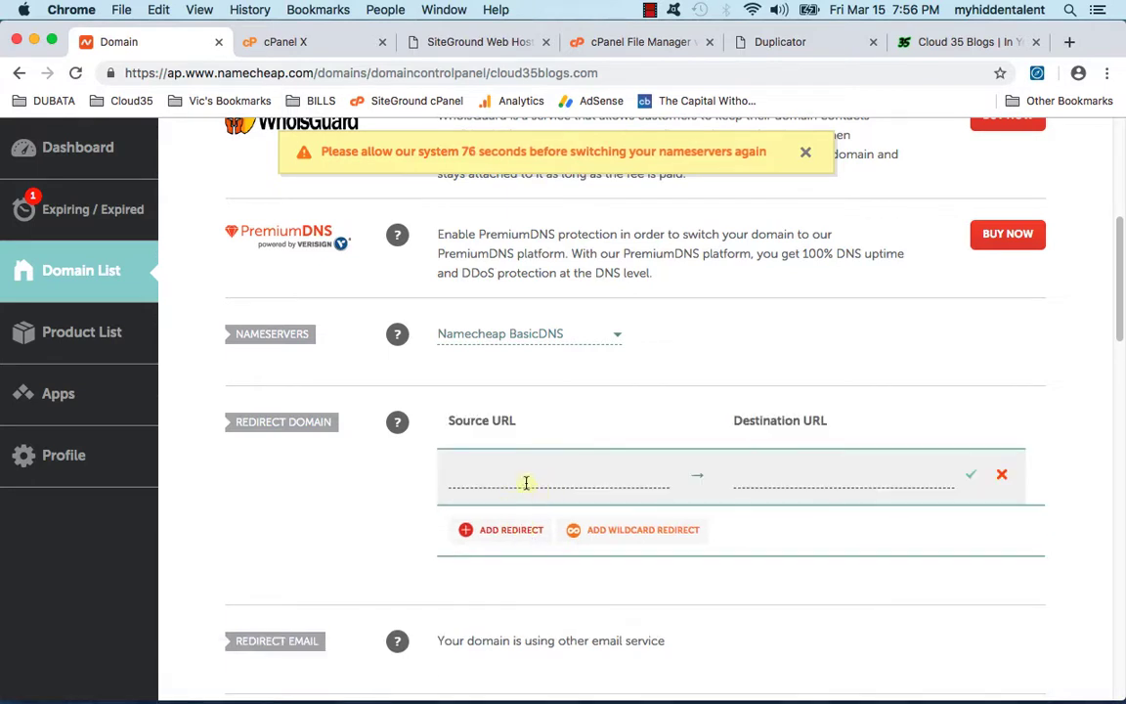
click(567, 474)
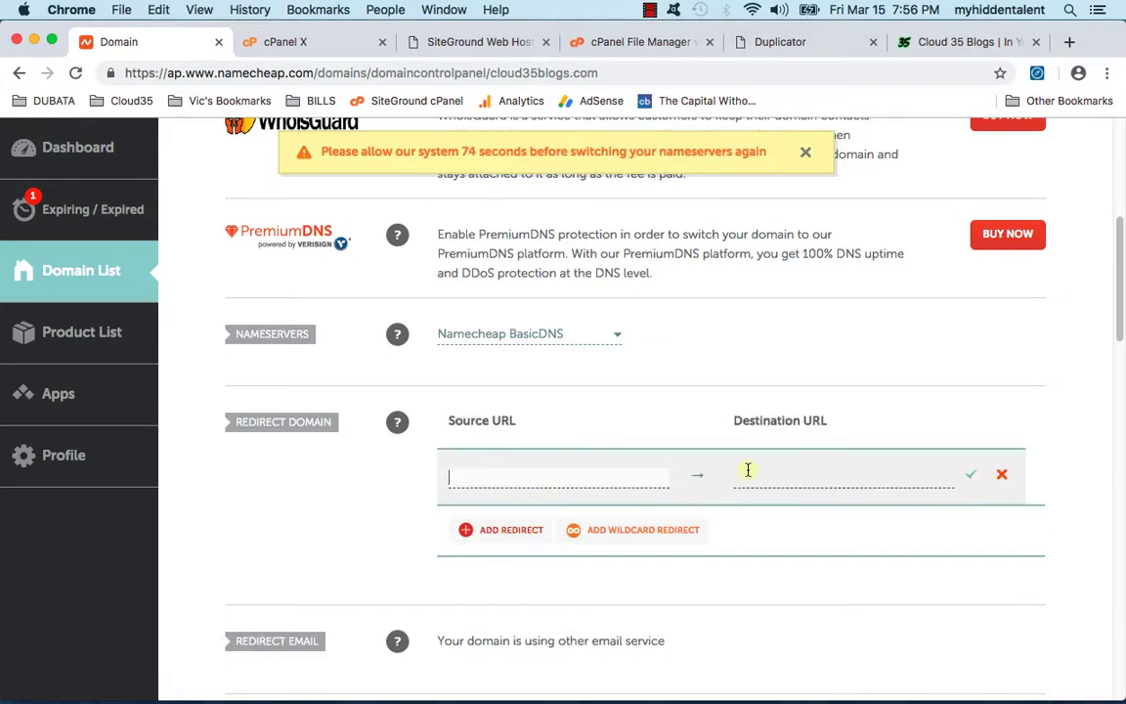
scroll(747, 468, up, 5)
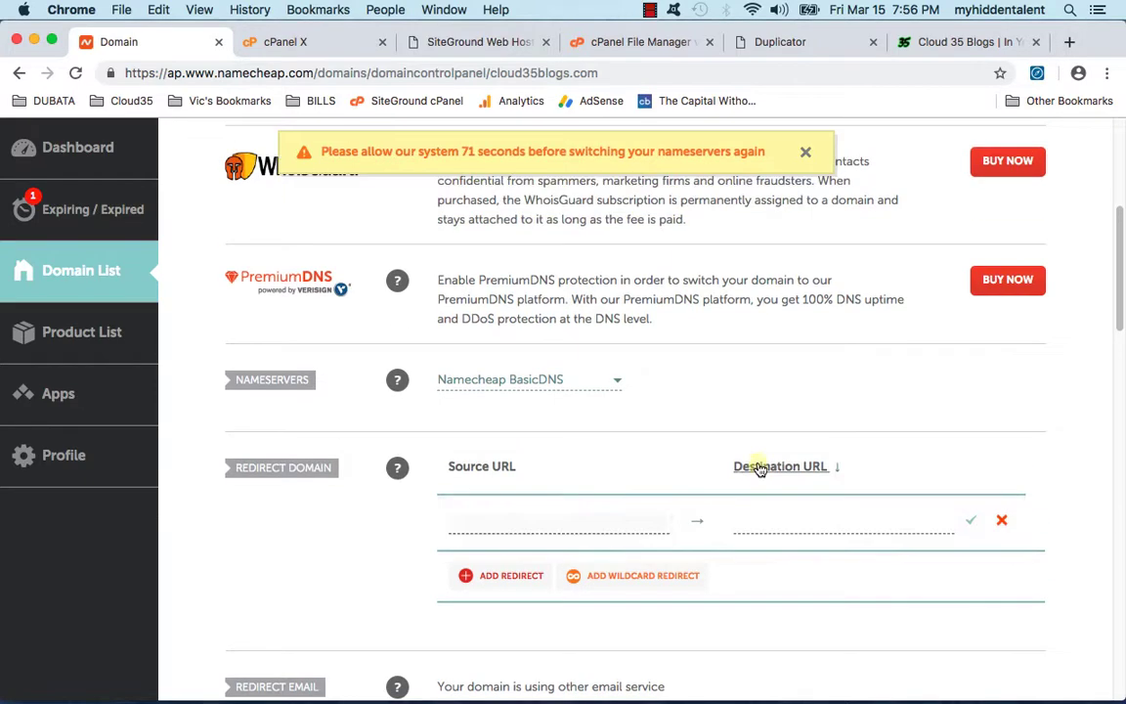
scroll(802, 467, down, 3)
text(cloud35sports.com)
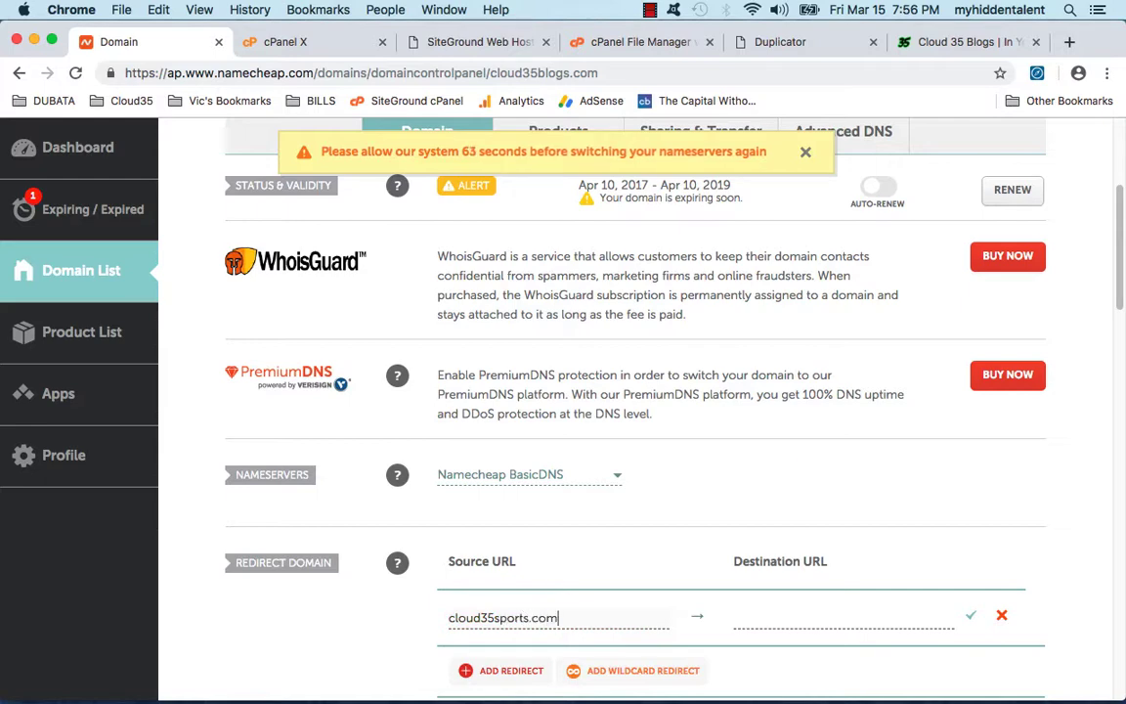
key(BackSpace)
key(BackSpace)
text(blogs.com)
text(www)
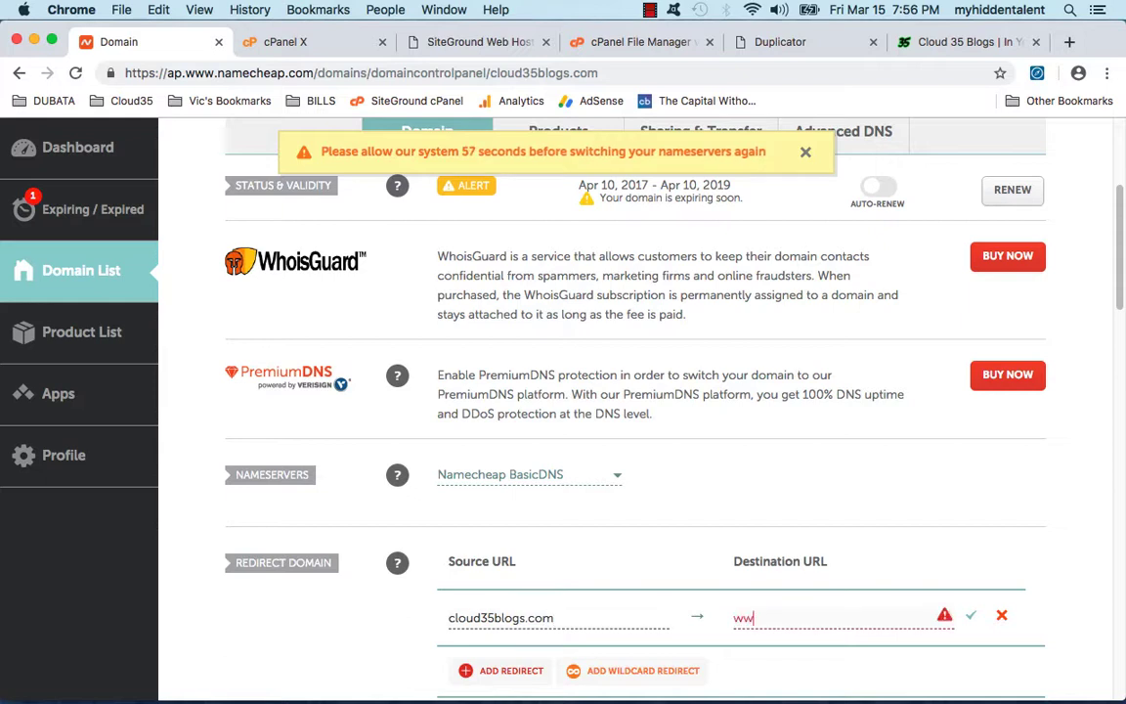
text(.cloud35sports.com)
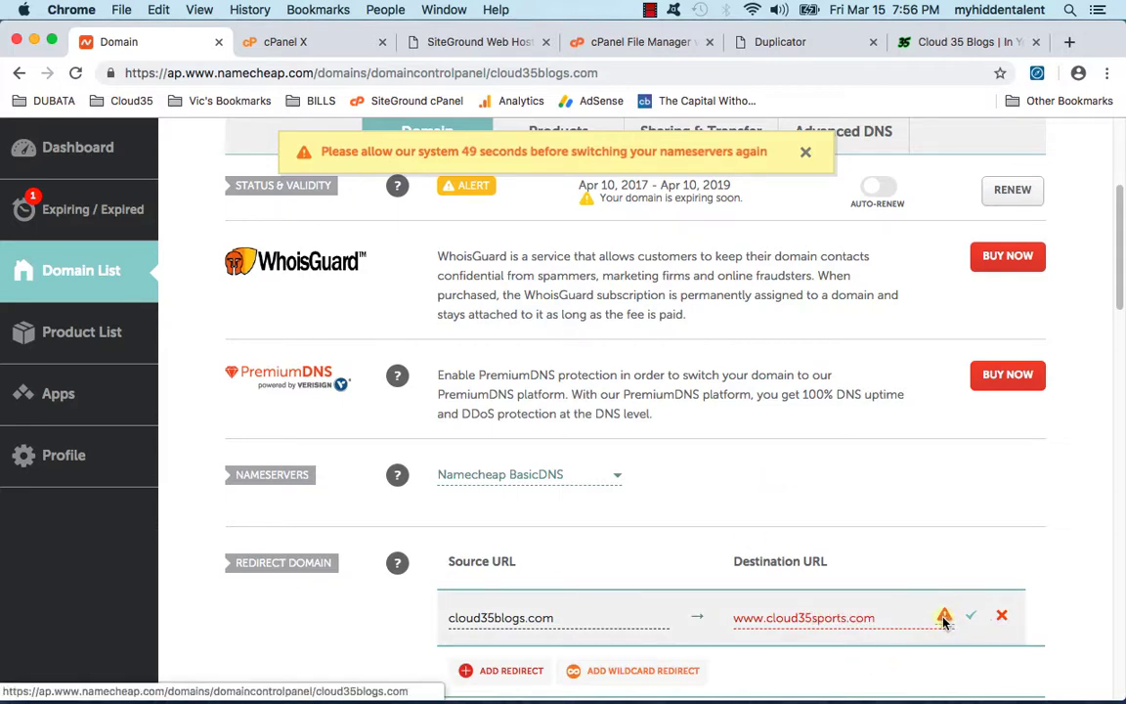
mouse_move(944, 621)
double_click(742, 618)
click(735, 618)
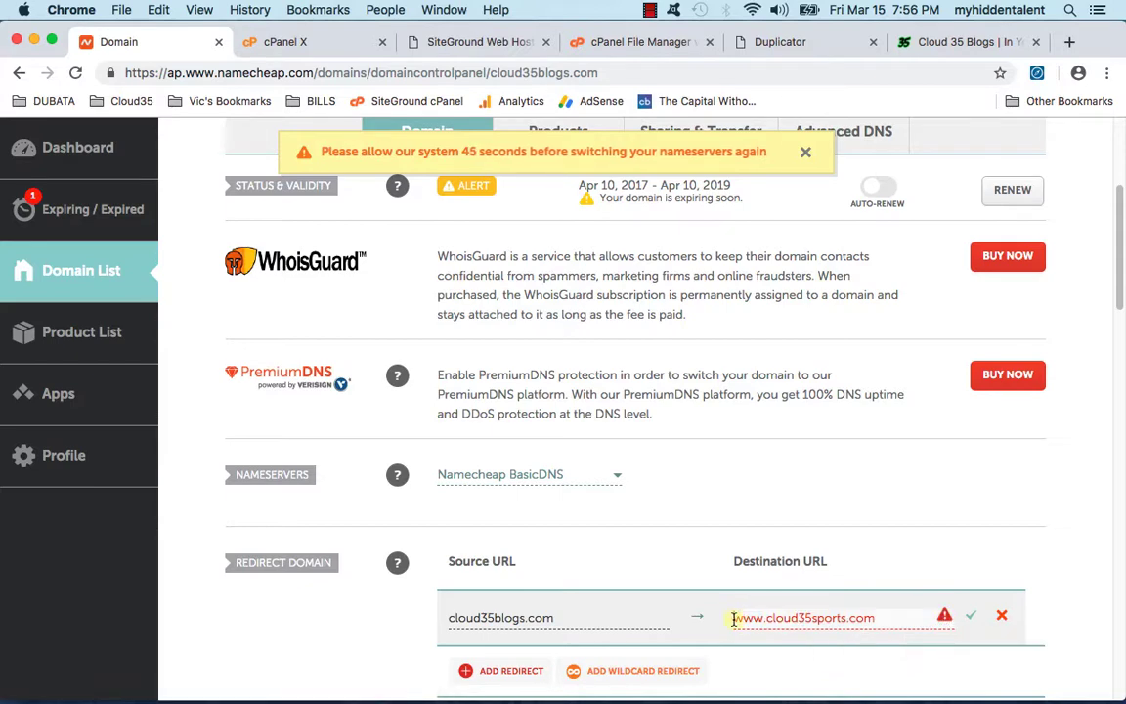
text(https://)
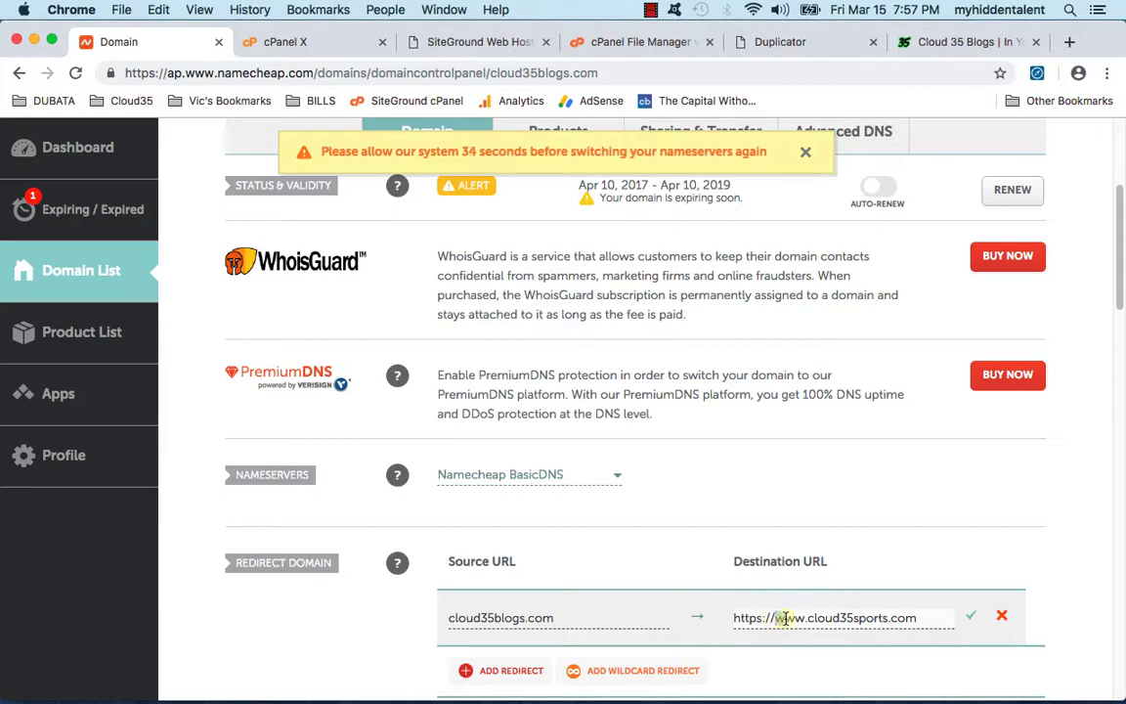
drag(798, 618, 805, 617)
scroll(889, 617, down, 1)
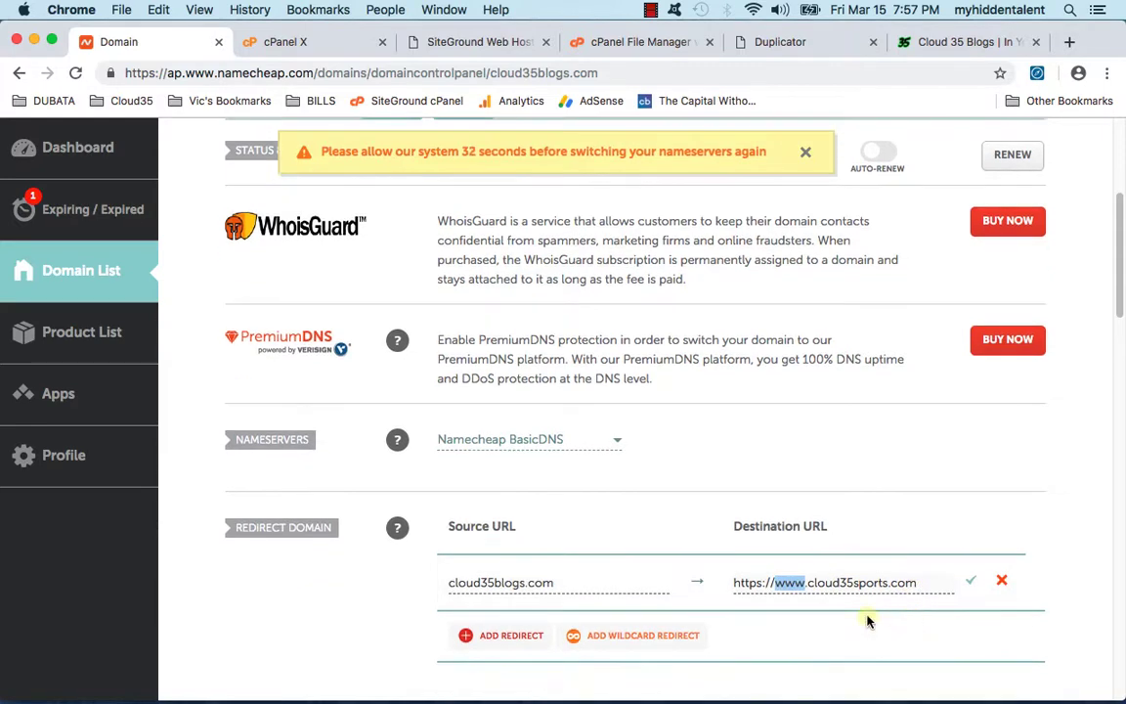
click(969, 584)
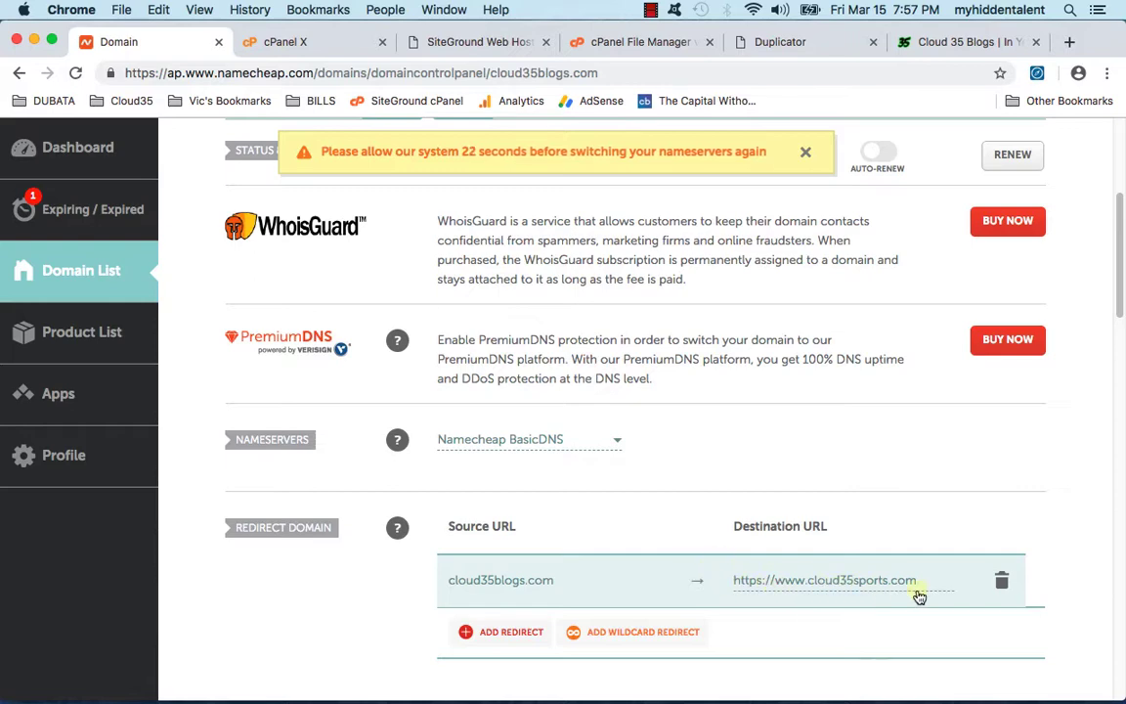
Step: Look at the Mischief-Free migration diagram on the desktop, then return to the Namecheap browser
click(34, 41)
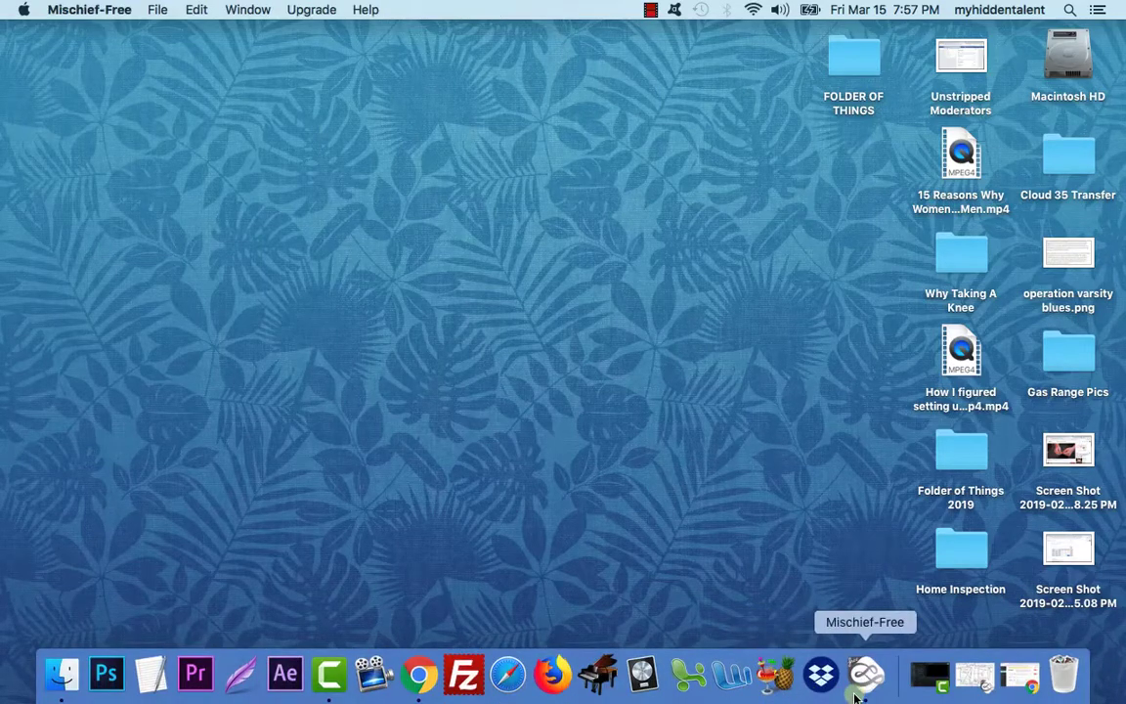
click(865, 674)
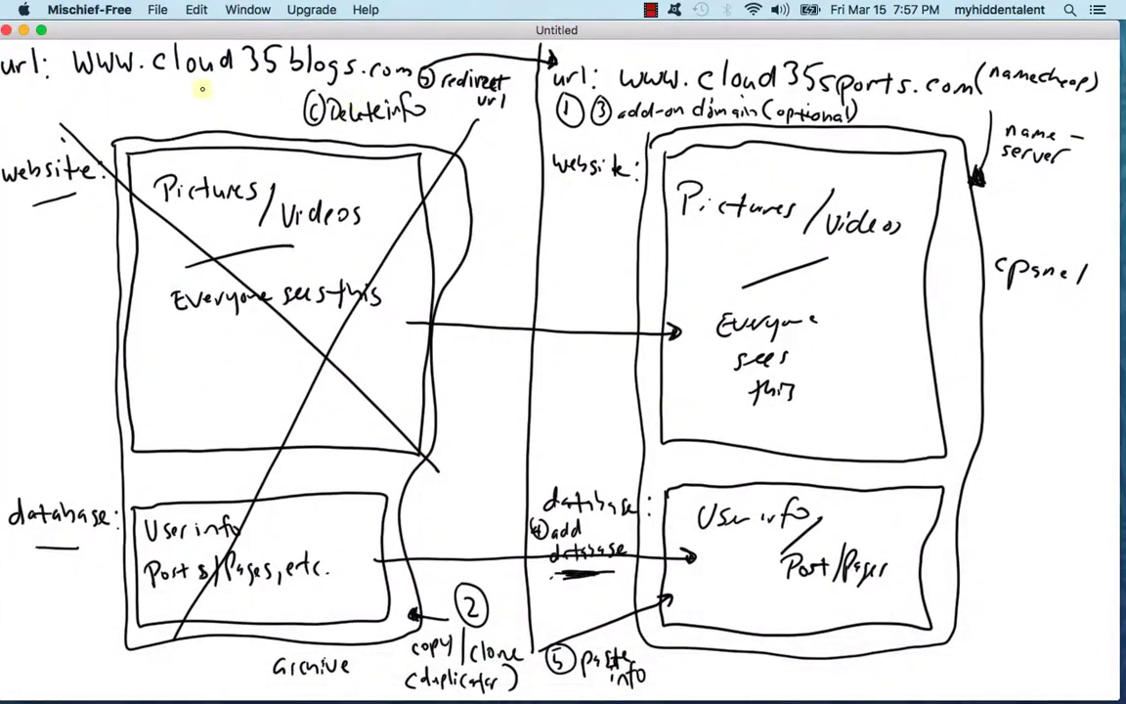
mouse_move(346, 679)
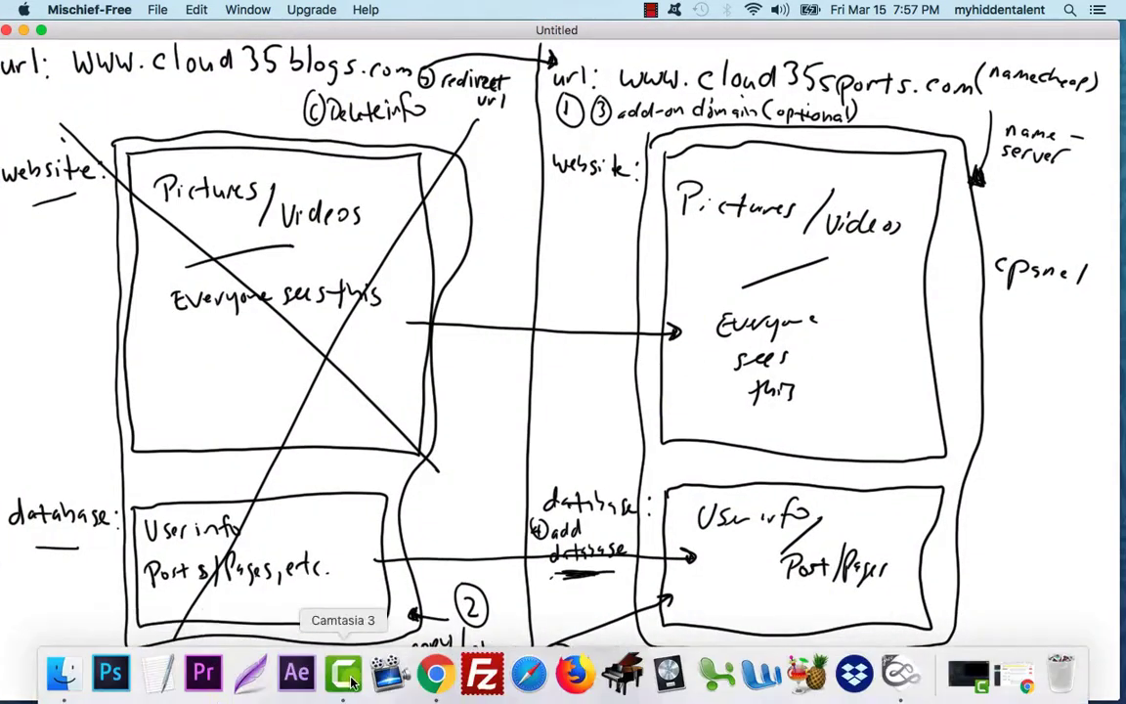
click(451, 674)
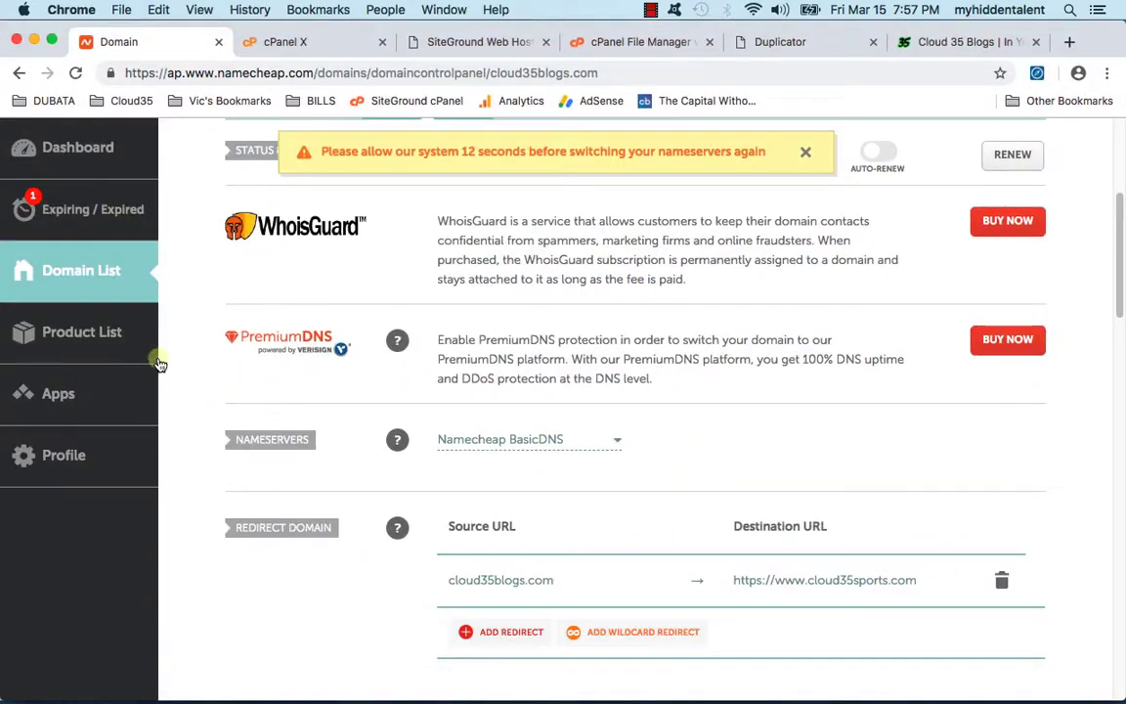
Step: Reload cloud35blogs.com to check whether it still serves the blog
scroll(157, 352, up, 5)
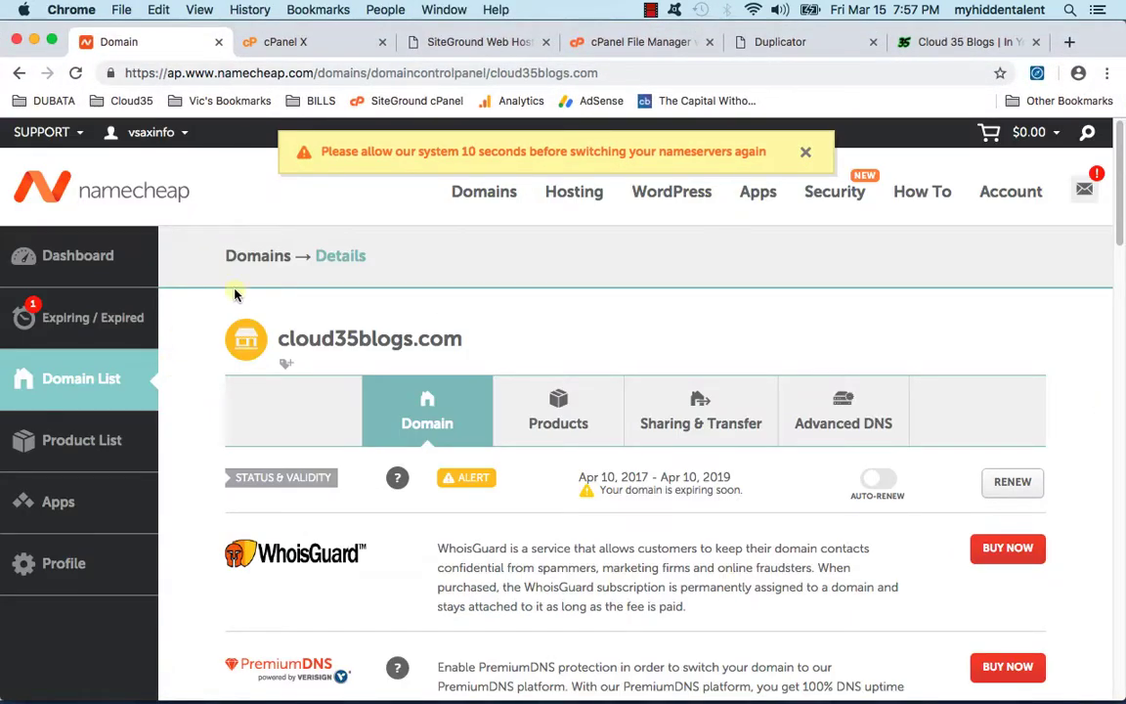
click(459, 42)
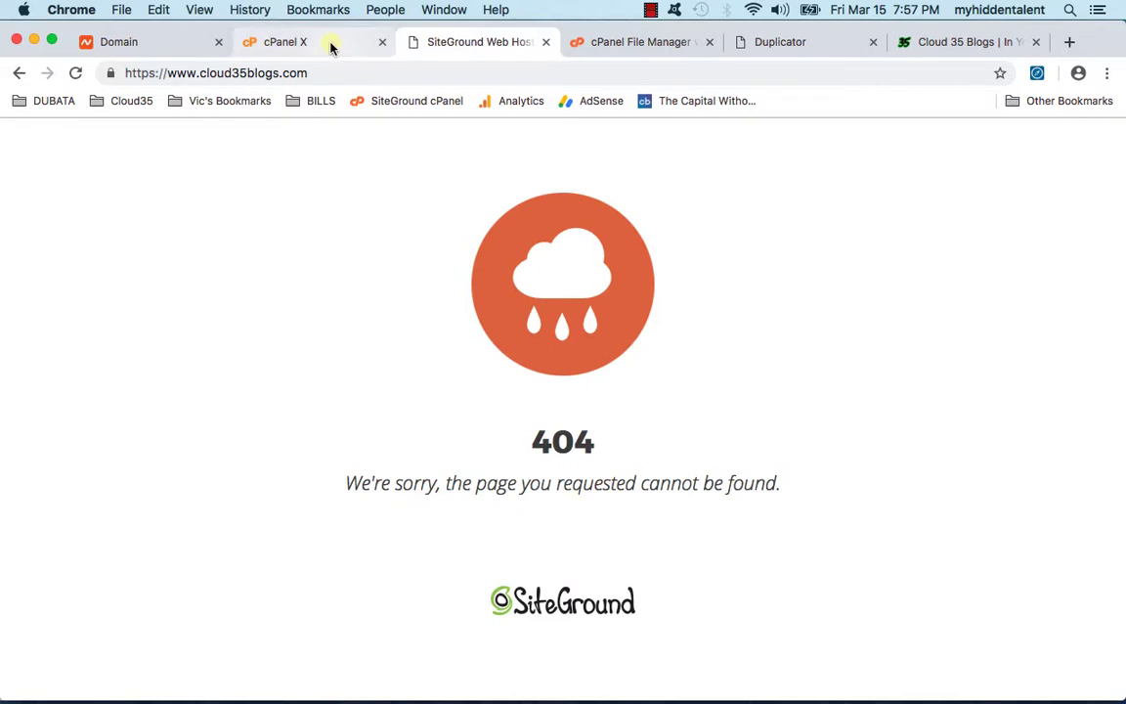
click(76, 73)
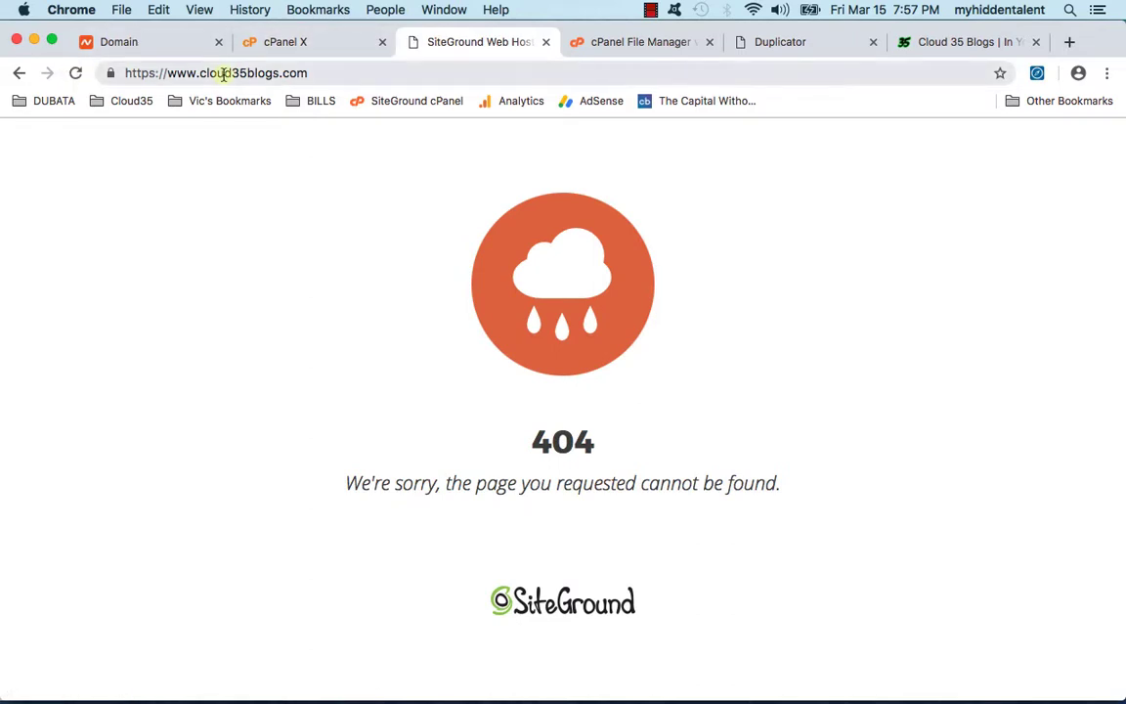
click(224, 75)
click(75, 73)
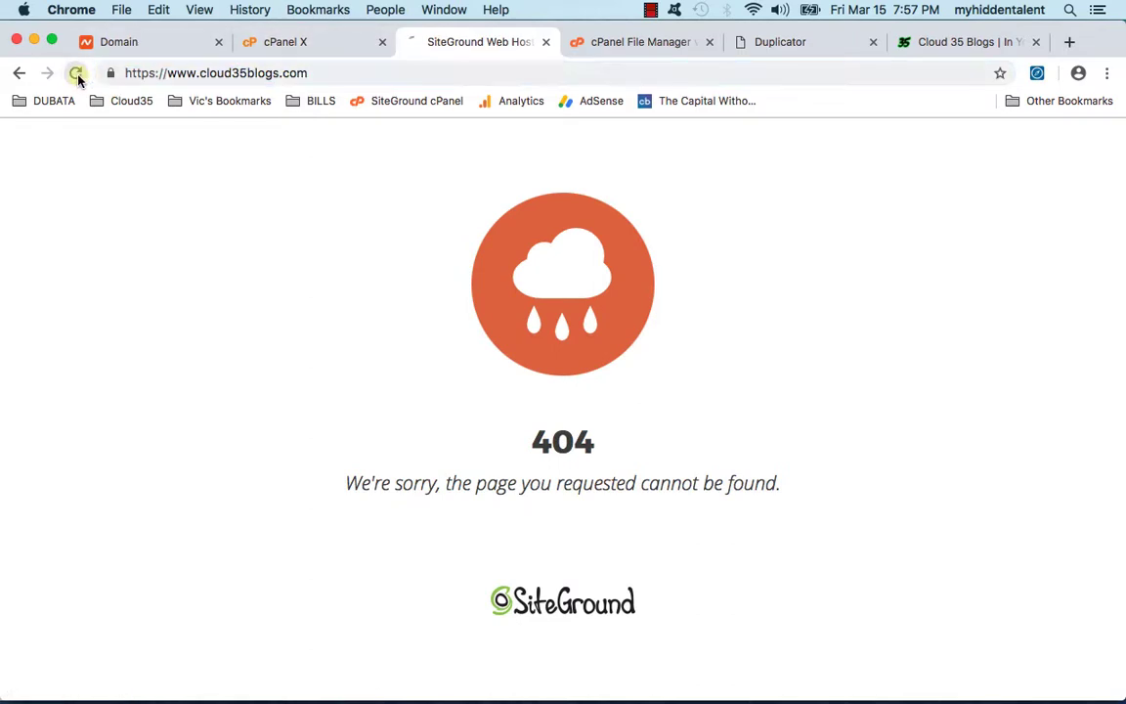
click(170, 72)
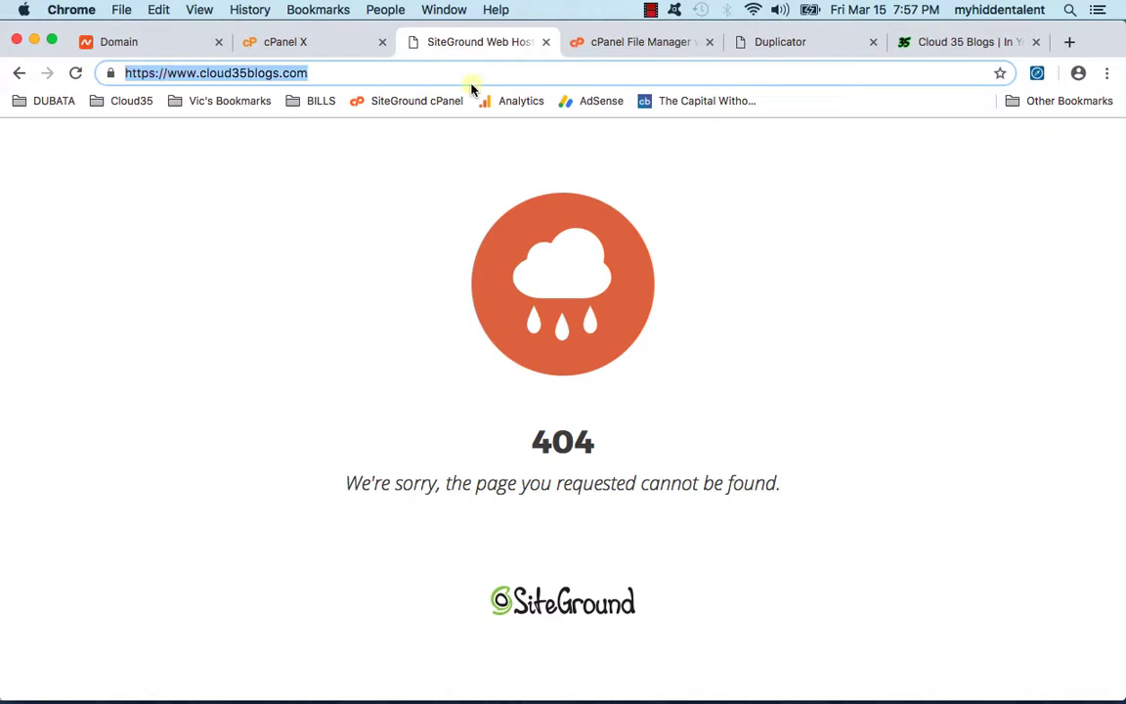
text(cloud)
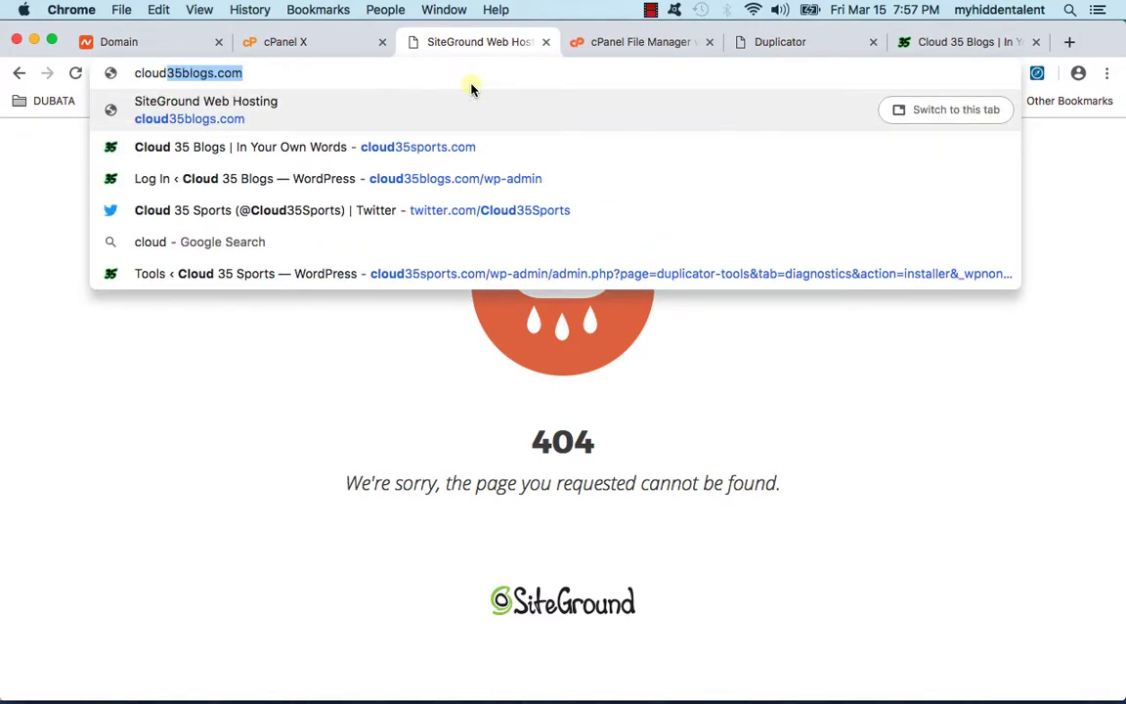
key(Return)
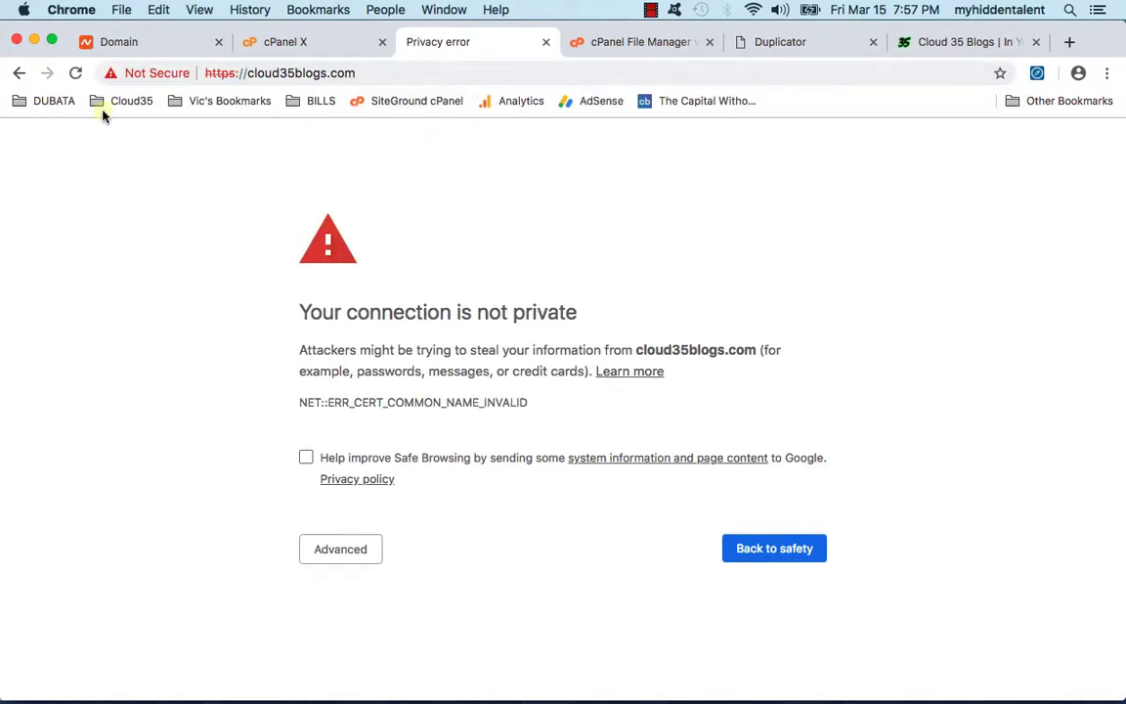
Step: Review the Namecheap, cPanel and privacy-error tabs, recheck Cloud 35 Blogs, and close its 404 tab
click(149, 37)
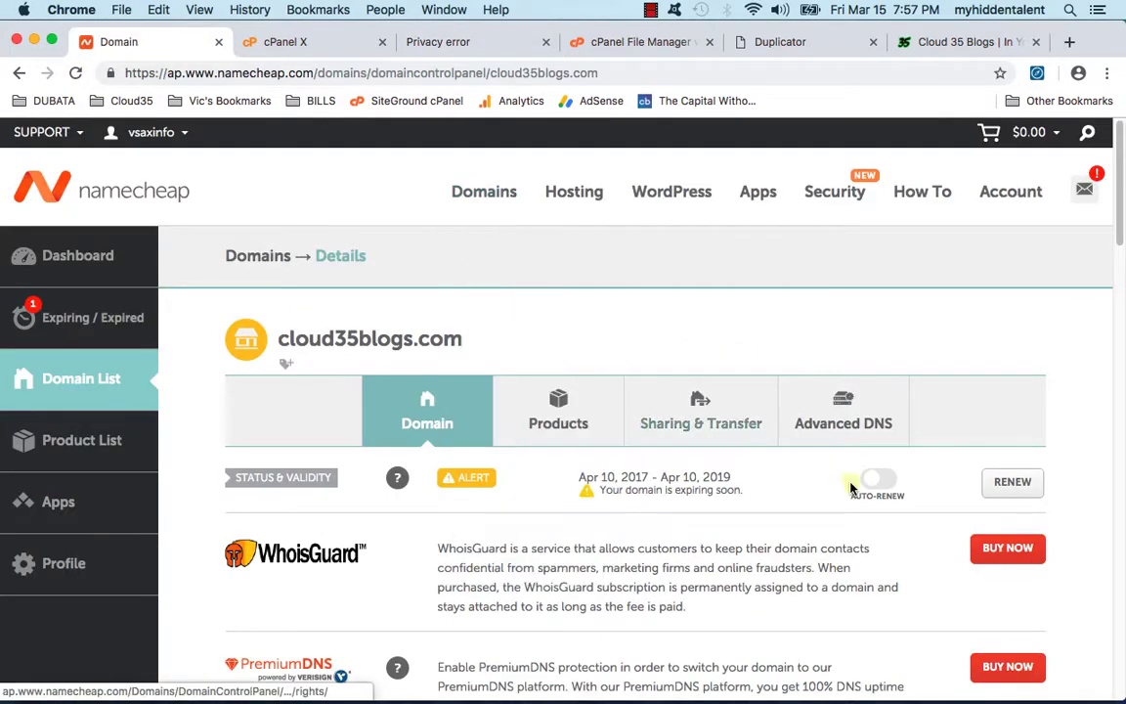
scroll(697, 419, down, 1)
click(435, 44)
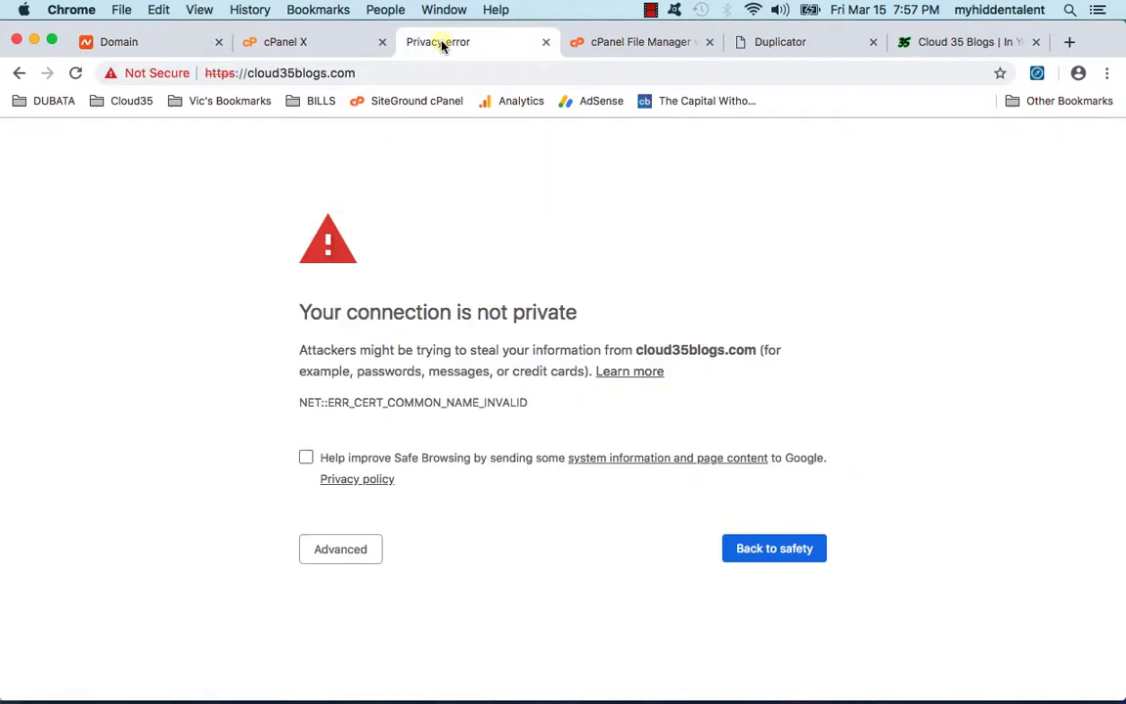
click(342, 47)
click(501, 44)
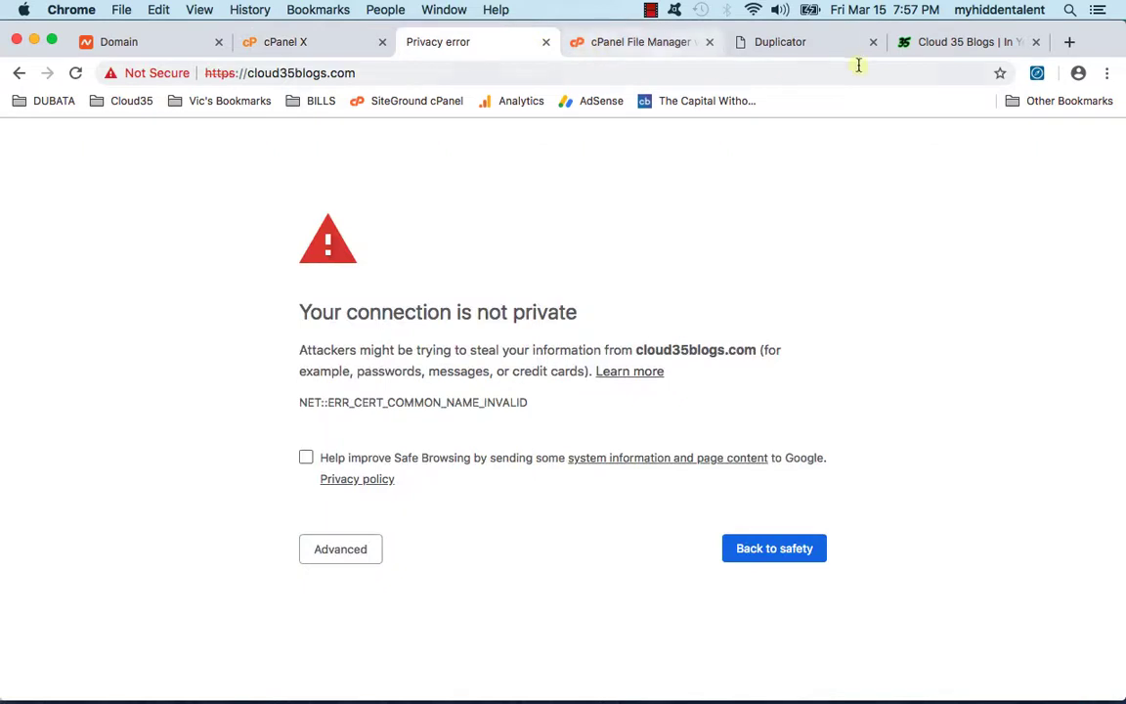
click(954, 42)
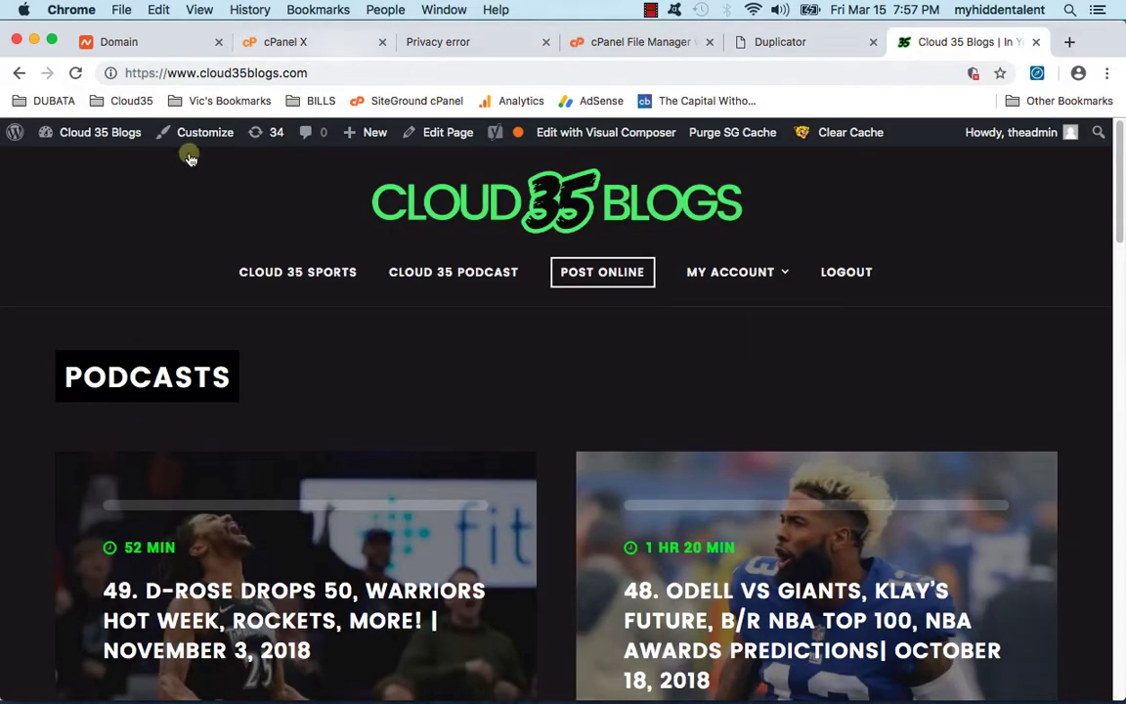
click(76, 74)
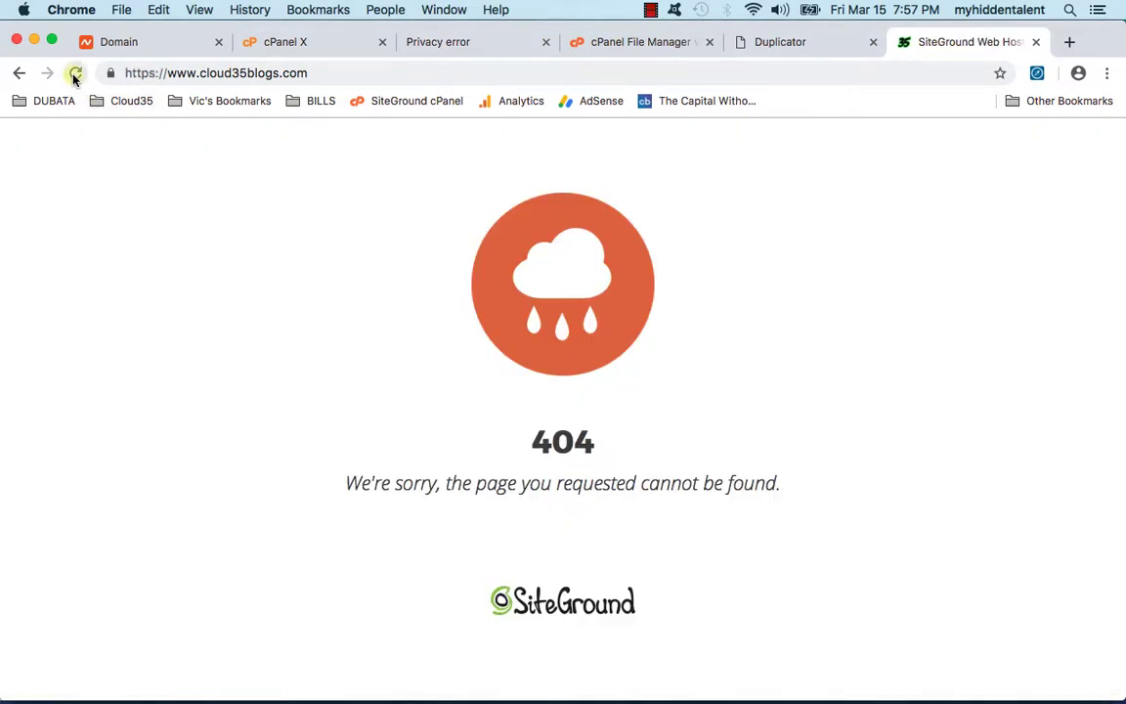
double_click(254, 73)
double_click(253, 73)
click(1035, 42)
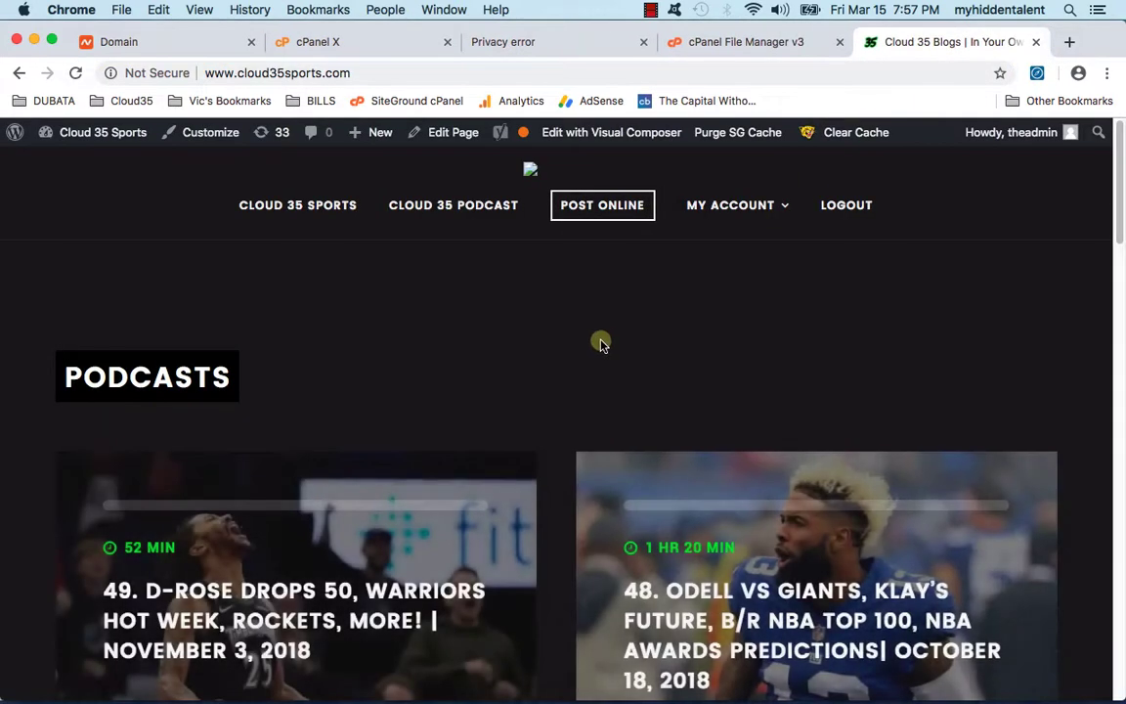
Step: From the cloud35sports.com admin bar, open the Dashboard and then Settings > General
click(298, 74)
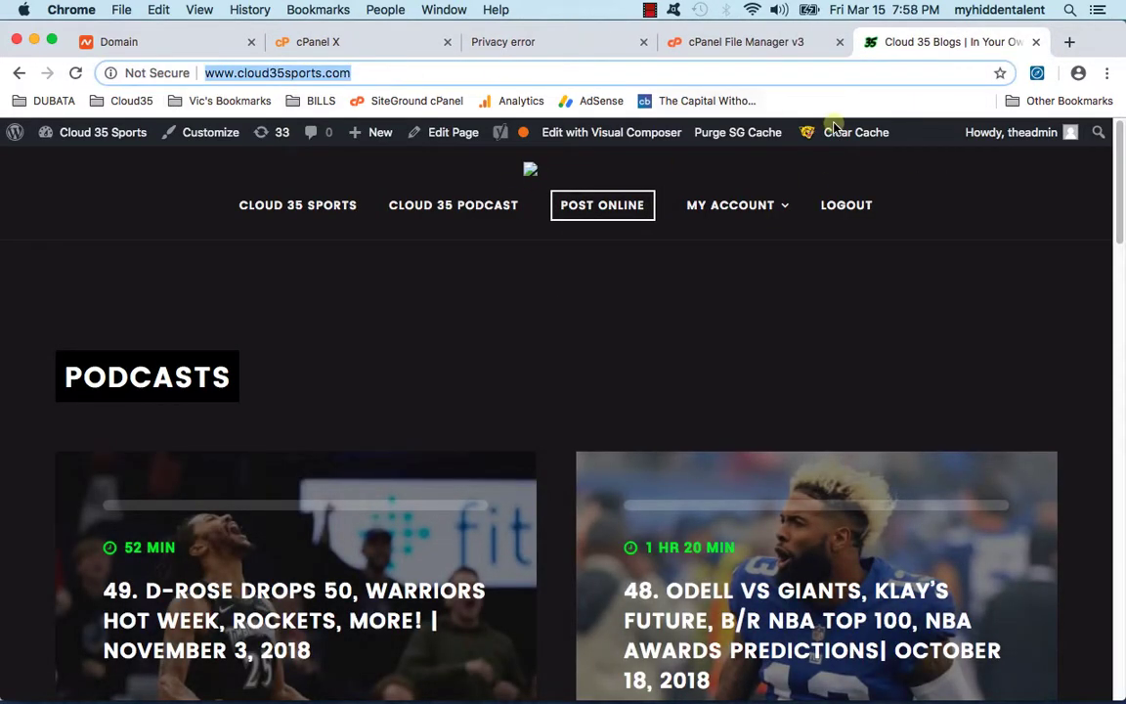
mouse_move(102, 137)
click(99, 167)
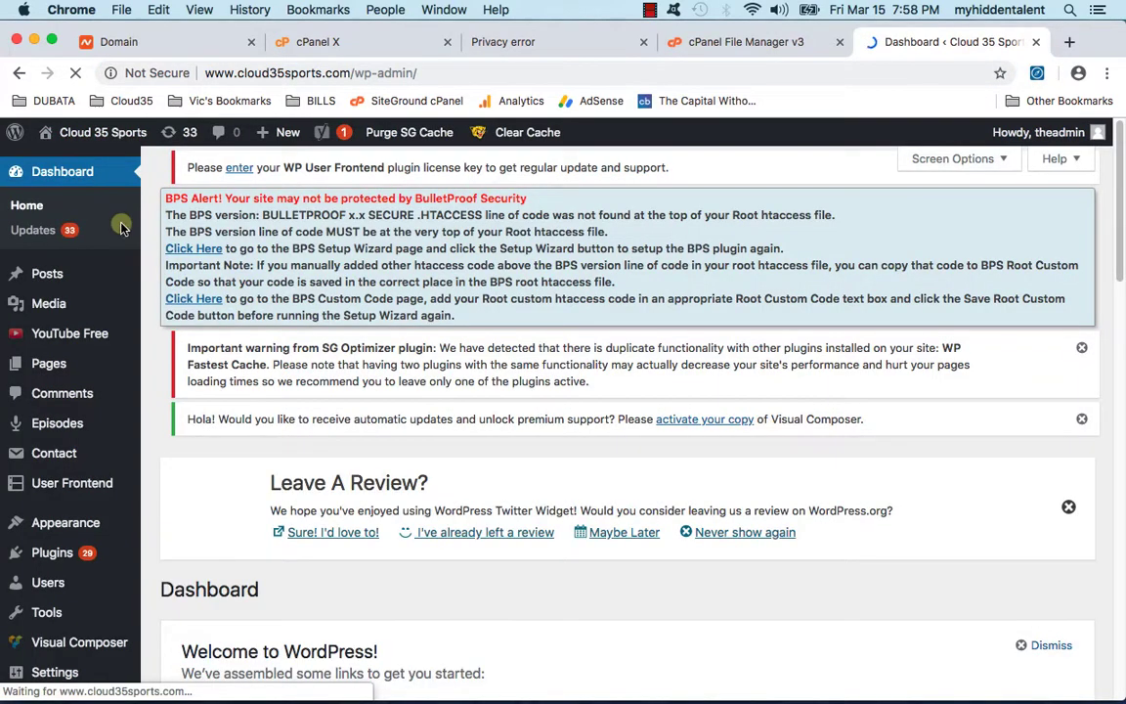
scroll(109, 282, down, 10)
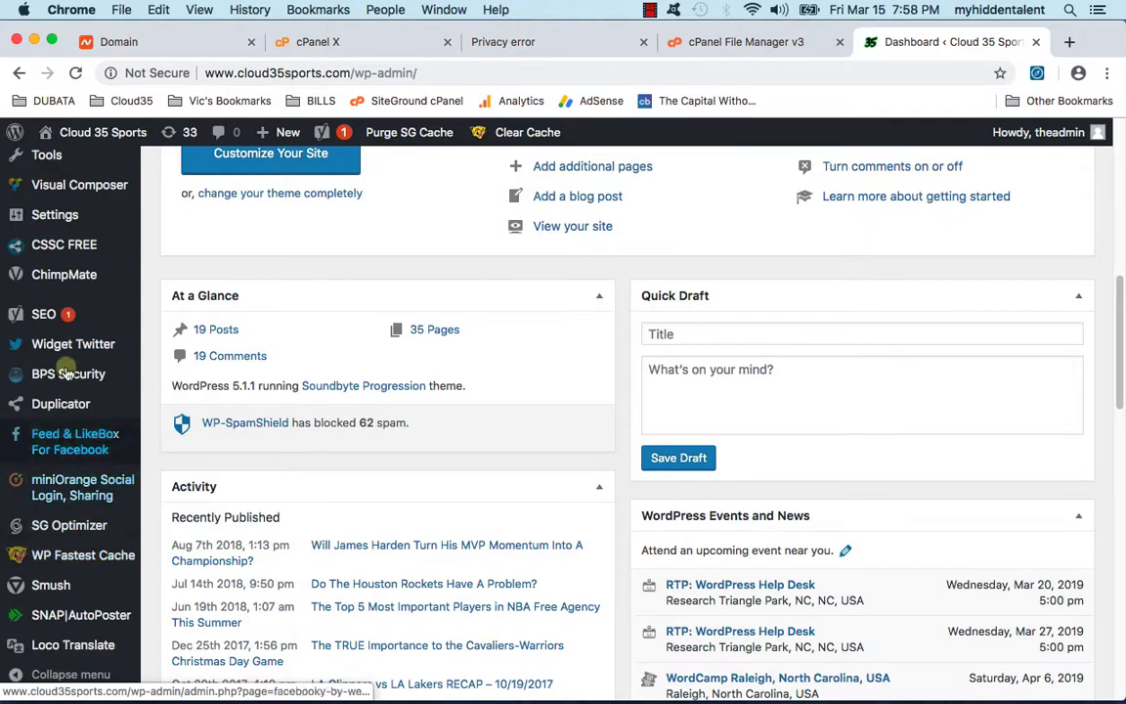
scroll(73, 545, down, 2)
scroll(76, 562, up, 3)
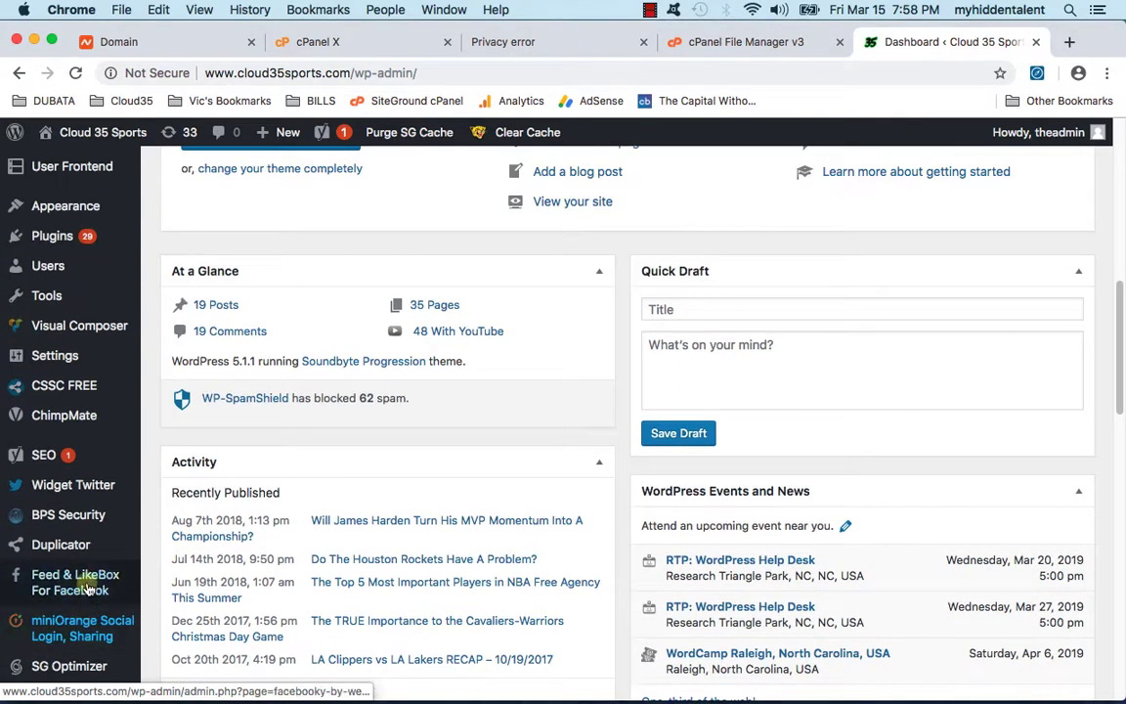
mouse_move(93, 355)
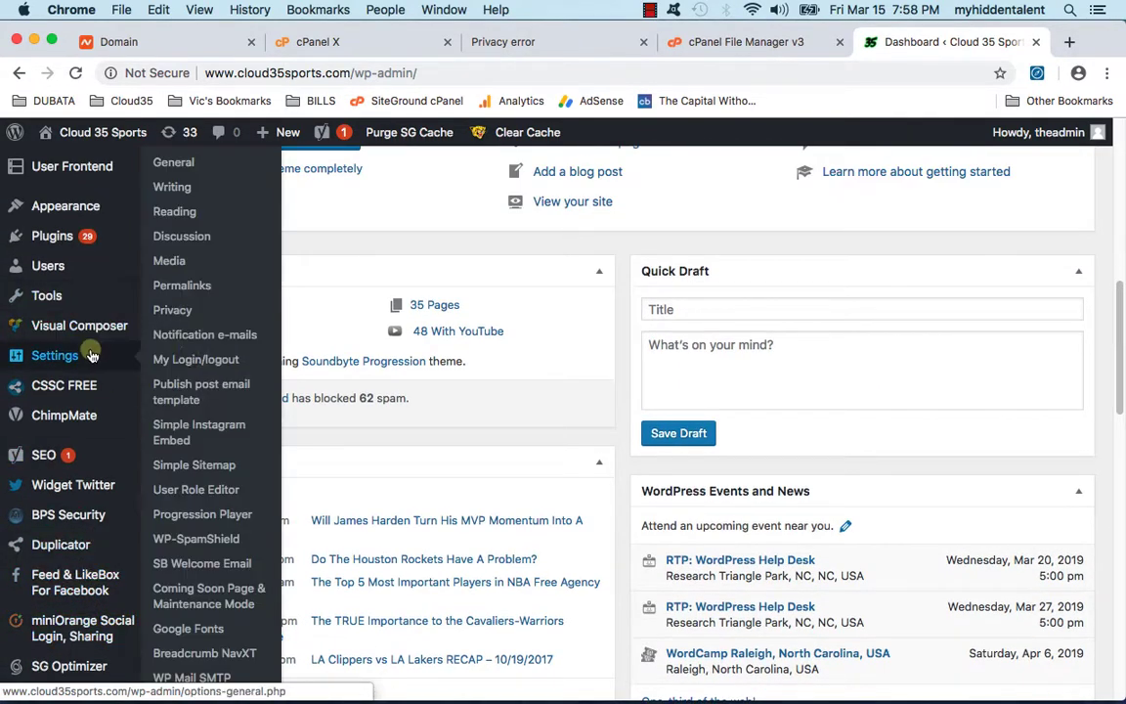
click(168, 161)
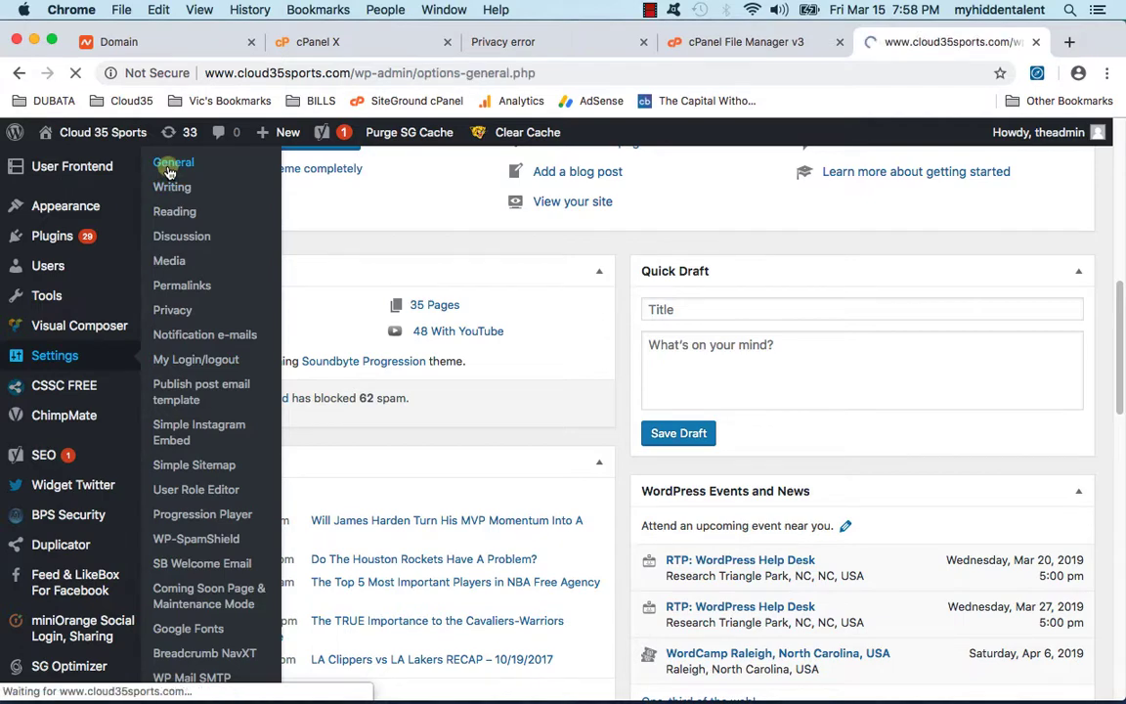
Step: Change both the WordPress Address and Site Address to https and save the settings
scroll(376, 542, down, 3)
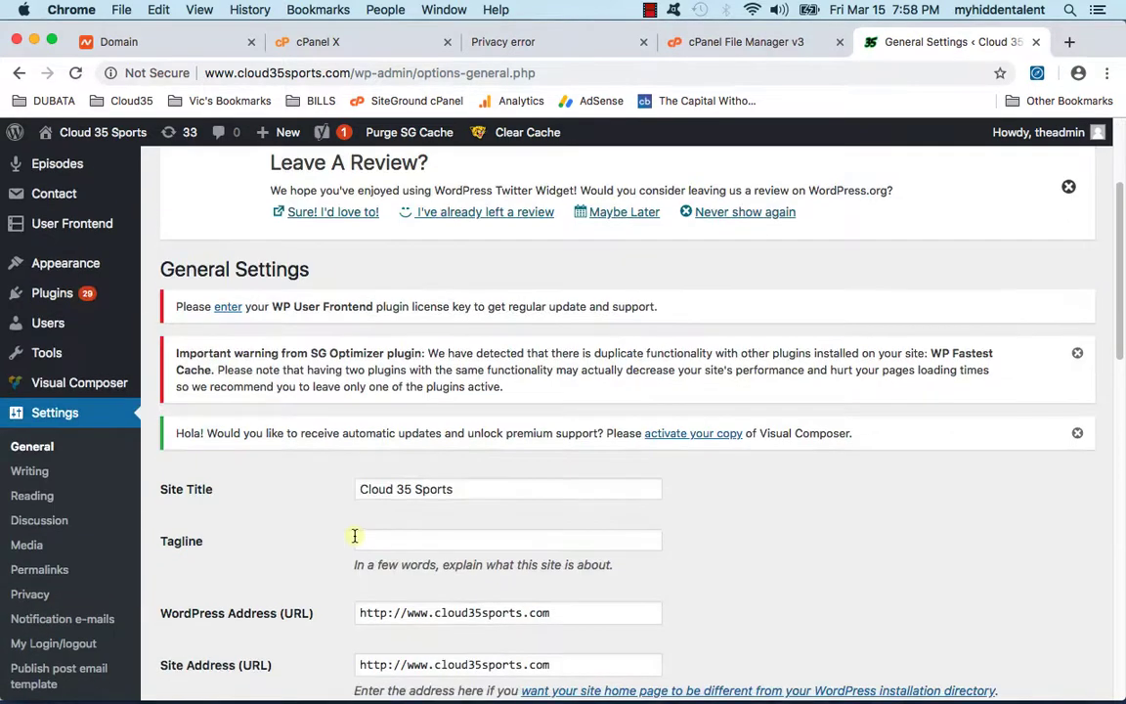
scroll(347, 533, down, 3)
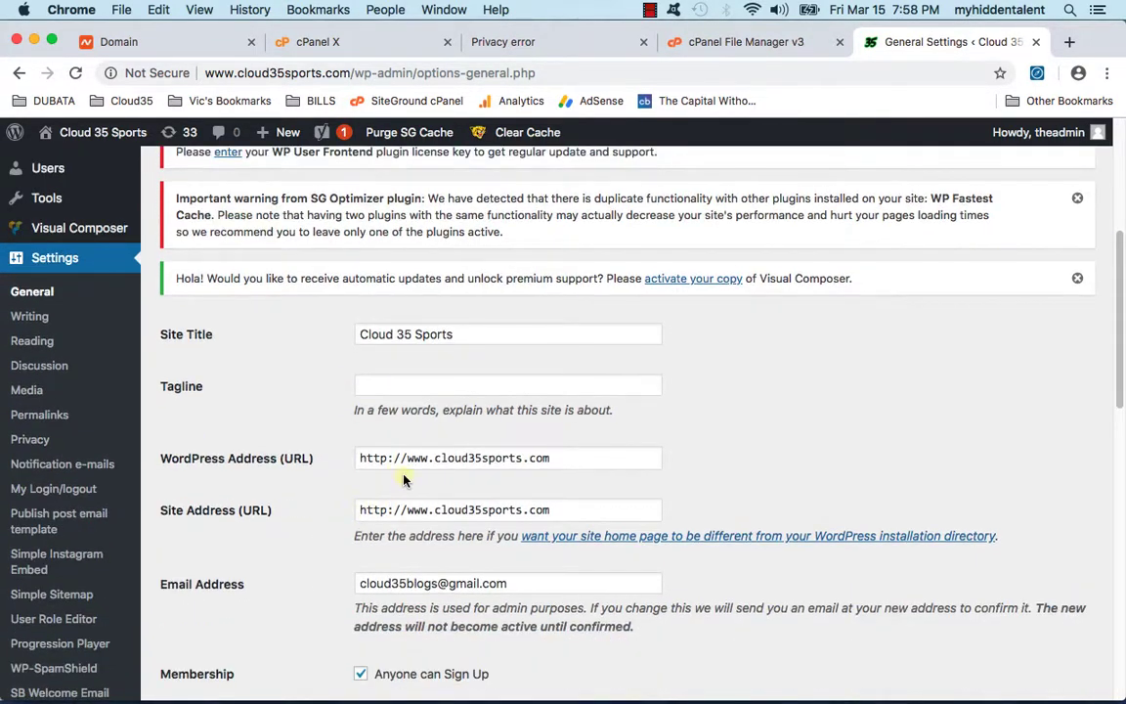
click(389, 458)
text(s)
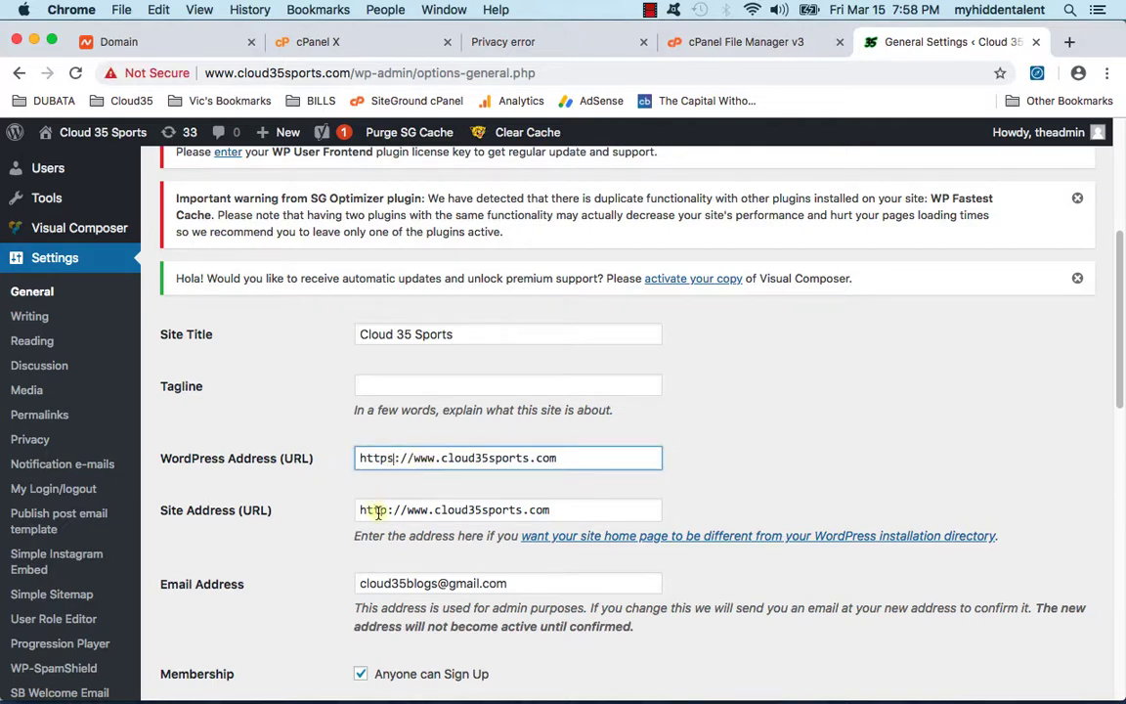
click(385, 509)
text(s)
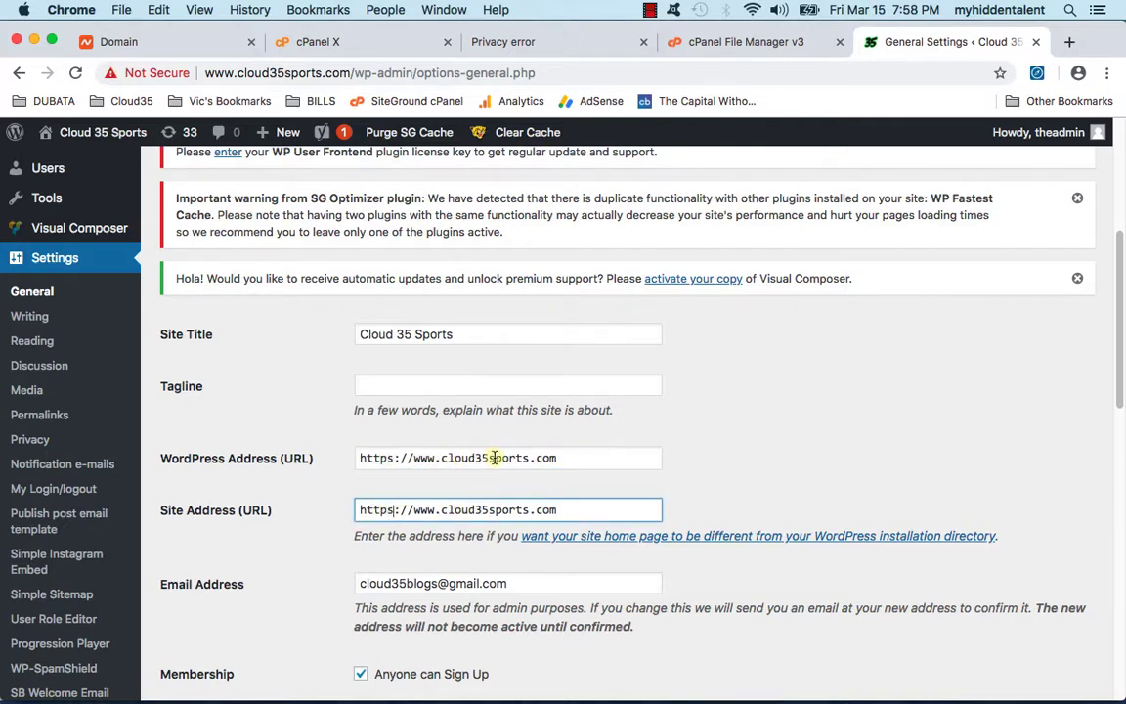
scroll(461, 511, down, 1)
scroll(409, 528, down, 3)
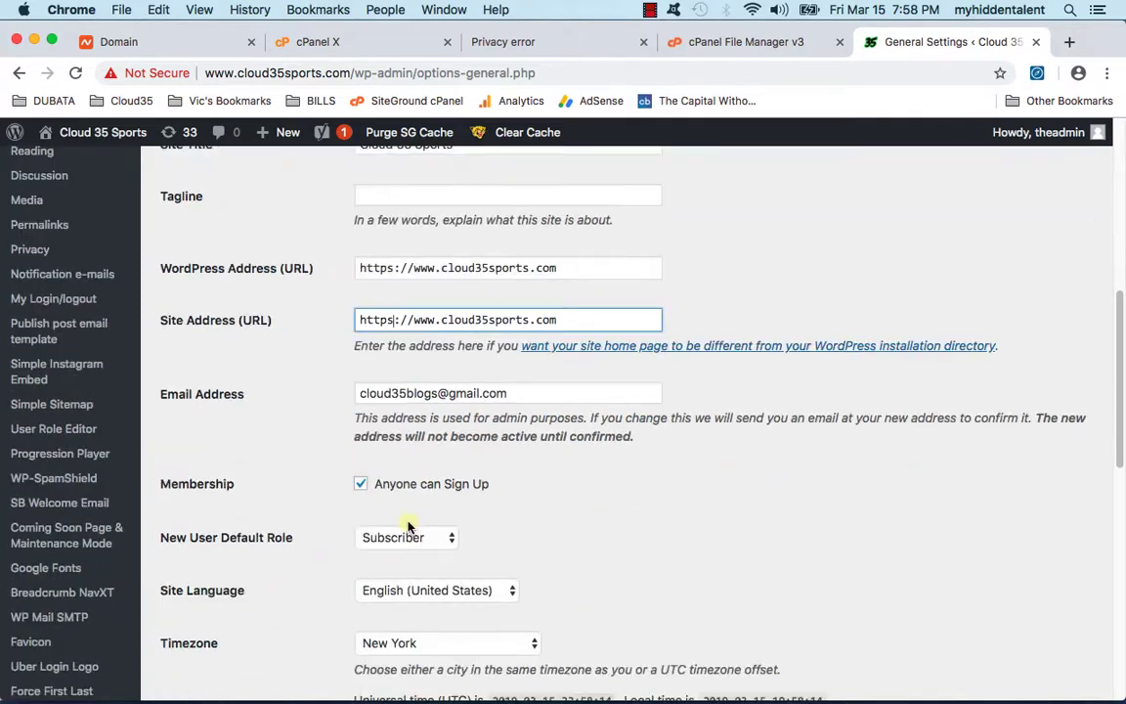
scroll(465, 436, down, 1)
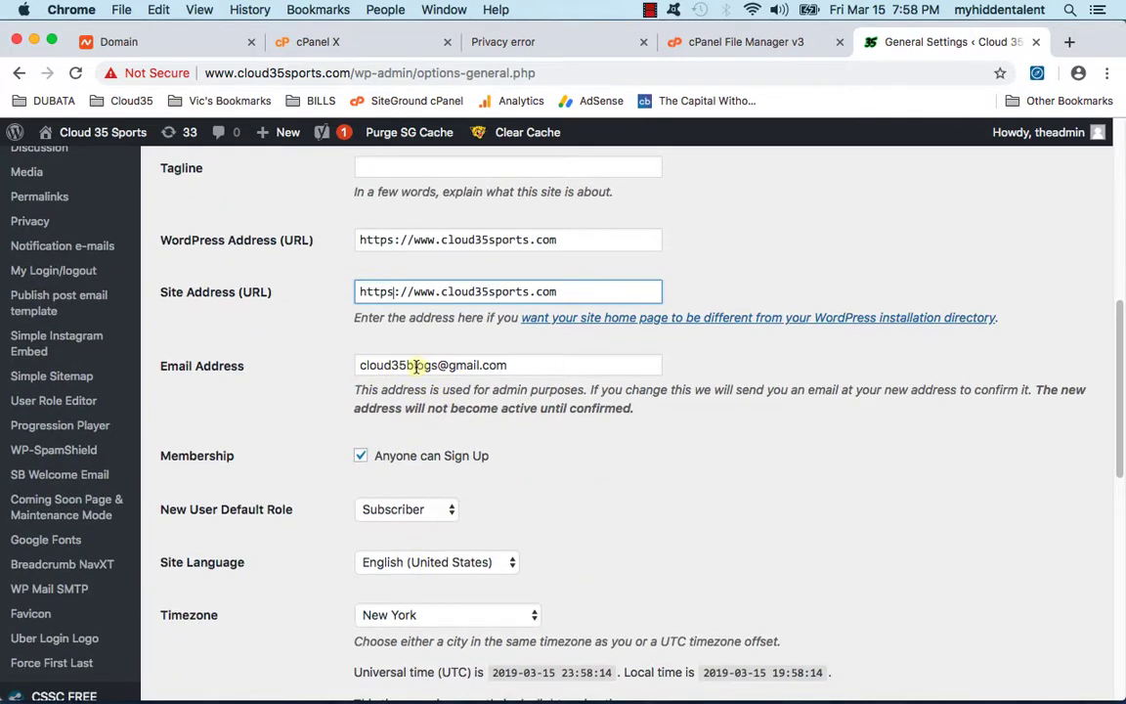
scroll(437, 538, down, 3)
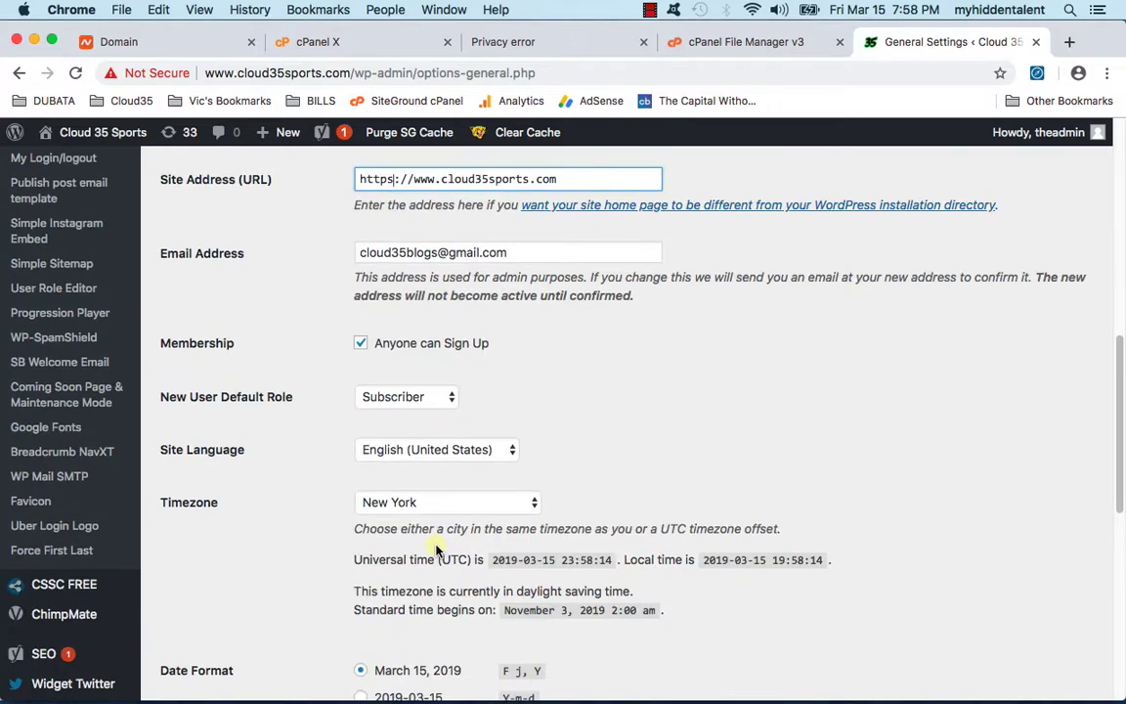
click(421, 252)
scroll(303, 400, down, 5)
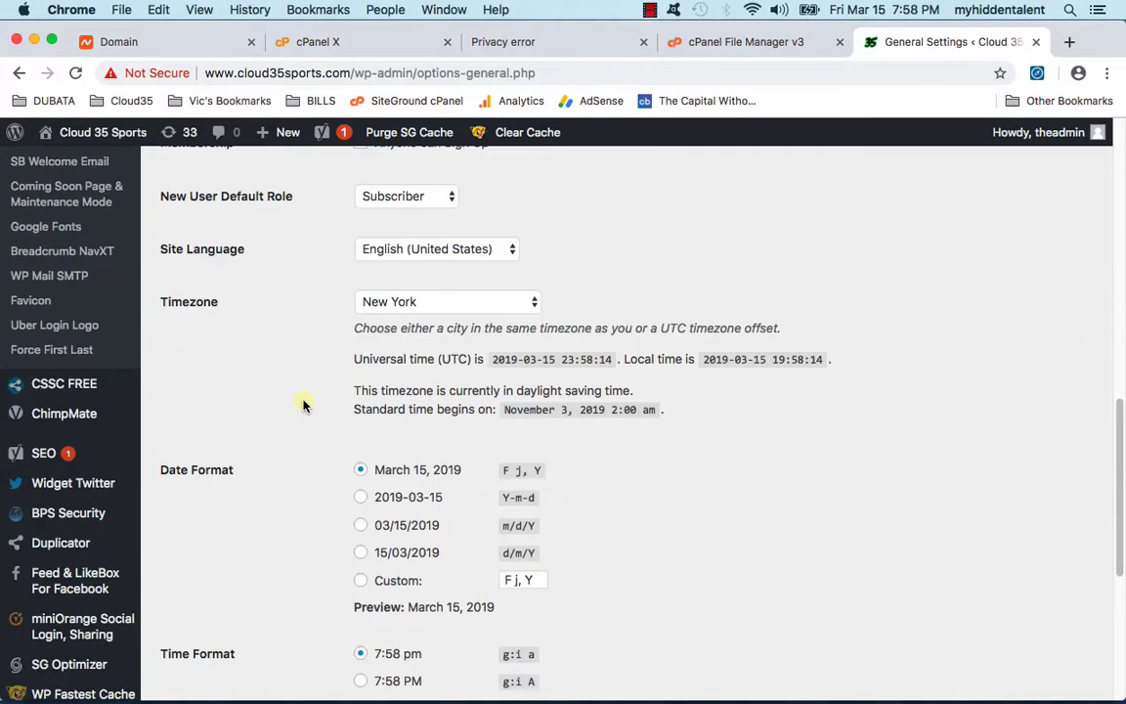
scroll(304, 403, down, 10)
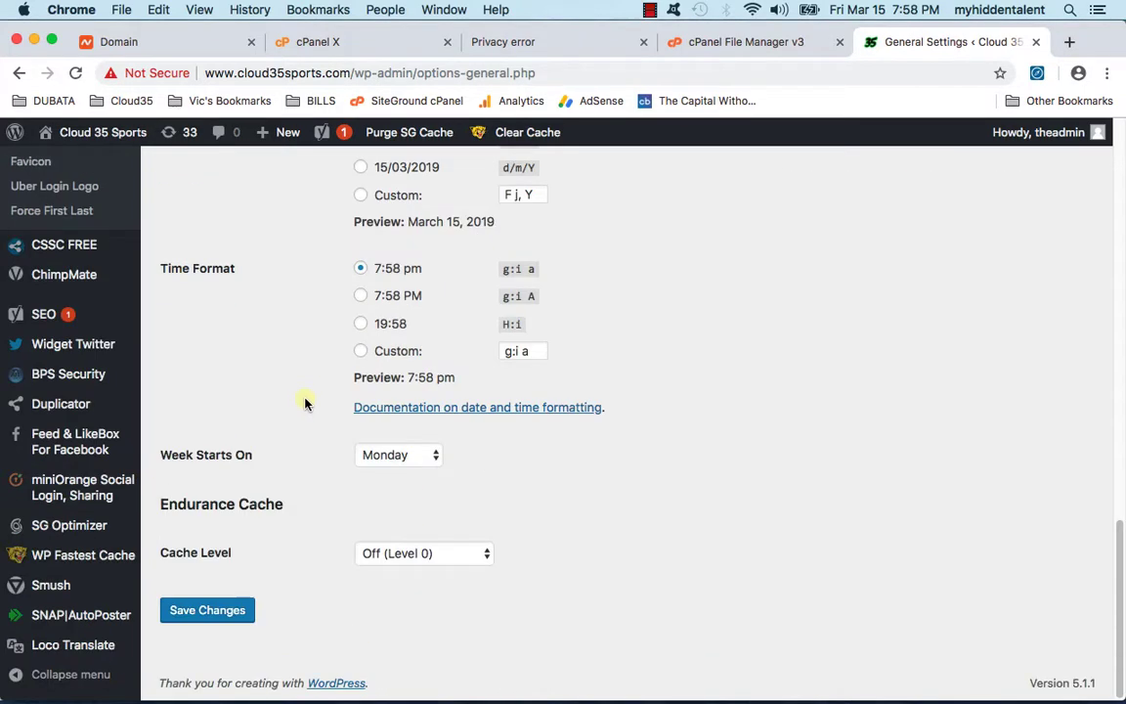
click(226, 616)
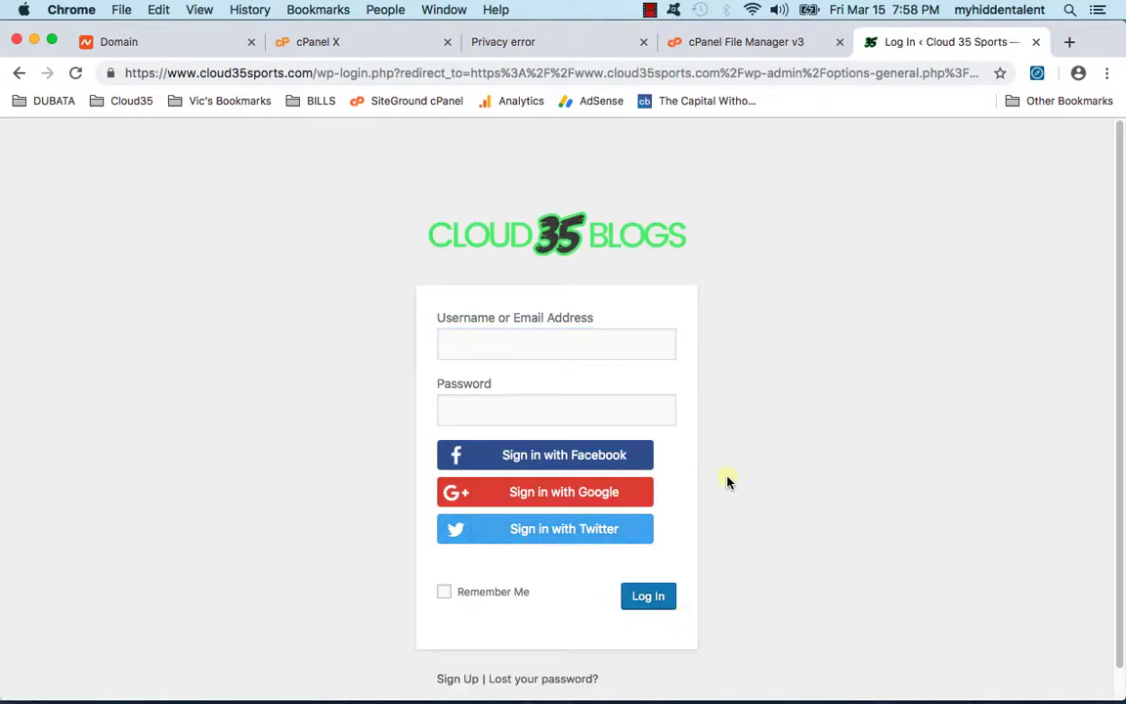
Step: Close the cPanel File Manager and privacy-error tabs, then return to General Settings
scroll(759, 503, down, 1)
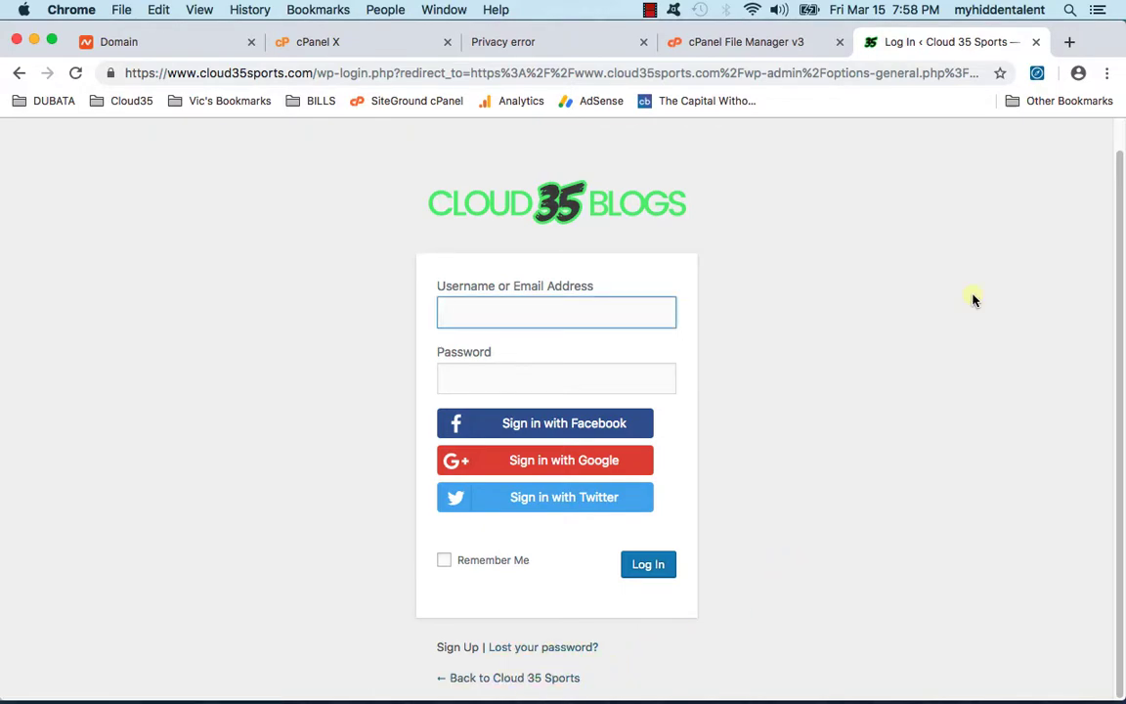
text(admi)
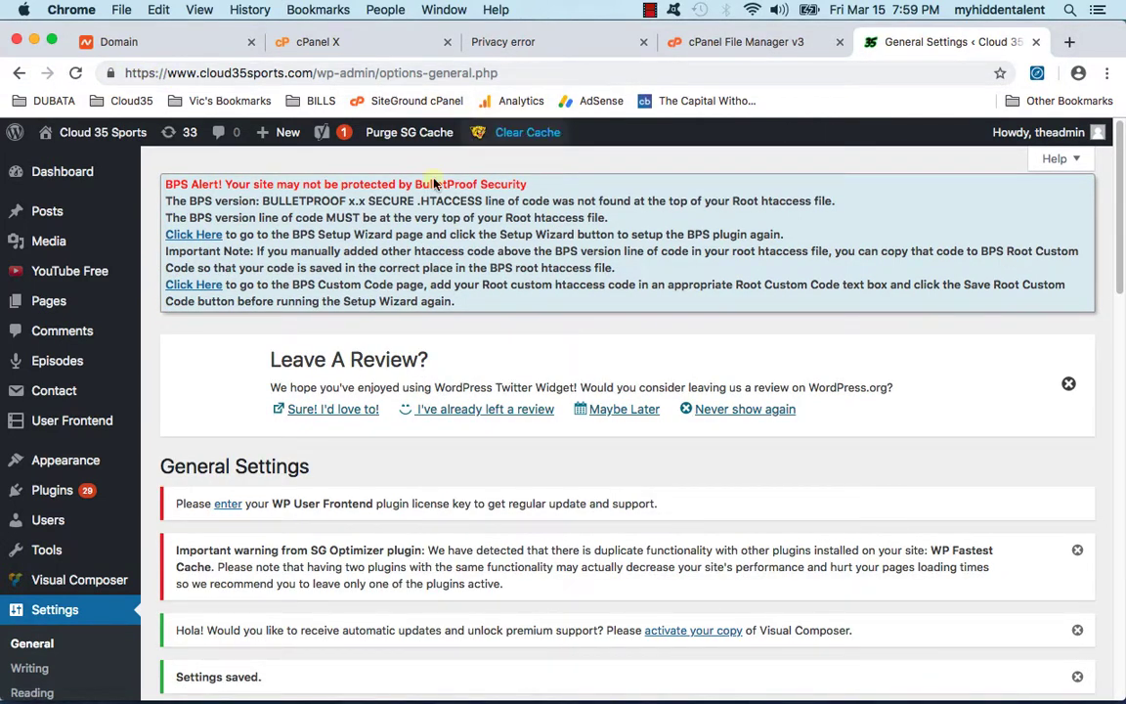
click(753, 44)
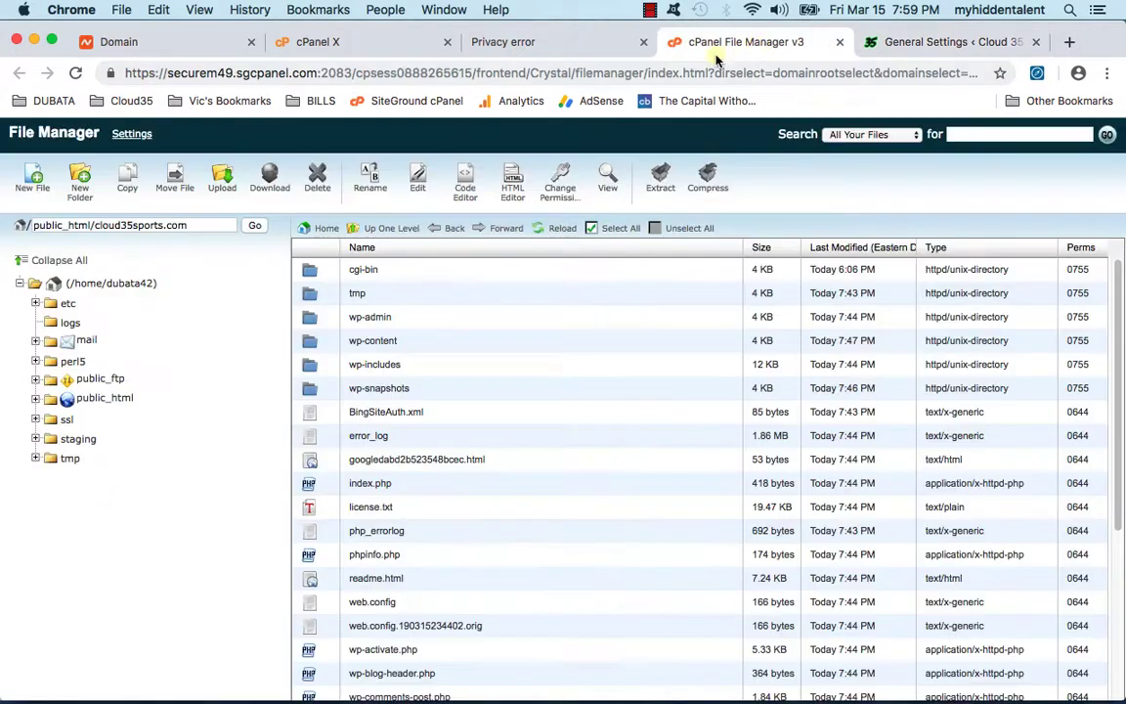
click(837, 42)
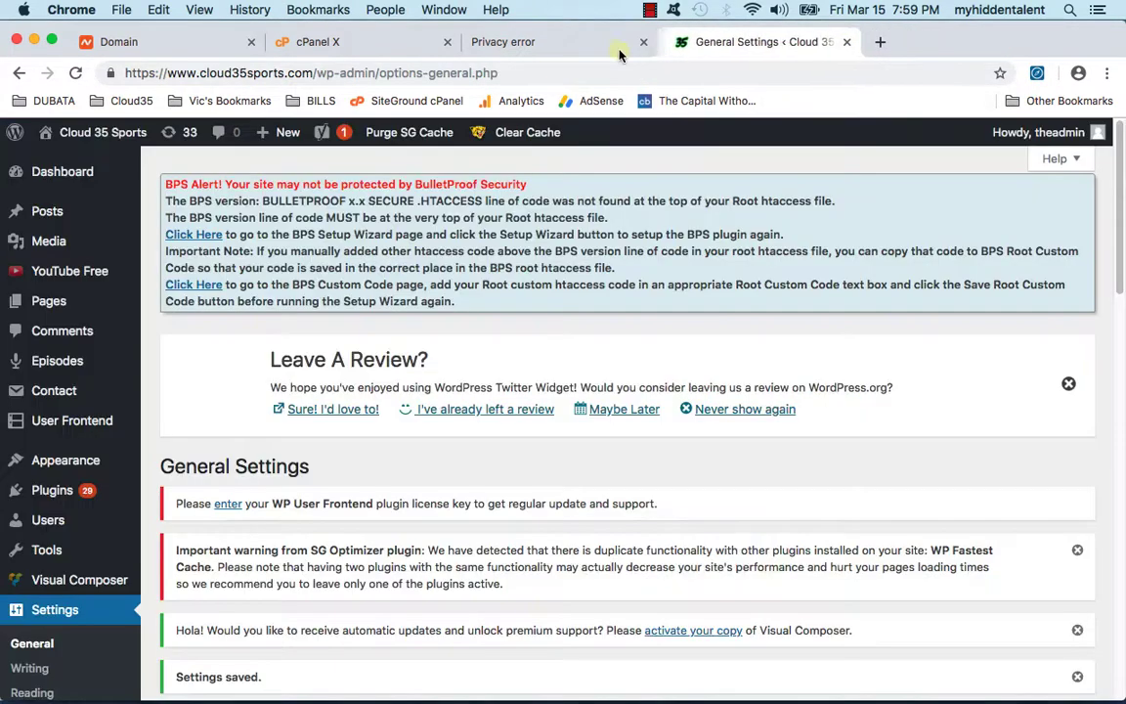
click(581, 51)
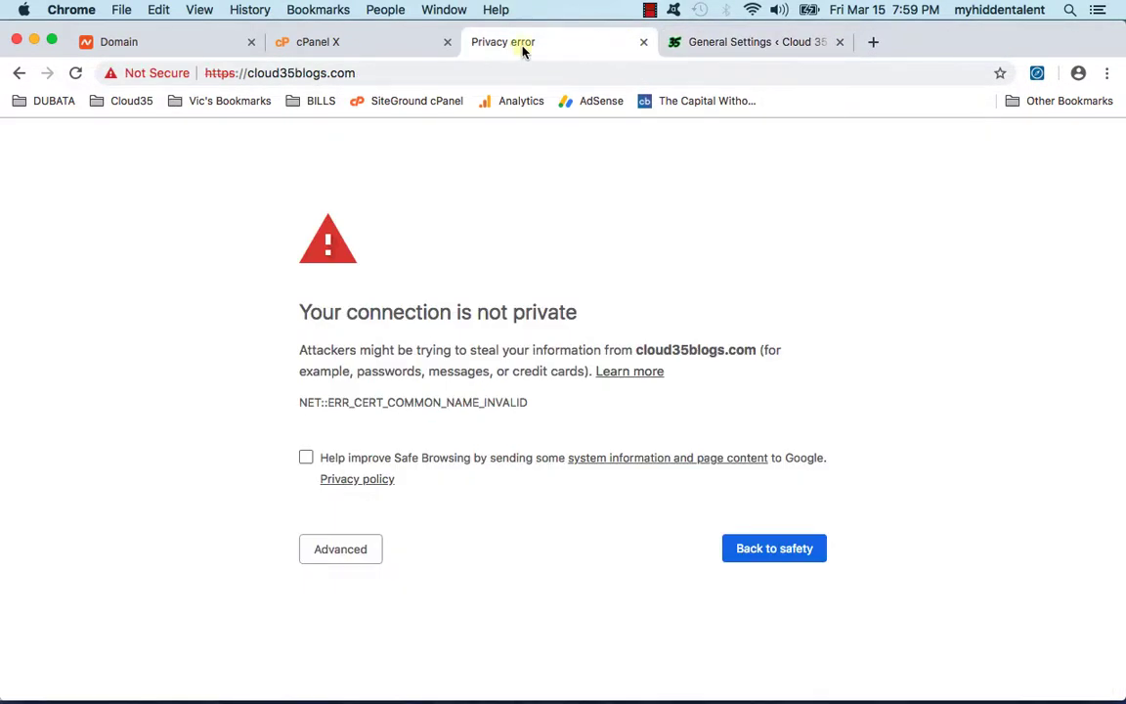
click(642, 43)
click(313, 41)
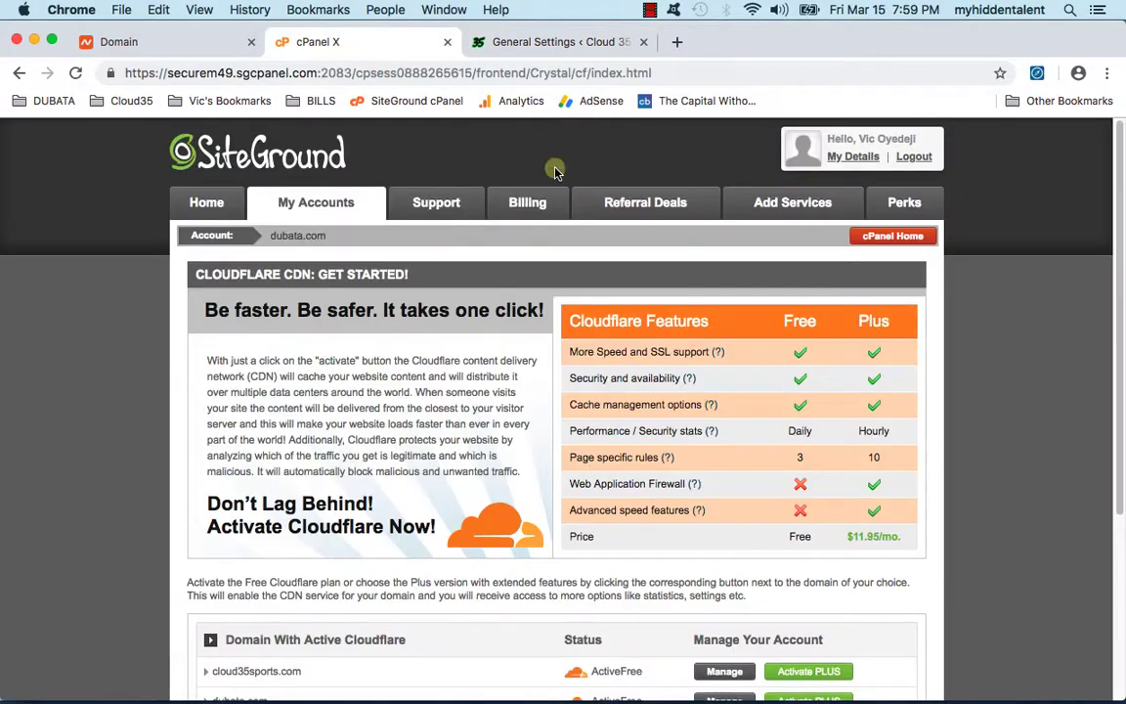
click(573, 41)
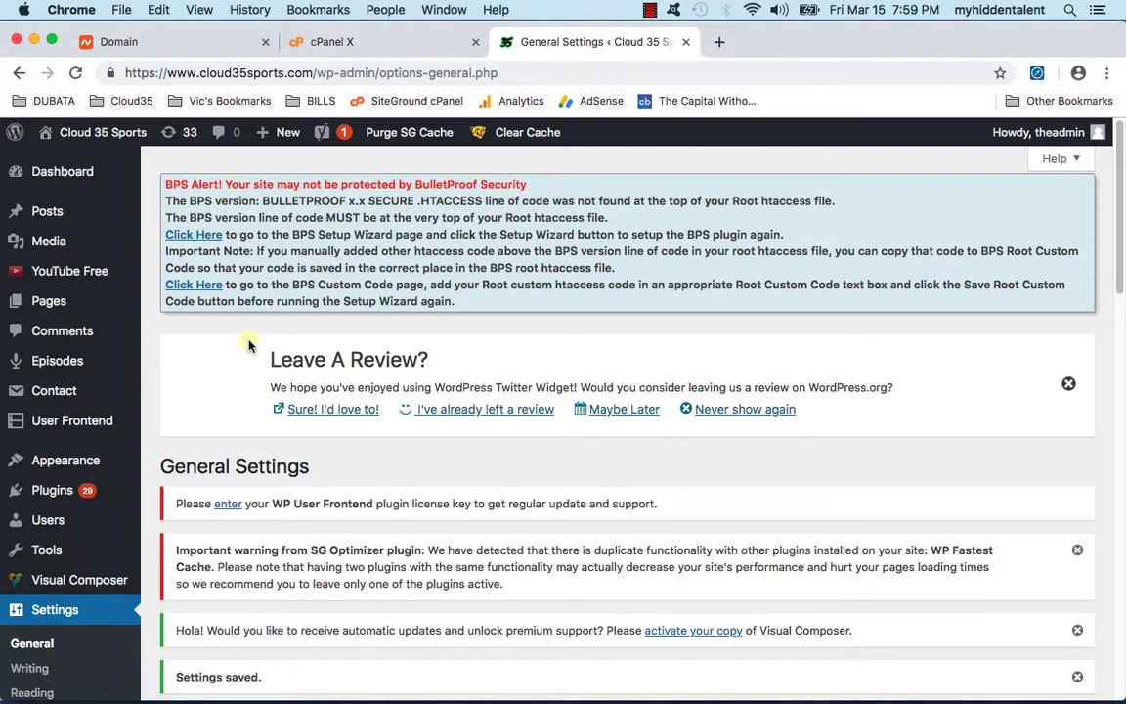
Step: Re-save the permalink structure on the Permalinks settings page
scroll(115, 458, down, 3)
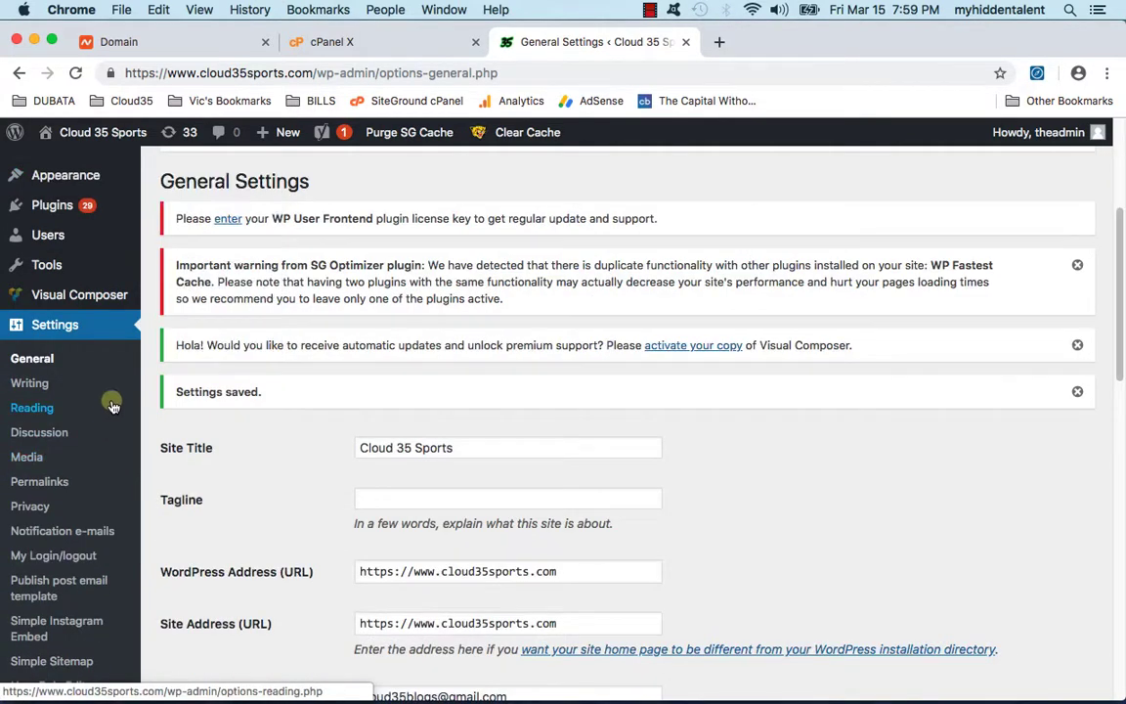
scroll(113, 406, down, 10)
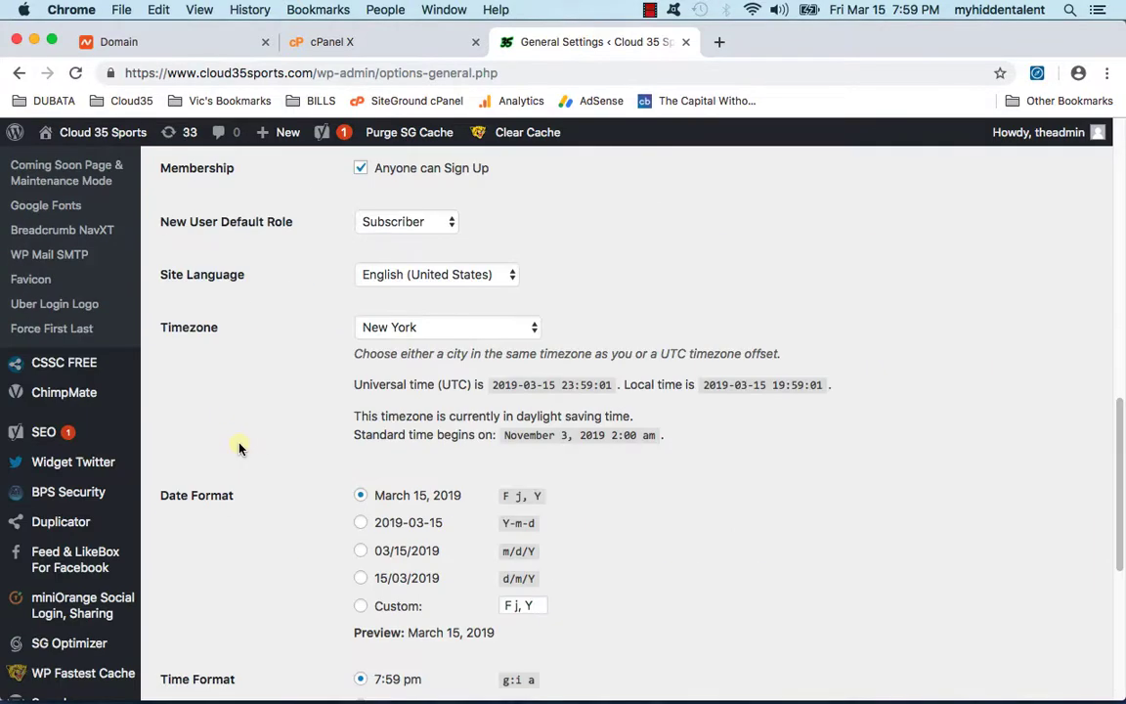
scroll(110, 293, up, 10)
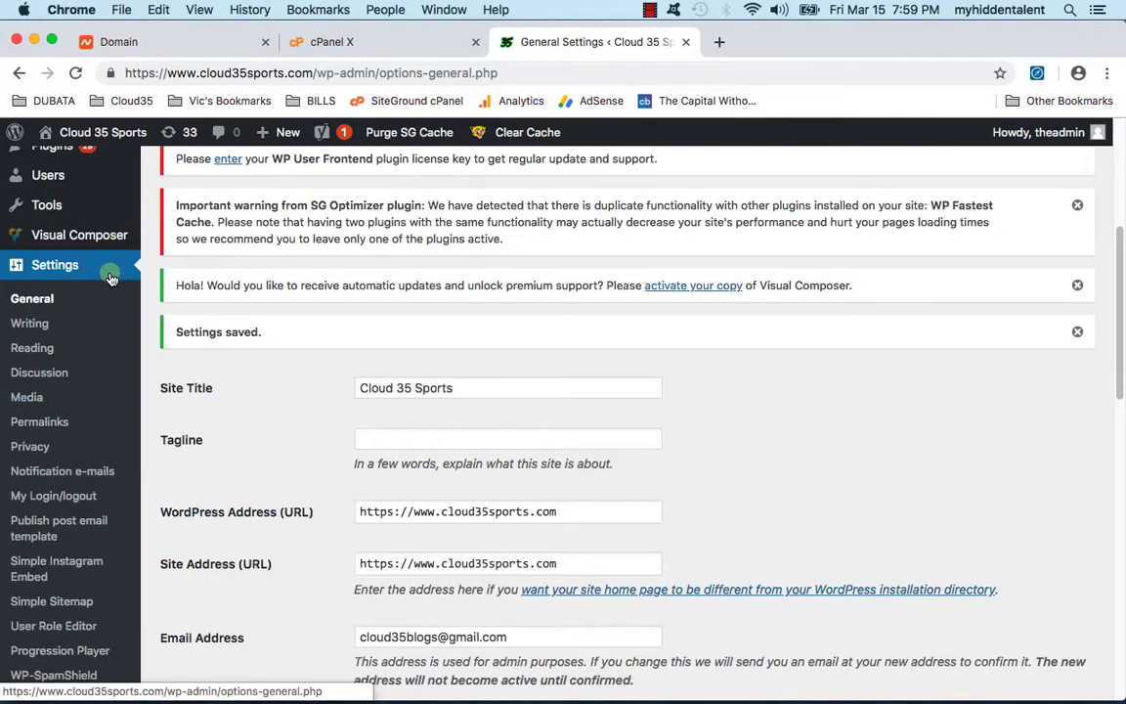
scroll(104, 299, down, 2)
click(60, 330)
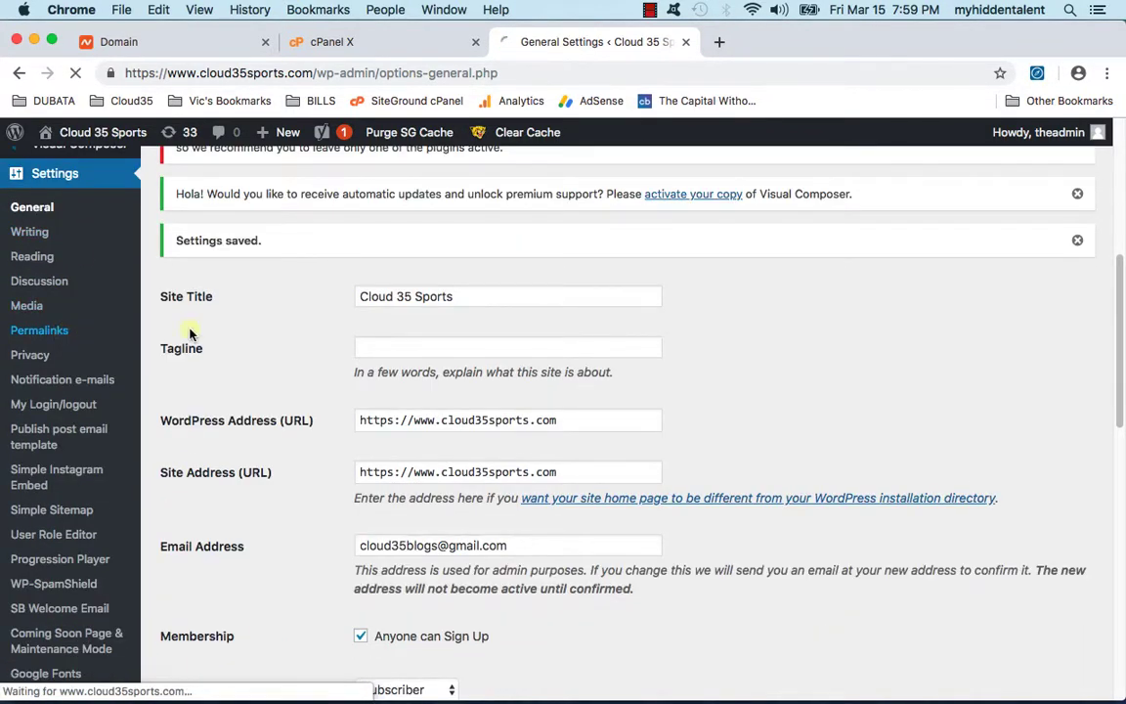
scroll(231, 347, down, 8)
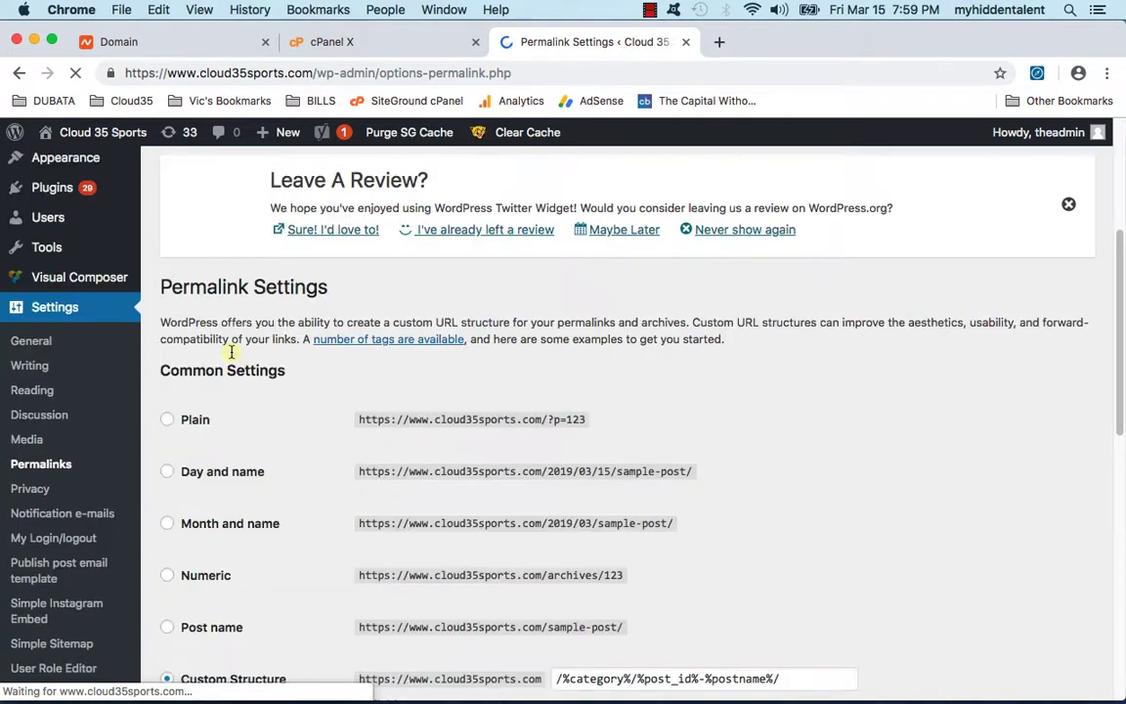
scroll(232, 359, down, 6)
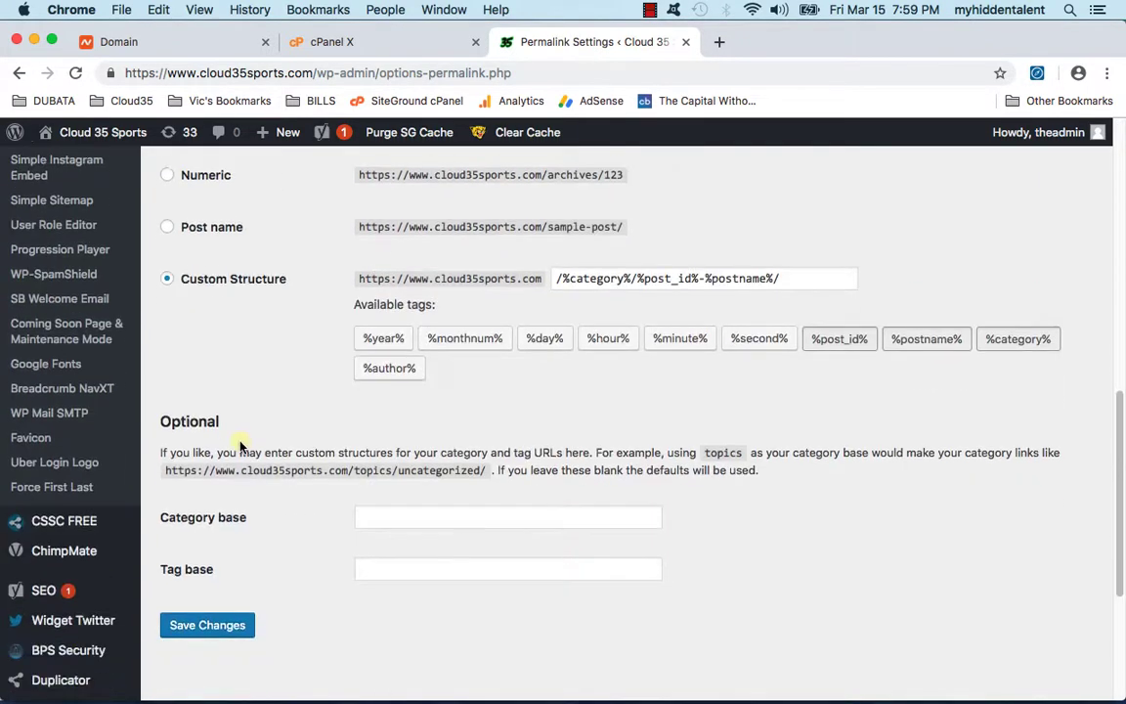
click(226, 634)
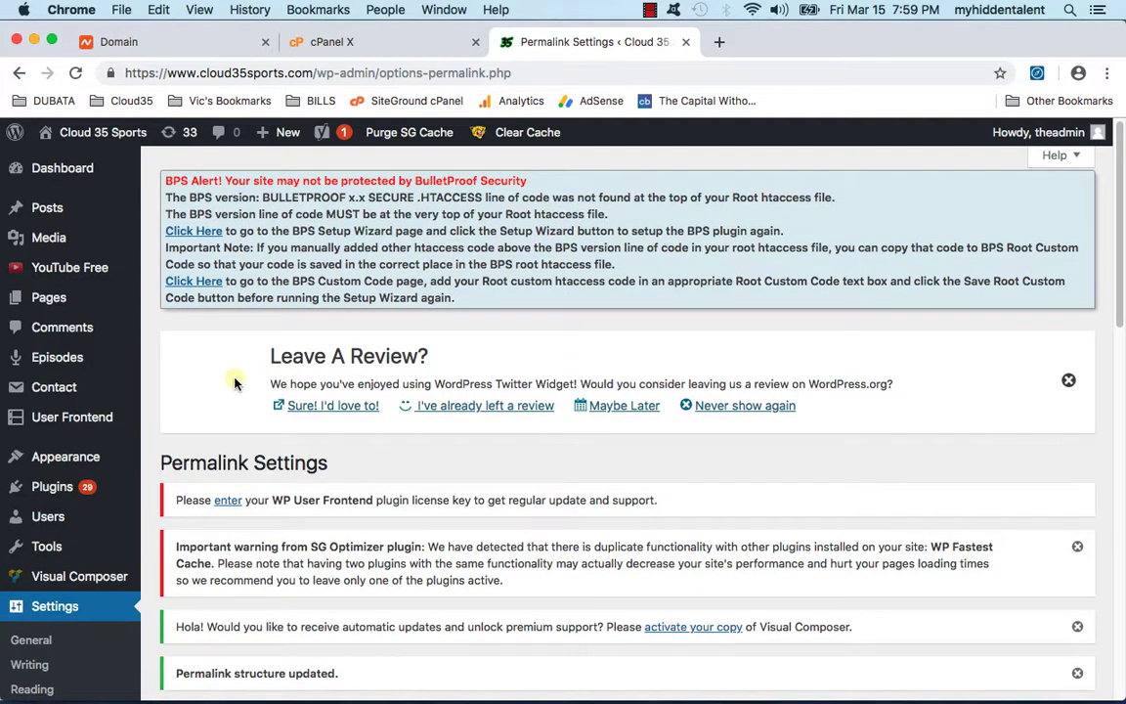
Step: Run the BulletProof Security Setup Wizard and confirm it with OK
scroll(208, 338, down, 14)
mouse_move(86, 366)
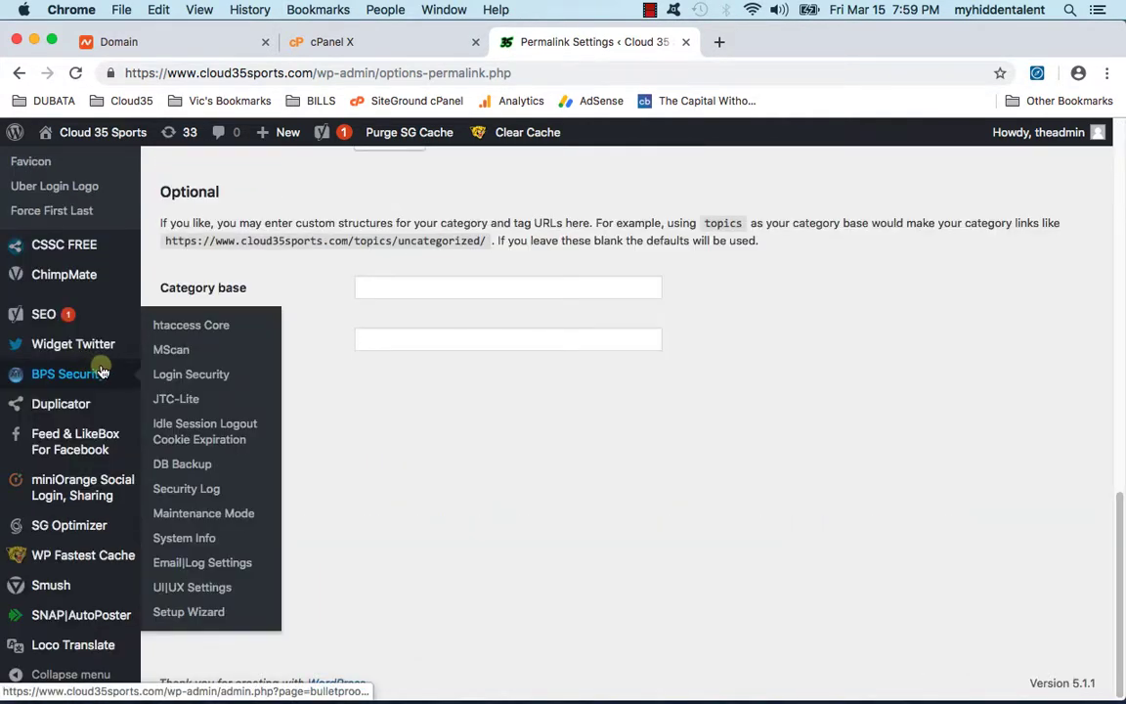
click(197, 615)
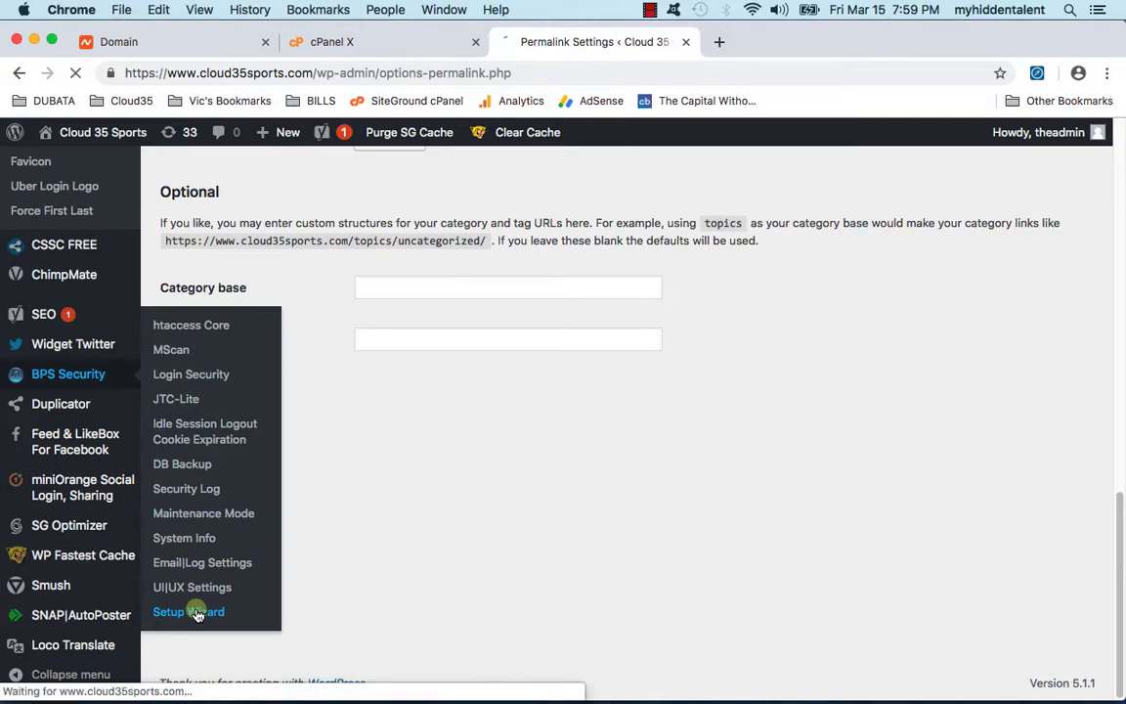
scroll(325, 329, down, 10)
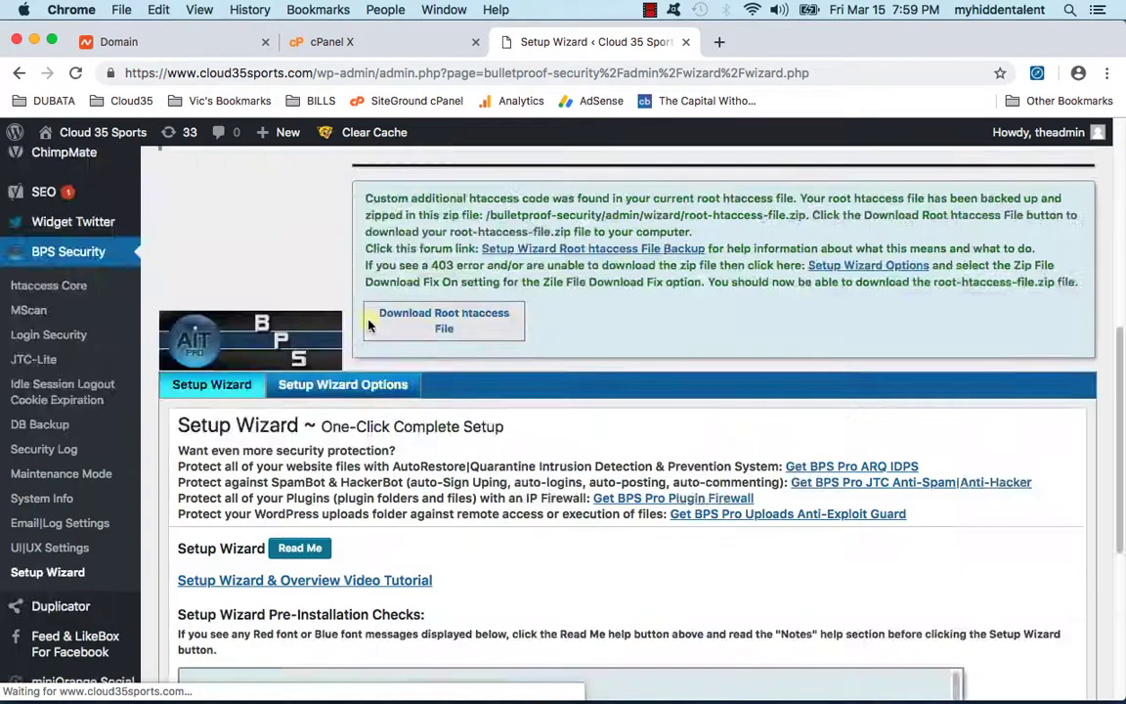
scroll(324, 330, down, 3)
click(256, 575)
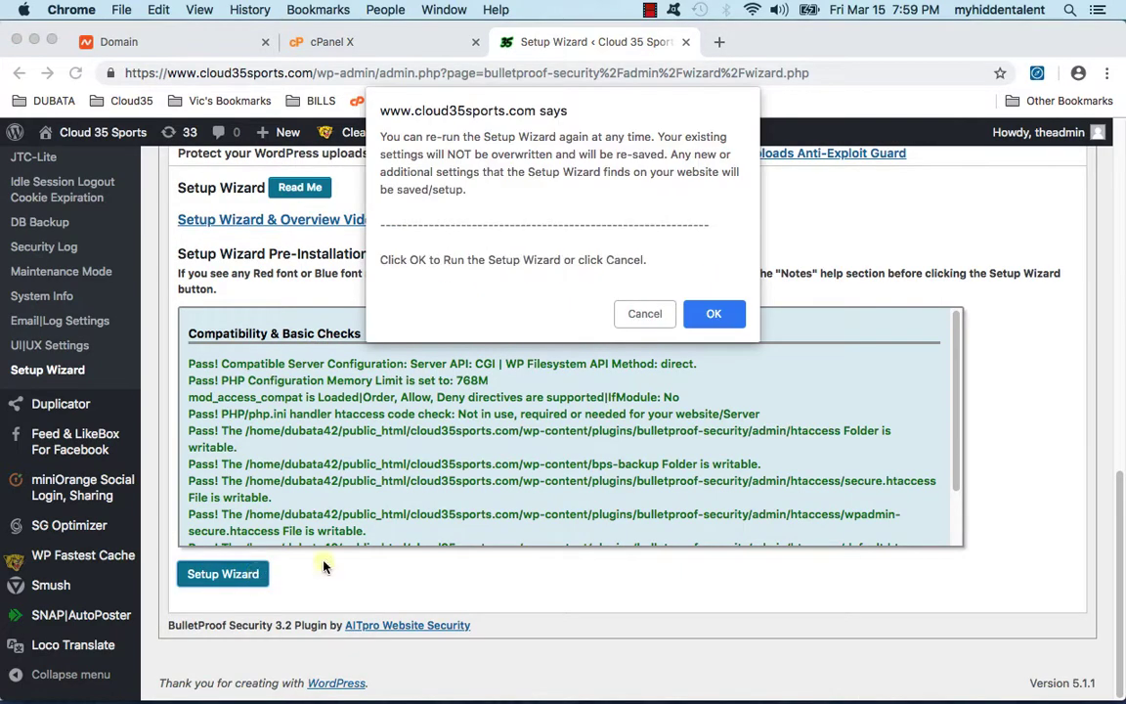
click(713, 313)
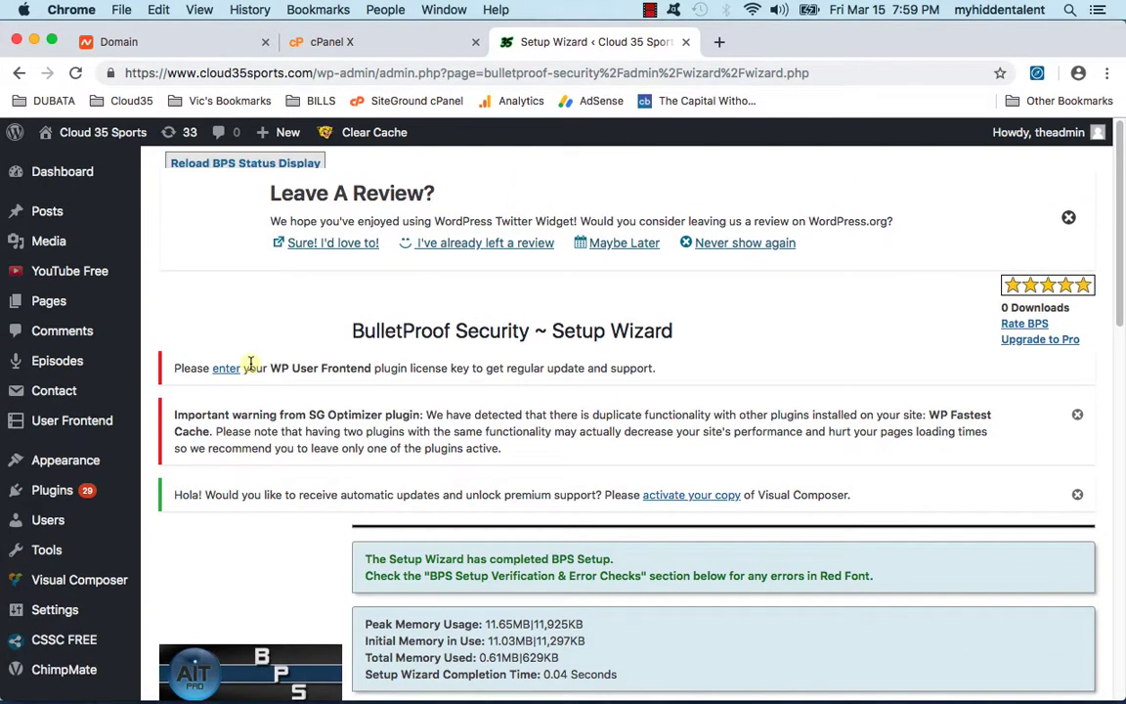
scroll(265, 465, down, 10)
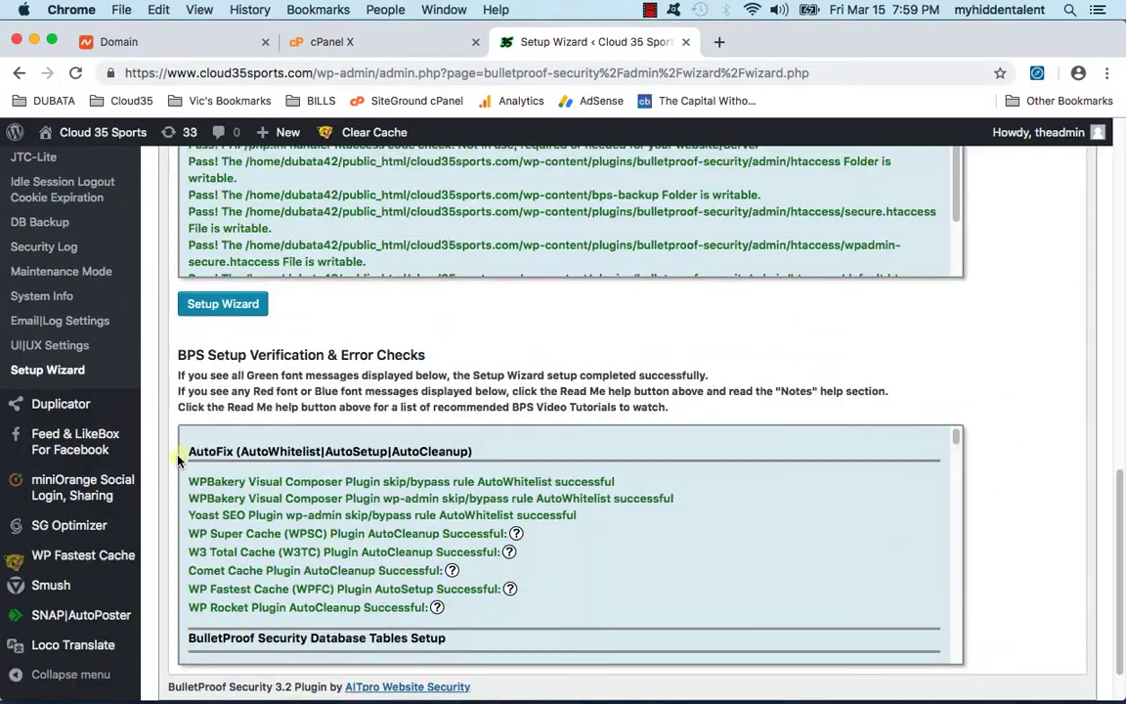
scroll(177, 460, up, 3)
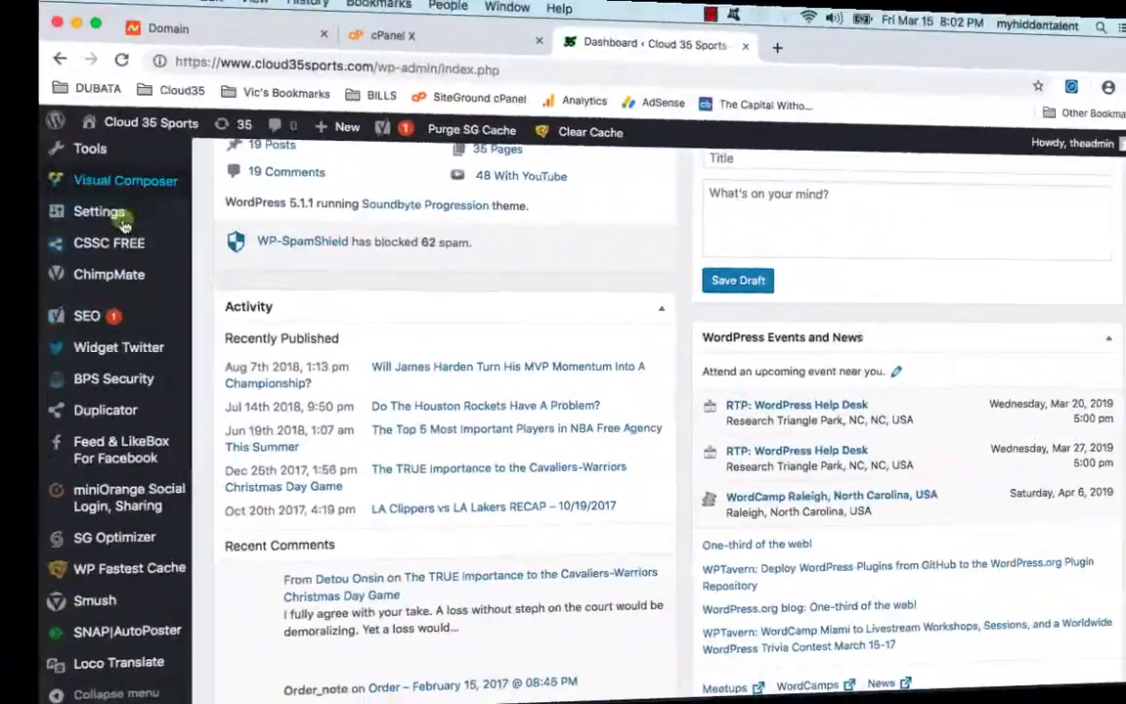
Step: Open the James Harden MVP post from All Posts and look through it in the block editor
mouse_move(128, 283)
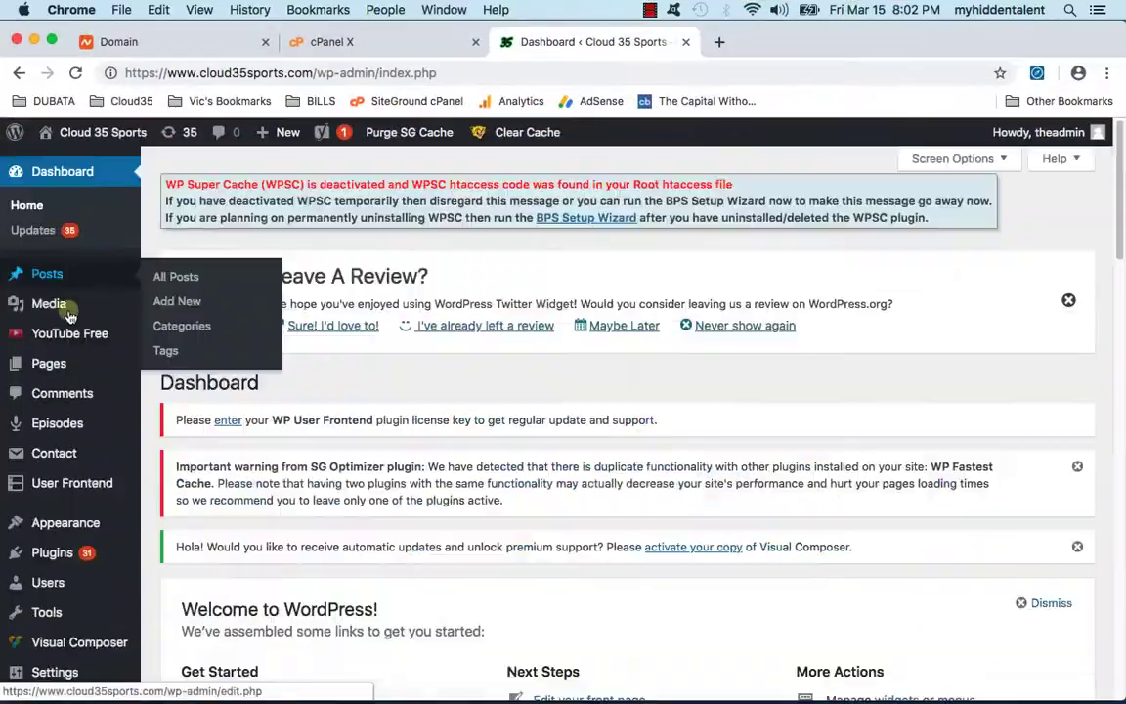
click(195, 280)
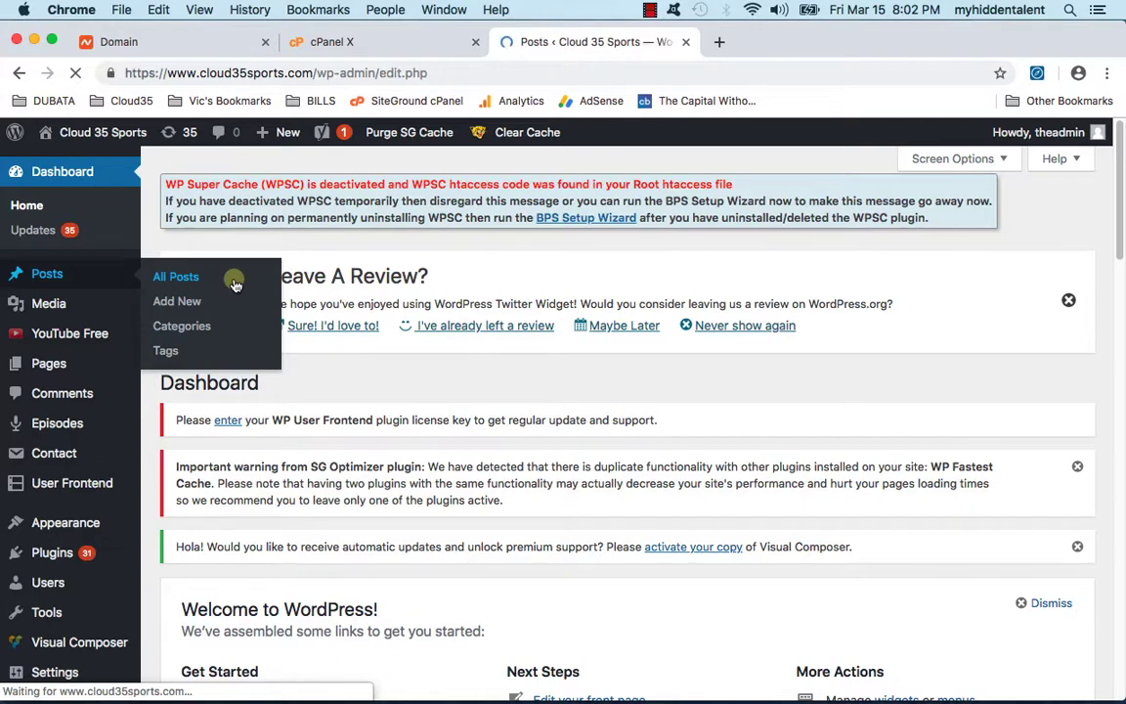
scroll(586, 318, down, 5)
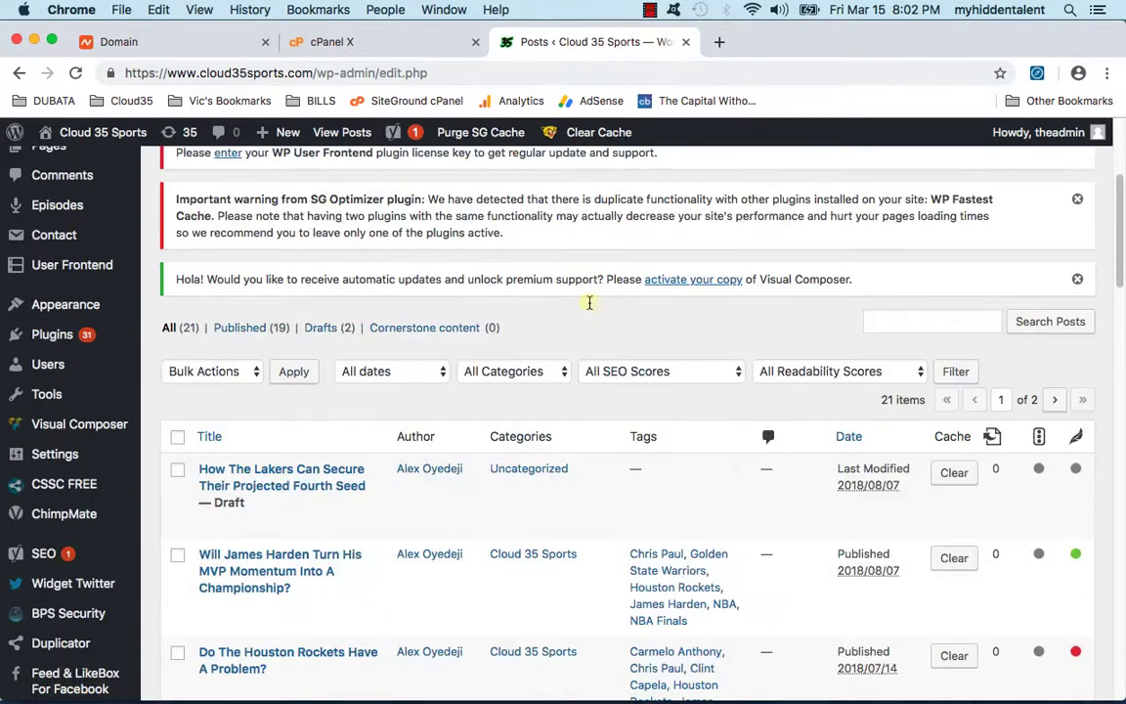
scroll(382, 421, down, 1)
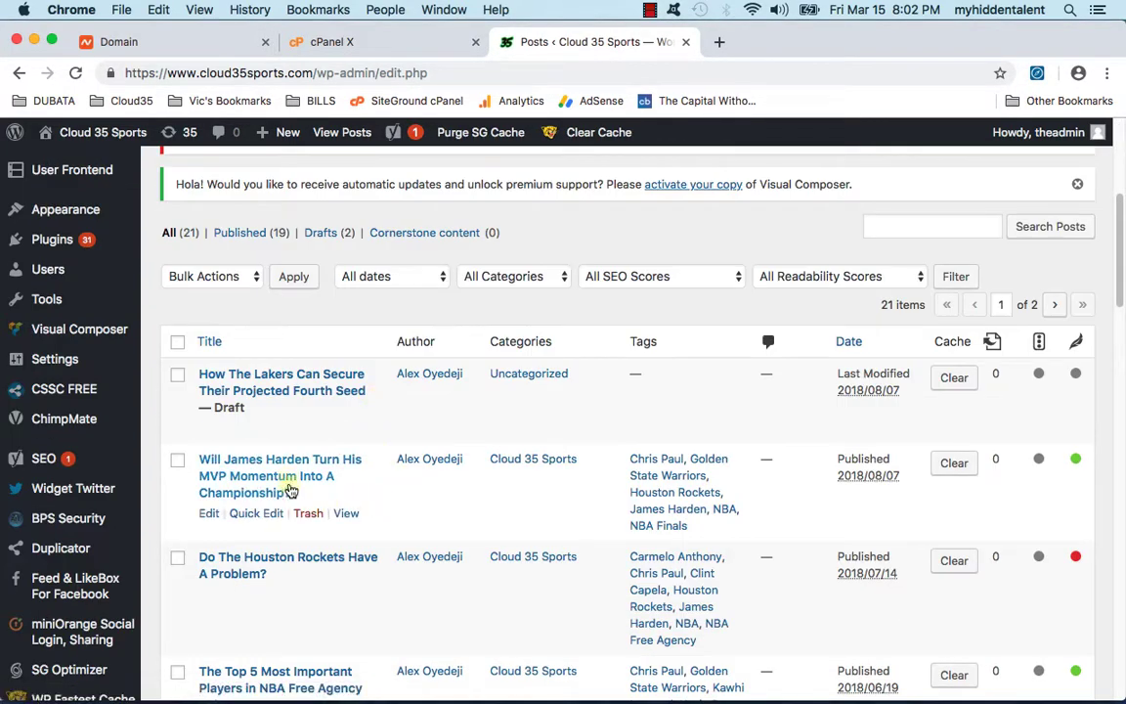
click(297, 474)
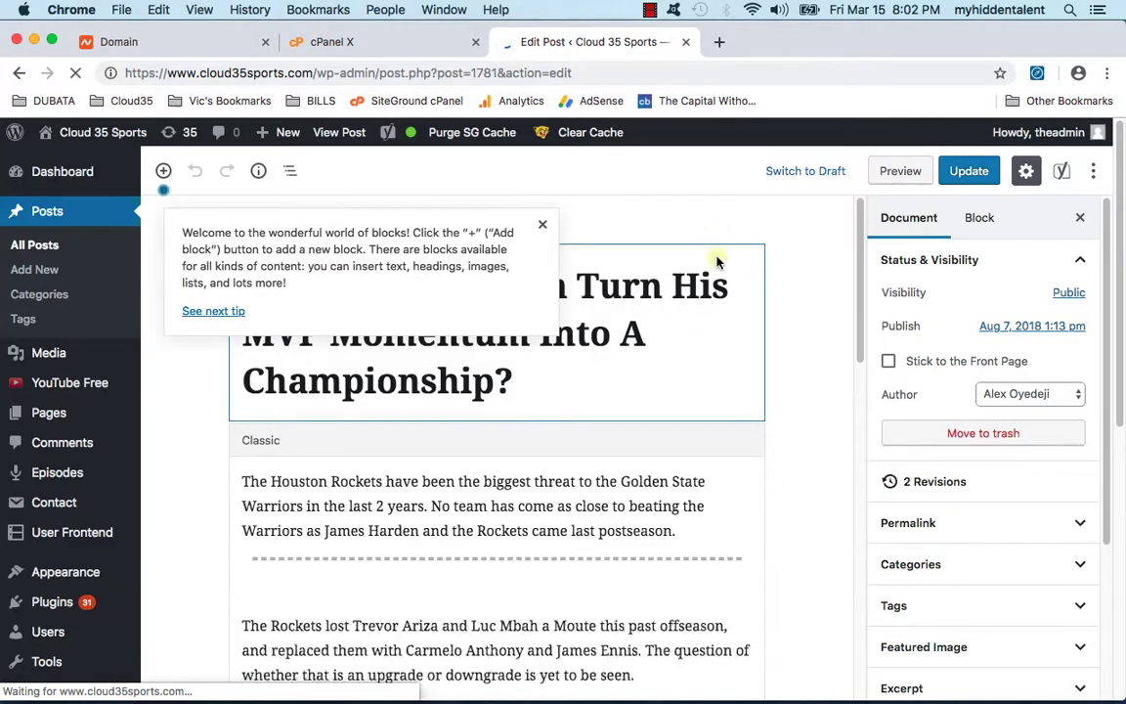
click(544, 227)
scroll(648, 448, down, 15)
scroll(635, 445, up, 3)
scroll(705, 456, up, 12)
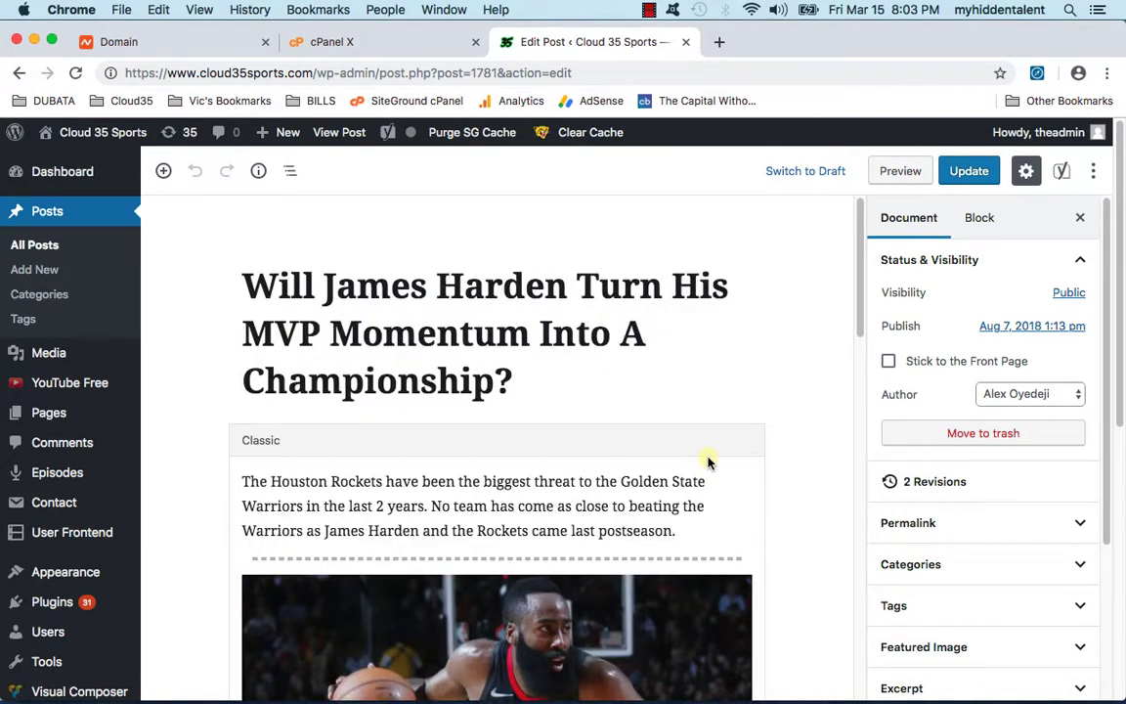
scroll(708, 461, down, 10)
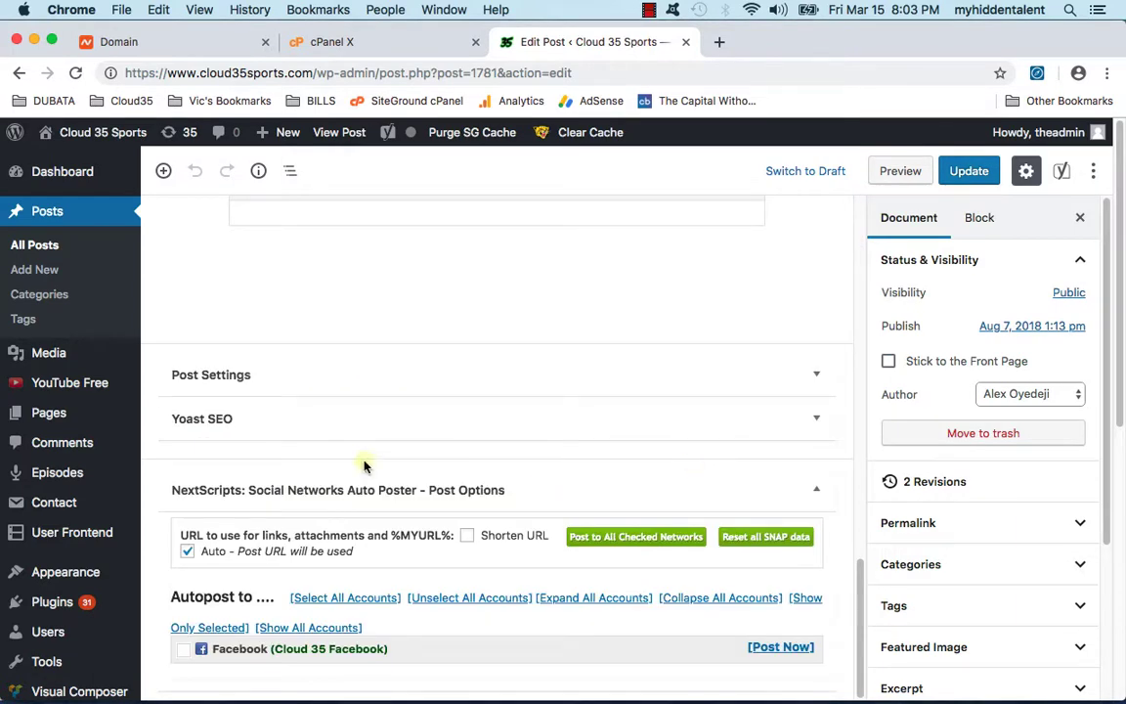
scroll(364, 465, up, 10)
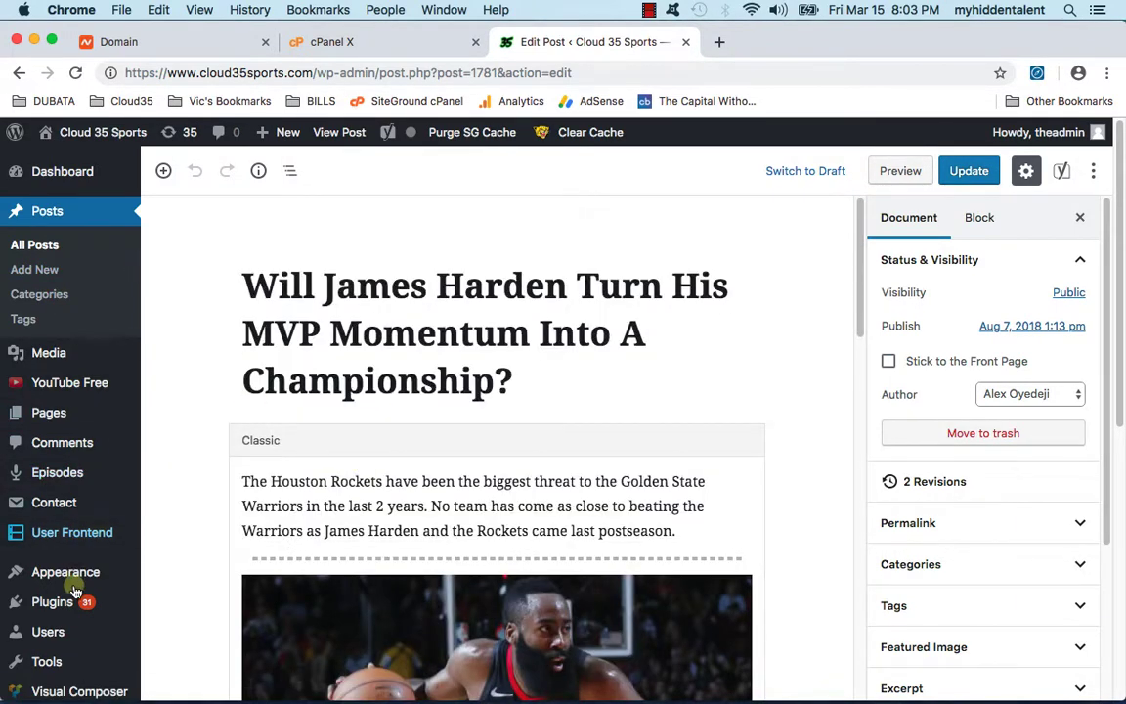
Step: Check Installed Plugins, then go to Add New and begin searching for 'wordpress editor'
mouse_move(75, 598)
click(256, 599)
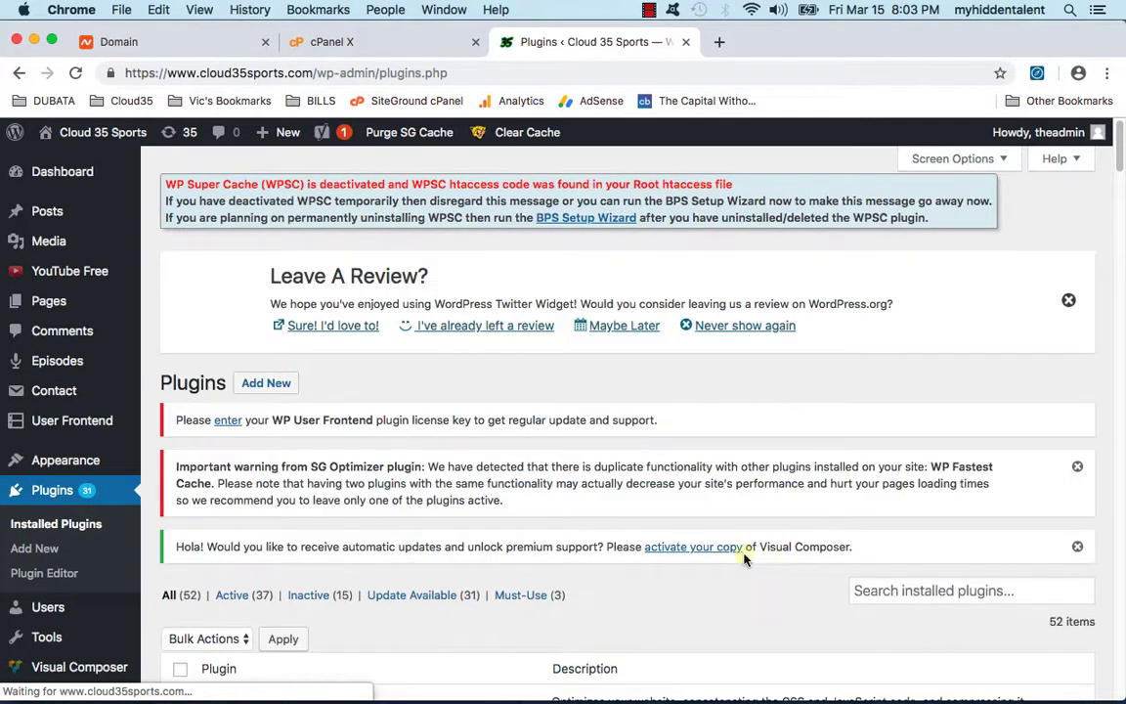
click(887, 589)
scroll(931, 527, down, 2)
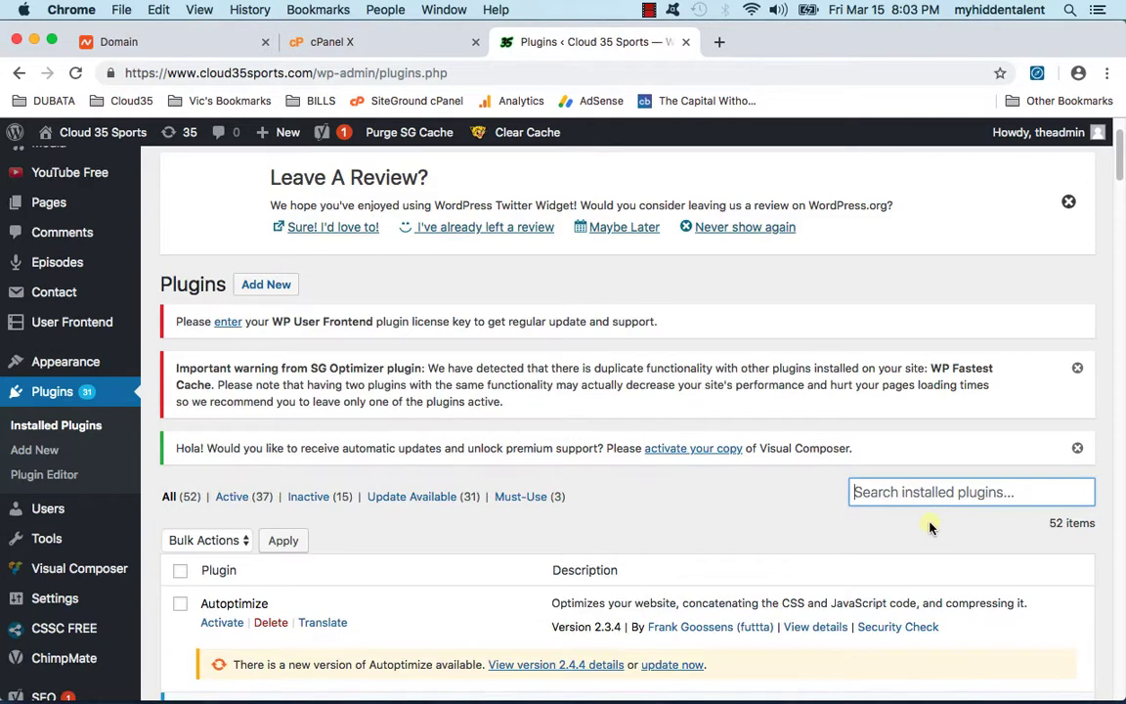
click(26, 450)
text(wordpress editor)
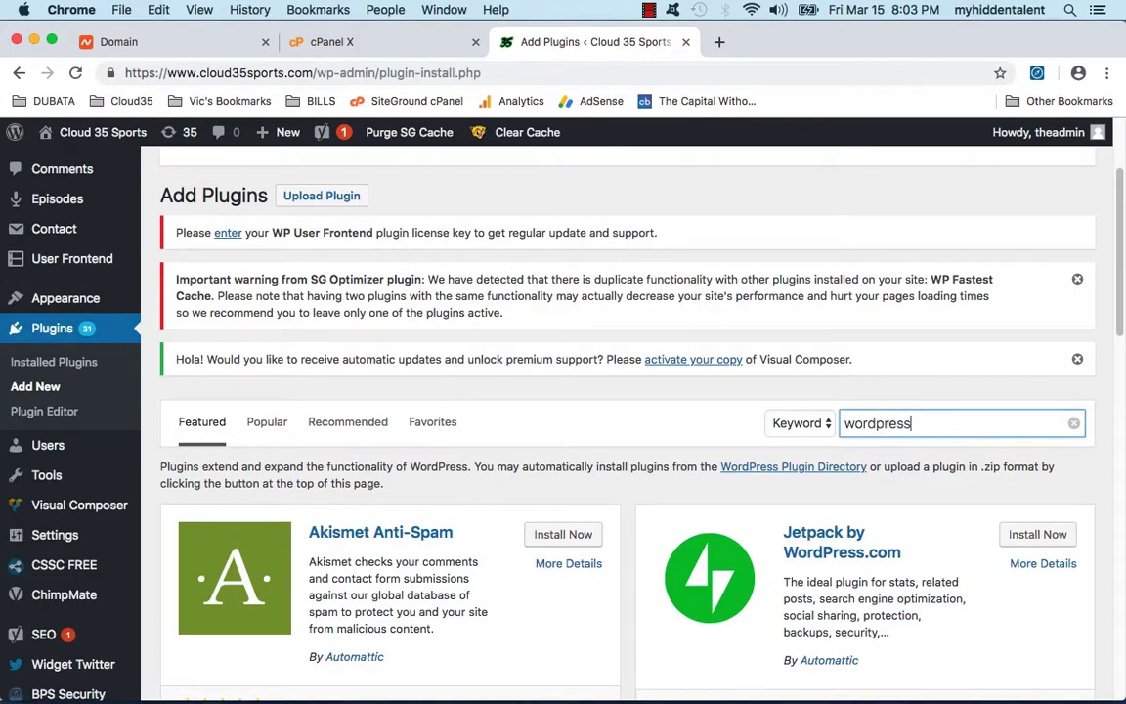
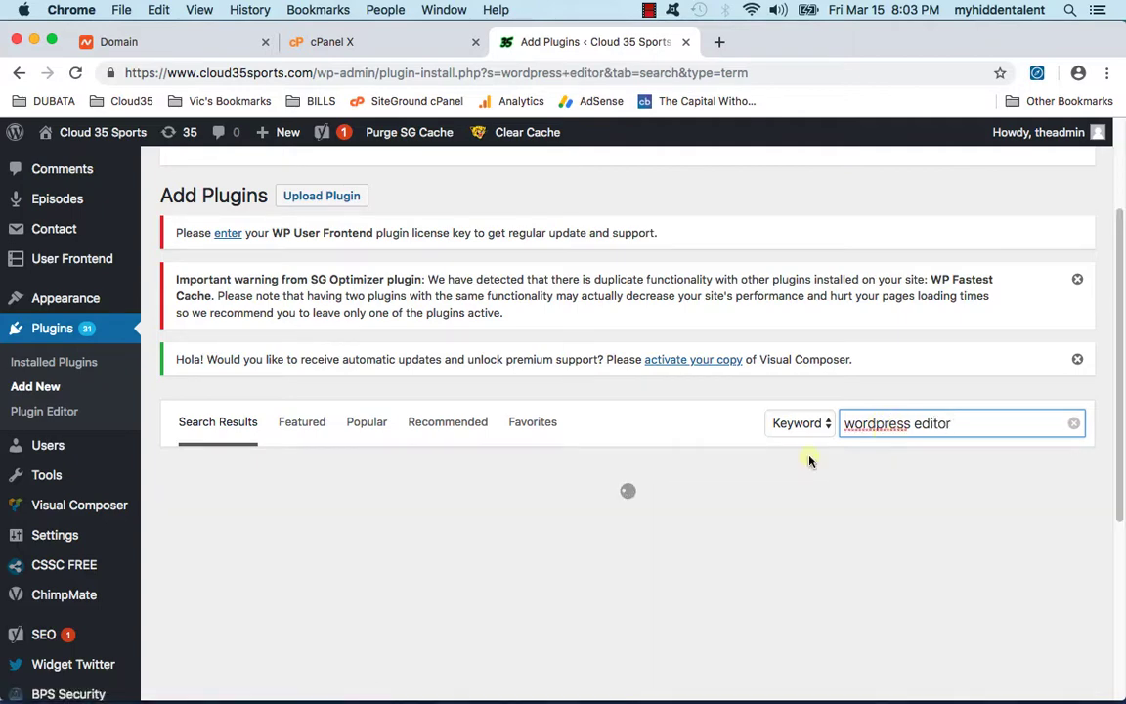
Step: Install the Classic Editor plugin from the search results and activate it
scroll(743, 427, down, 2)
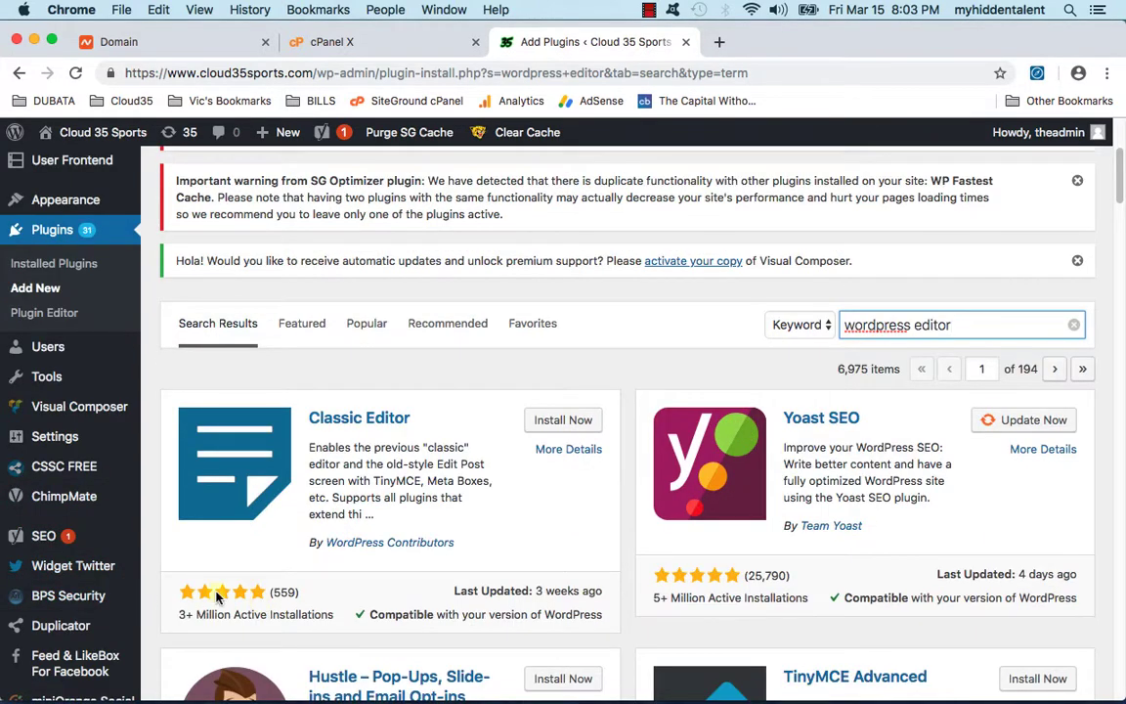
drag(176, 614, 330, 614)
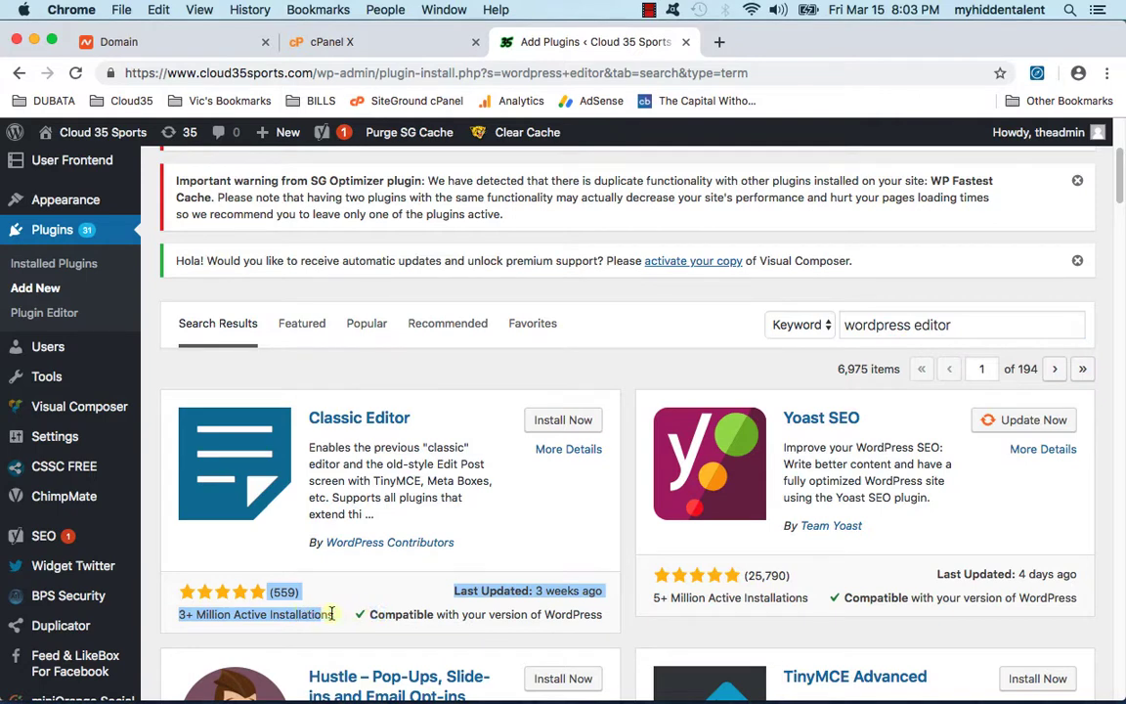
click(559, 426)
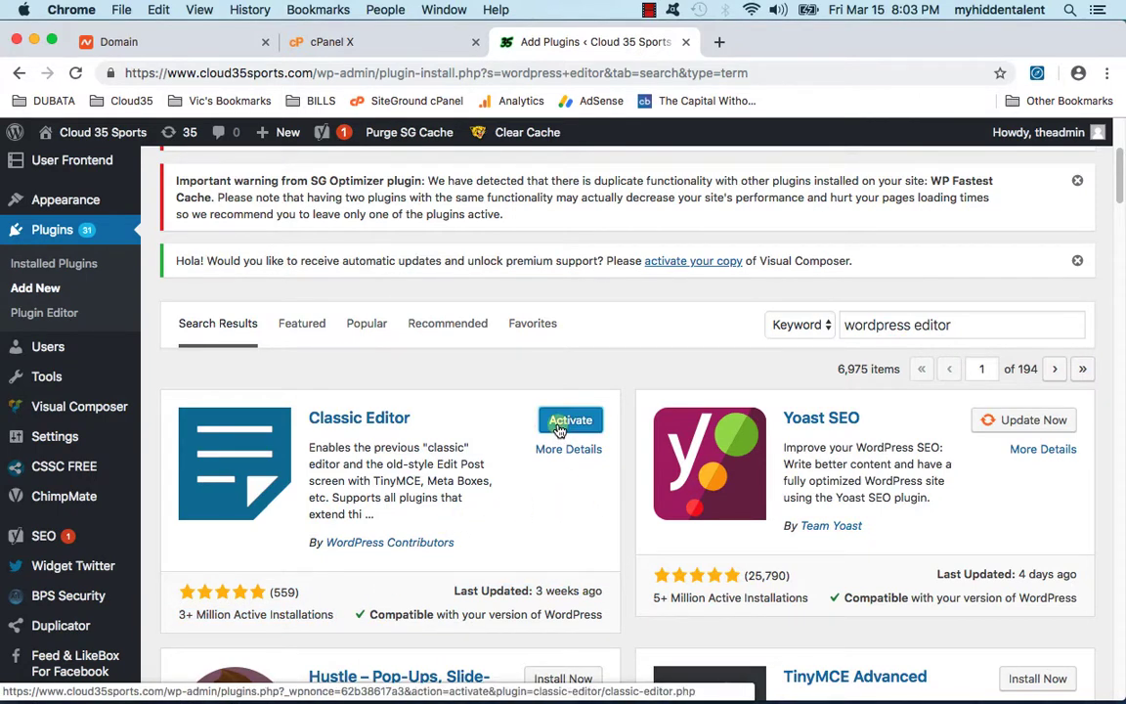
click(560, 427)
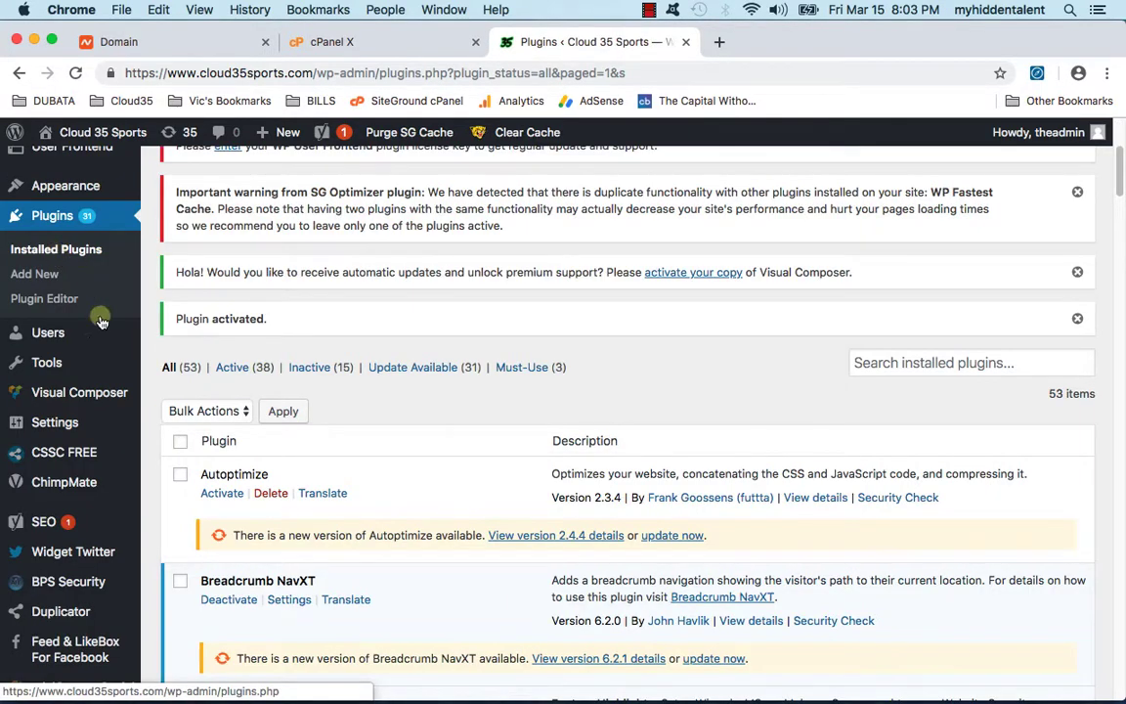
Step: Reload Installed Plugins and tick YouTube, Yoast SEO, WPBakery Visual Composer and Social Login
scroll(113, 582, down, 5)
scroll(78, 371, down, 9)
scroll(59, 494, up, 6)
click(98, 483)
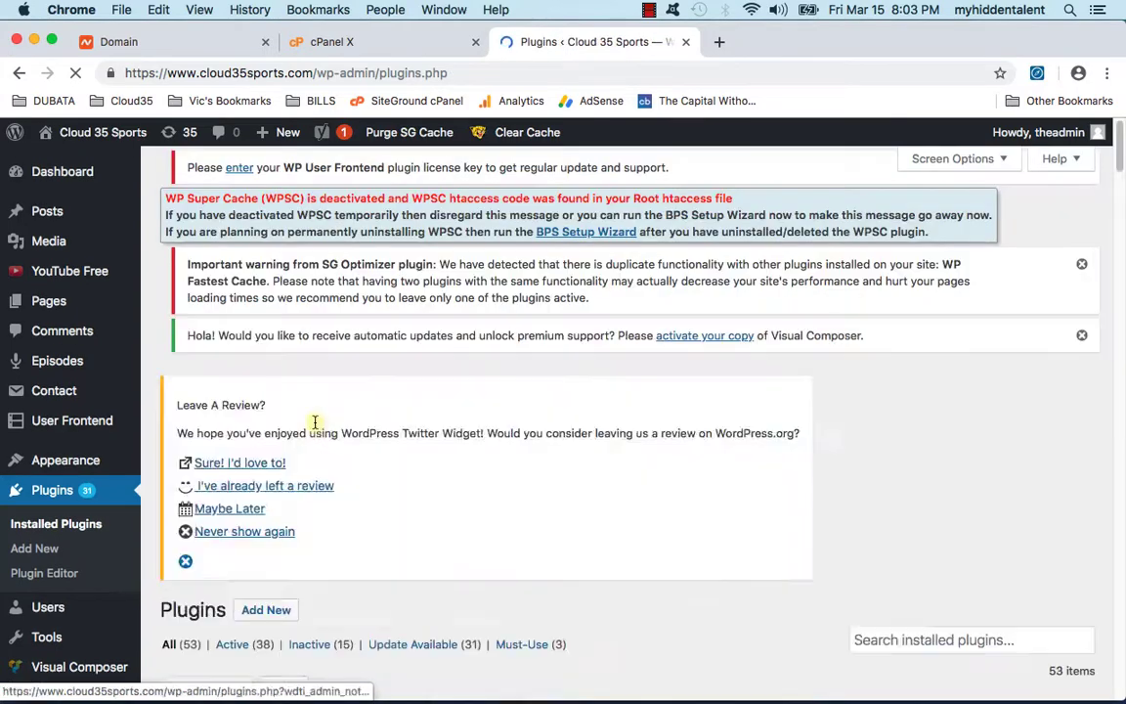
scroll(281, 485, down, 20)
scroll(277, 489, down, 10)
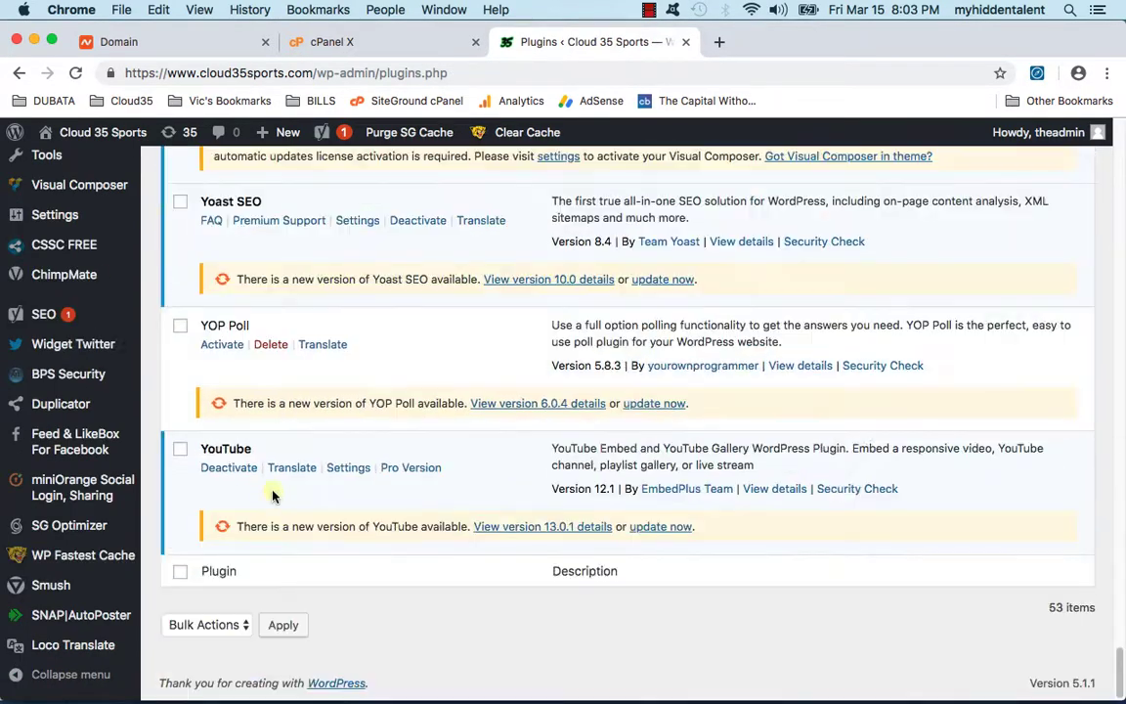
click(179, 449)
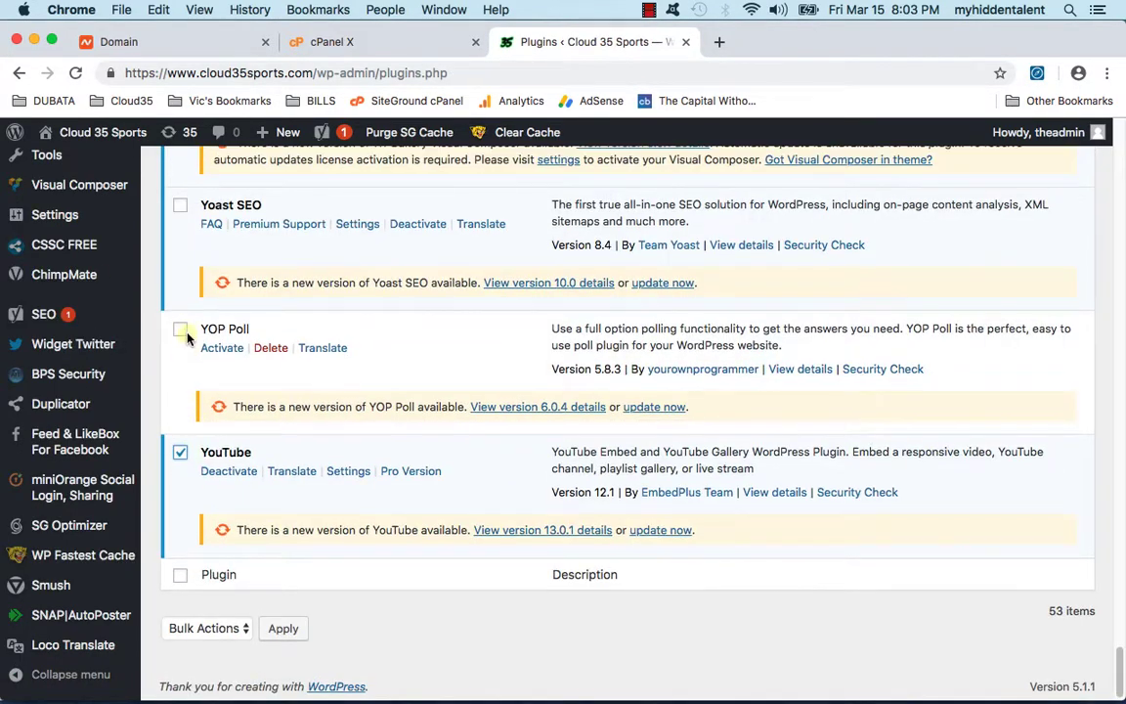
scroll(240, 364, up, 2)
click(181, 291)
scroll(190, 316, up, 4)
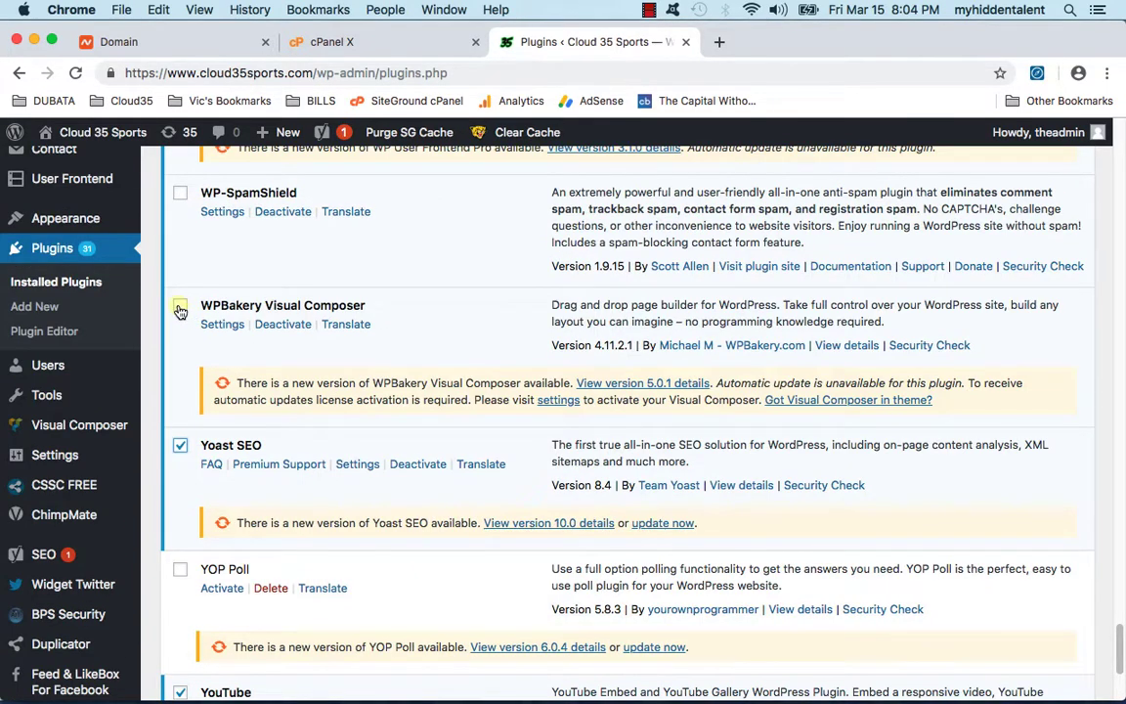
click(181, 309)
scroll(235, 337, up, 5)
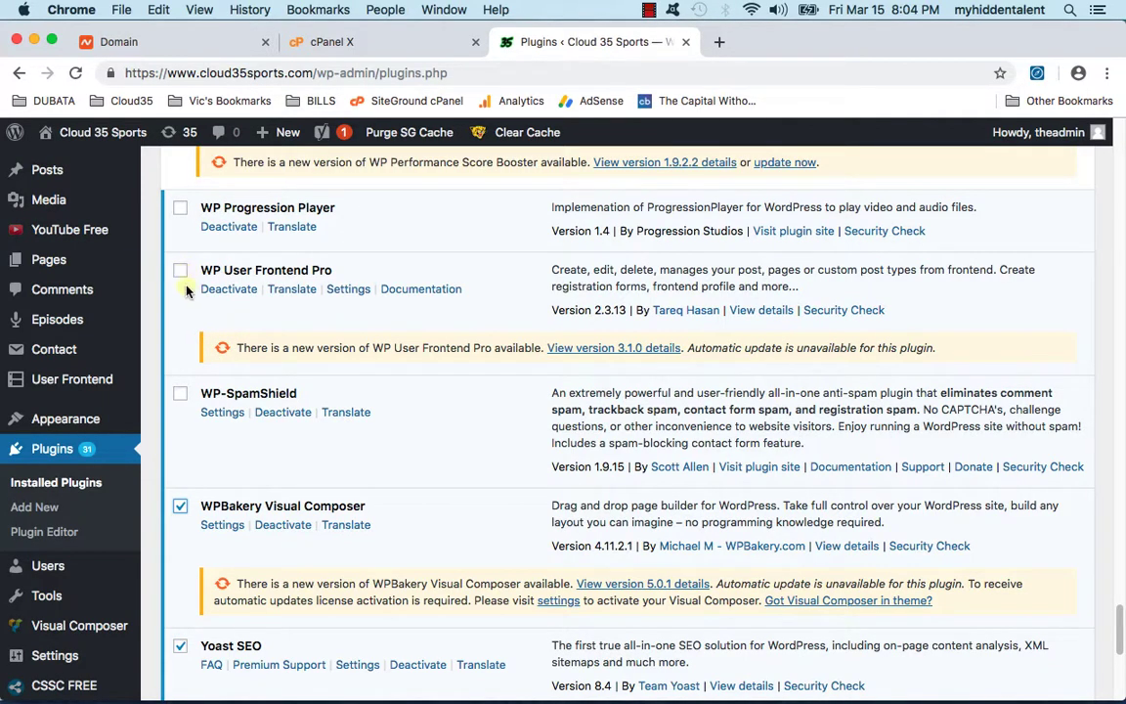
scroll(181, 293, up, 8)
scroll(189, 272, up, 20)
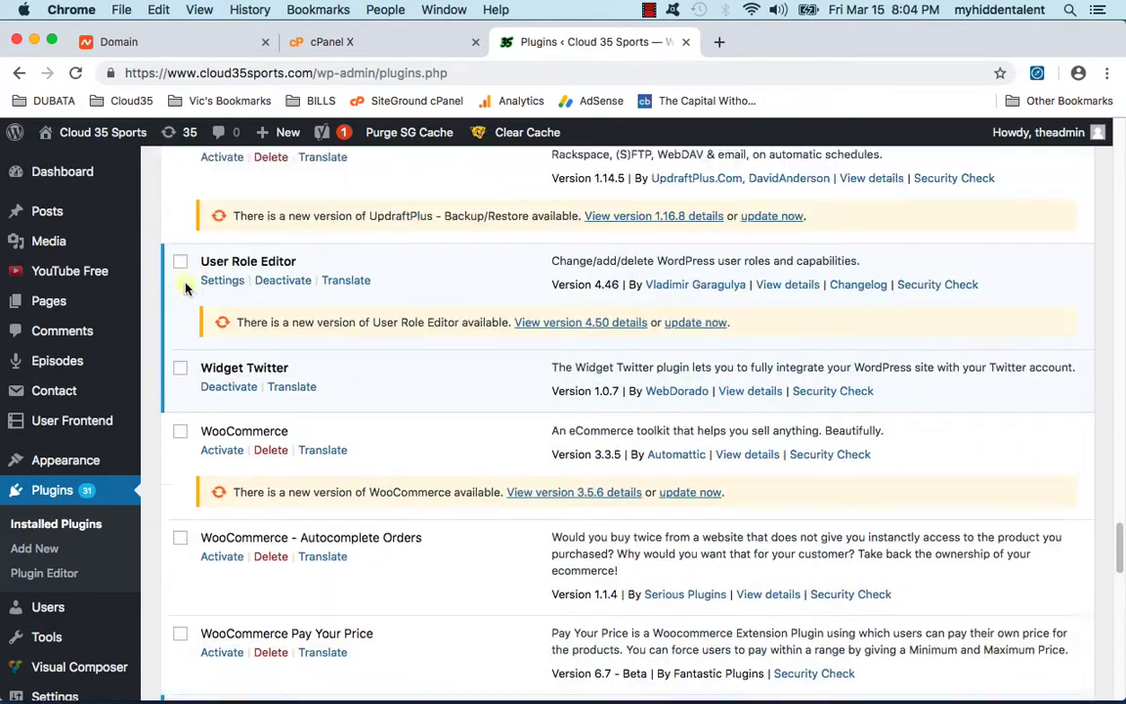
click(181, 330)
Step: Apply the Activate bulk action to the ticked plugins
scroll(181, 256, up, 1)
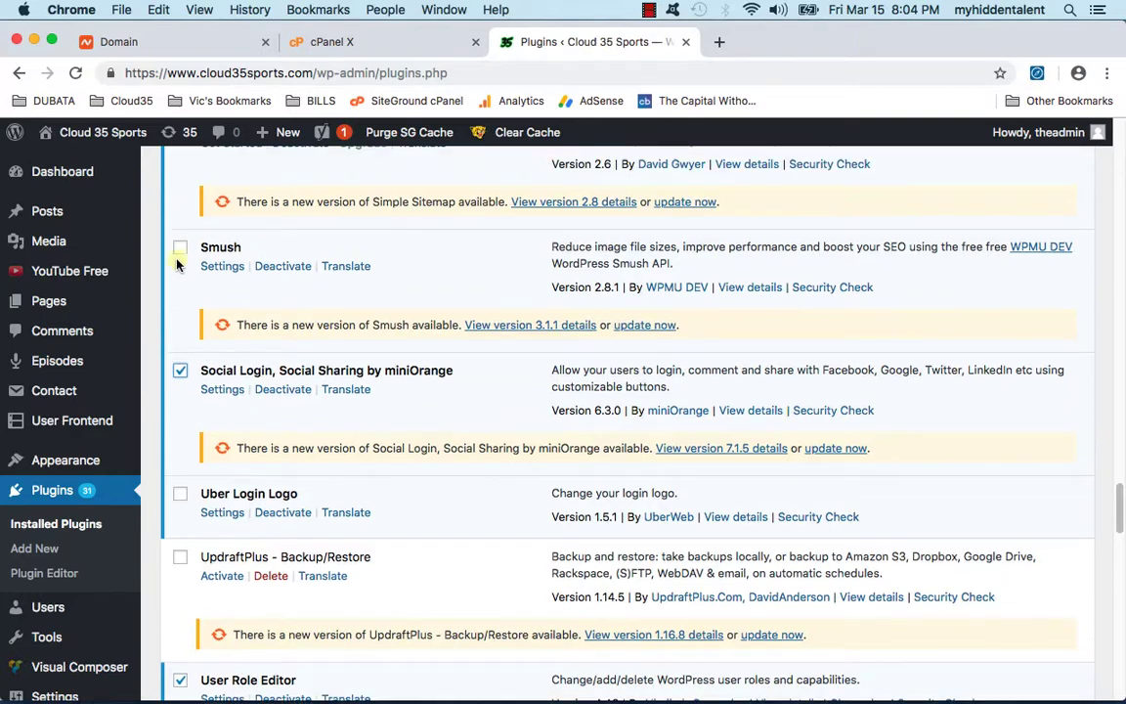
scroll(183, 260, up, 12)
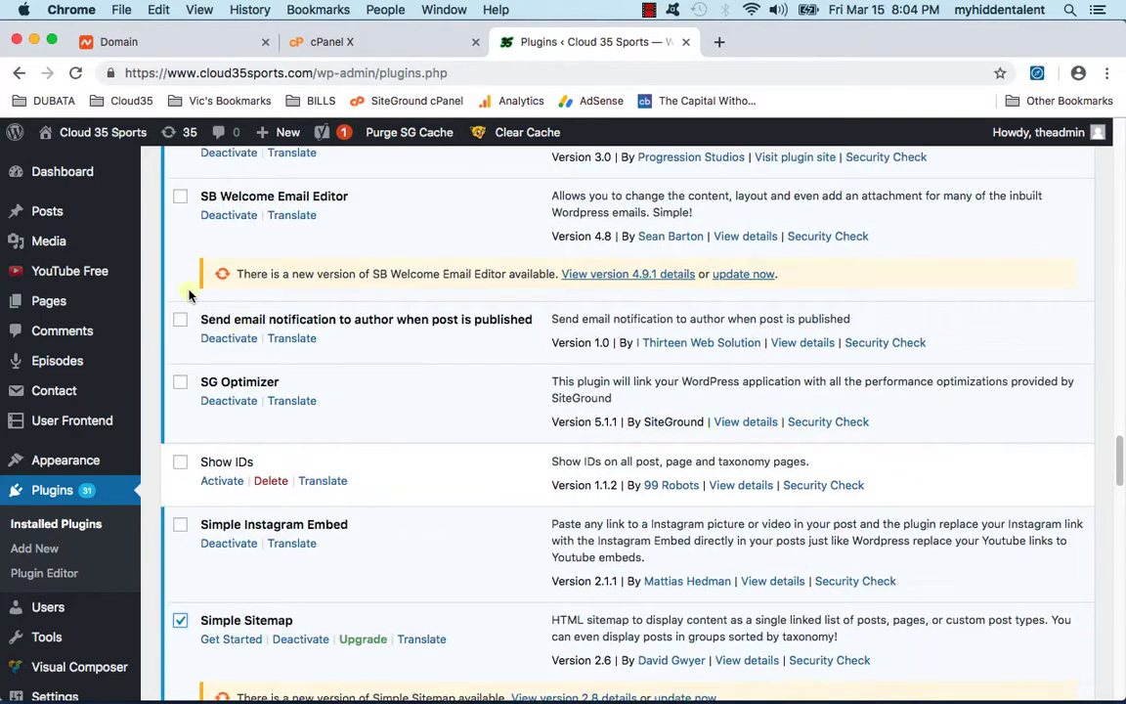
scroll(211, 292, up, 20)
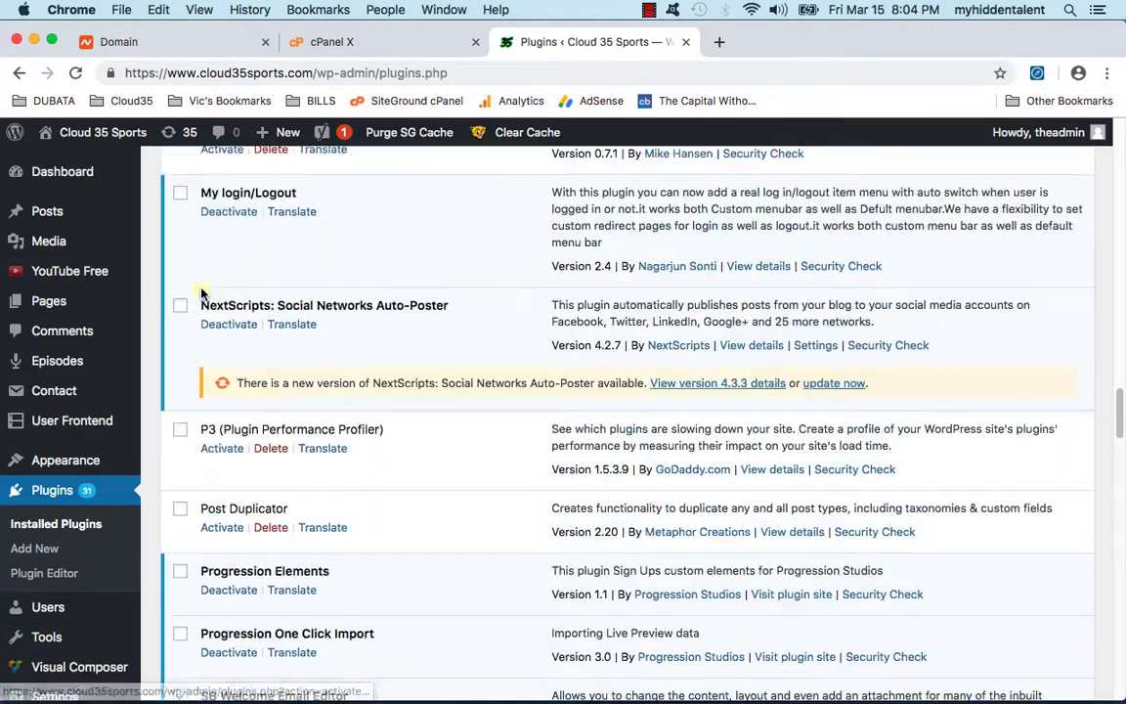
scroll(180, 200, up, 20)
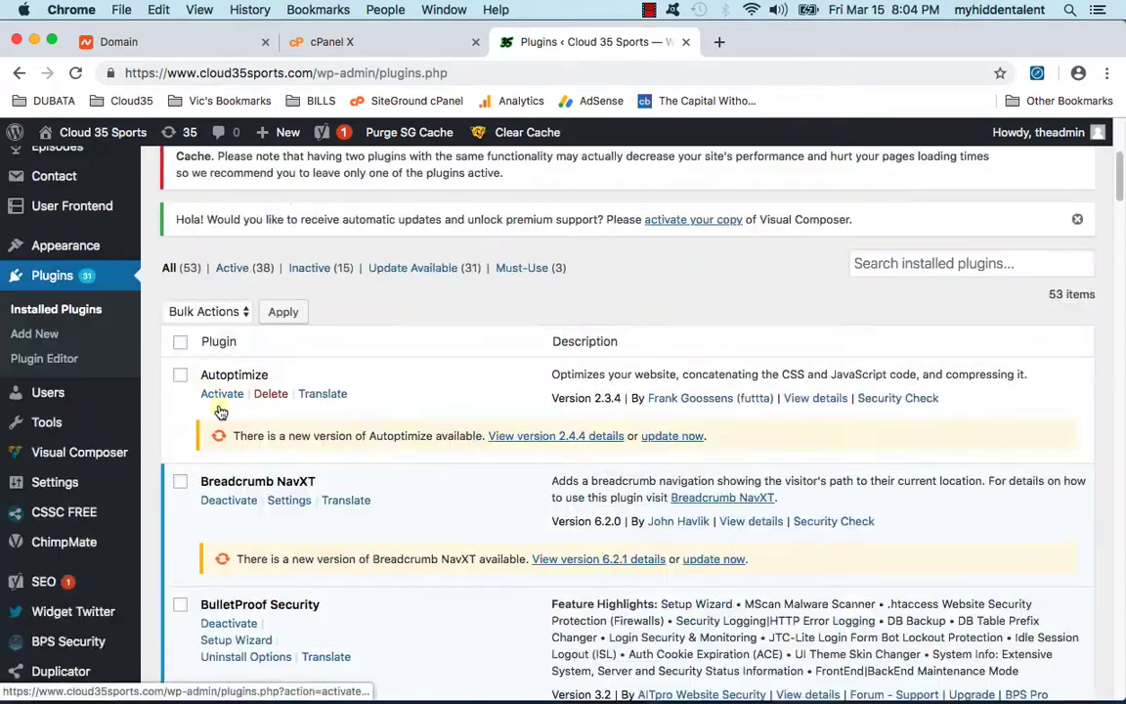
click(220, 311)
click(194, 328)
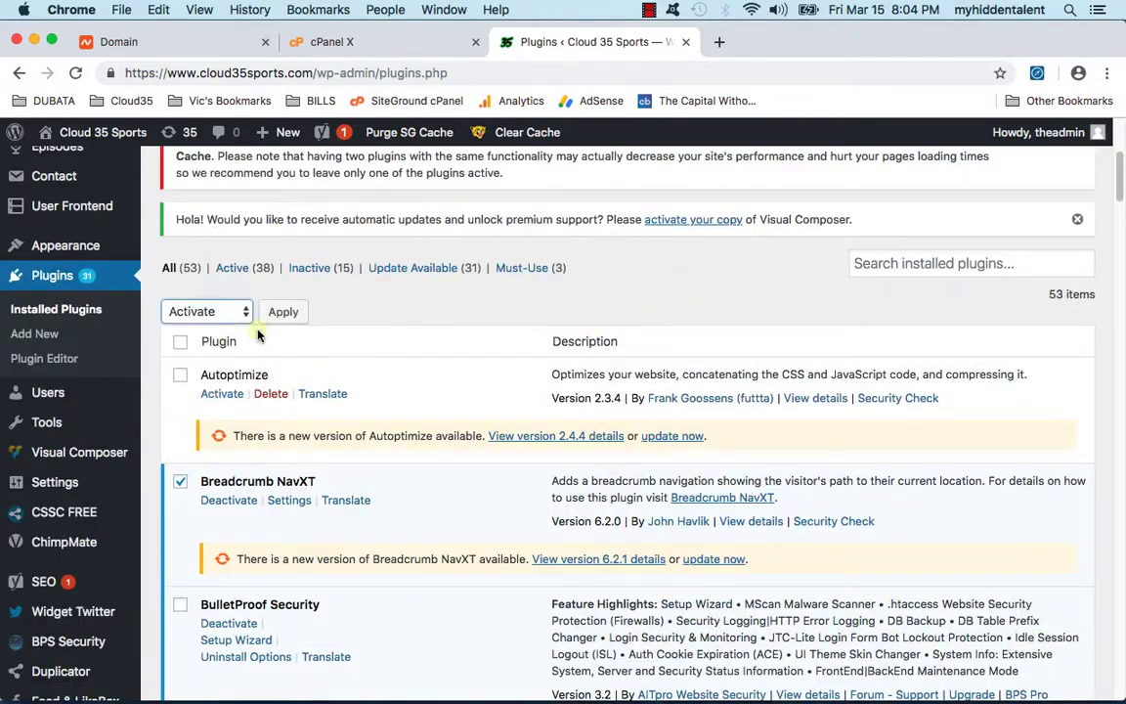
click(283, 311)
Step: Tick Easy Google Fonts, Feed & LikeBox For Facebook, Manage Notification E-mails, Simple Sitemap and Smush
scroll(282, 370, down, 10)
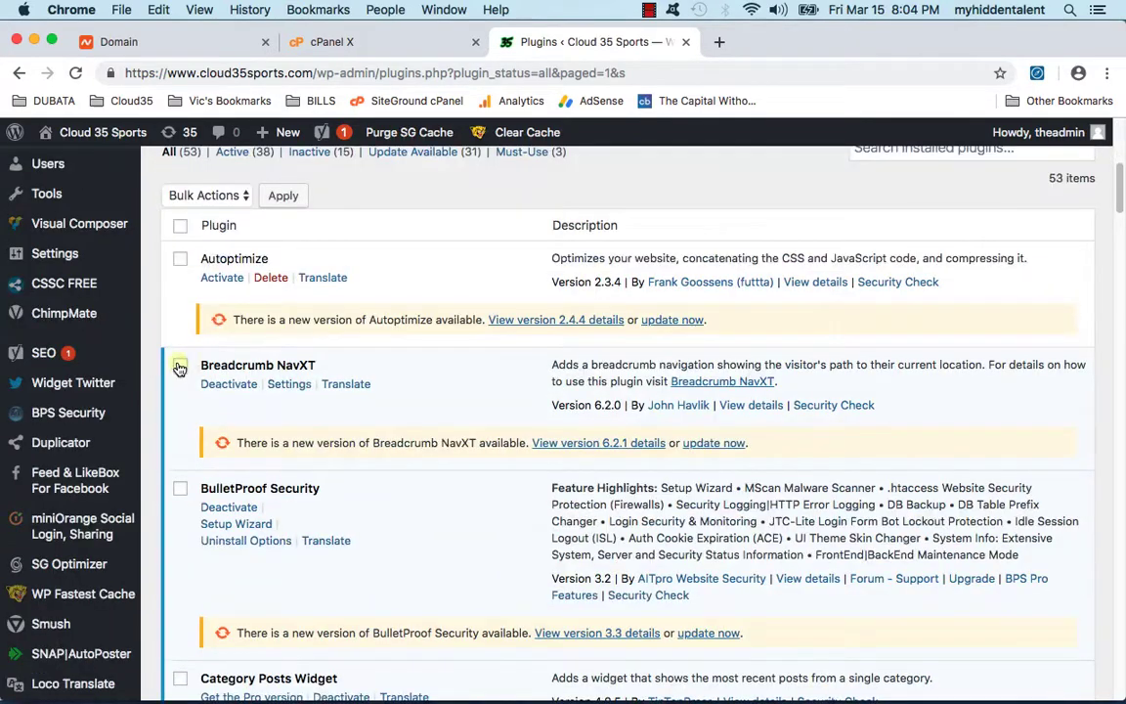
scroll(184, 491, down, 10)
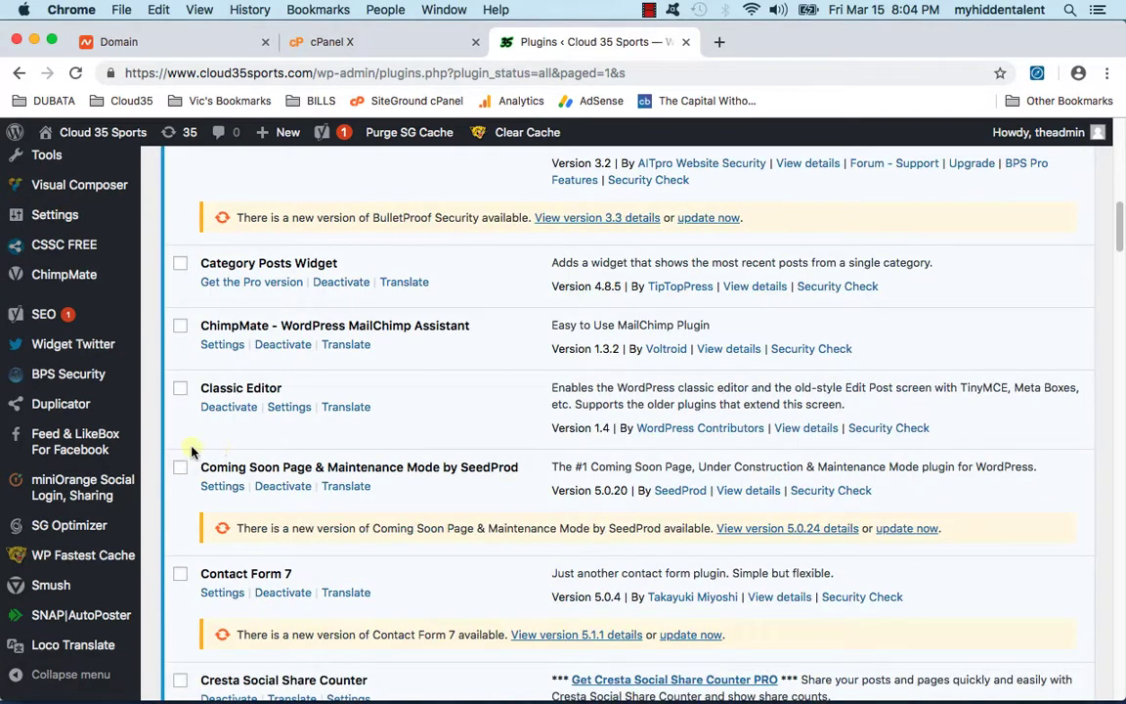
scroll(183, 578, down, 10)
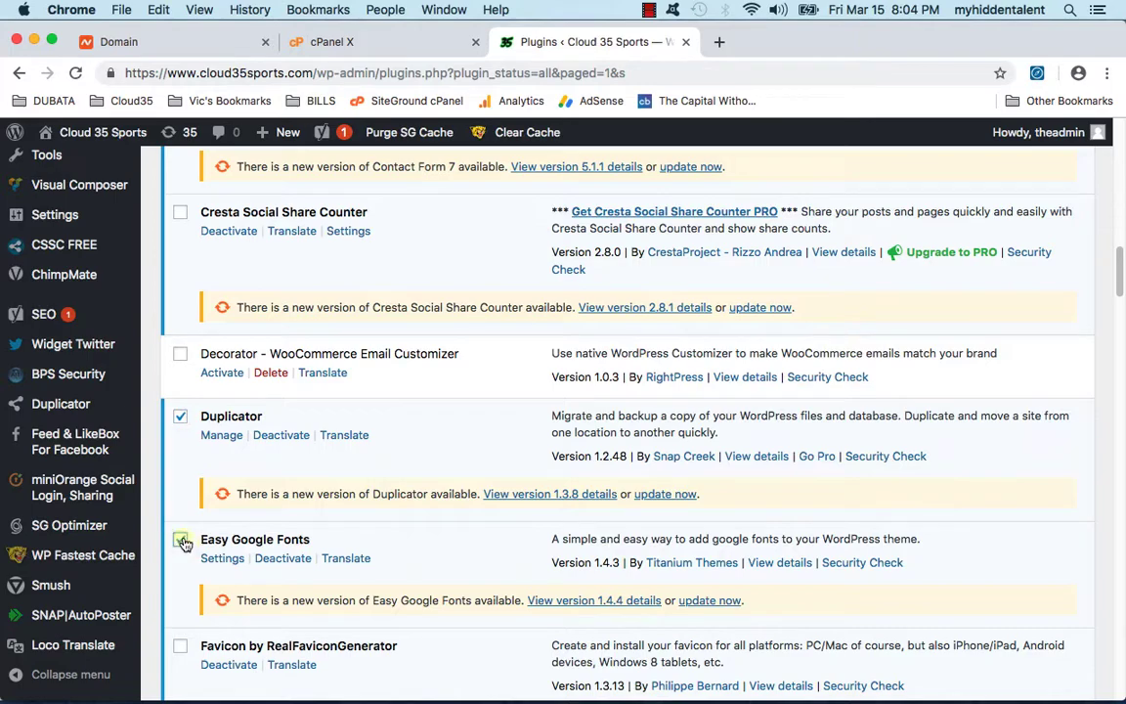
click(181, 545)
scroll(179, 520, down, 3)
click(180, 458)
scroll(192, 474, down, 3)
scroll(185, 439, down, 7)
click(181, 282)
scroll(187, 416, down, 12)
click(180, 332)
click(180, 454)
Step: Also tick Social Login, WP Fastest Cache, WPBakery Visual Composer, Yoast SEO and YouTube, then open Bulk Actions
scroll(179, 449, down, 3)
click(180, 450)
scroll(179, 448, down, 8)
scroll(179, 445, down, 3)
click(179, 449)
scroll(179, 454, down, 6)
click(180, 466)
scroll(176, 450, down, 3)
click(180, 421)
scroll(174, 422, down, 4)
click(180, 448)
click(191, 625)
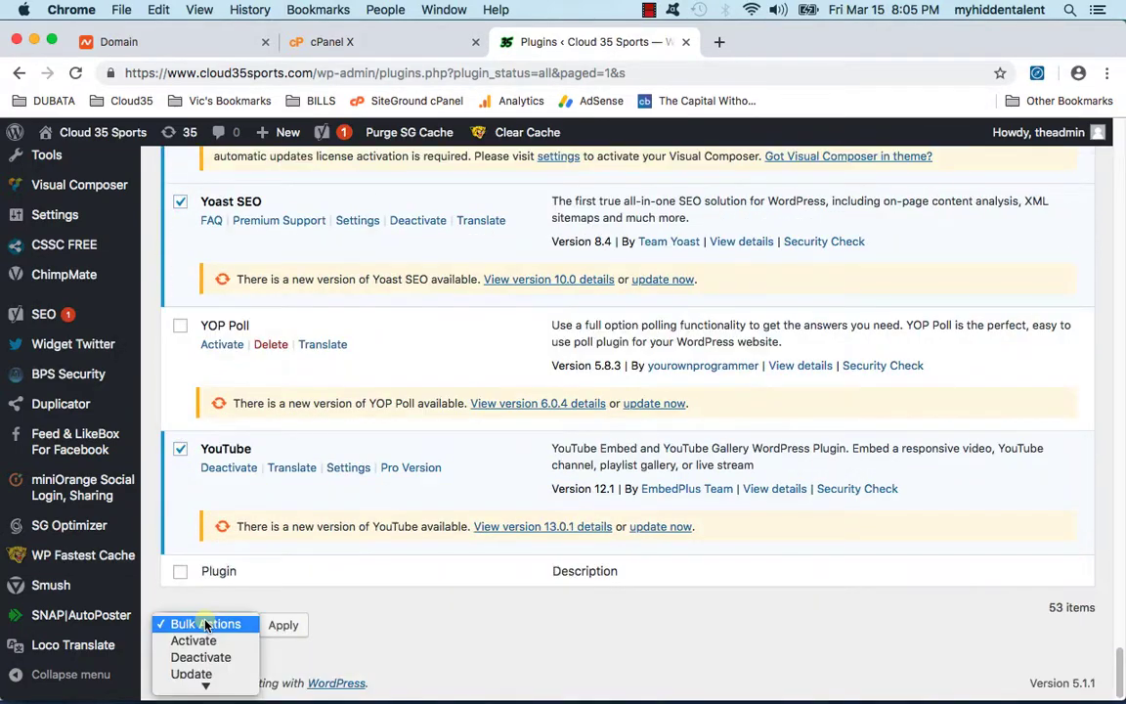
Step: Run the Update bulk action on the marked plugins and review the results
click(191, 673)
click(284, 625)
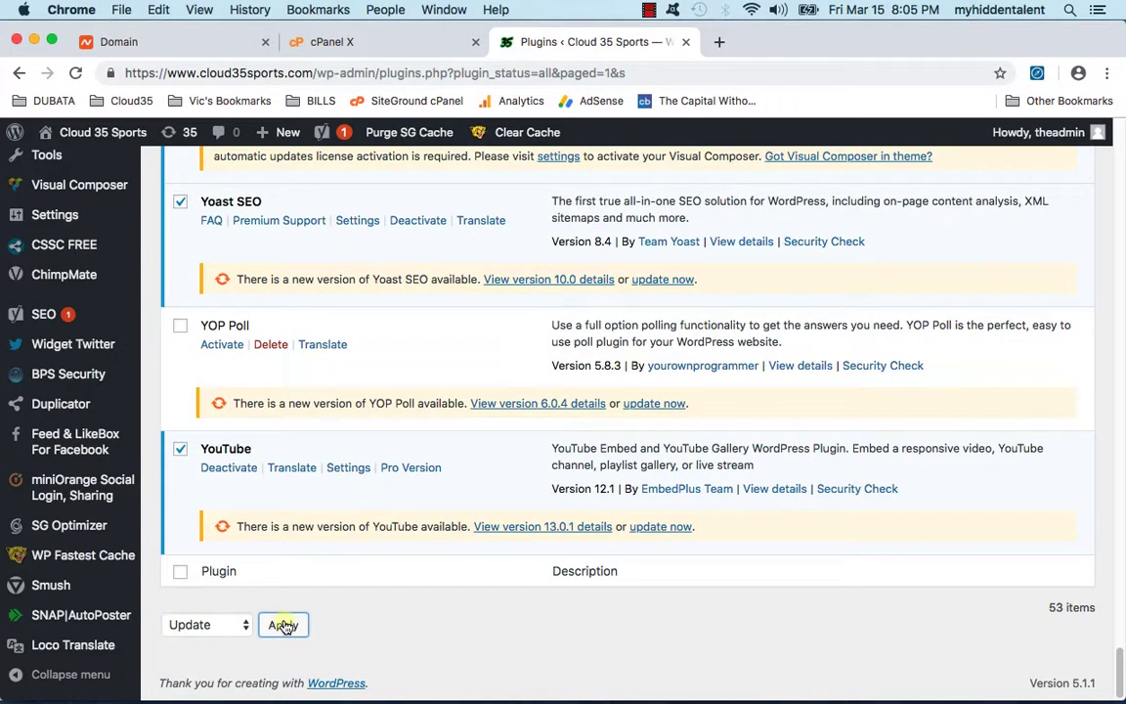
scroll(405, 611, up, 20)
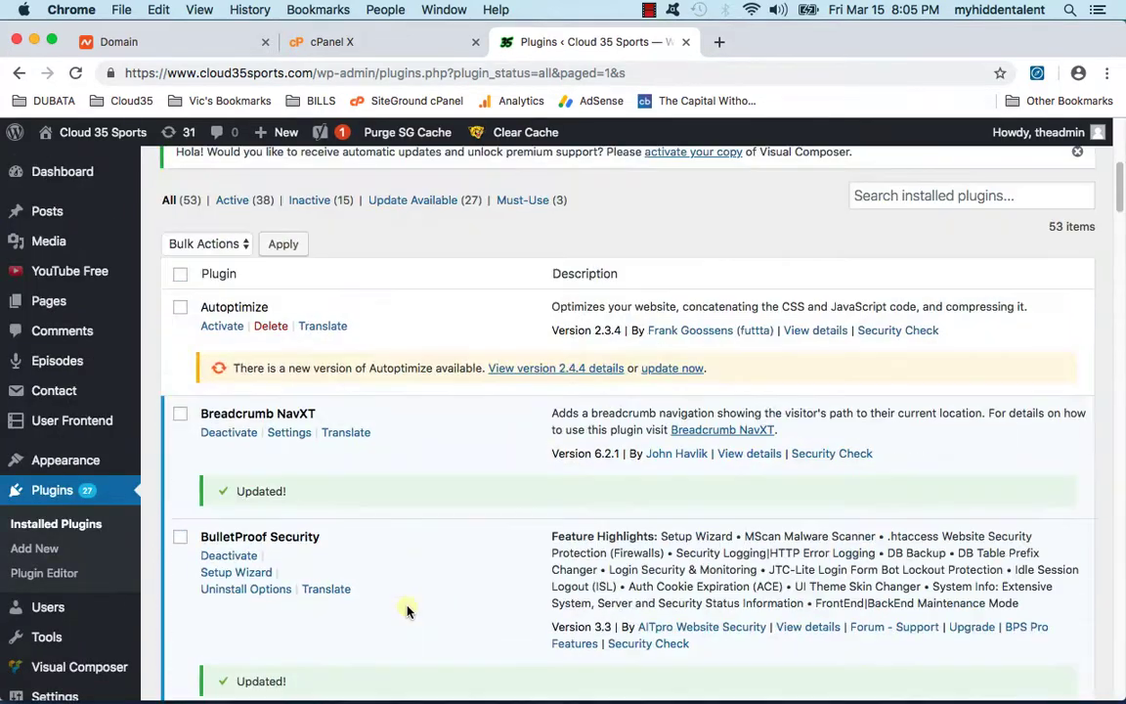
scroll(371, 567, down, 10)
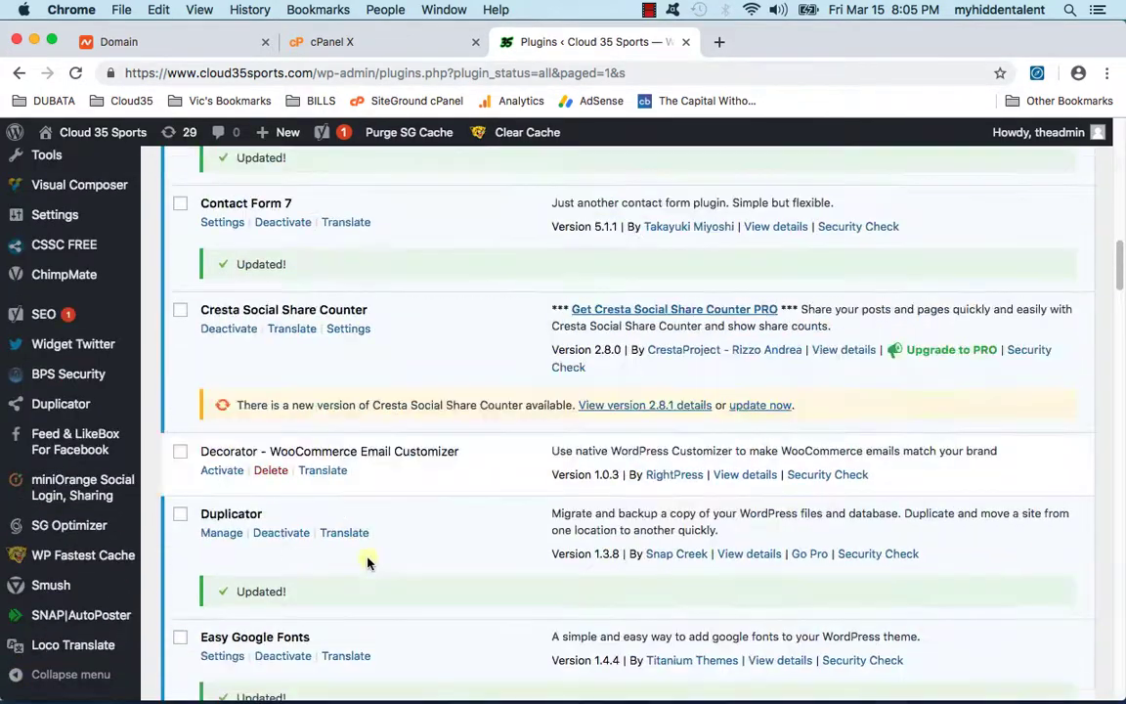
scroll(368, 561, down, 5)
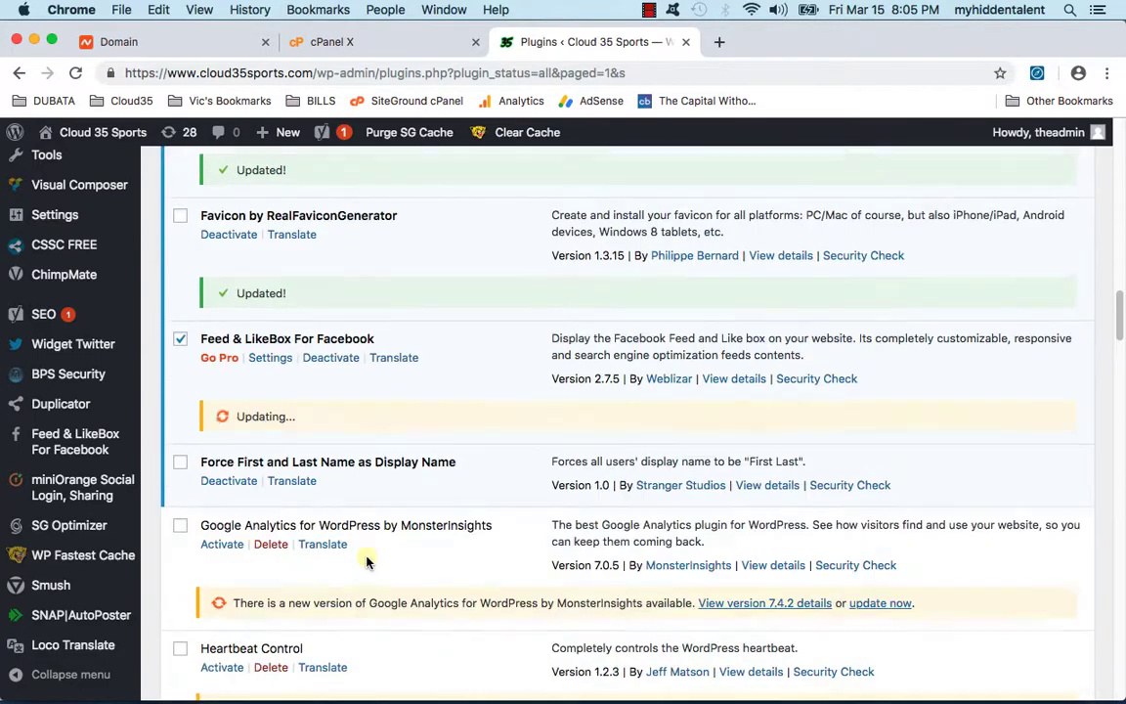
scroll(273, 418, down, 2)
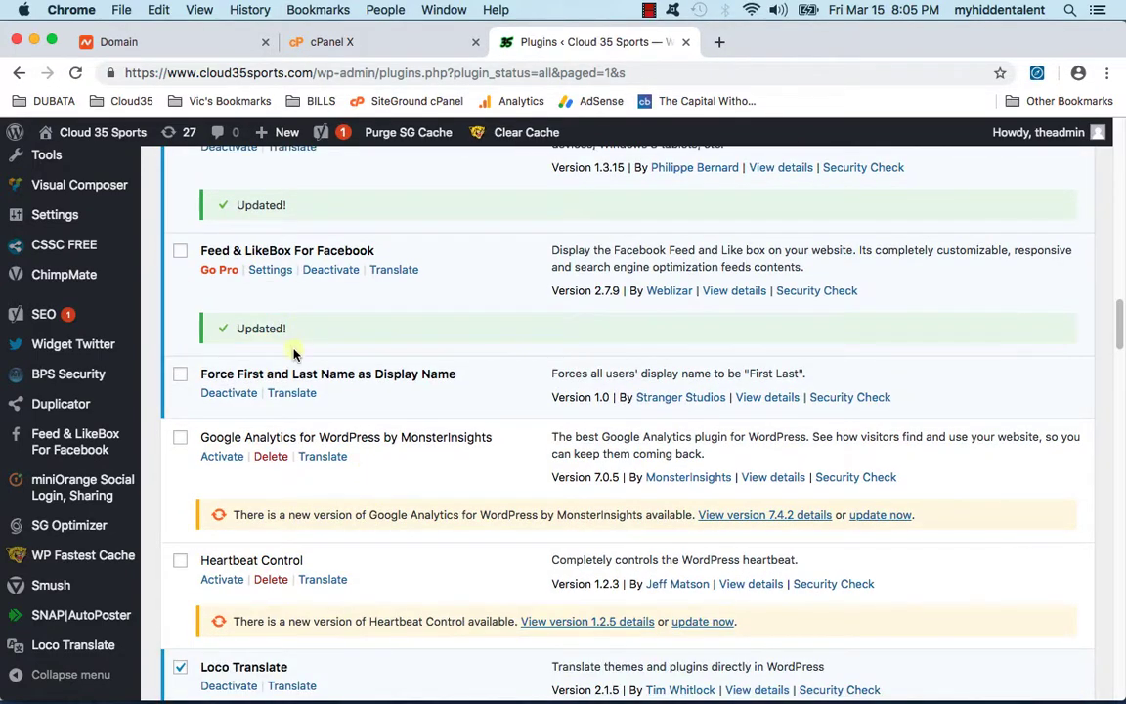
scroll(282, 430, down, 5)
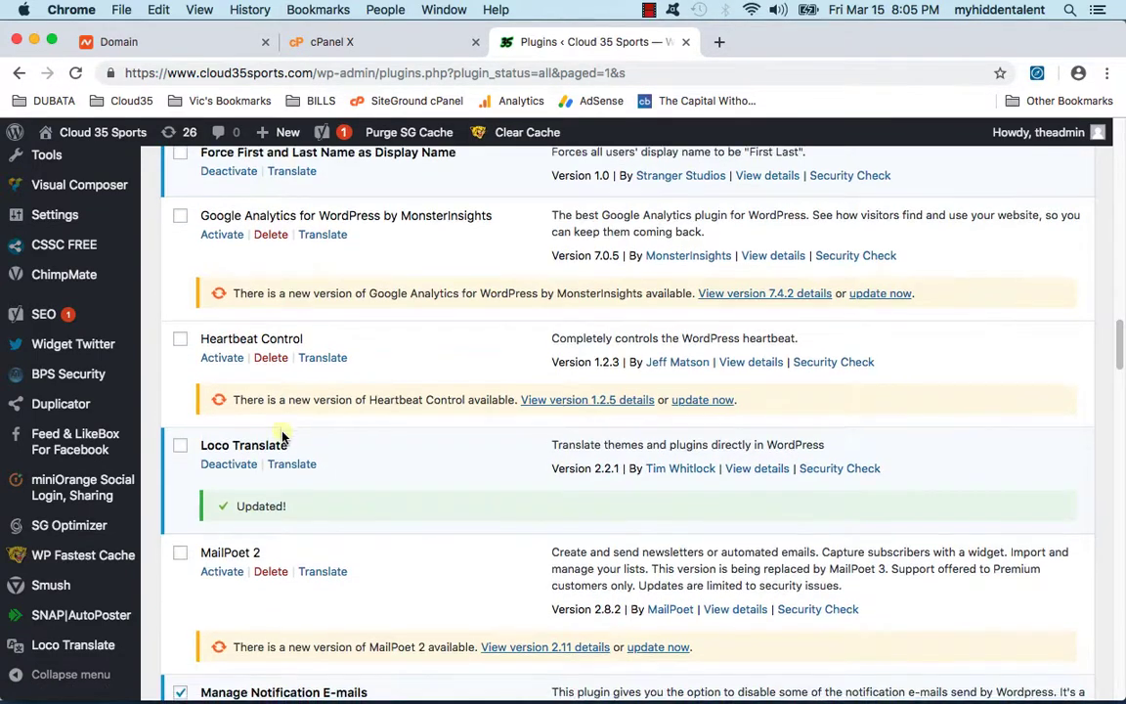
scroll(282, 437, down, 5)
scroll(283, 426, down, 3)
scroll(282, 427, down, 10)
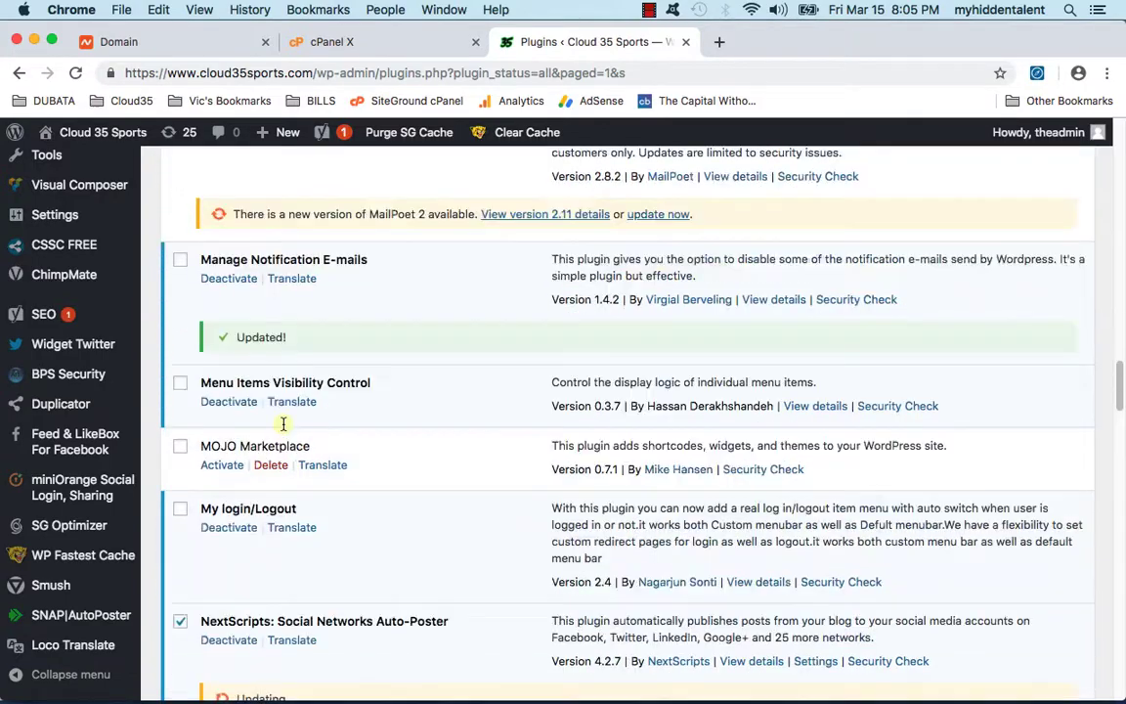
scroll(282, 428, down, 15)
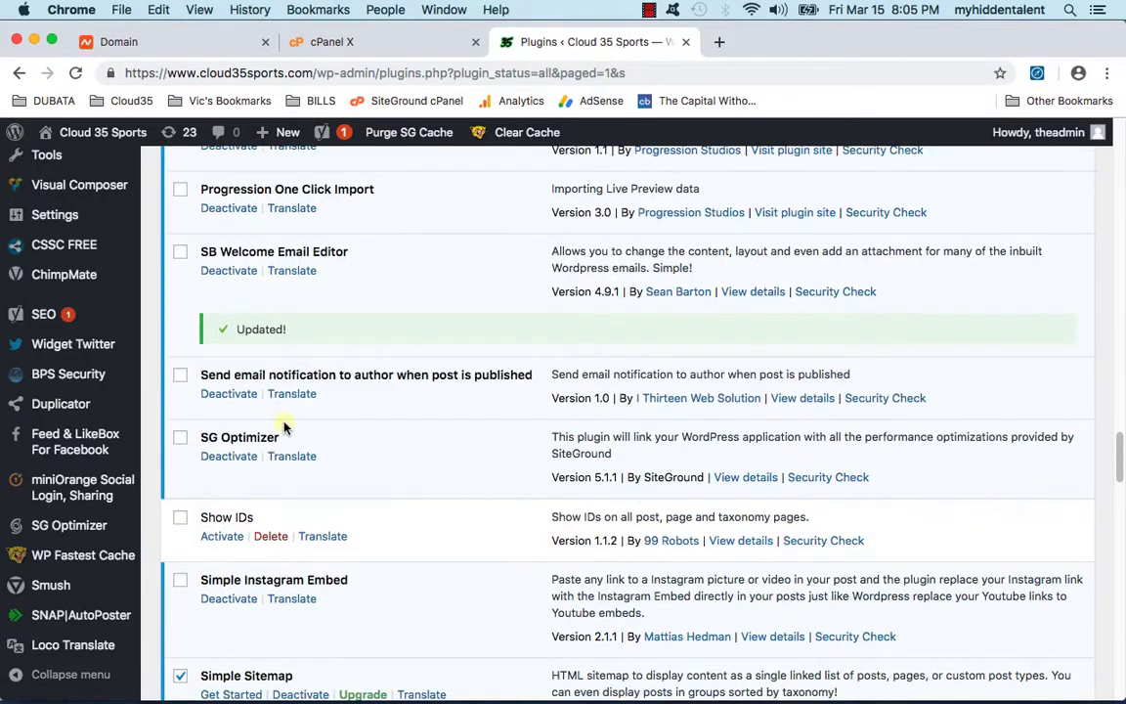
scroll(284, 426, down, 2)
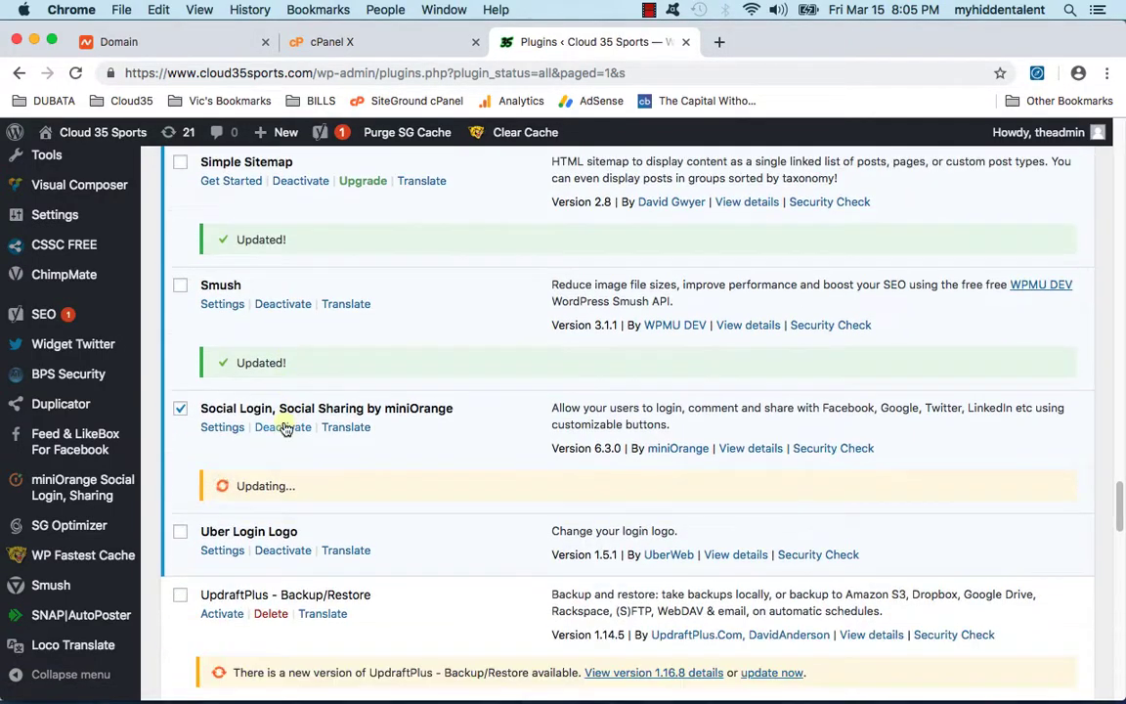
scroll(284, 426, down, 3)
scroll(280, 423, up, 15)
scroll(280, 422, up, 15)
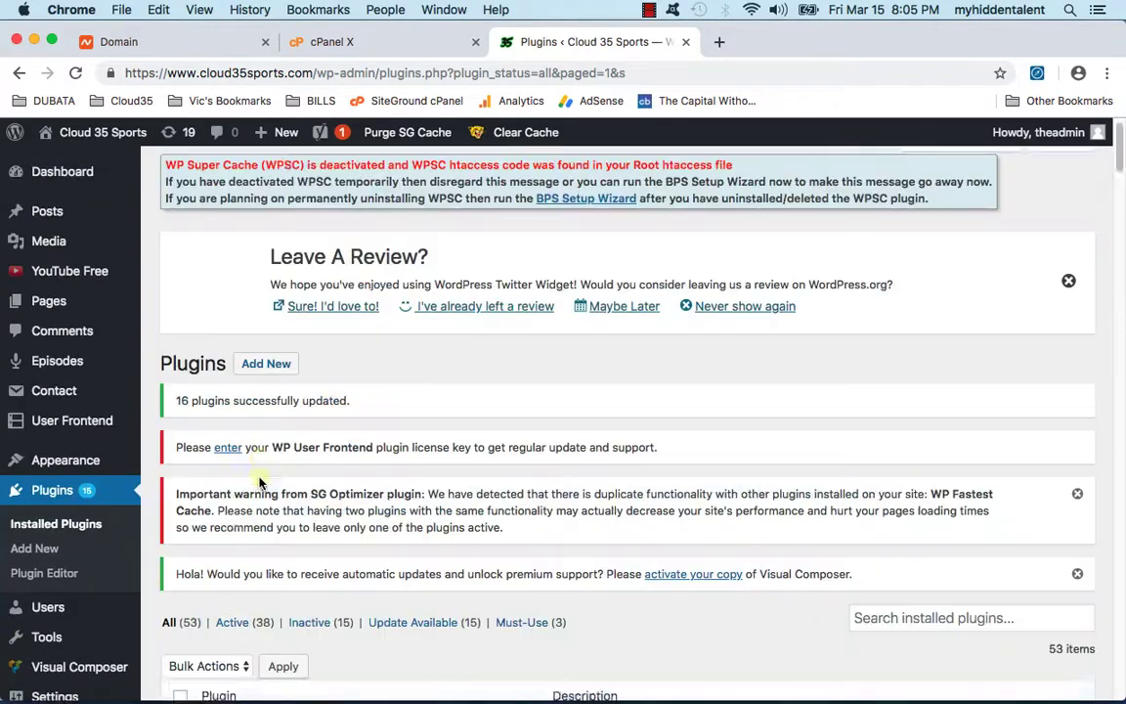
scroll(291, 449, down, 2)
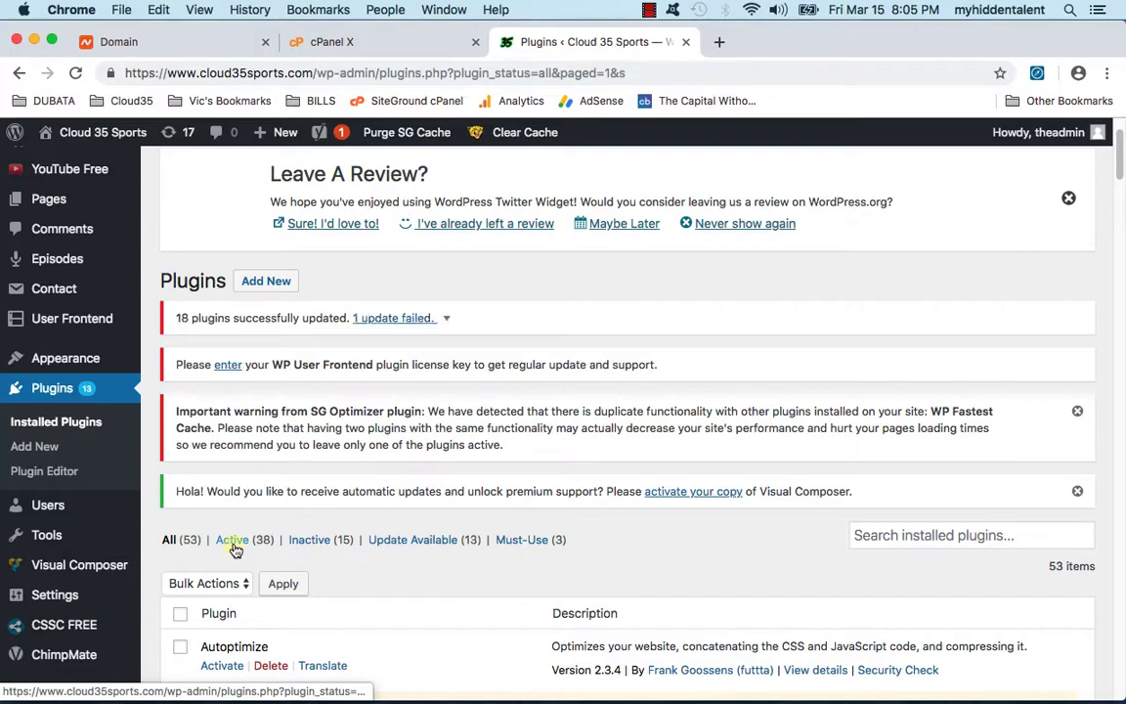
scroll(391, 584, down, 20)
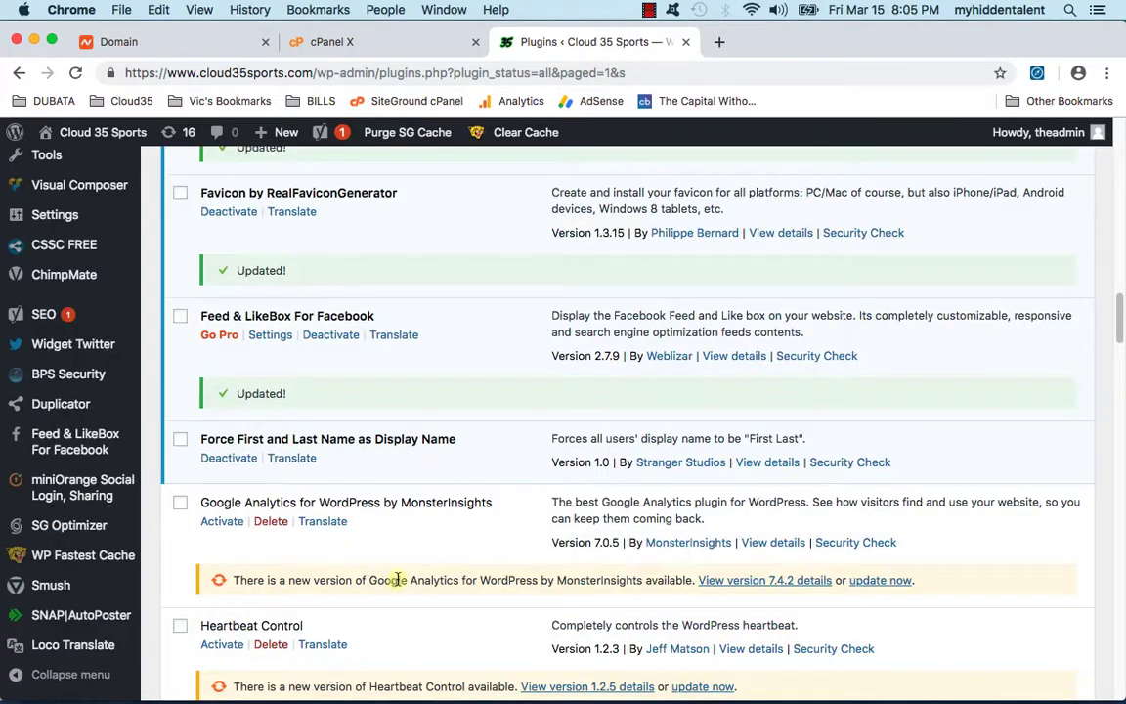
scroll(396, 582, up, 20)
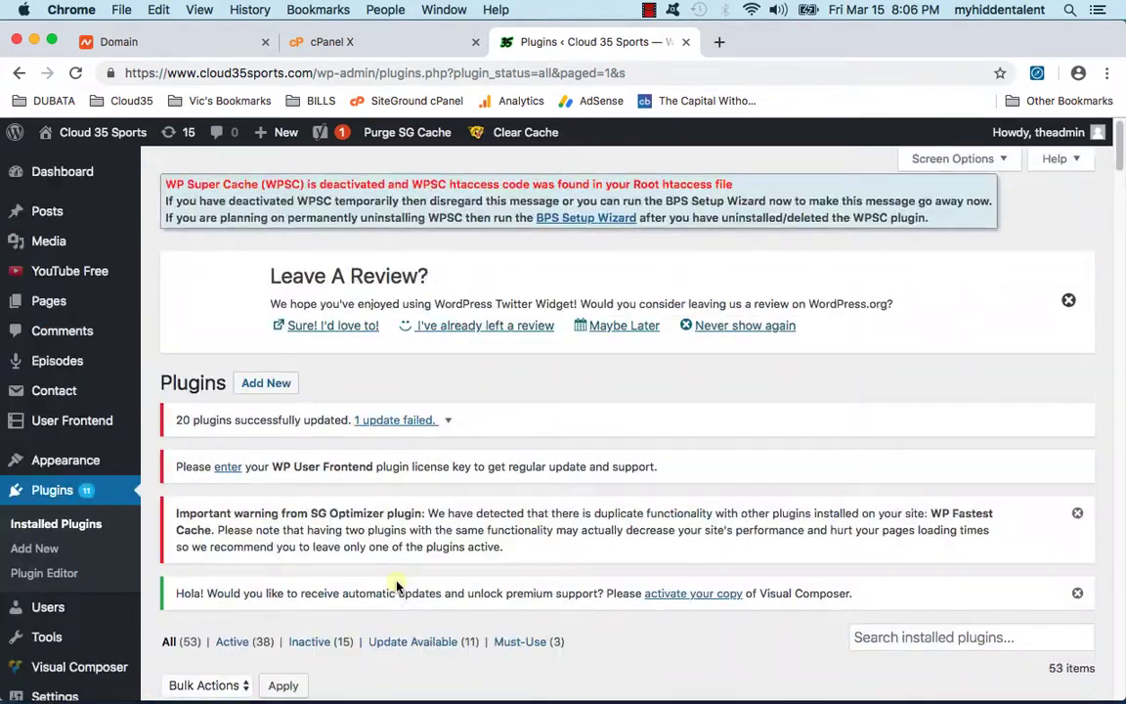
scroll(396, 586, down, 3)
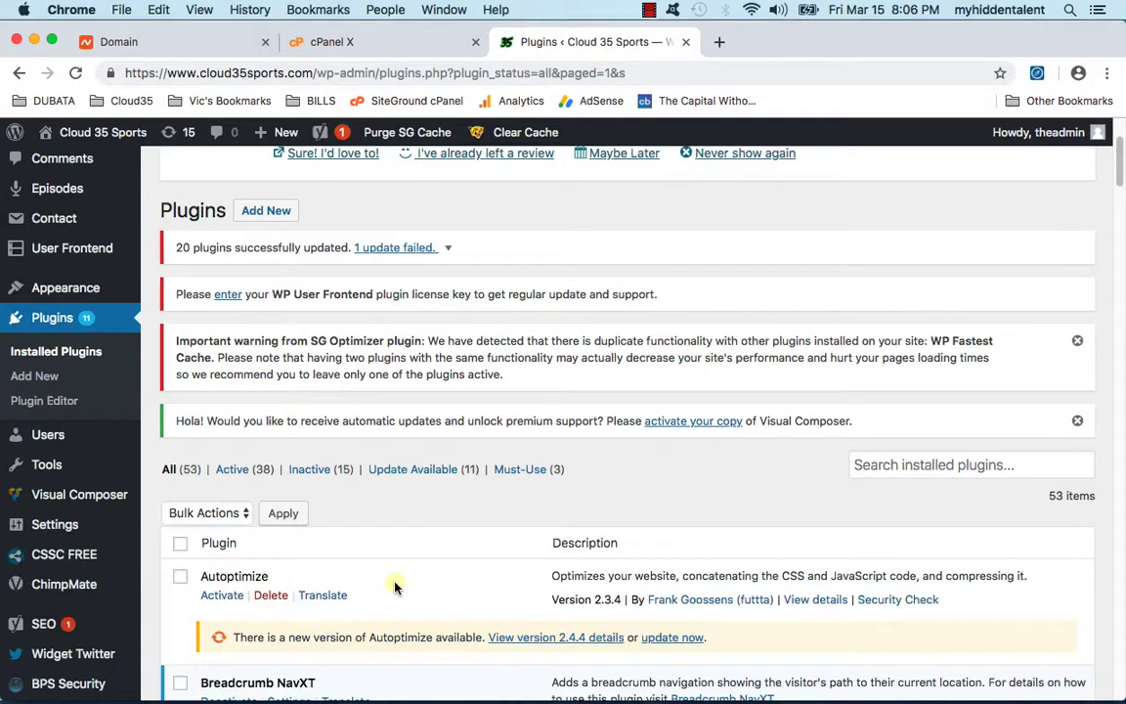
Step: Expand '1 update failed' to see WPBakery Visual Composer's update package was unavailable
click(420, 249)
drag(185, 279, 521, 278)
click(520, 279)
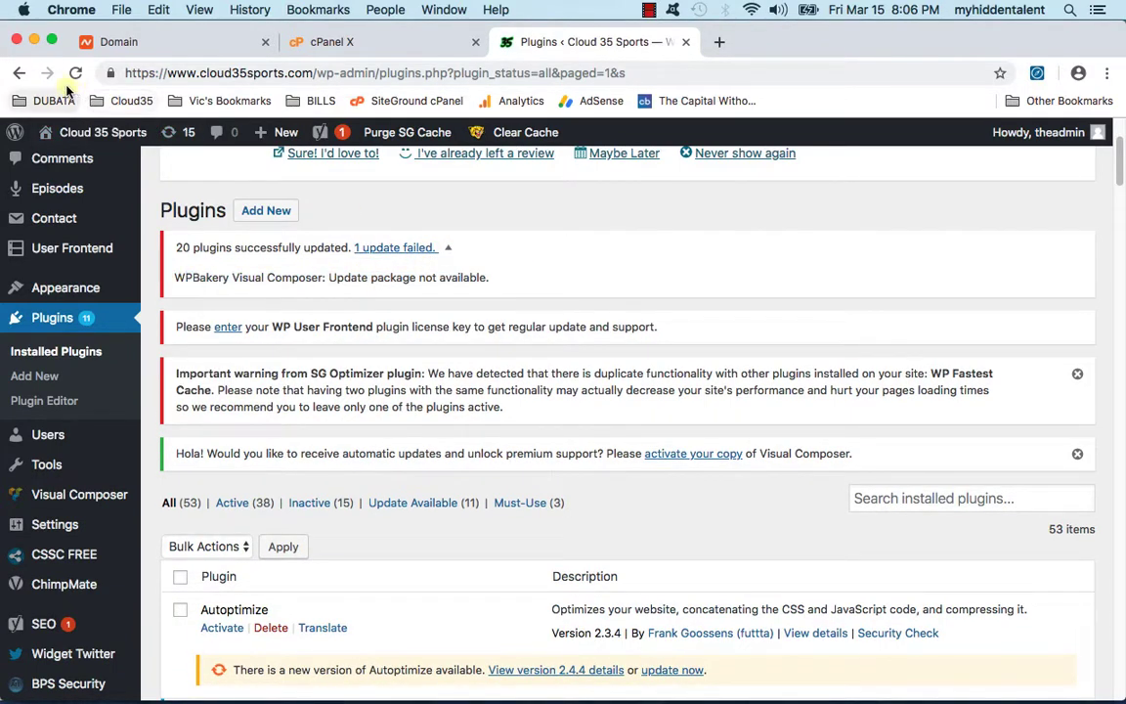
Step: Reload the Plugins page and dismiss the New Update popup, leaving 11 updates available
click(75, 73)
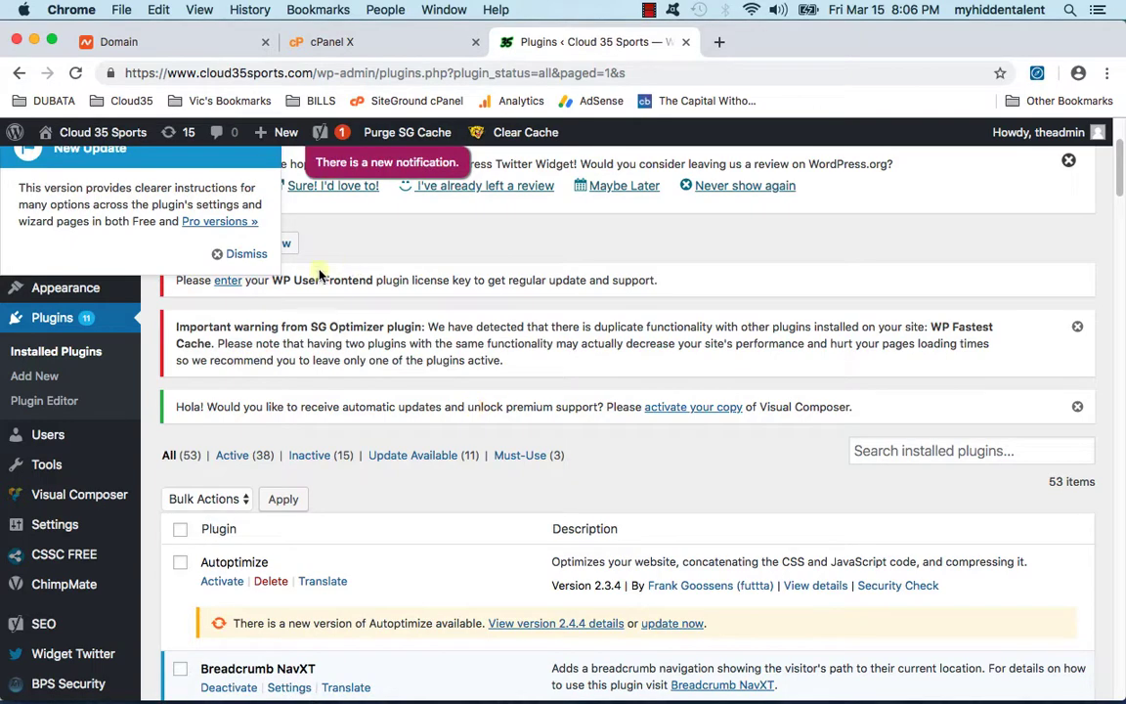
click(235, 253)
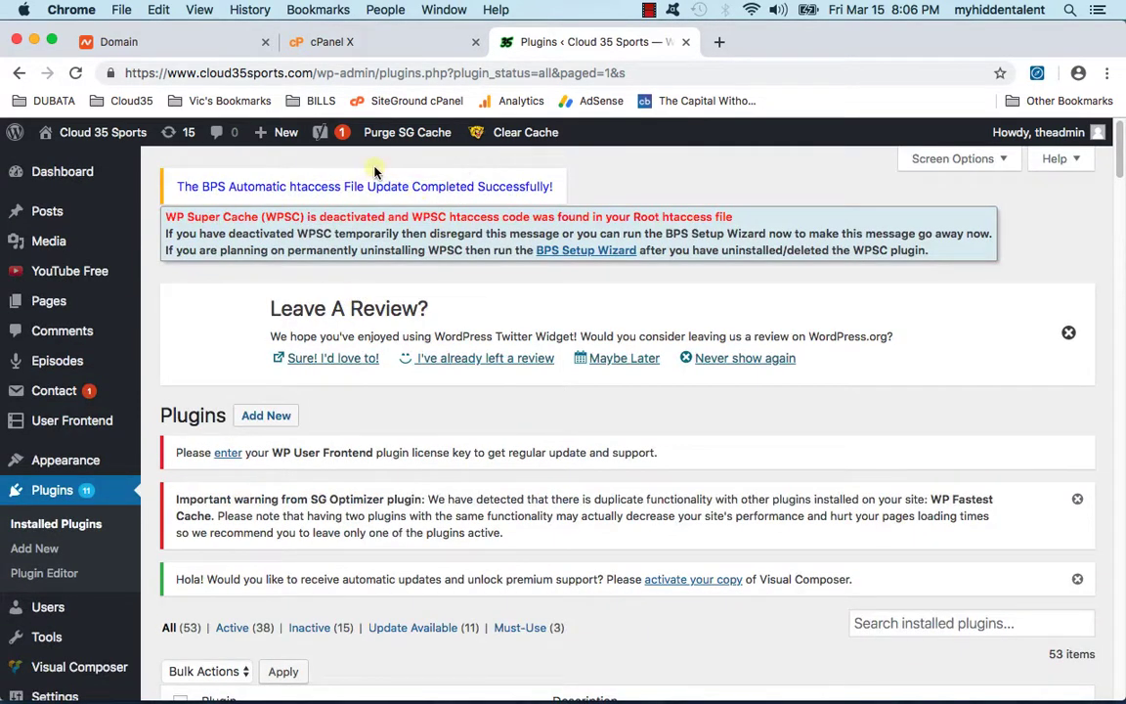
scroll(383, 315, down, 10)
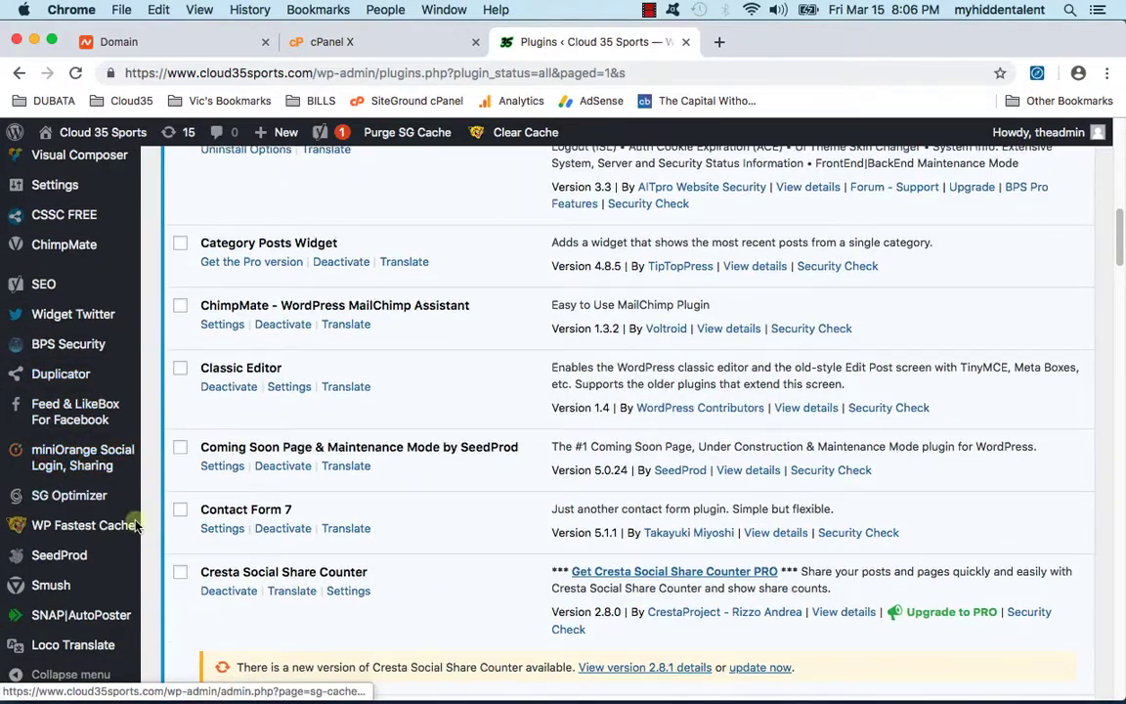
scroll(98, 499, up, 5)
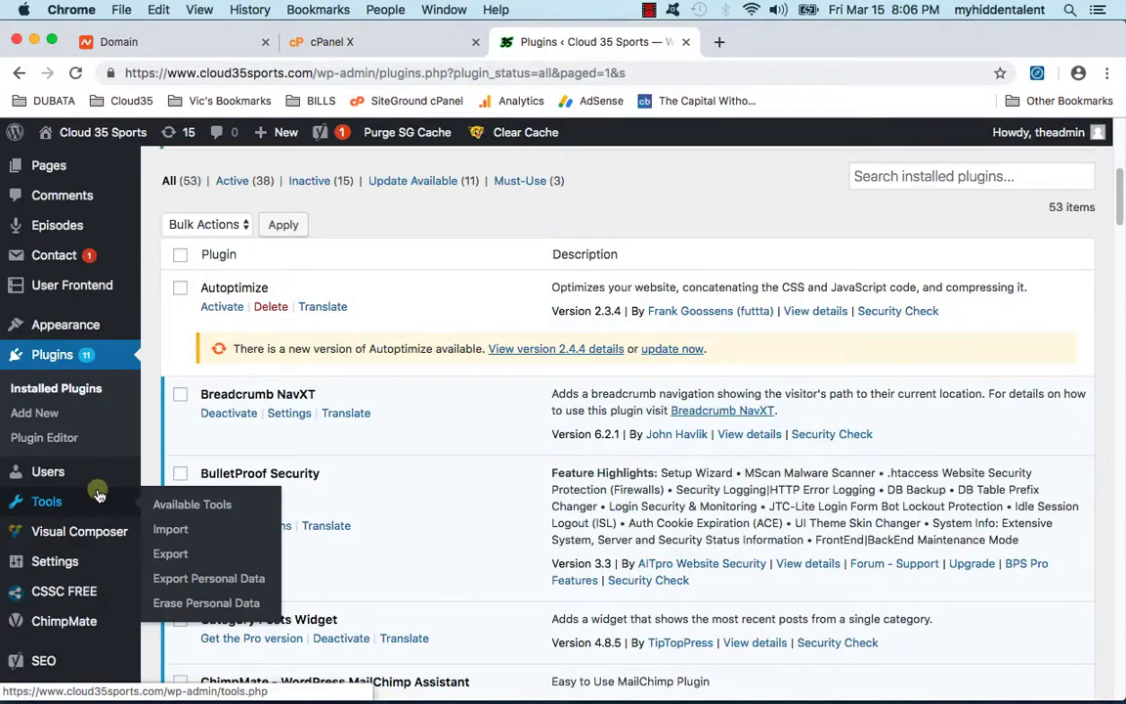
scroll(59, 596, down, 1)
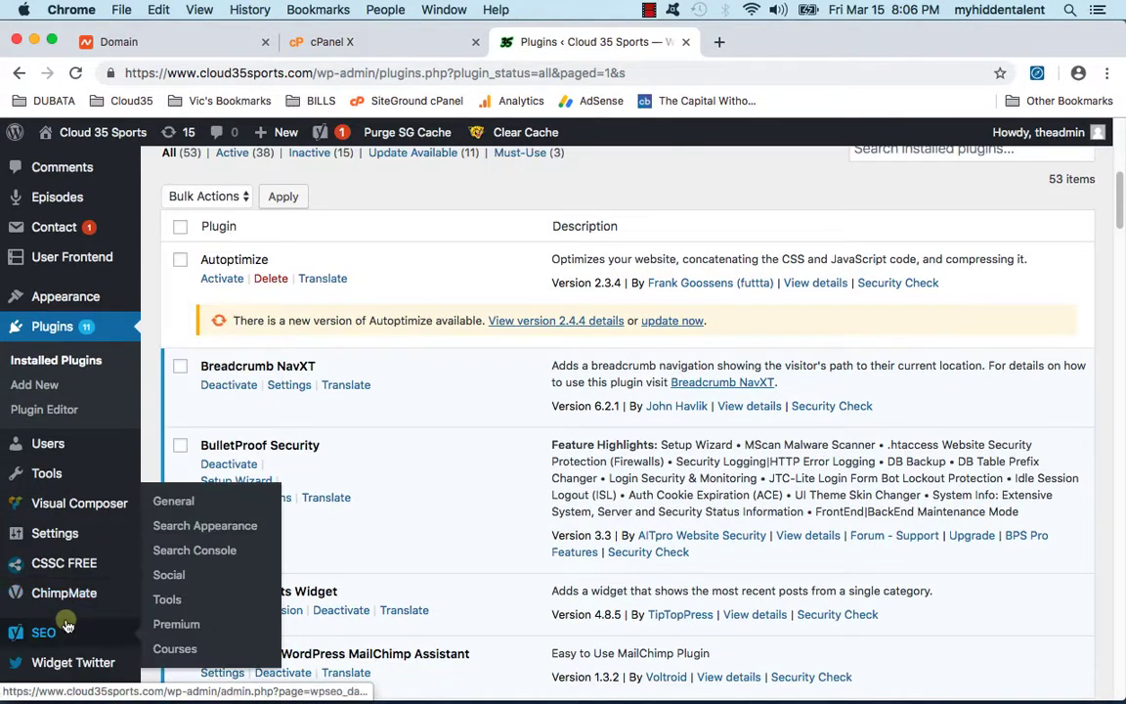
Step: In Yoast Search Appearance, change the company name from 'Blogs' to 'Cloud 35 Sports' and save
click(206, 503)
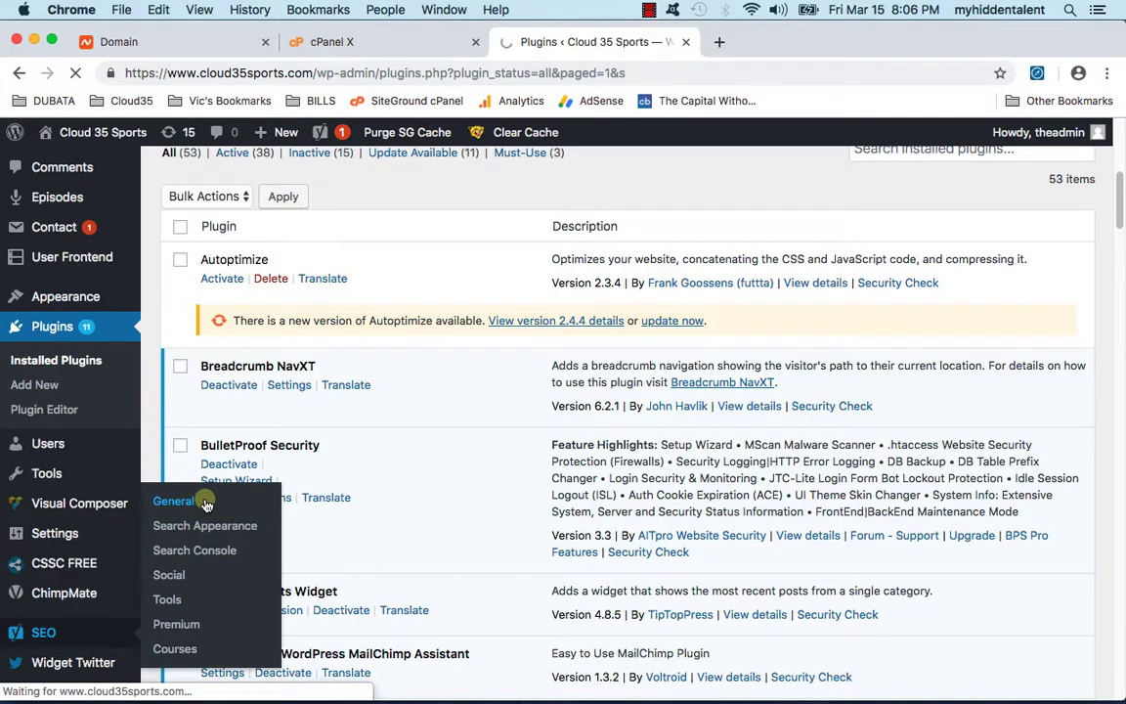
scroll(633, 496, down, 5)
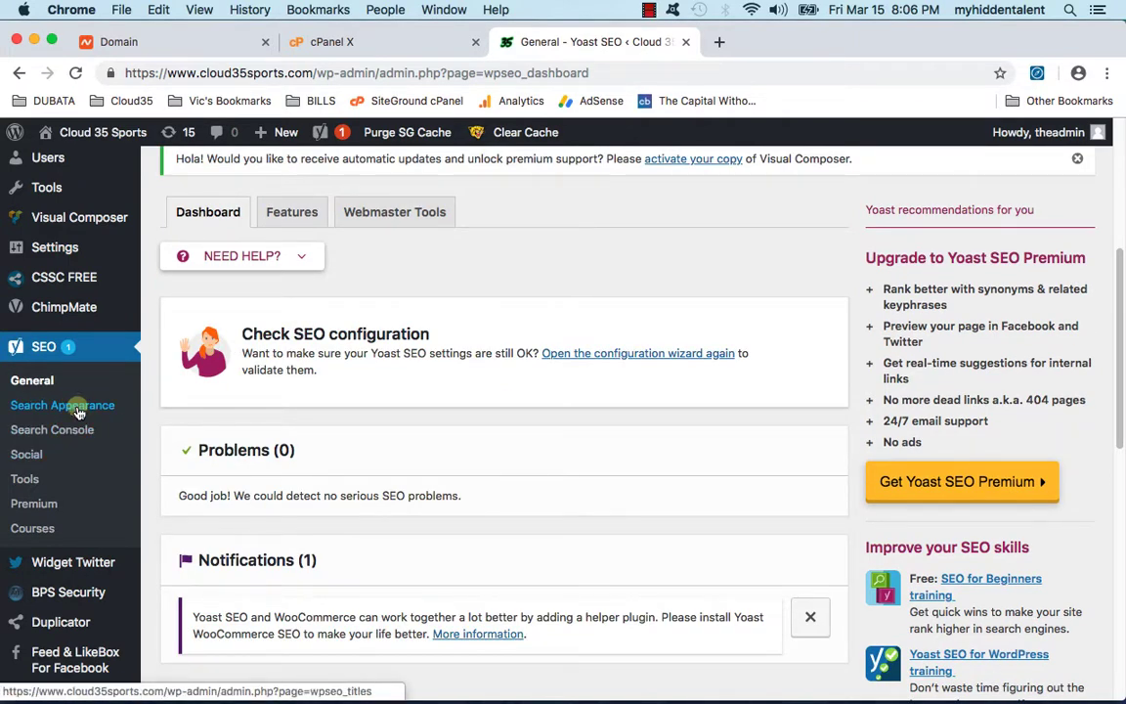
click(78, 408)
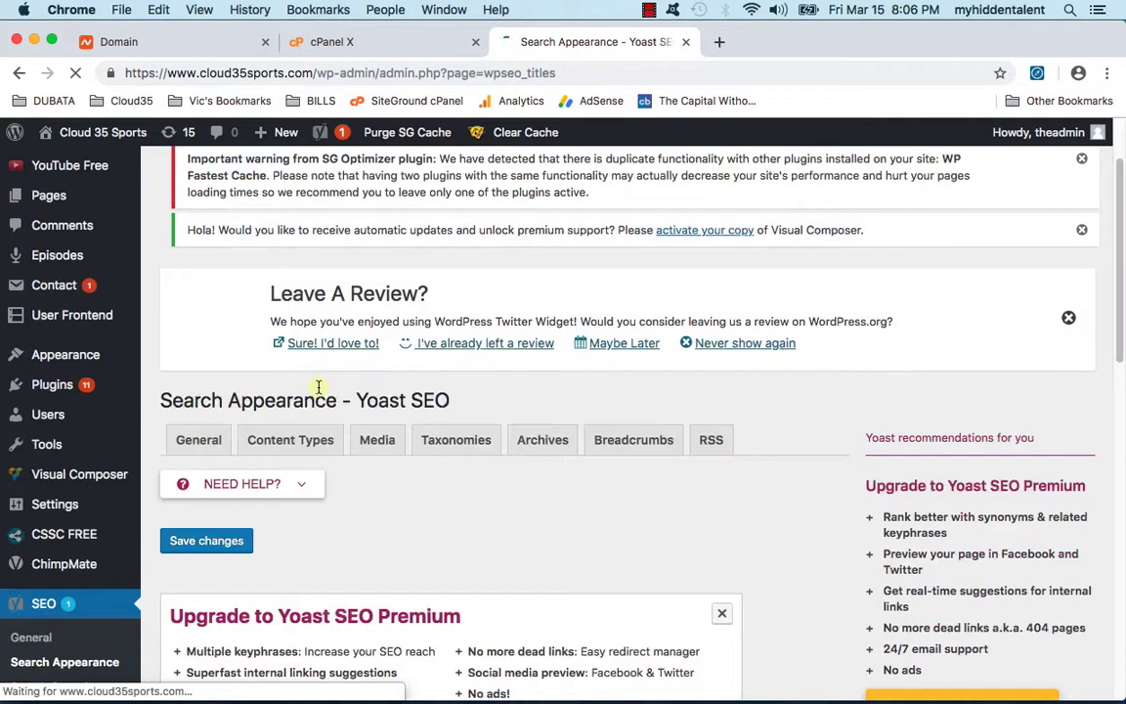
scroll(319, 386, down, 5)
scroll(294, 383, down, 2)
double_click(432, 499)
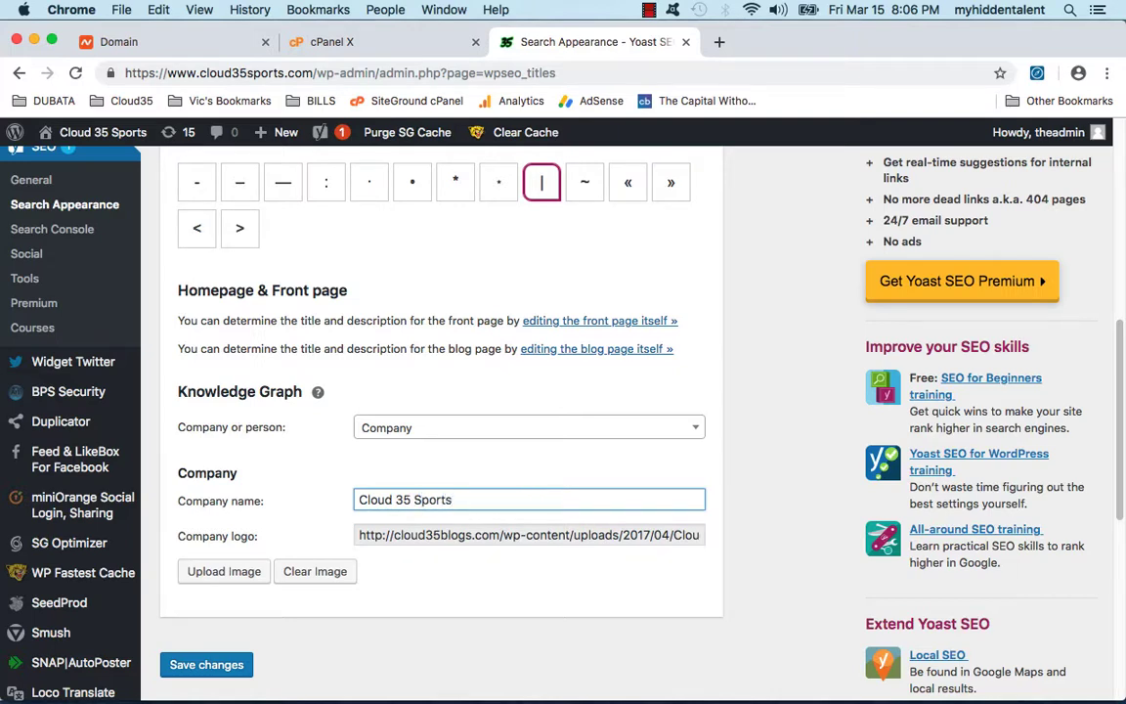
click(453, 535)
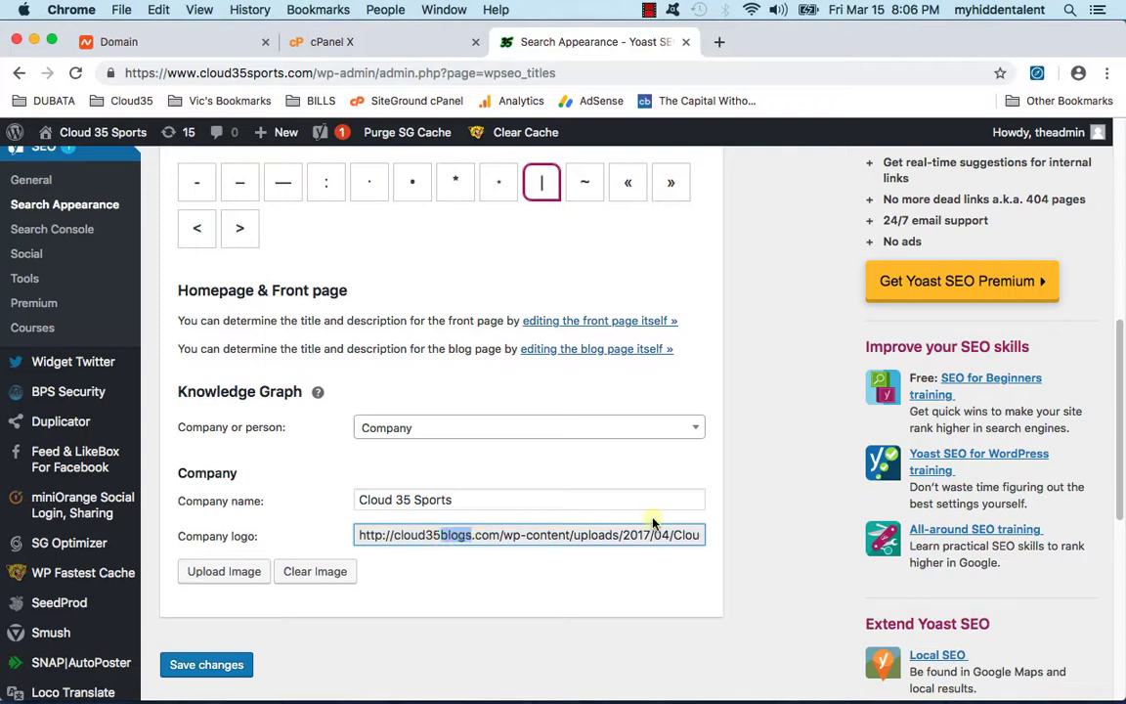
click(477, 574)
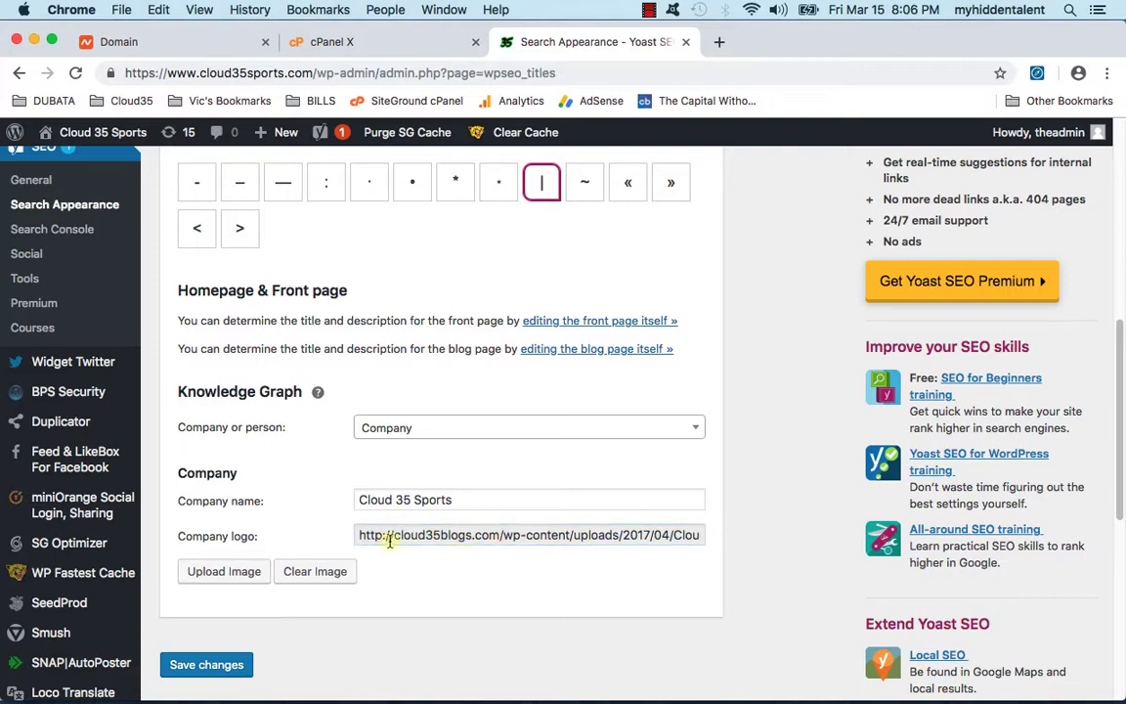
click(198, 667)
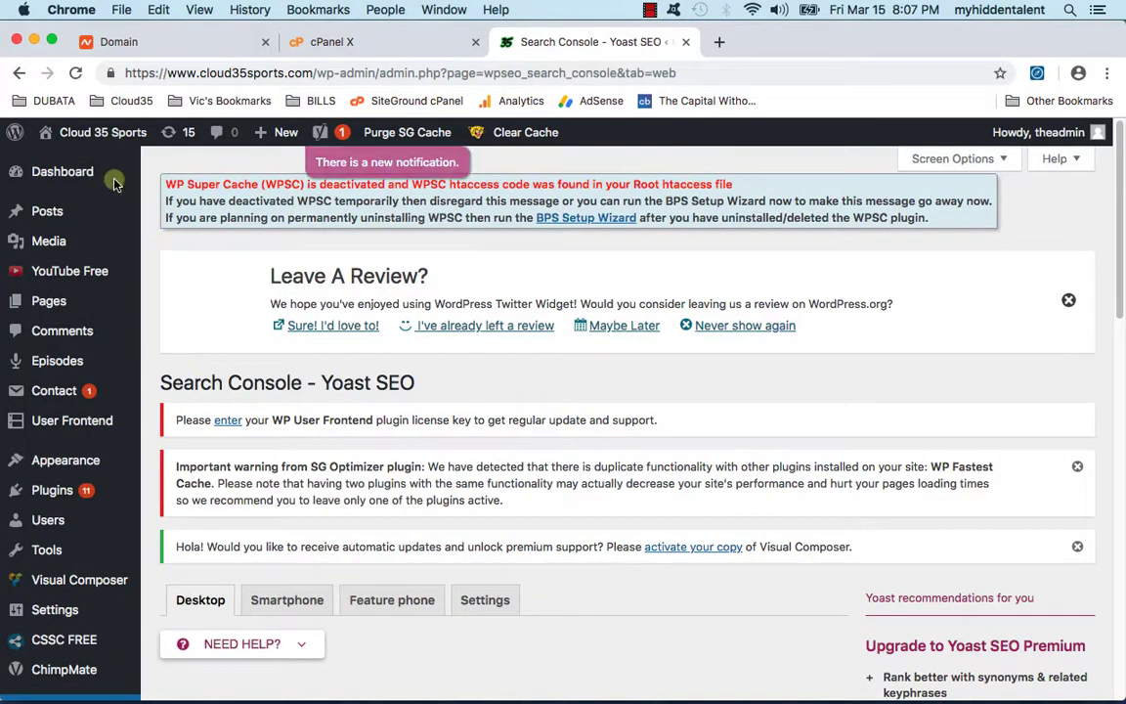
Step: Edit 'Will James Harden Turn His MVP Momentum Into A Championship?' and dismiss the review notice
mouse_move(47, 210)
click(167, 212)
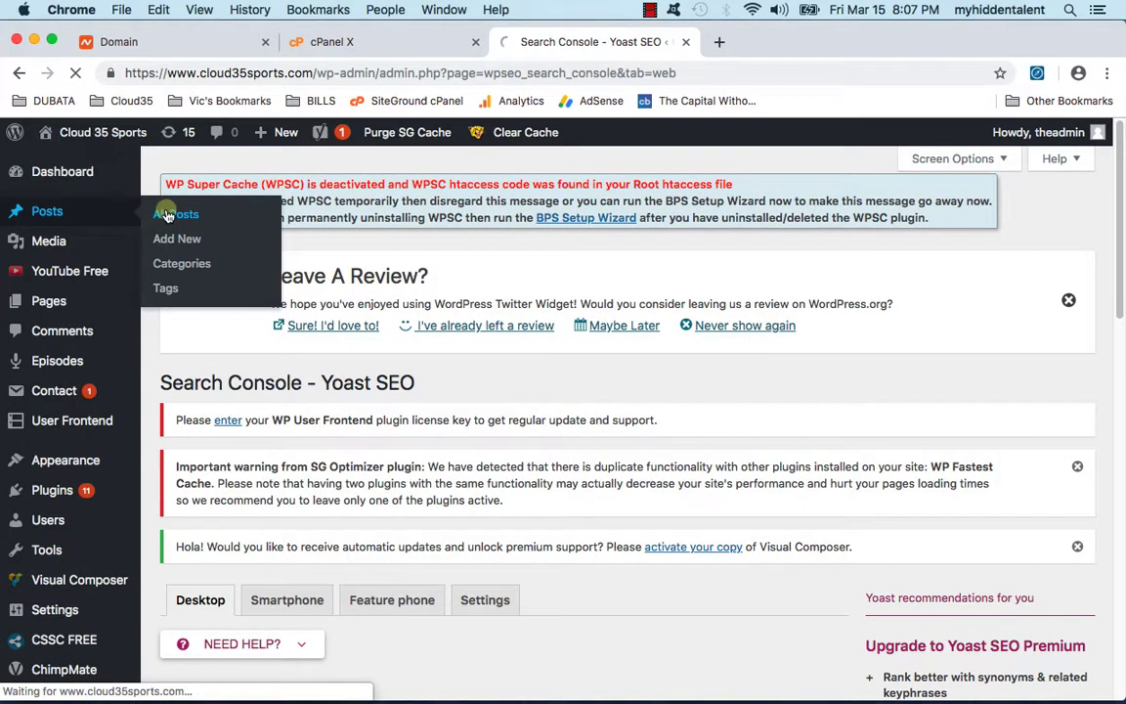
scroll(216, 481, down, 3)
click(211, 478)
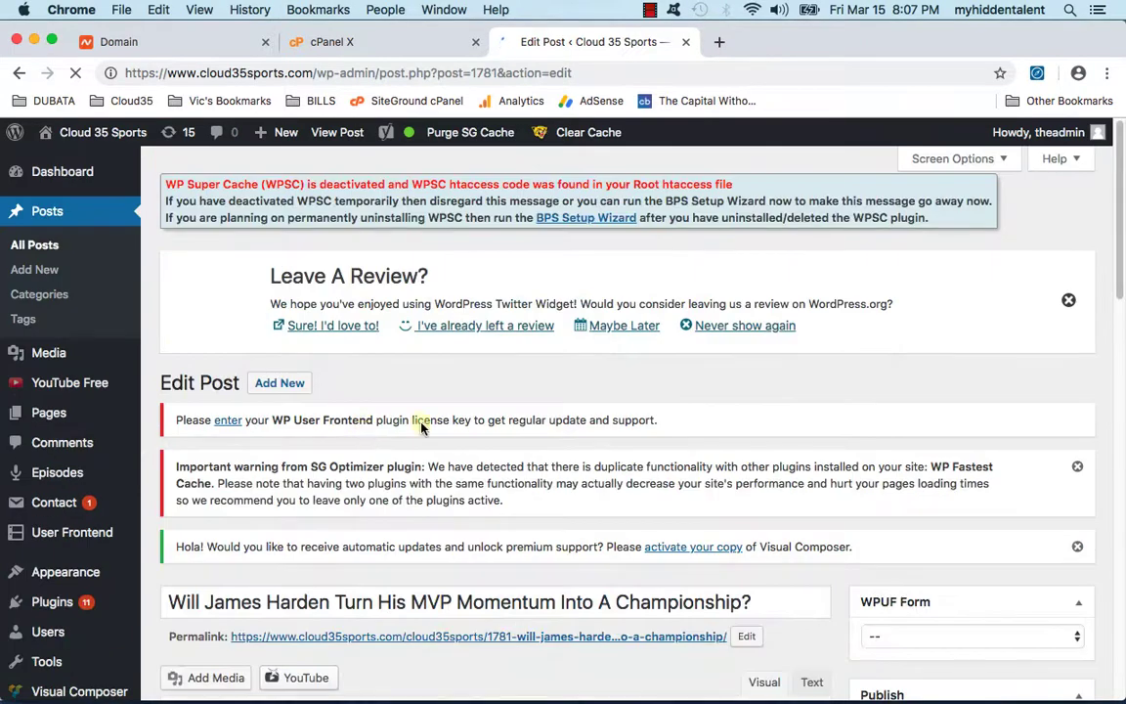
click(1068, 299)
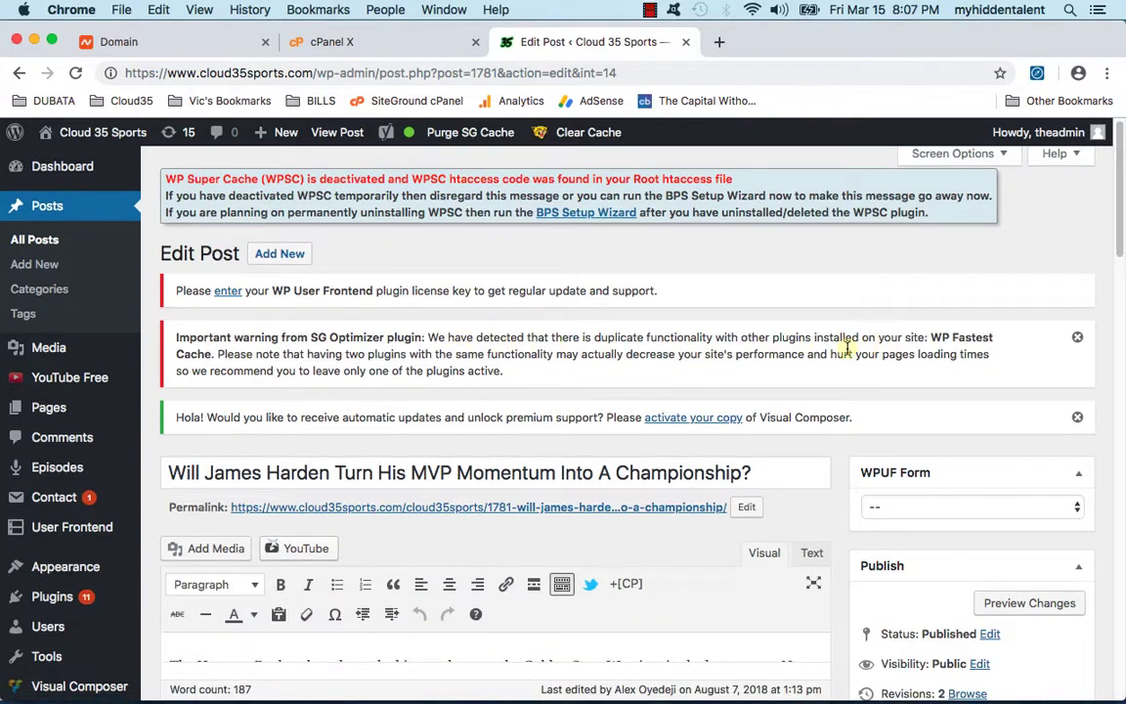
scroll(78, 468, down, 8)
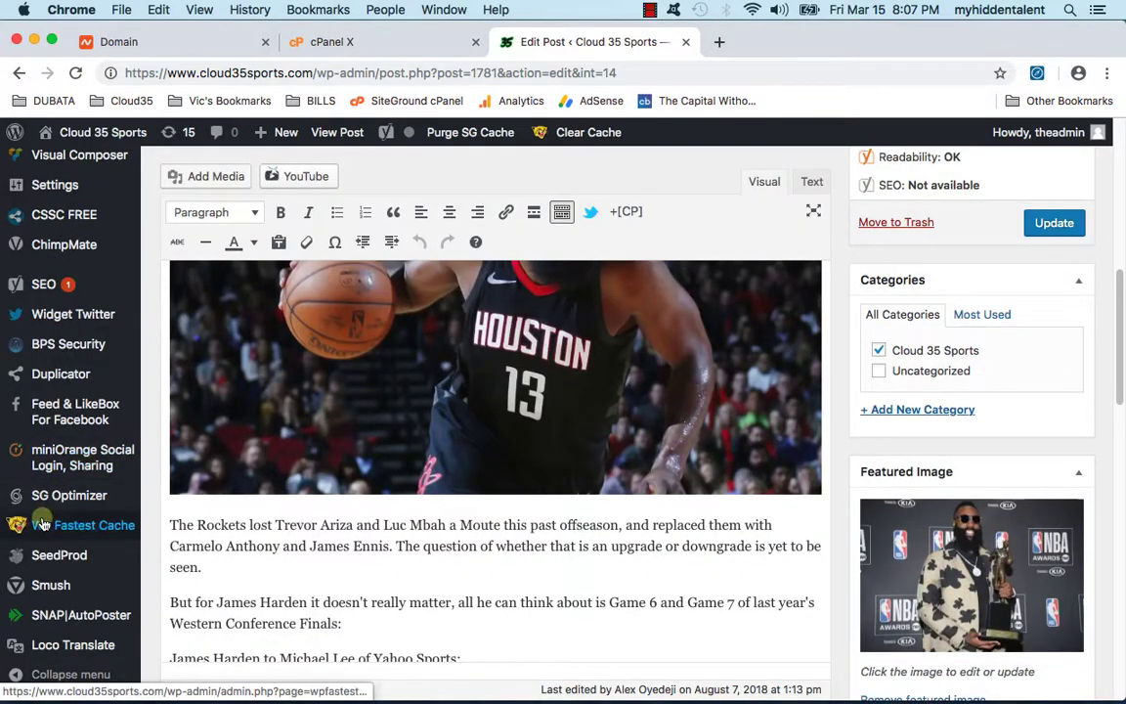
Step: Look over the WP Fastest Cache Options page, where Cache System is unchecked
click(43, 525)
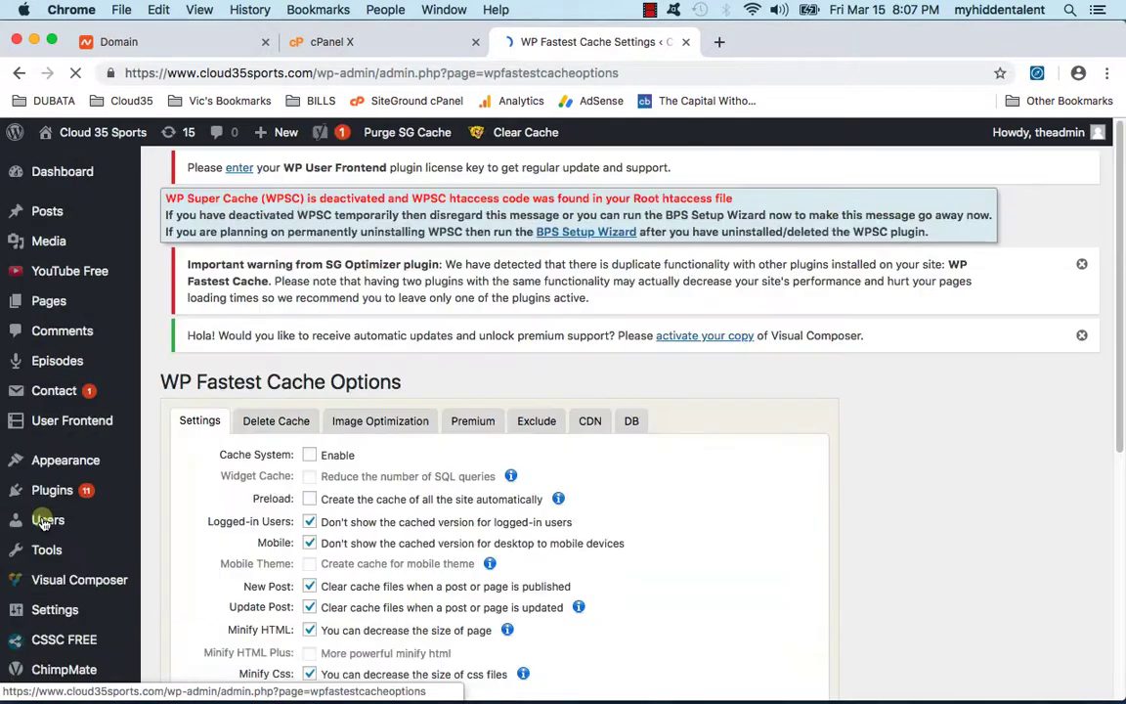
scroll(314, 485, down, 5)
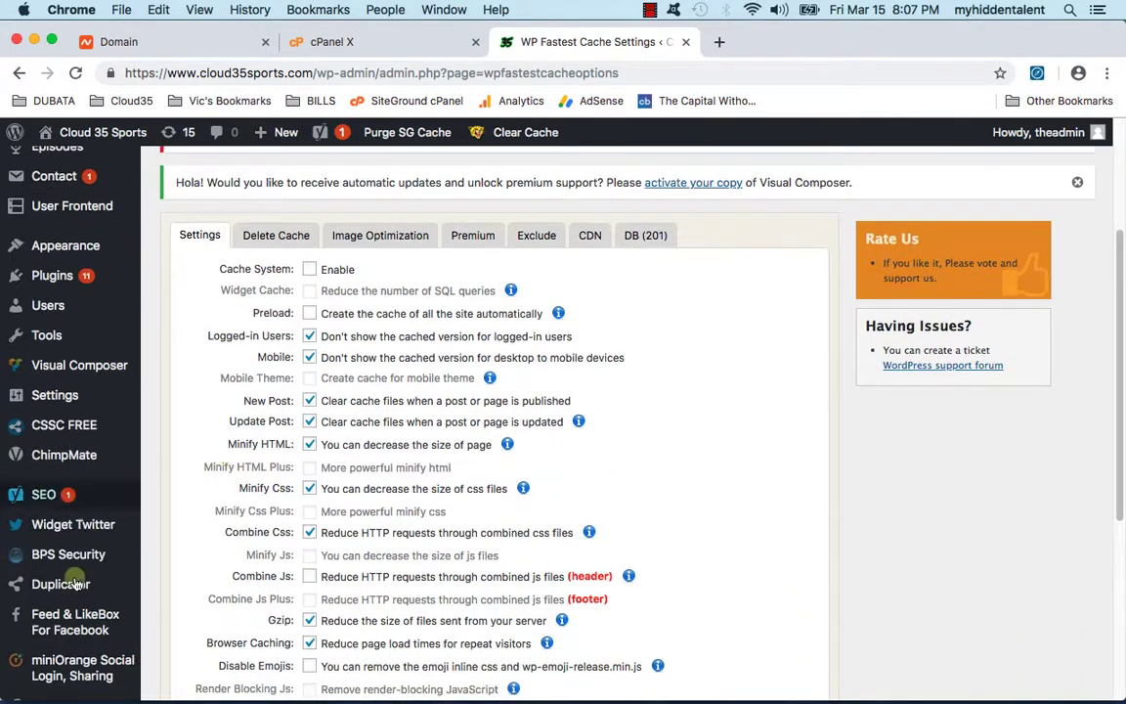
scroll(76, 562, down, 6)
mouse_move(78, 550)
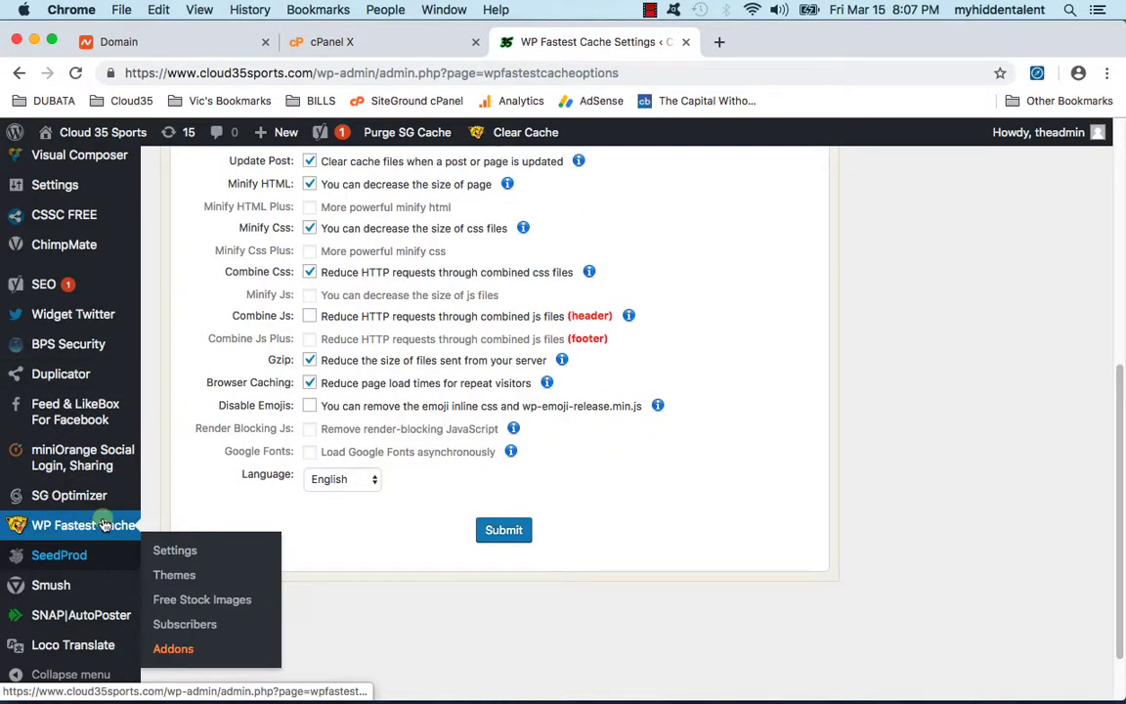
scroll(104, 525, up, 9)
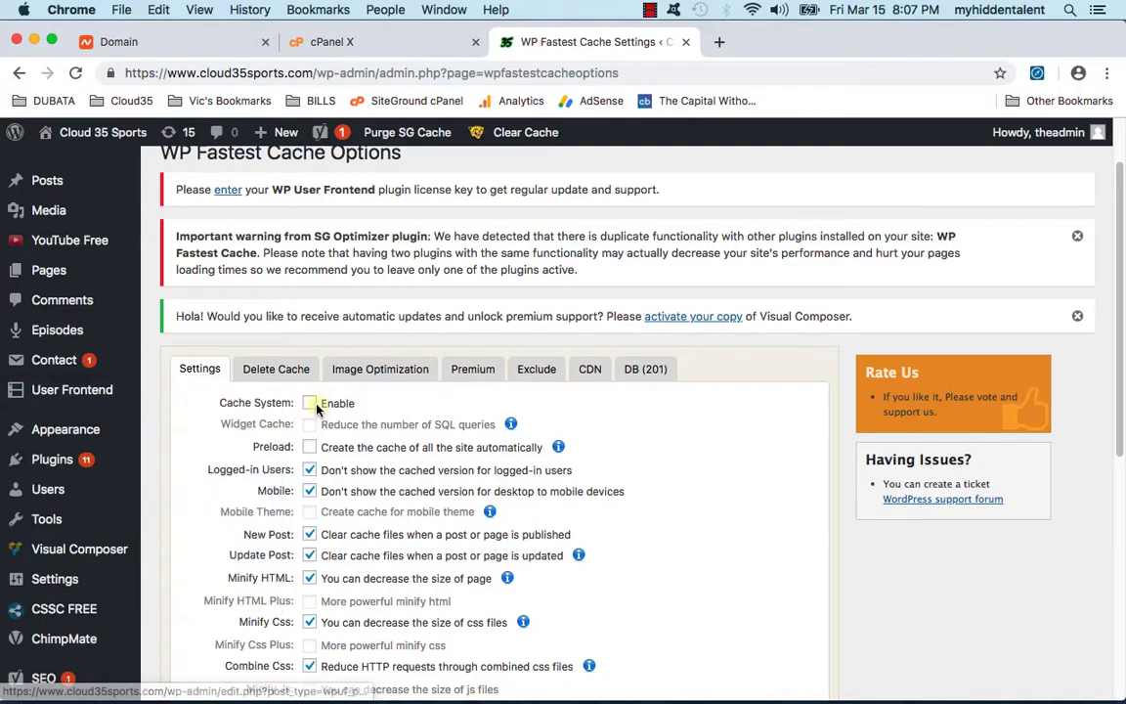
scroll(88, 596, down, 6)
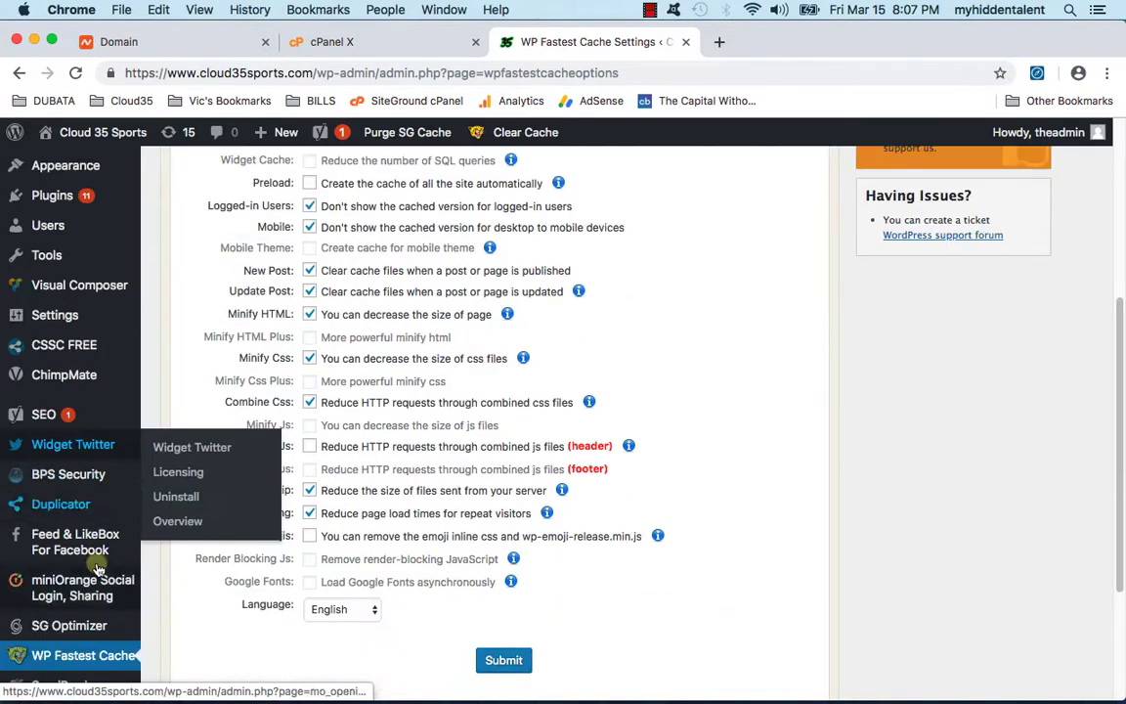
scroll(98, 567, up, 2)
Step: Deactivate the WP Fastest Cache plugin in Installed Plugins
mouse_move(97, 272)
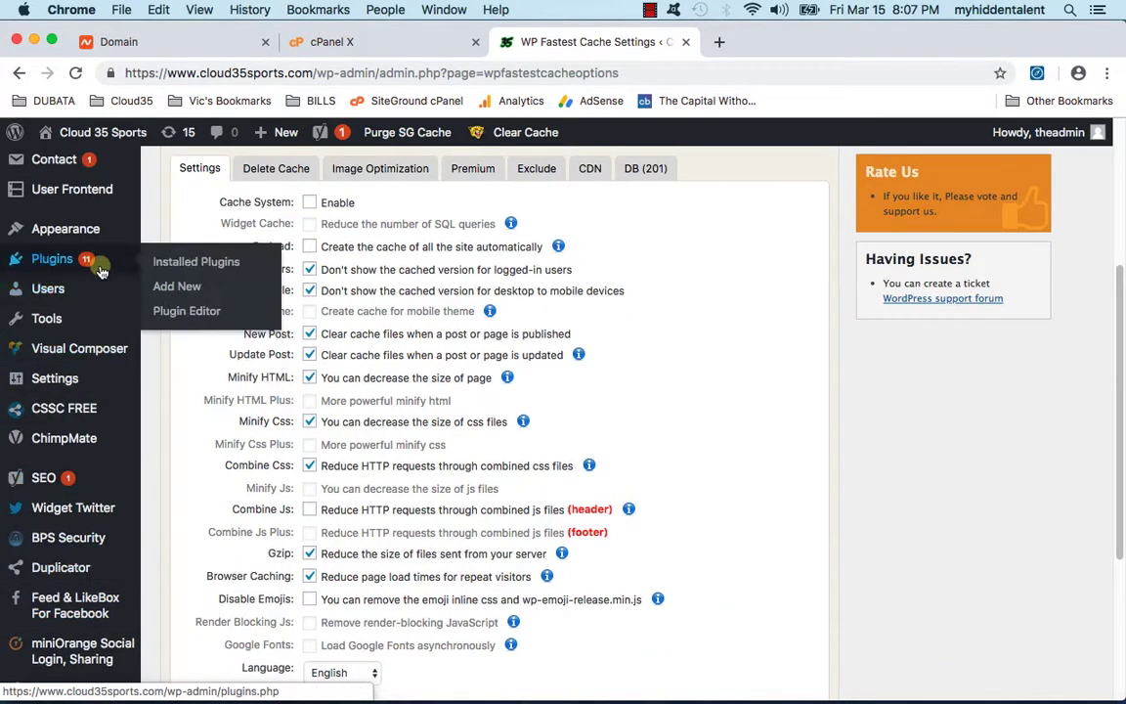
click(189, 274)
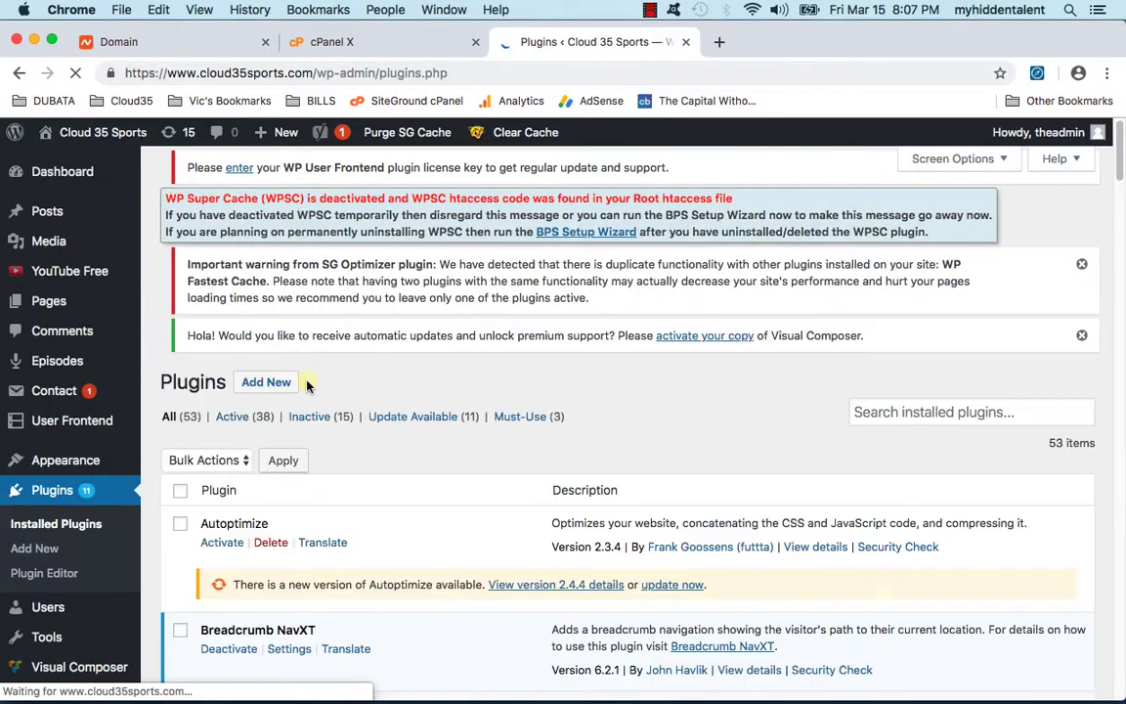
scroll(261, 391, down, 20)
scroll(313, 460, down, 15)
scroll(390, 485, up, 10)
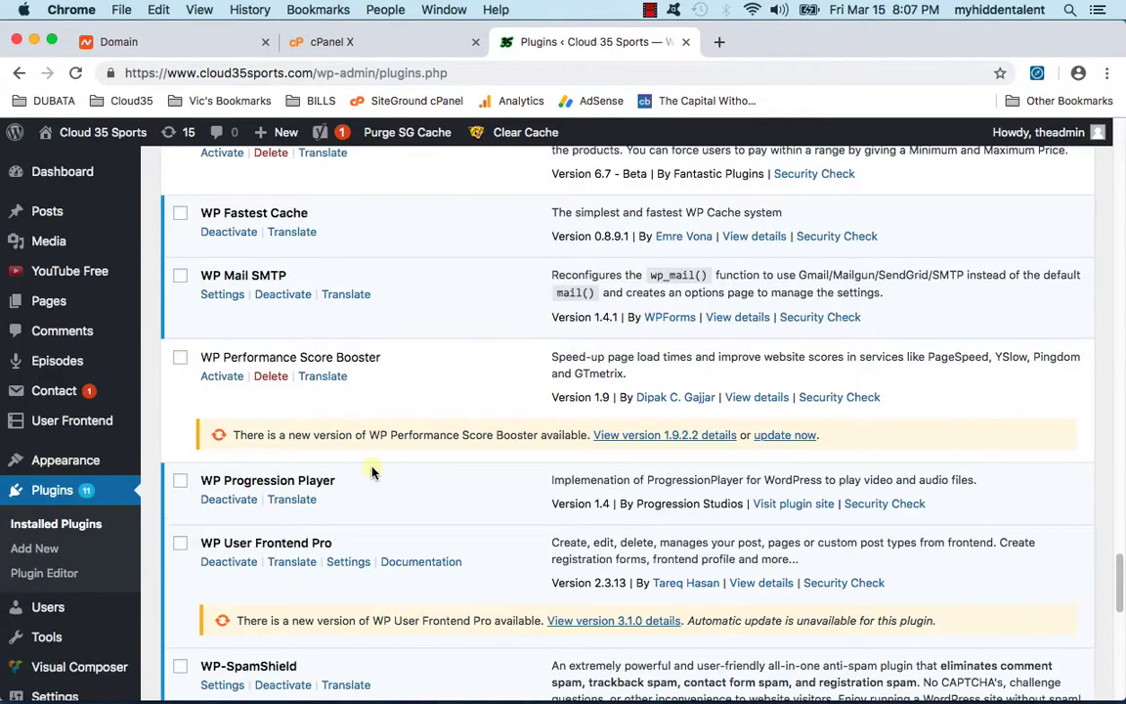
click(225, 267)
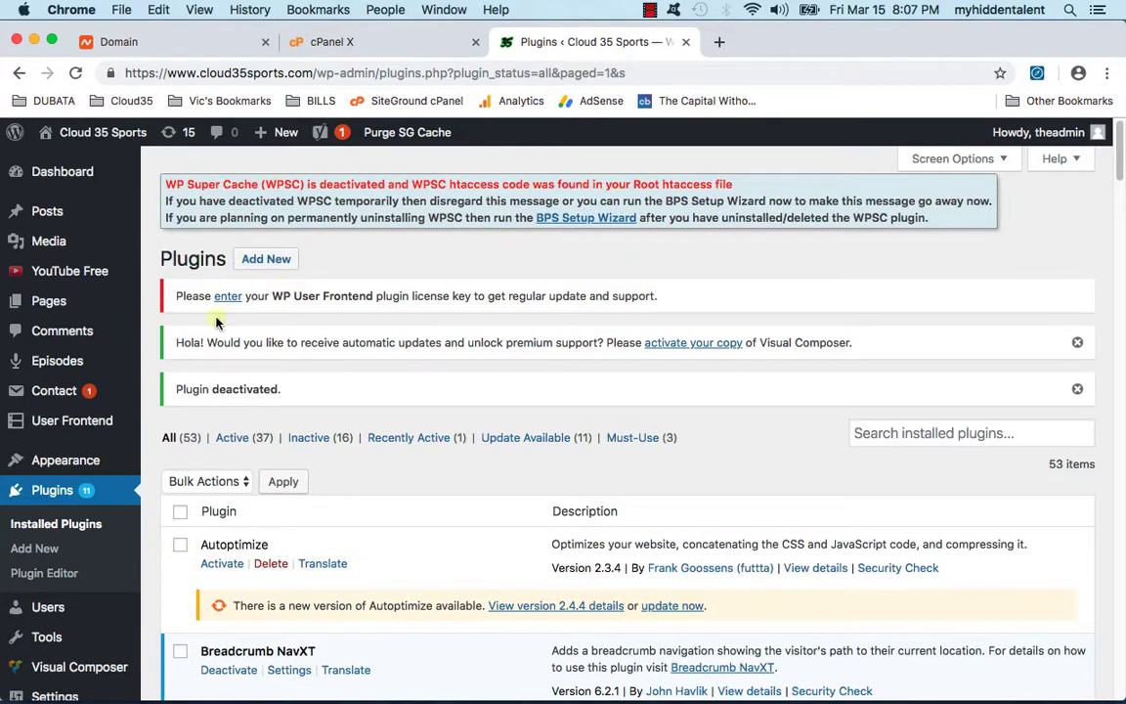
Step: Pass through All Posts and open SG Optimizer's Frontend Optimization settings
click(156, 209)
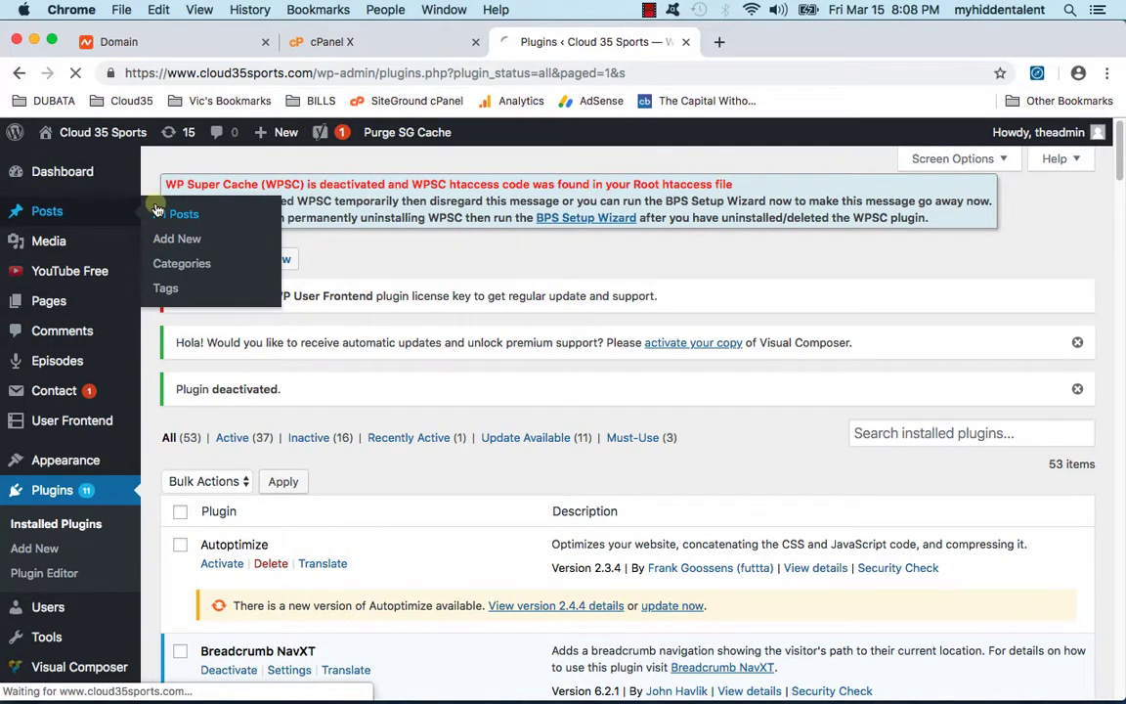
scroll(18, 405, down, 10)
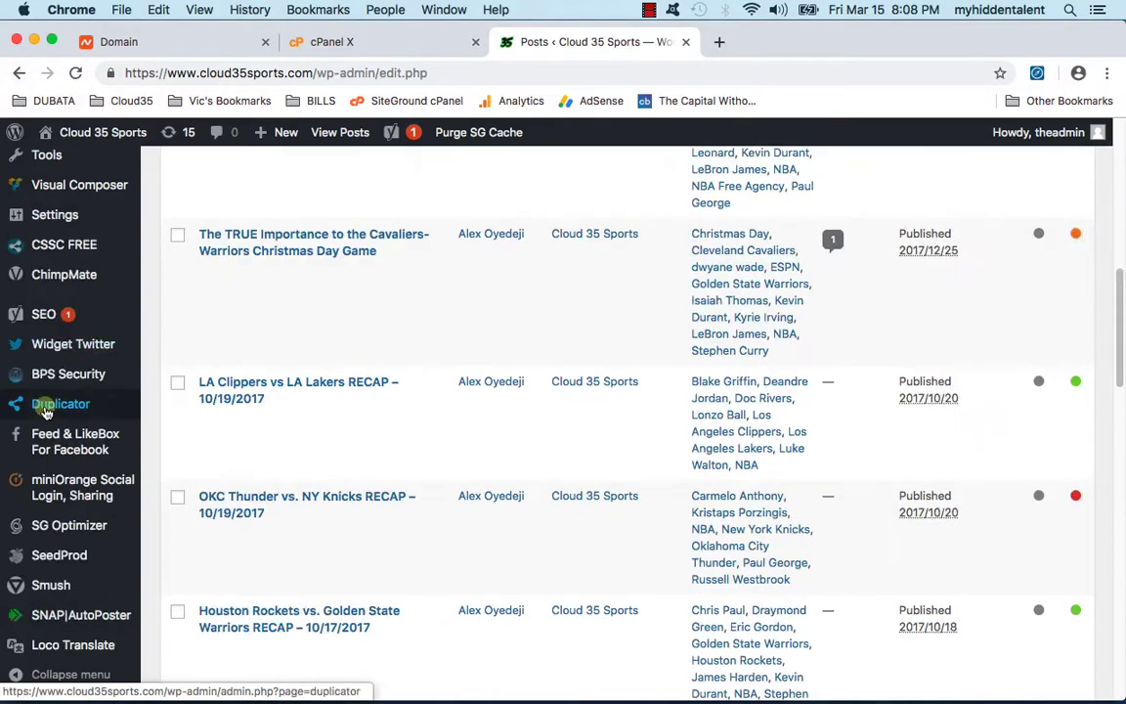
scroll(49, 567, down, 2)
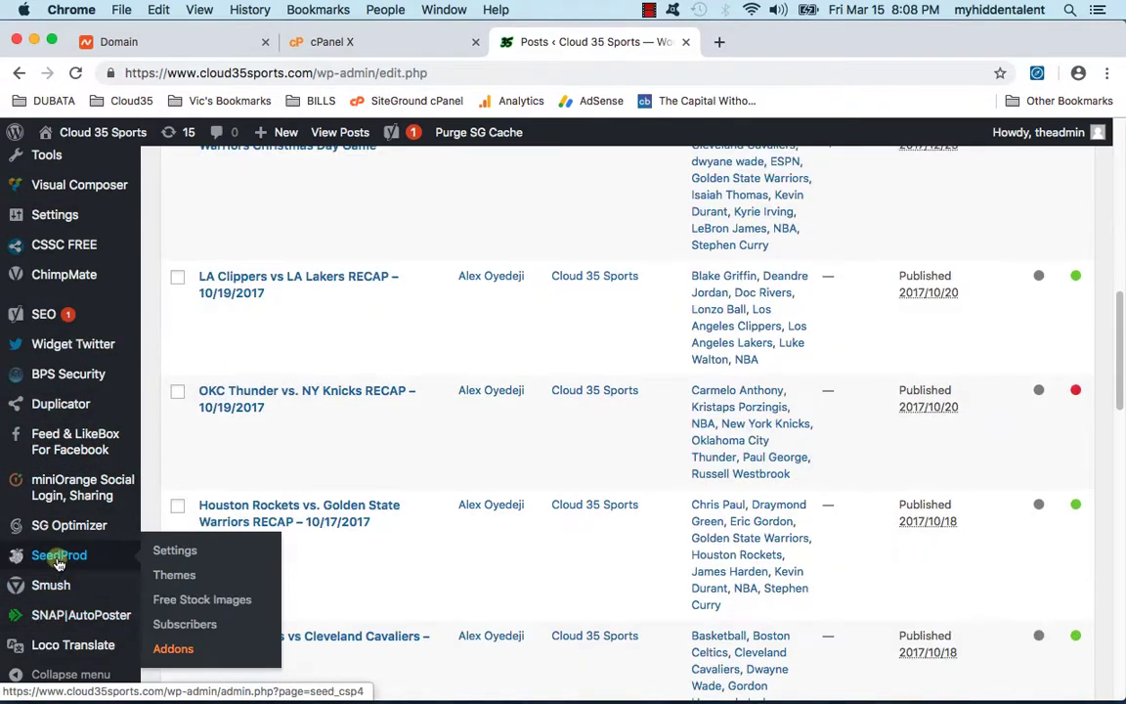
scroll(74, 425, up, 3)
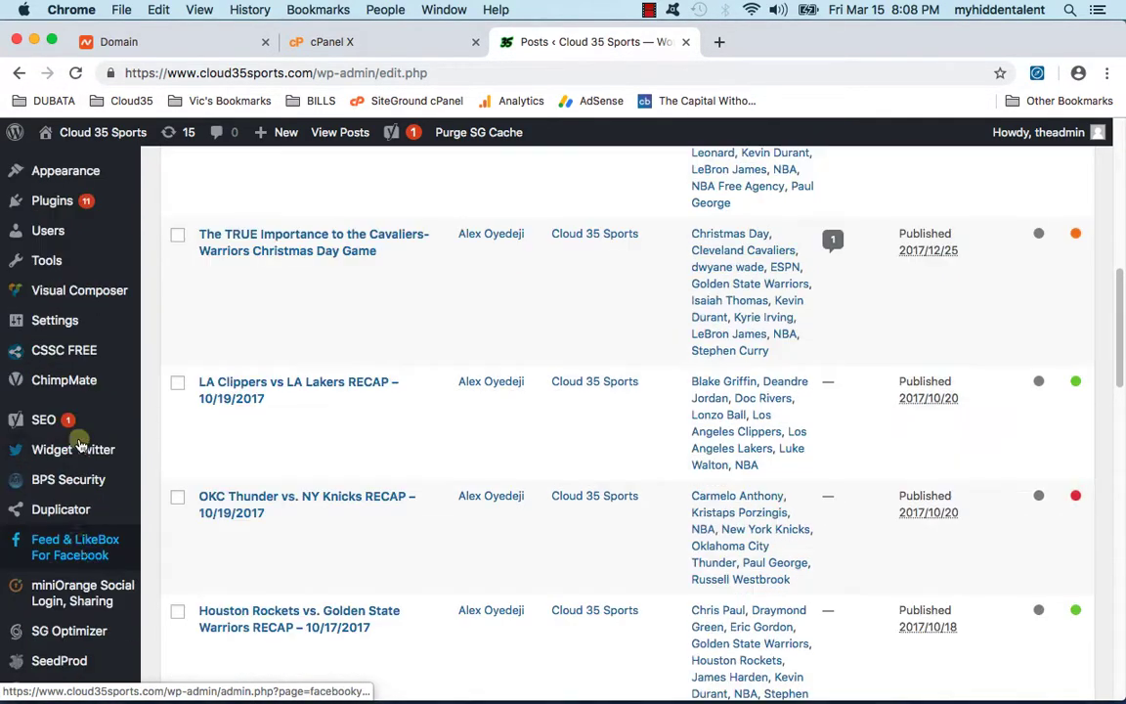
scroll(69, 425, down, 3)
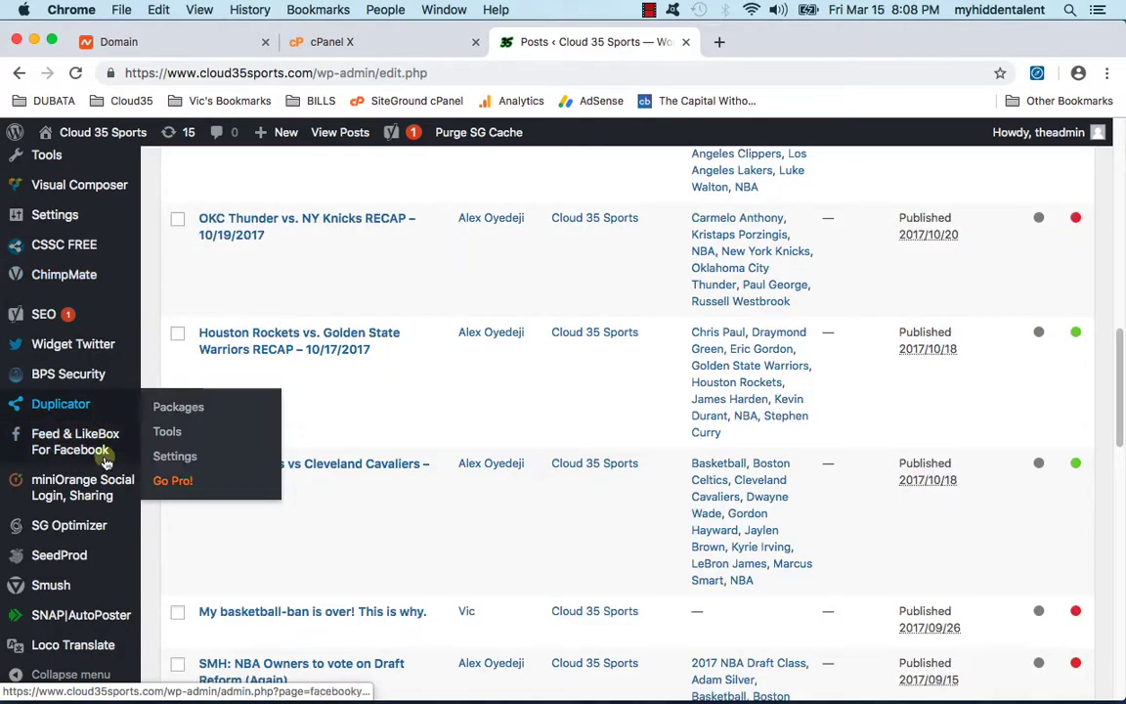
click(88, 533)
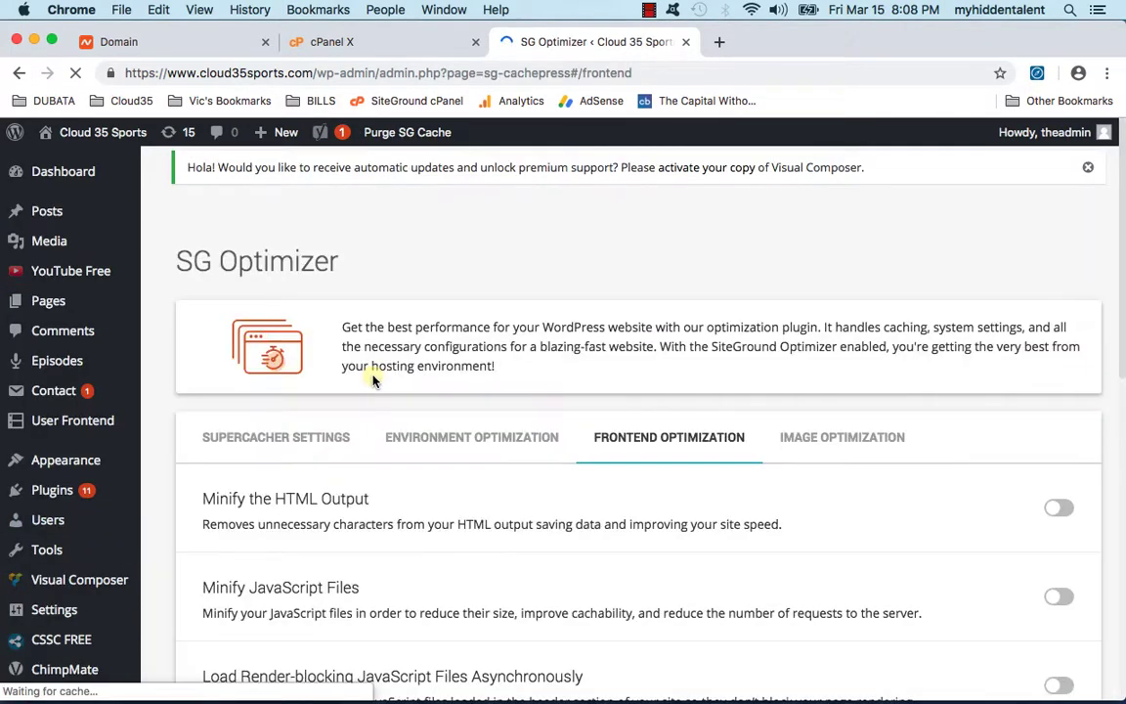
Step: In SG Optimizer's Supercacher settings, turn Dynamic Caching on and then off again
scroll(392, 441, down, 2)
scroll(376, 448, down, 2)
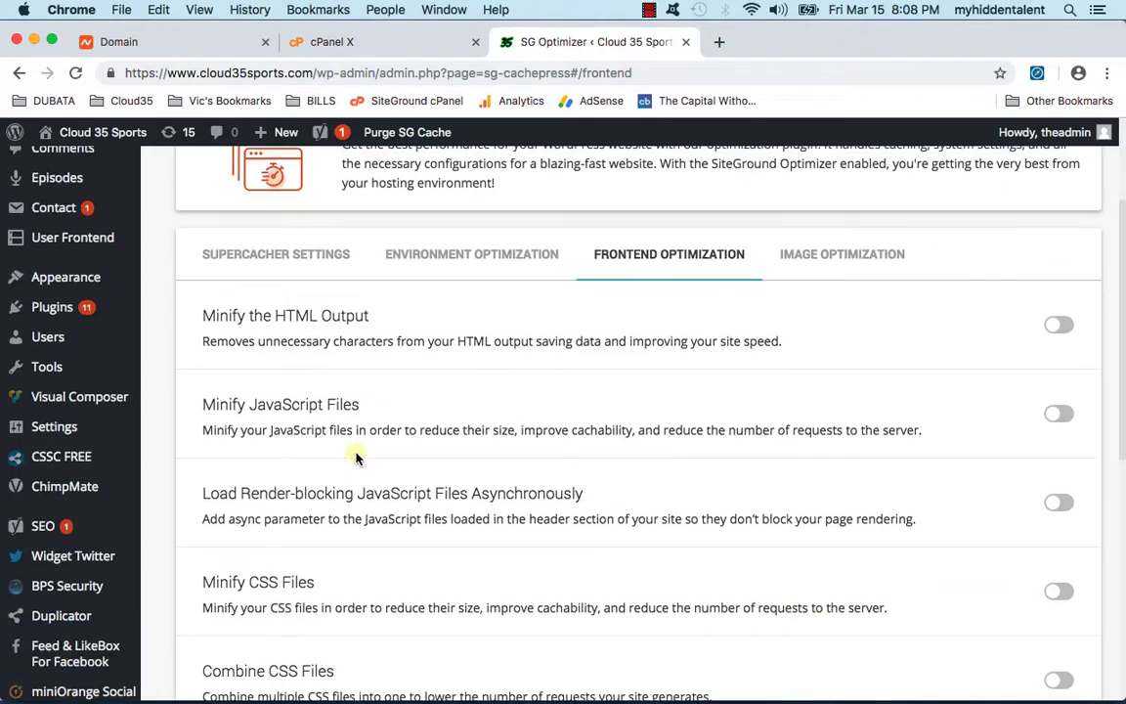
click(281, 255)
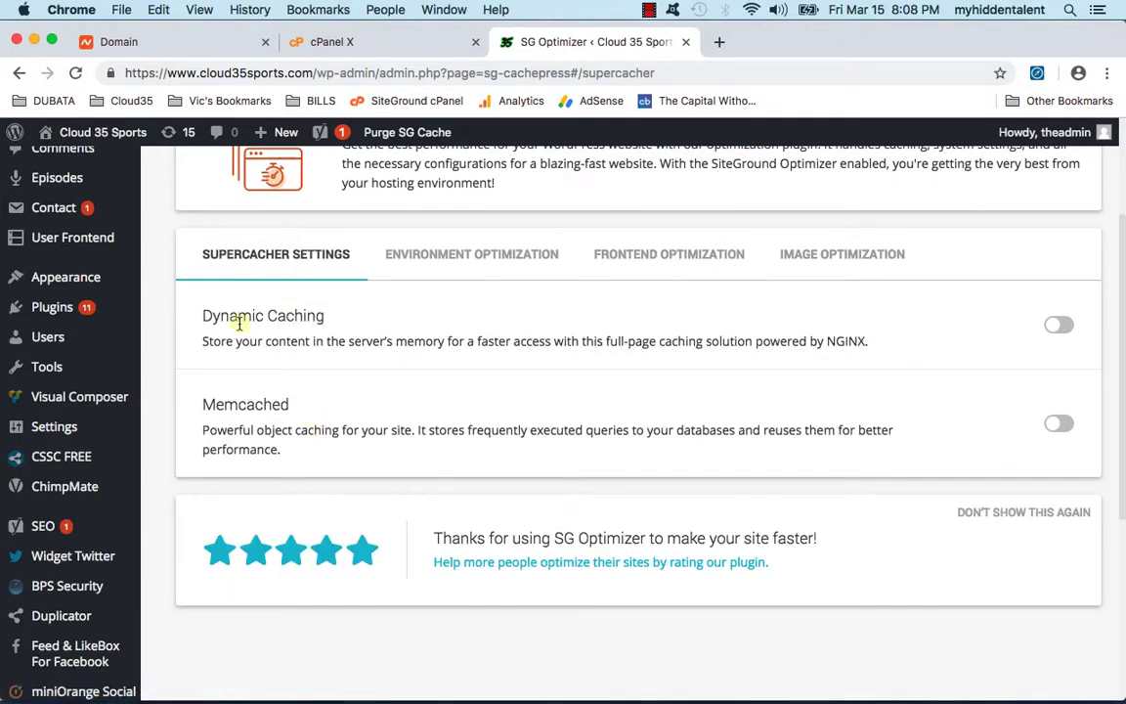
click(1058, 325)
click(1056, 327)
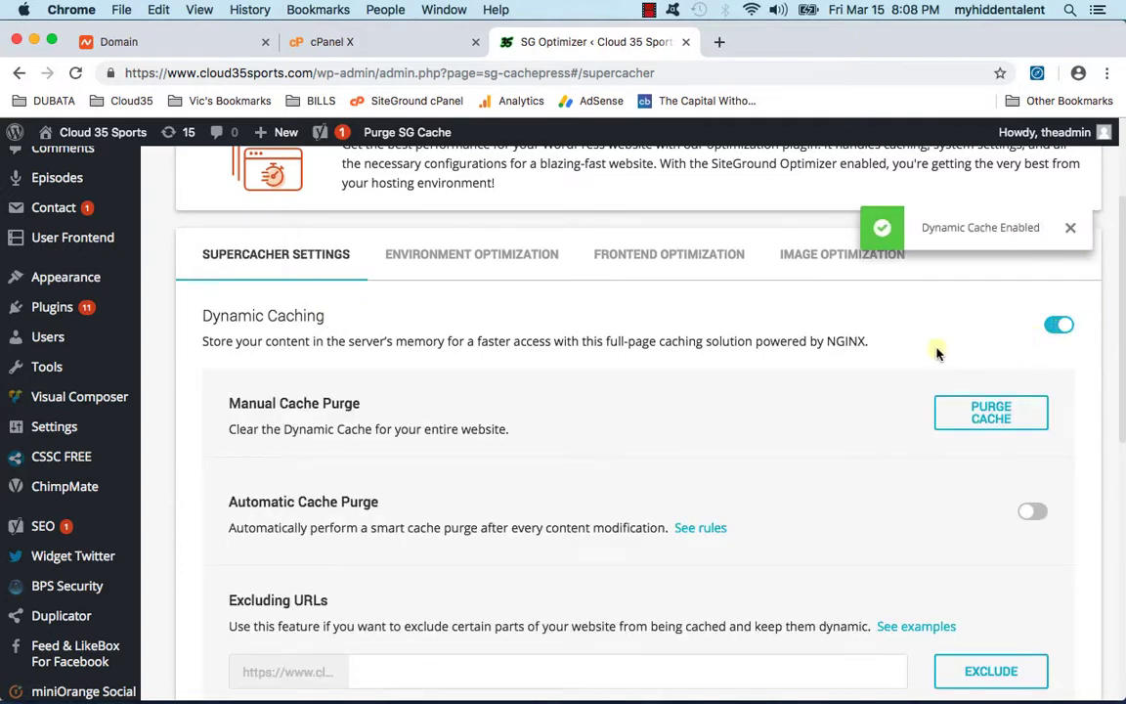
Step: Scroll the settings, then visit the live Cloud 35 Sports homepage
scroll(547, 389, down, 1)
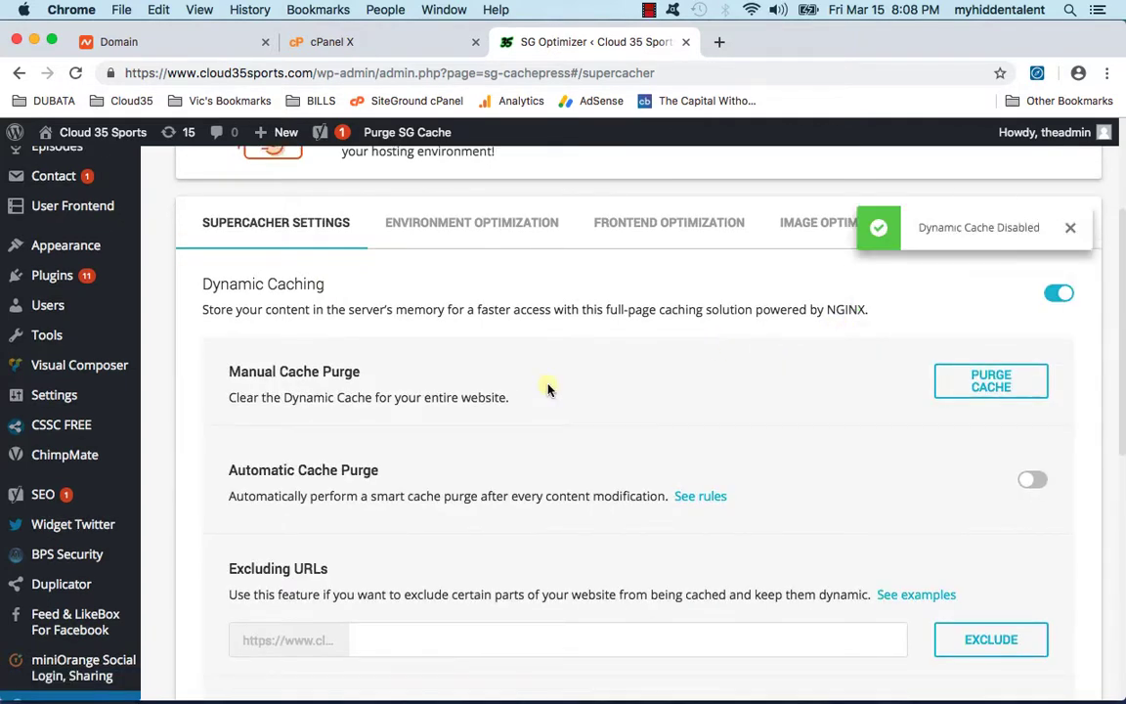
scroll(547, 391, down, 5)
scroll(545, 393, down, 5)
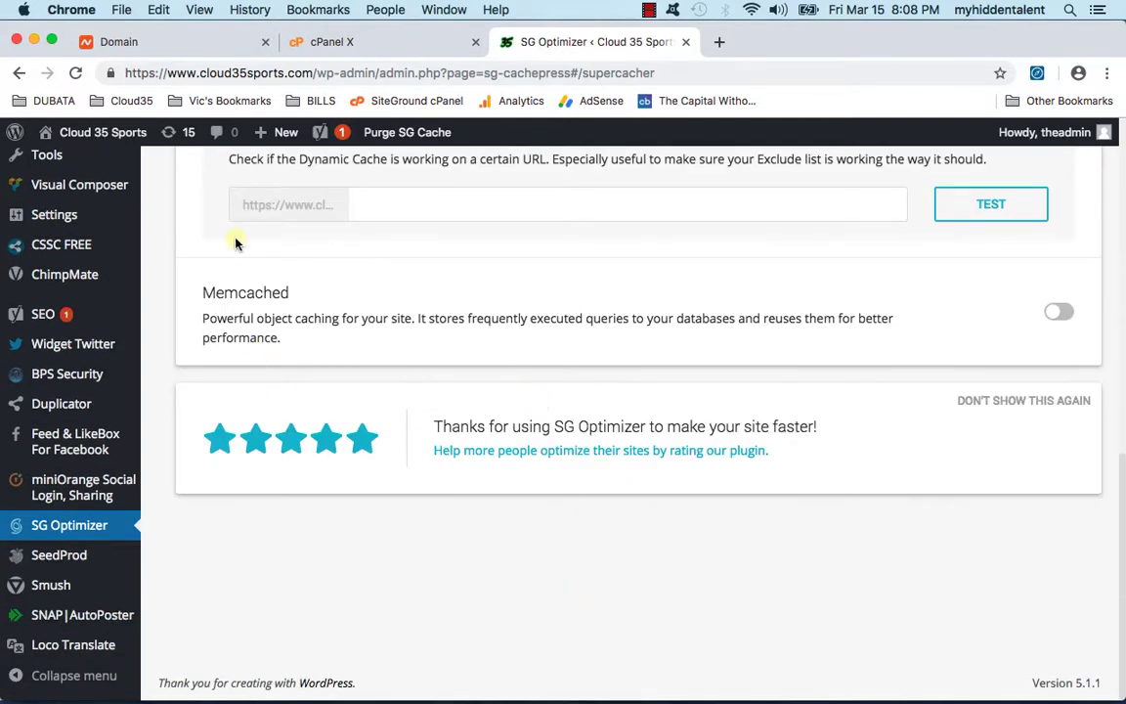
click(105, 160)
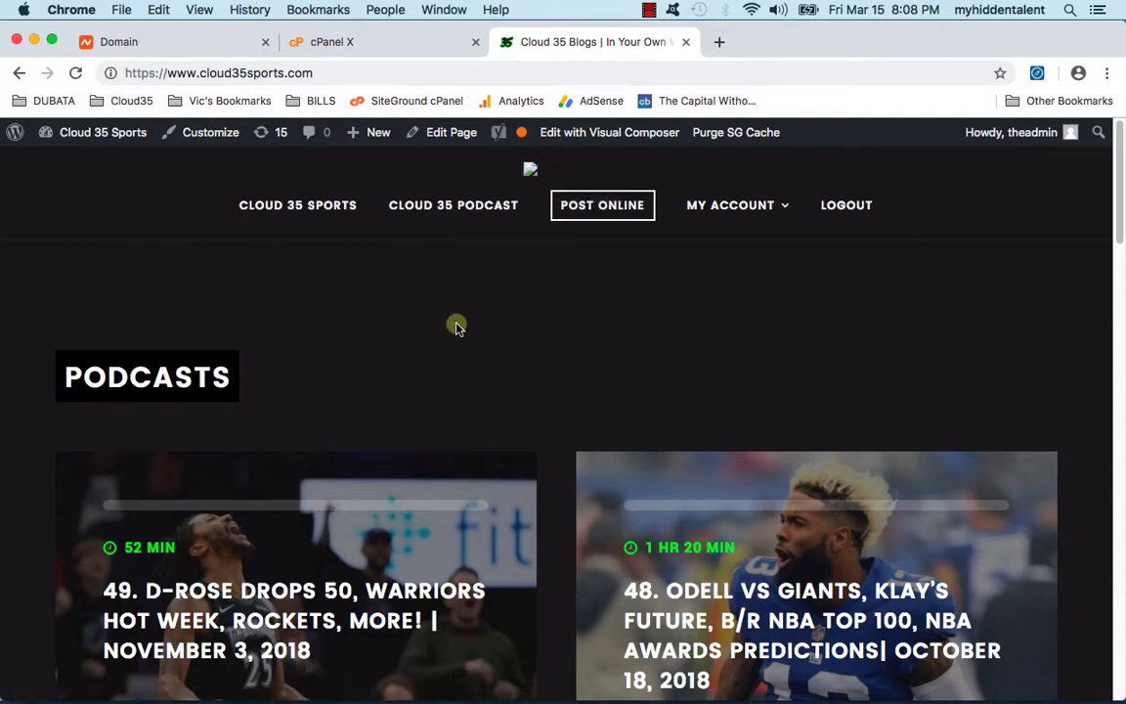
Step: Open the episode 49 'D-Rose Drops 50, Warriors Hot Week, Rockets, MORE!' podcast page
scroll(465, 430, down, 10)
scroll(465, 430, down, 10)
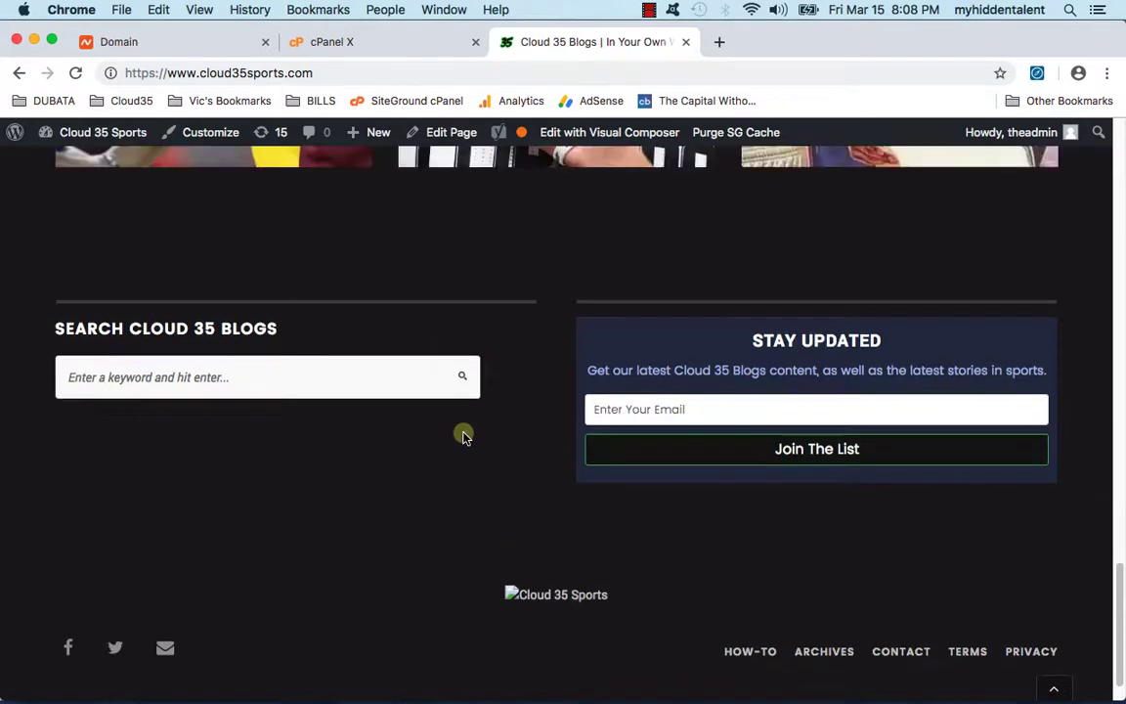
scroll(463, 432, up, 20)
scroll(293, 508, down, 1)
click(290, 550)
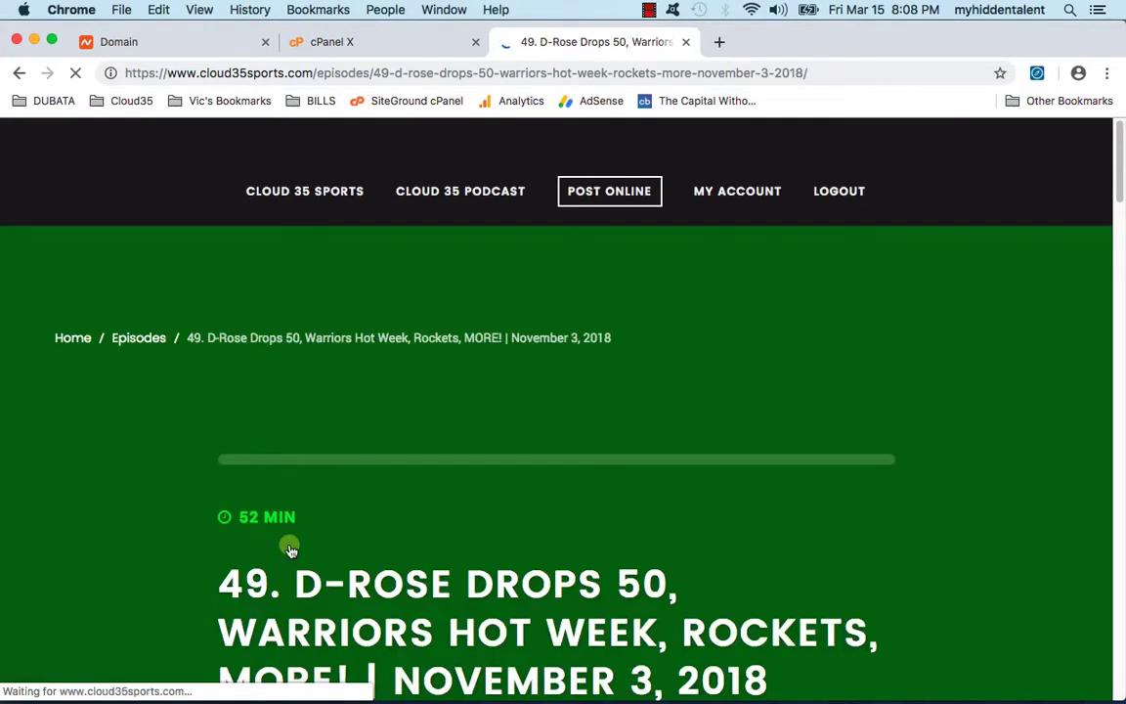
mouse_move(261, 675)
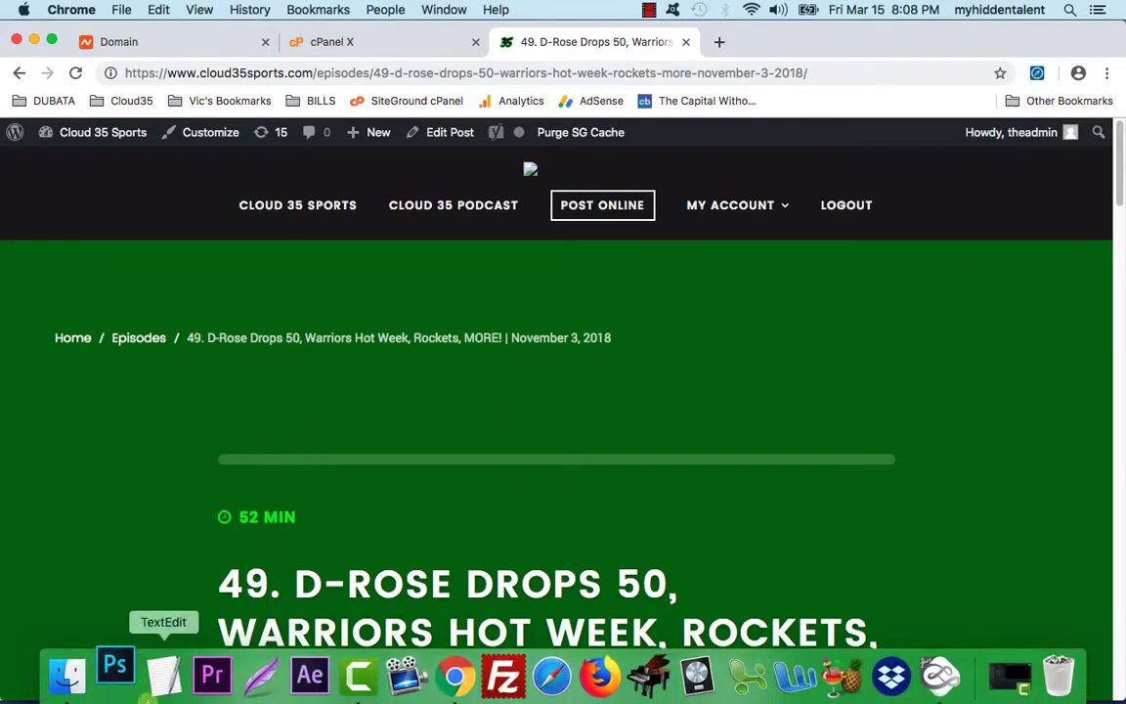
Step: Scroll down to check the episode's Website line, then return to the top
scroll(292, 411, down, 1)
scroll(292, 412, down, 10)
scroll(202, 384, down, 14)
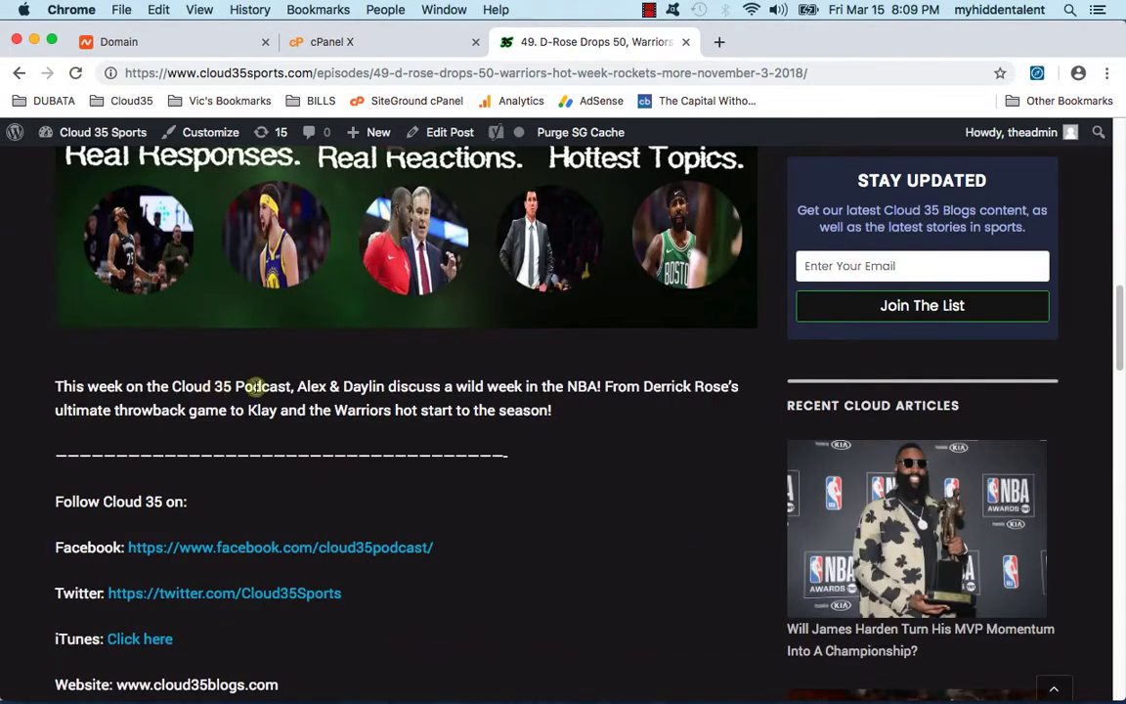
scroll(276, 383, down, 1)
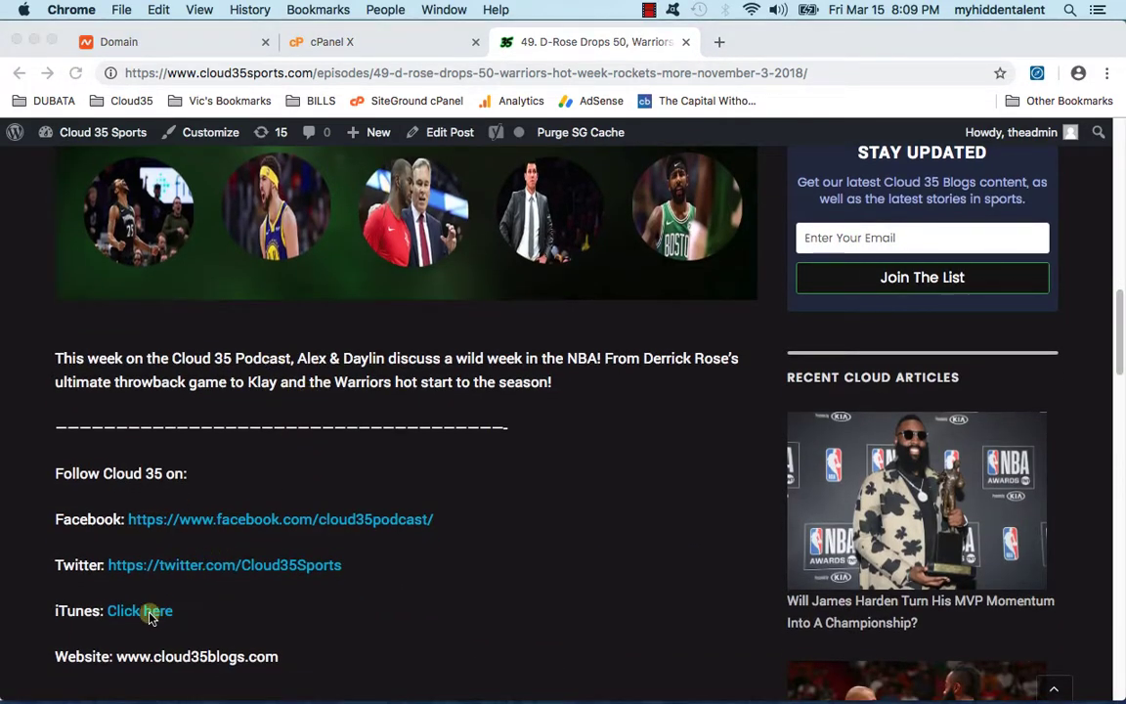
scroll(144, 610, down, 3)
drag(151, 565, 261, 569)
click(284, 572)
scroll(282, 543, up, 14)
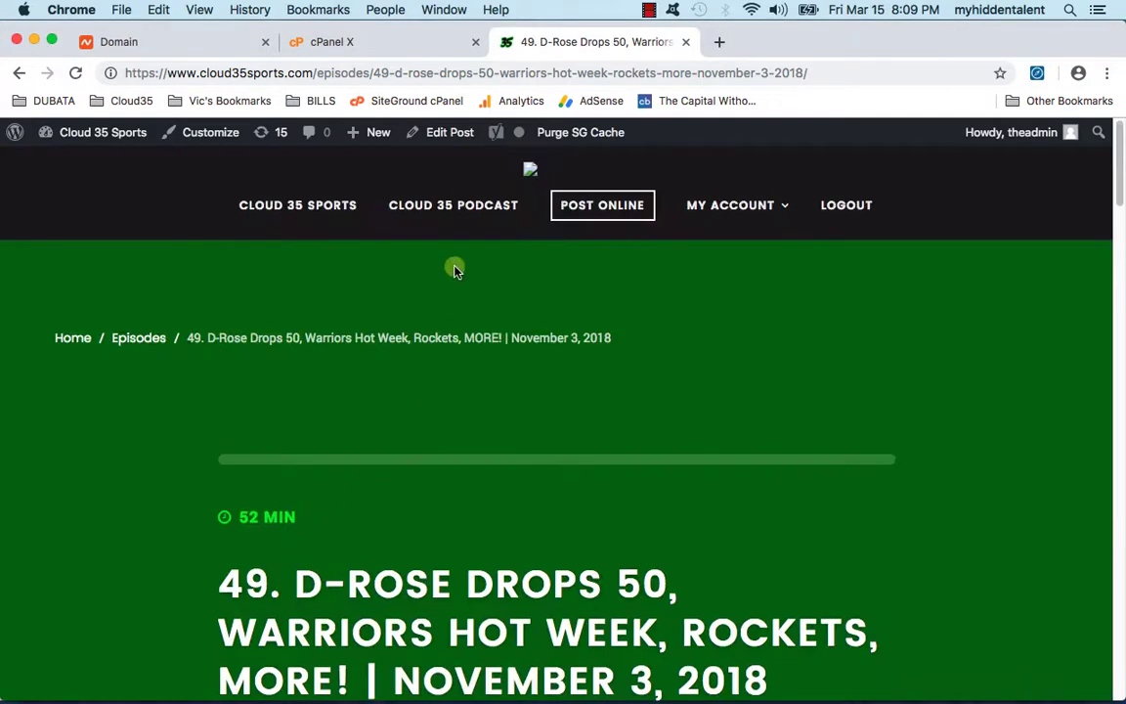
click(445, 135)
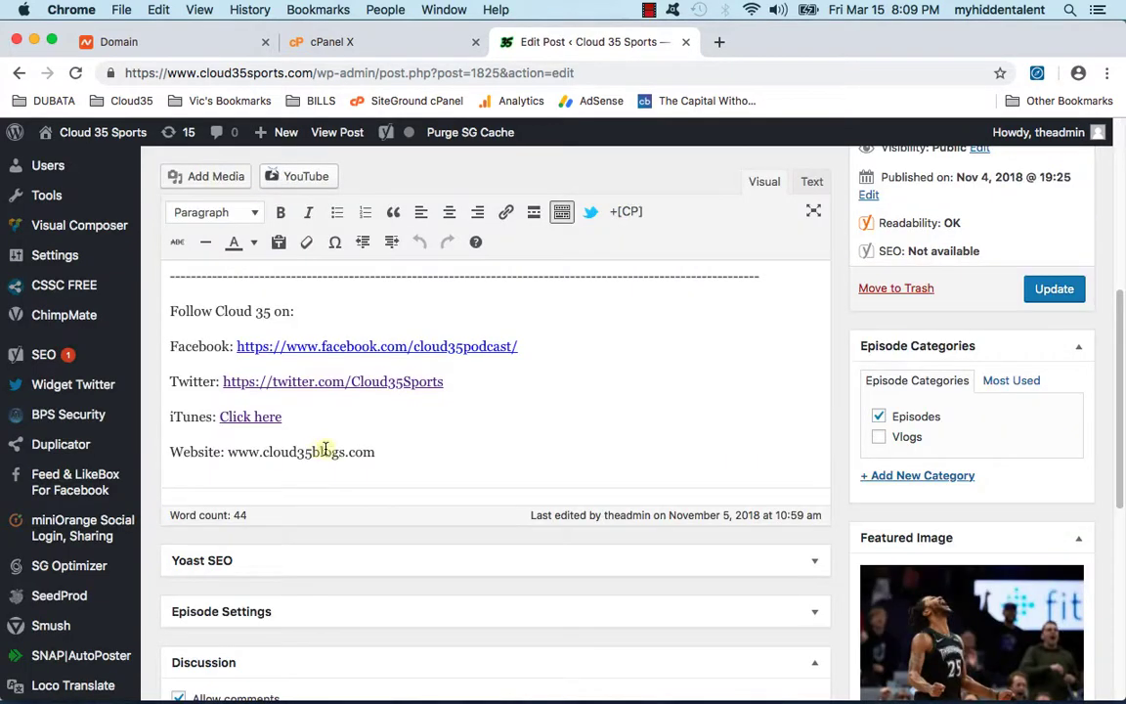
drag(313, 450, 338, 448)
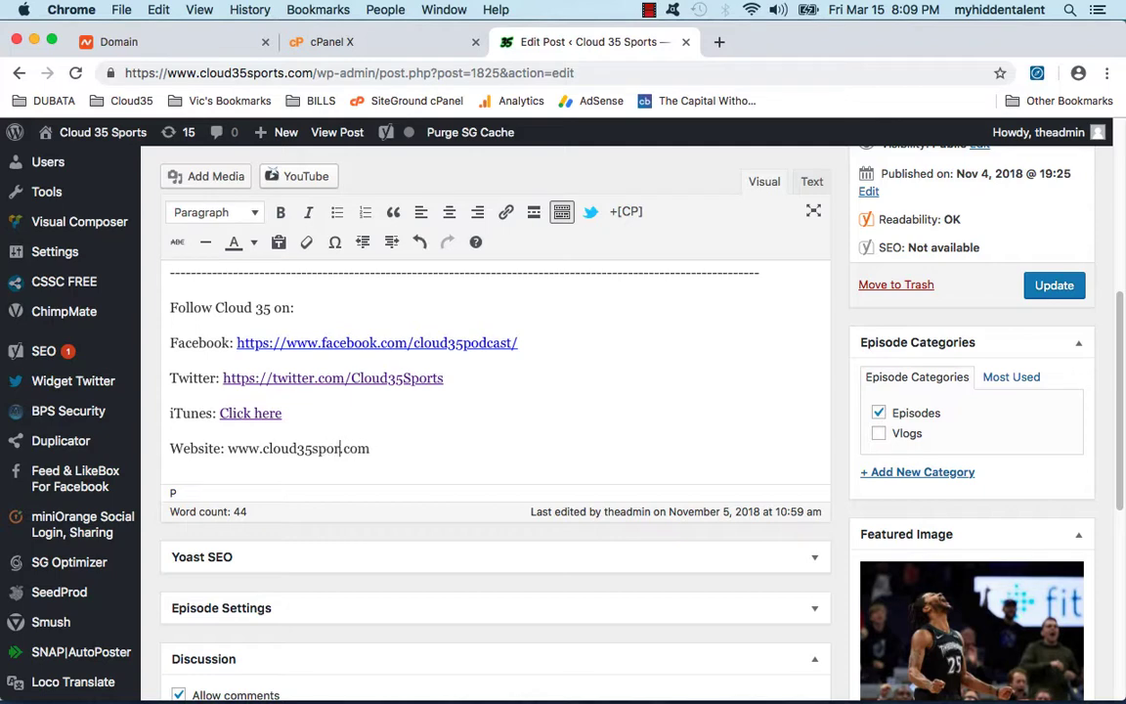
drag(384, 446, 227, 450)
click(227, 450)
double_click(228, 451)
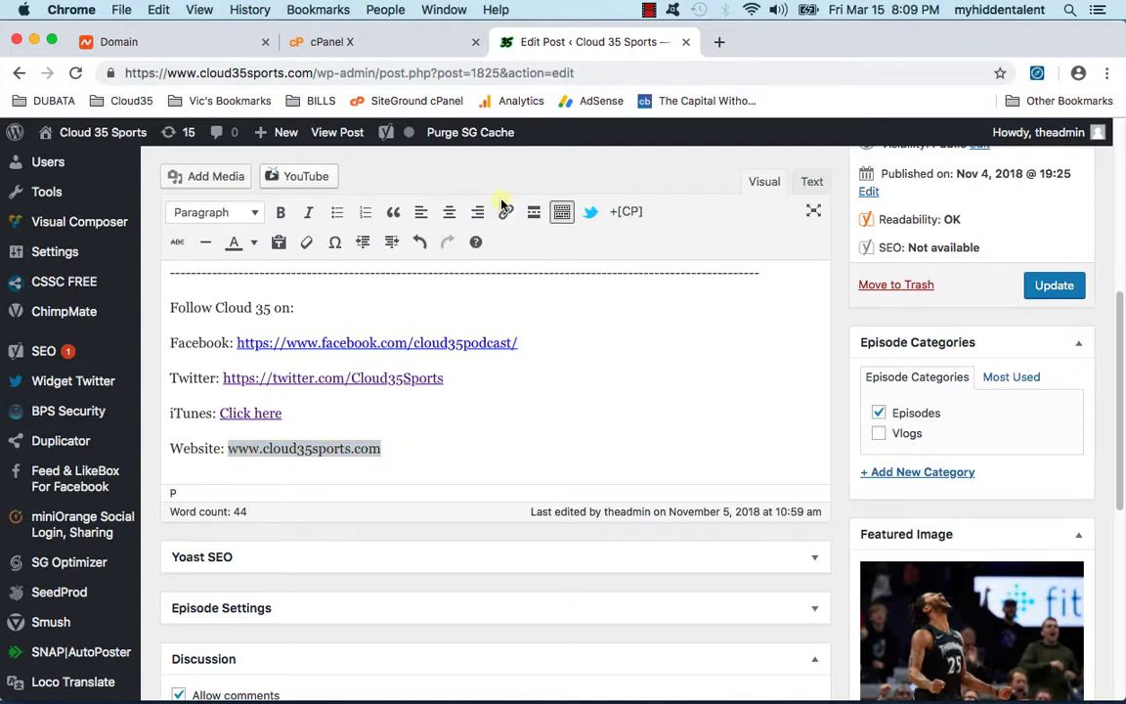
right_click(264, 448)
click(304, 448)
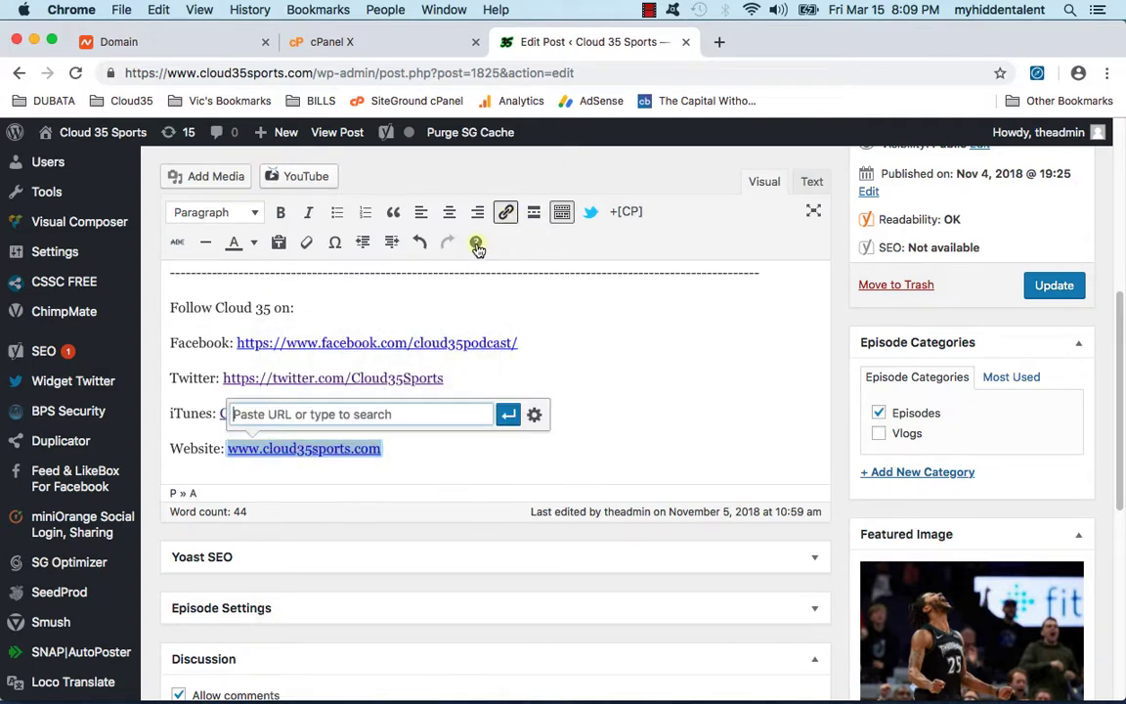
right_click(372, 412)
click(408, 508)
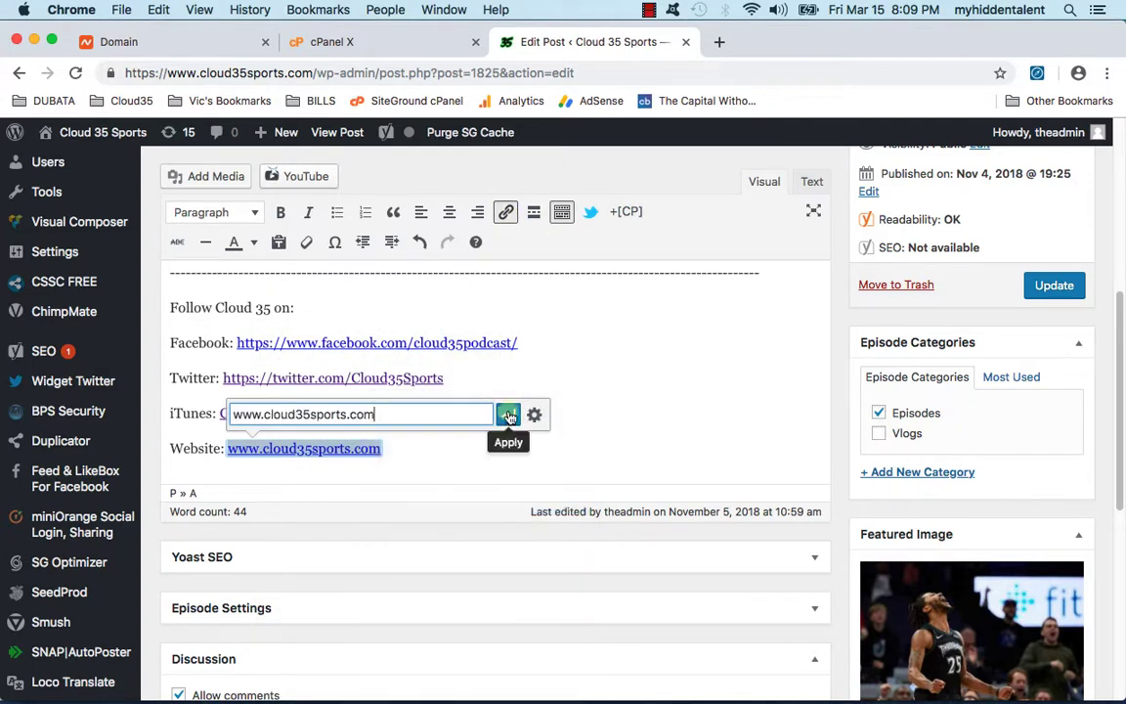
click(507, 415)
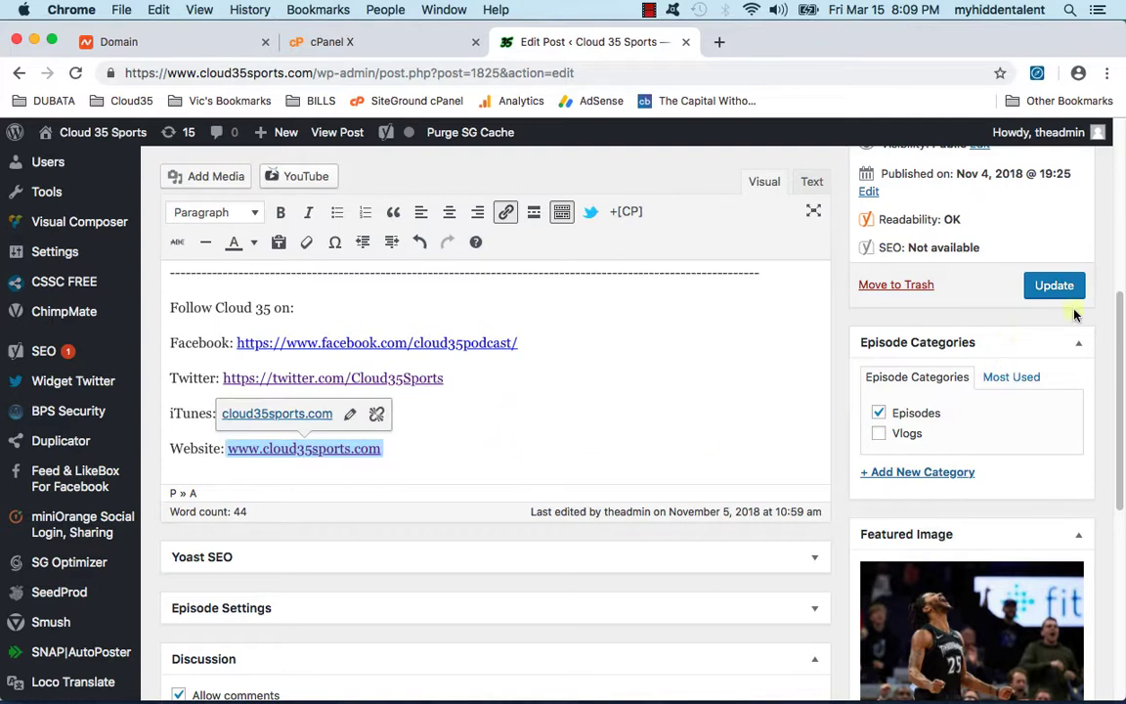
click(1057, 285)
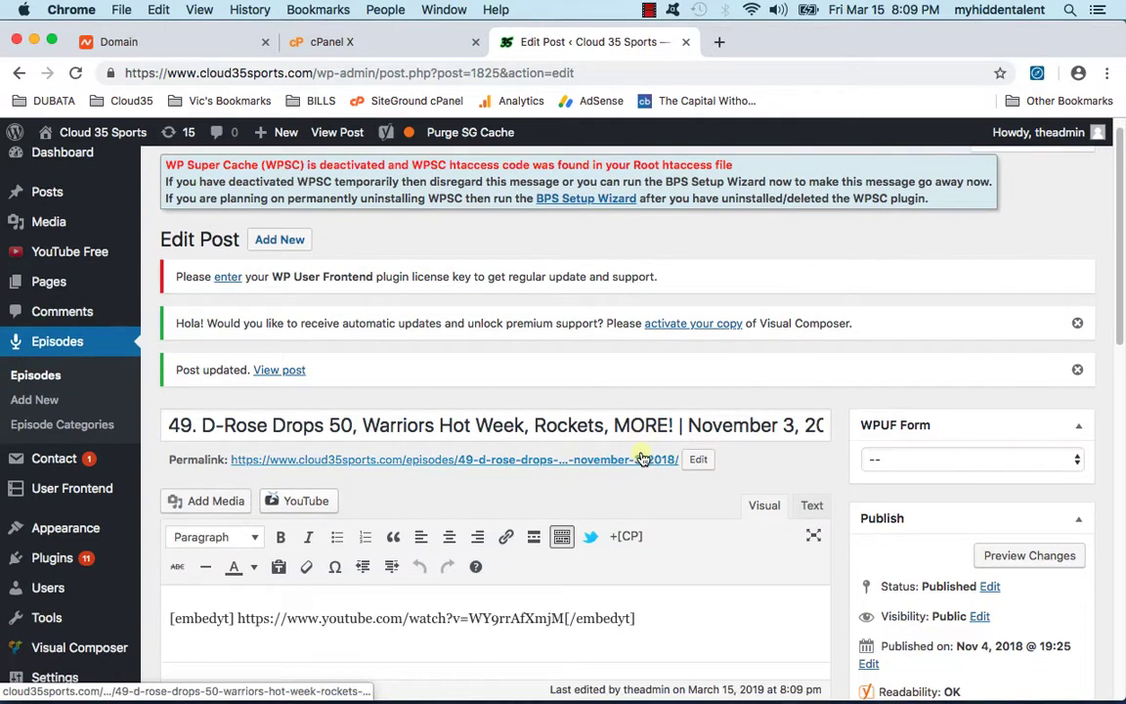
scroll(606, 440, down, 3)
scroll(626, 437, down, 3)
scroll(601, 441, up, 5)
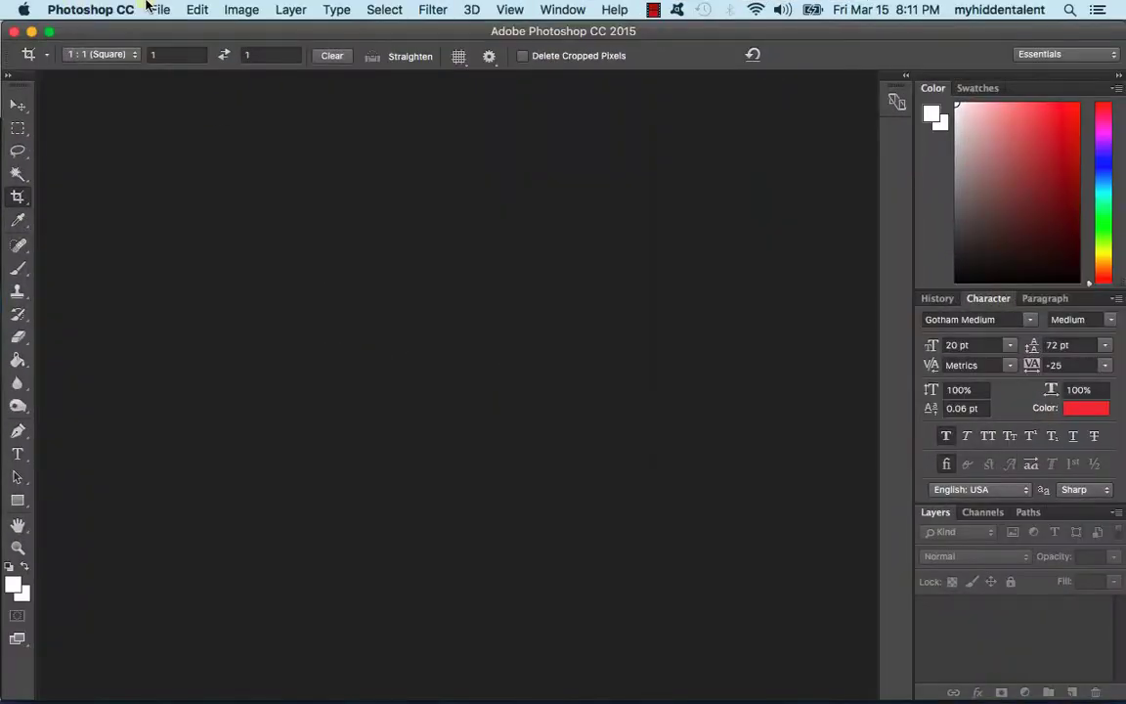
click(154, 8)
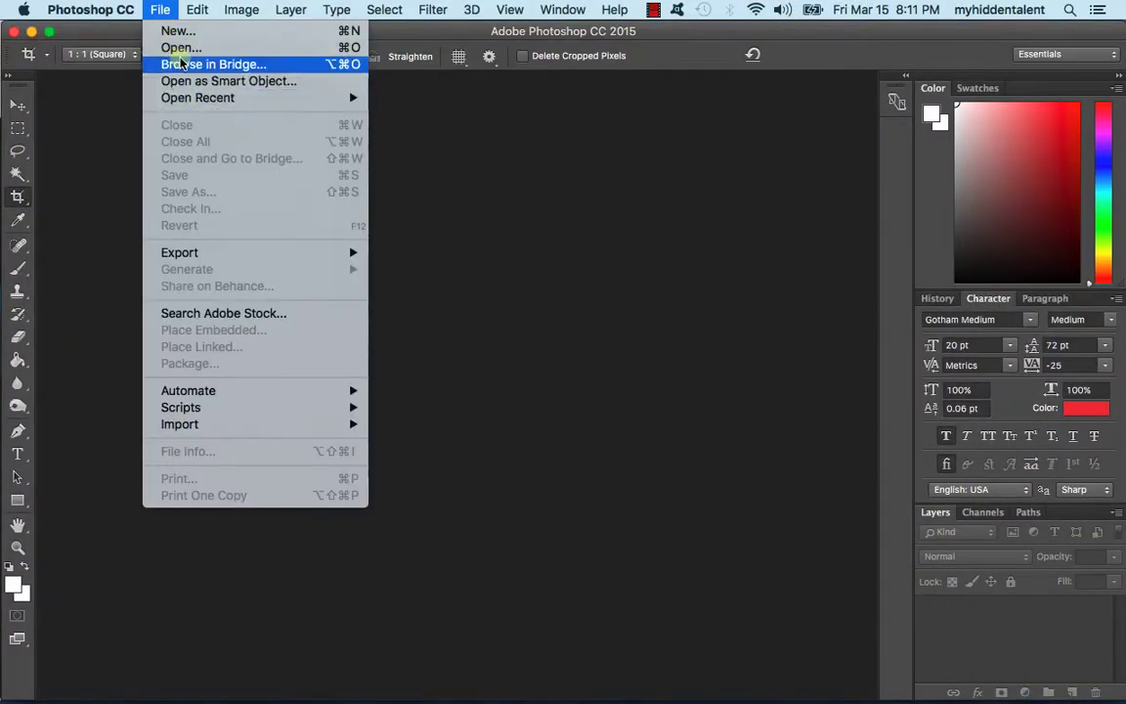
Step: Open the Cloud 35 Blogs main logo file from the LOGOS folder in Photoshop
mouse_move(181, 100)
click(187, 47)
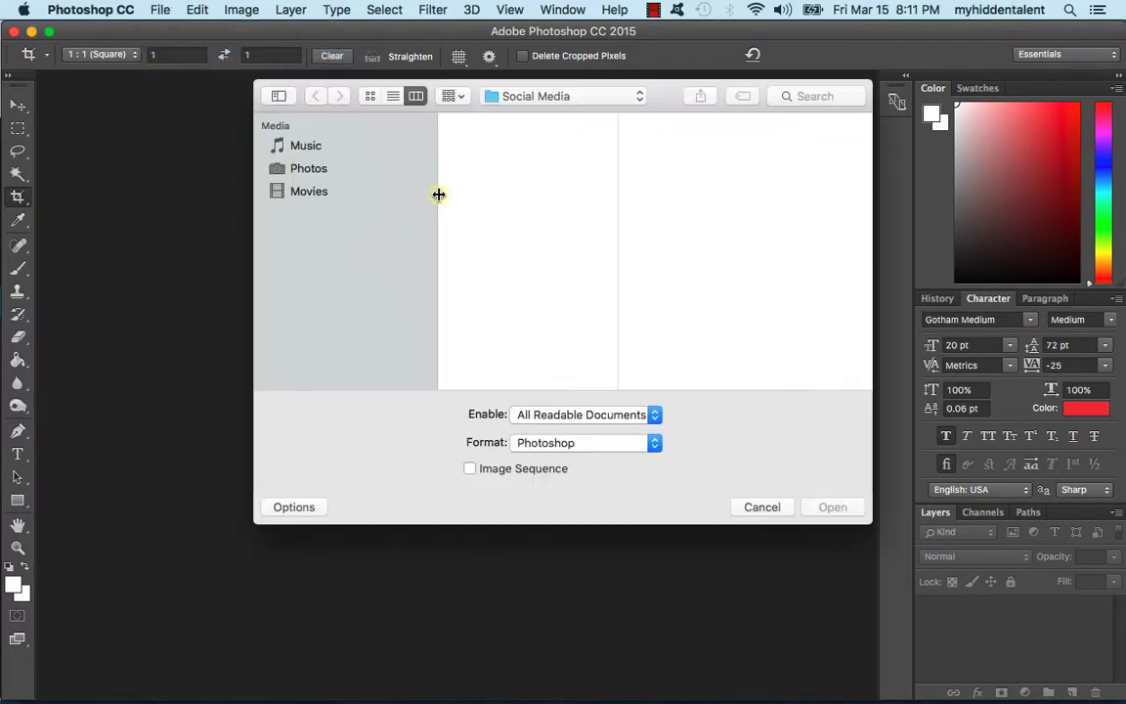
click(531, 98)
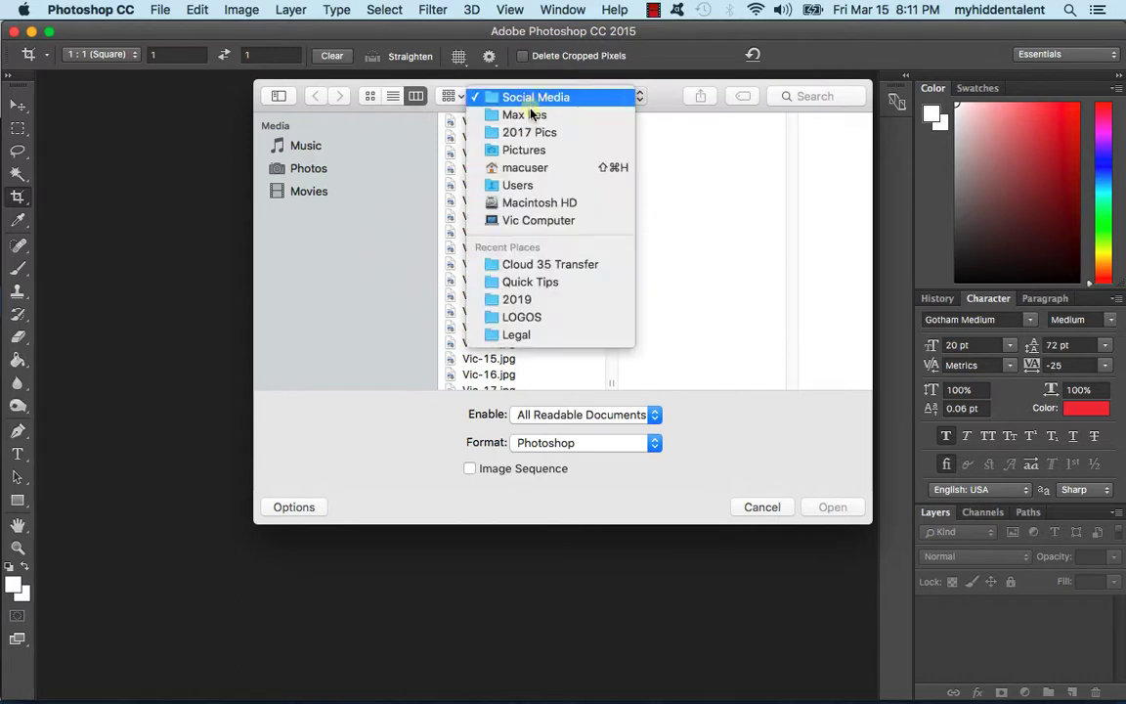
click(508, 312)
click(832, 507)
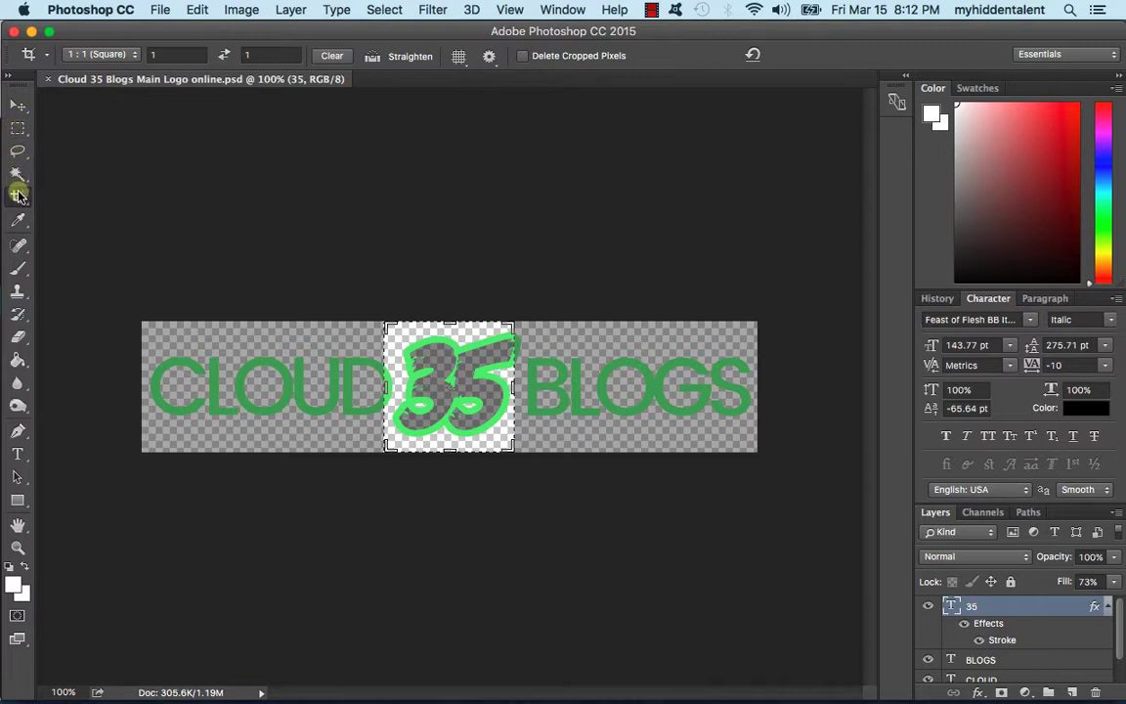
Step: Retype the logo's BLOGS text as SPORTS
click(18, 105)
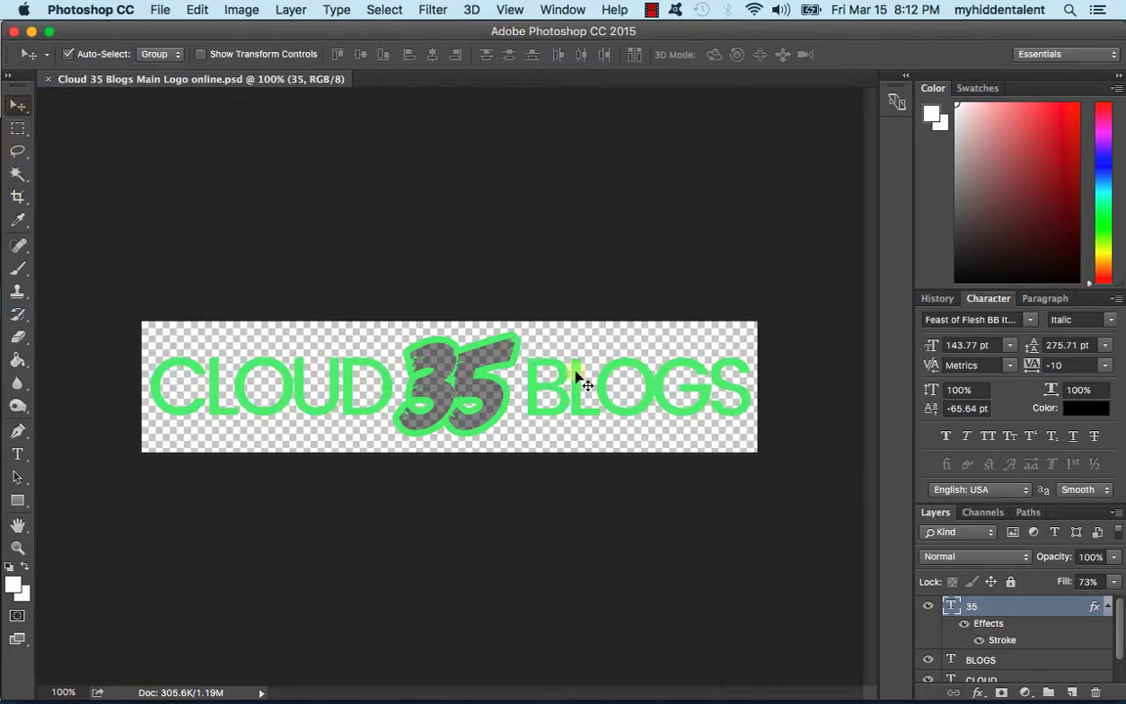
click(17, 453)
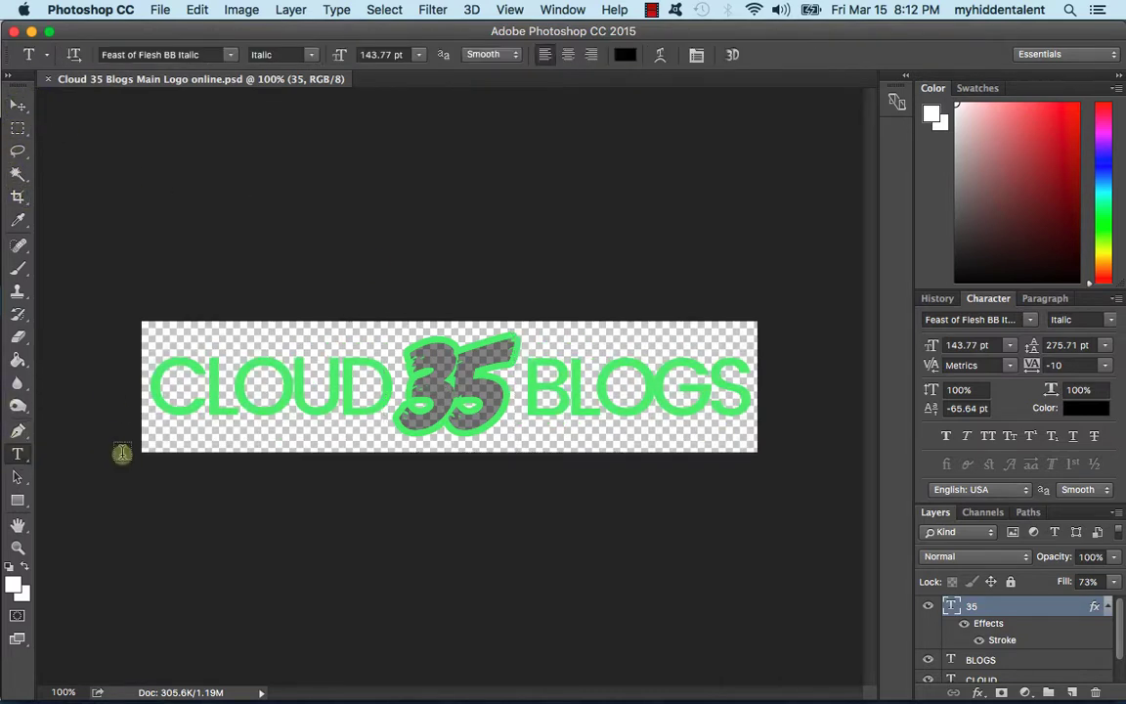
double_click(626, 391)
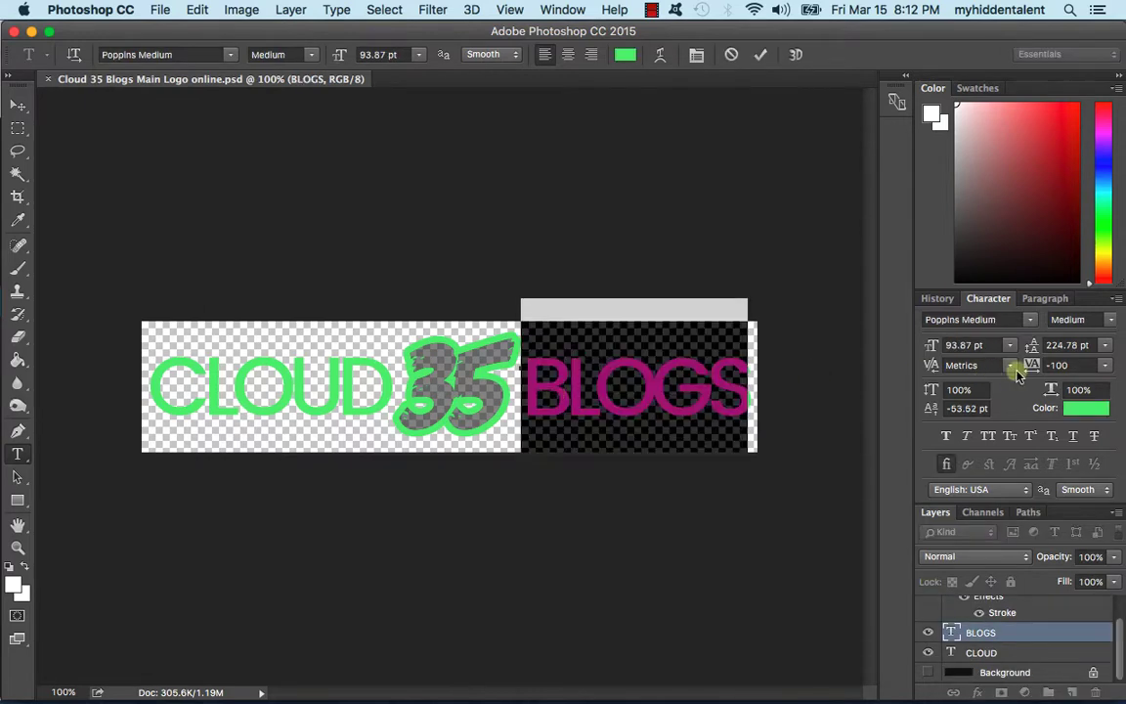
text(SPORTS)
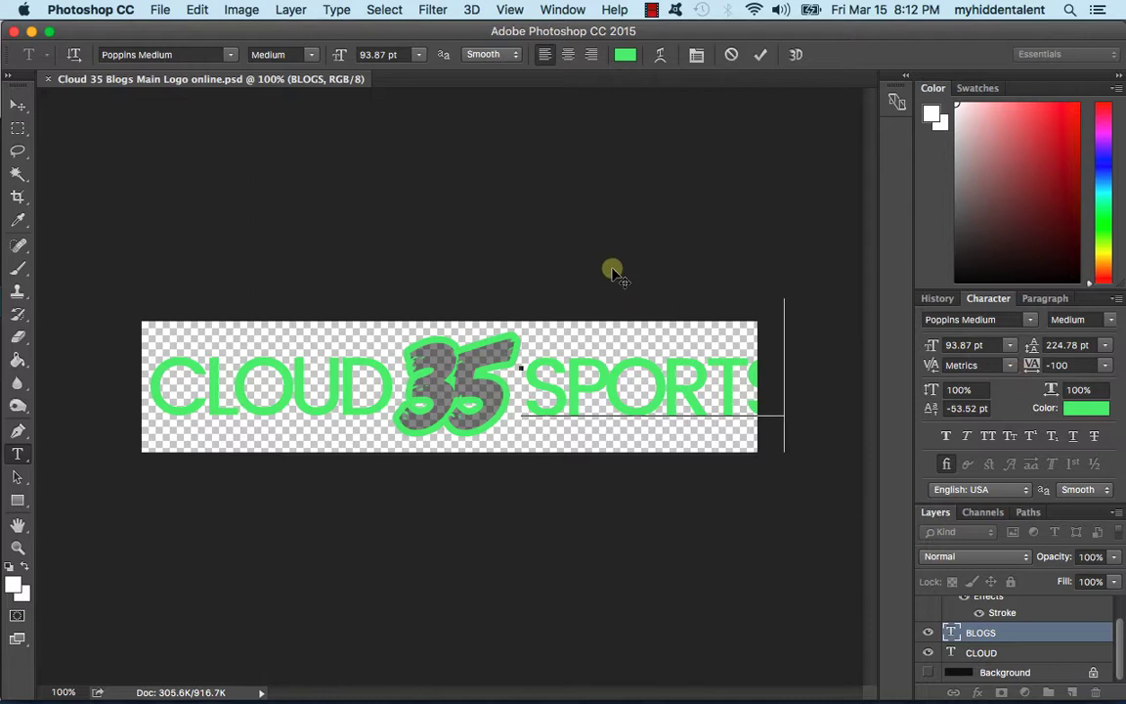
click(759, 57)
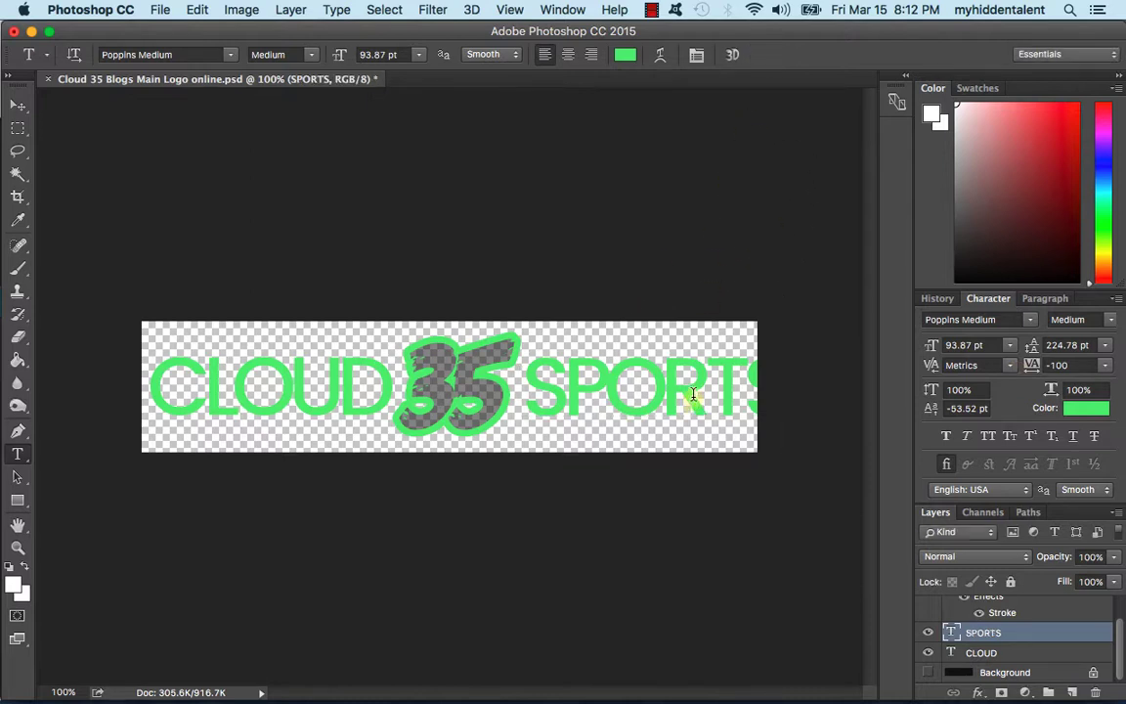
Step: Select the CLOUD, 35 and SPORTS text layers together
key(super+t)
click(822, 56)
click(1010, 652)
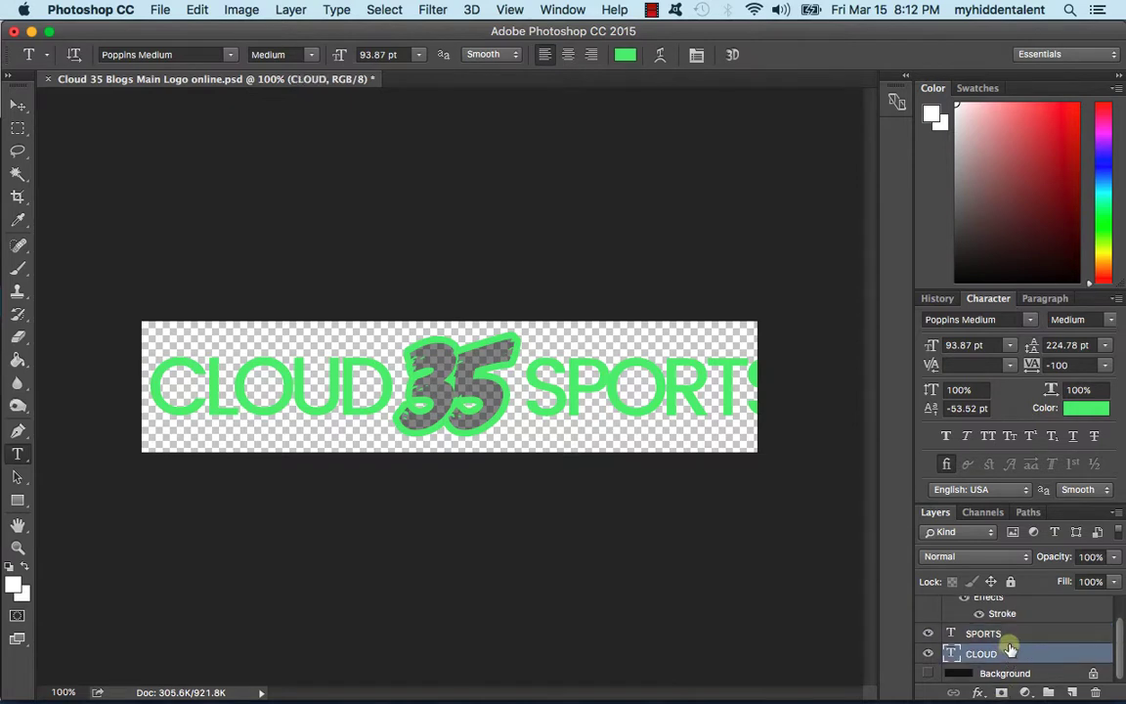
scroll(1009, 645, up, 2)
shift+click(1006, 608)
Step: Scale the logo text to about 92%, centre it on the canvas, and start Save As
key(super+t)
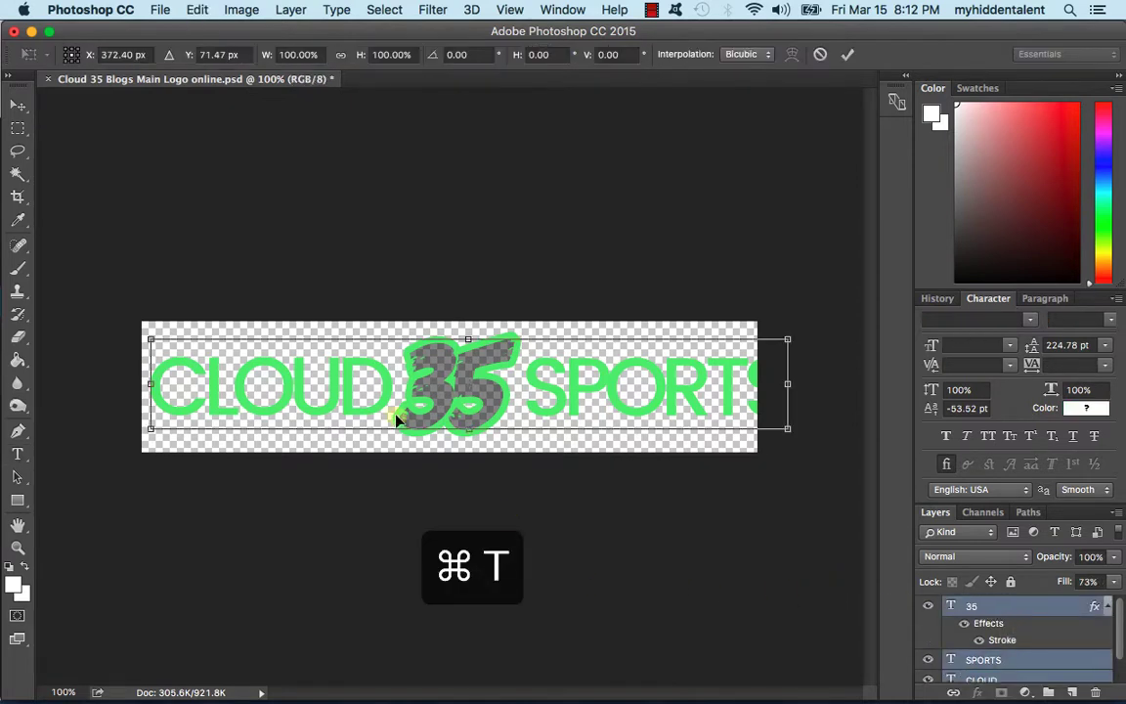
drag(785, 431, 750, 428)
key(Return)
drag(472, 397, 471, 403)
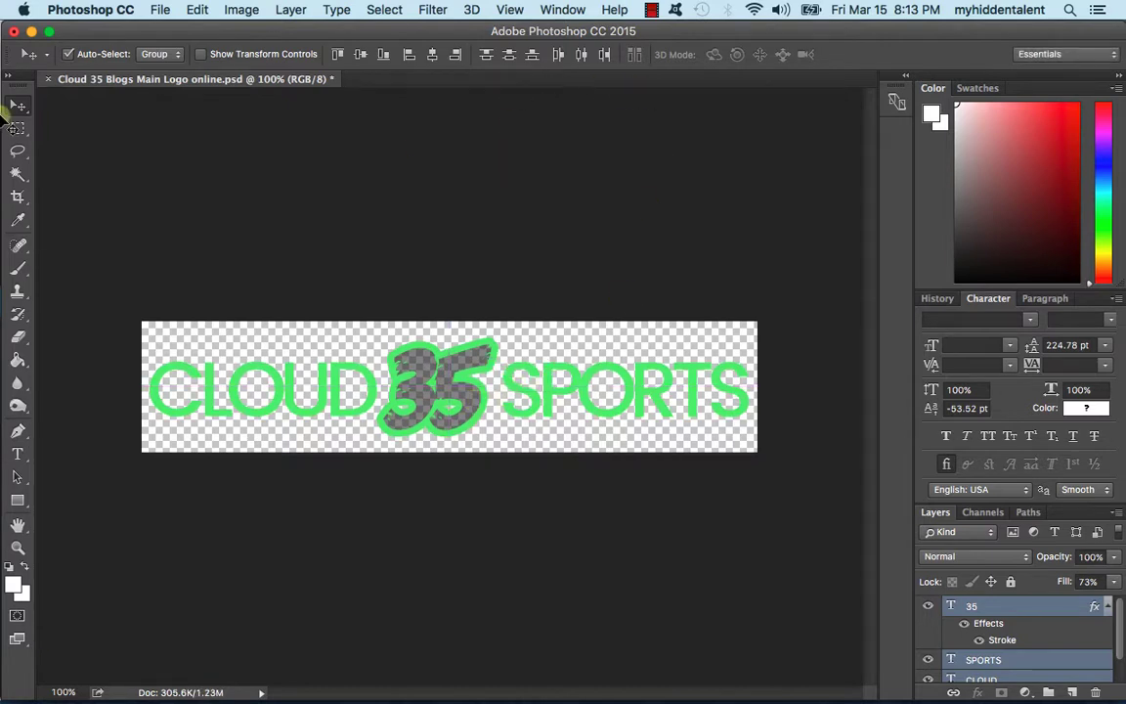
click(779, 573)
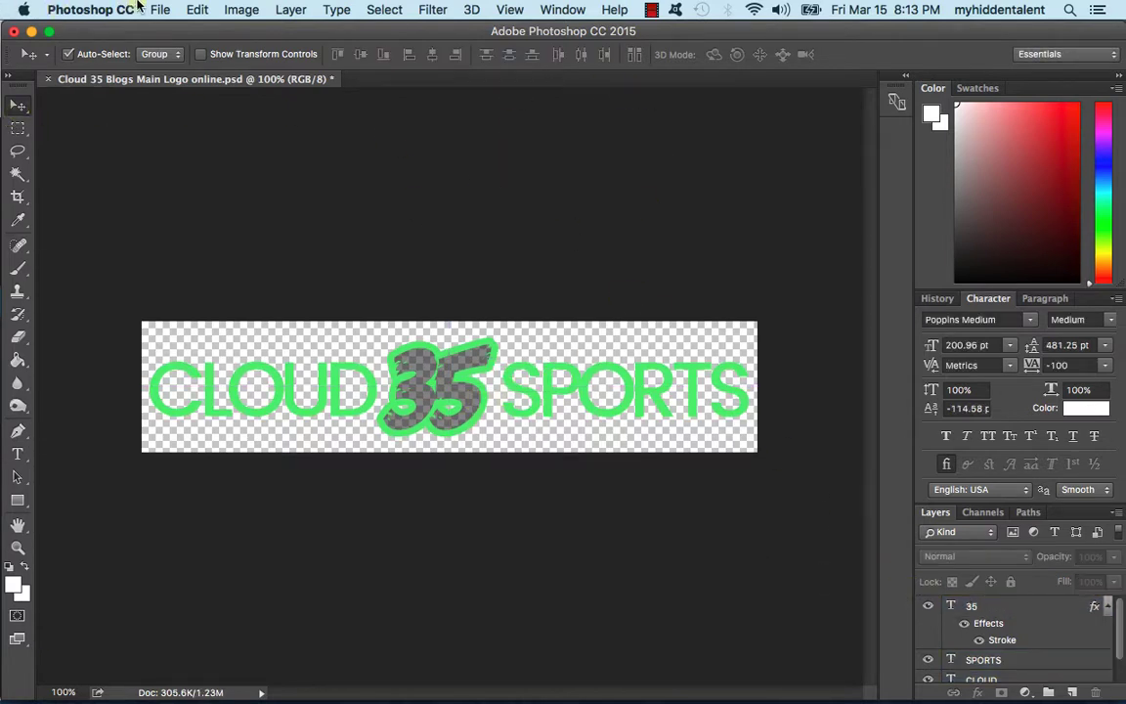
click(161, 10)
click(377, 247)
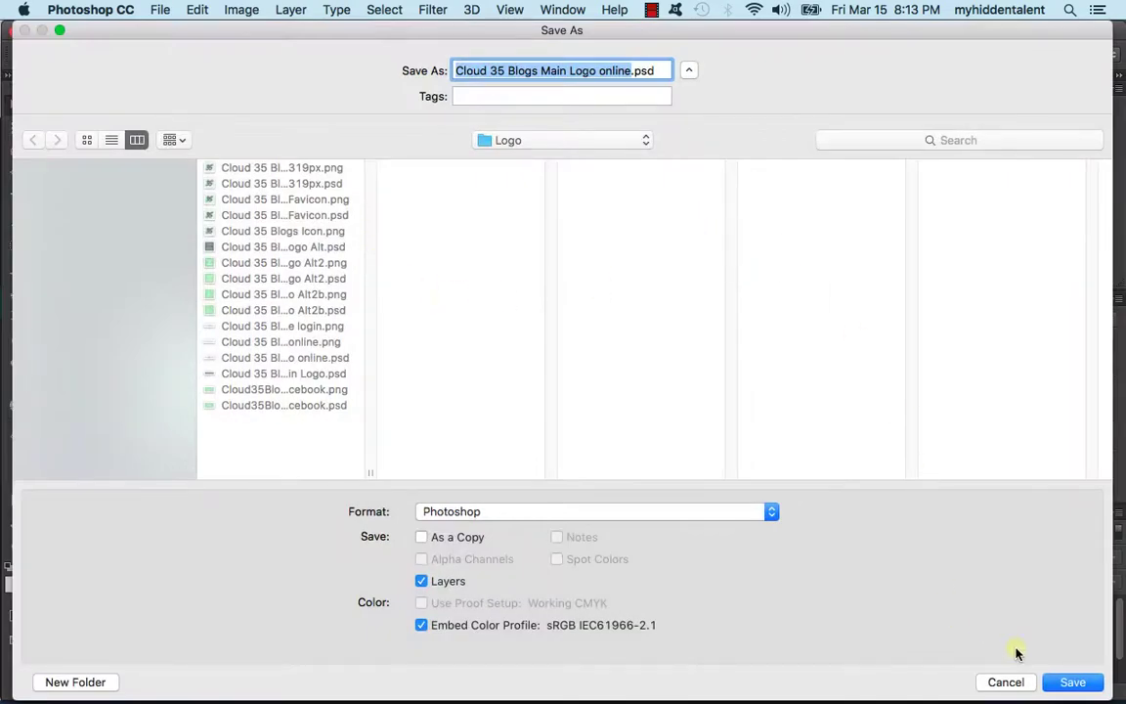
Step: Save the logo as Cloud 35 SPORTS LOGO.psd
click(1006, 681)
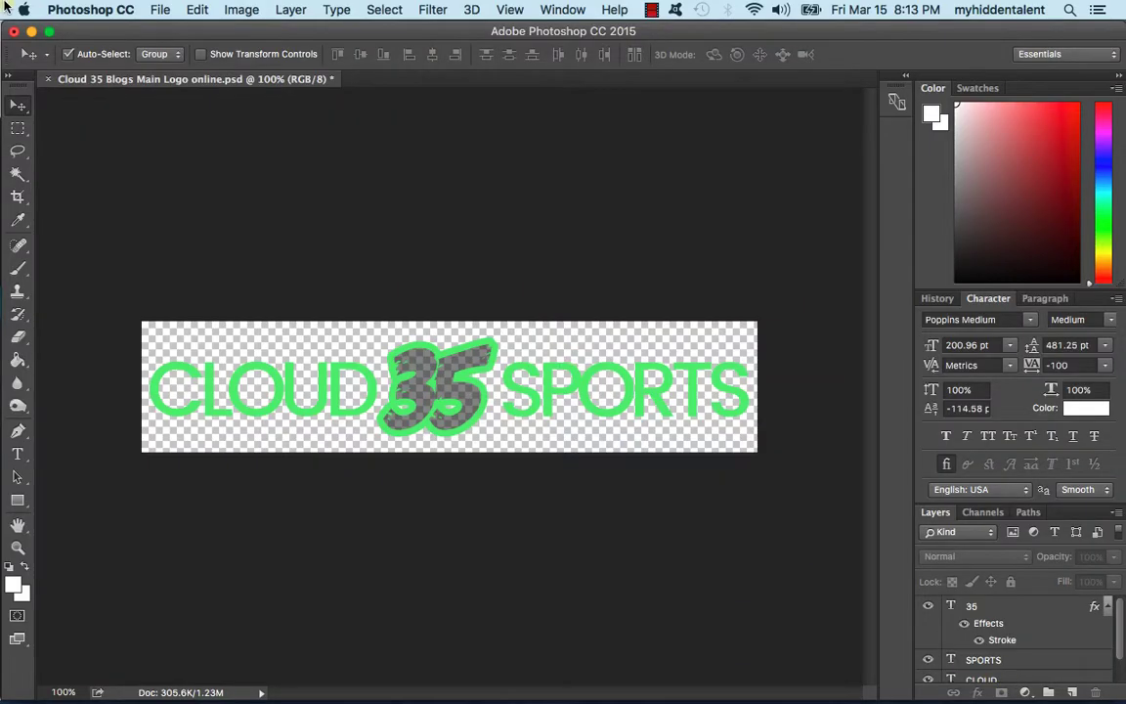
click(163, 8)
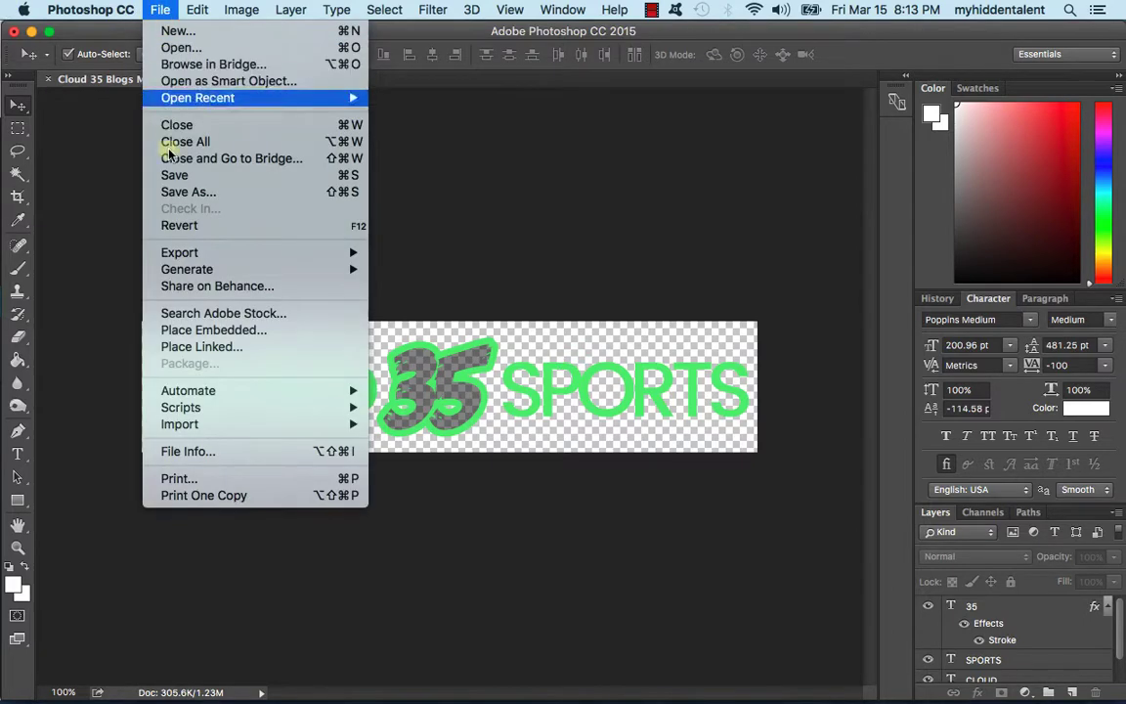
click(181, 195)
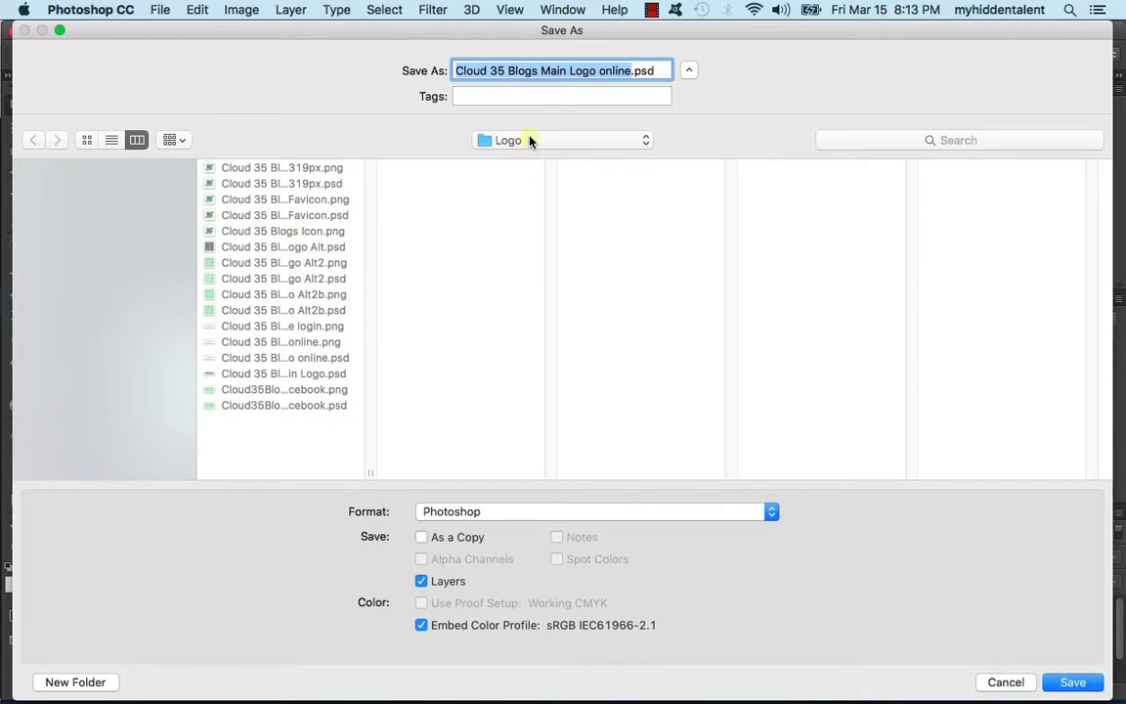
click(491, 73)
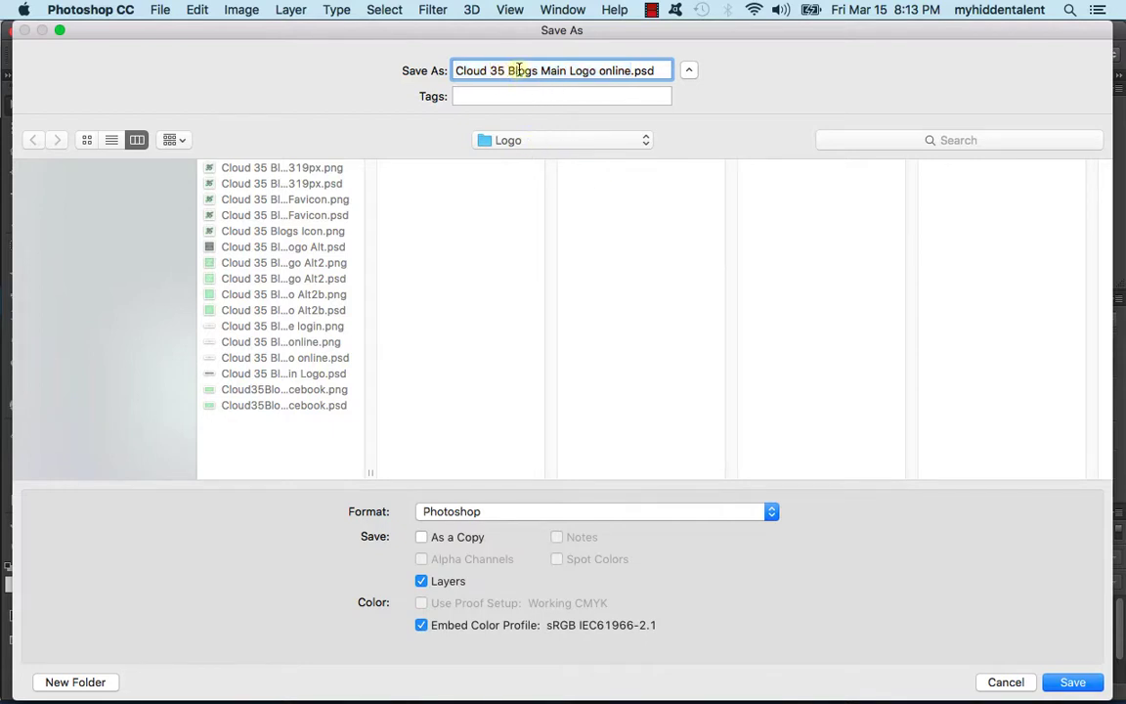
drag(510, 70, 624, 73)
text(SPORTS LOGO)
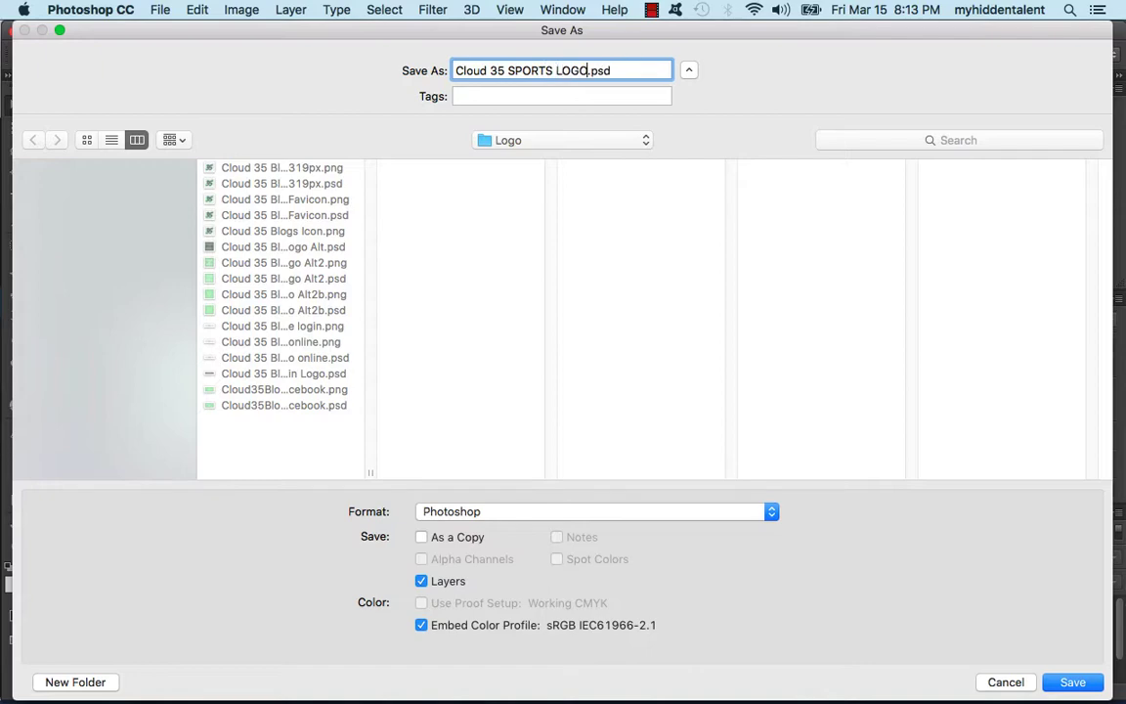
key(Return)
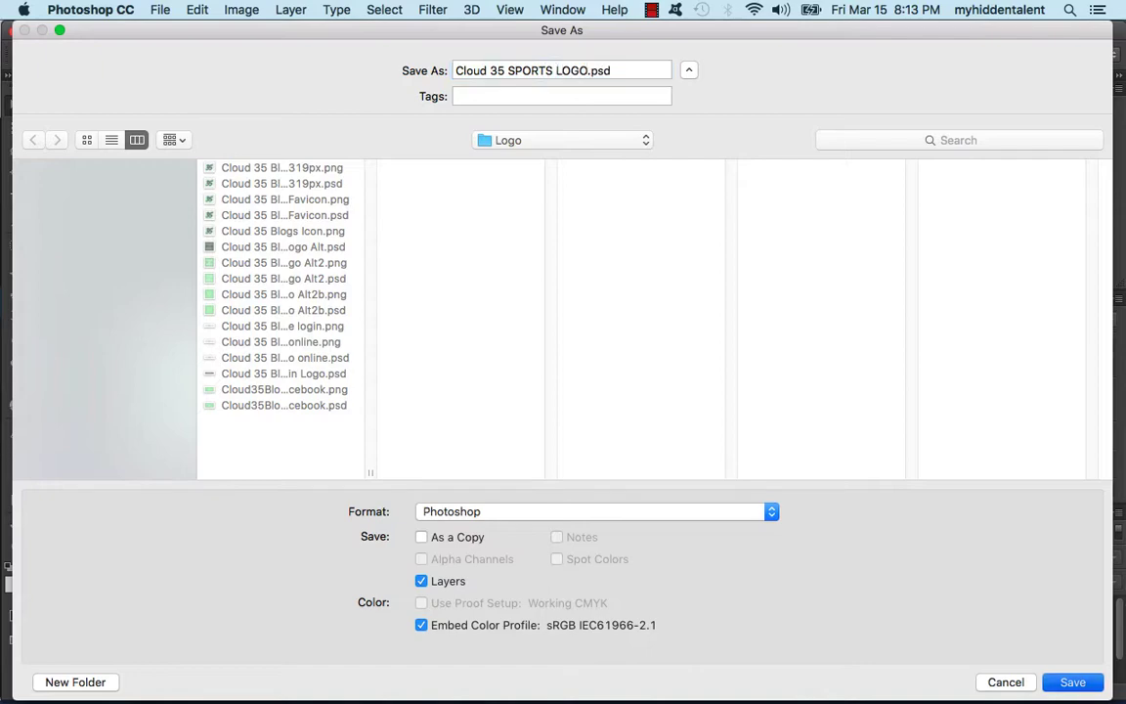
key(Return)
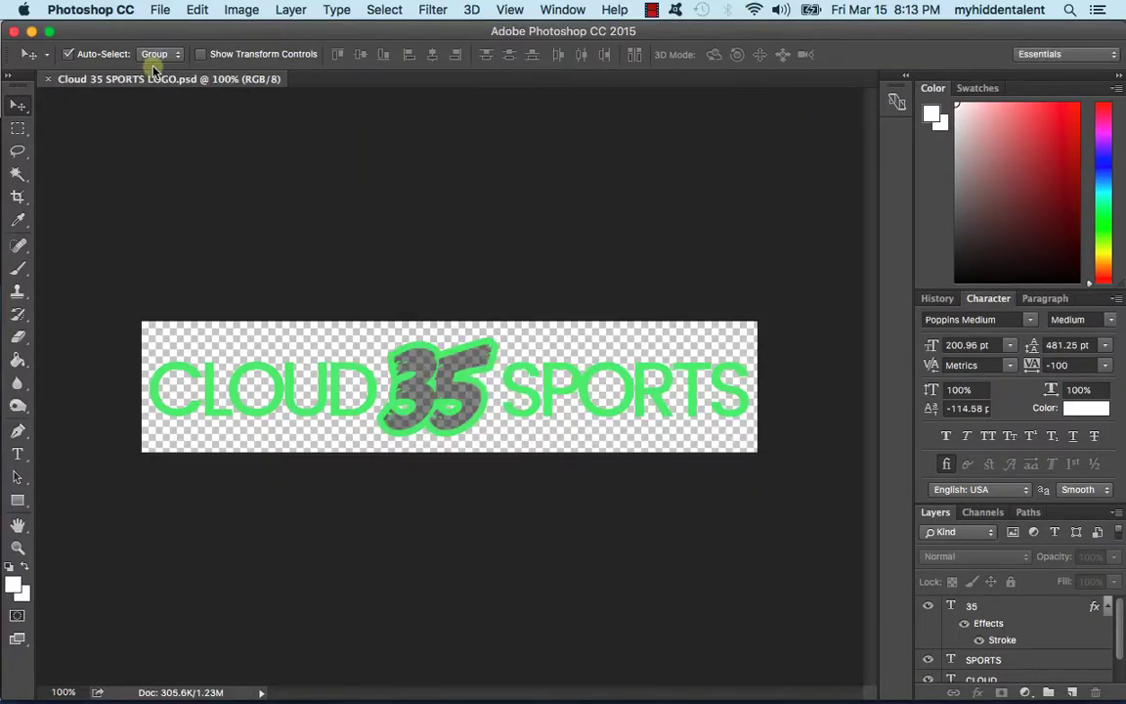
Step: Flatten the image, then undo it to keep the layers and transparency
click(149, 8)
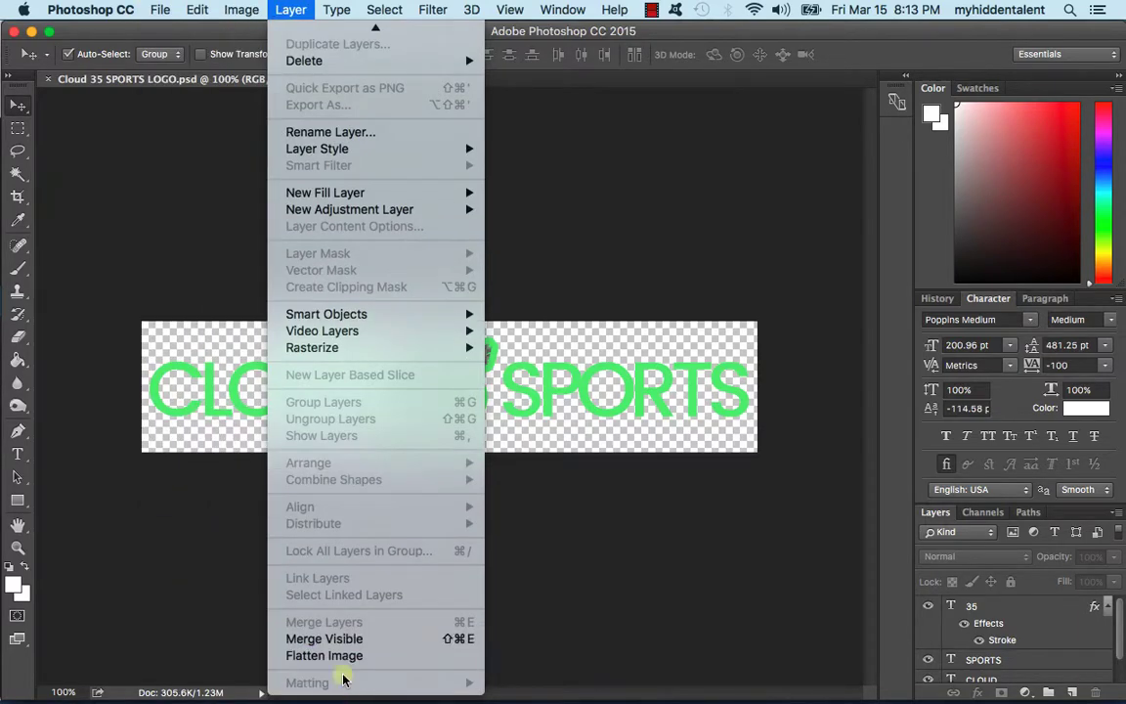
click(339, 656)
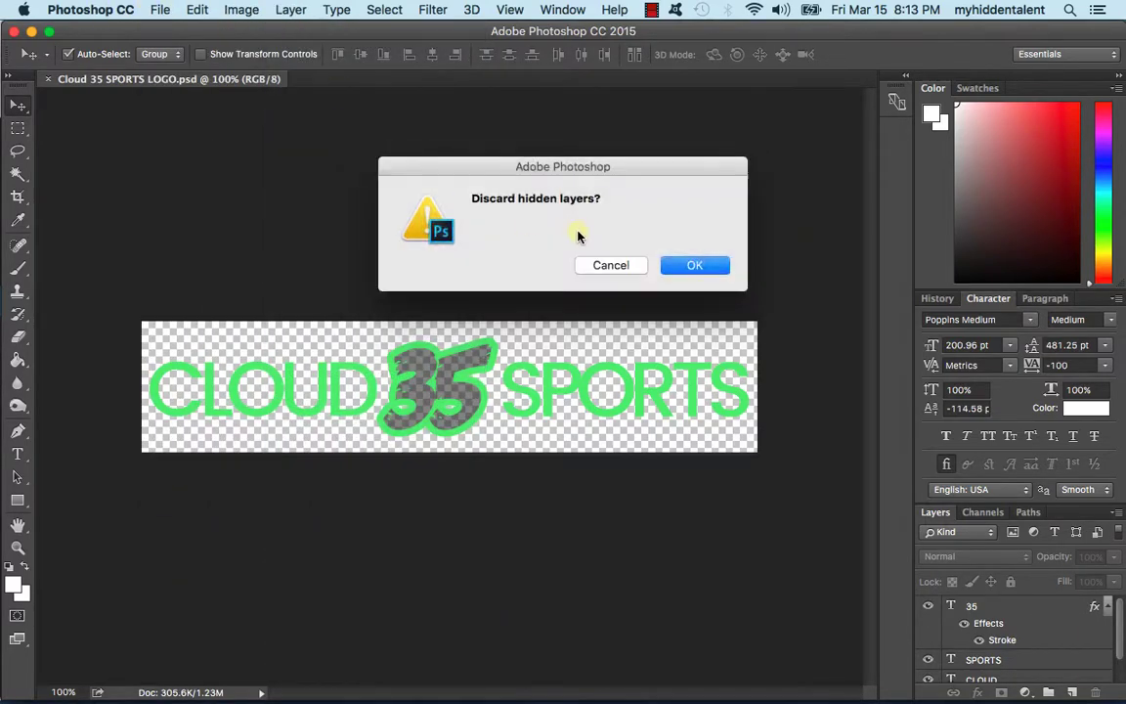
click(670, 265)
key(super+z)
Step: Save a PNG copy as Cloud 35 SPORTS LOGO.png
click(160, 9)
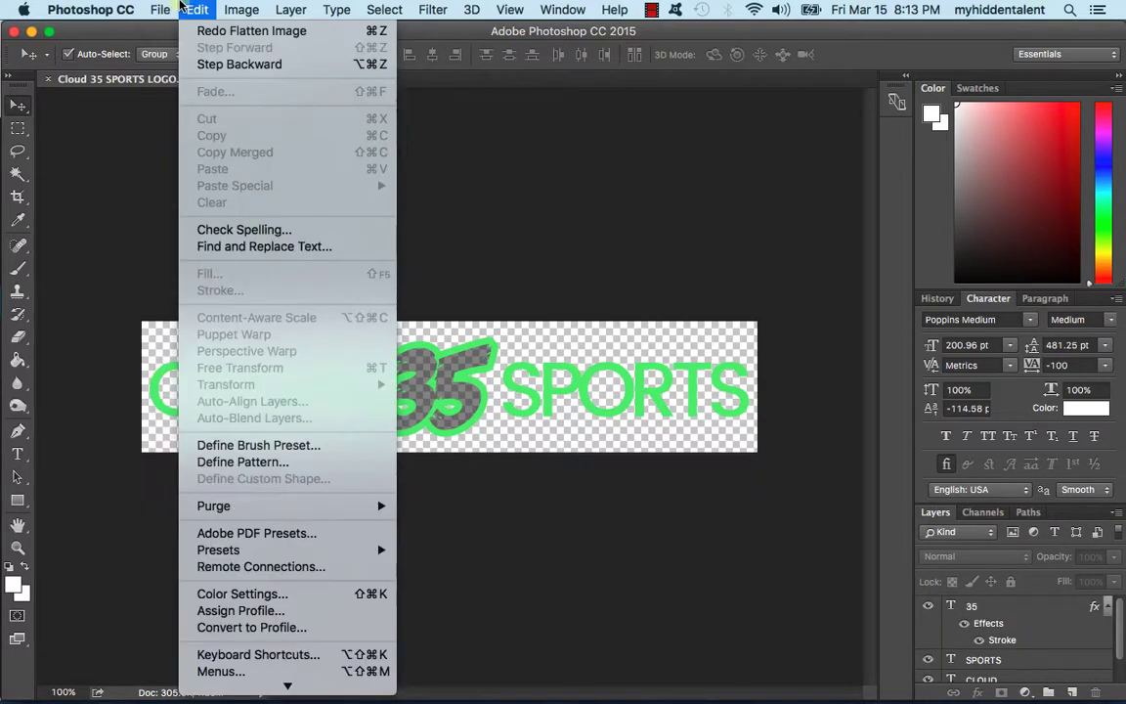
click(182, 191)
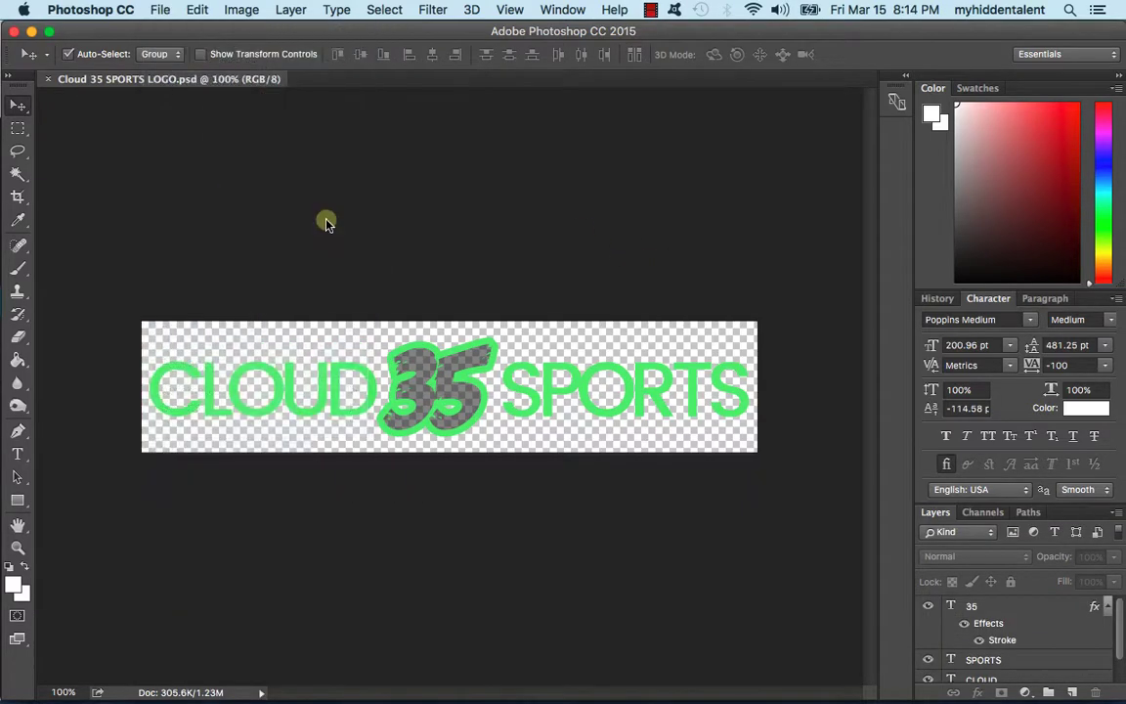
click(541, 511)
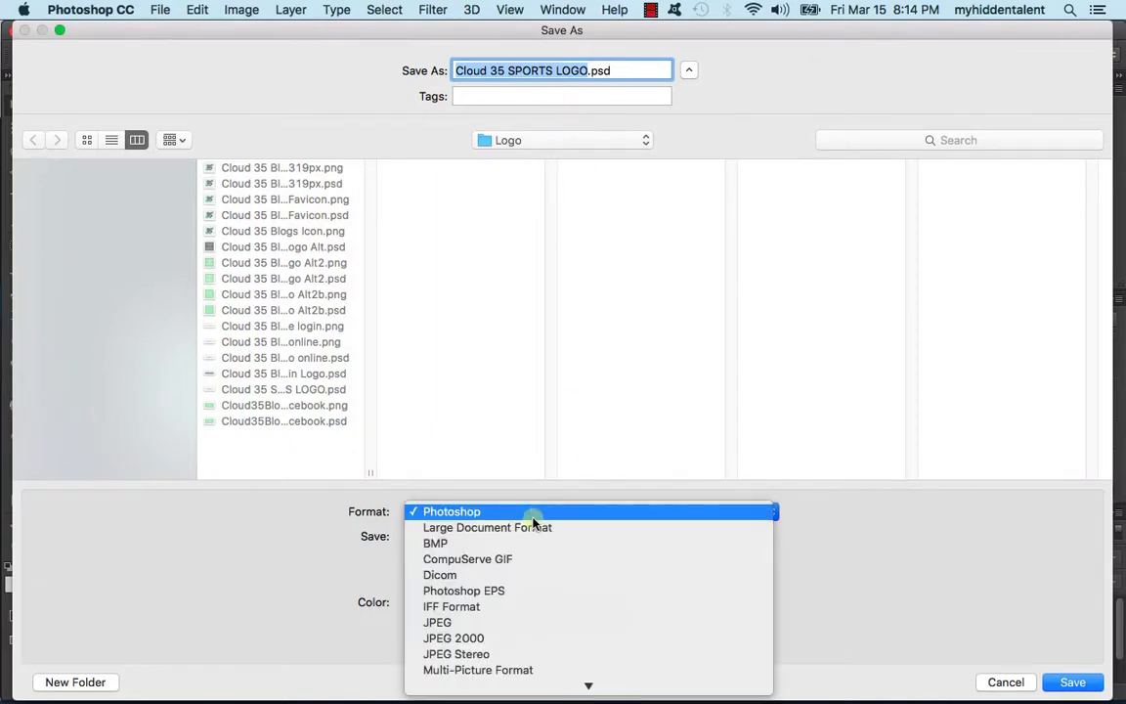
click(515, 594)
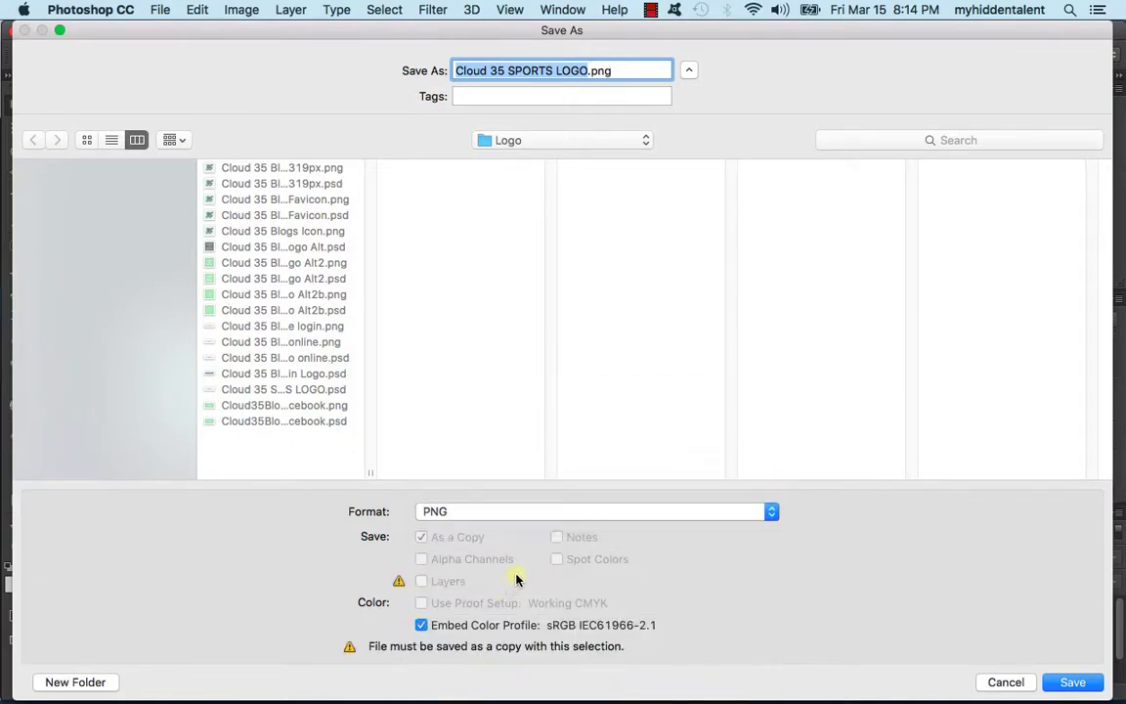
key(Return)
key(Return)
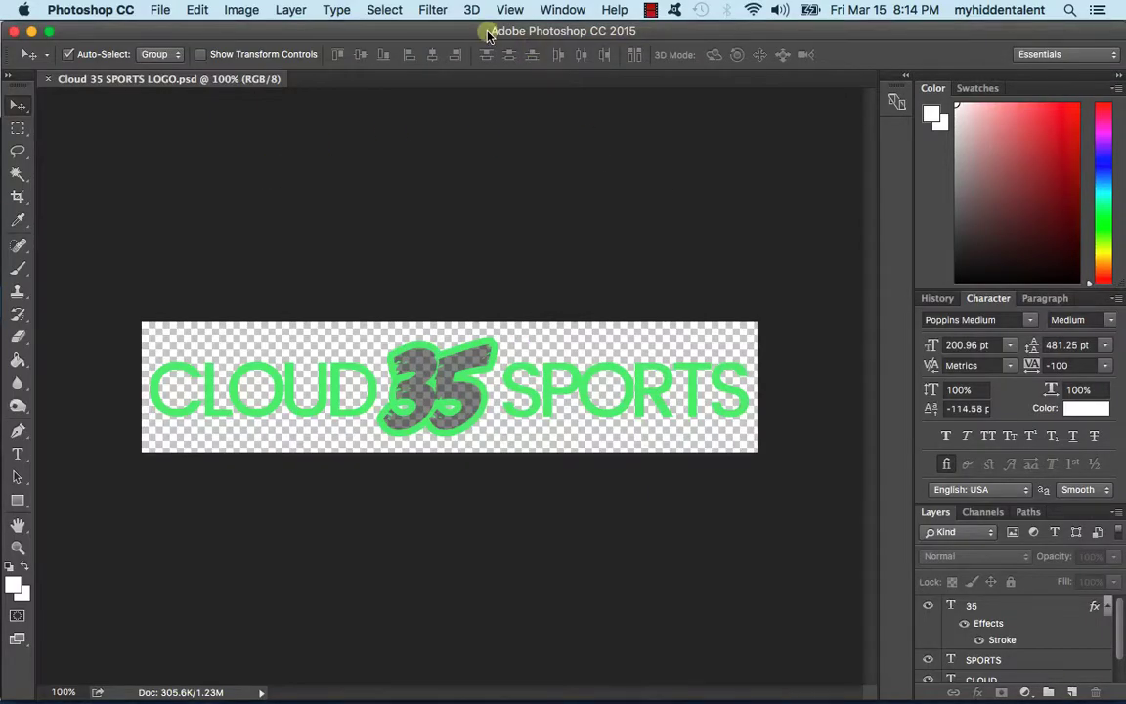
Step: Close Photoshop and visit the live site from the admin bar's site-name menu
click(14, 31)
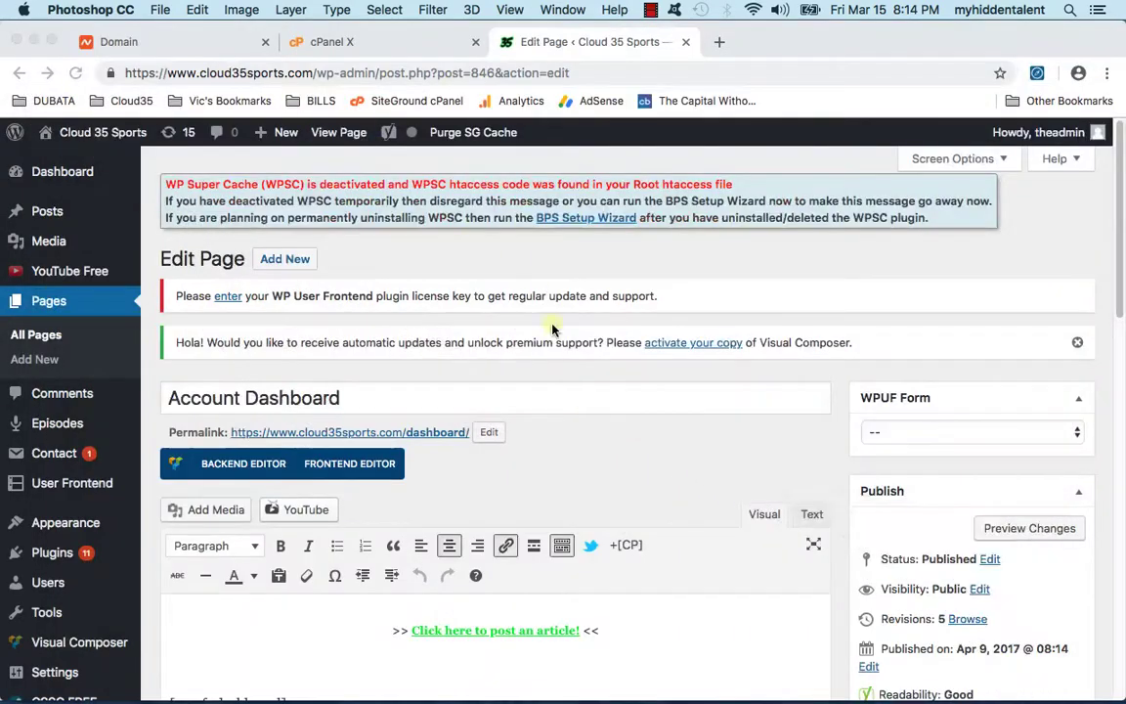
mouse_move(96, 137)
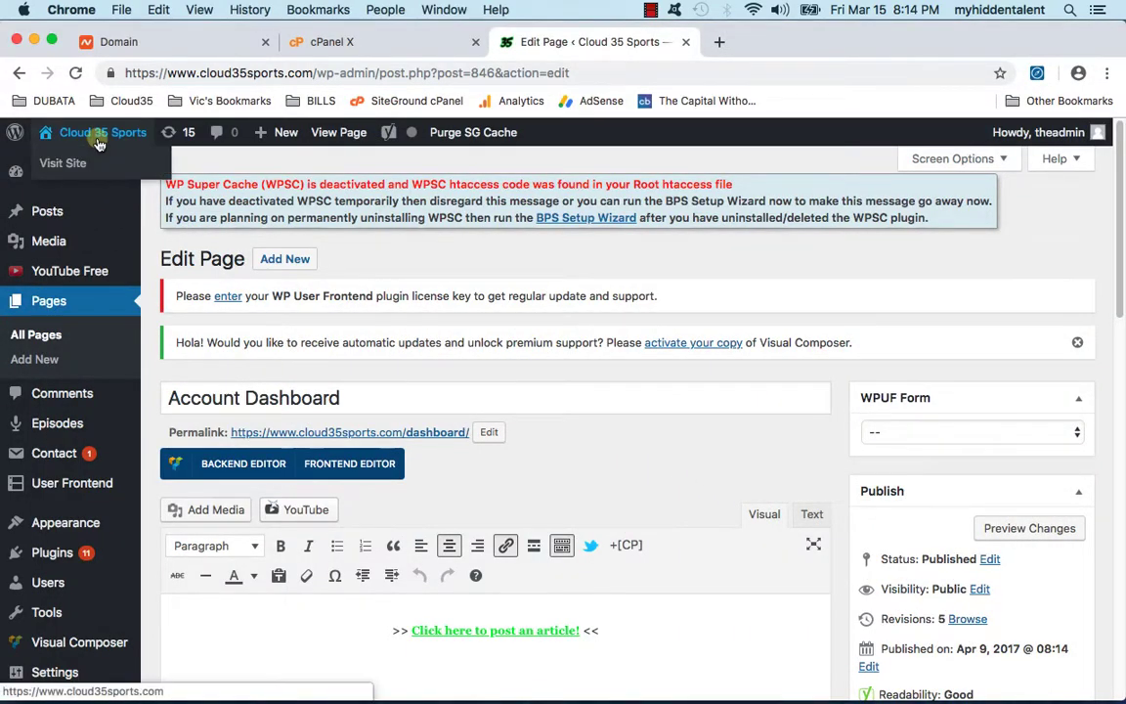
click(101, 164)
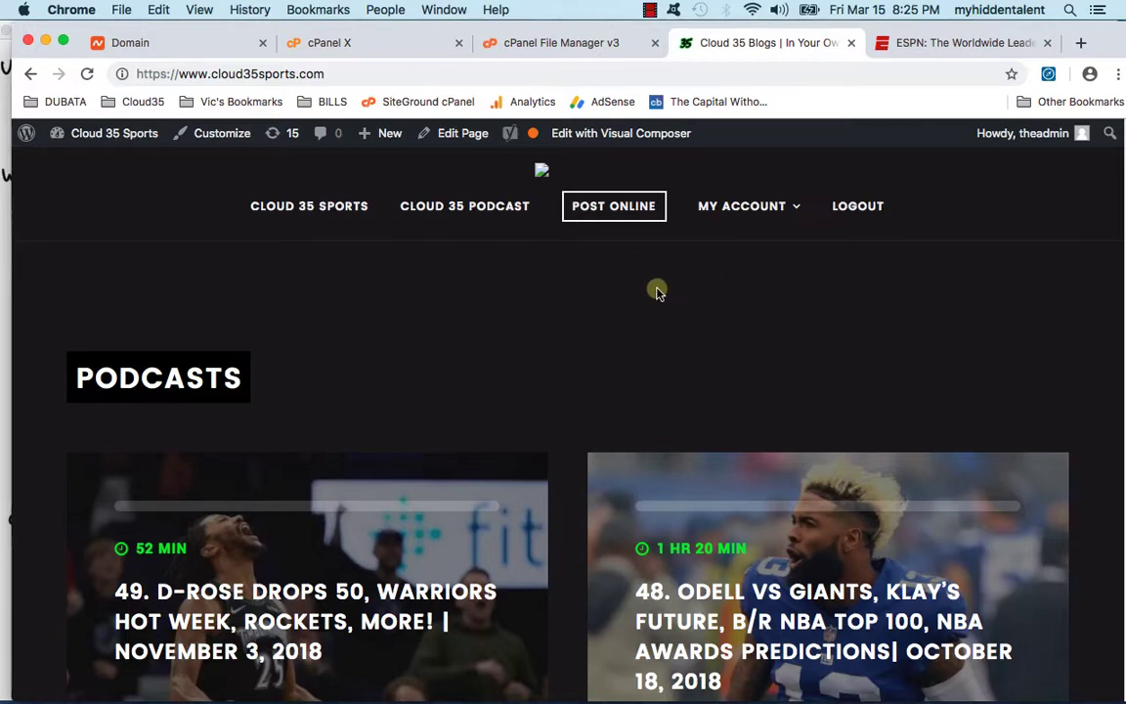
Step: Go to the SiteGround cPanel home and open the Cloudflare CDN page
click(499, 43)
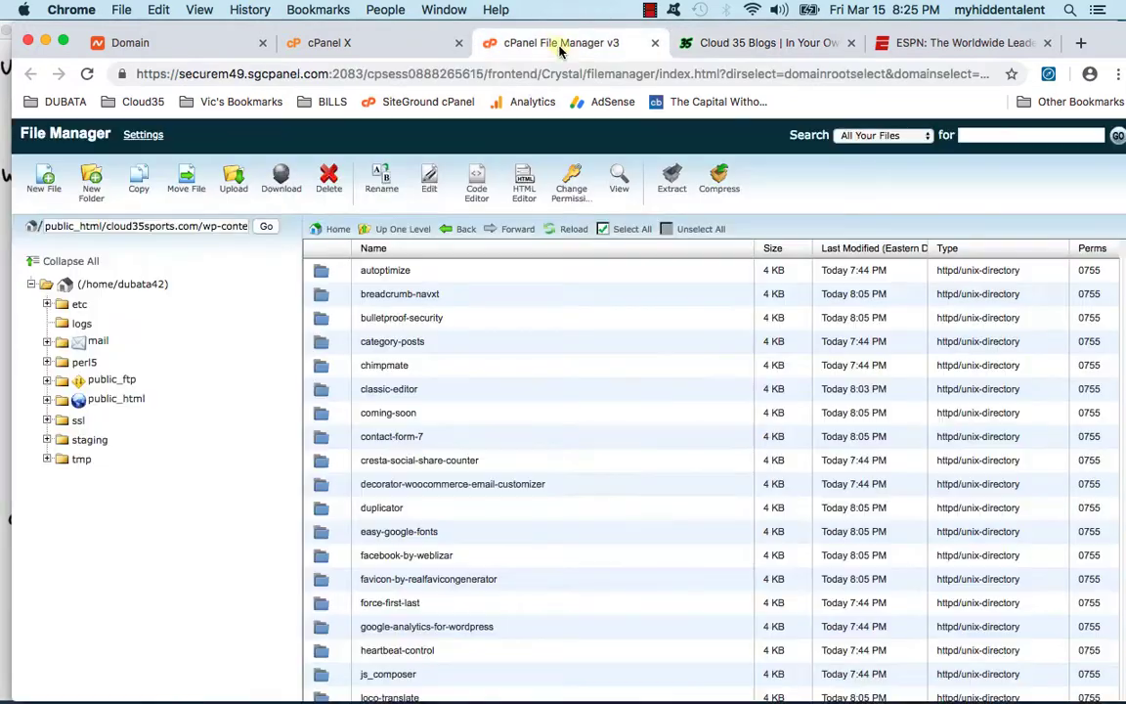
click(296, 44)
click(222, 49)
click(363, 45)
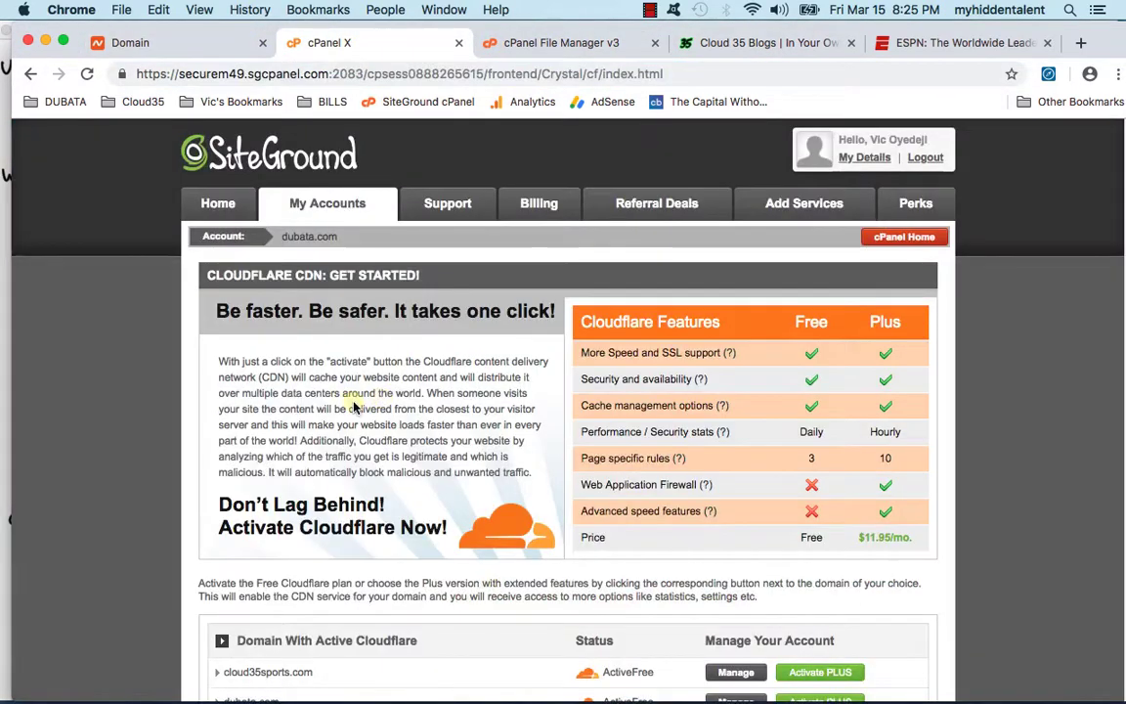
click(884, 241)
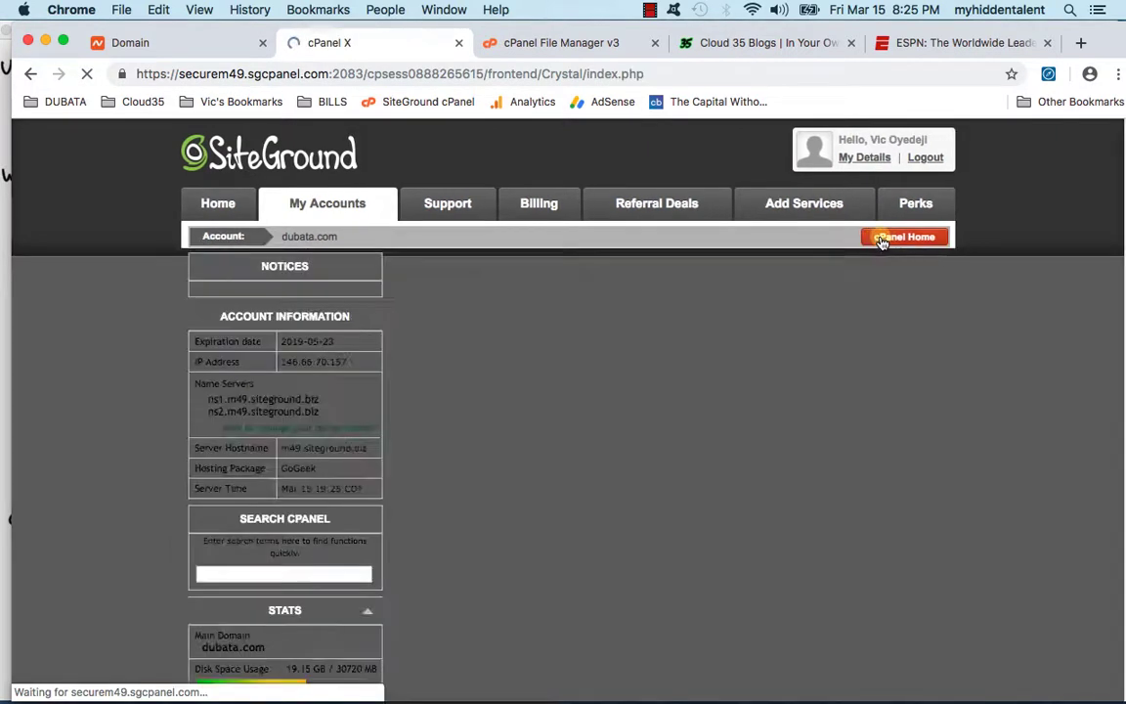
scroll(391, 349, down, 10)
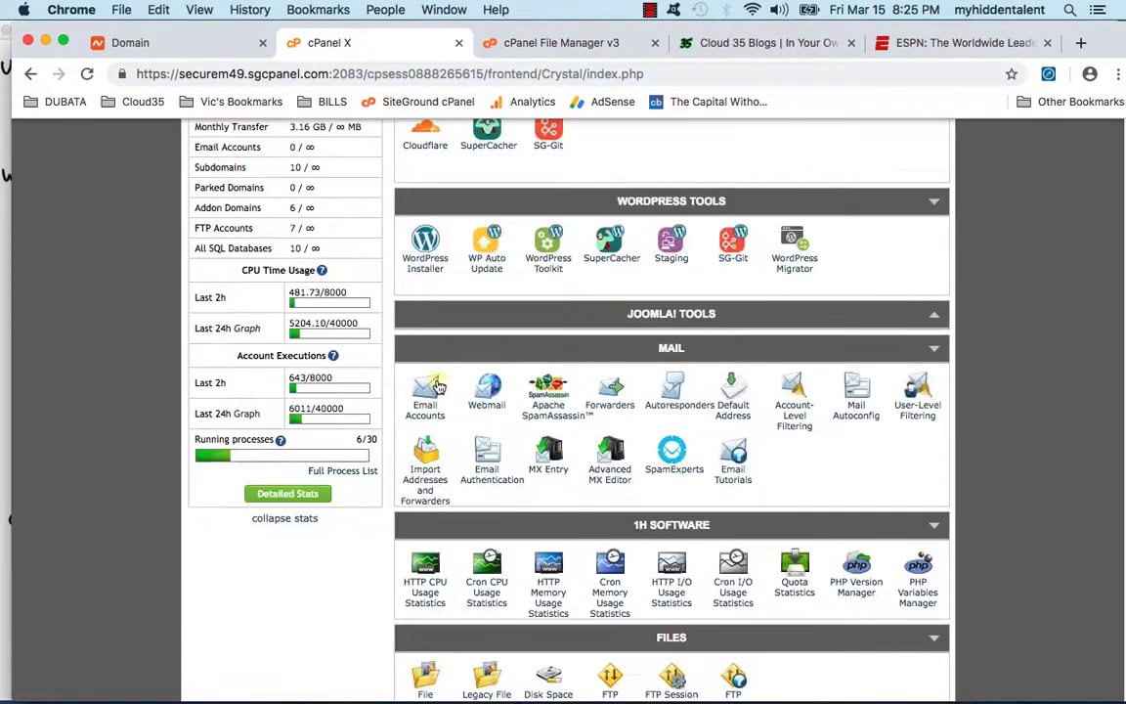
scroll(430, 381, down, 5)
scroll(427, 389, down, 5)
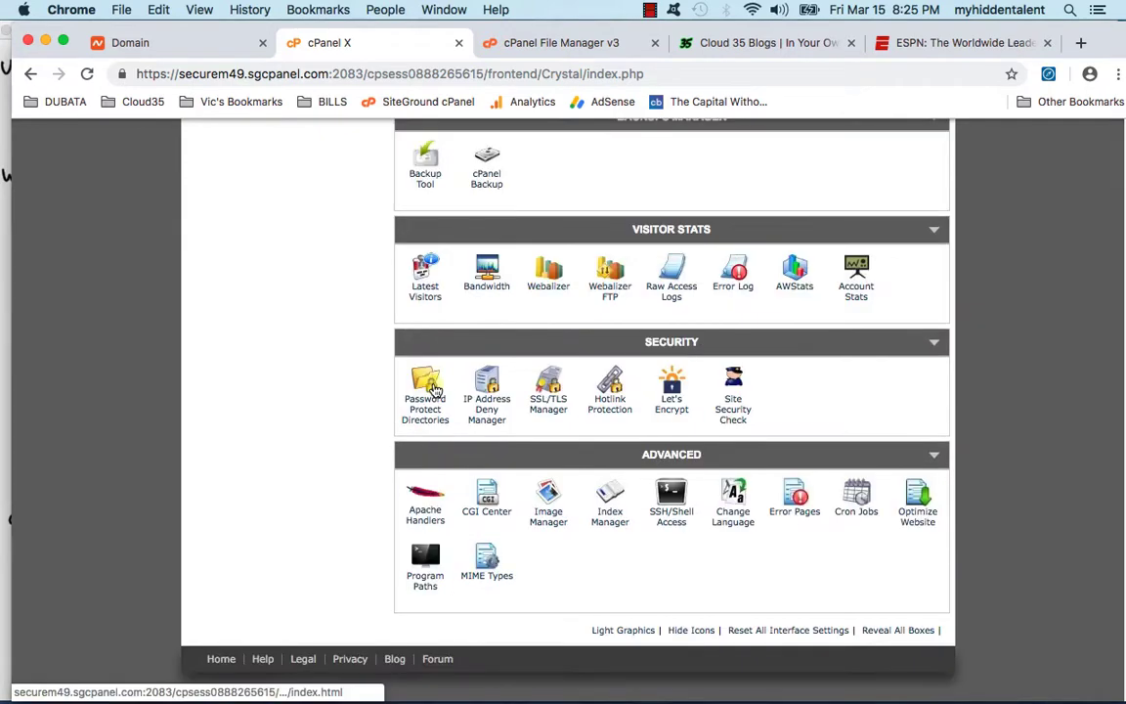
scroll(453, 413, up, 4)
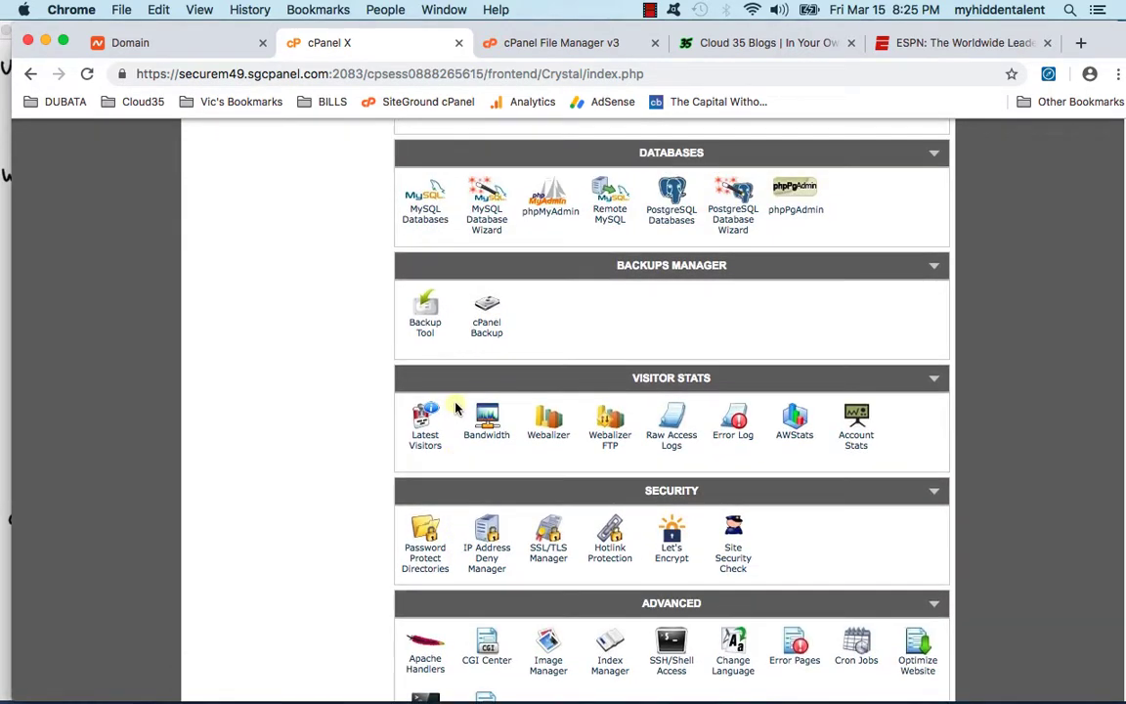
scroll(454, 409, up, 10)
click(426, 289)
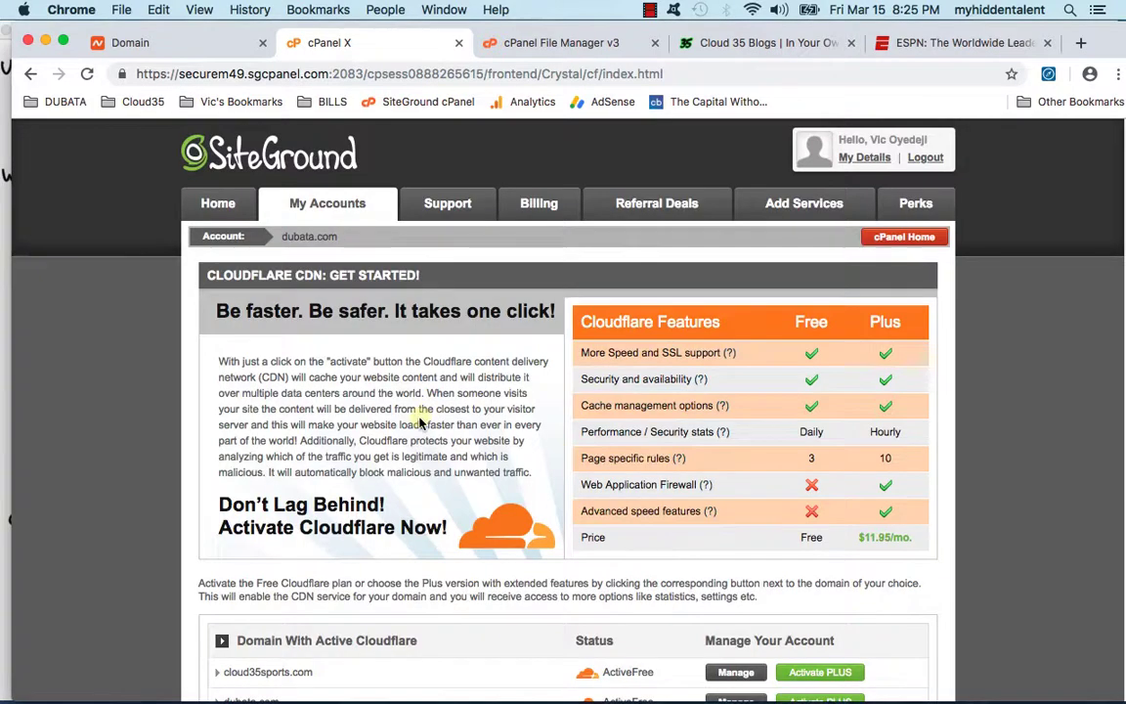
Step: Open Cloudflare settings for cloud35sports.com, trying Aggressive caching before settling on Simple
scroll(420, 420, down, 5)
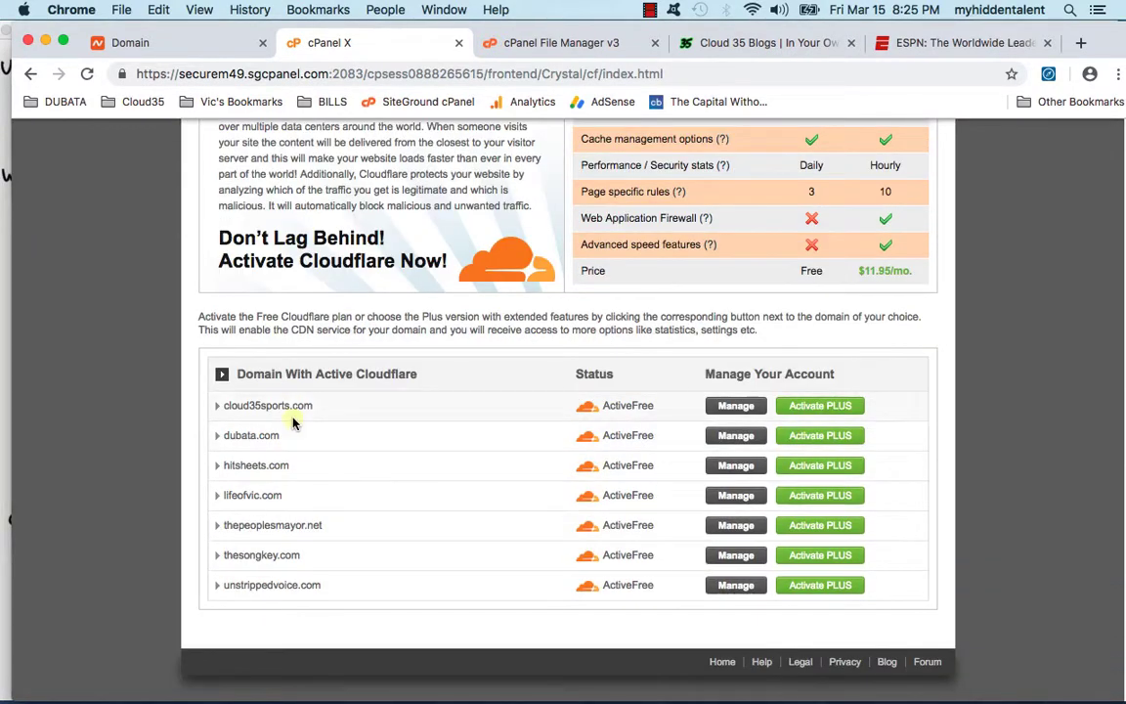
click(709, 406)
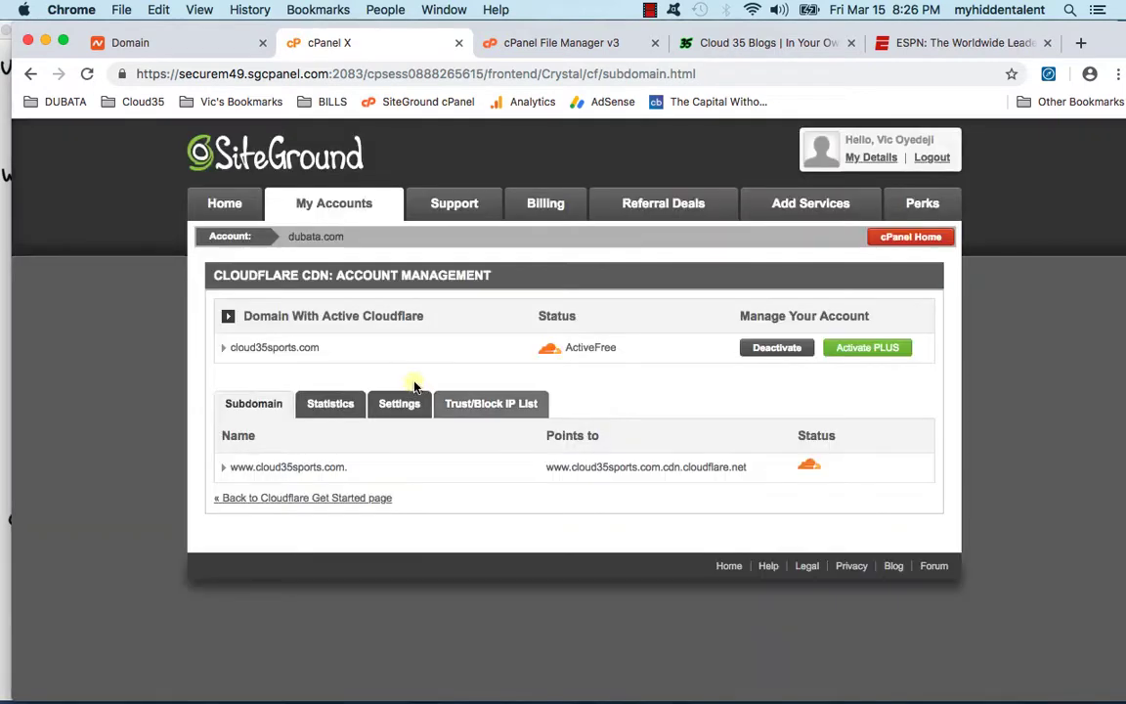
click(405, 401)
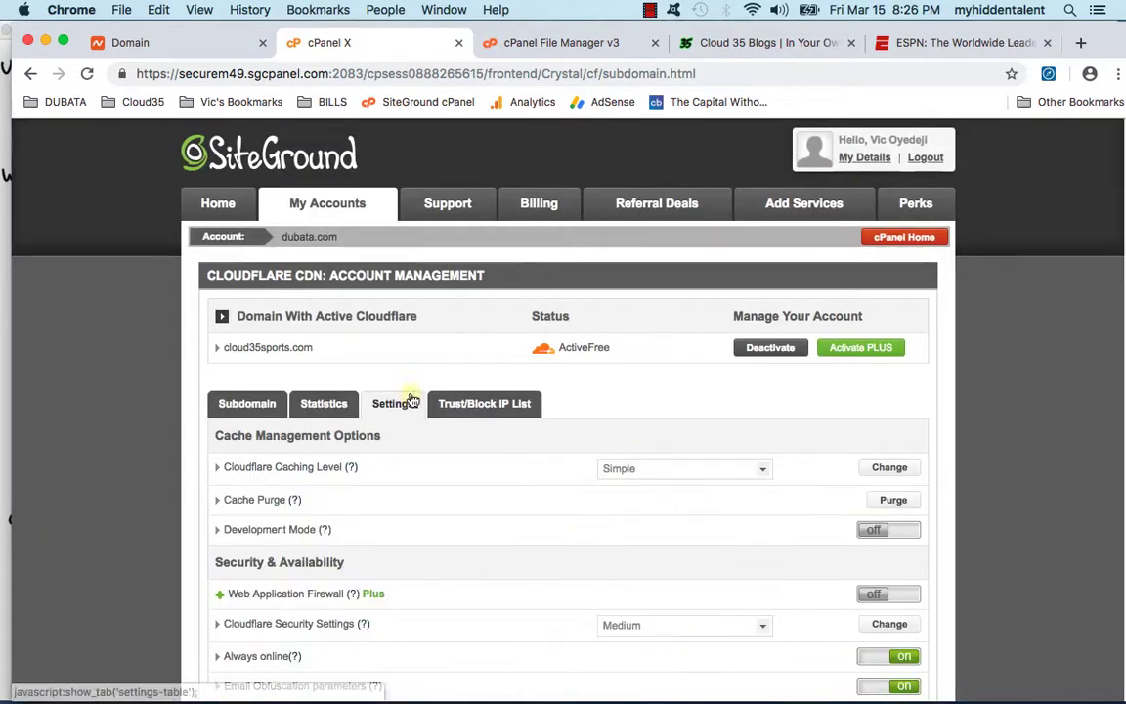
scroll(587, 401, down, 1)
click(627, 420)
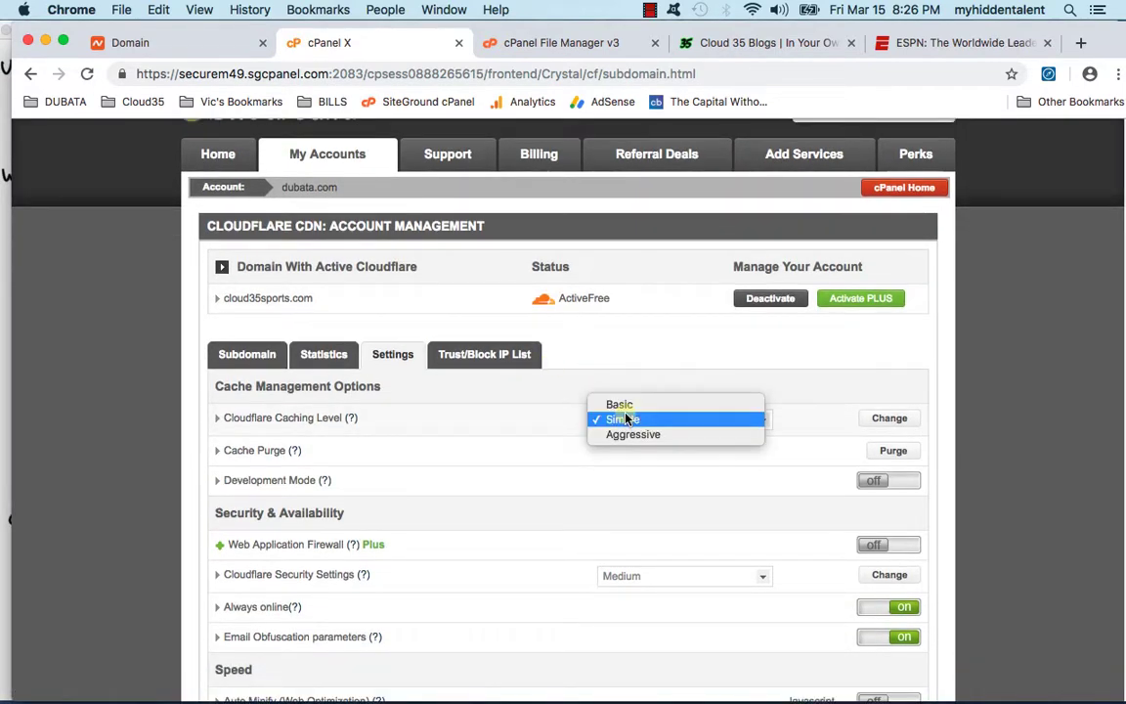
click(600, 432)
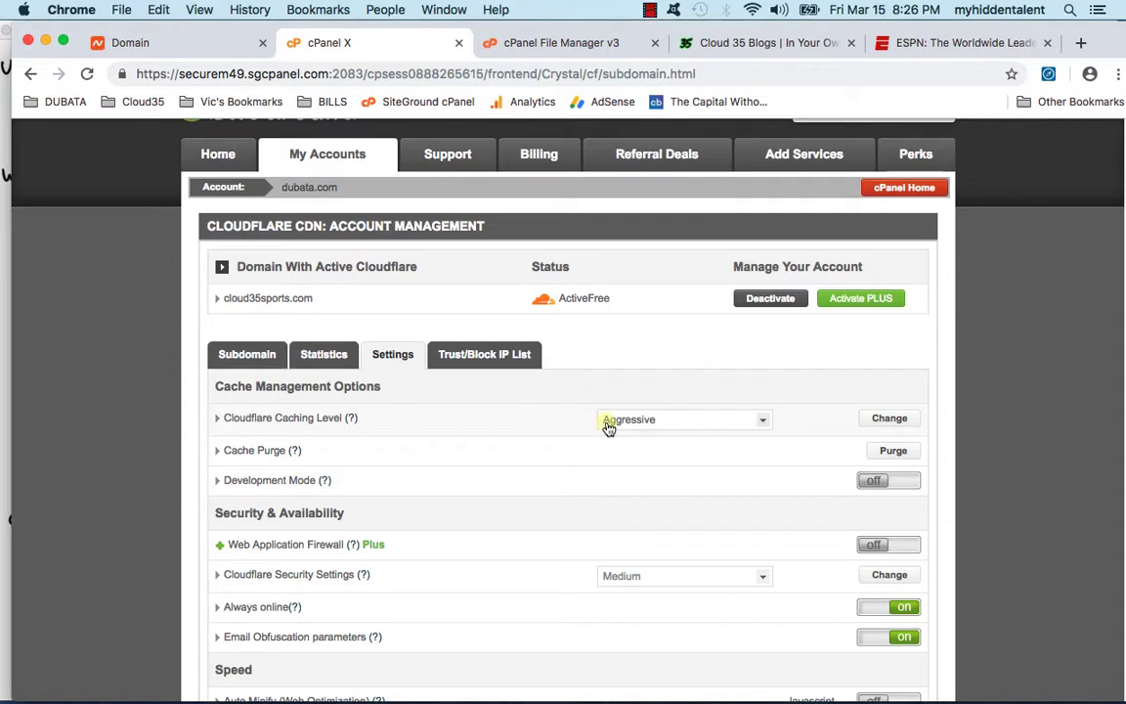
click(606, 424)
click(607, 403)
Step: Apply Full as the SSL Support setting
scroll(767, 440, down, 3)
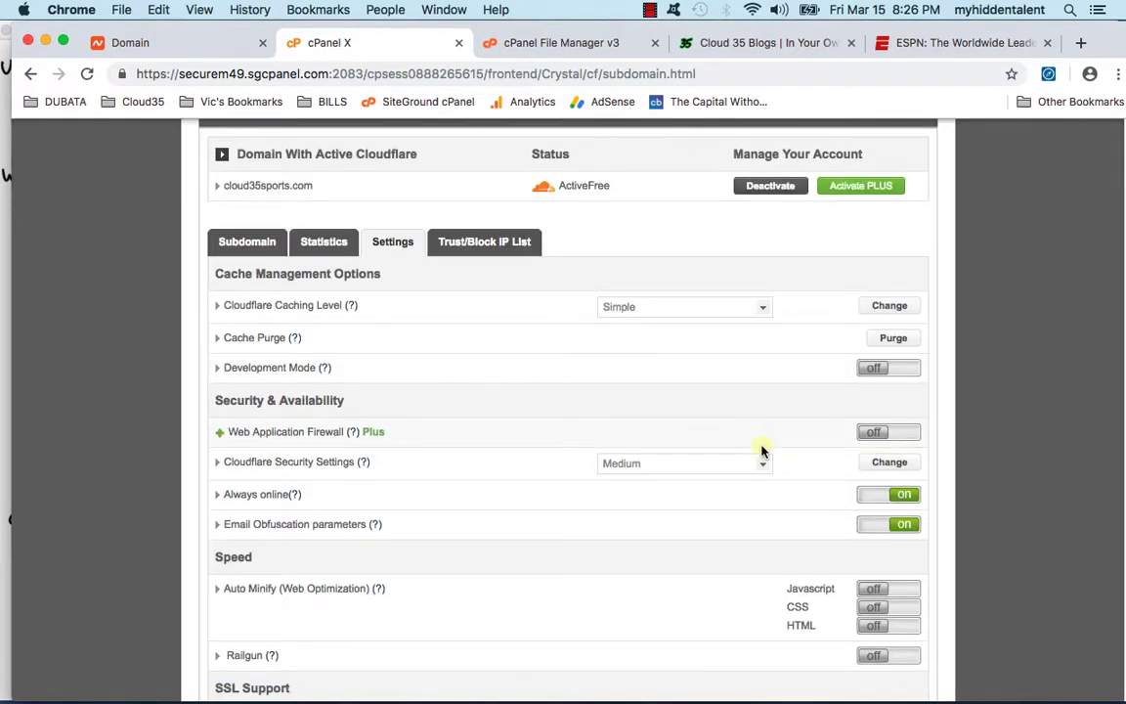
scroll(758, 448, down, 5)
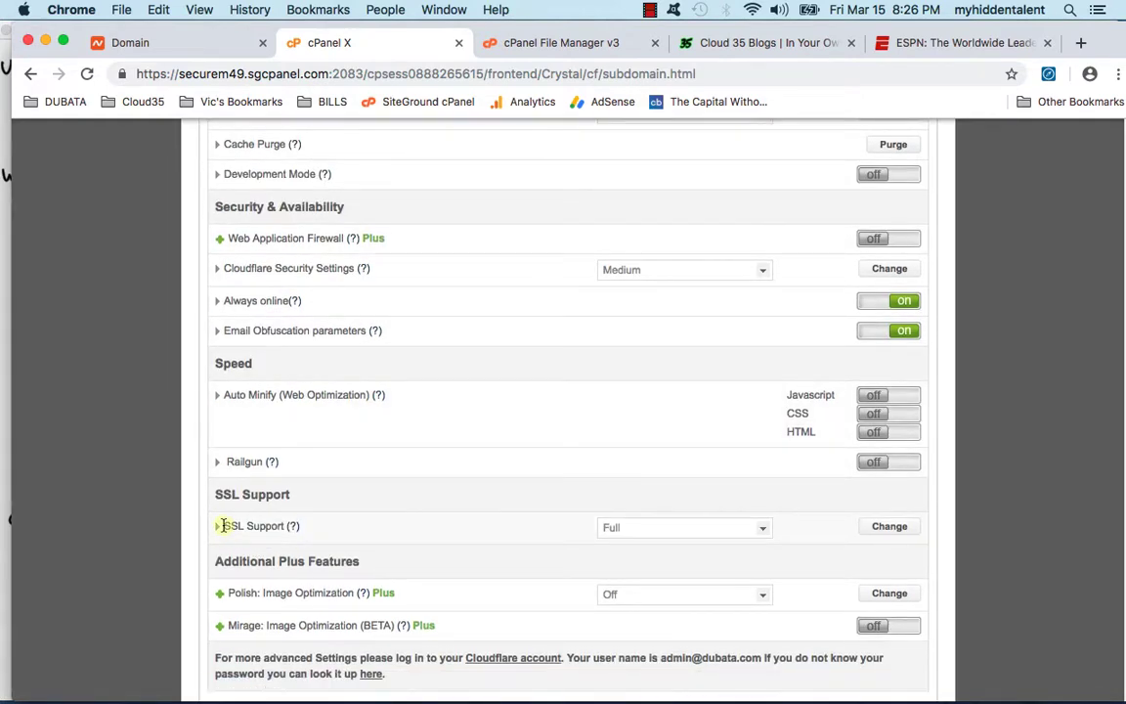
click(665, 527)
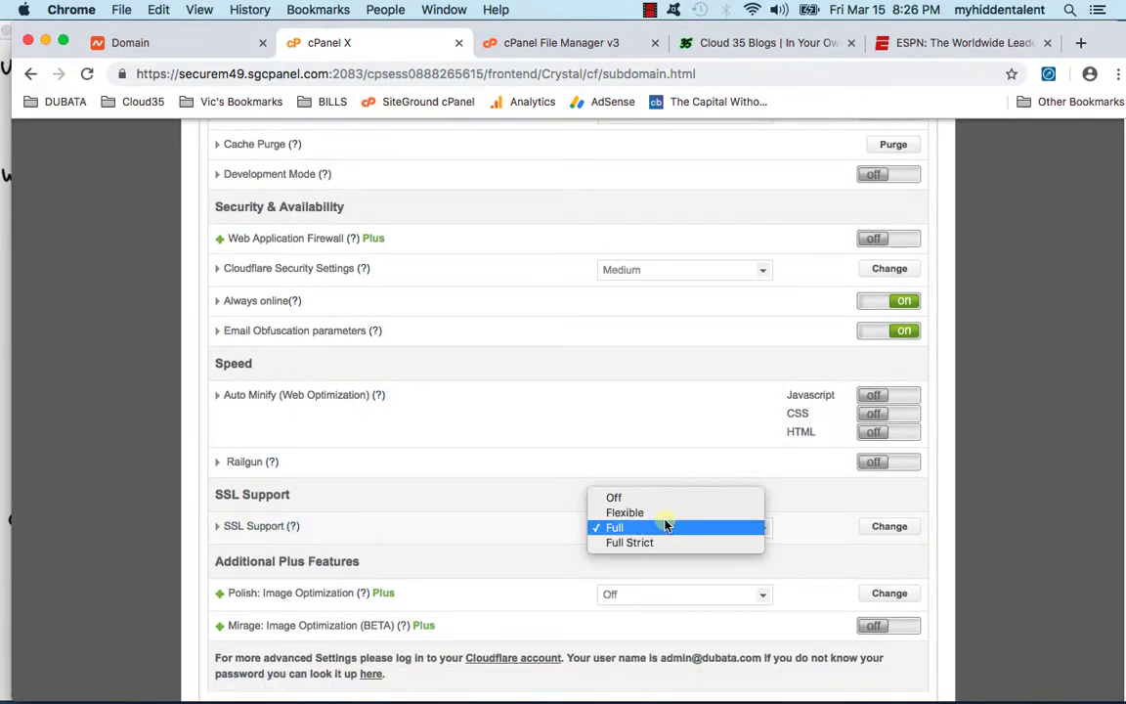
click(656, 527)
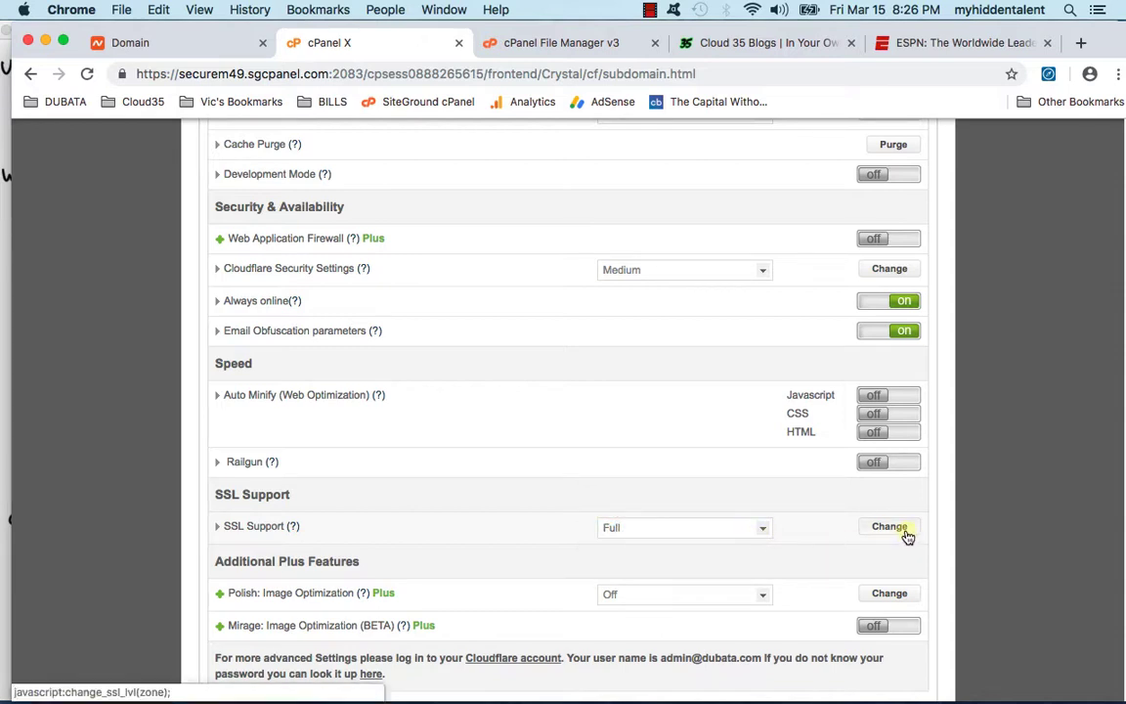
click(889, 527)
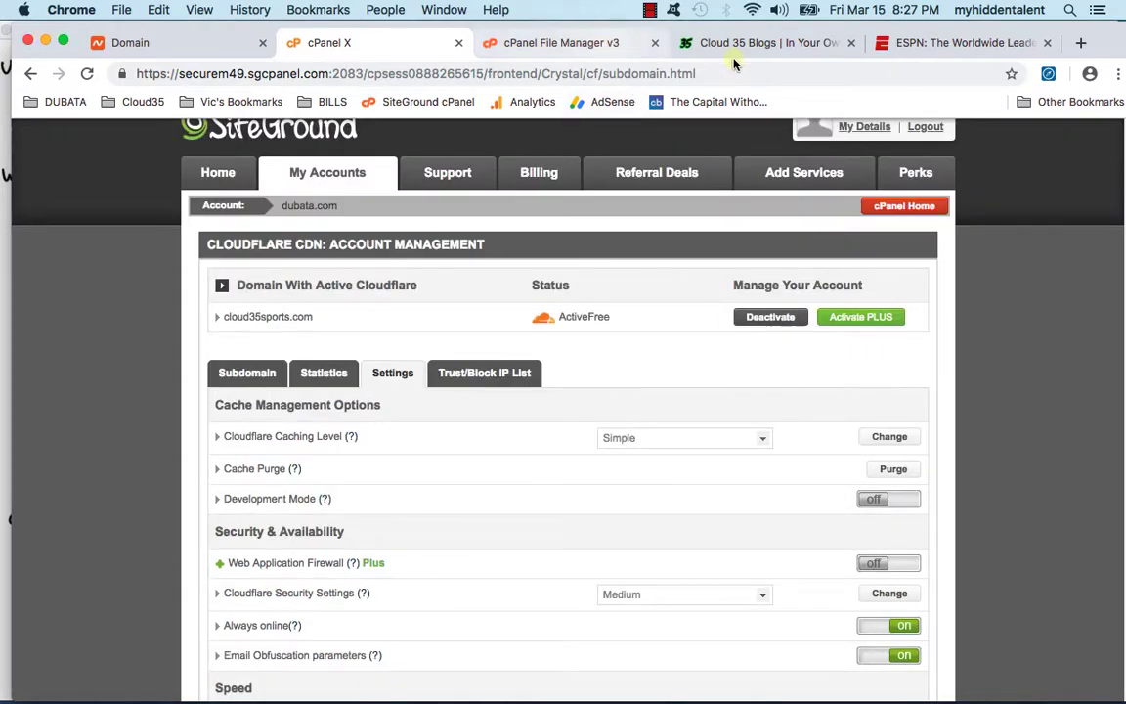
click(689, 43)
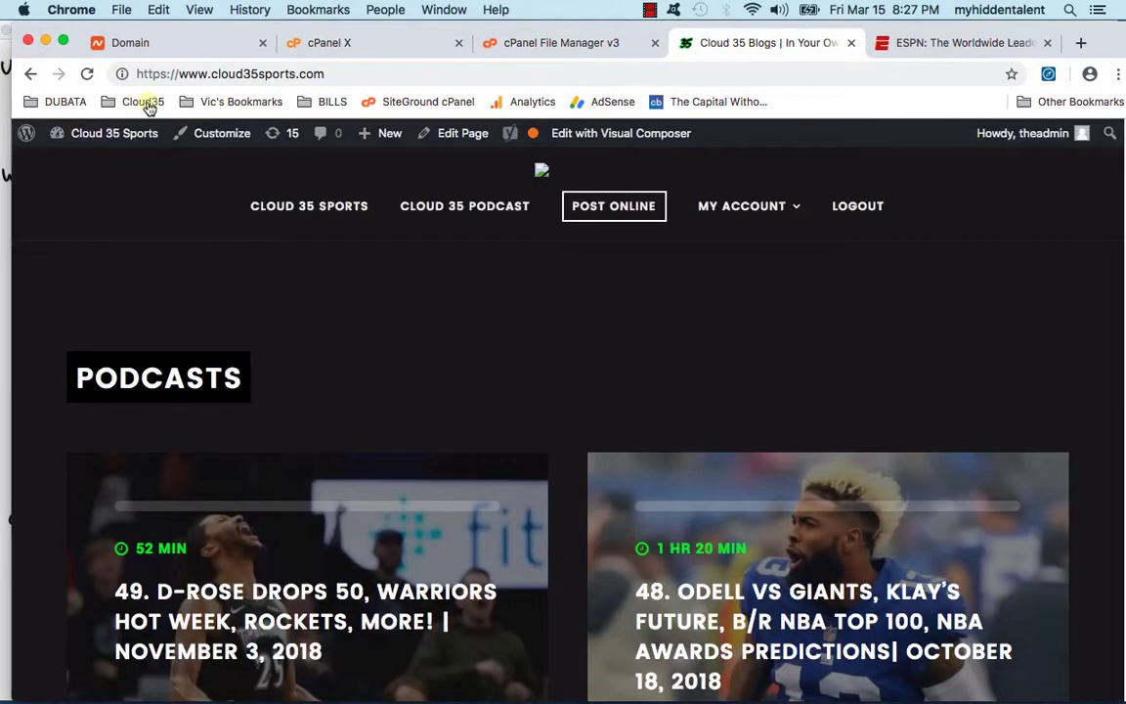
Step: Reload the Cloud 35 Sports homepage and open Customize from the admin bar
click(87, 75)
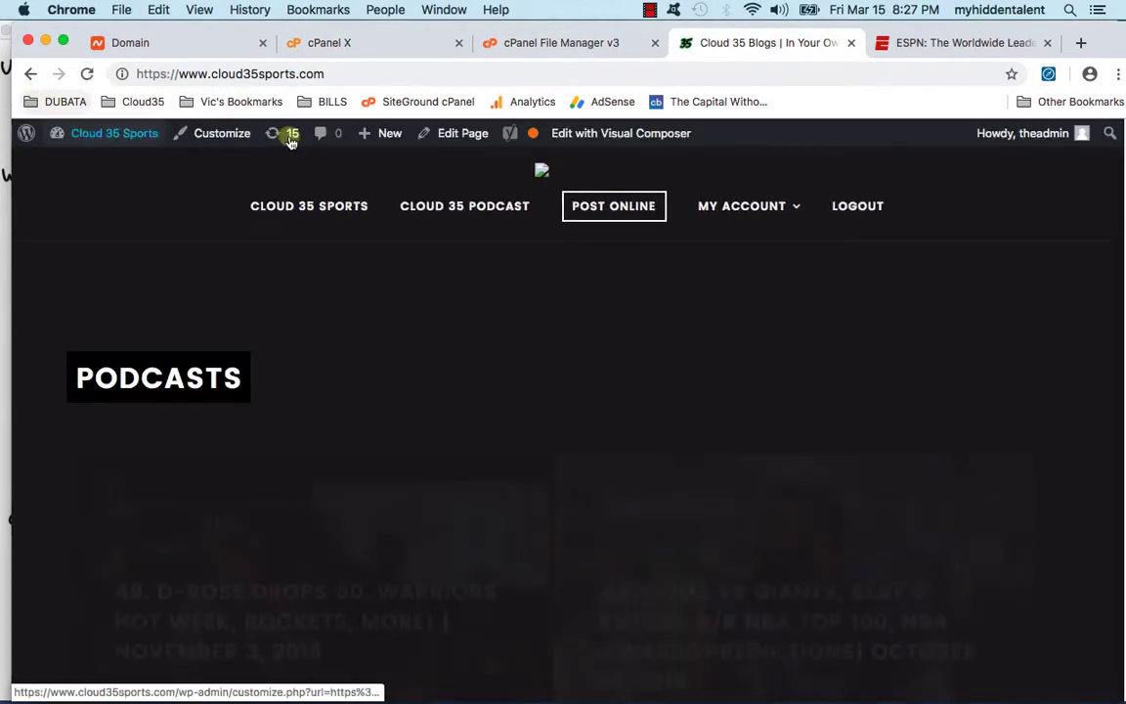
click(562, 43)
click(762, 43)
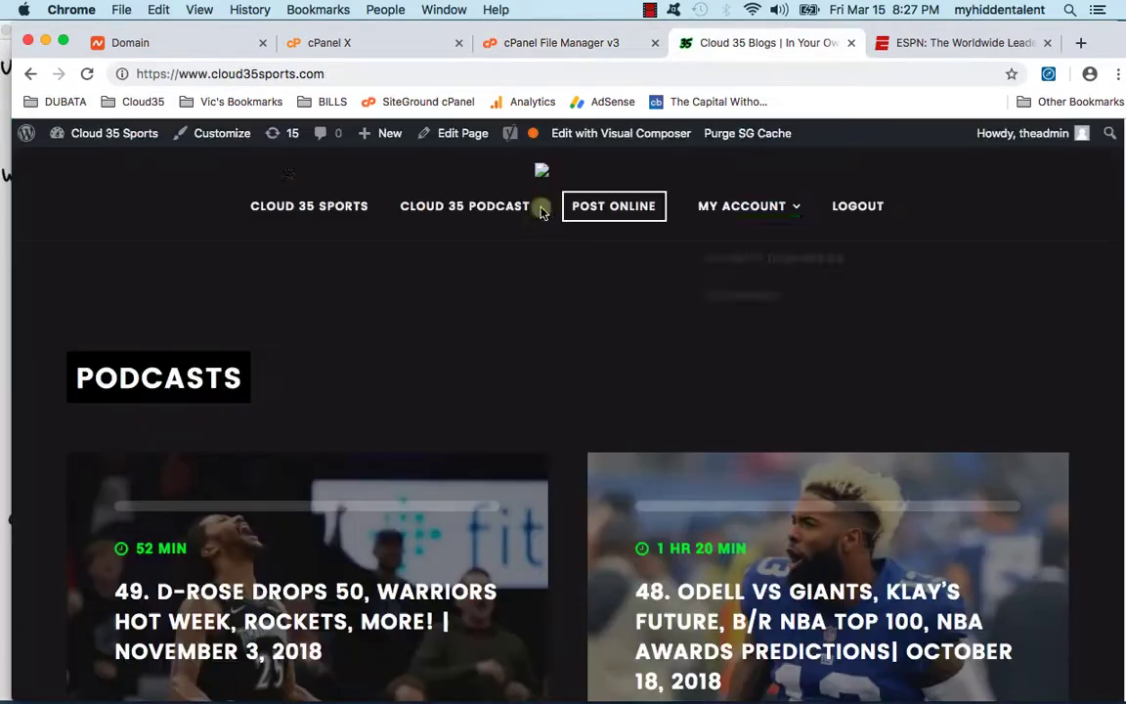
mouse_move(136, 133)
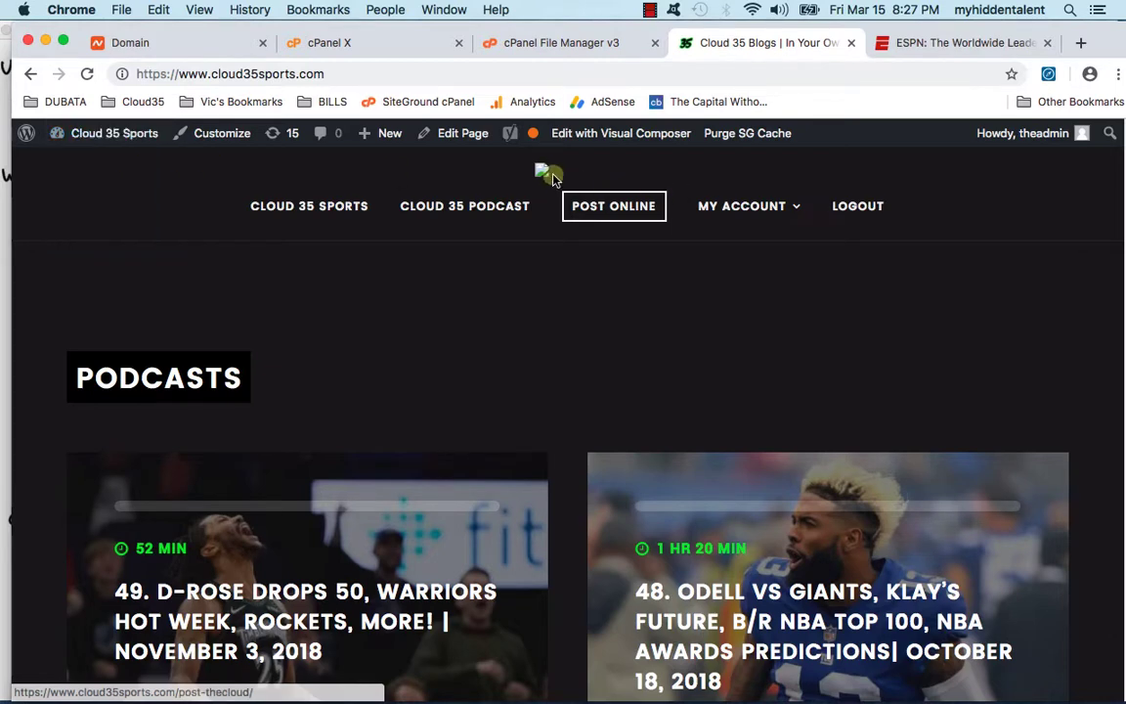
mouse_move(108, 144)
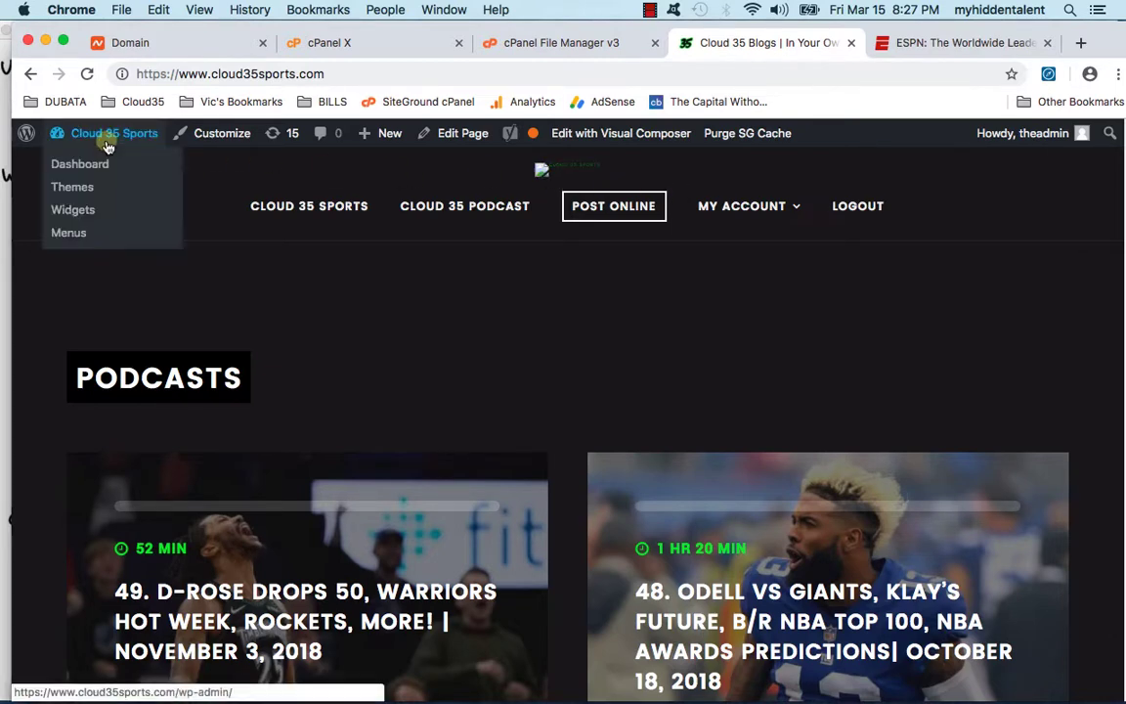
click(225, 138)
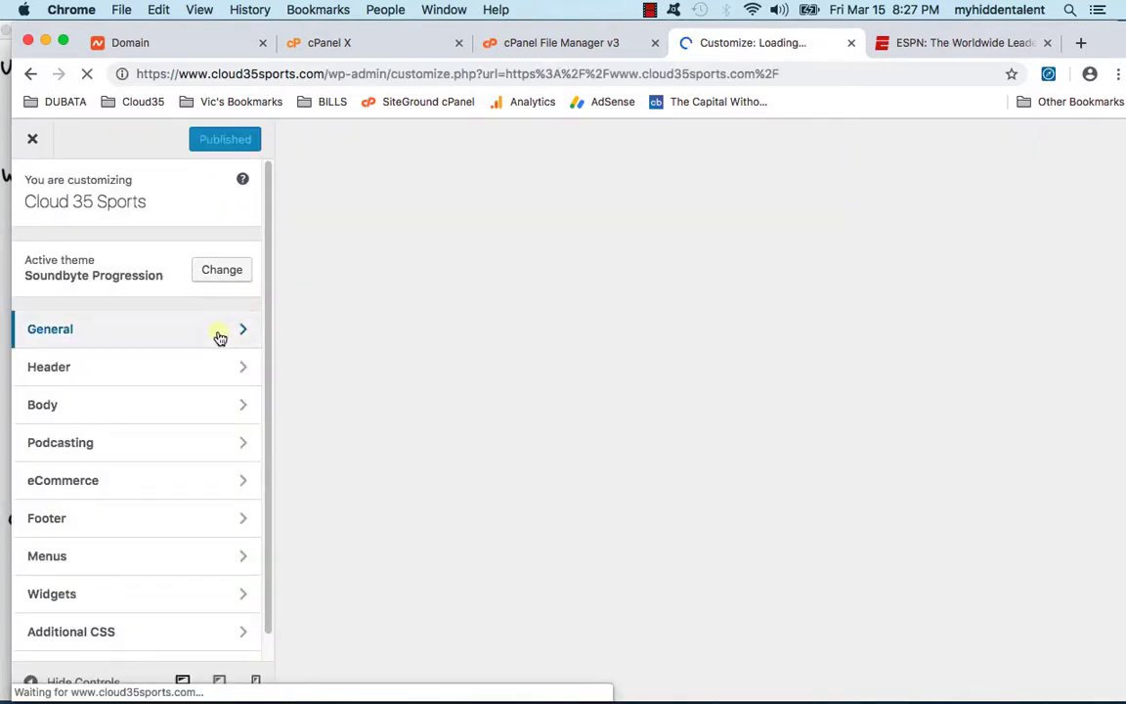
Step: Open the General section's Logo settings and start selecting a new logo image
click(219, 335)
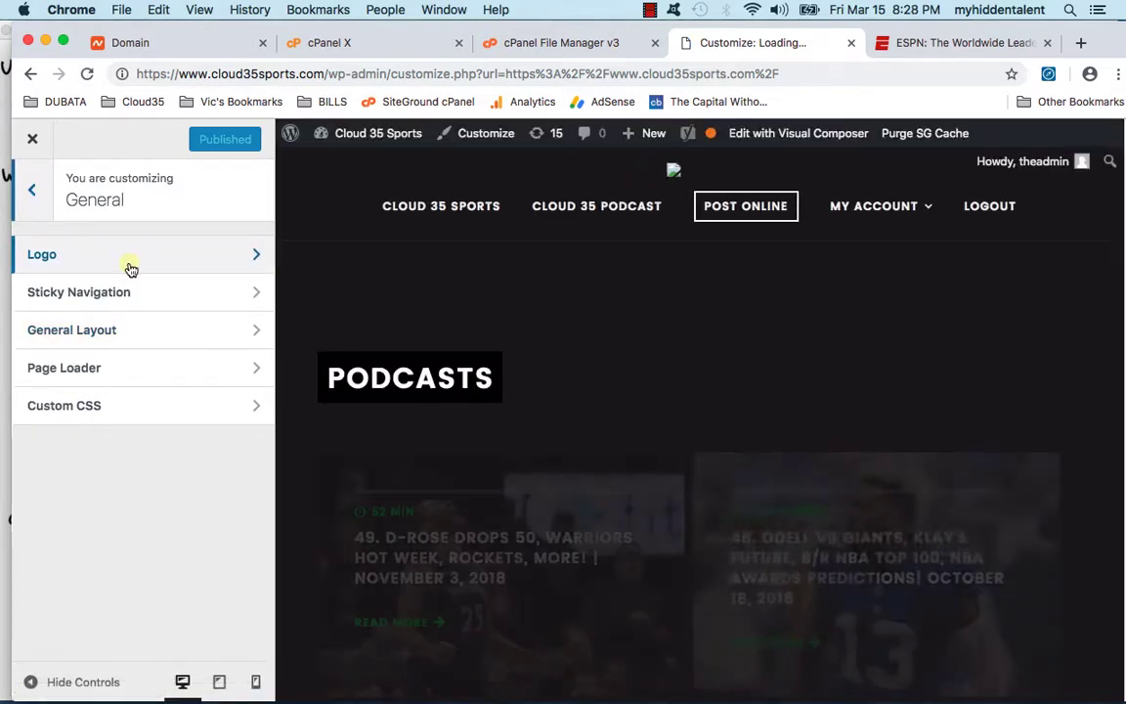
click(35, 190)
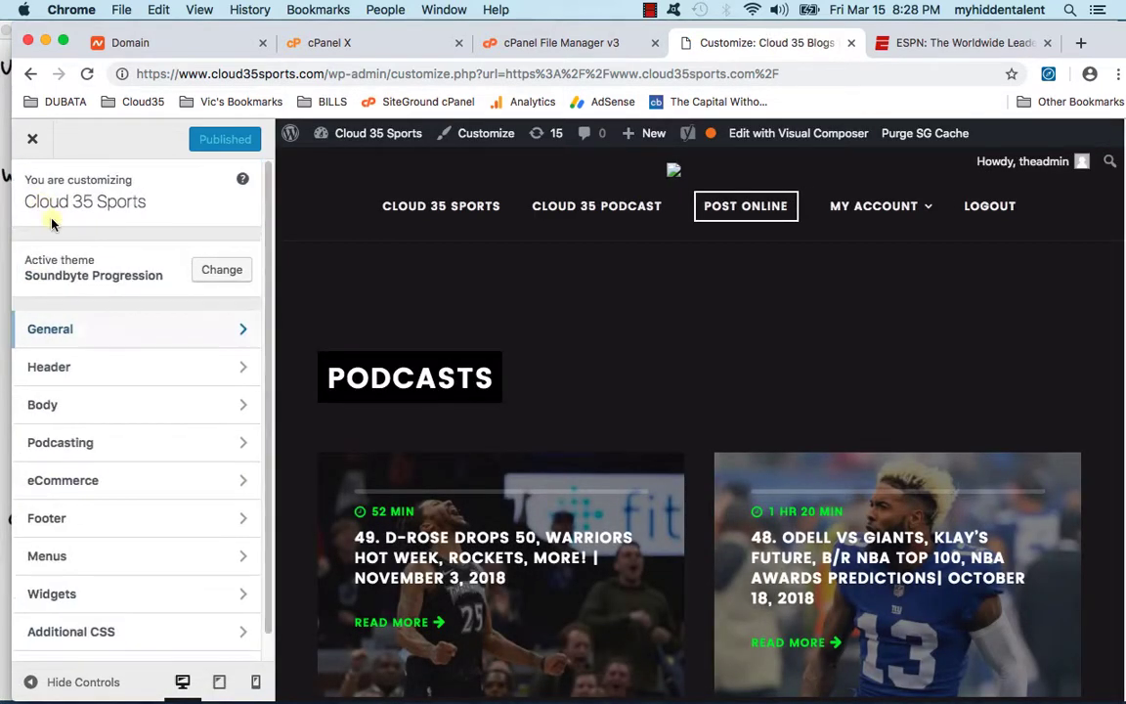
click(91, 331)
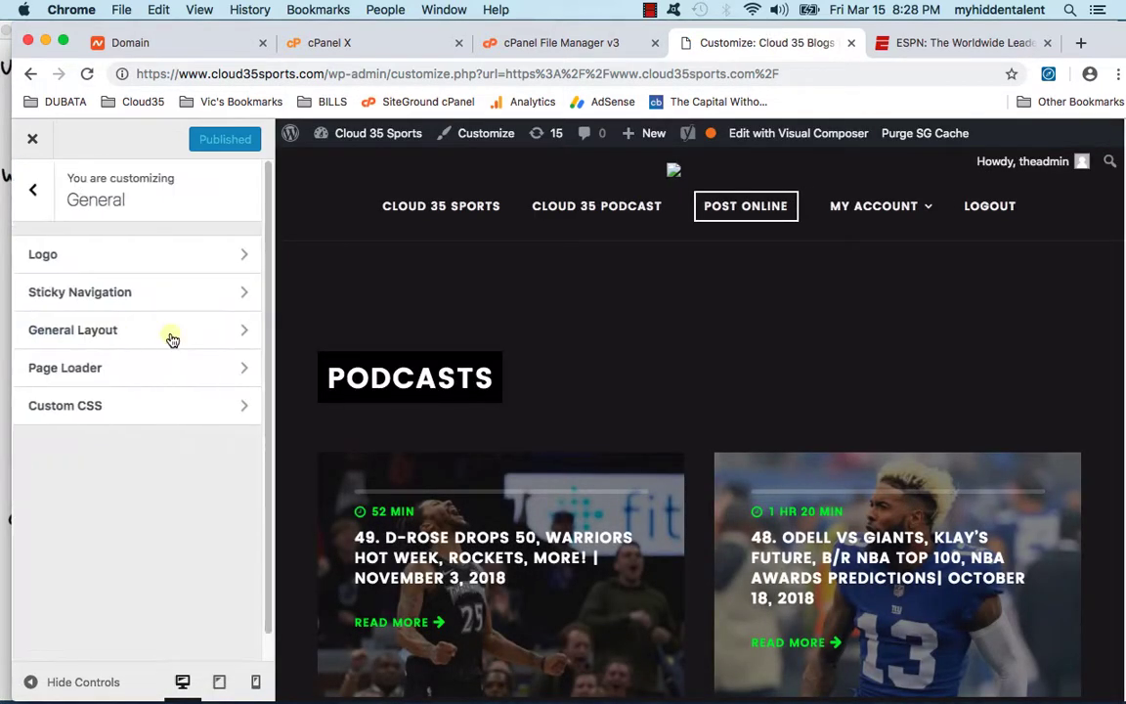
click(162, 254)
scroll(156, 354, down, 2)
scroll(150, 364, up, 2)
click(122, 314)
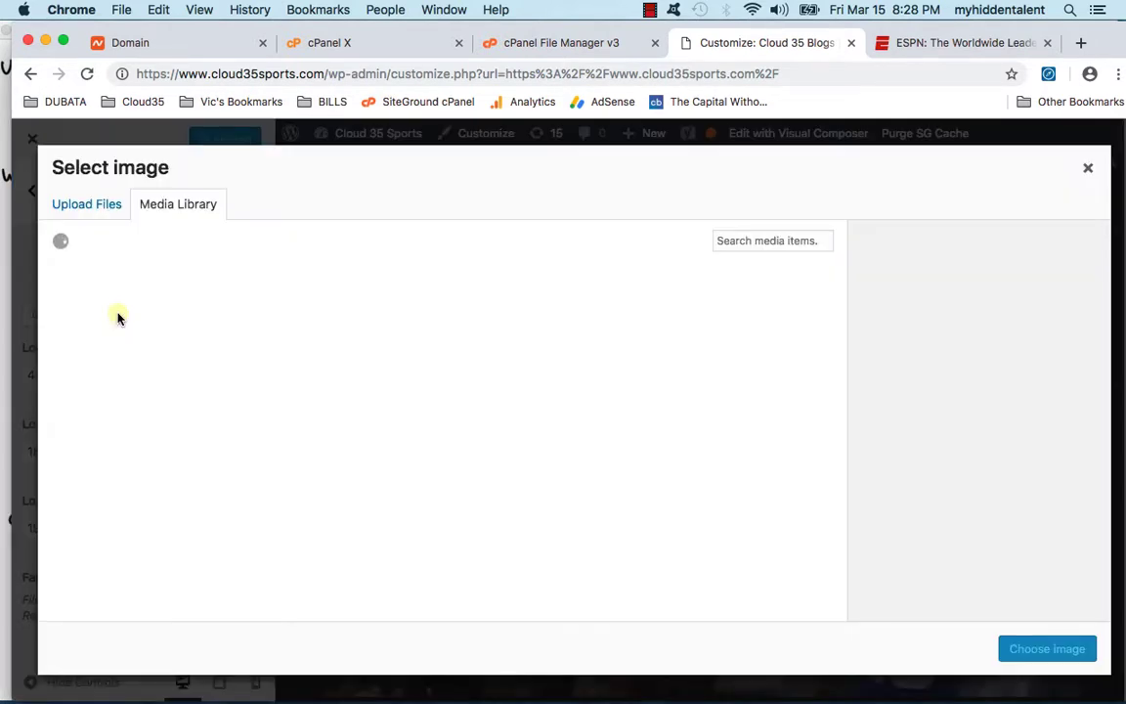
Step: Upload Cloud 35 SPORTS LOGO.png from the Logo folder and choose it as the logo
click(79, 201)
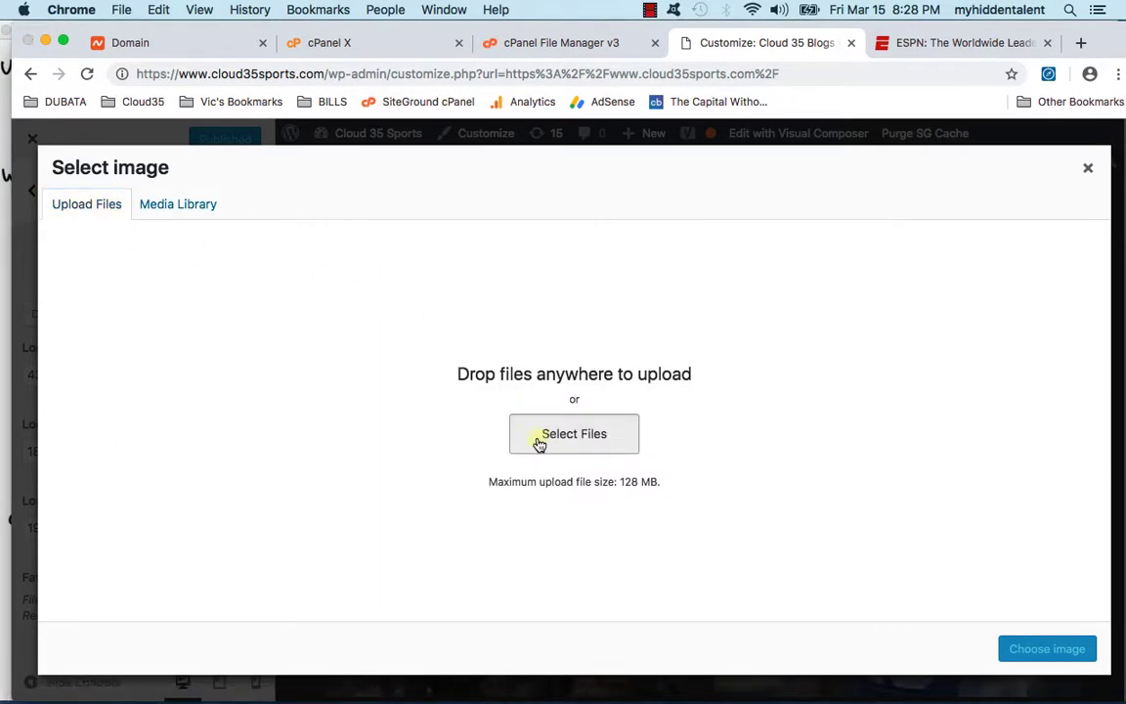
click(546, 444)
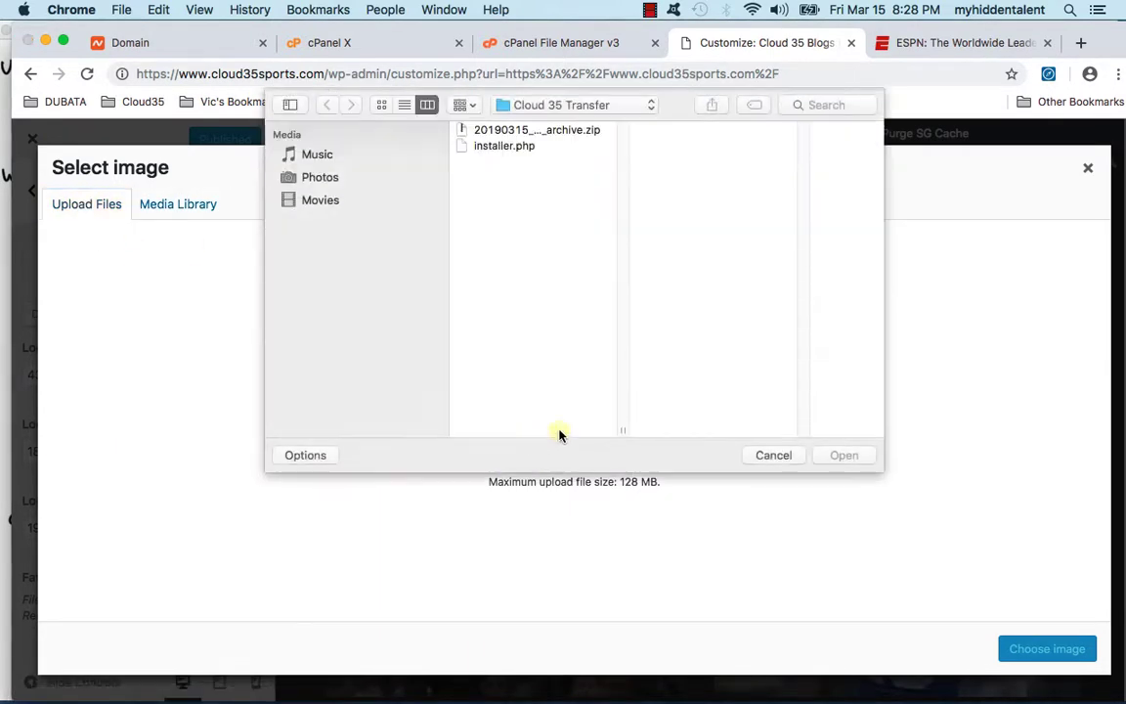
click(562, 106)
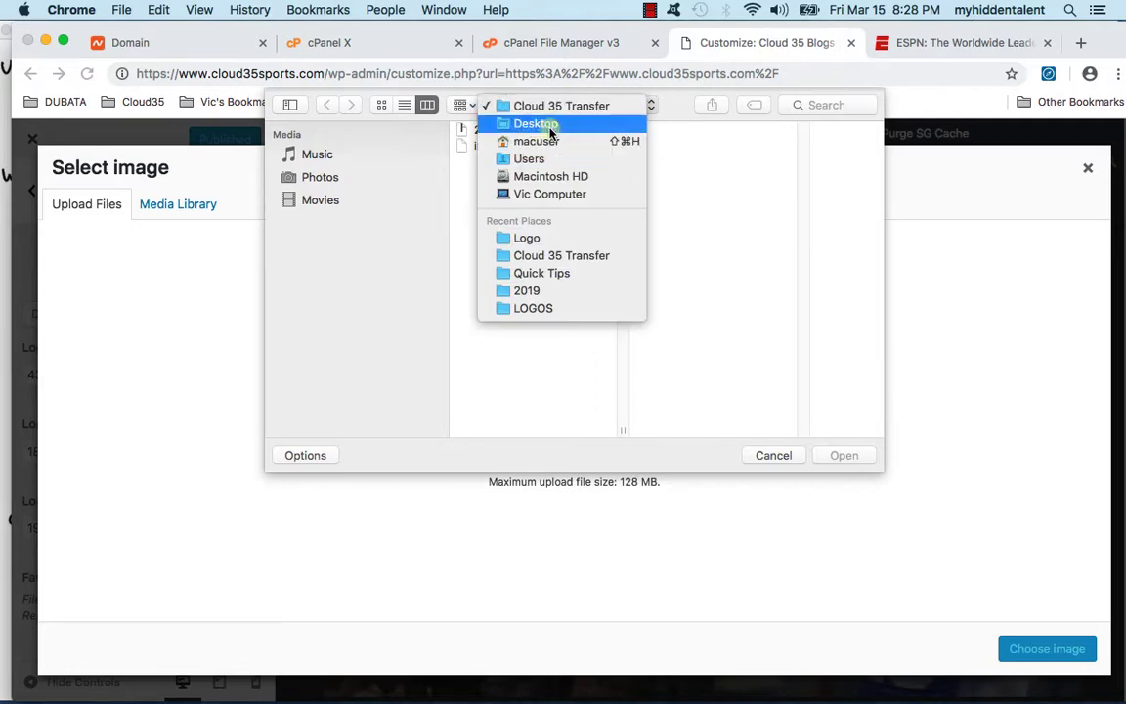
click(527, 238)
click(721, 354)
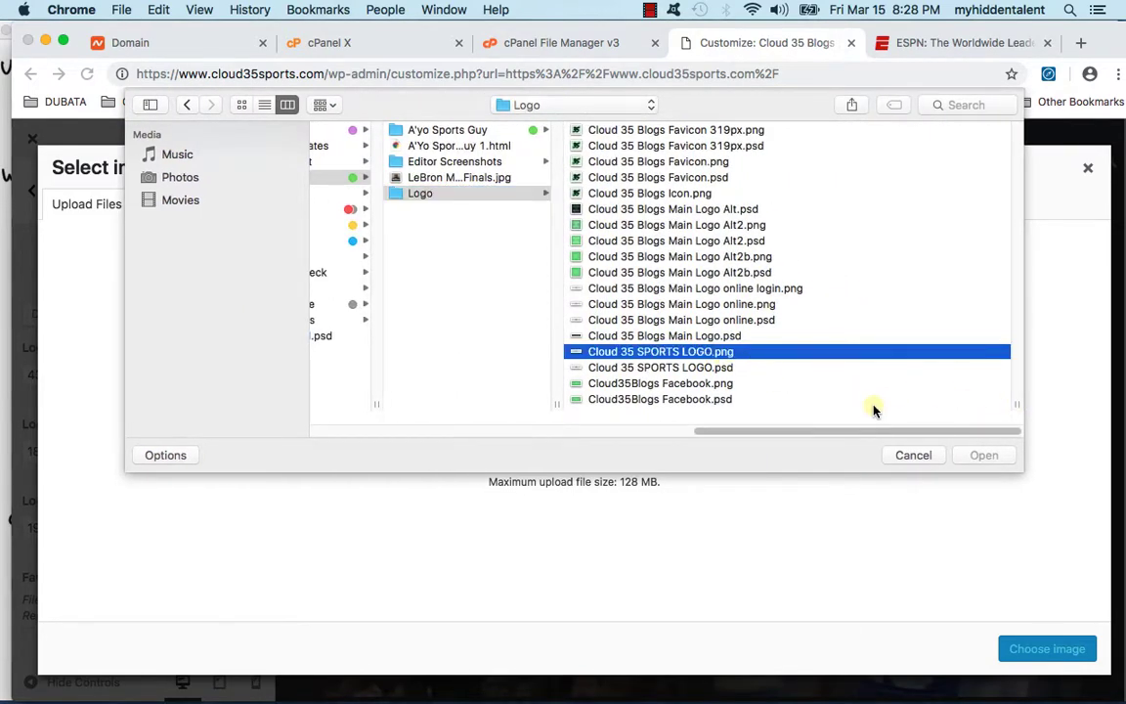
click(982, 456)
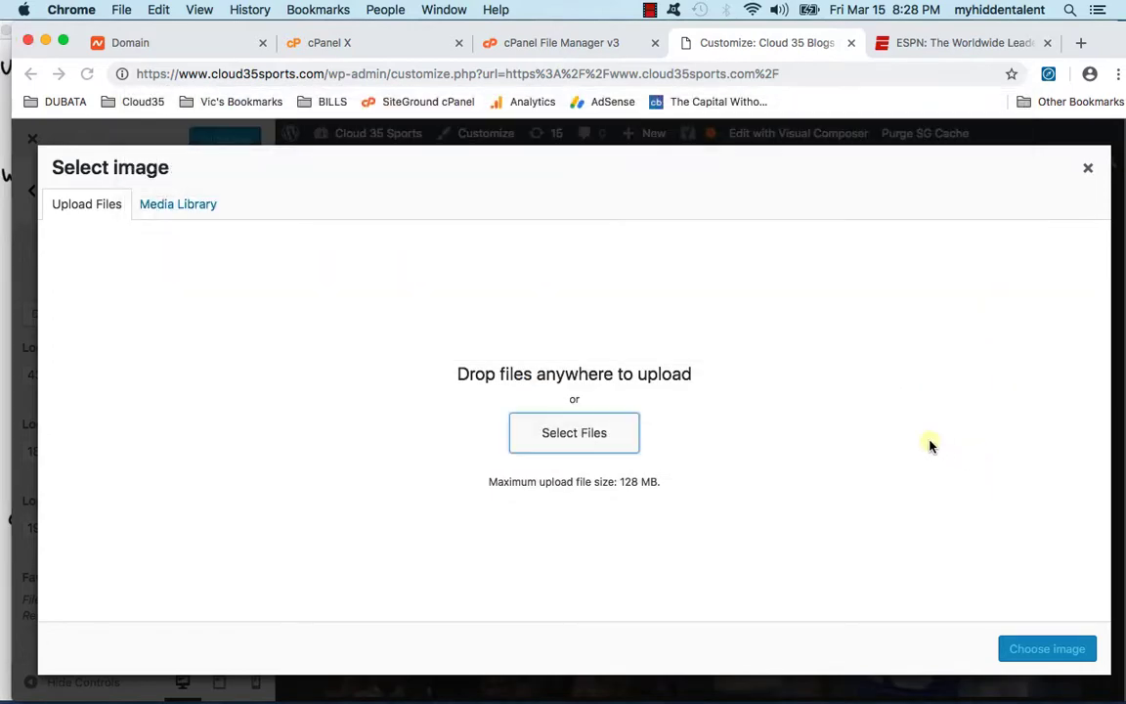
click(1040, 650)
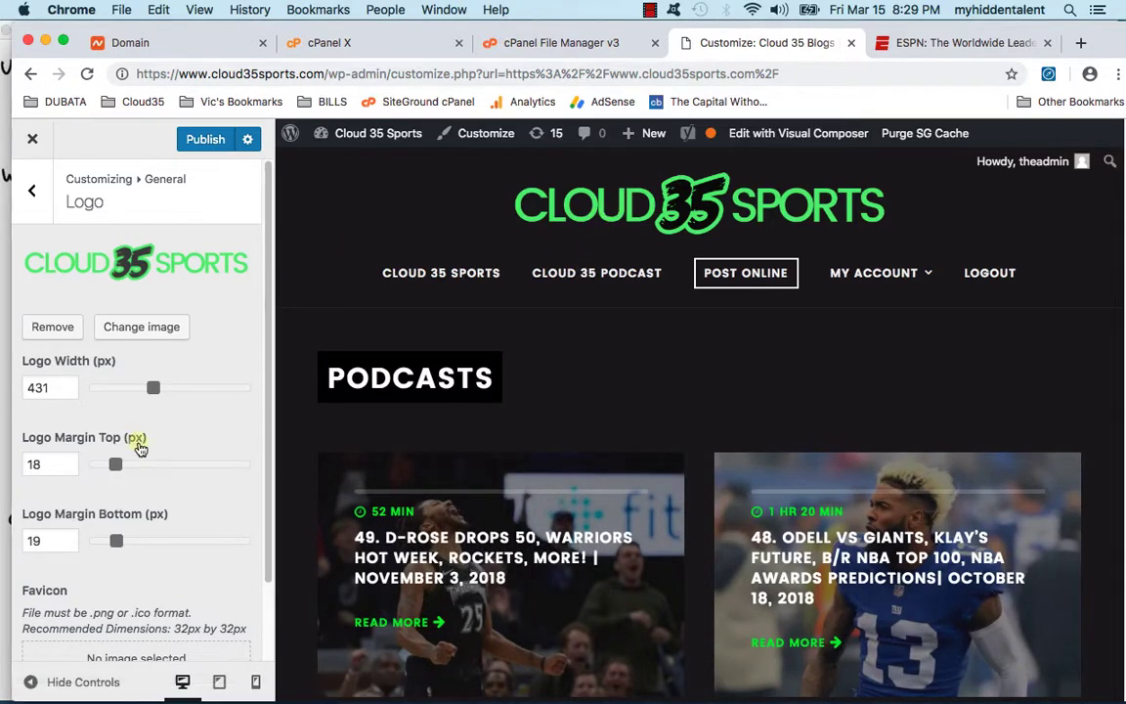
Step: Choose the black-and-green 35 image from the Media Library as the favicon
scroll(237, 473, down, 1)
scroll(193, 440, down, 2)
scroll(188, 427, up, 2)
scroll(138, 604, down, 2)
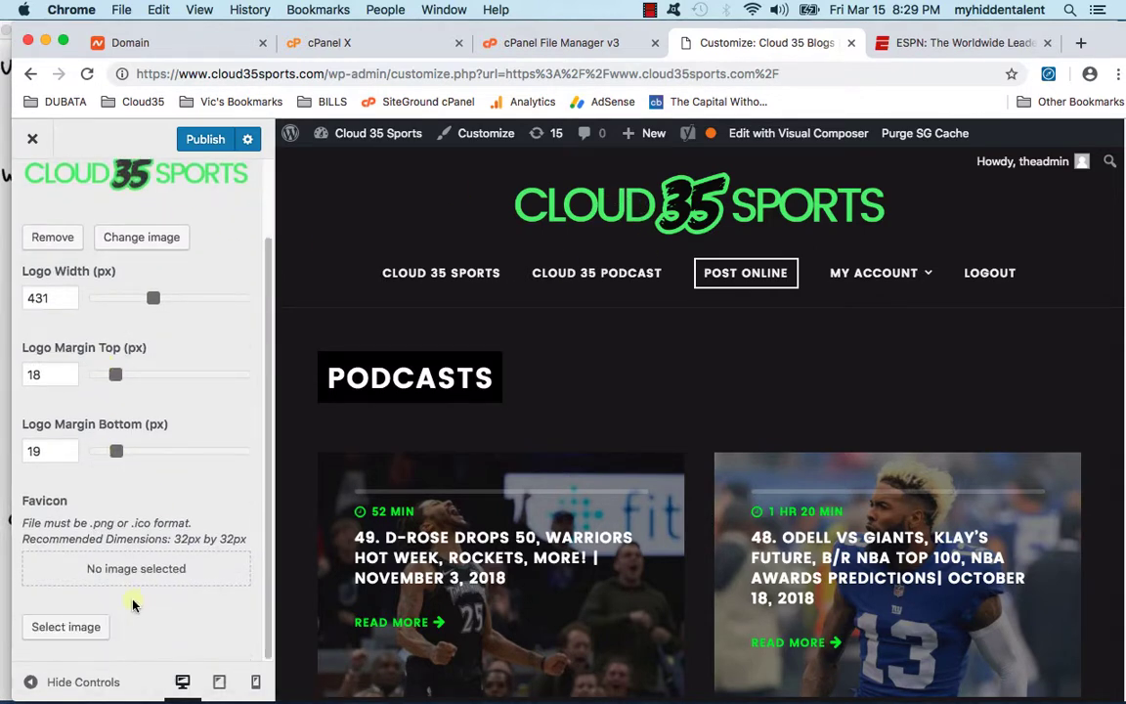
click(68, 626)
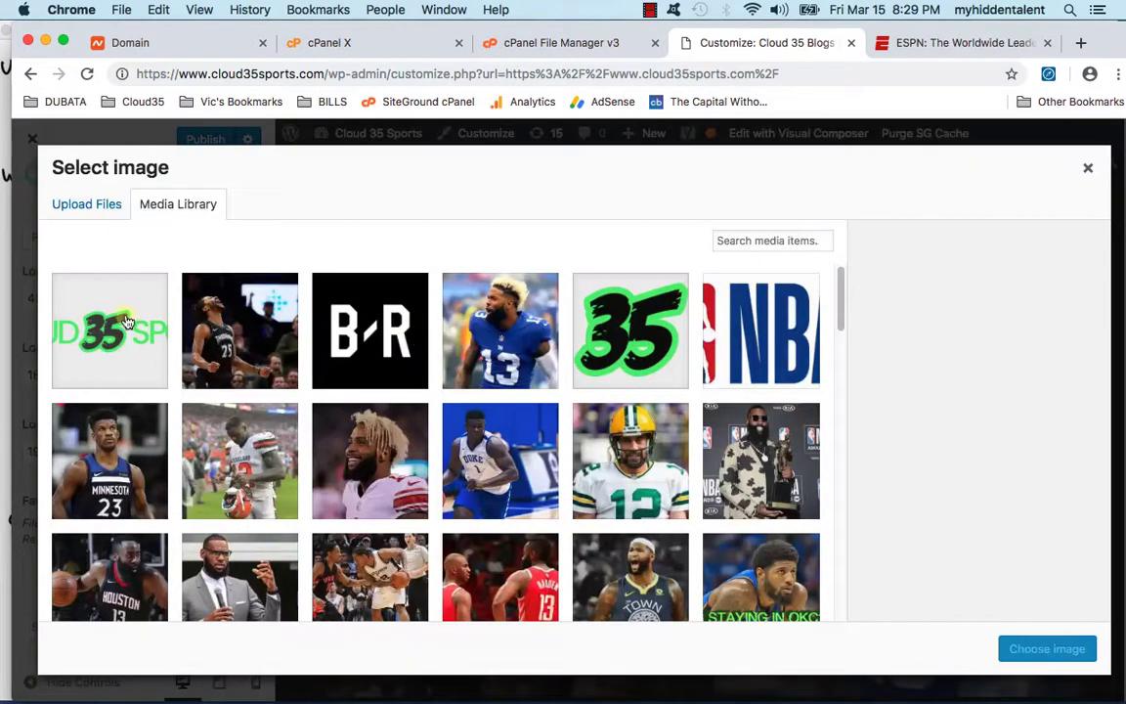
click(641, 364)
click(1022, 645)
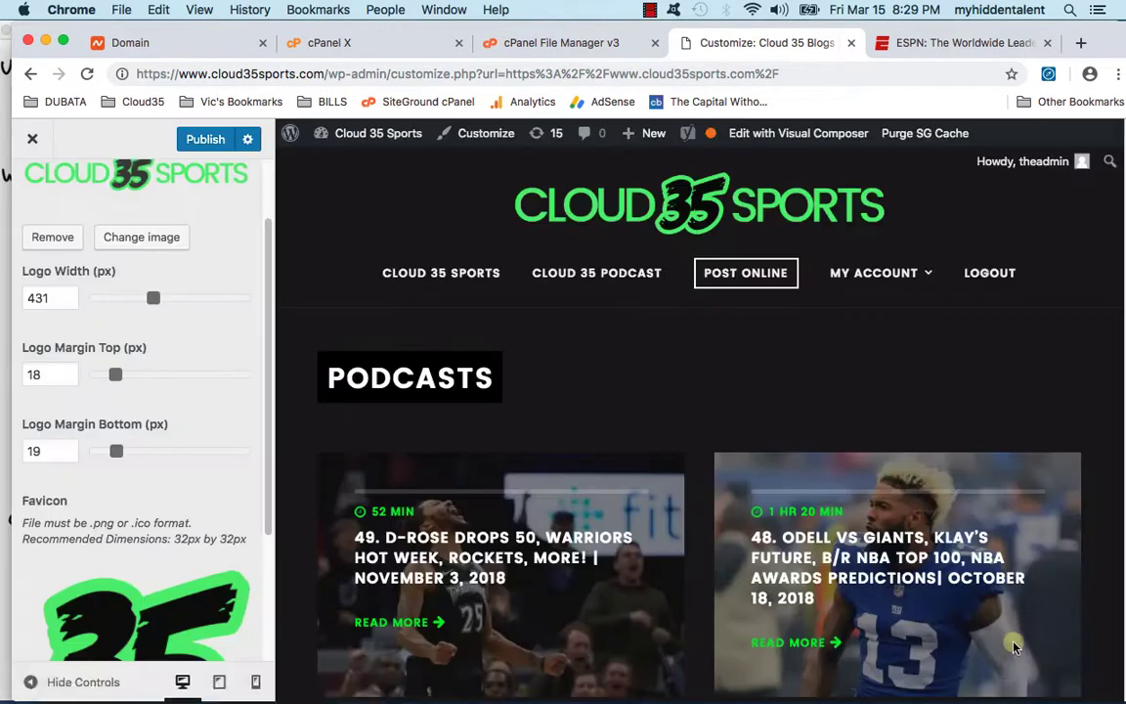
scroll(166, 332, down, 3)
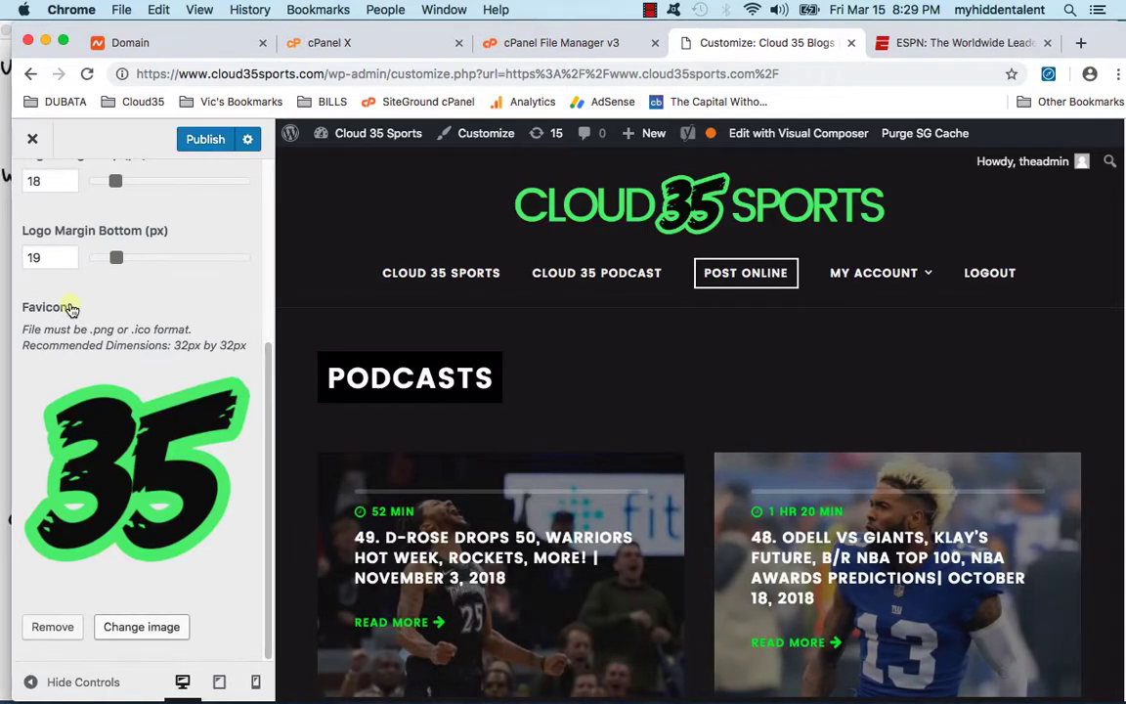
scroll(70, 303, up, 3)
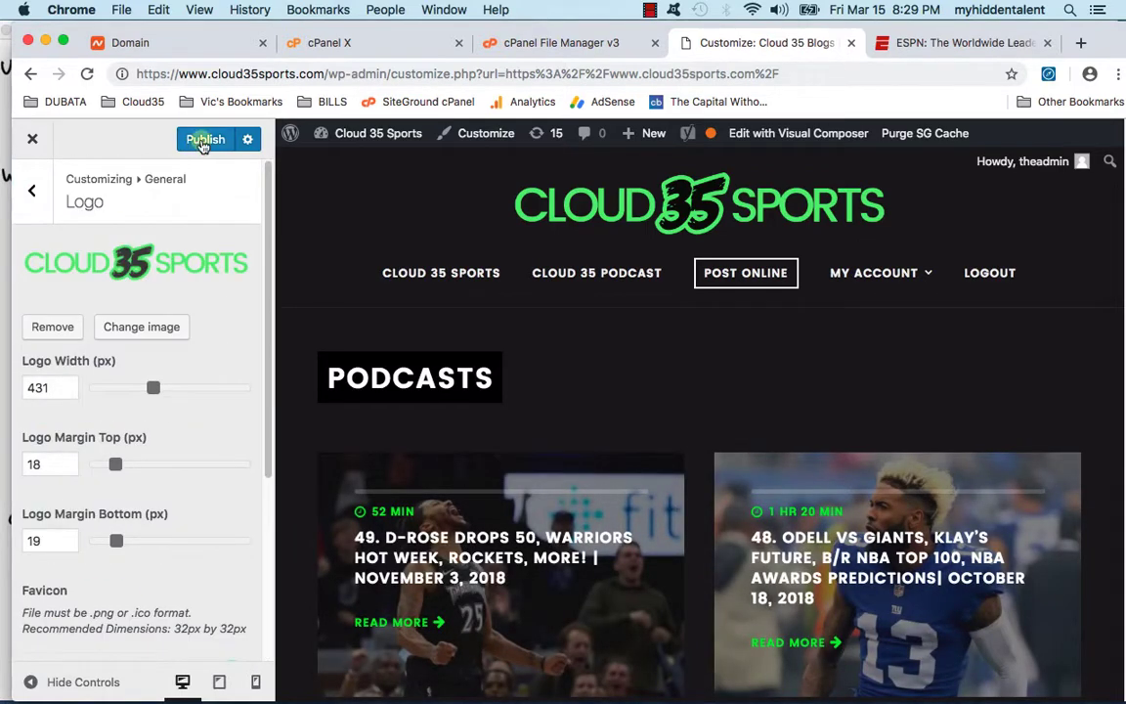
click(32, 181)
Step: Set Footer > Footer Logo to the CLOUD 35 SPORTS image and publish
click(109, 516)
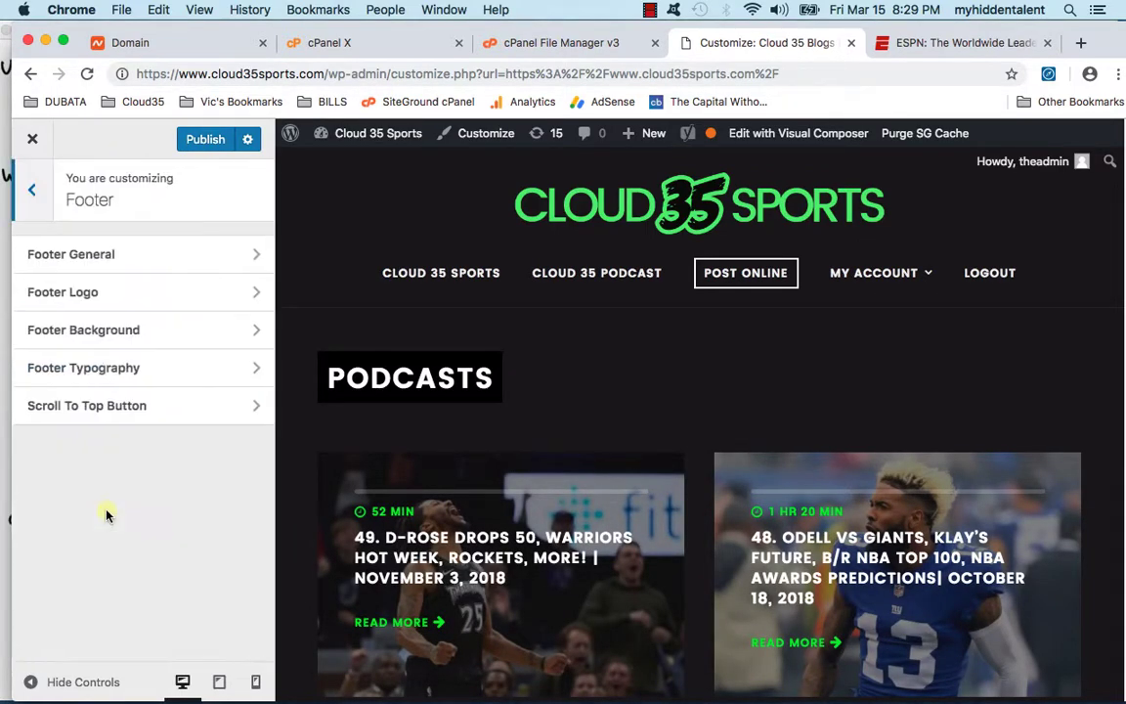
click(140, 292)
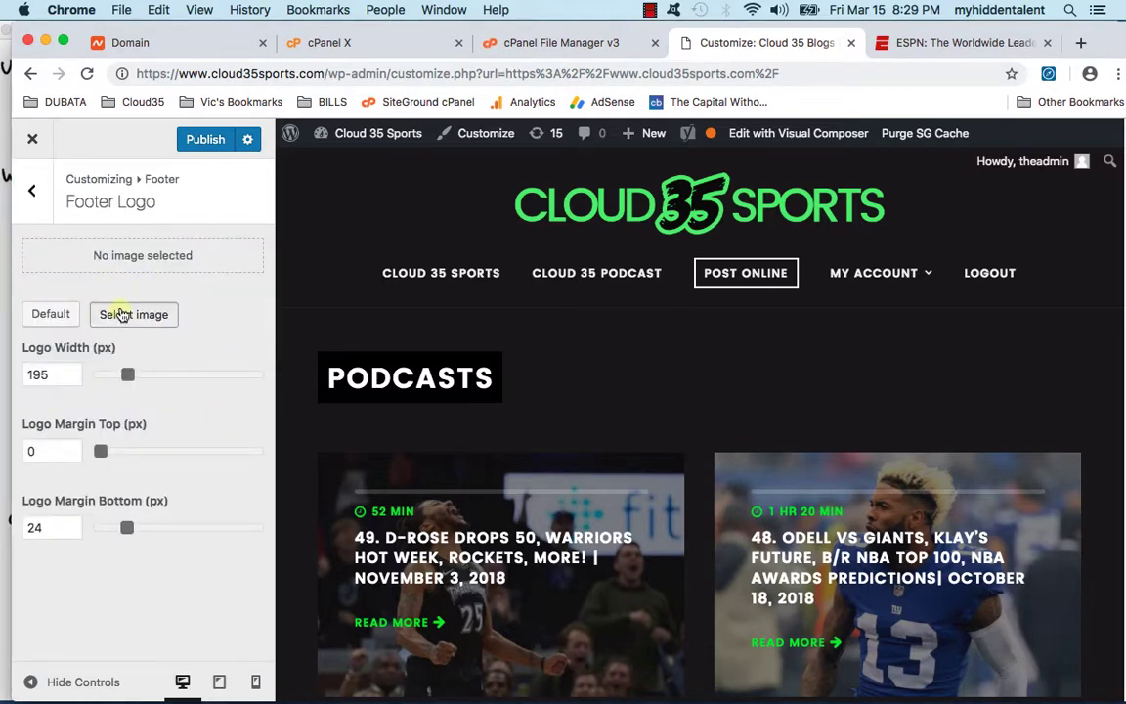
click(120, 314)
click(120, 315)
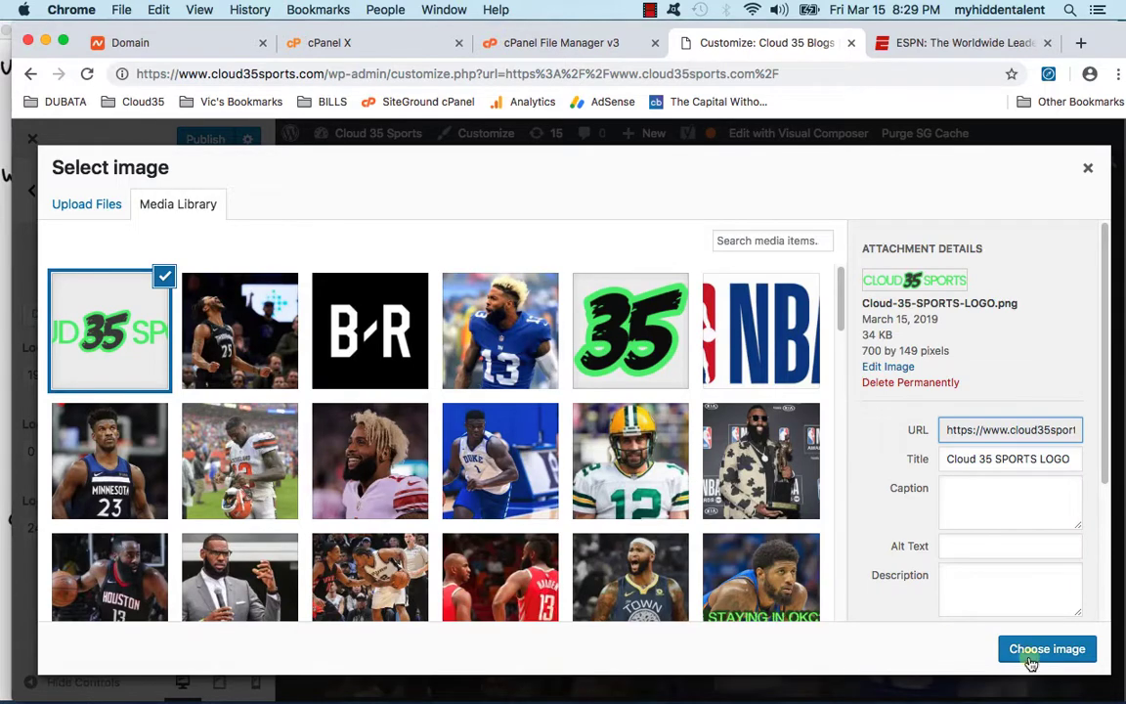
click(1032, 653)
click(196, 141)
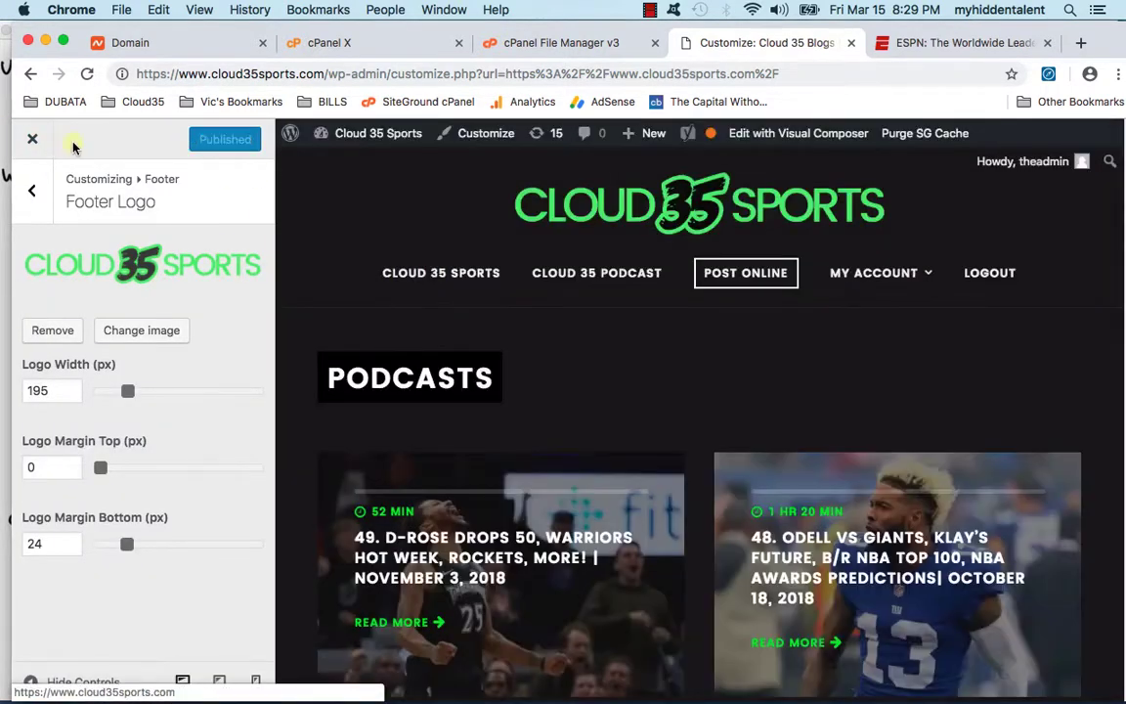
scroll(658, 460, down, 10)
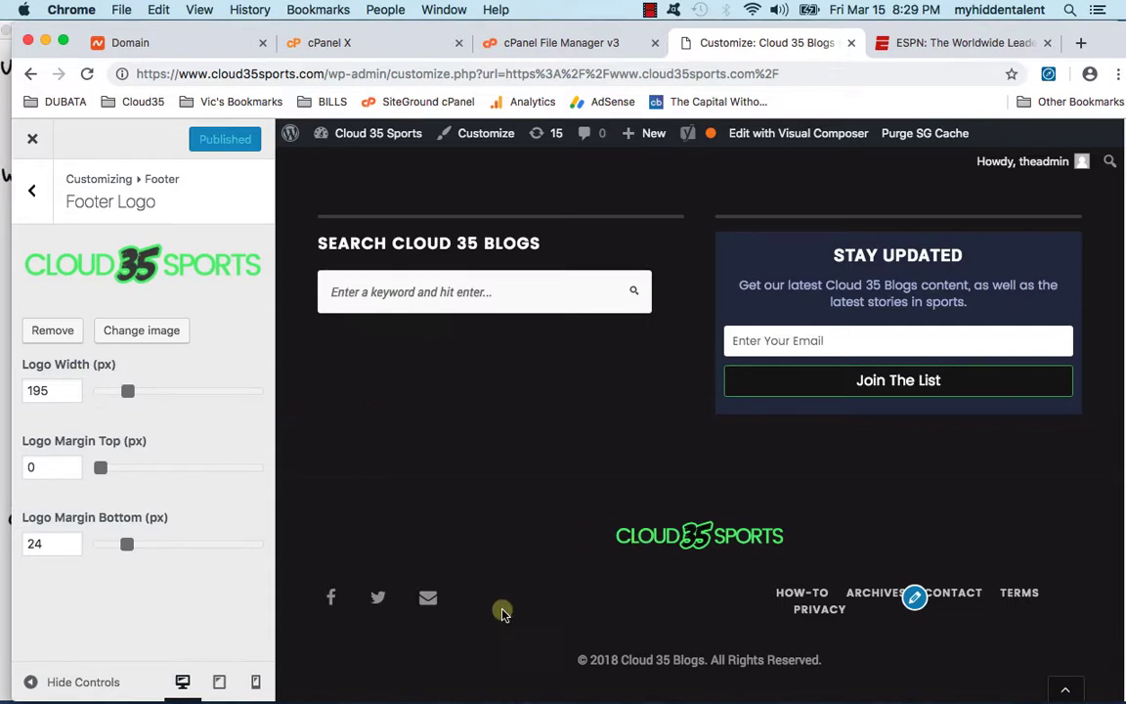
click(32, 191)
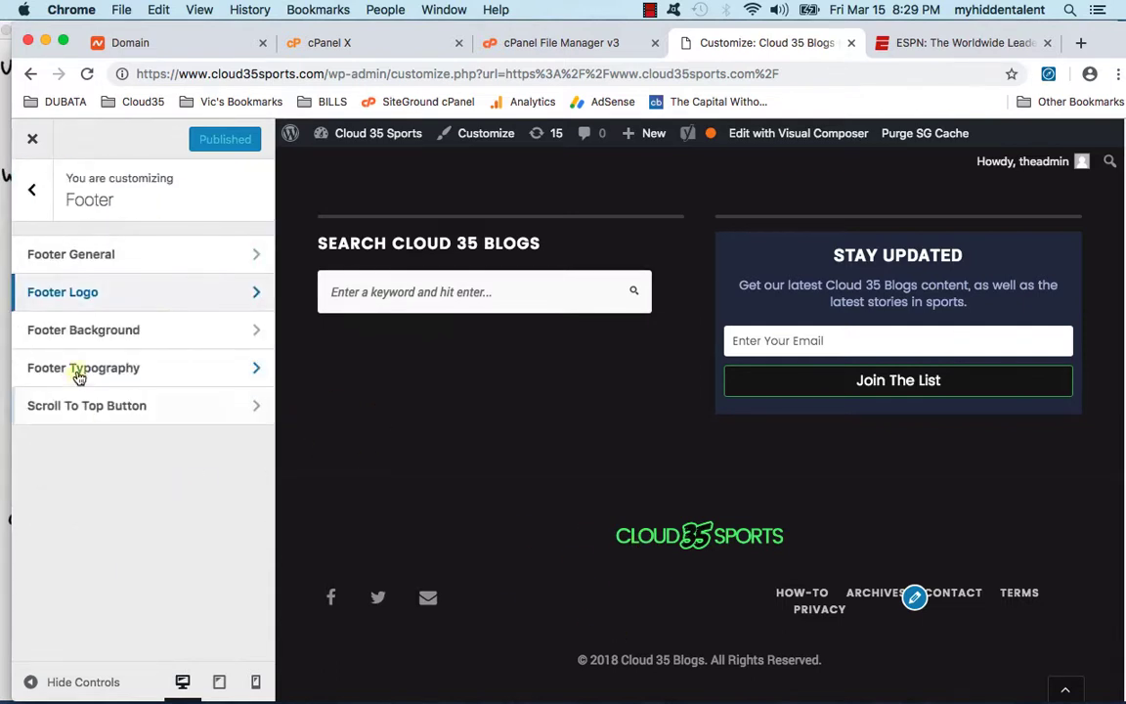
Step: Rename the footer Search widget's title from 'Search Cloud 35 Blogs' to 'Search Cloud 35 Sports'
click(106, 333)
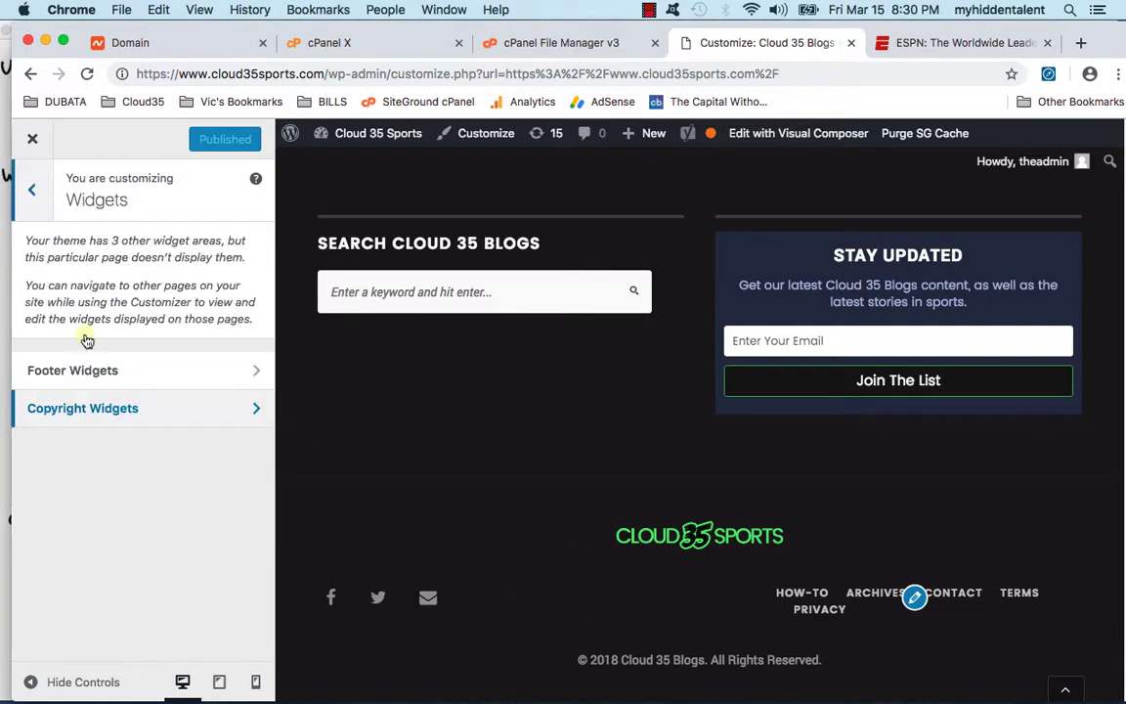
click(67, 369)
click(87, 300)
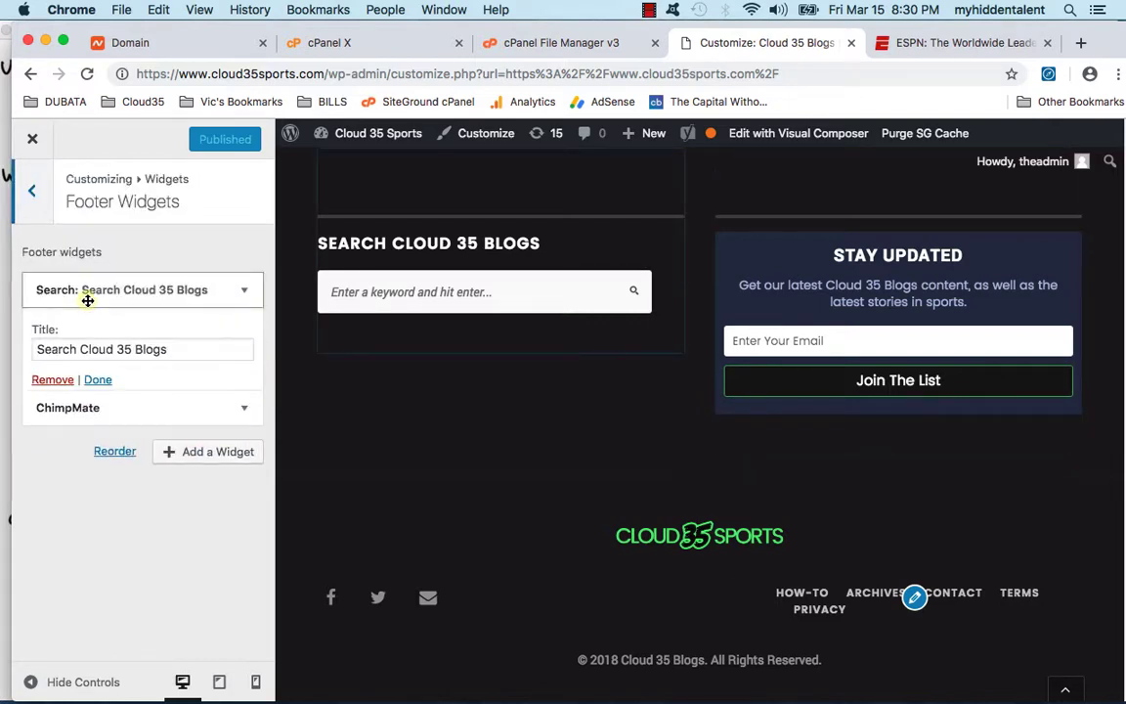
click(161, 349)
double_click(160, 349)
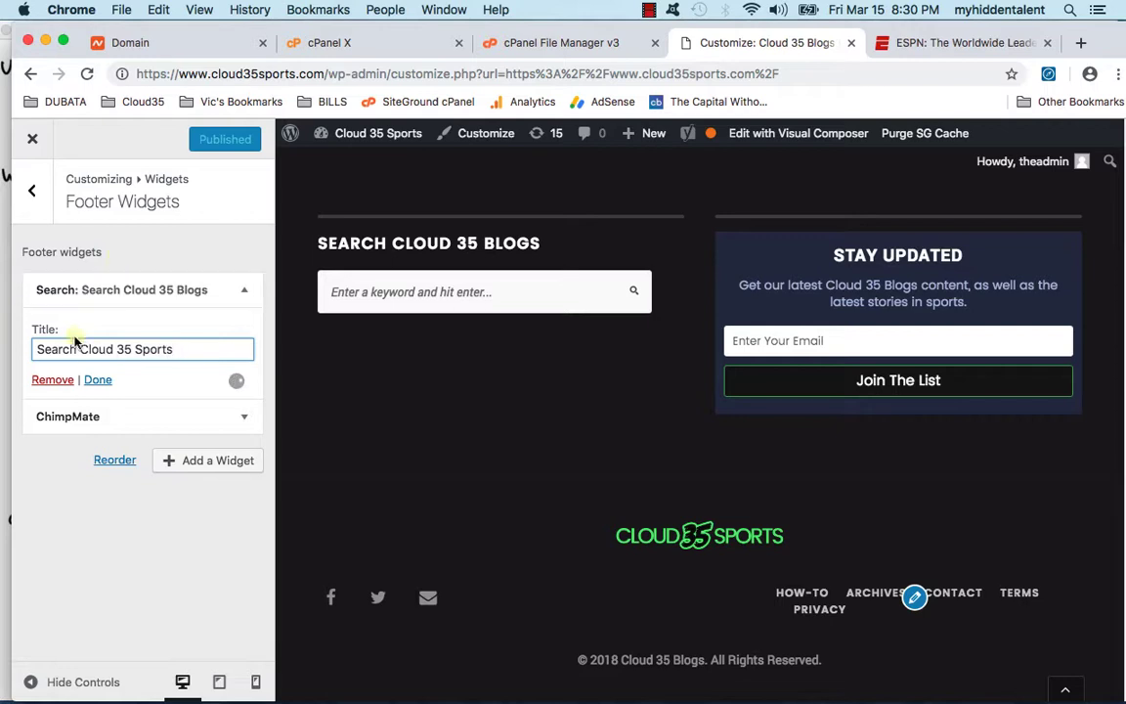
click(98, 380)
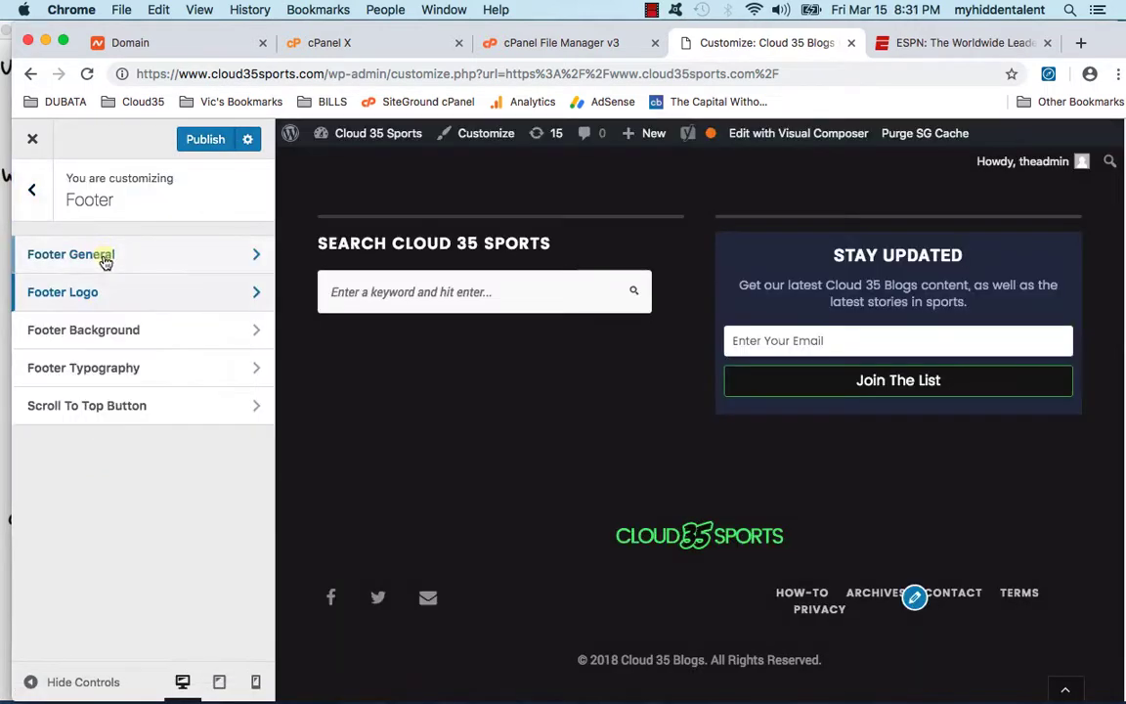
click(101, 254)
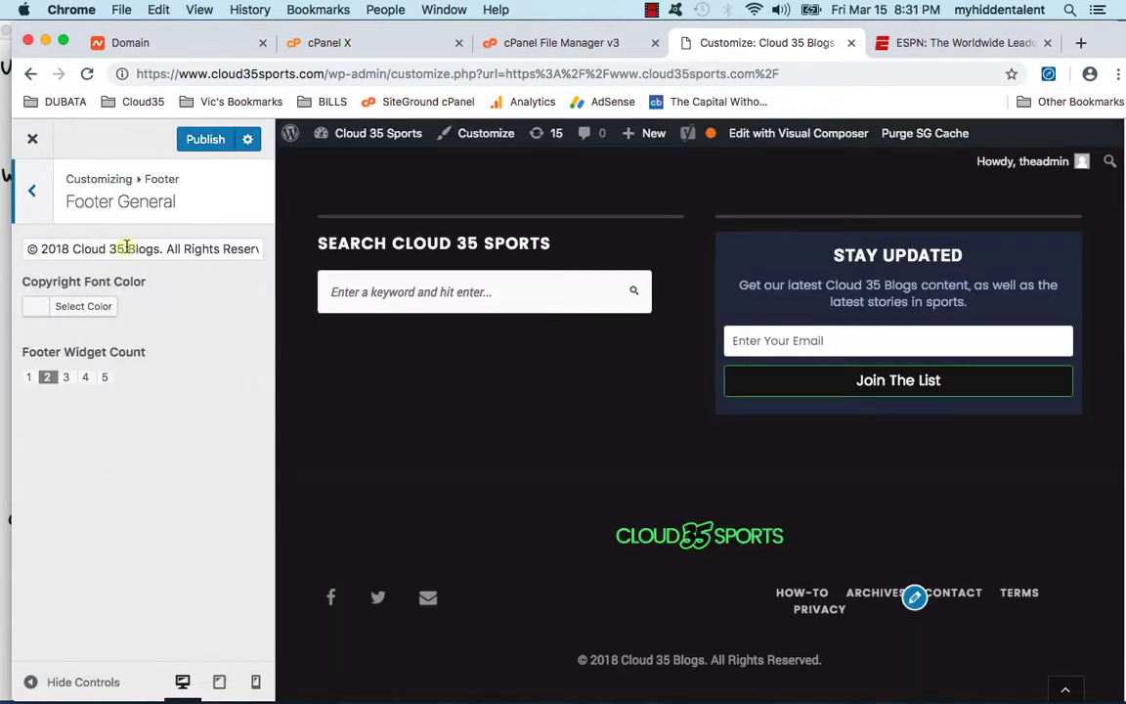
Step: Change the footer copyright to '© 2019 Cloud 35 Sports. All Rights Reserved.'
click(71, 246)
text(9)
triple_click(142, 249)
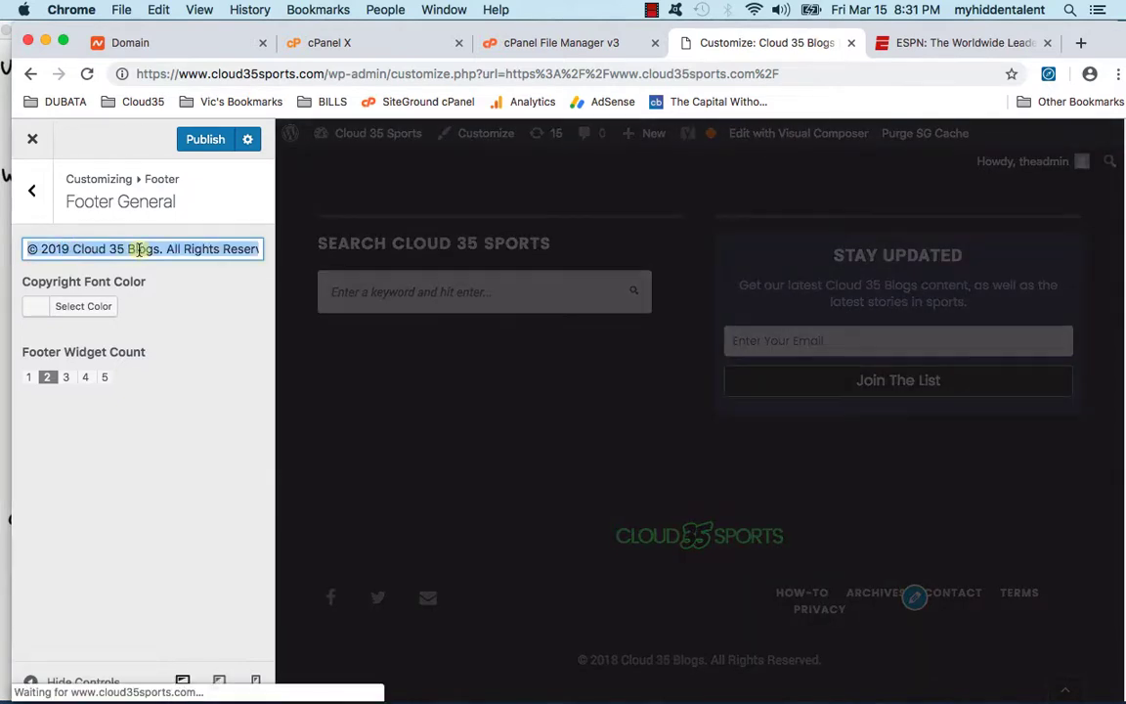
double_click(142, 249)
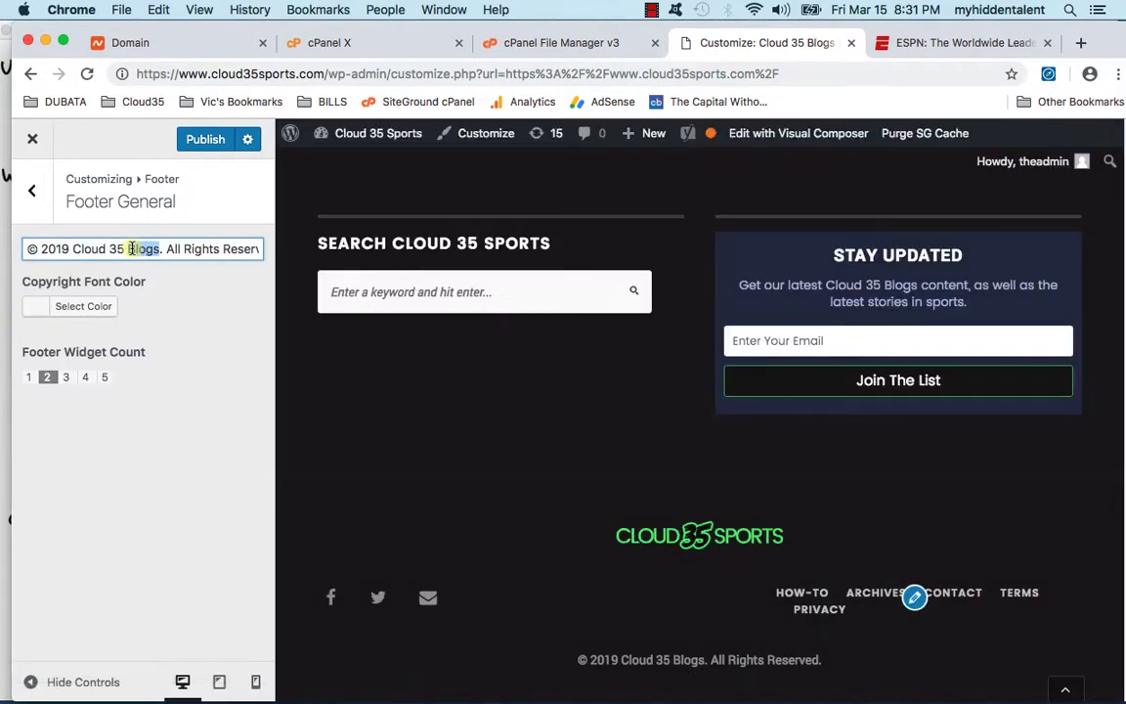
text(Sports)
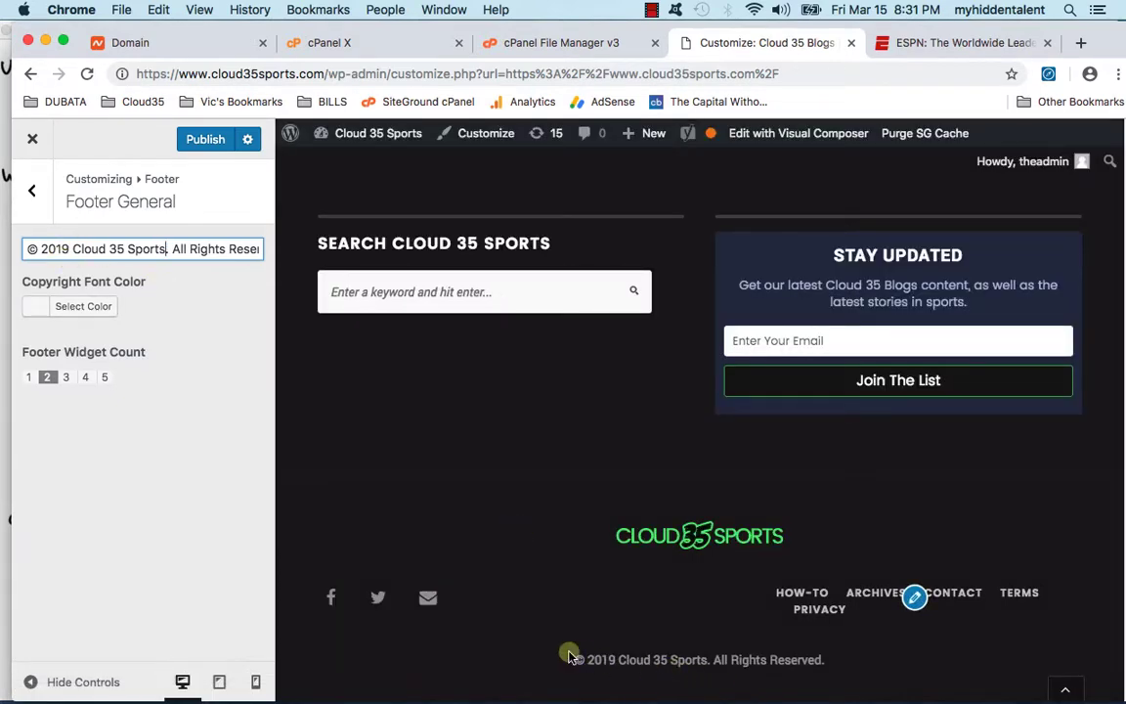
drag(576, 655, 903, 669)
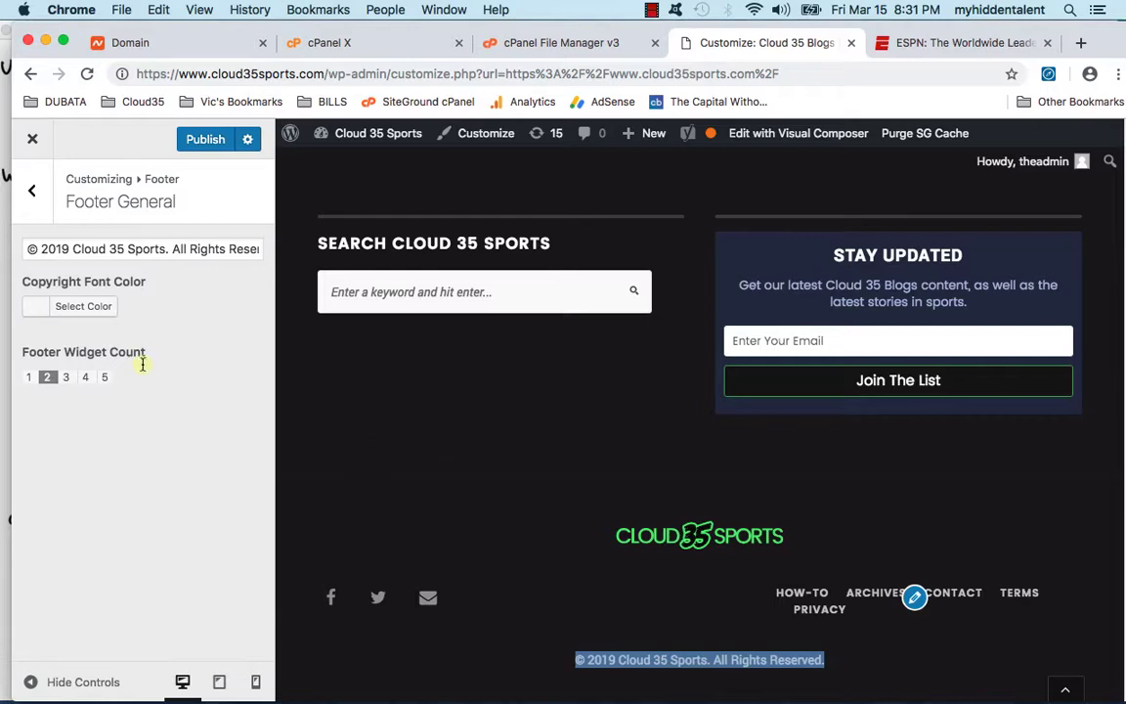
Step: Publish the copyright change and go to the admin dashboard
click(209, 140)
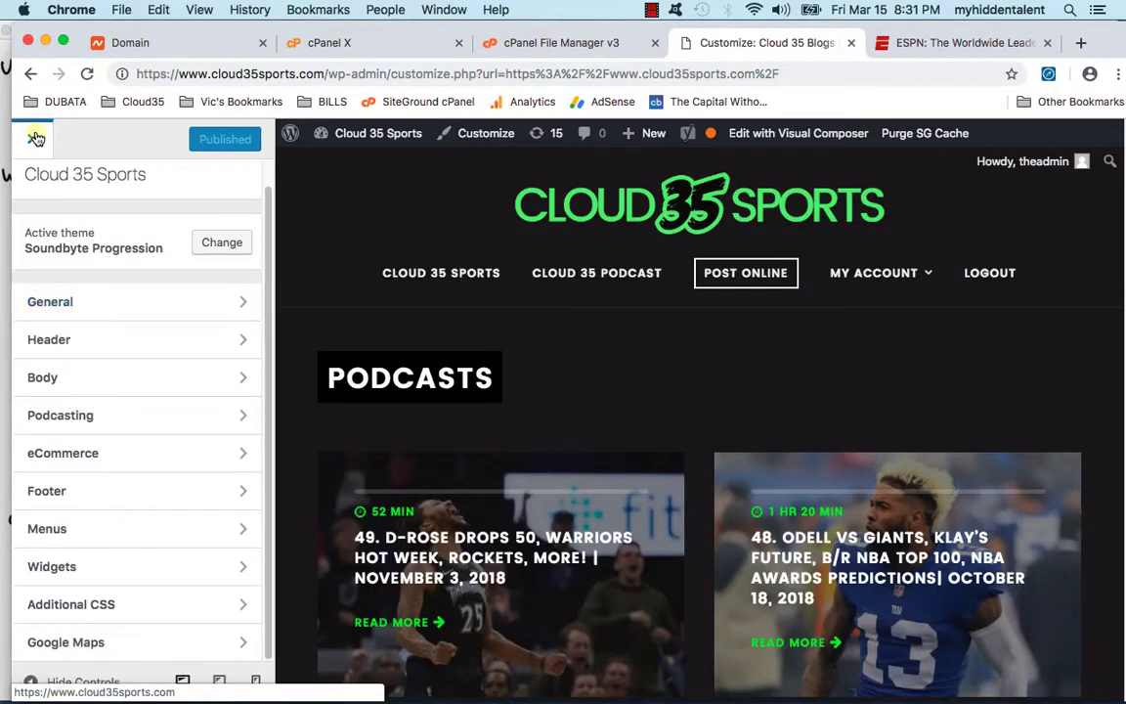
click(35, 141)
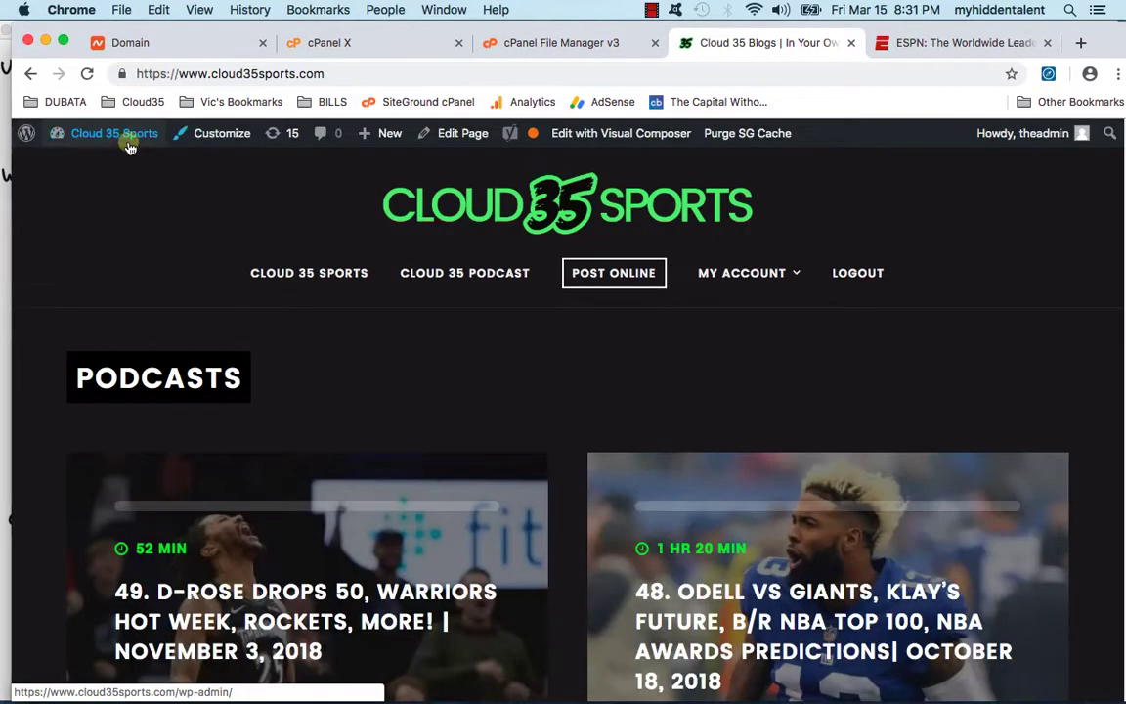
mouse_move(129, 146)
click(80, 164)
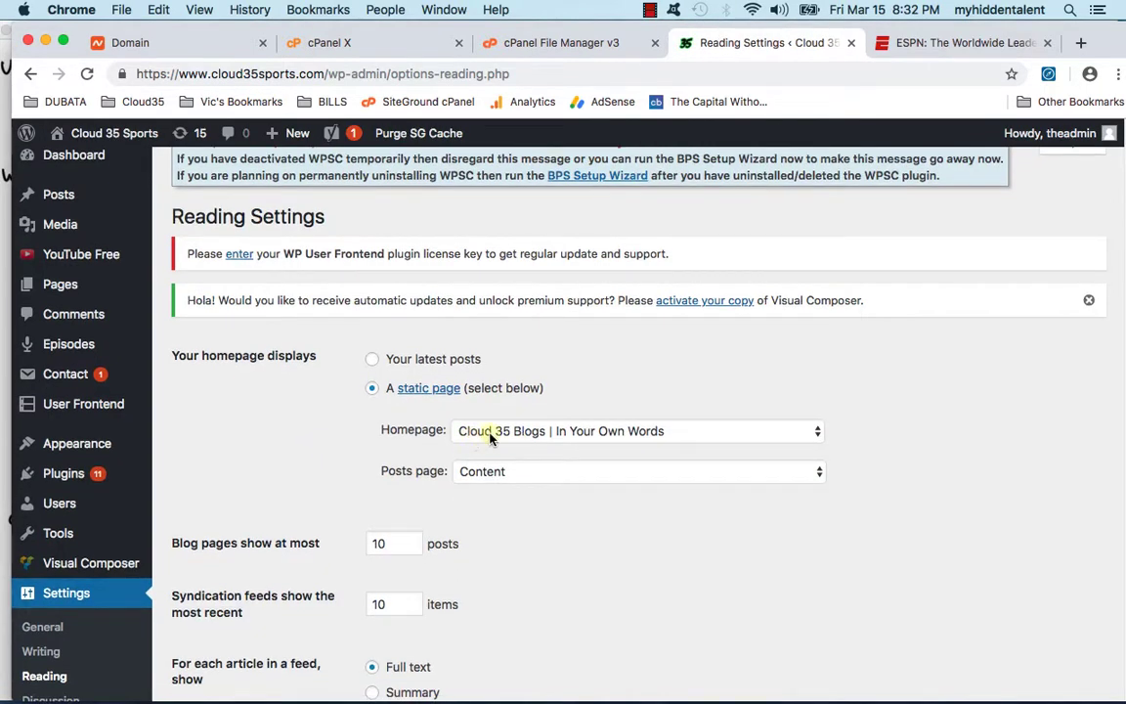
Step: Retitle the homepage to 'Cloud 35 Sports | In Your Own Words'
mouse_move(88, 133)
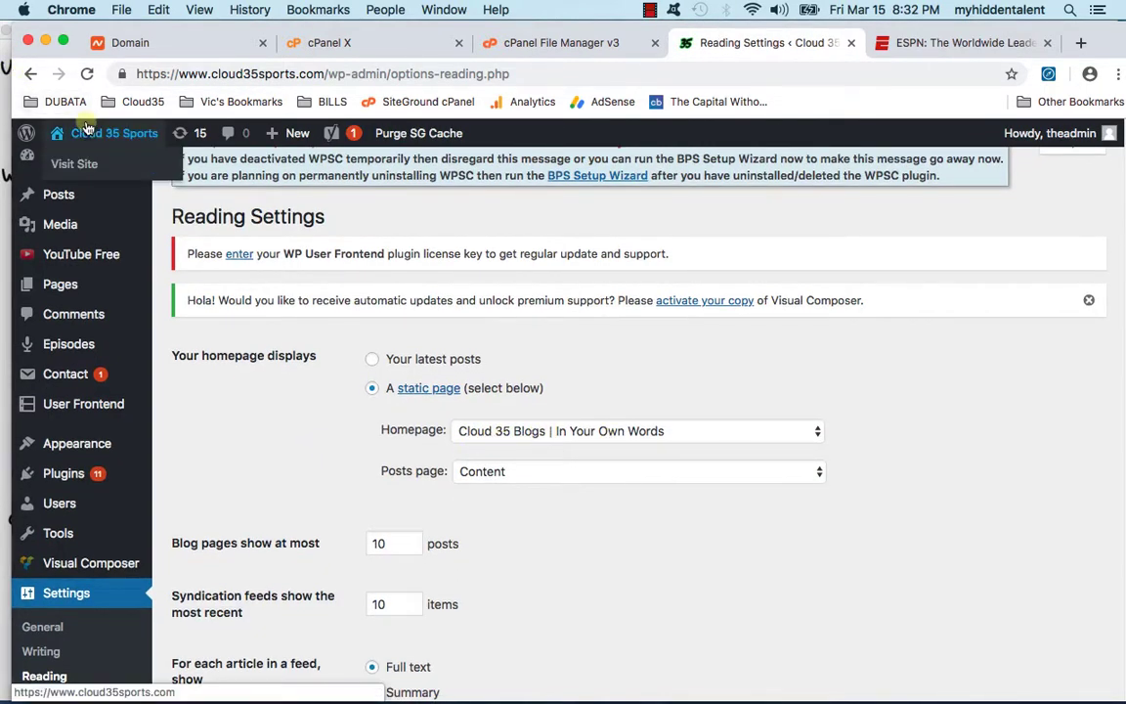
click(80, 164)
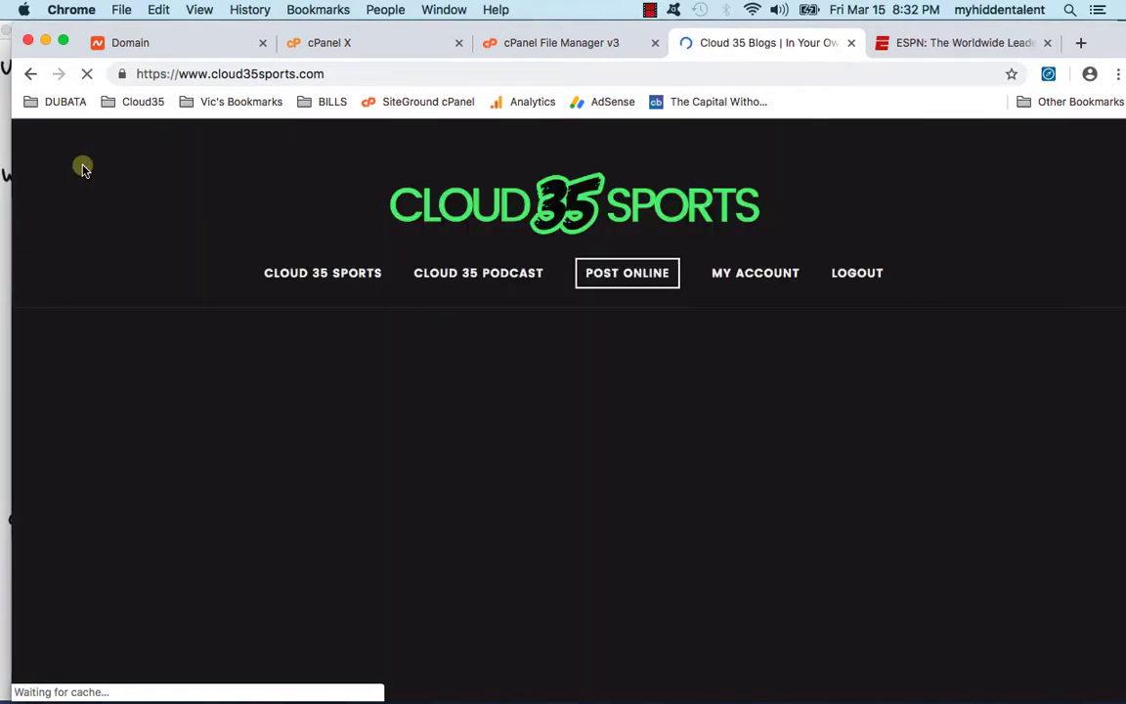
click(446, 140)
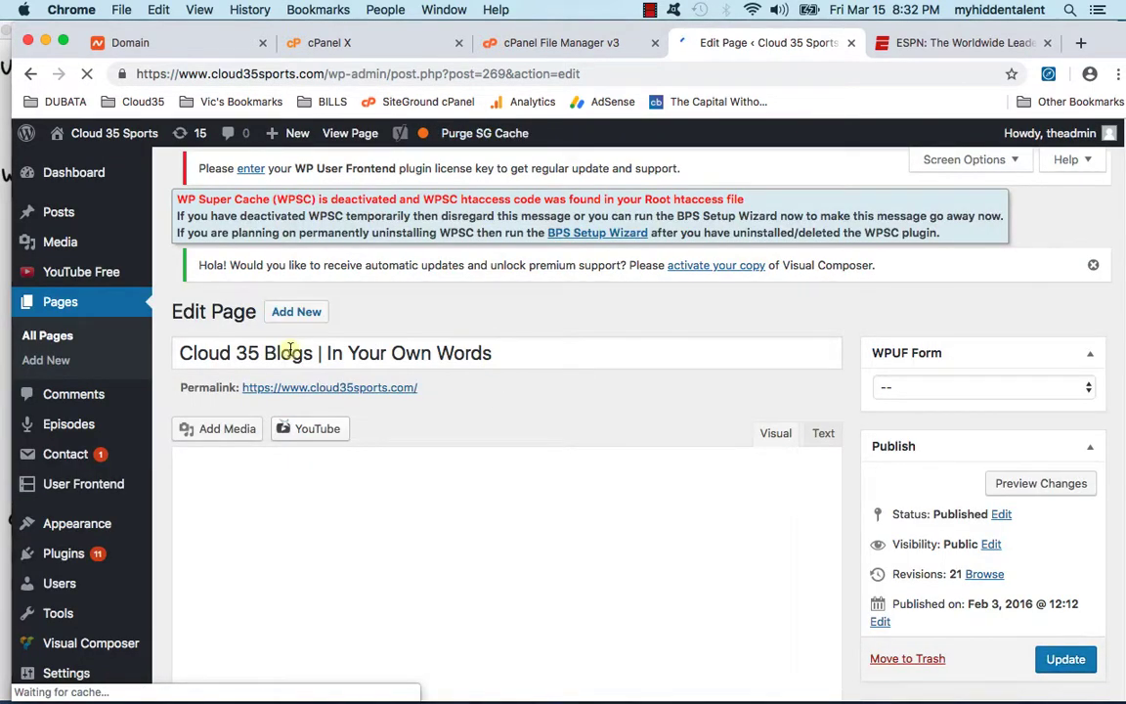
double_click(294, 350)
double_click(289, 396)
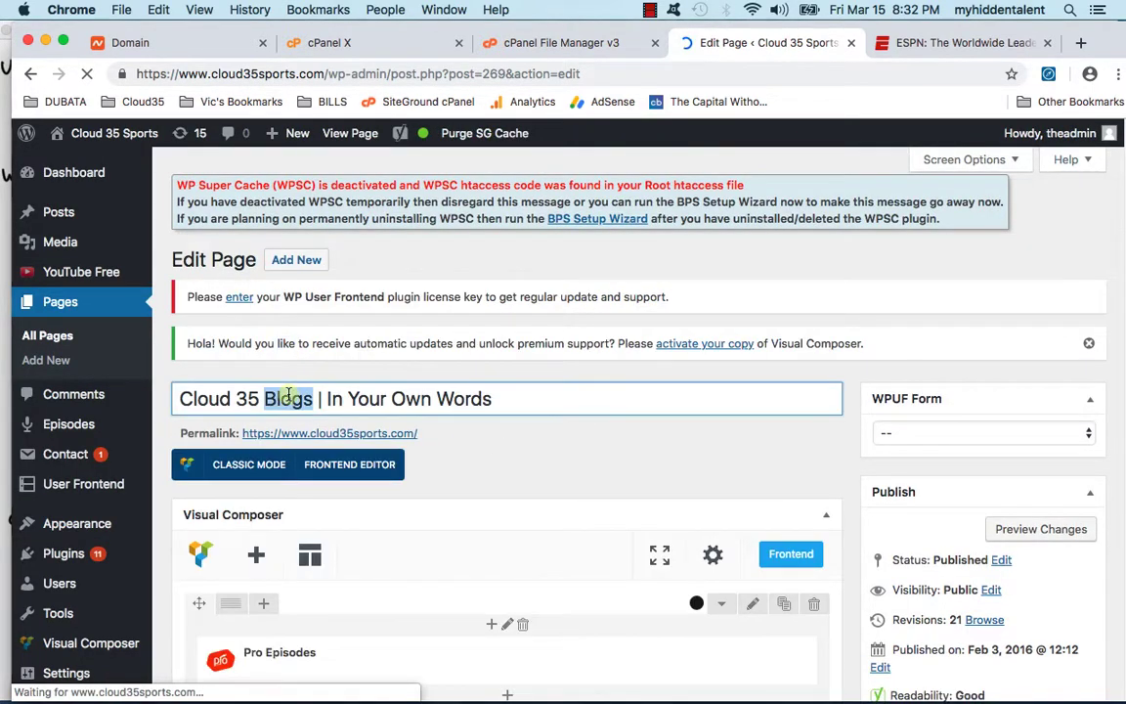
text(Sports)
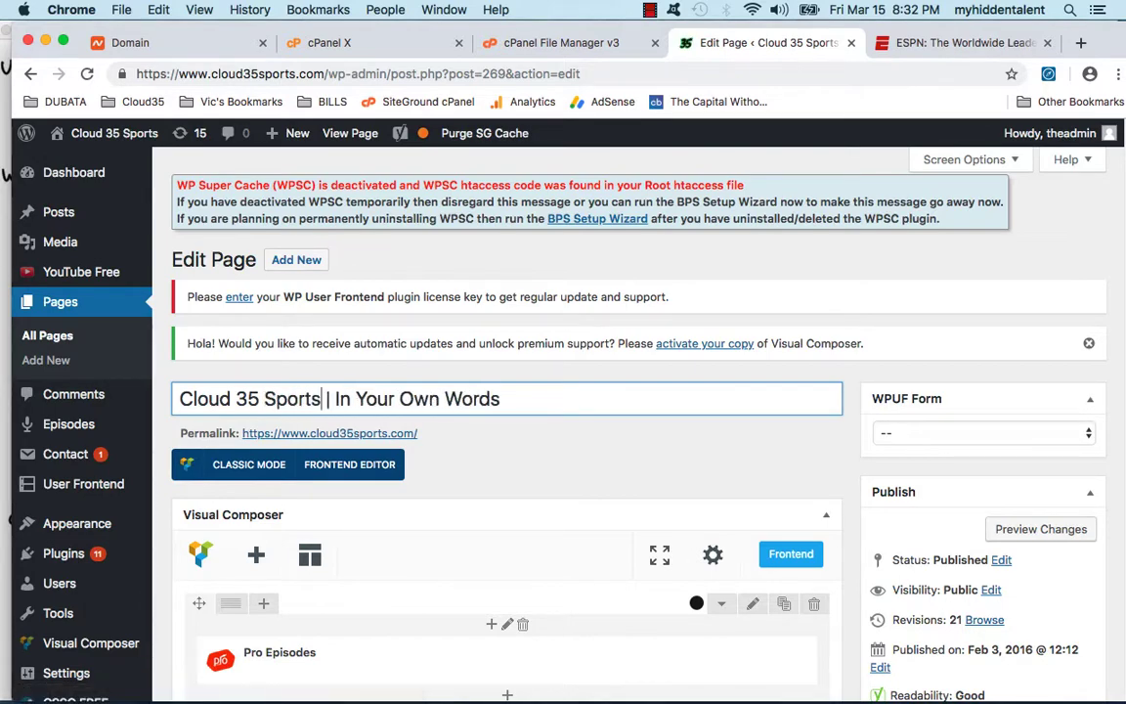
double_click(430, 399)
Step: Change the Yoast SEO meta description to say Cloud 35 Sports and update the page
scroll(792, 450, down, 15)
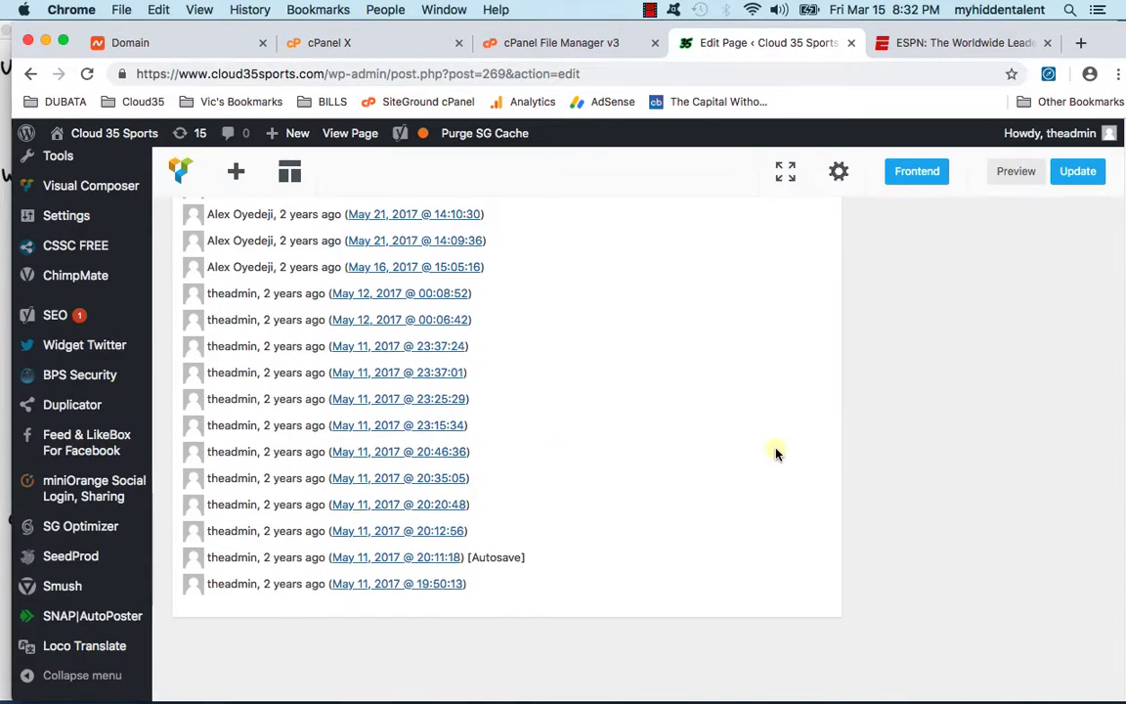
scroll(772, 445, up, 5)
scroll(770, 435, up, 10)
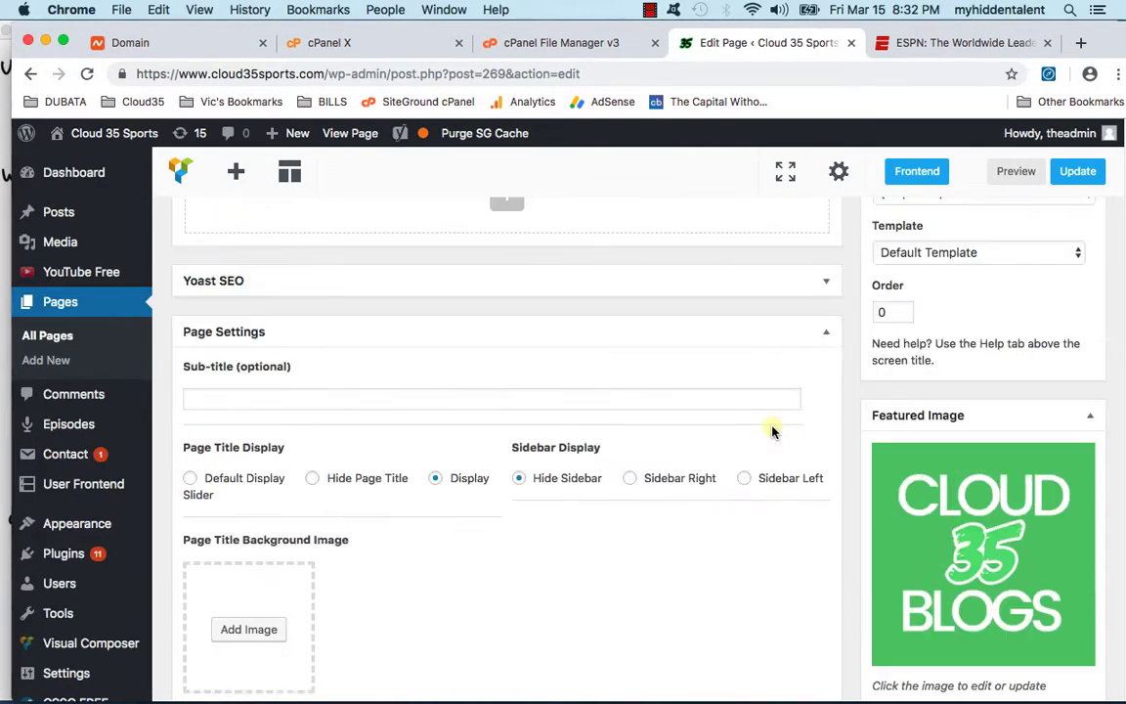
click(702, 507)
scroll(706, 474, down, 5)
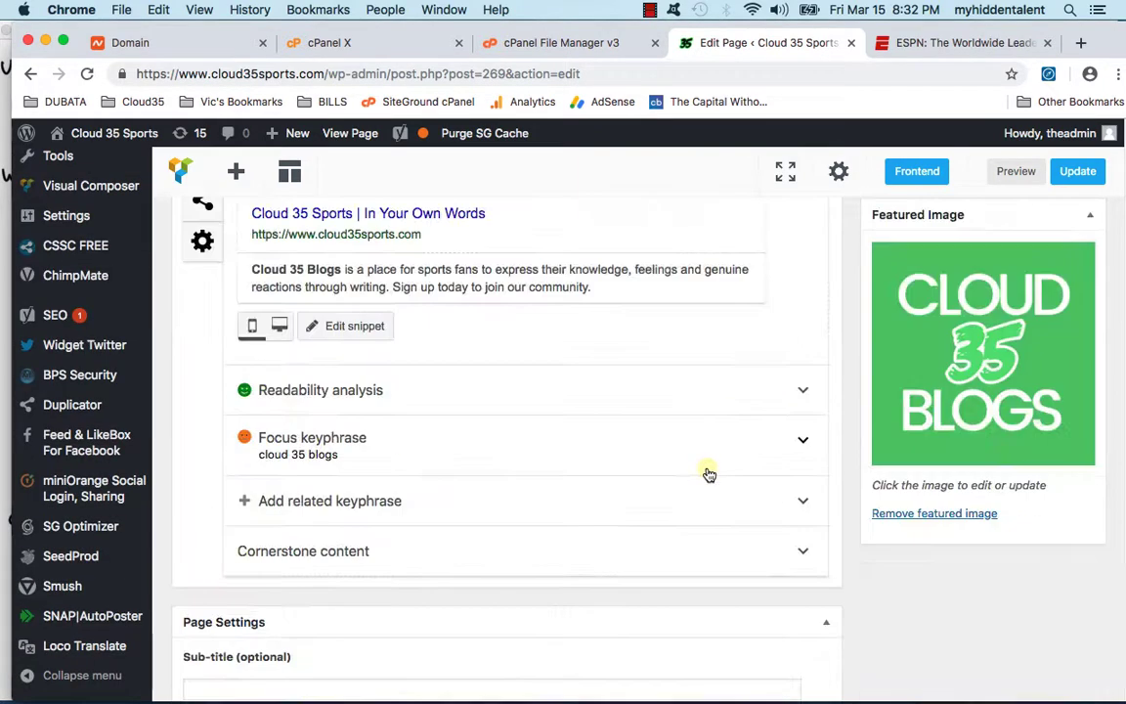
click(344, 266)
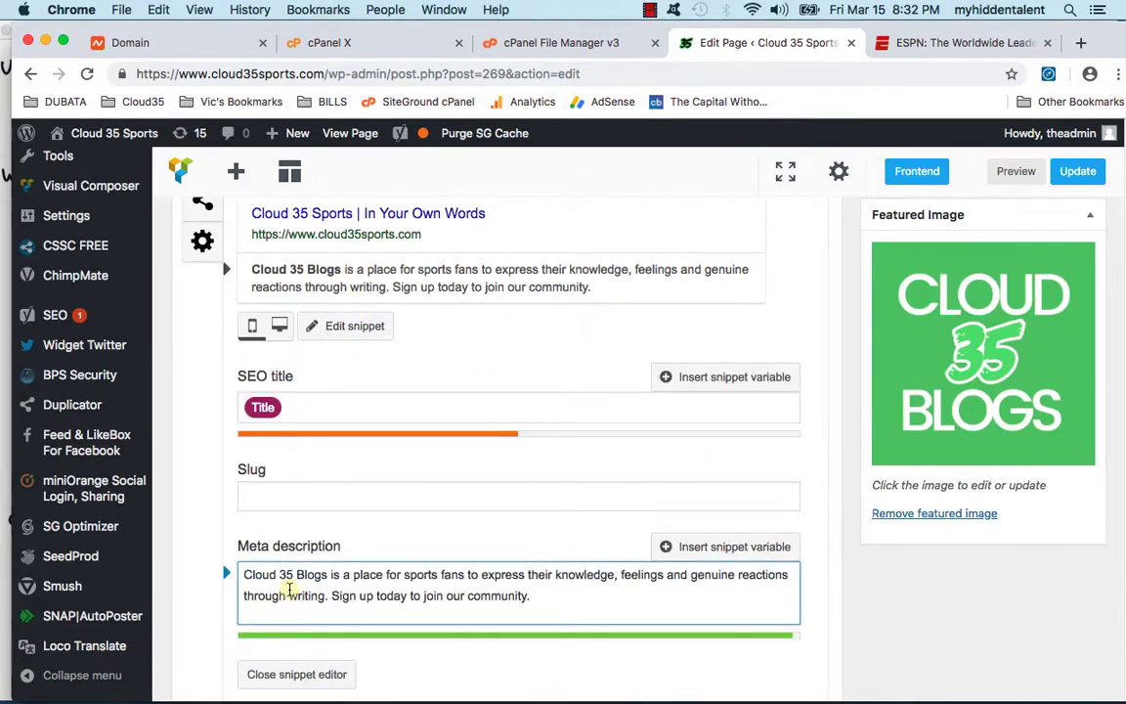
text(Sports)
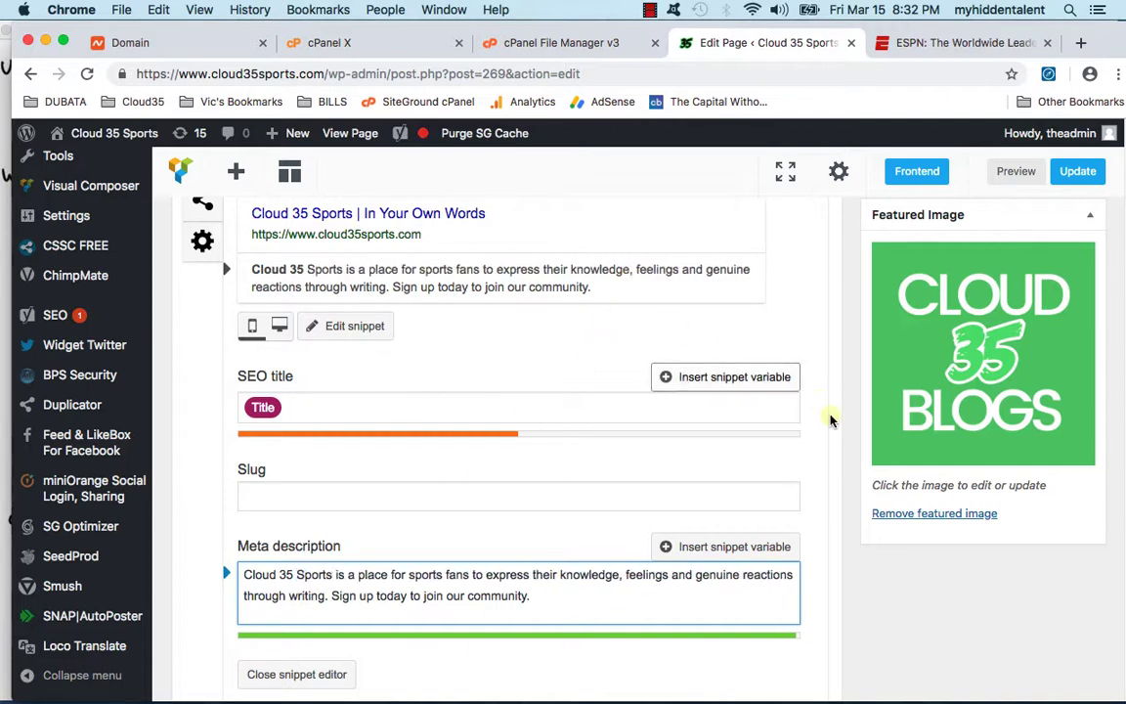
scroll(823, 450, up, 3)
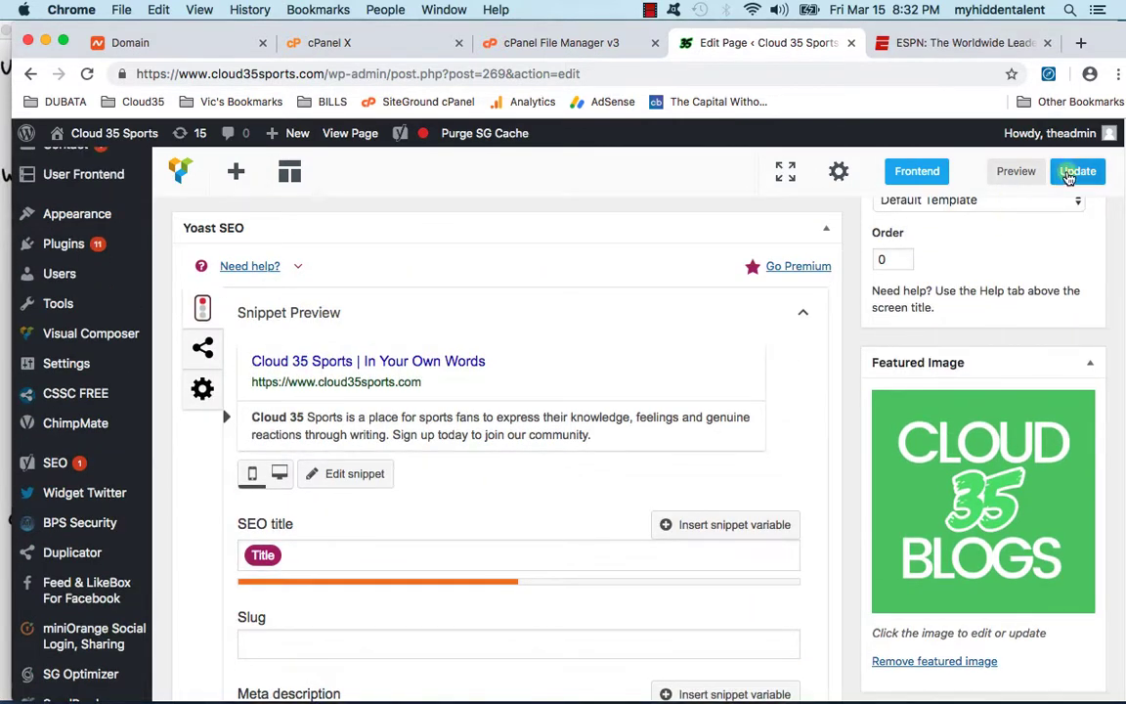
click(1075, 172)
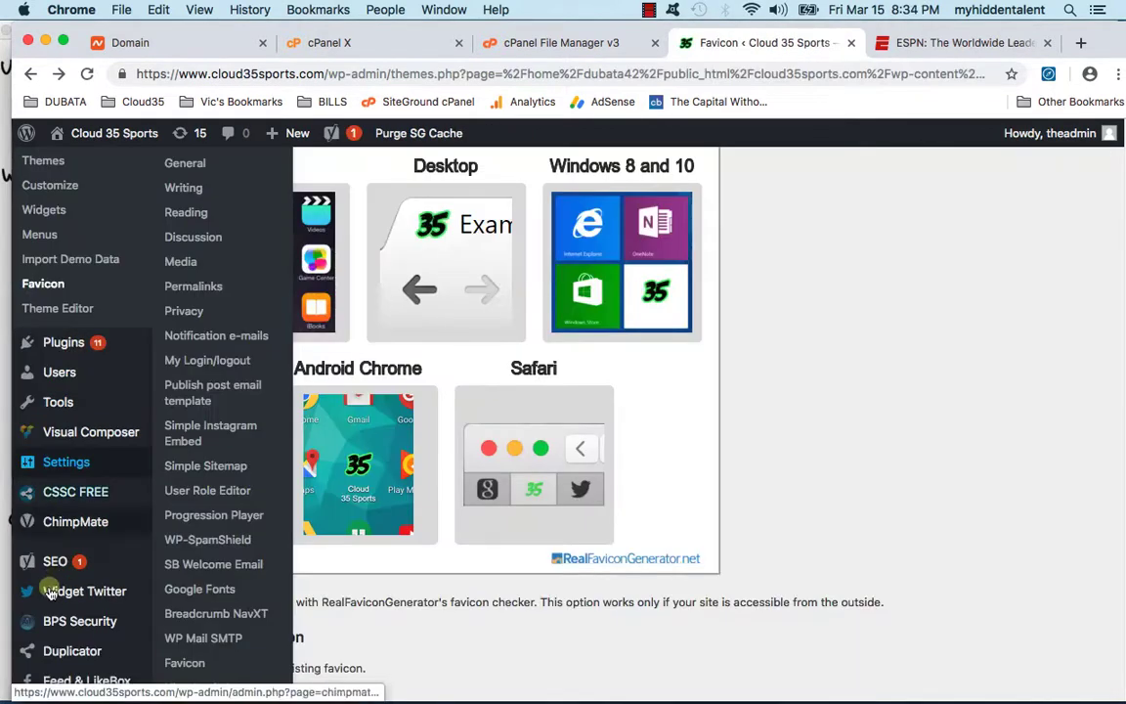
Step: Replace the Yoast company logo with the Cloud 35 SPORTS LOGO image
mouse_move(50, 558)
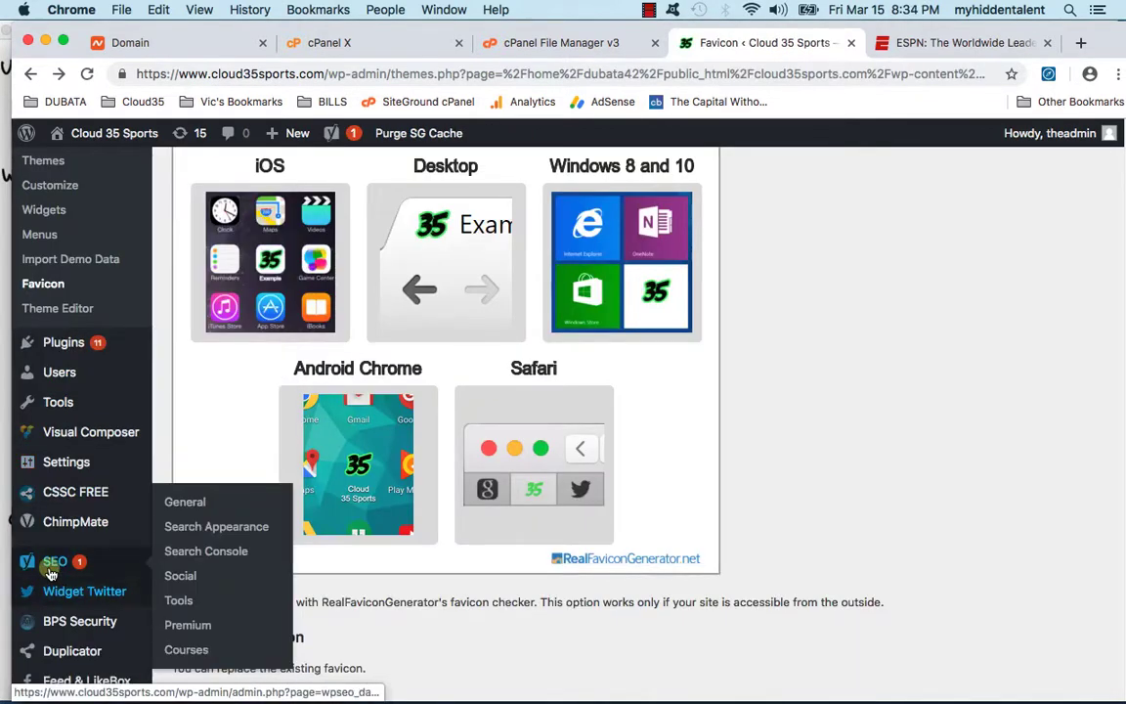
click(185, 541)
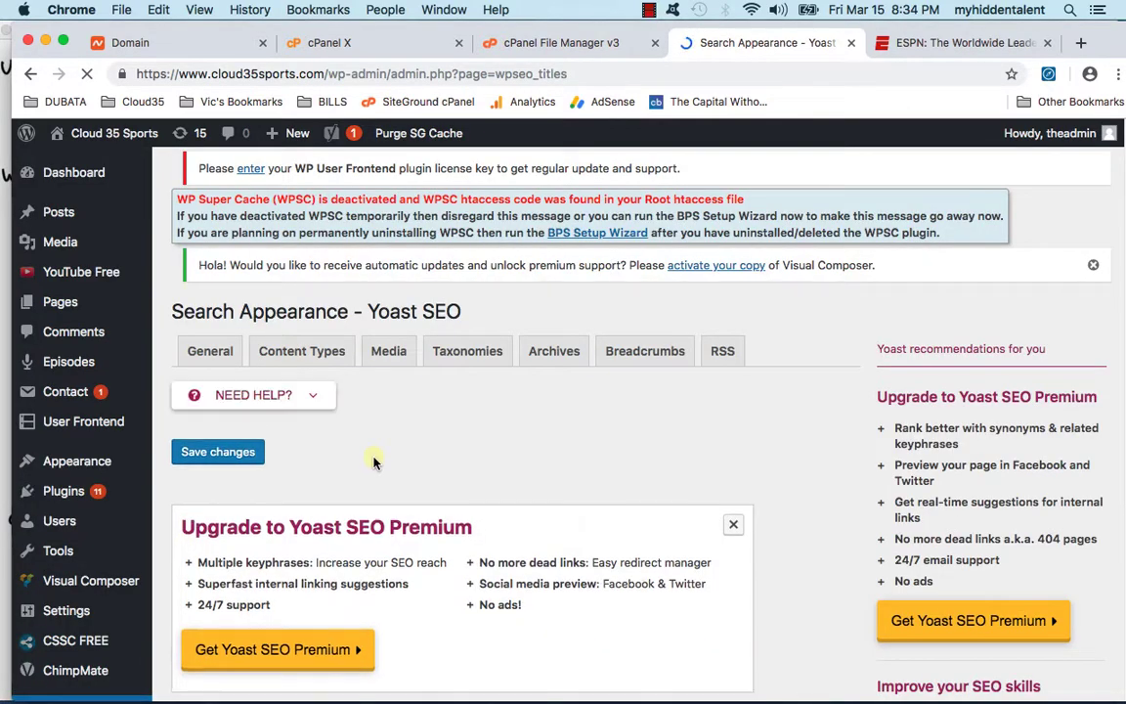
scroll(330, 413, down, 5)
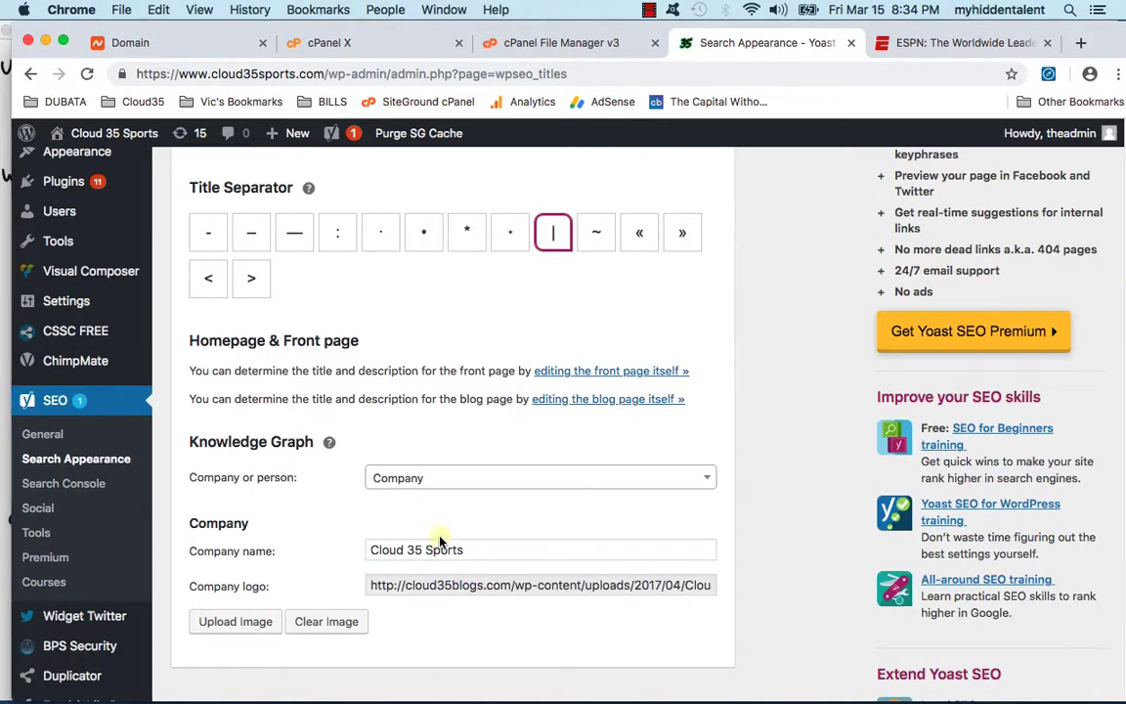
click(401, 581)
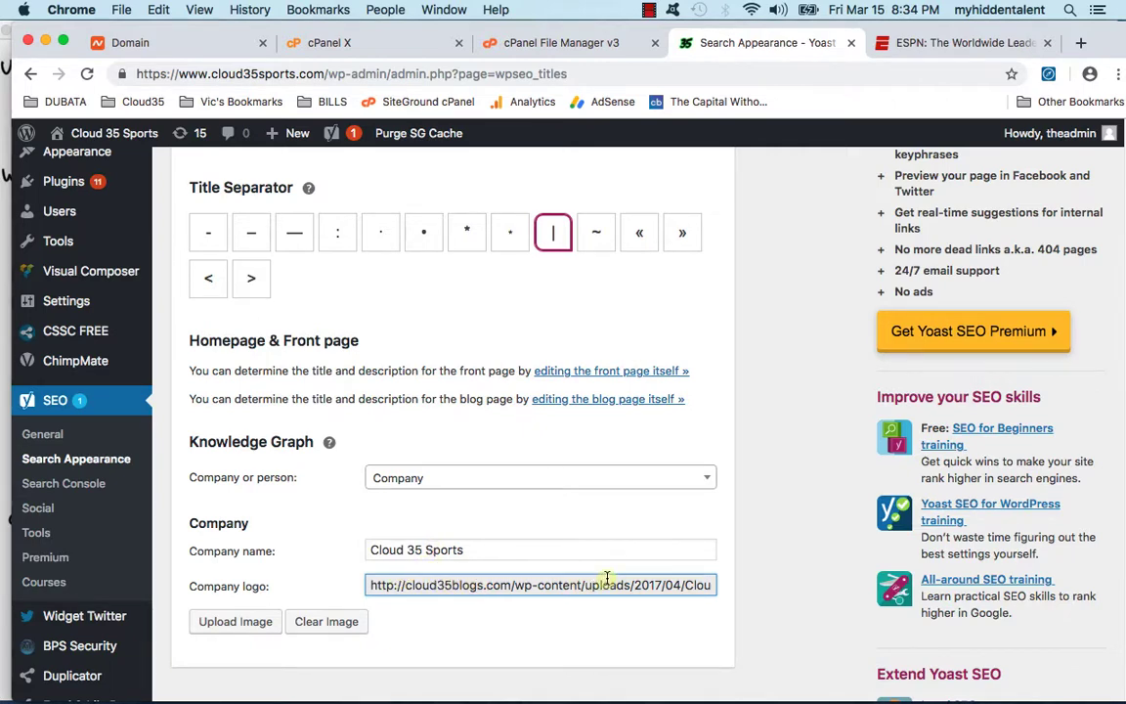
drag(606, 581, 792, 584)
click(647, 585)
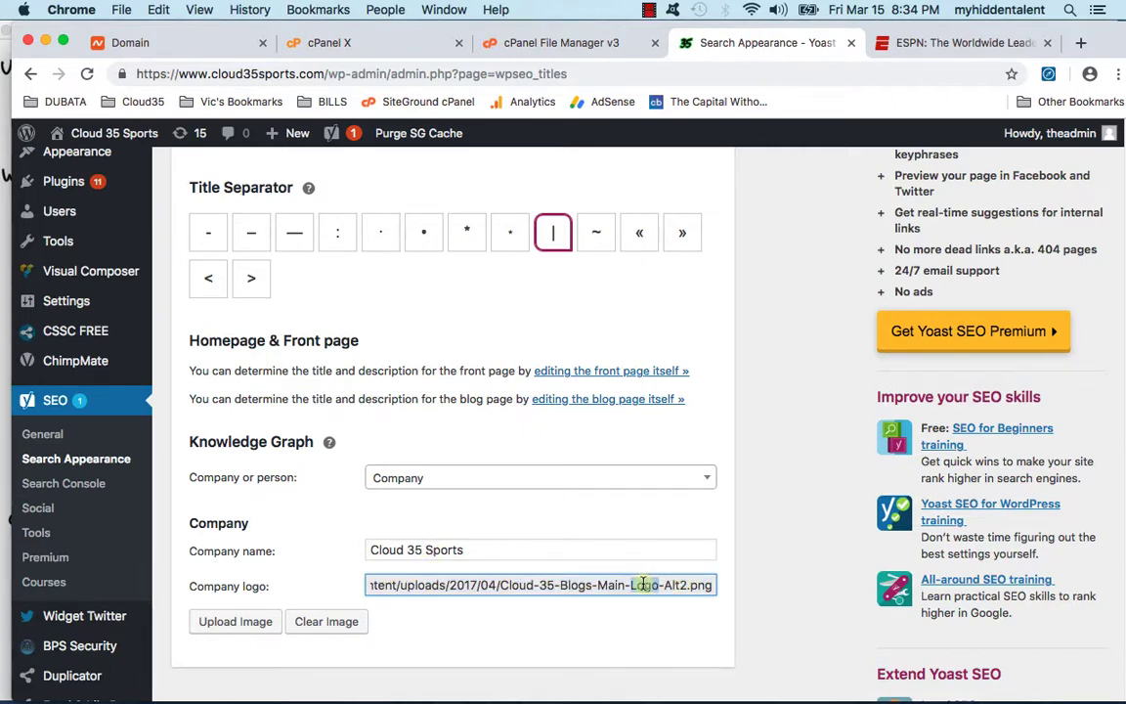
triple_click(623, 585)
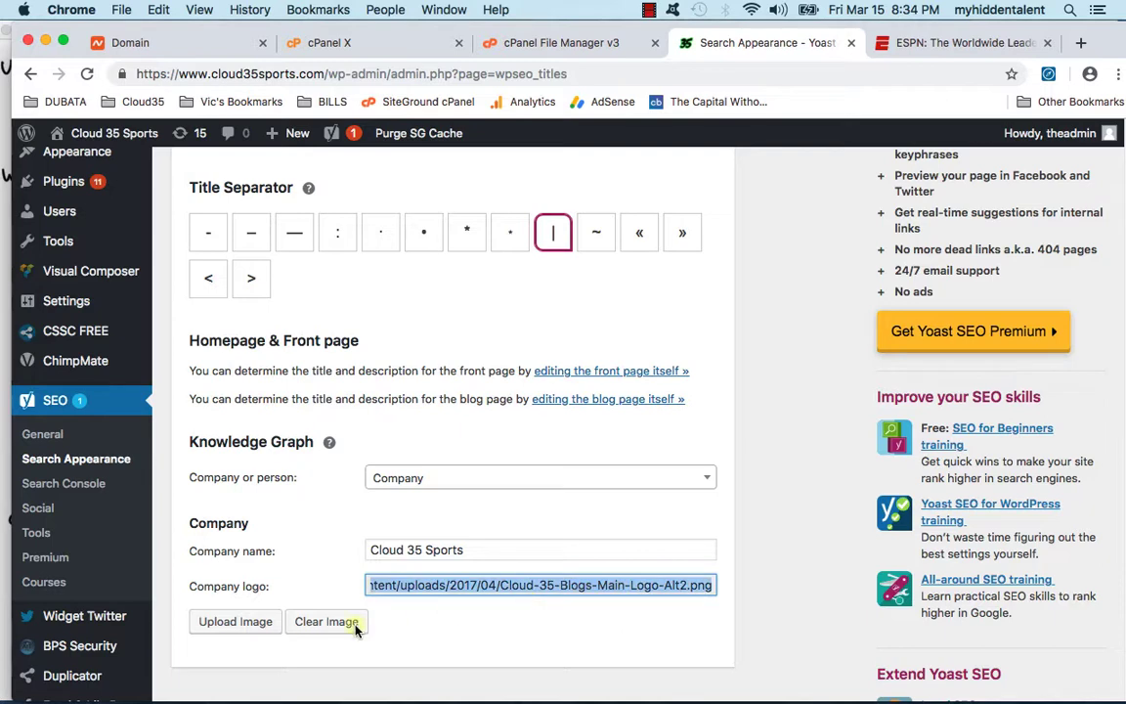
click(252, 622)
click(112, 322)
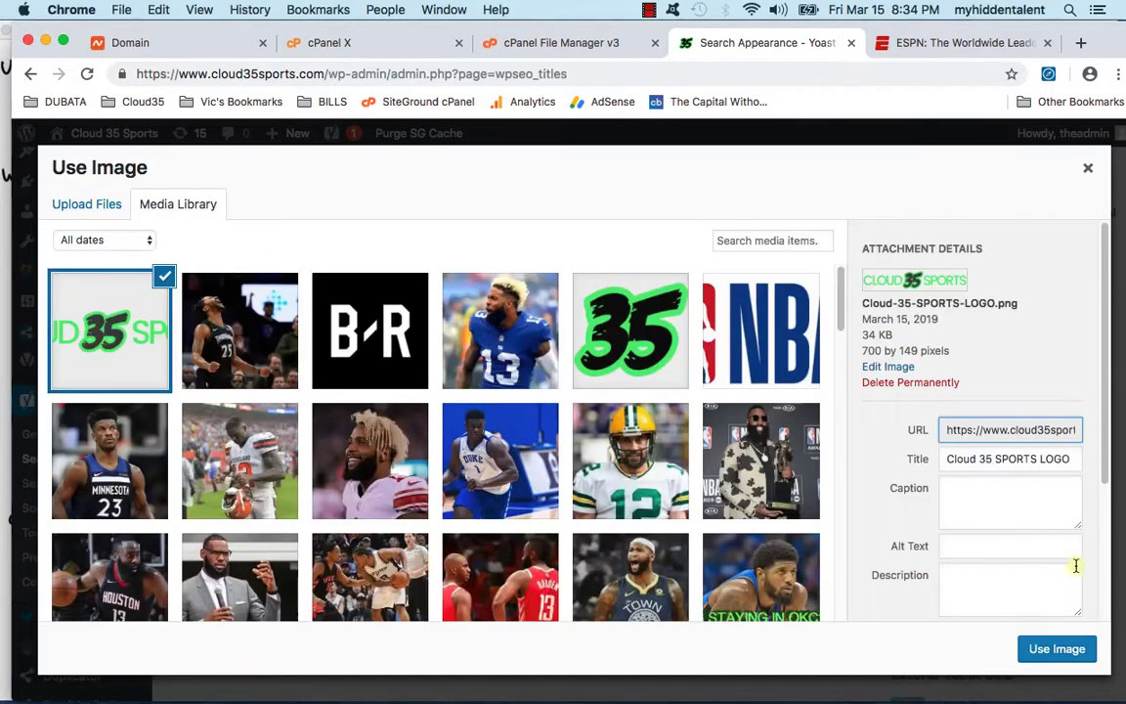
click(1061, 648)
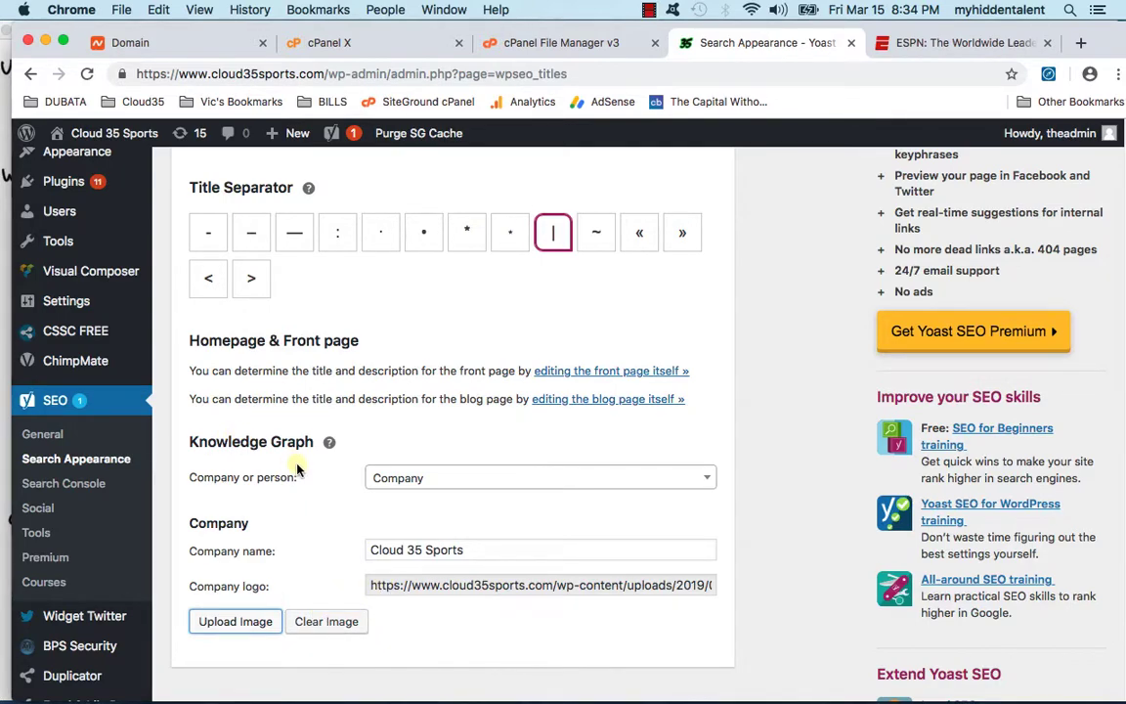
Step: Save the Search Appearance settings and open the site Customizer
scroll(293, 469, down, 10)
scroll(283, 470, up, 6)
click(219, 490)
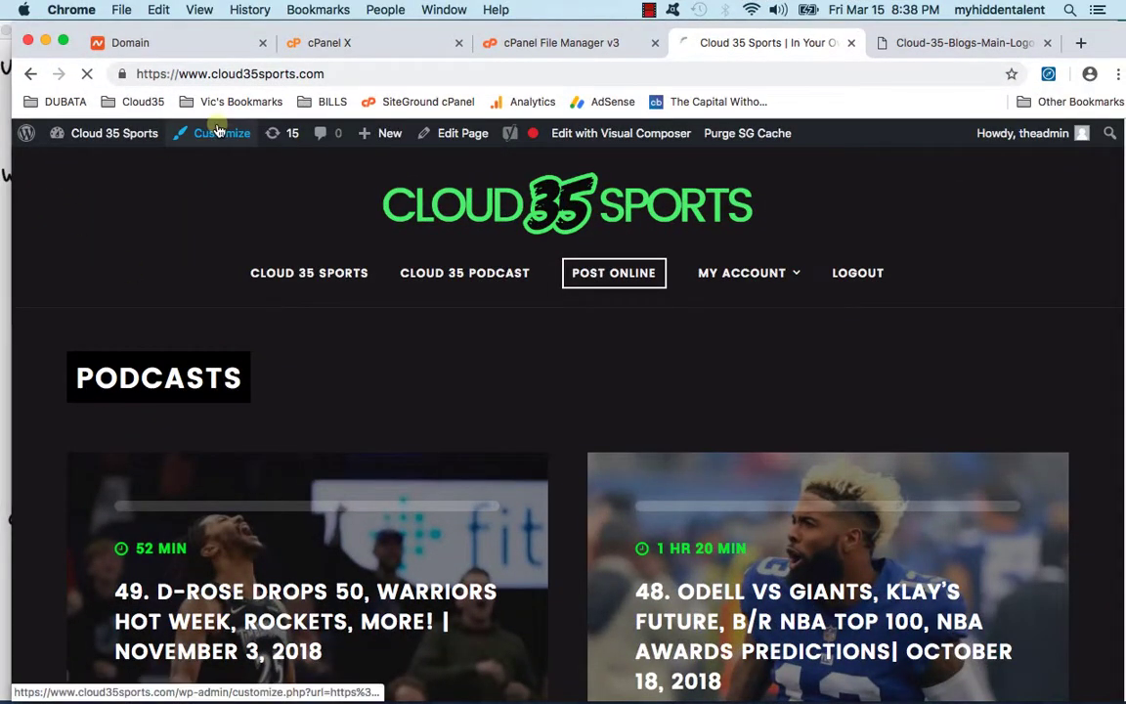
click(219, 131)
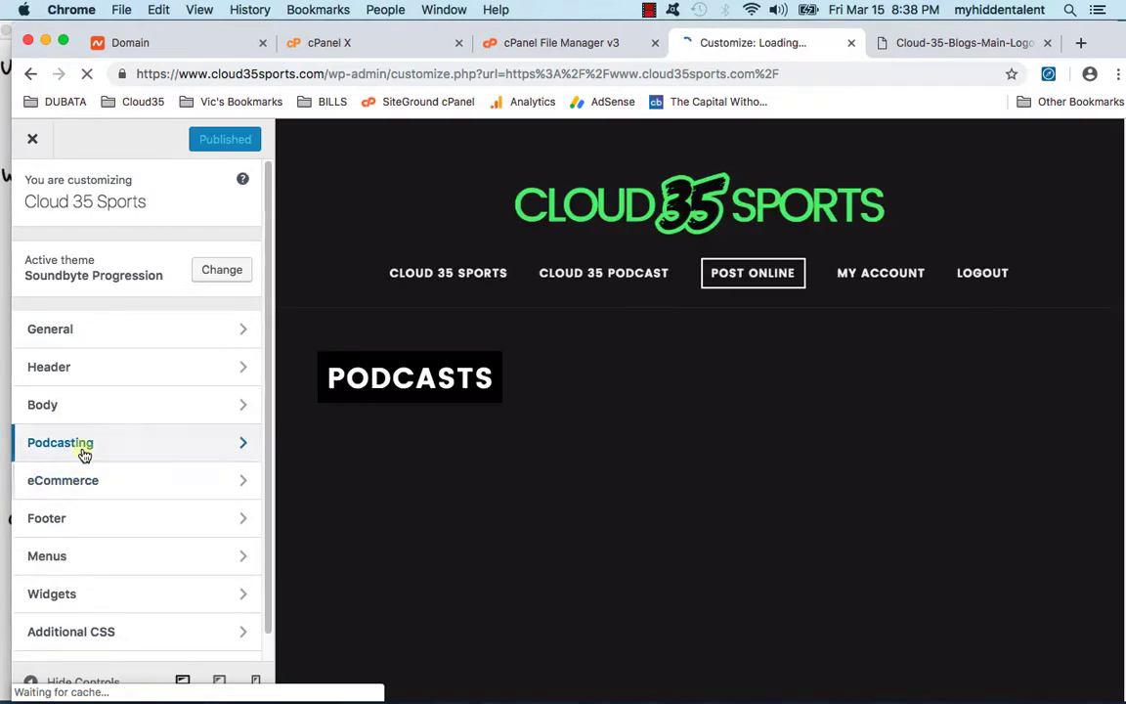
Step: Change the podcast RSS feed title and author from Blogs to Sports
click(82, 445)
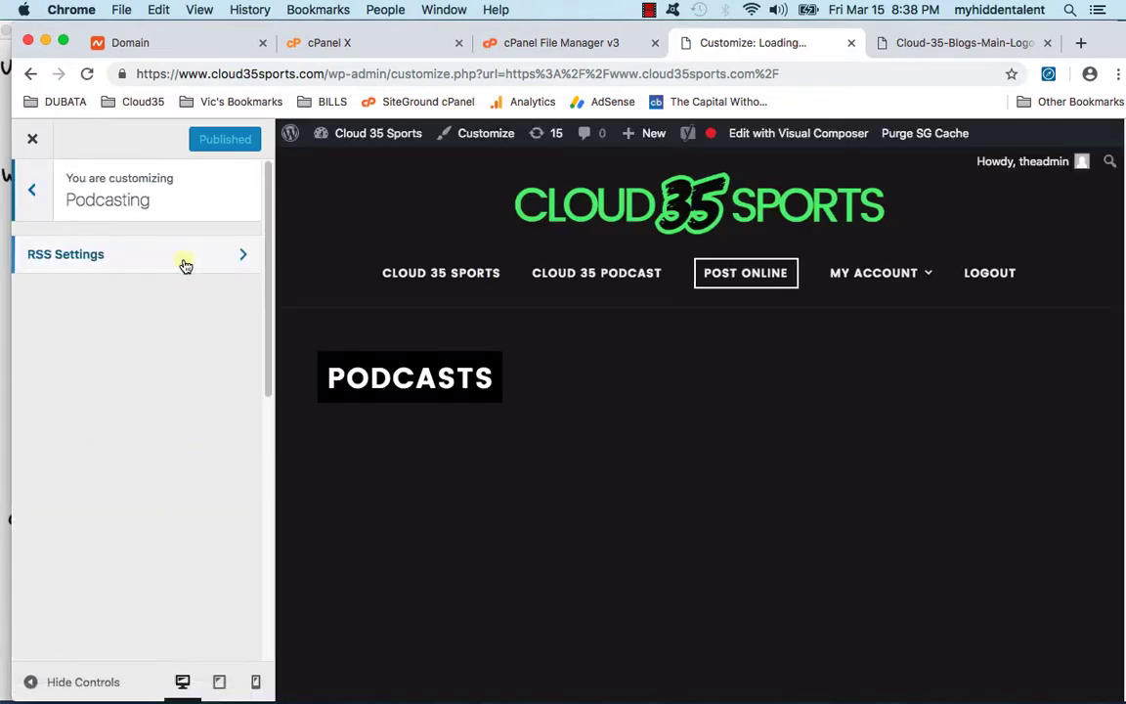
click(179, 262)
scroll(166, 428, down, 2)
scroll(162, 430, down, 1)
double_click(106, 489)
text(Sports)
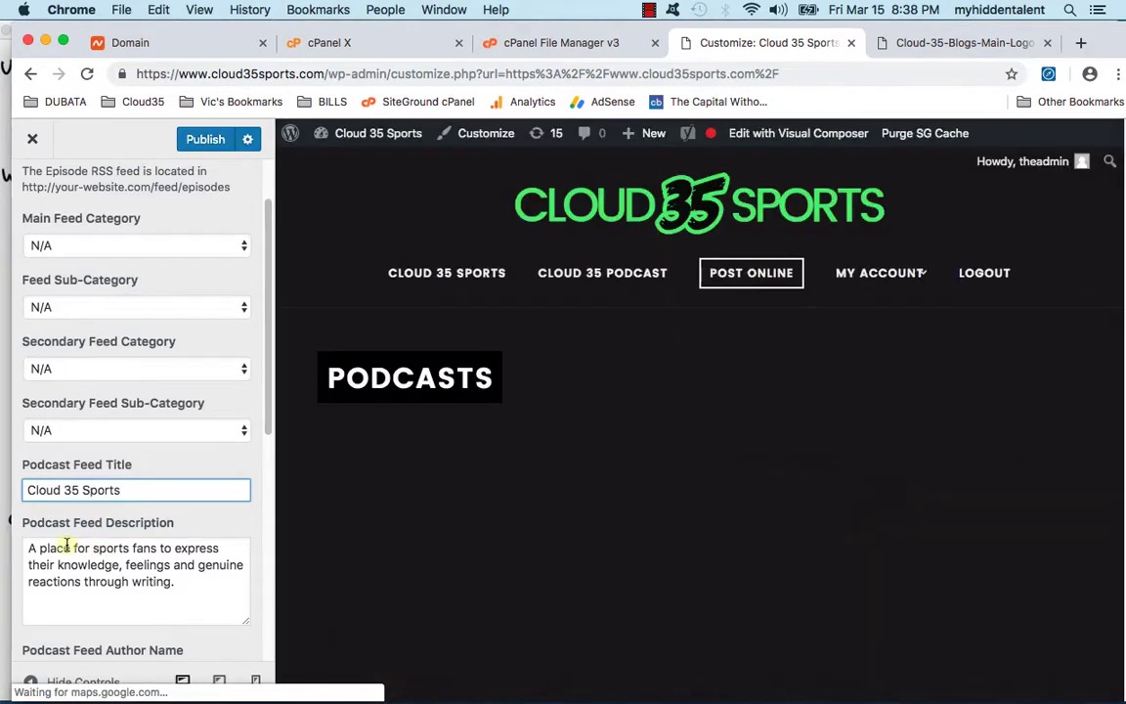
drag(40, 548, 179, 587)
click(179, 586)
scroll(168, 573, down, 5)
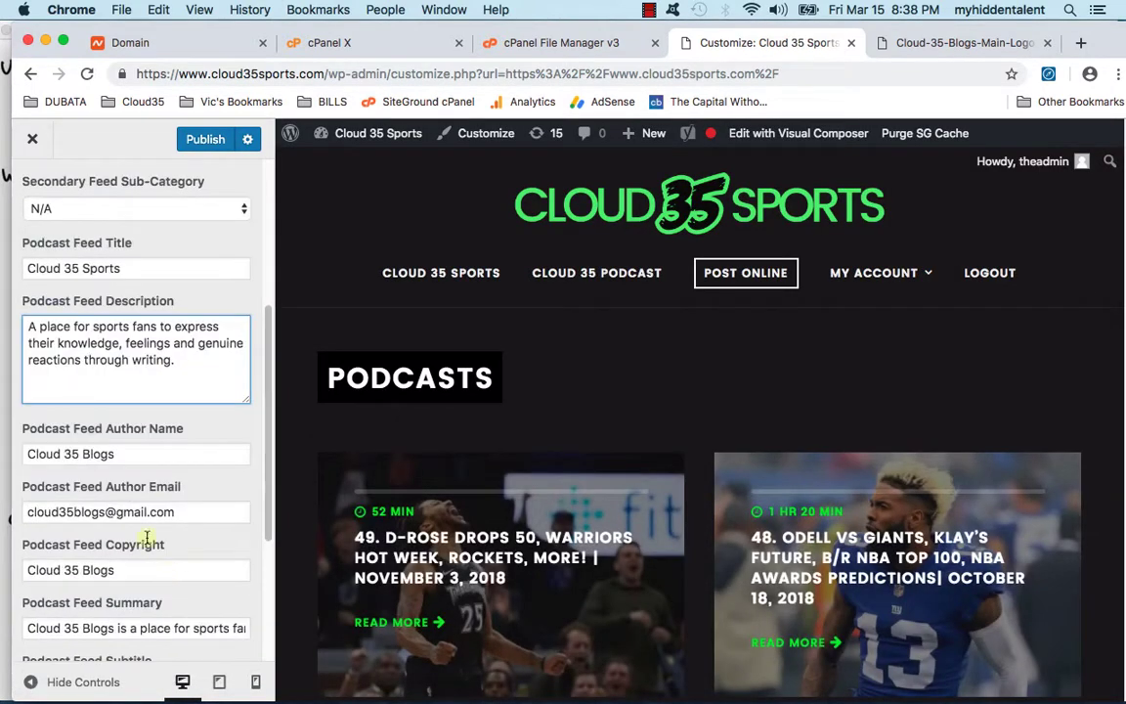
double_click(99, 453)
text(Sports)
Step: Change the podcast feed copyright and summary to say Cloud 35 Sports
scroll(102, 413, down, 1)
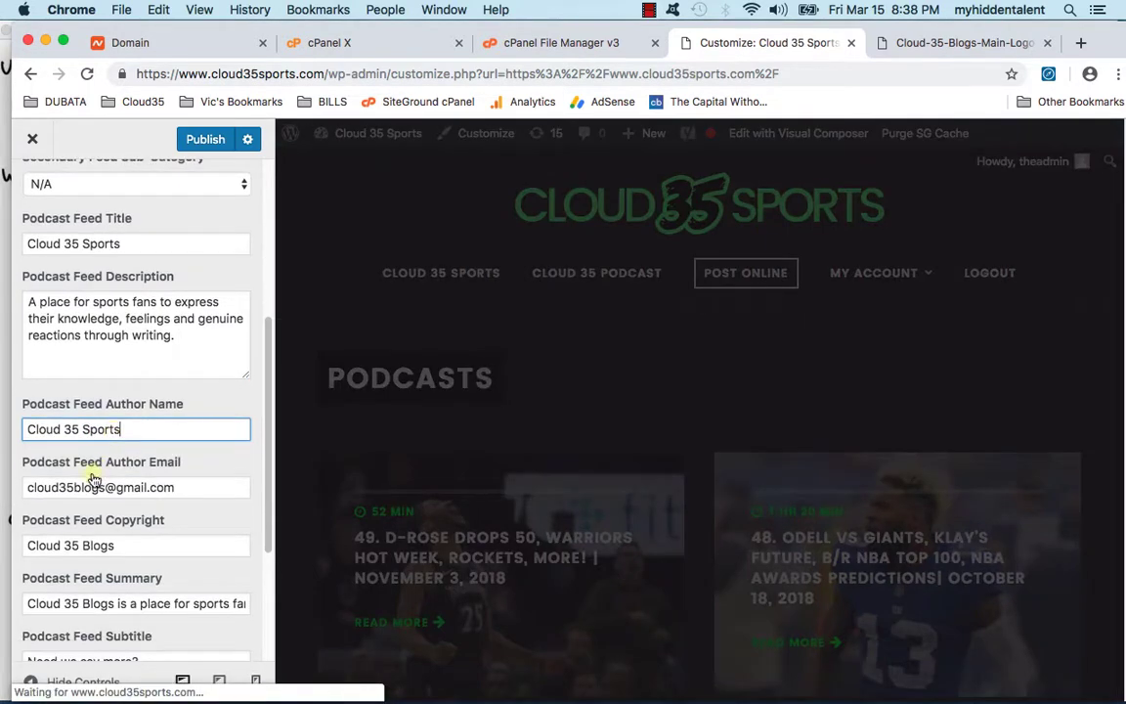
scroll(90, 508, down, 1)
double_click(97, 540)
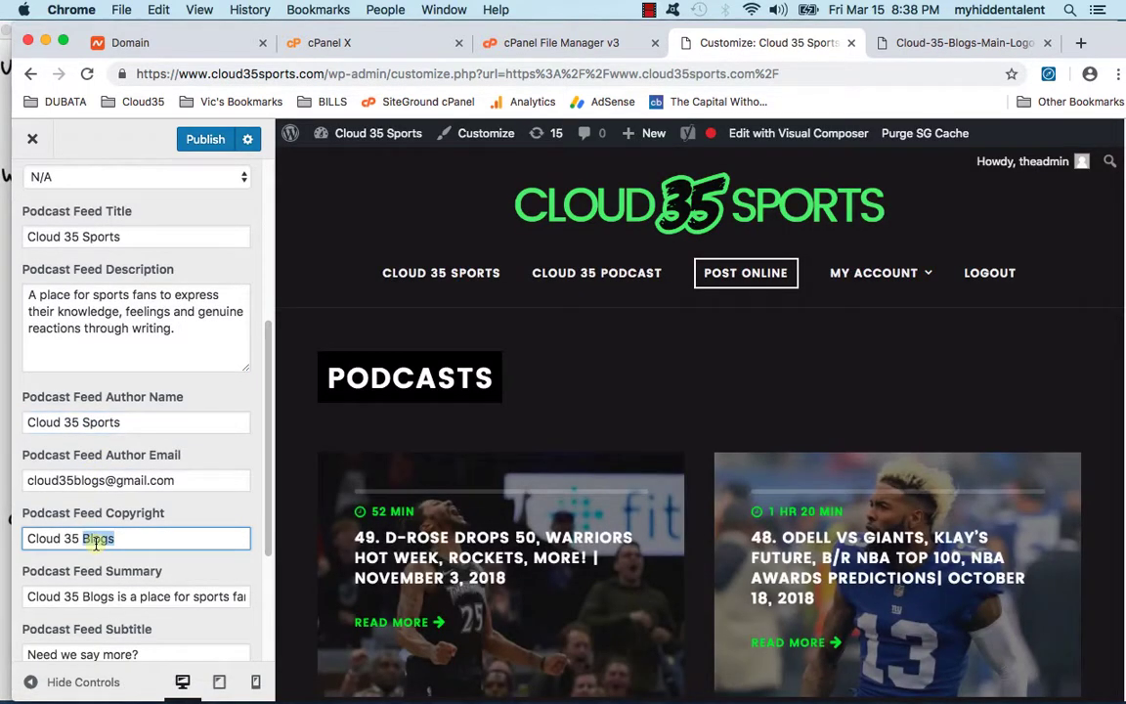
text(Sports)
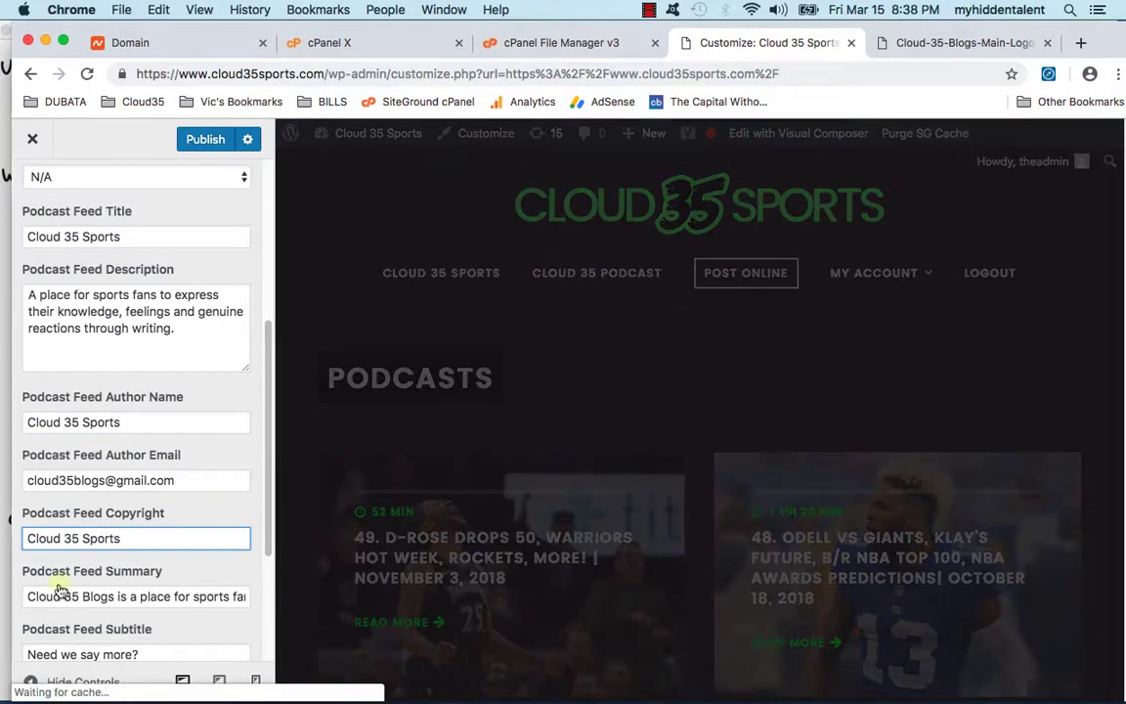
double_click(97, 597)
text(Spor)
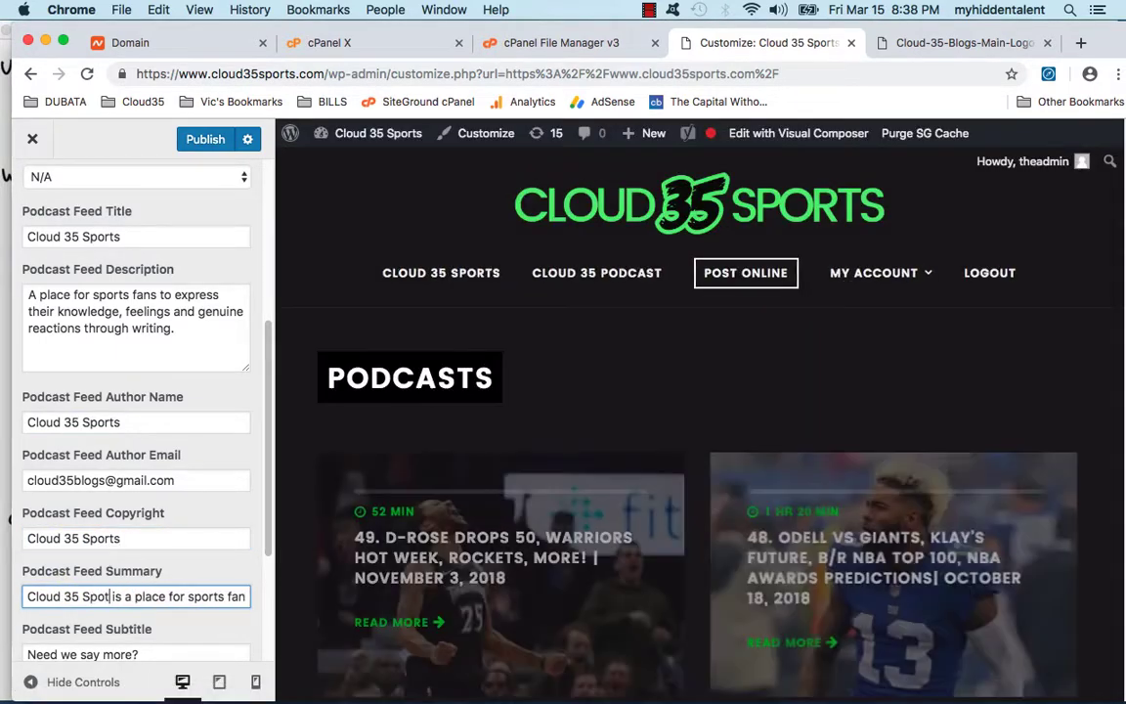
text(ts)
scroll(93, 603, down, 4)
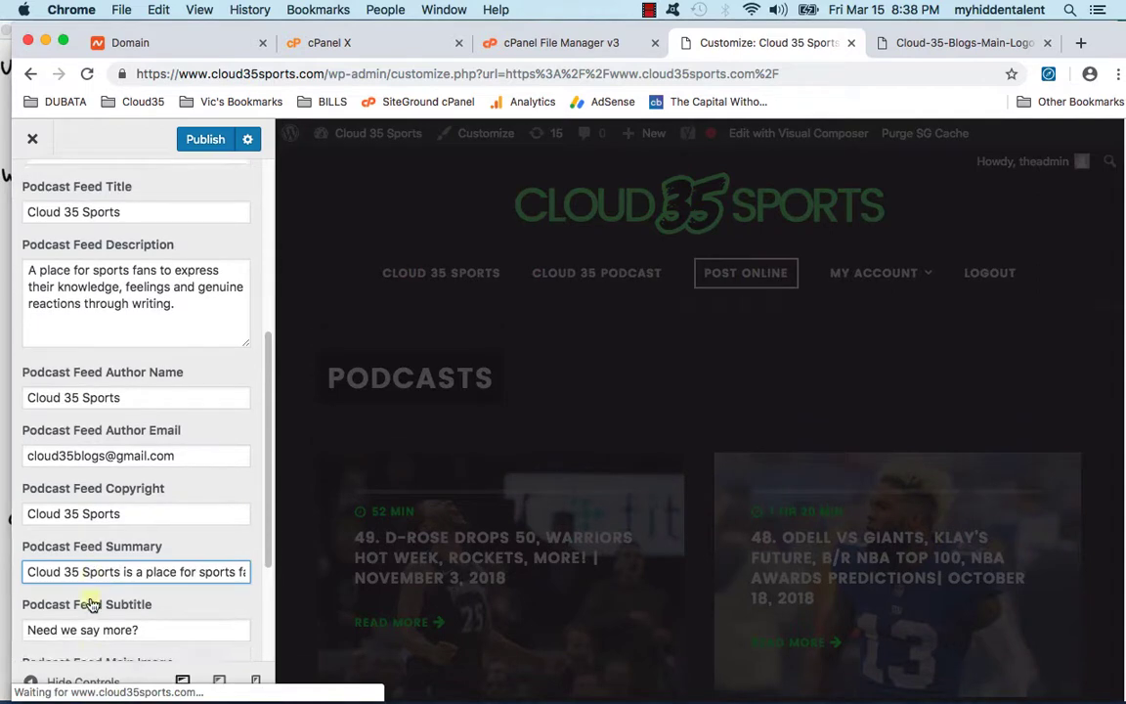
scroll(97, 603, down, 1)
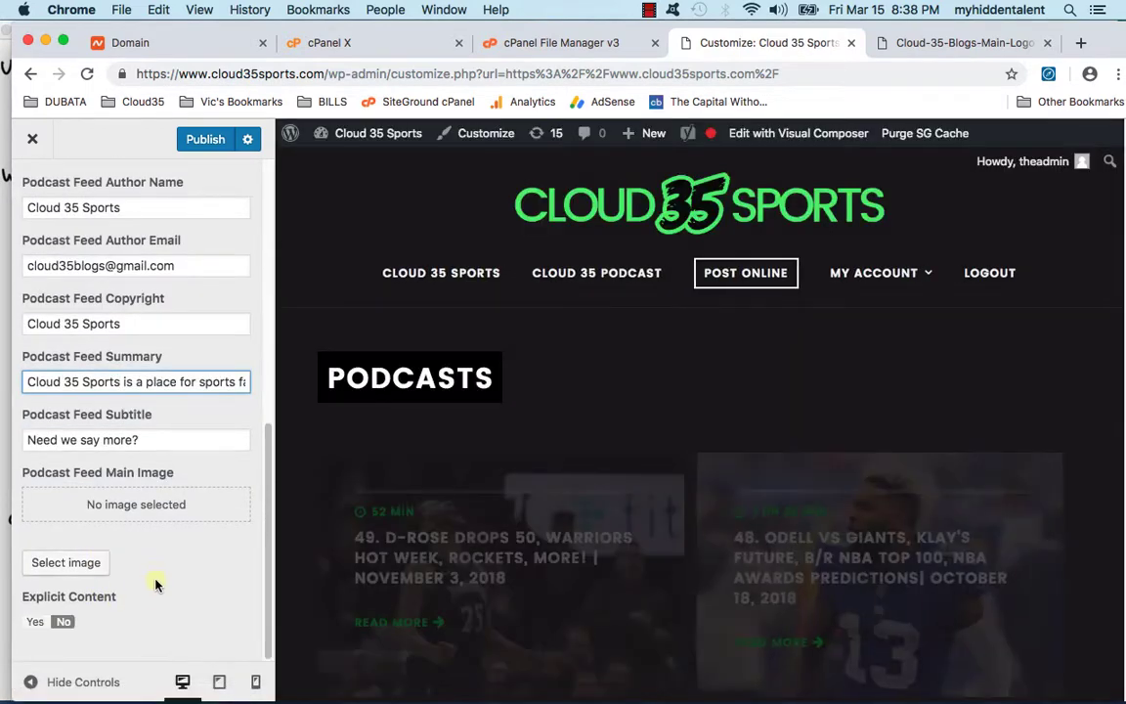
click(87, 545)
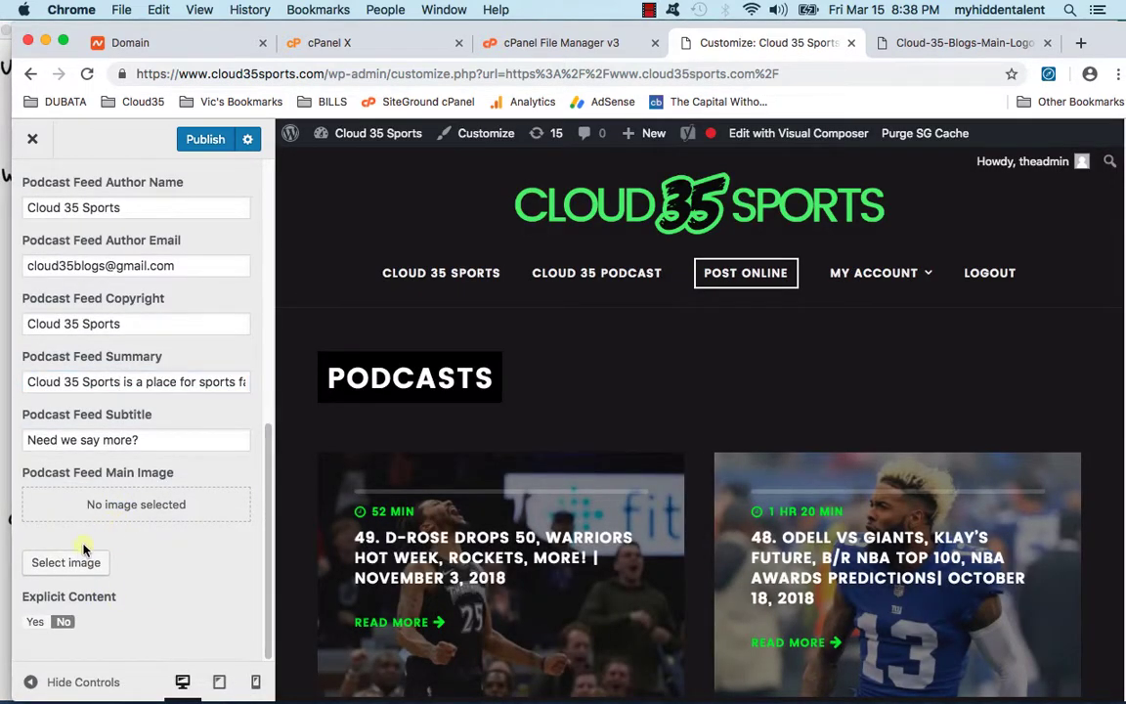
Step: Make the Cloud 35 SPORTS logo the podcast feed's main image and close the Customizer
click(65, 562)
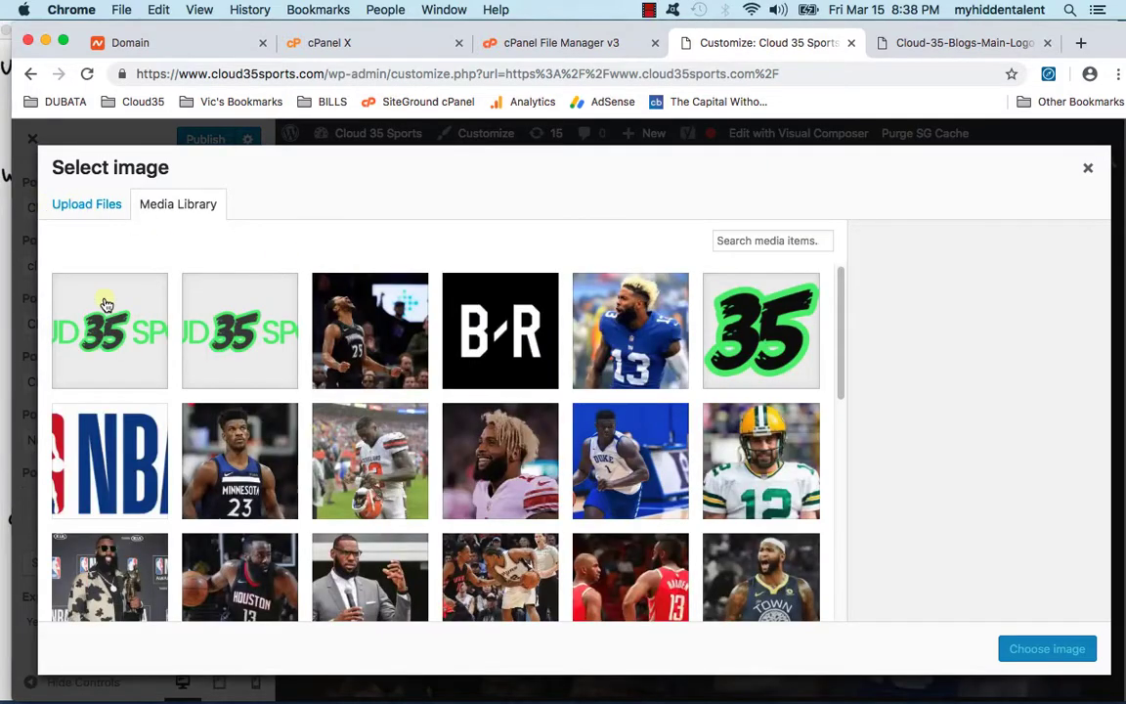
click(106, 306)
click(1025, 648)
click(32, 139)
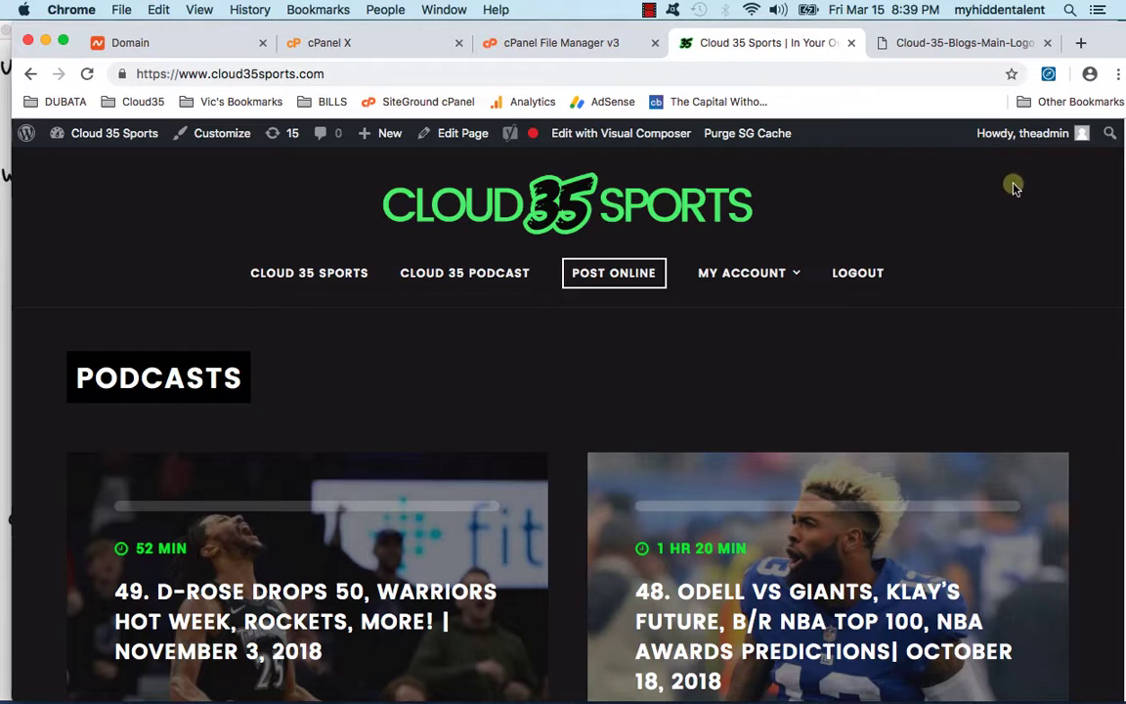
mouse_move(1026, 134)
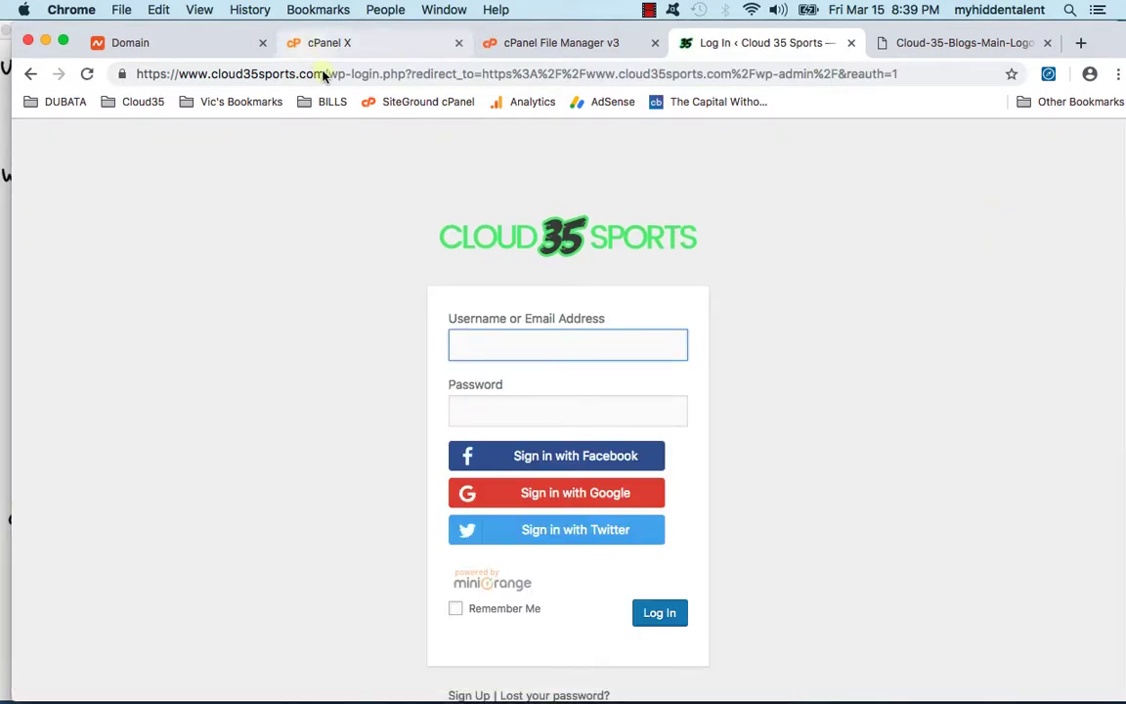
drag(329, 75, 935, 74)
key(BackSpace)
key(Return)
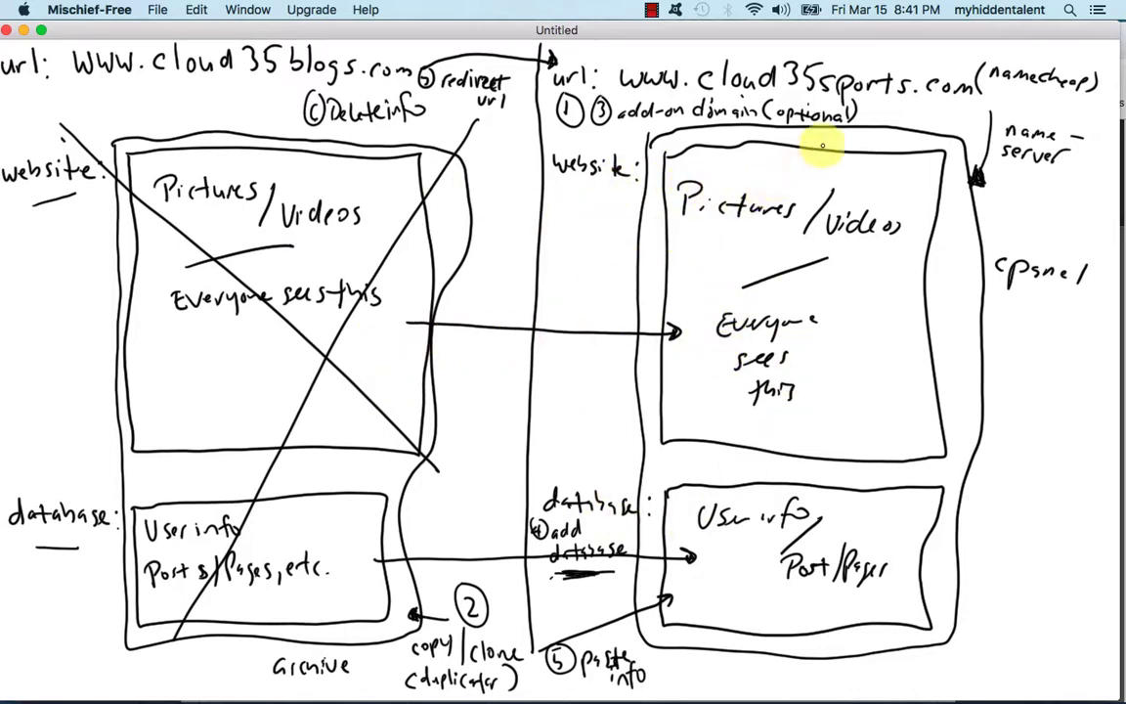
Step: Draw a circled 6 under name-server, renumber Delete info, and add a numbered 'Rechecked site' step
drag(1015, 174, 1010, 176)
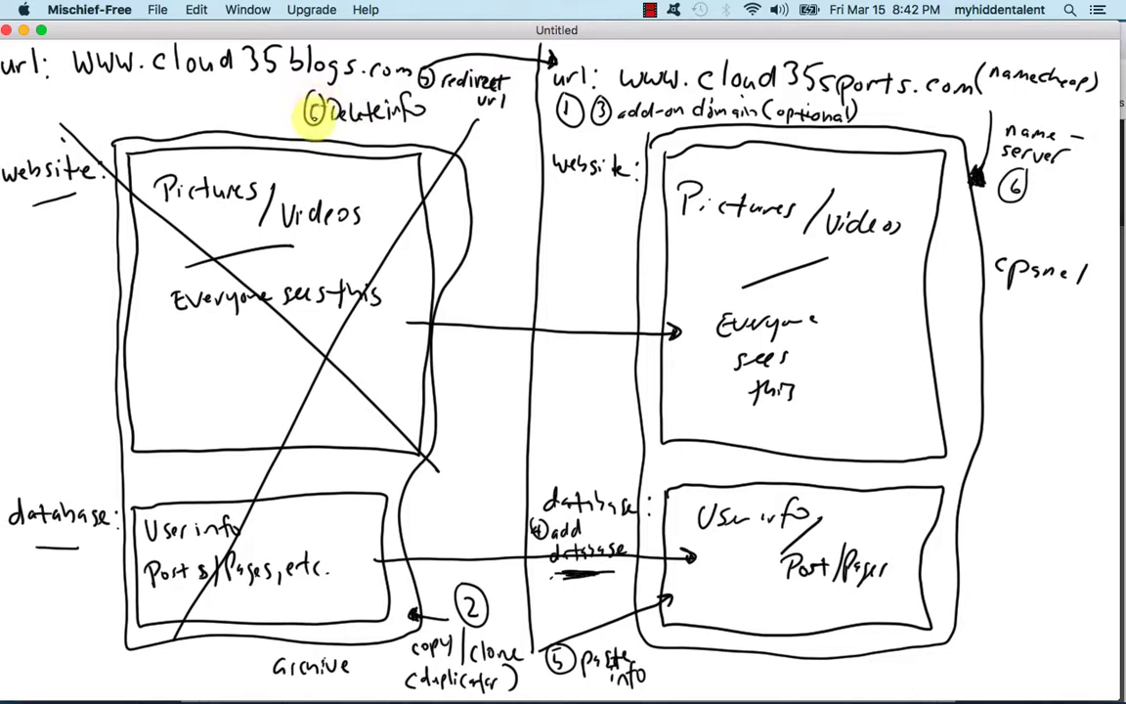
drag(312, 104, 315, 114)
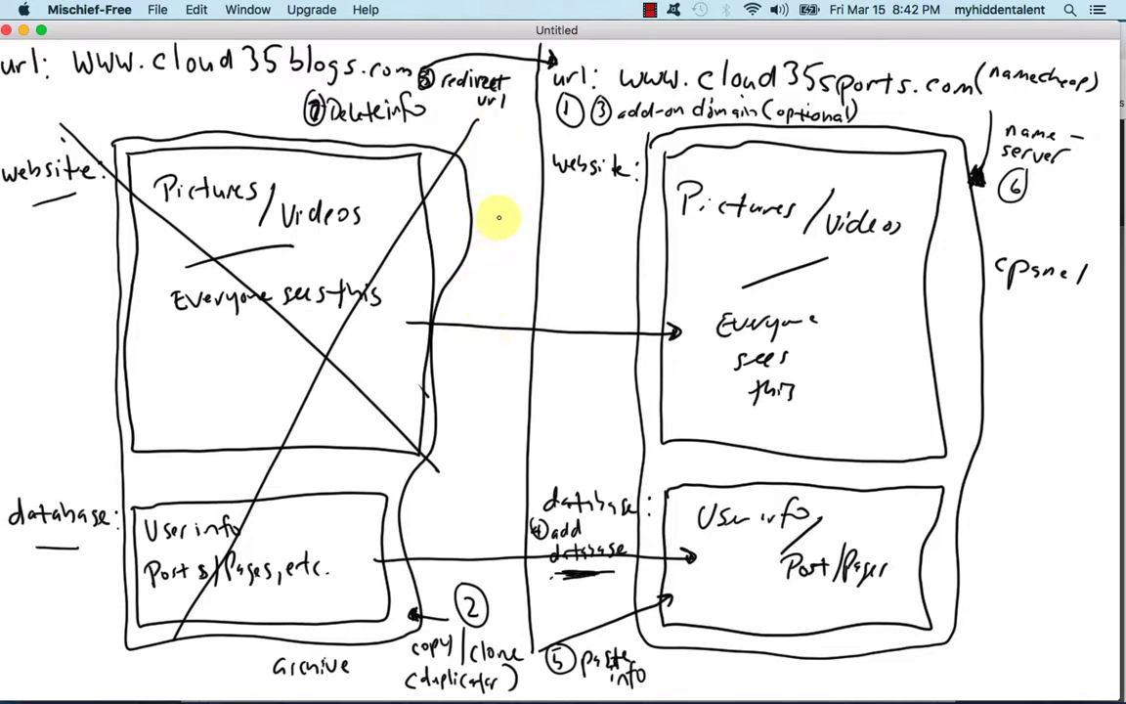
mouse_move(497, 210)
mouse_down()
mouse_move(497, 226)
mouse_move(500, 207)
mouse_move(619, 223)
mouse_up()
mouse_move(536, 247)
mouse_down()
mouse_move(518, 264)
mouse_move(550, 266)
mouse_move(536, 256)
mouse_move(572, 278)
mouse_up()
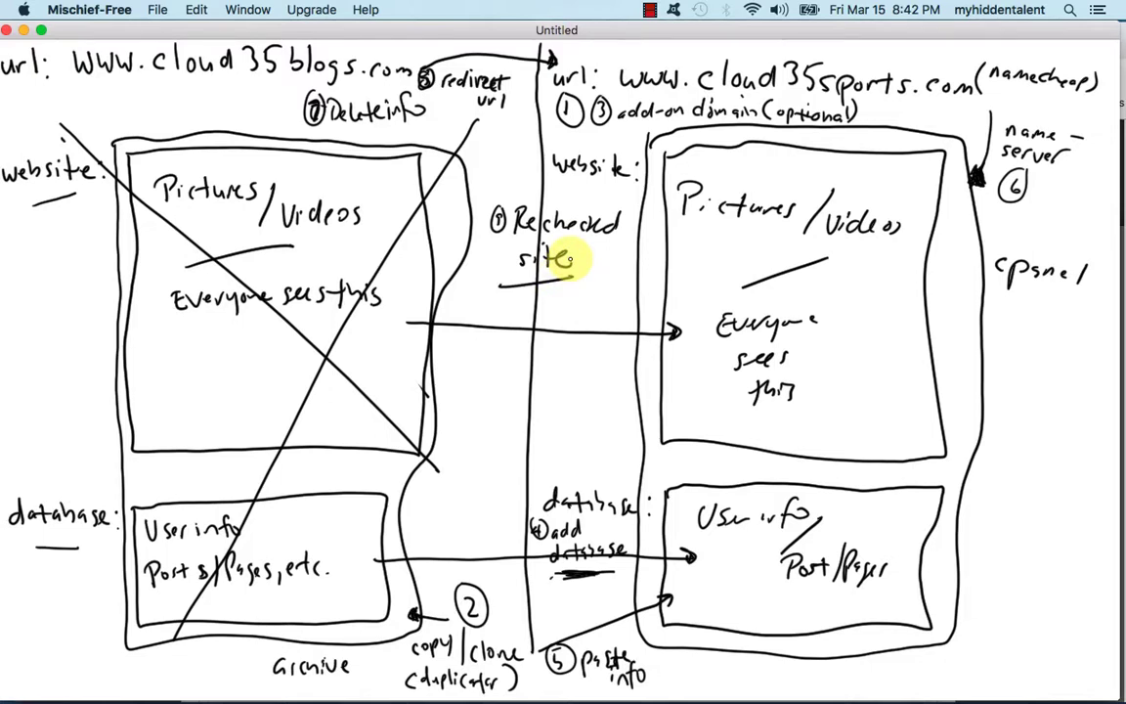